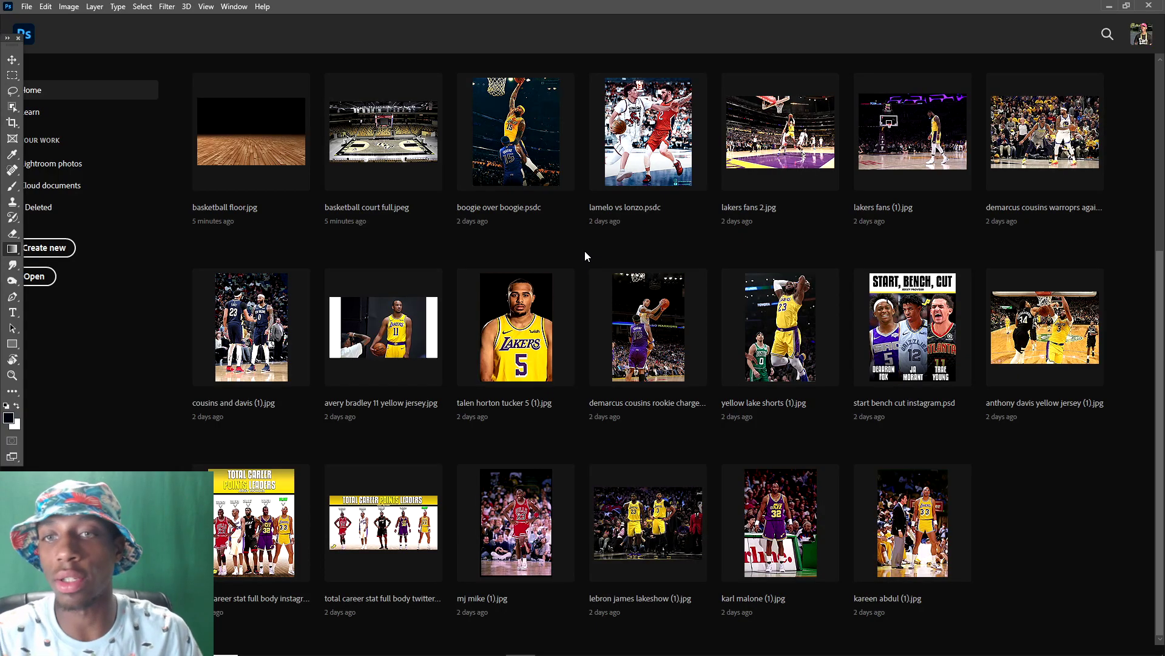
- Create a new blank 1080 x 1350 px document at 72 pixels/inch from the recent presets
click(27, 7)
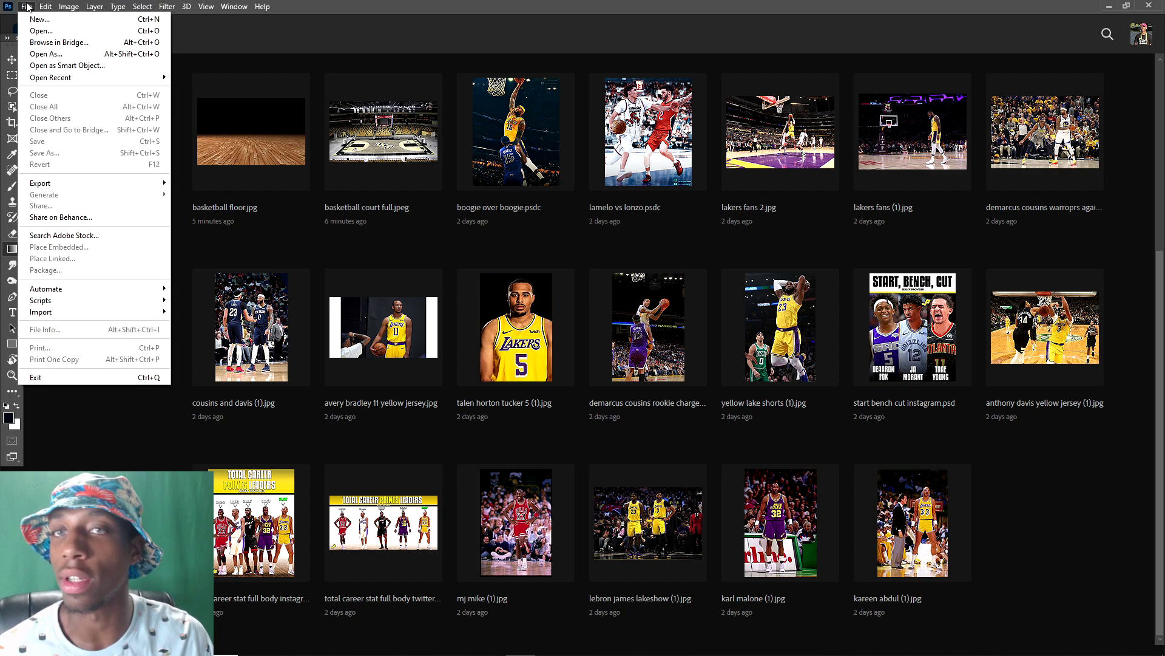
click(27, 7)
click(27, 8)
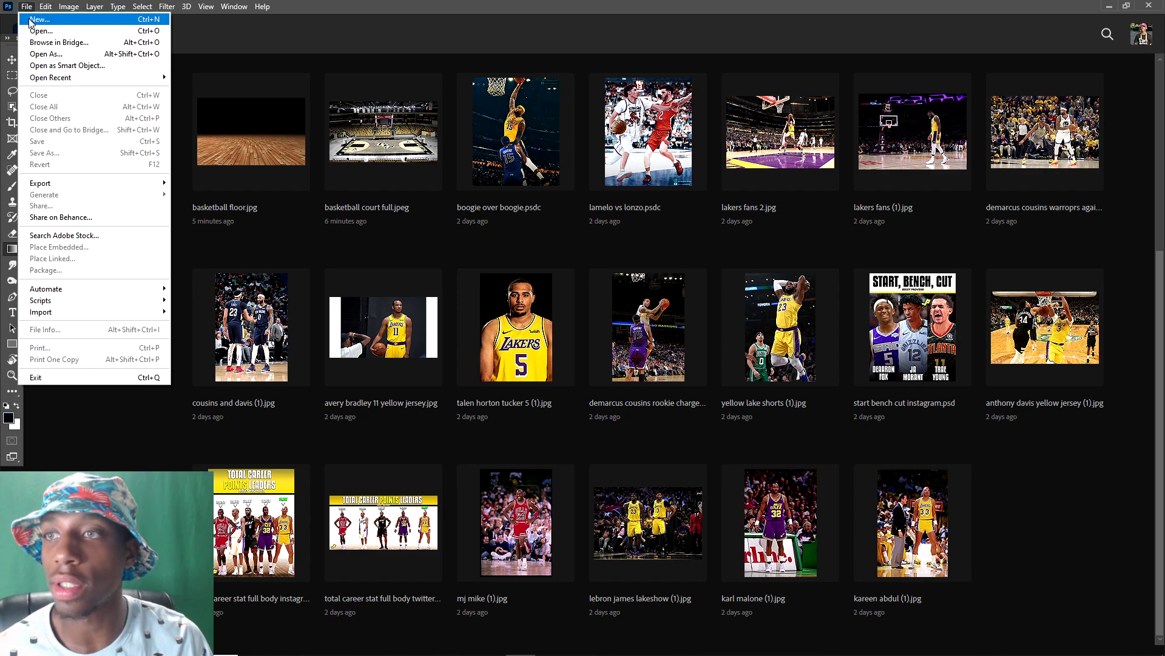
click(39, 19)
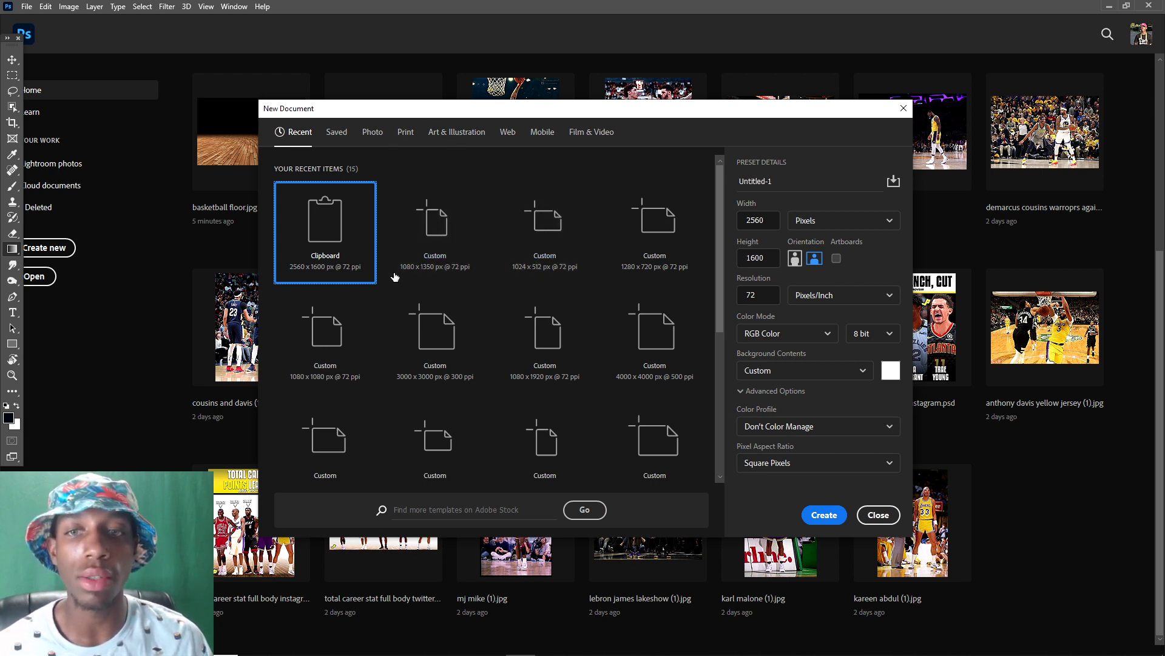
click(417, 246)
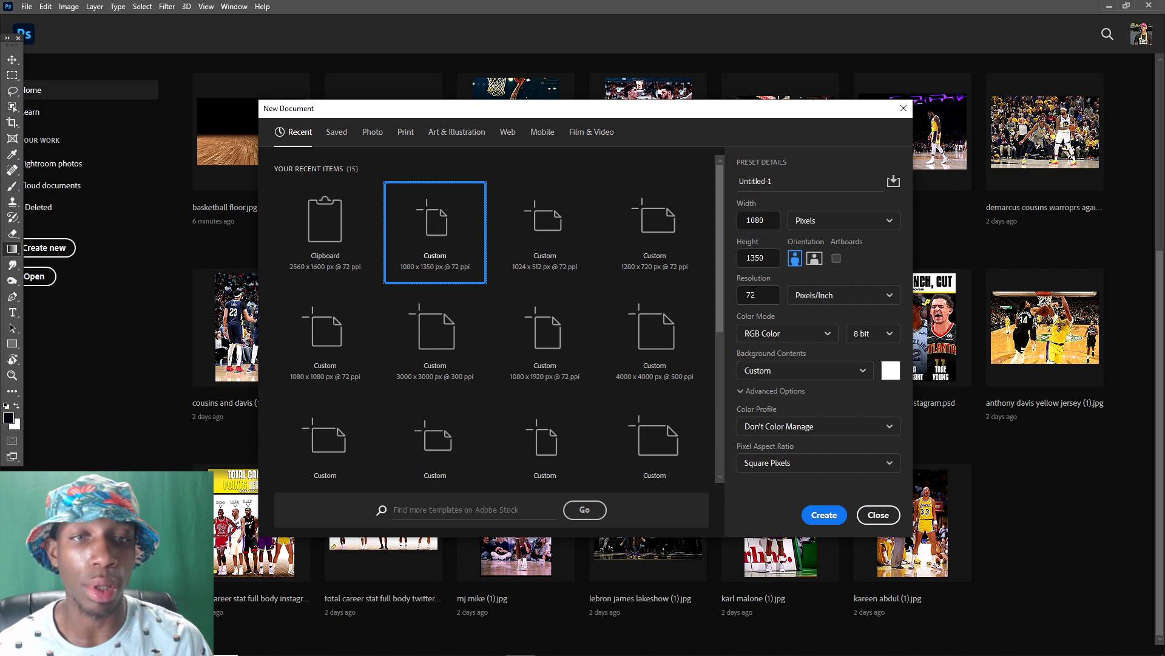
drag(756, 294, 744, 292)
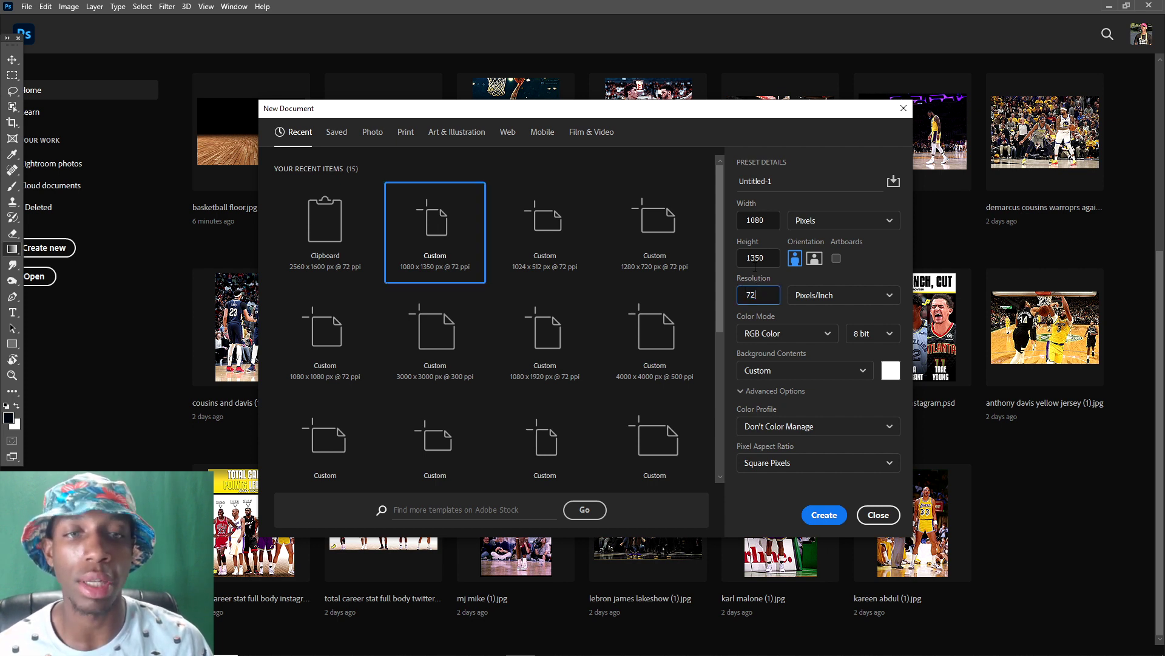
double_click(441, 200)
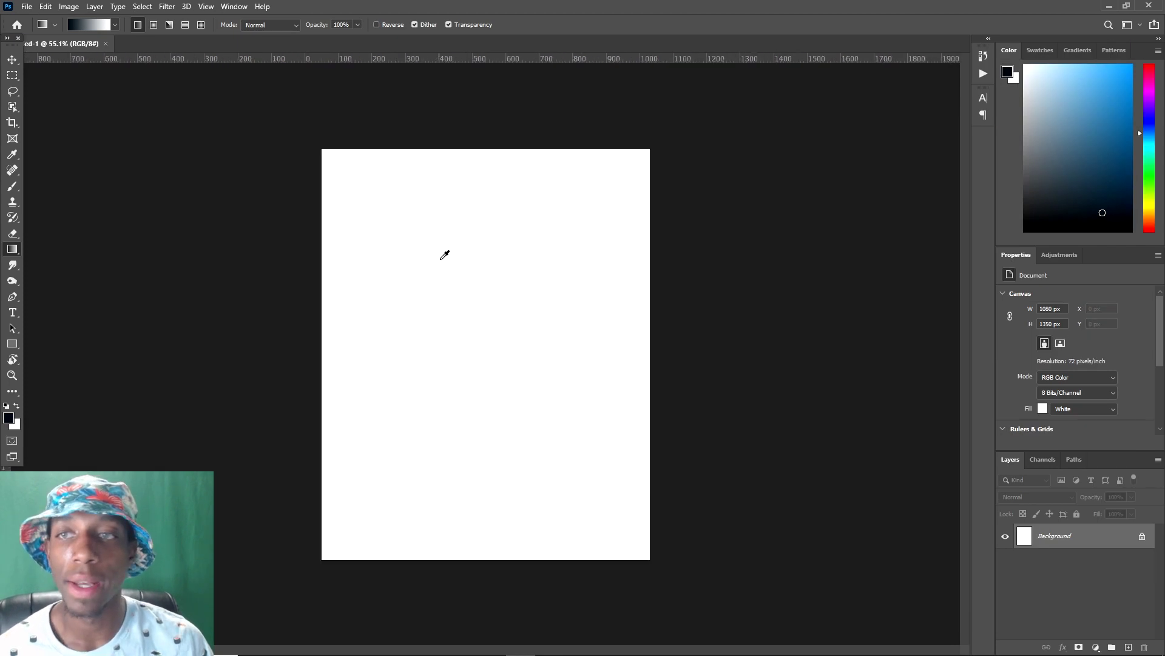
- Open basketball floor.jpg from the backgrounds folder
click(27, 7)
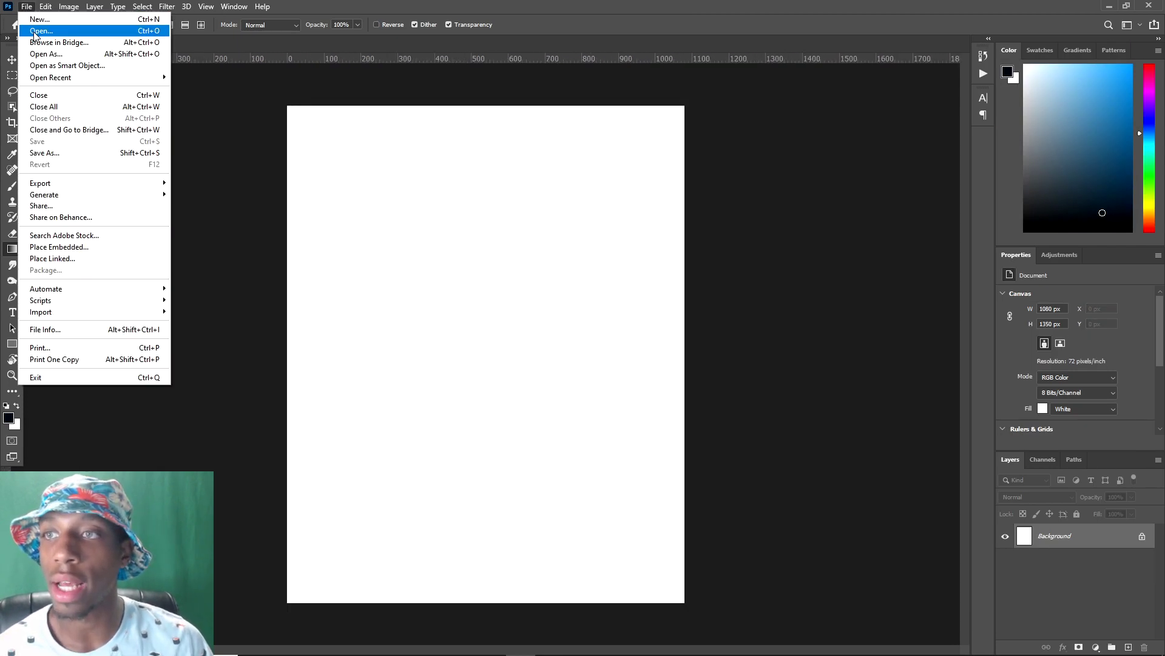
click(40, 31)
text(bask)
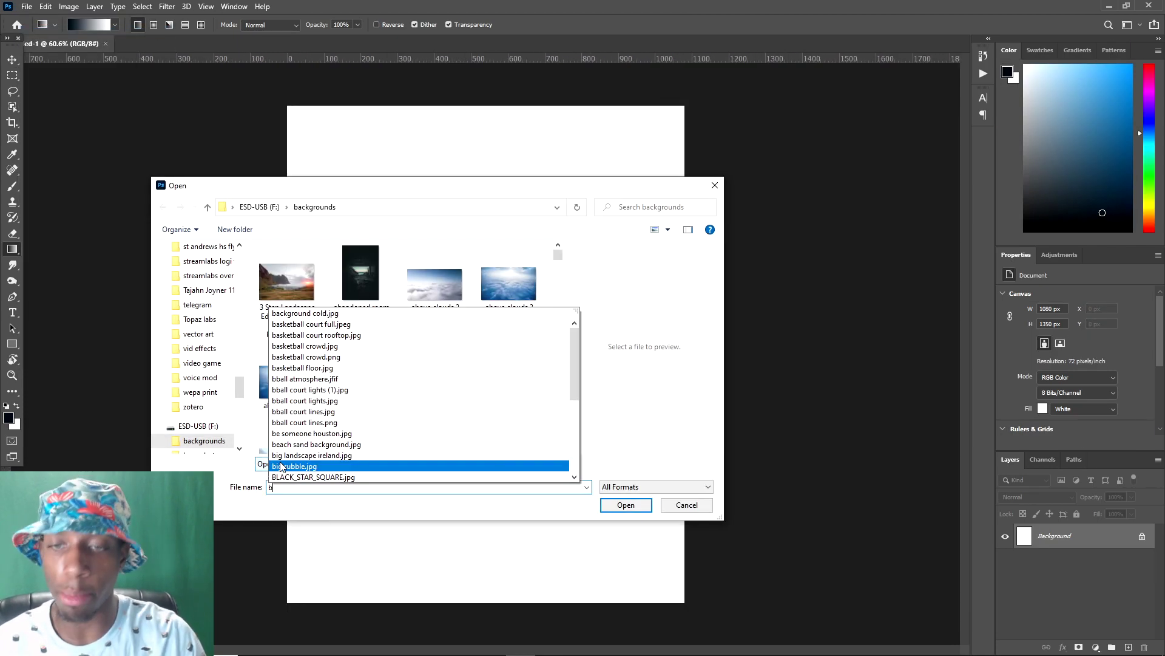
key(Down)
key(Down)
key(Down)
key(Down)
key(Down)
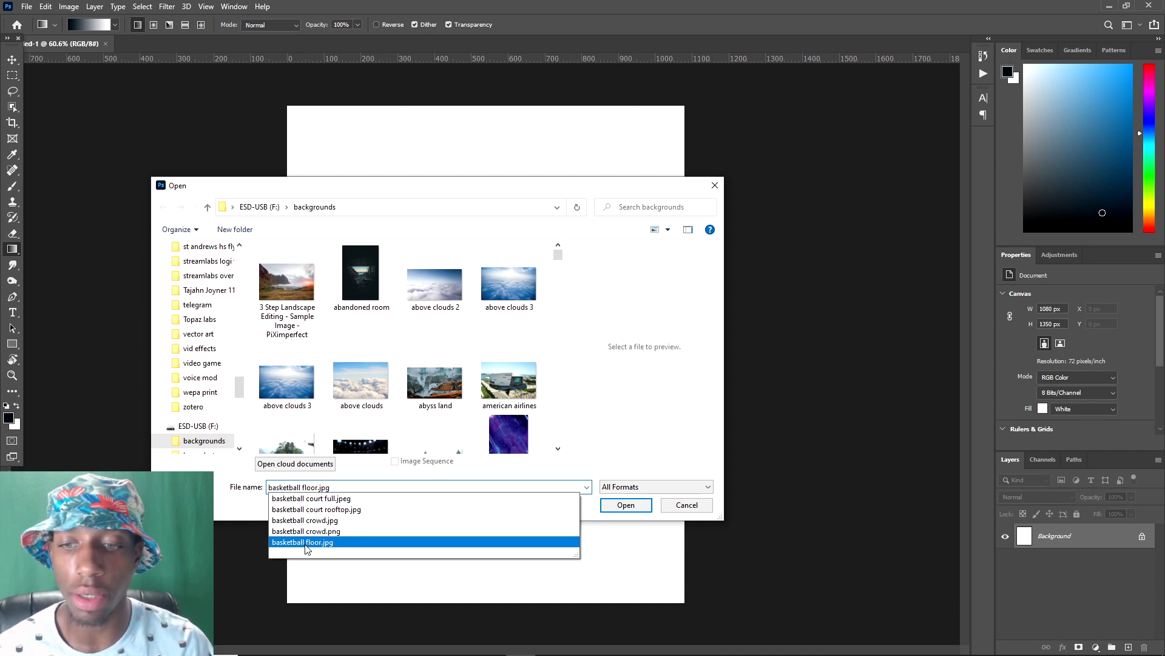
key(Return)
click(626, 504)
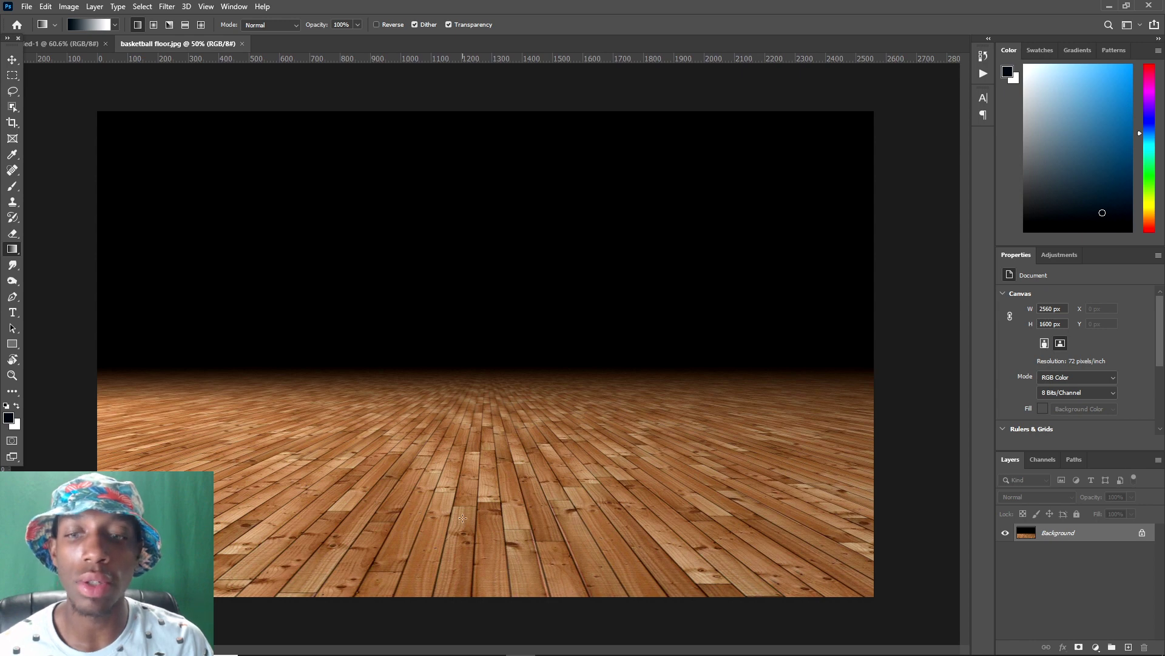
- Unlock the basketball floor image's background layer and copy the image into the blank 1080 x 1350 px document
scroll(418, 448, down, 1)
key(v)
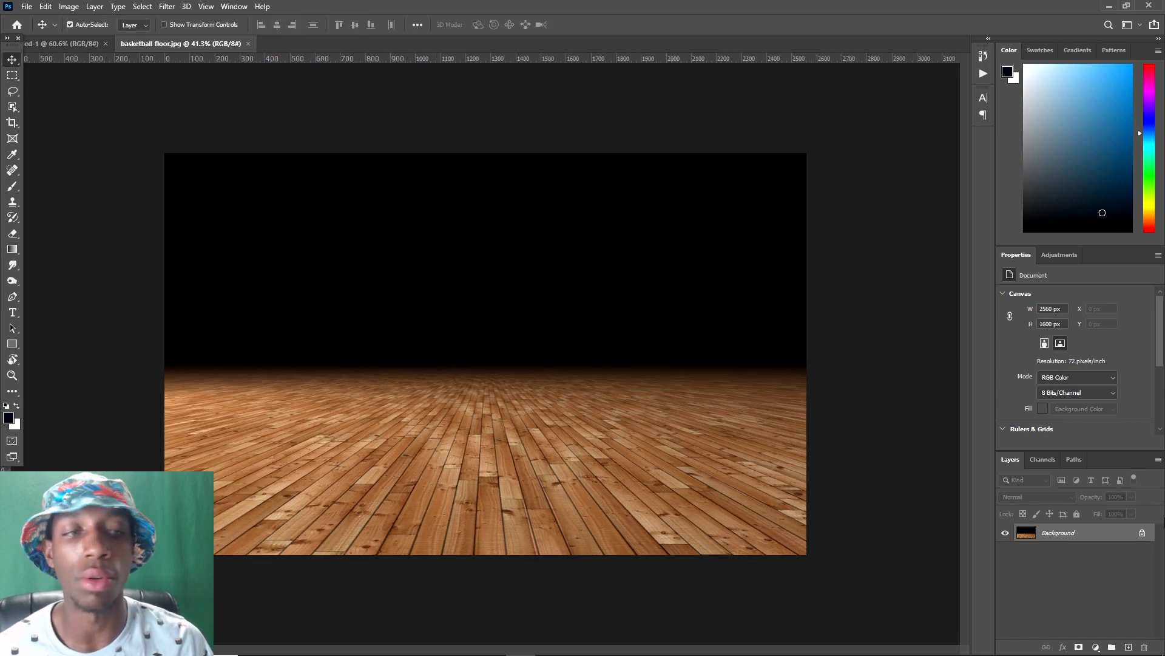
click(1141, 533)
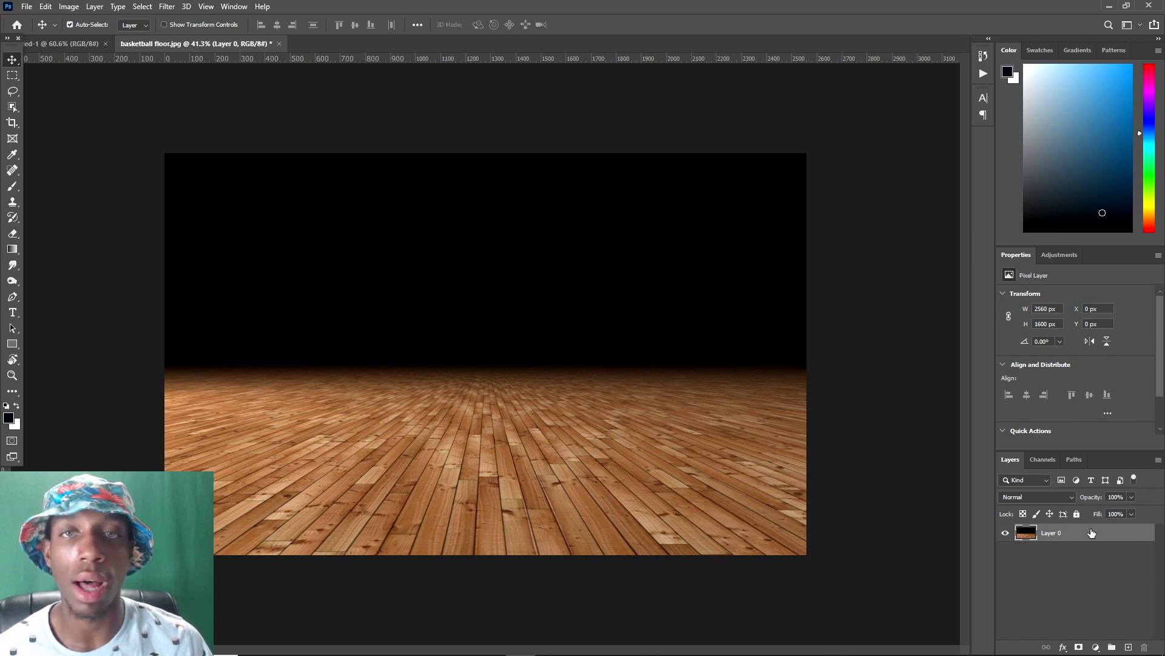
click(69, 25)
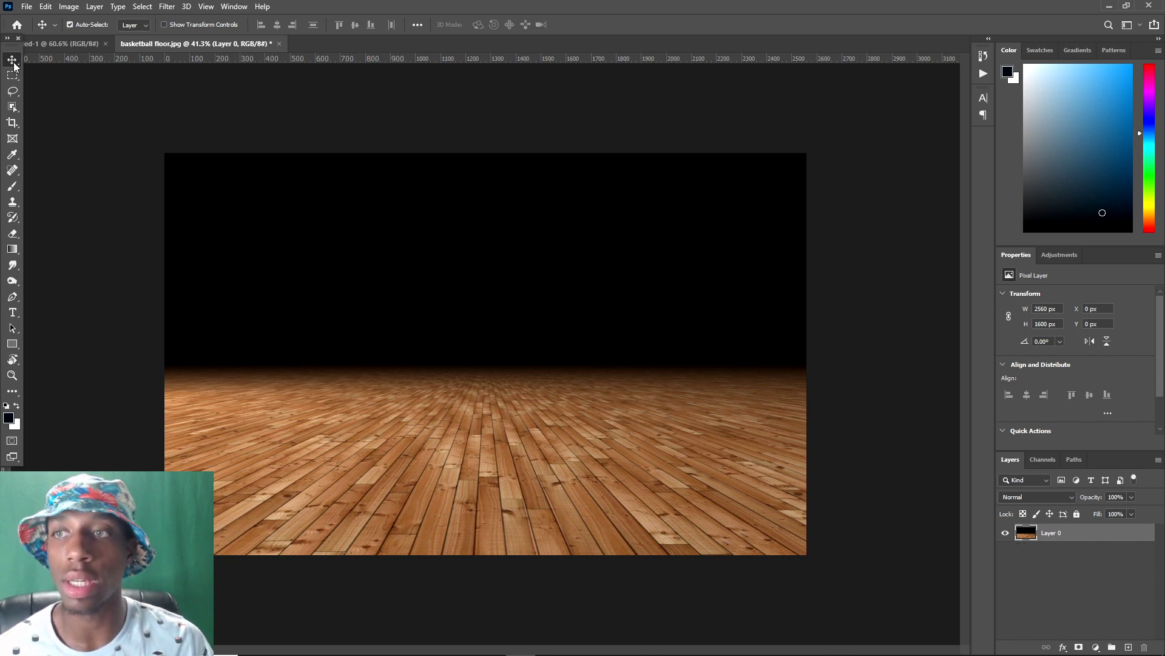
click(62, 39)
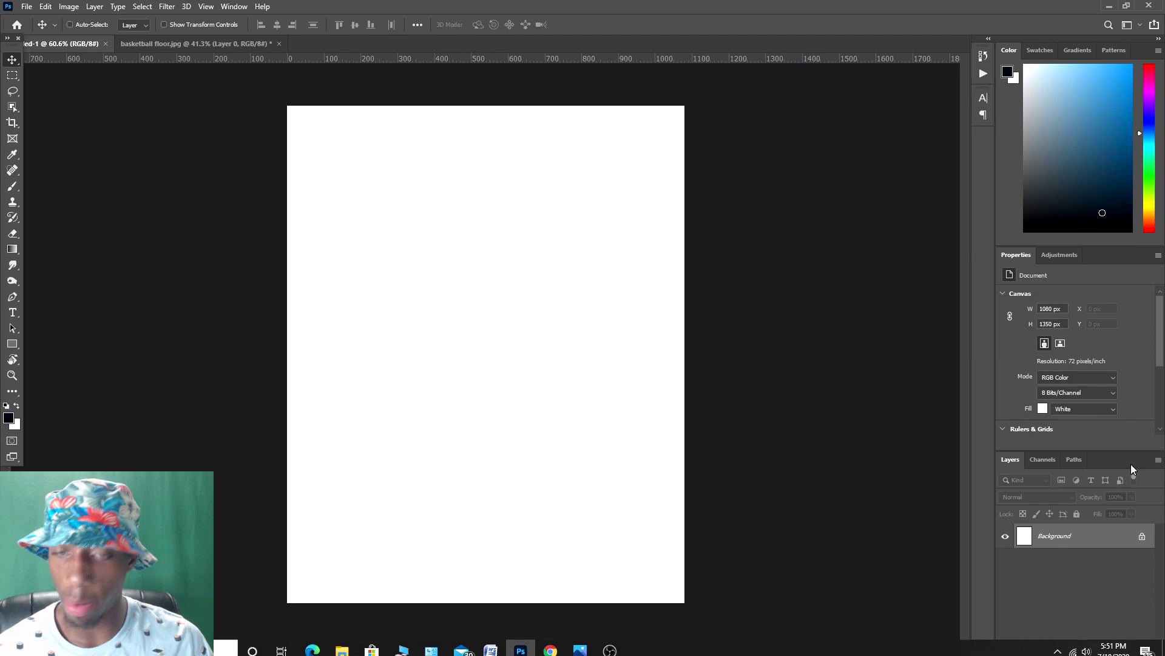
key(ctrl+v)
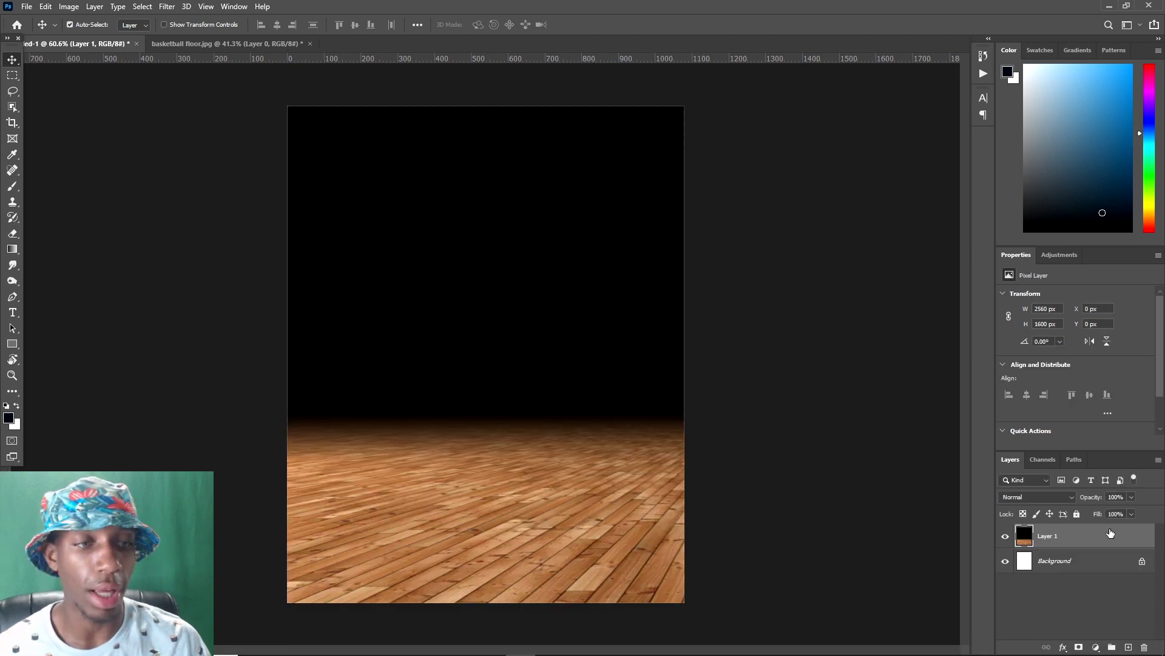
- Convert the floor layer to a smart object and scale it to about 1480 x 925 px, aligned with the canvas's bottom edge
right_click(1111, 534)
click(1056, 187)
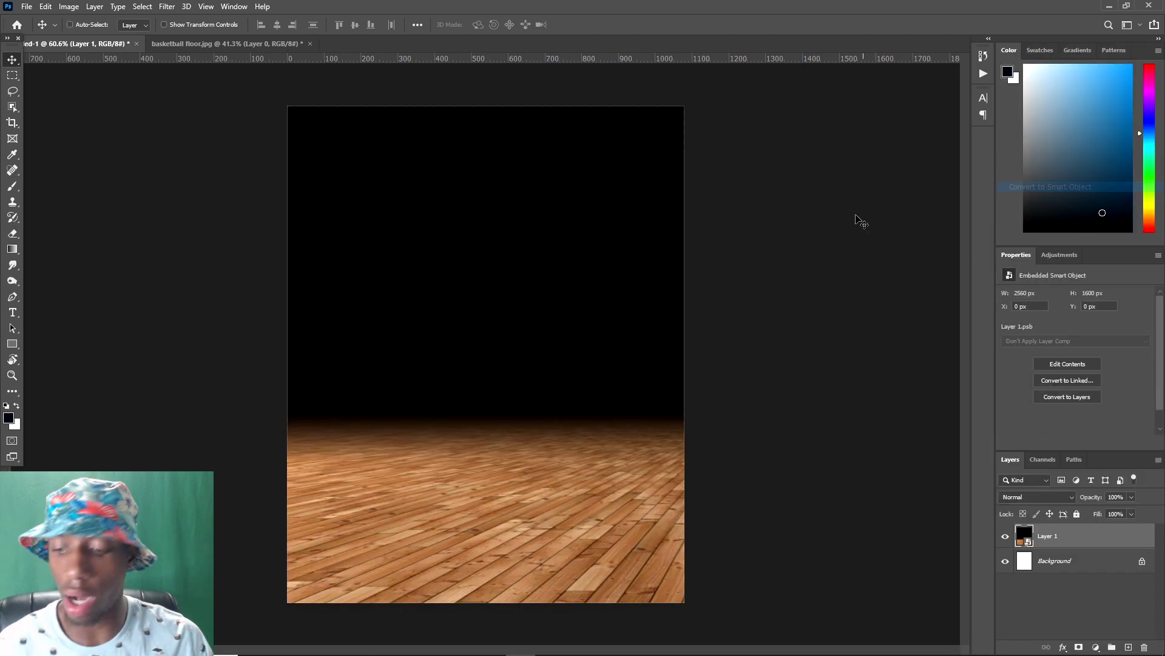
key(ctrl+t)
key(ctrl+0)
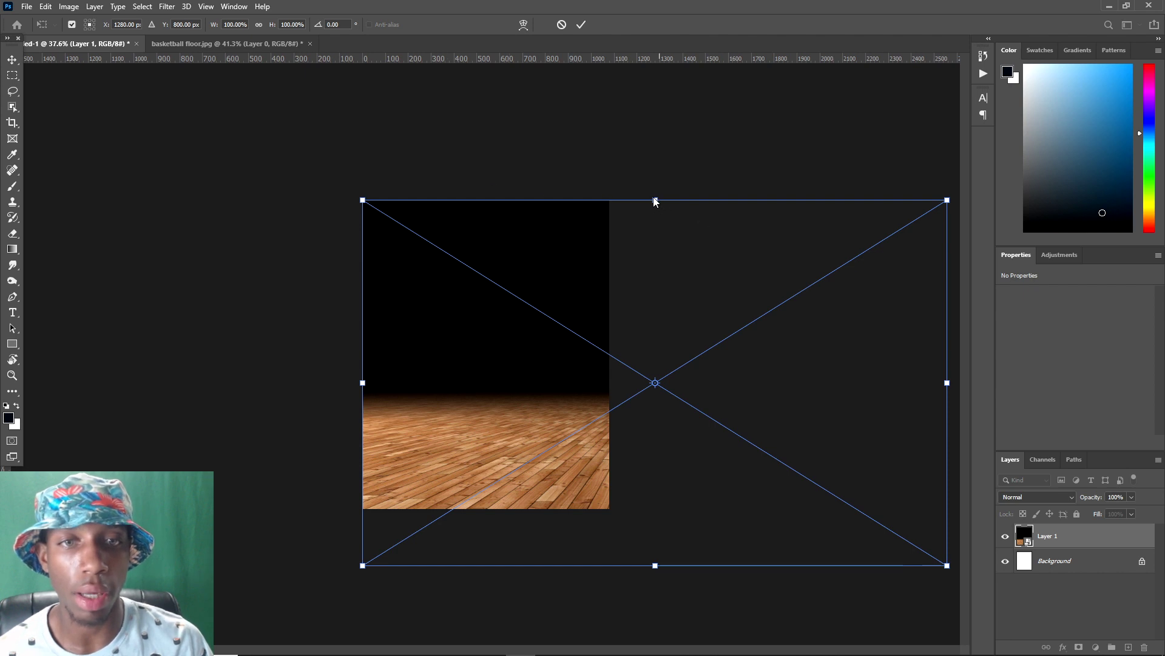
drag(653, 200, 655, 354)
drag(823, 496, 668, 438)
drag(573, 382, 569, 384)
key(Return)
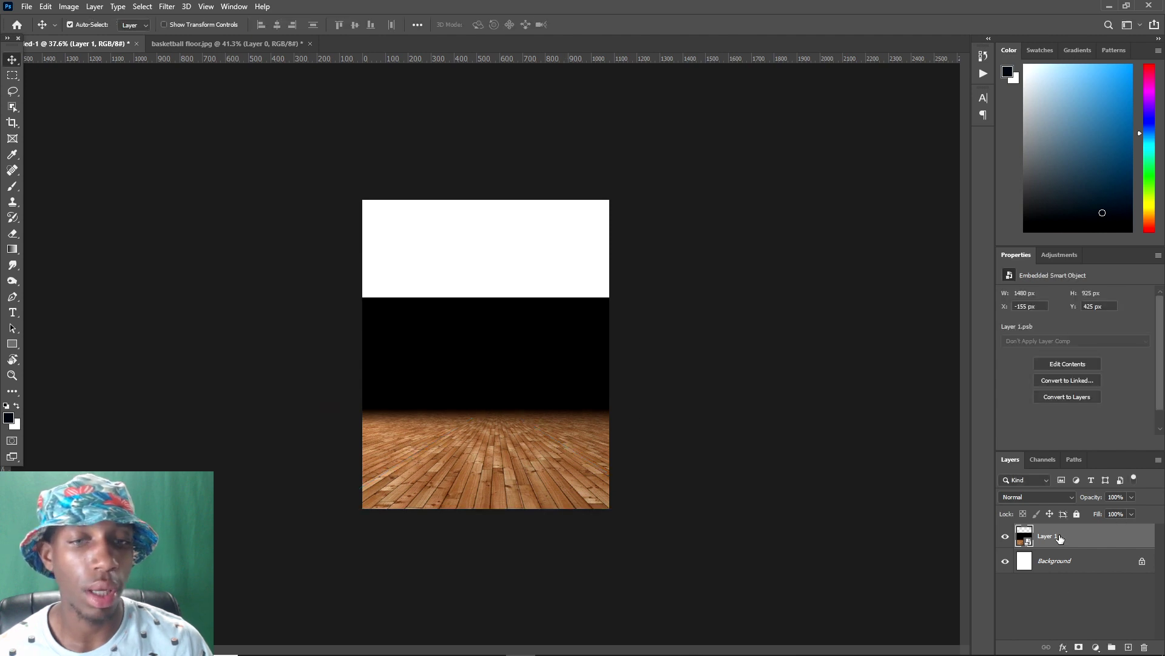
- Distort the floor layer by lowering its top edge, squashing it to about 620 px high
key(ctrl)
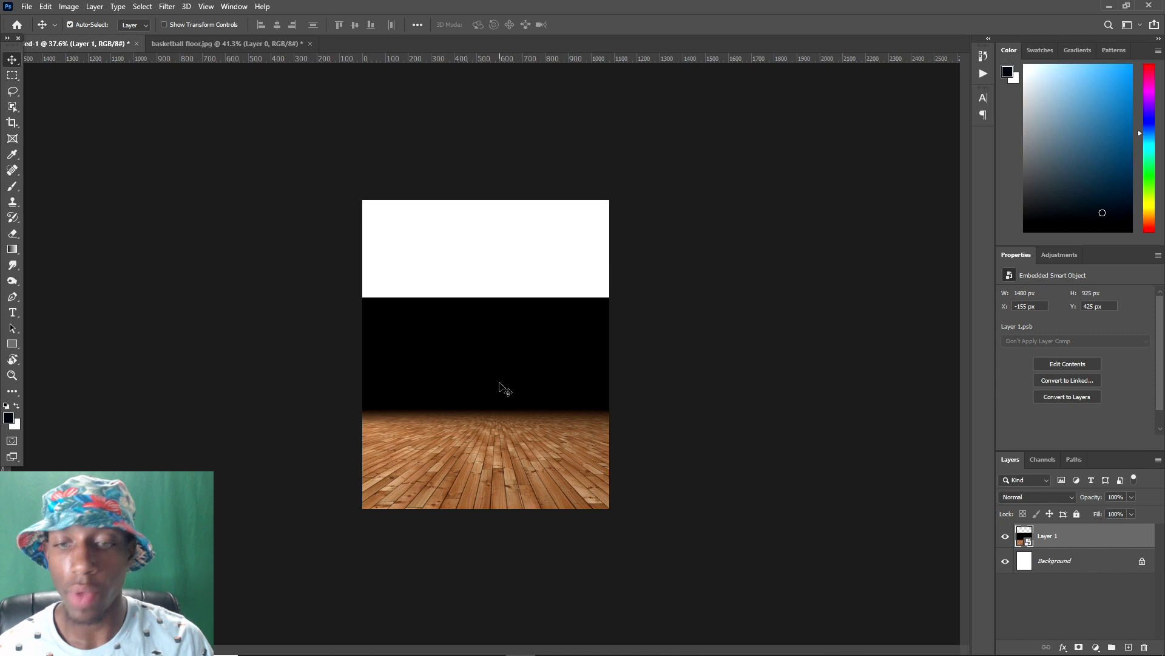
key(ctrl+t)
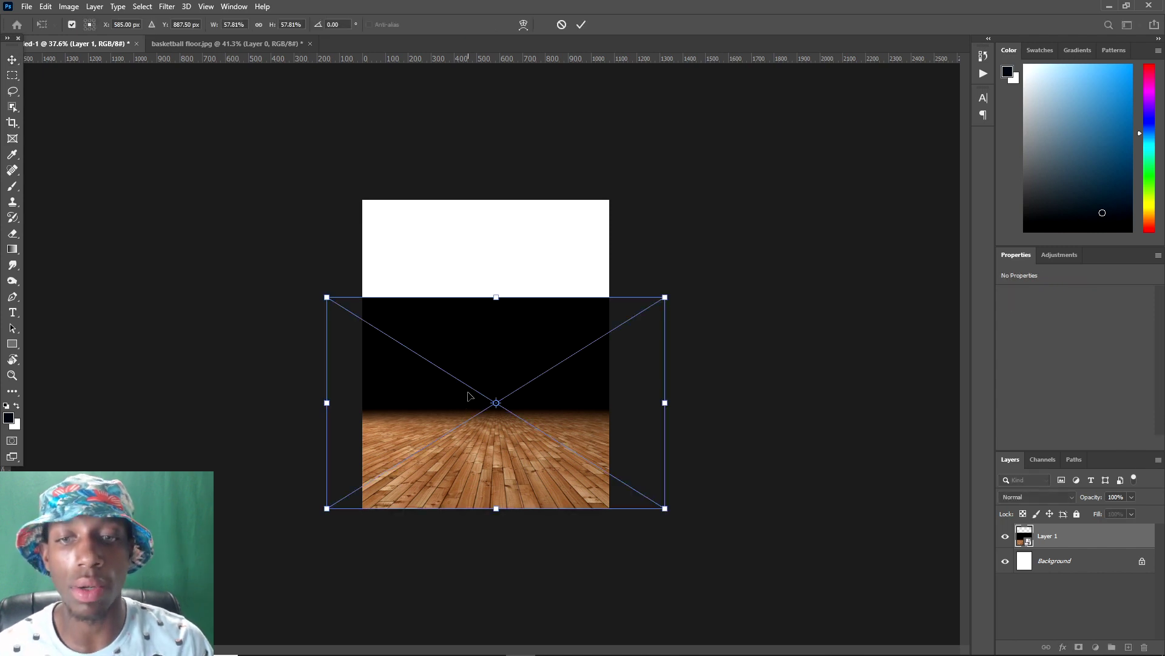
drag(479, 364, 476, 365)
right_click(476, 365)
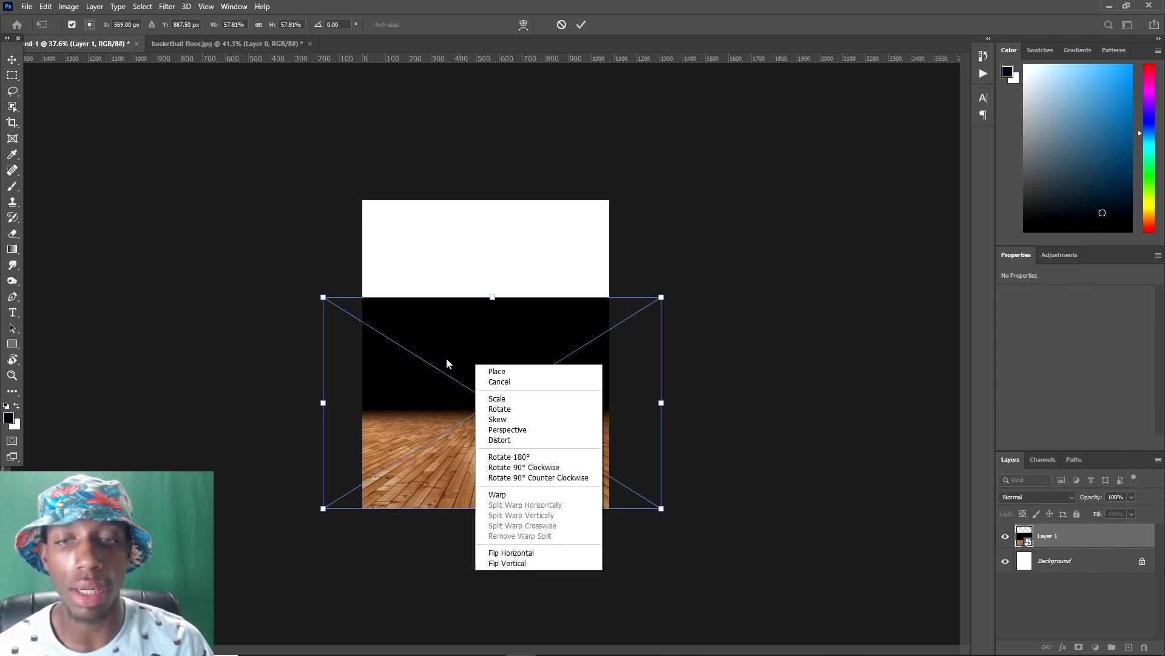
click(503, 440)
drag(493, 298, 489, 364)
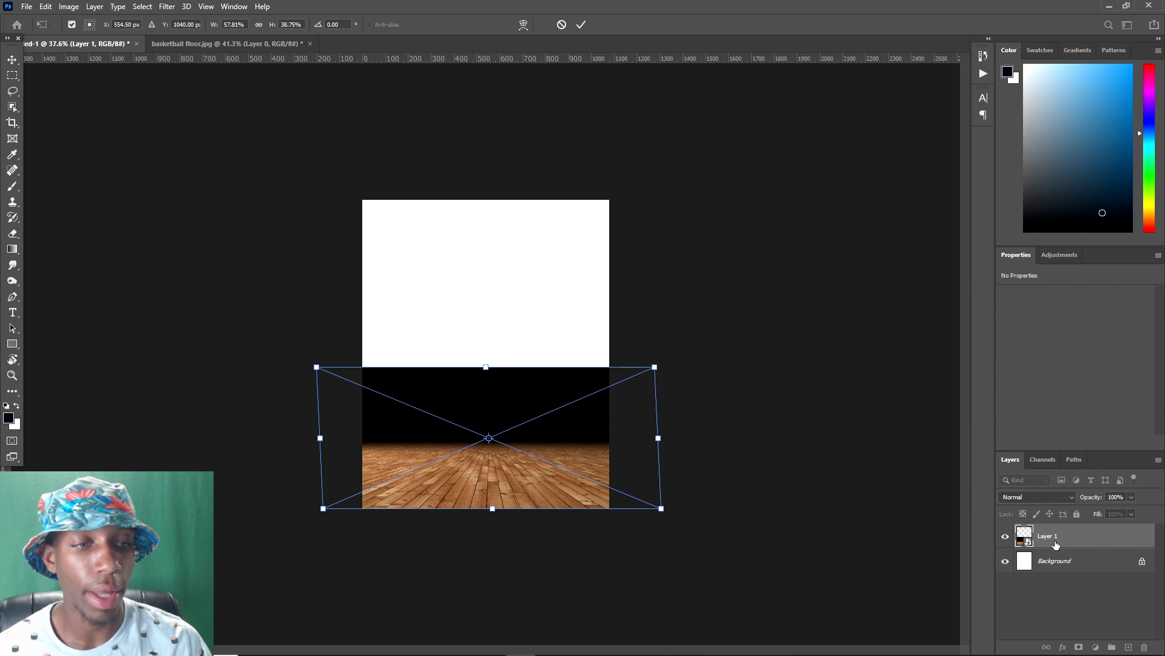
key(Return)
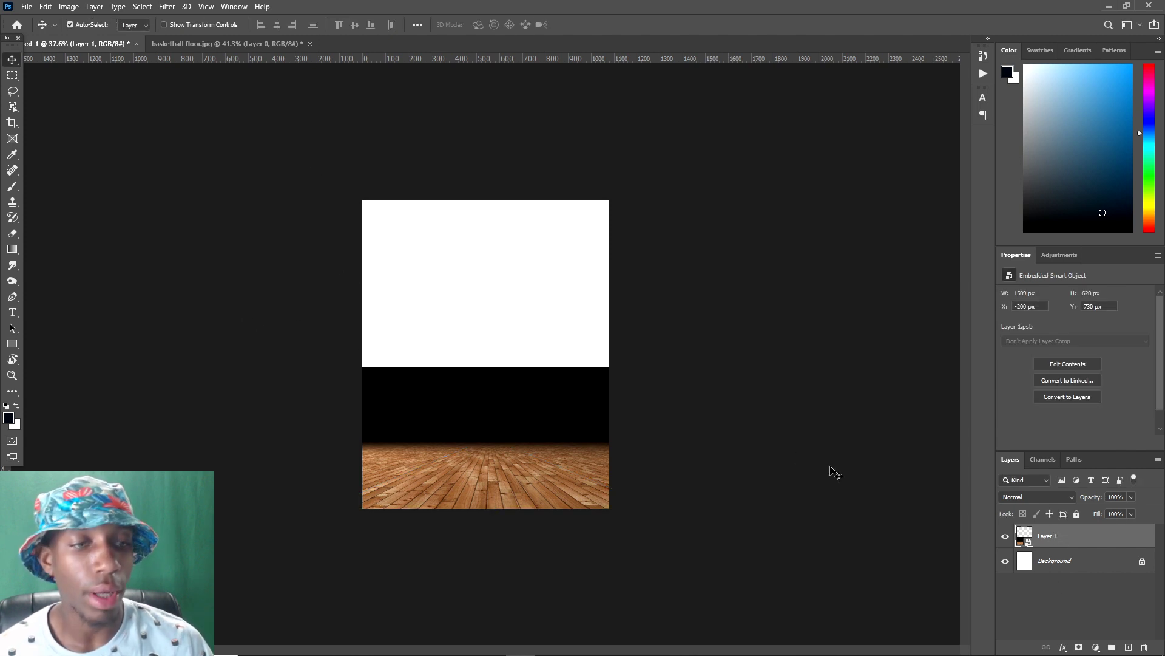
- Add a layer mask to the floor layer and set the Gradient tool to a linear gradient
click(1079, 648)
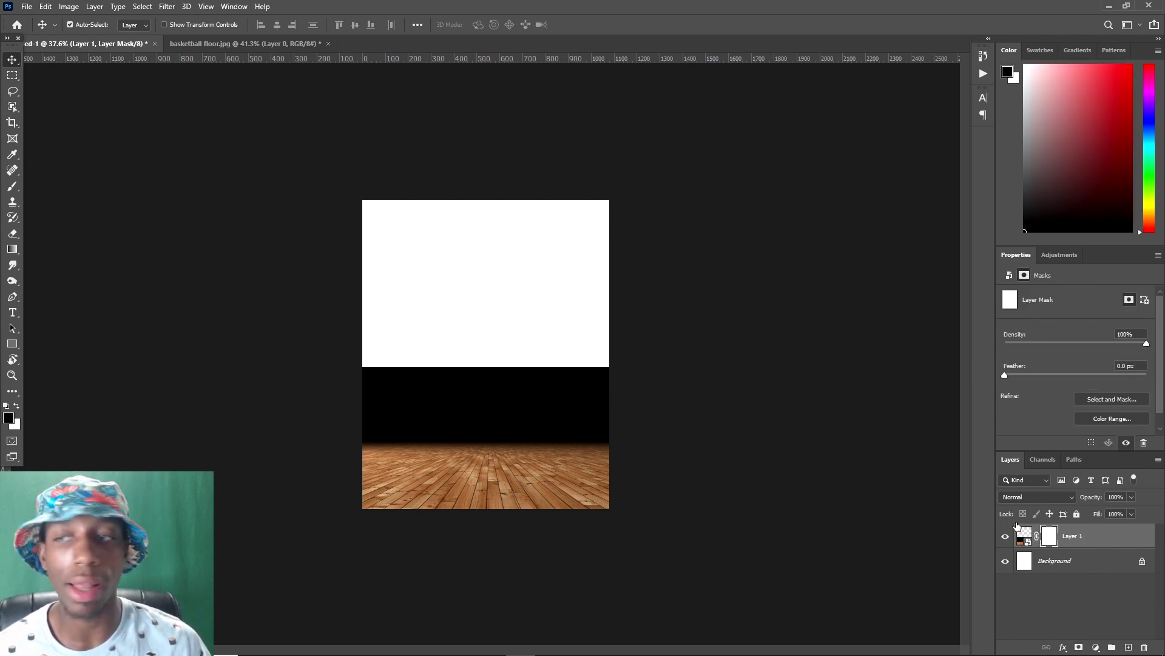
key(g)
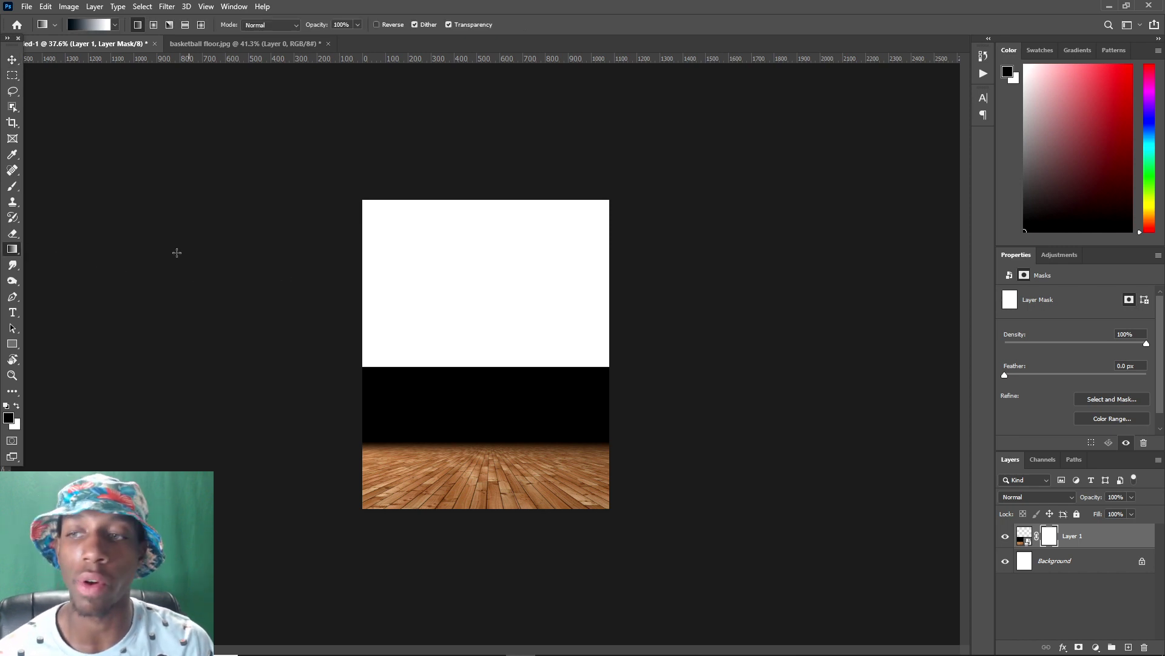
right_click(11, 249)
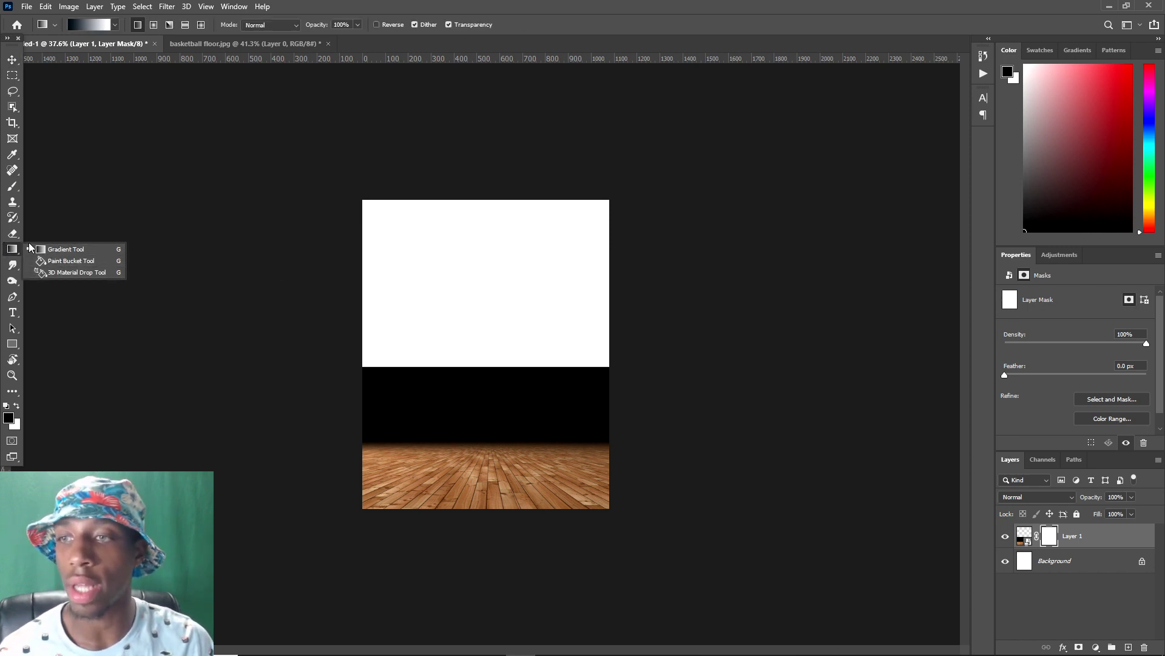
click(64, 247)
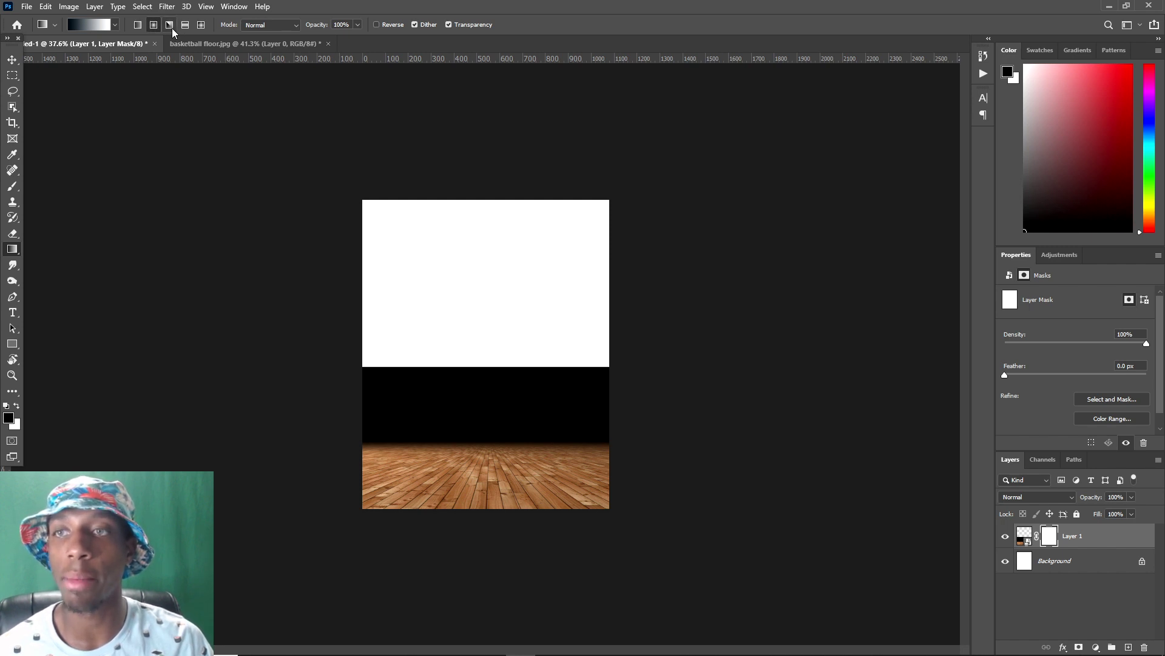
click(139, 26)
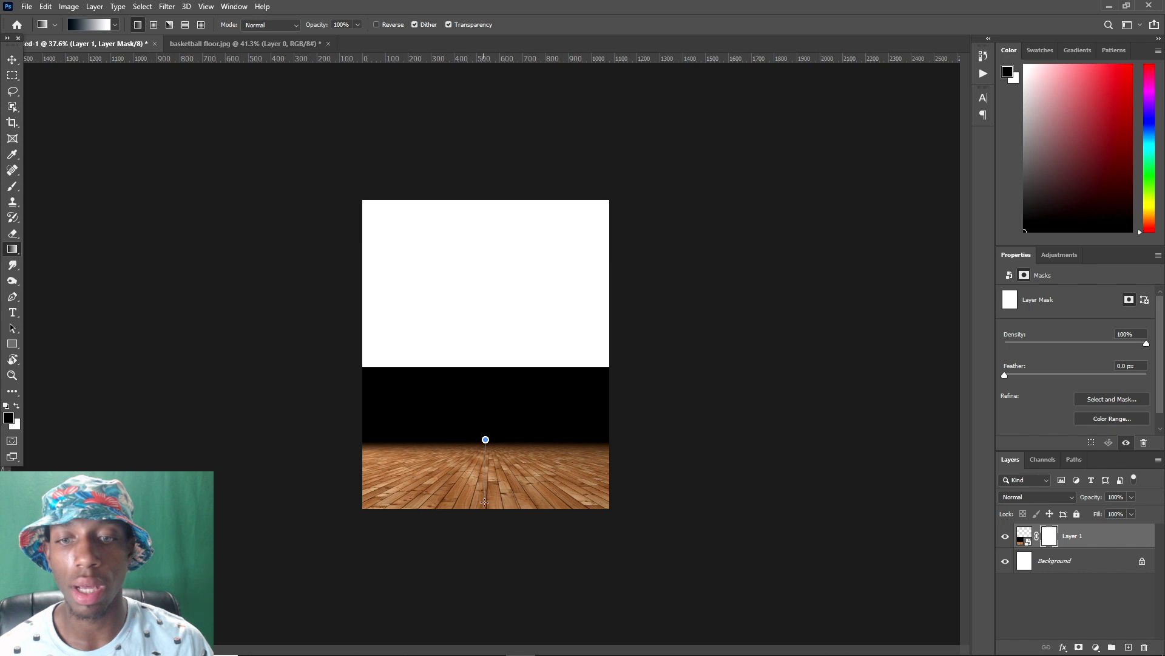
- Draw and redo vertical black-to-white gradients on the floor's mask to hide the black backdrop and fade the floor evenly into white
drag(485, 500, 485, 509)
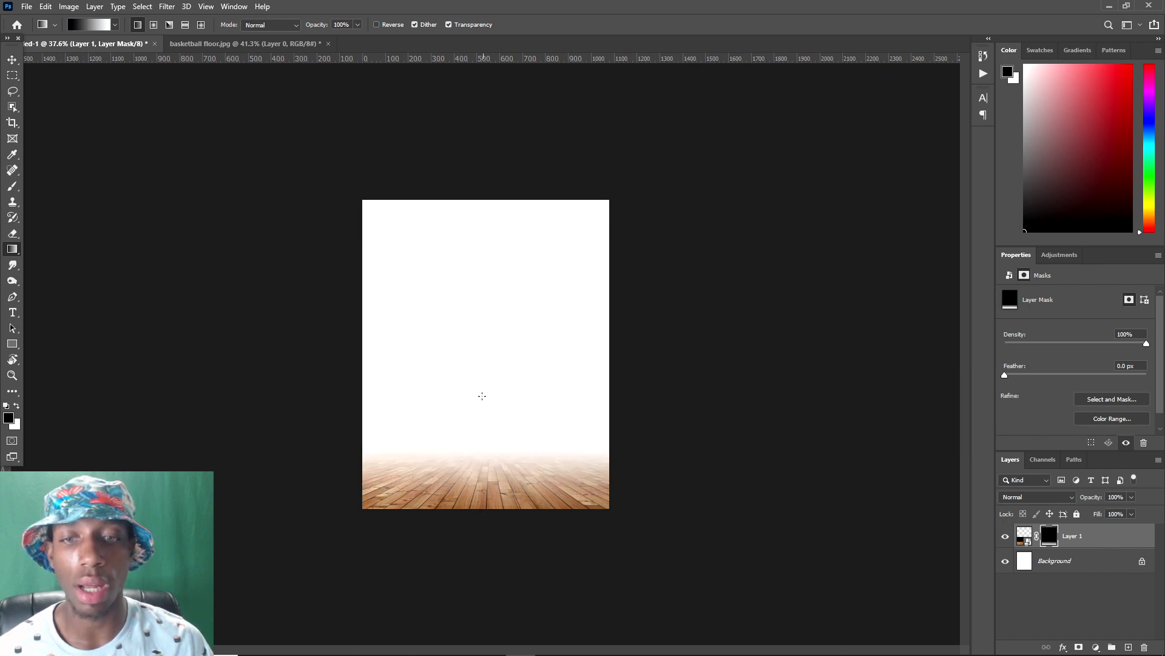
drag(484, 431, 485, 532)
drag(494, 377, 498, 475)
drag(487, 399, 481, 480)
drag(484, 435, 477, 525)
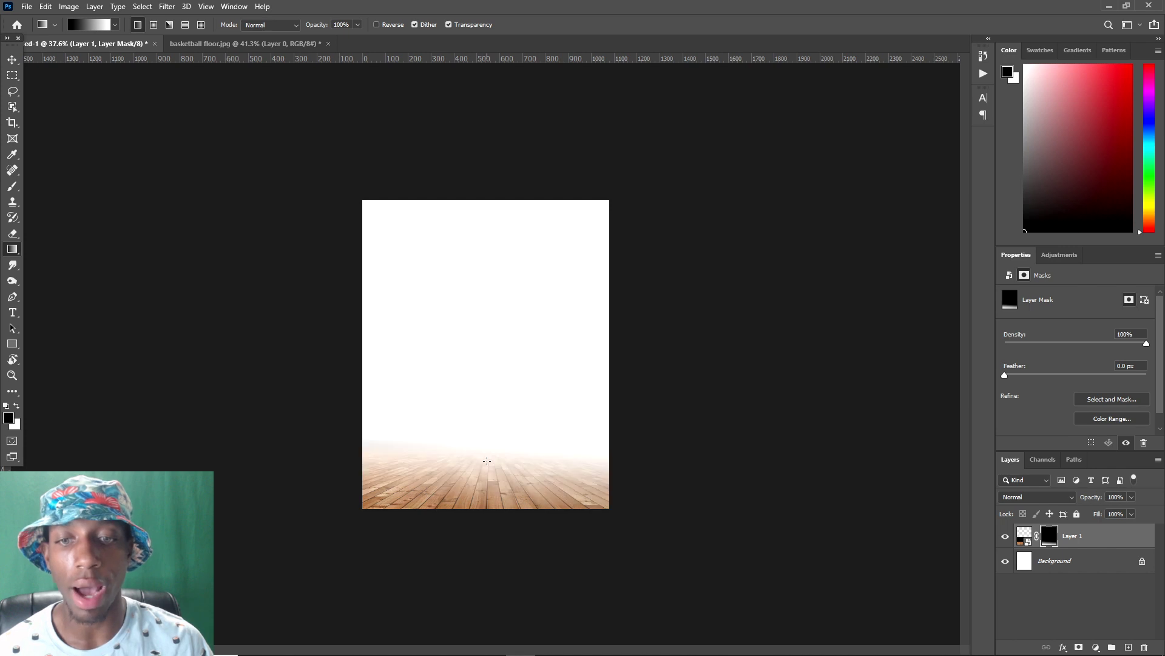
key(ctrl+z)
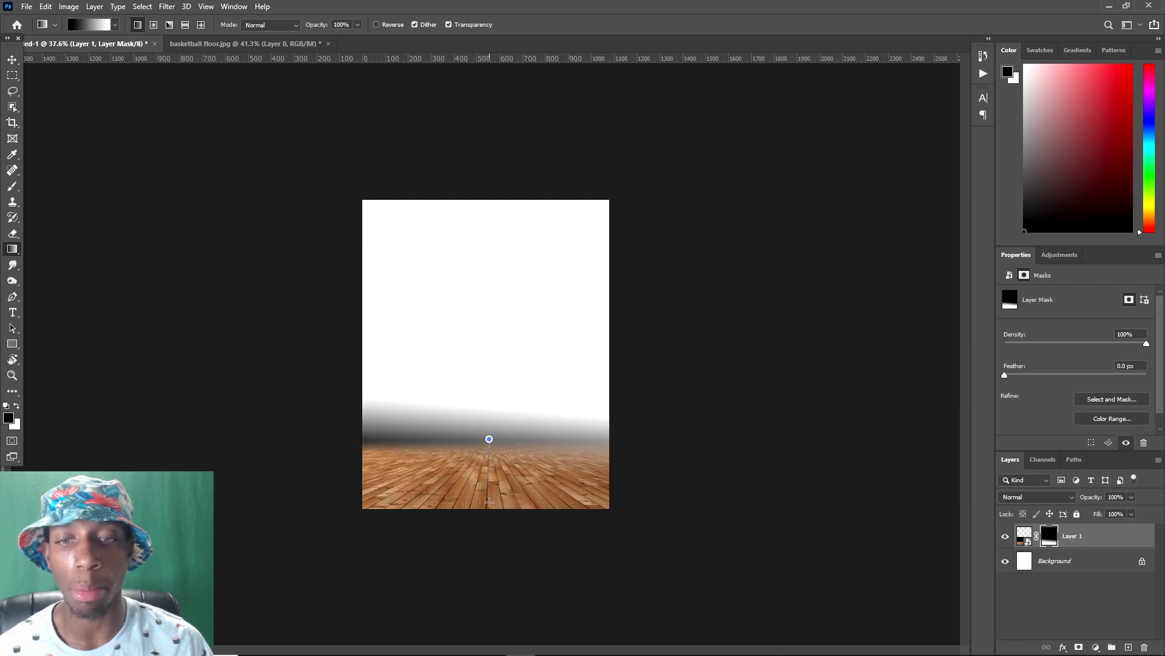
drag(492, 487, 490, 436)
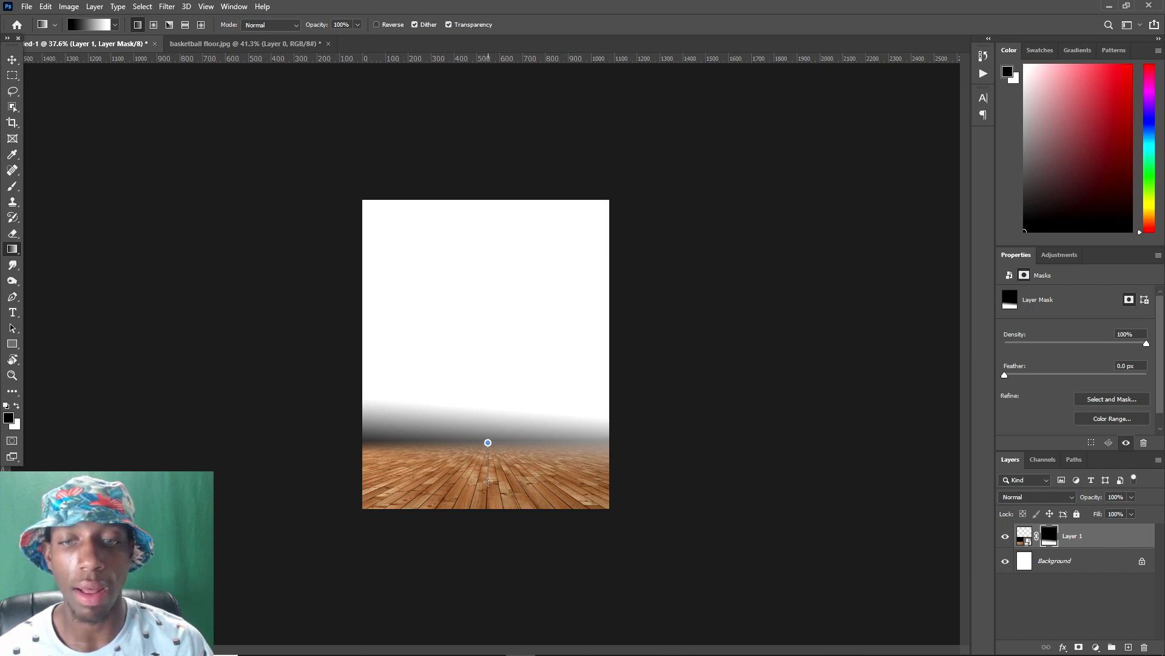
drag(488, 481, 490, 477)
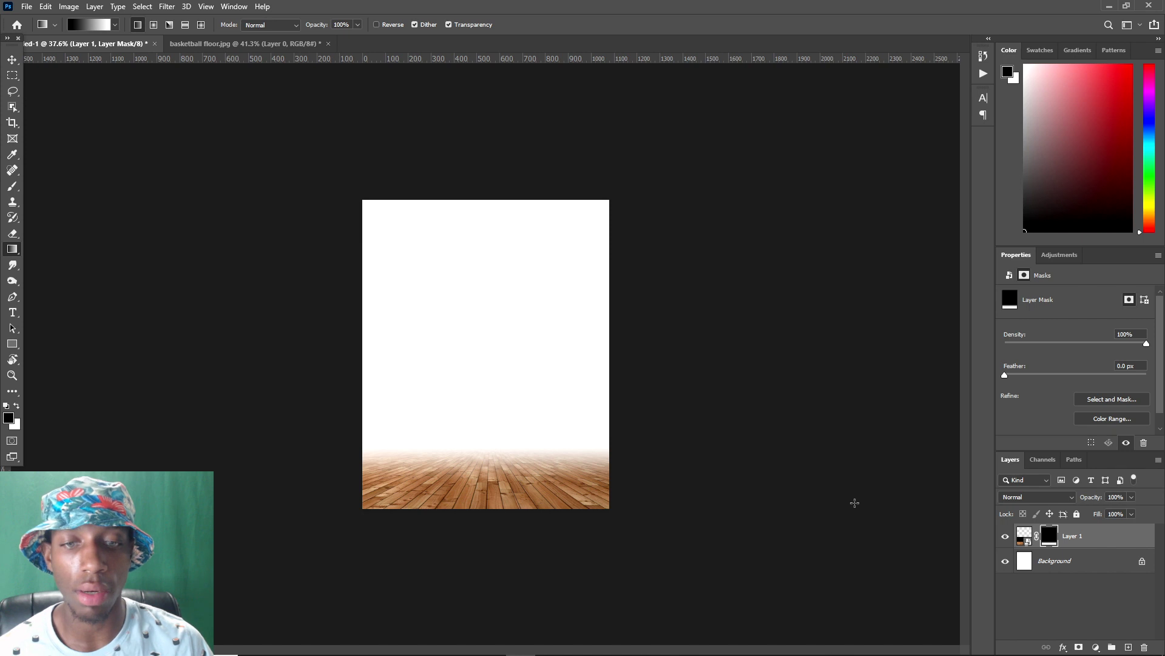
- Enlarge the masked floor layer to about 1845 x 758 px, keeping its bottom edge on the canvas's bottom edge
click(1102, 545)
key(ctrl+t)
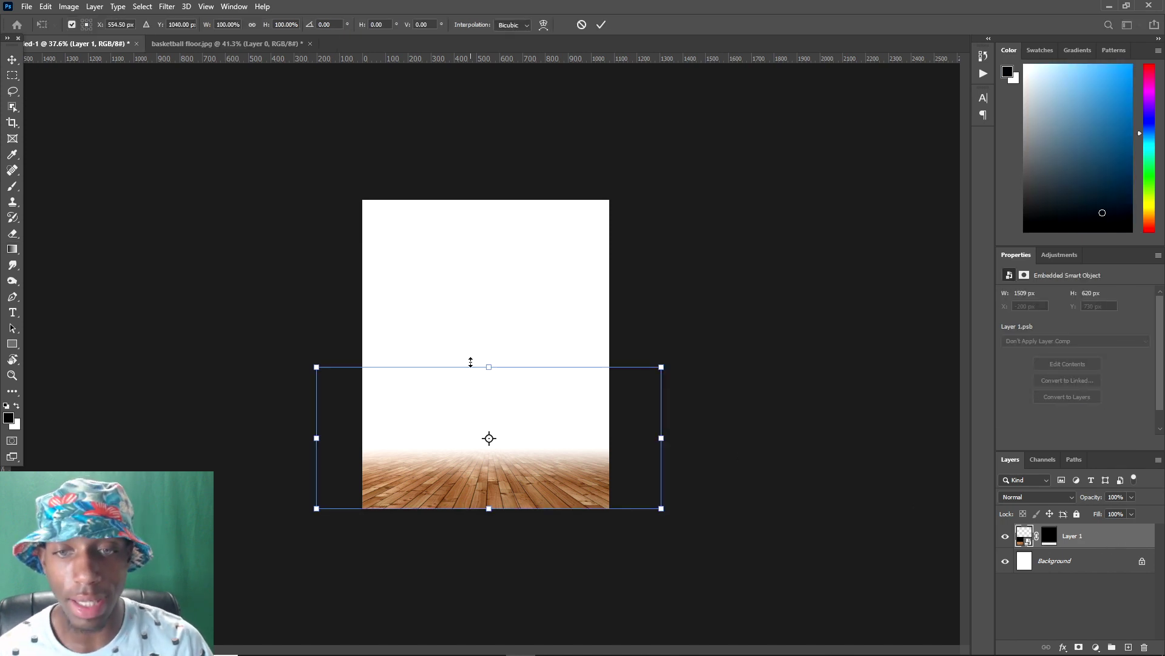
drag(485, 364, 489, 333)
key(Return)
scroll(555, 426, down, 2)
key(ctrl+0)
key(v)
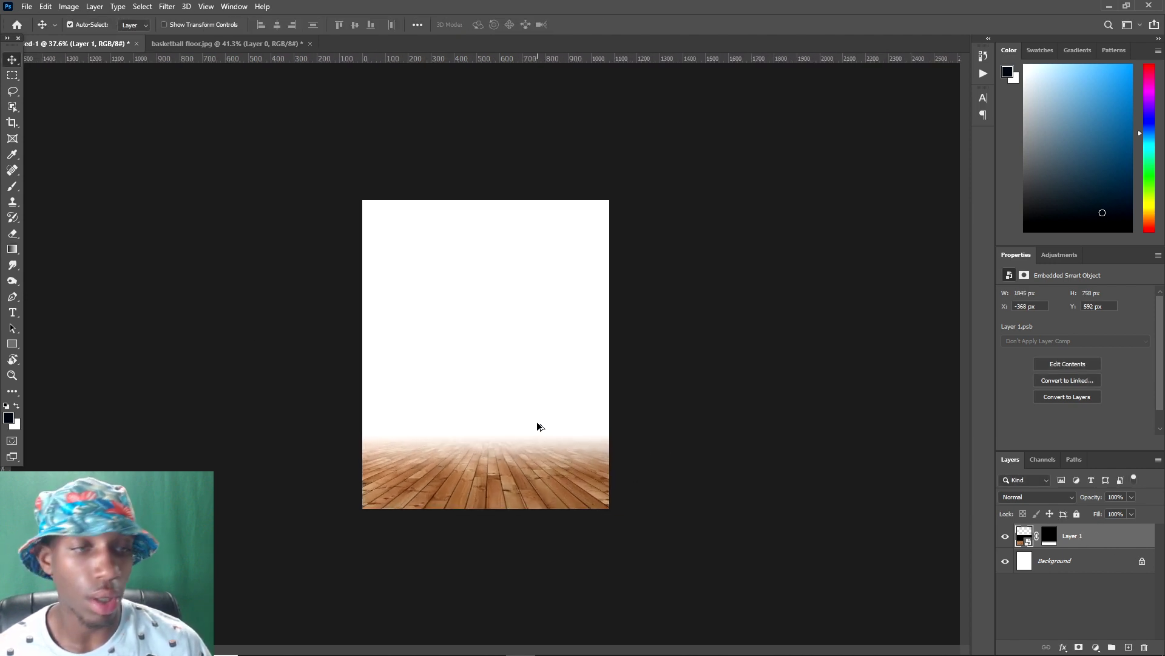
- Unlock the white Background layer and open jersey texture.jpg from the effects folder
scroll(520, 403, down, 1)
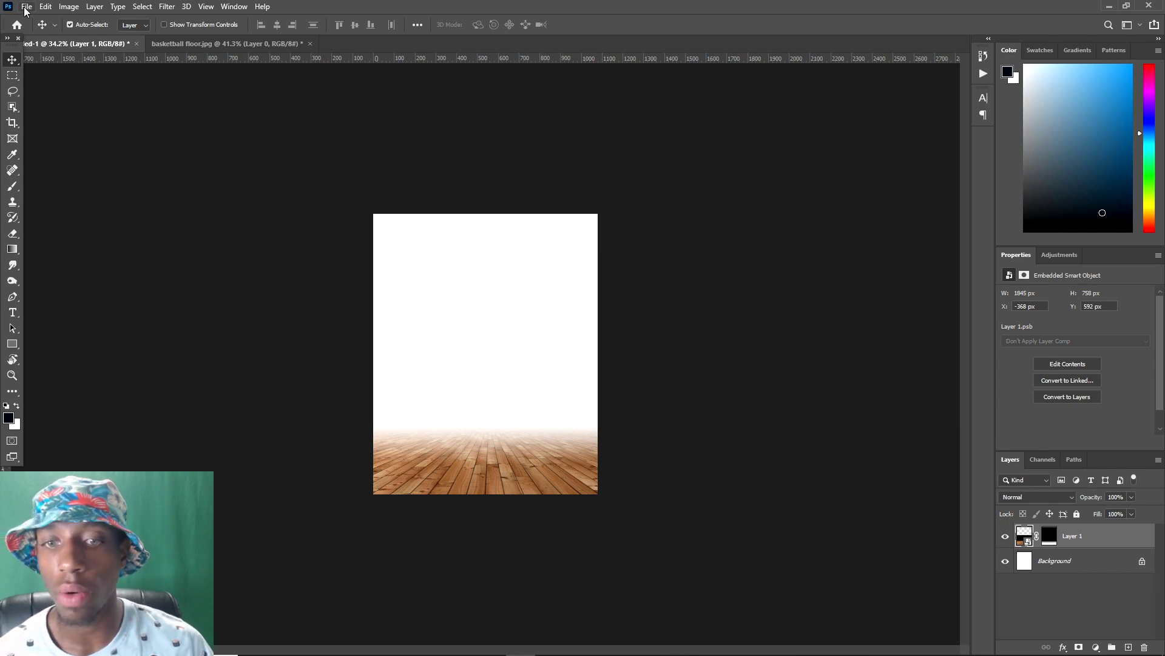
click(1143, 561)
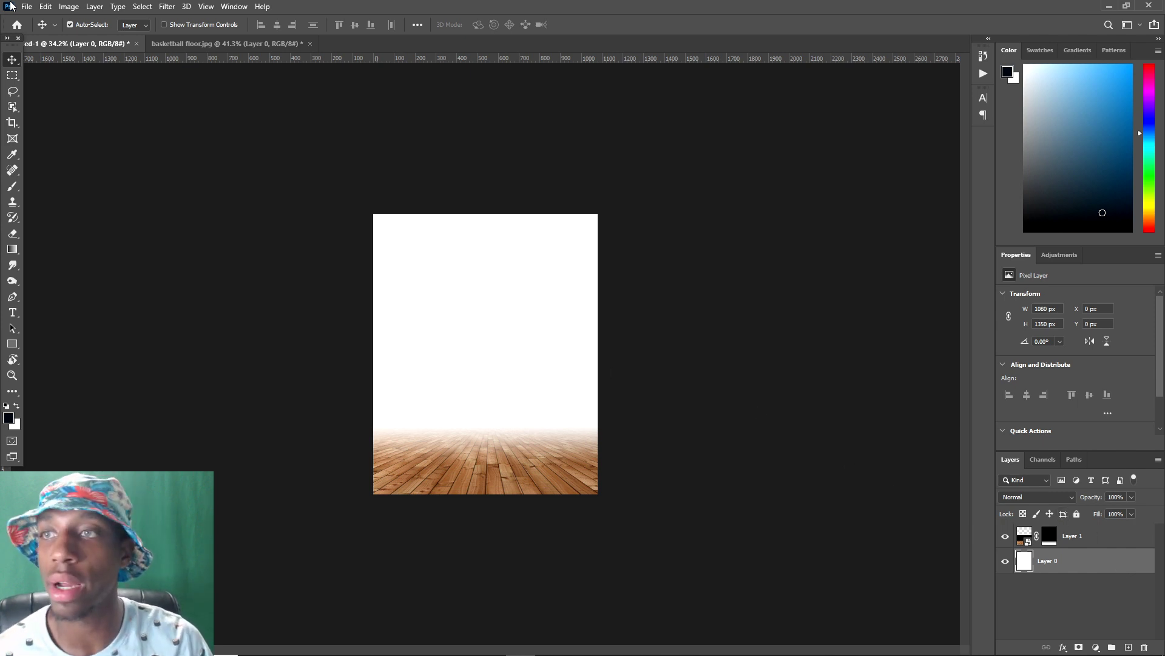
click(26, 7)
click(36, 32)
scroll(176, 379, down, 3)
scroll(200, 428, down, 3)
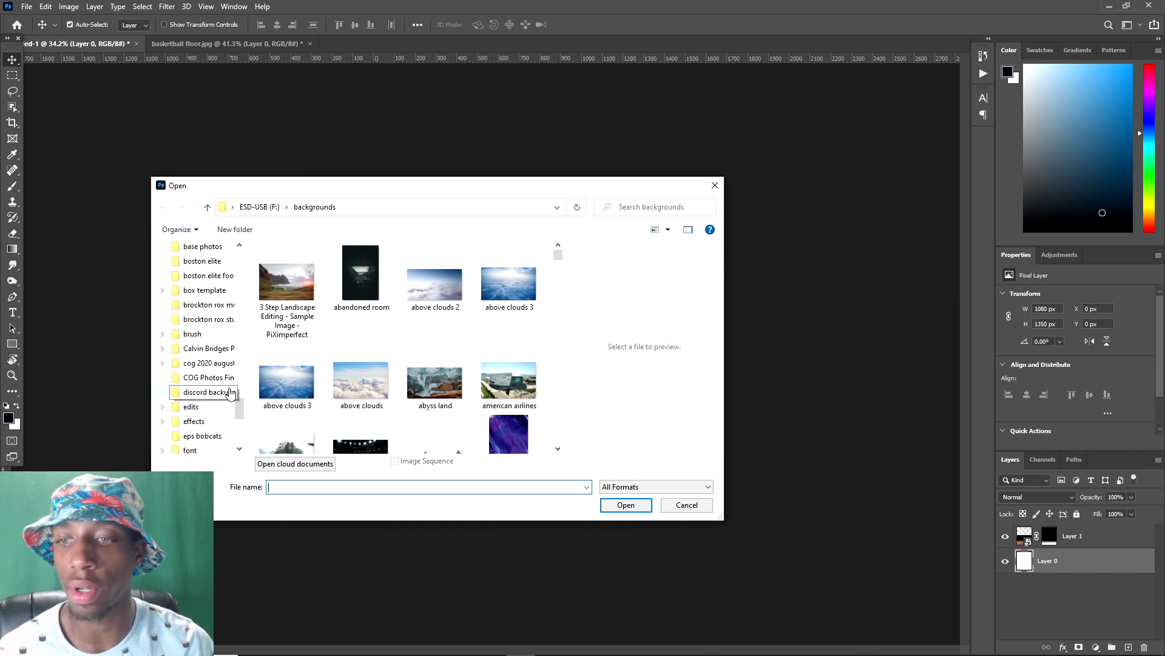
click(193, 422)
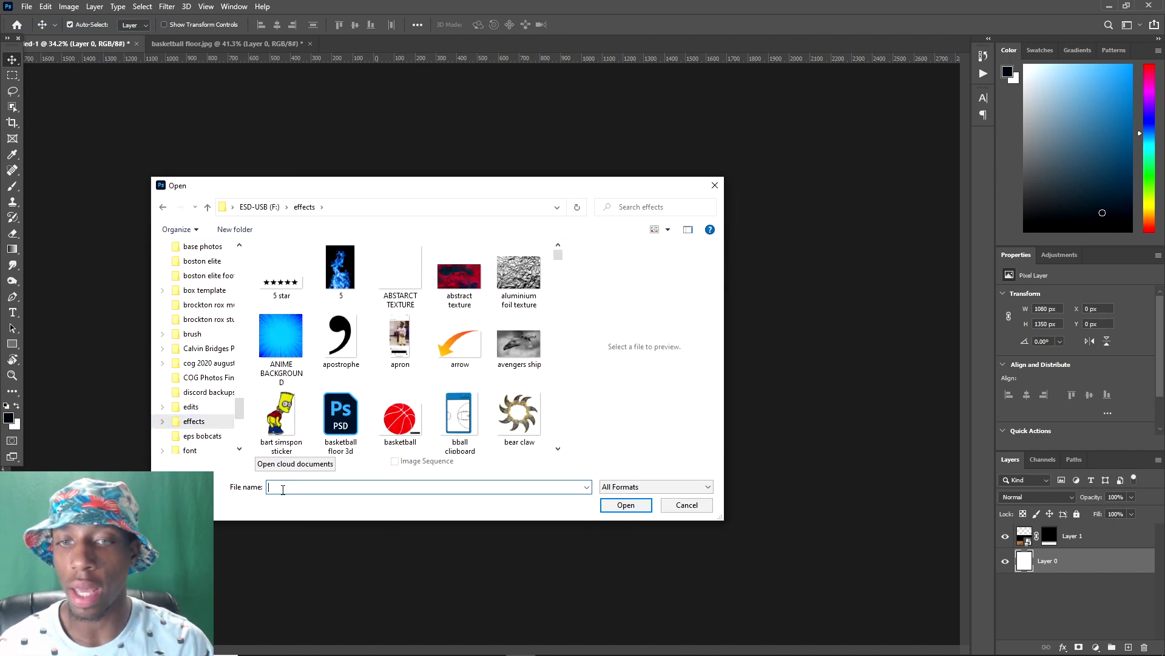
text(jerse)
key(Down)
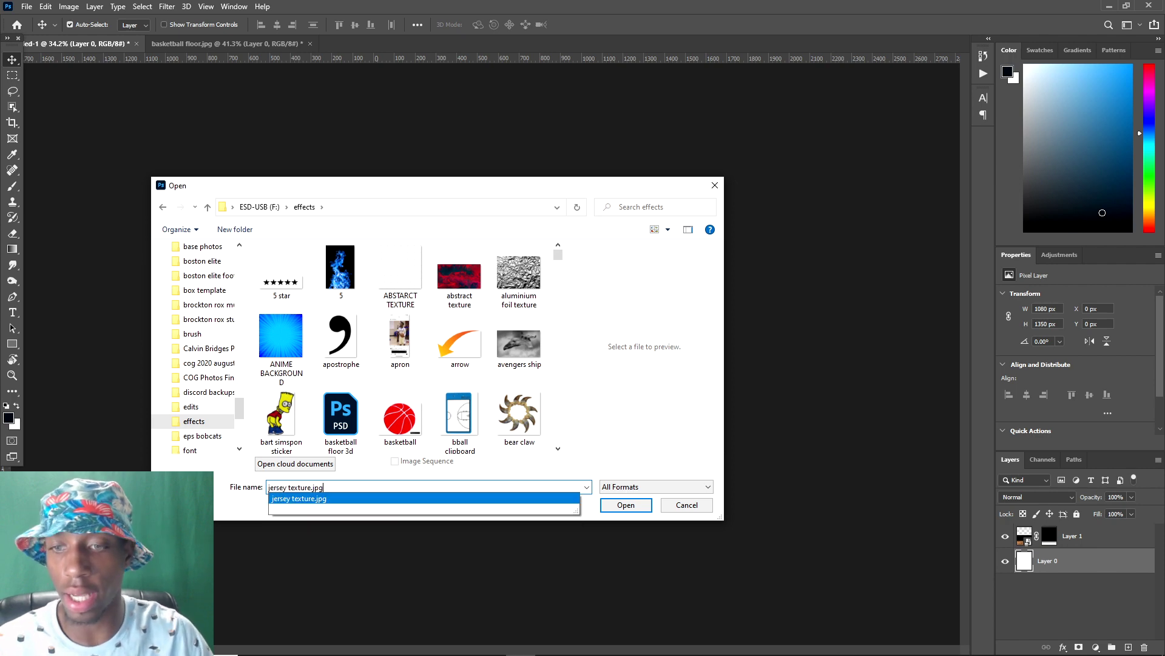
key(Return)
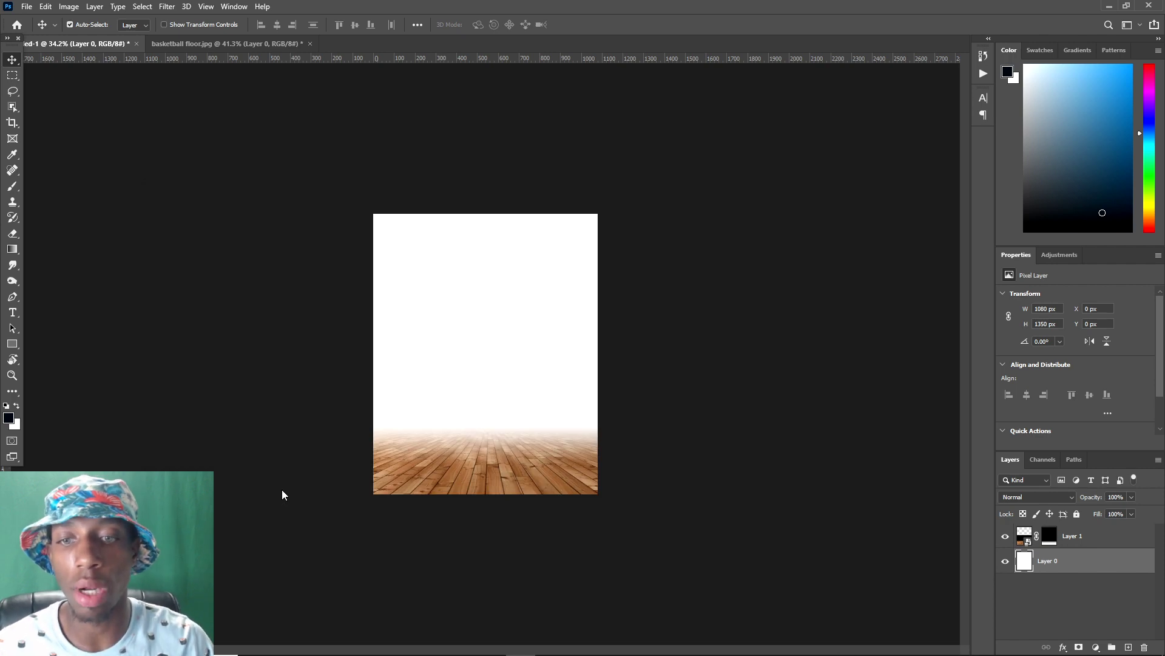
- Unlock the background layer of the jersey texture image
scroll(437, 283, down, 2)
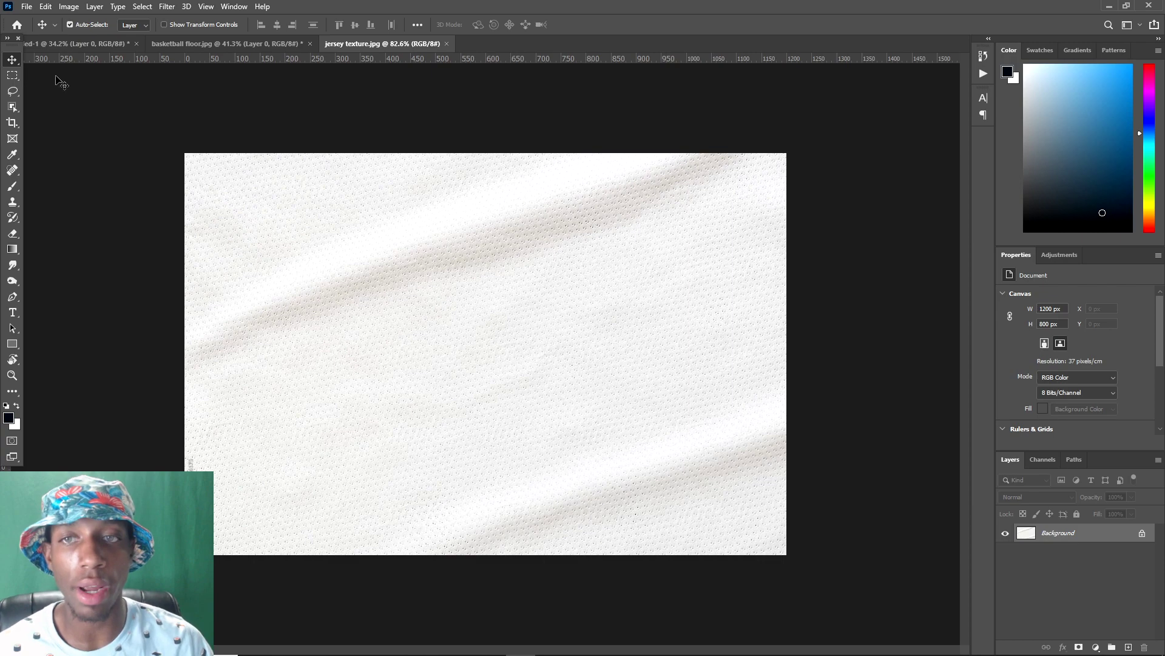
scroll(599, 500, up, 1)
scroll(599, 499, down, 1)
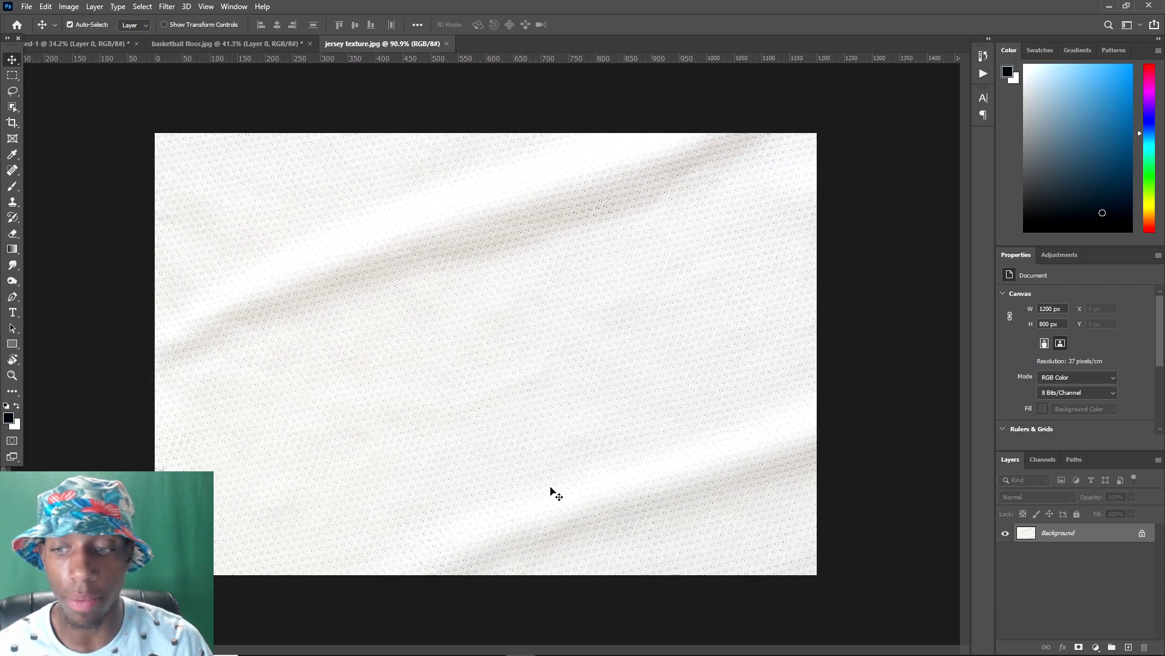
click(1143, 534)
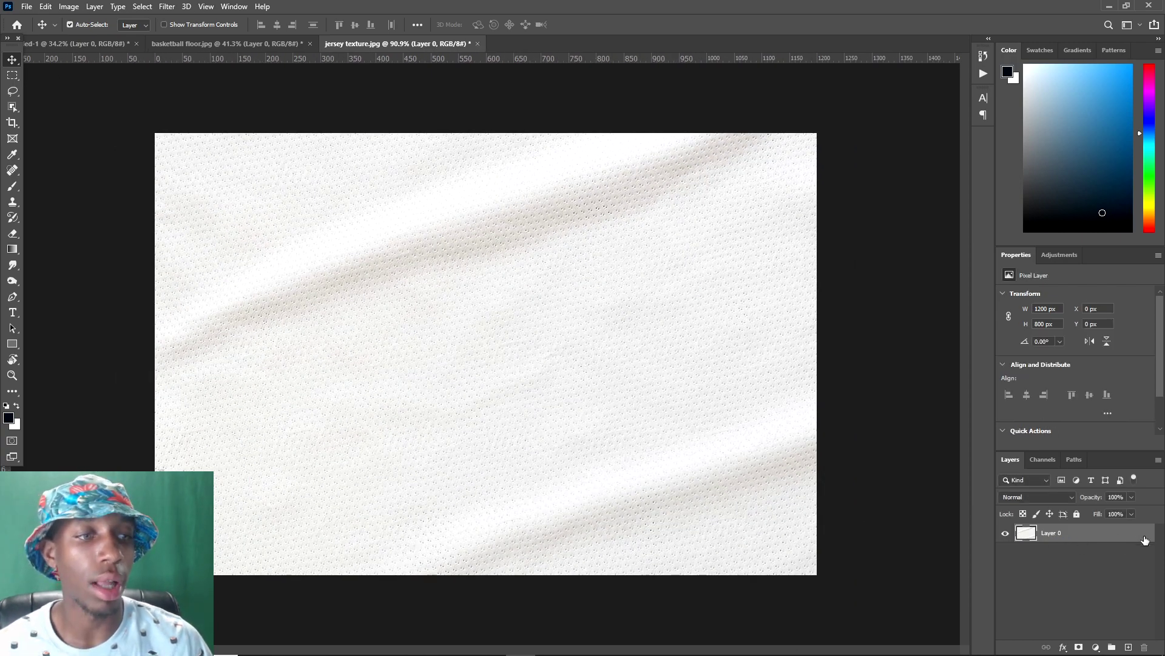
- Select the watermark strip, about 22 x 201 px, at the texture's lower-left edge and fill it with Content-Aware
scroll(282, 366, down, 1)
scroll(113, 364, up, 5)
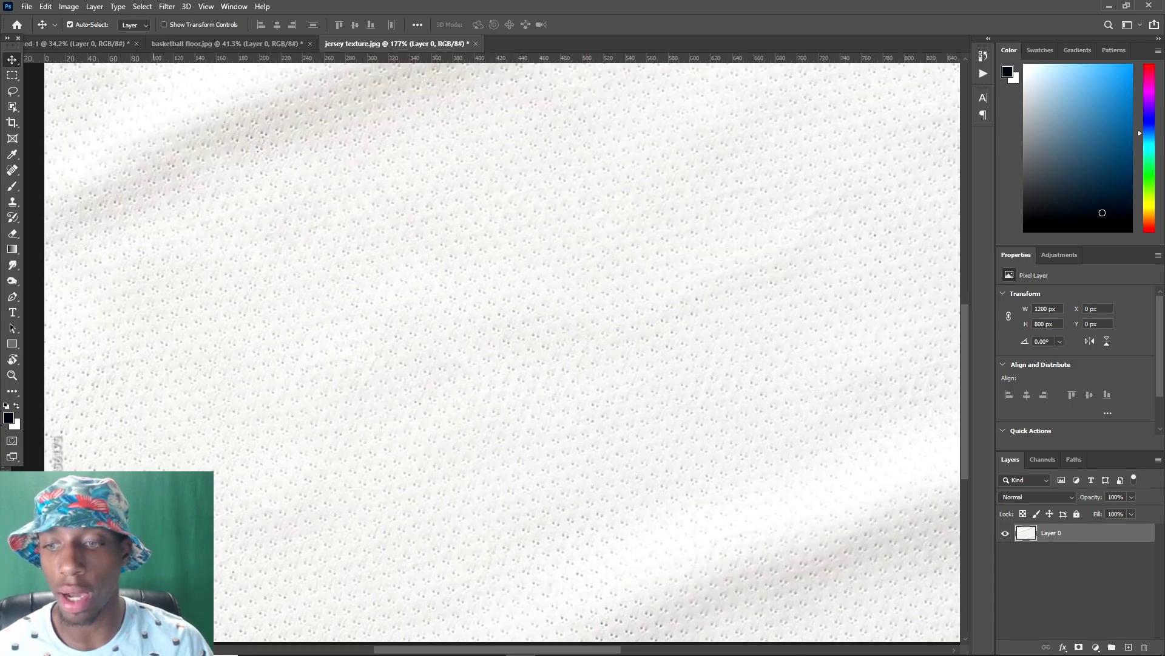
click(13, 75)
drag(73, 612, 89, 450)
key(shift+BackSpace)
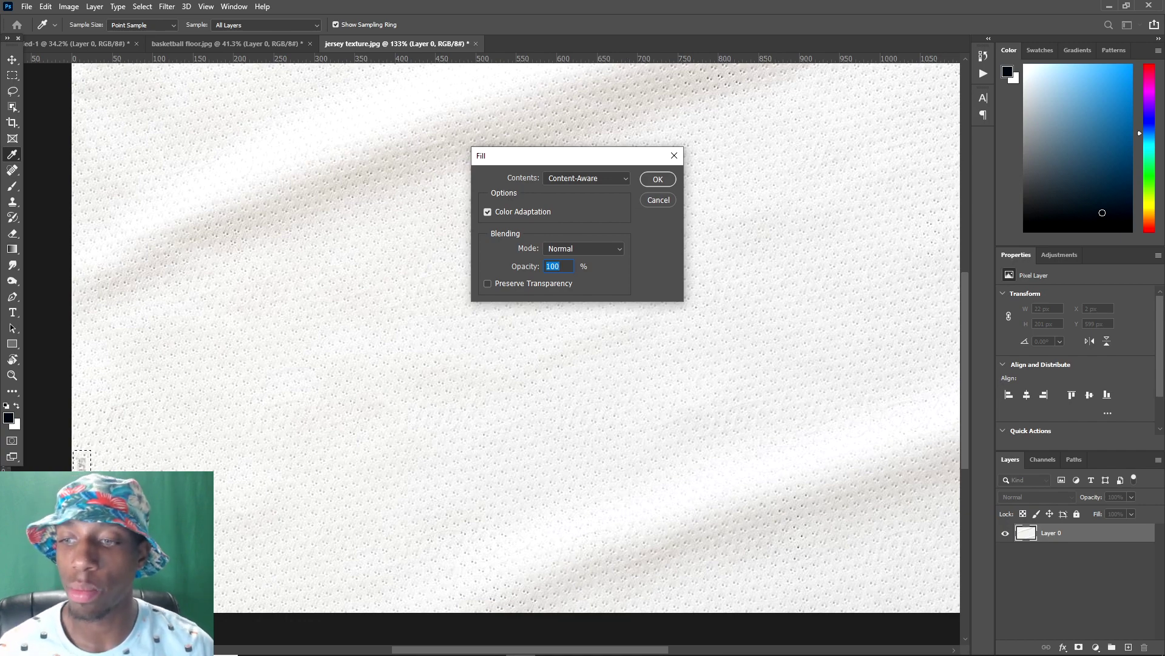
click(601, 178)
click(603, 174)
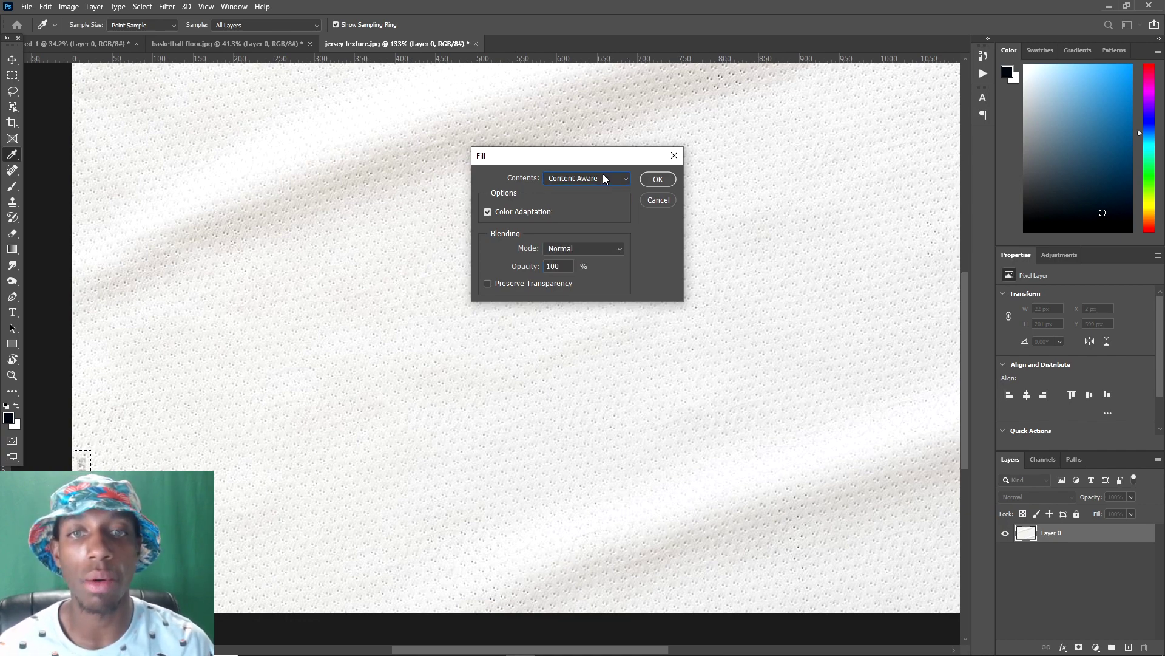
scroll(100, 470, down, 2)
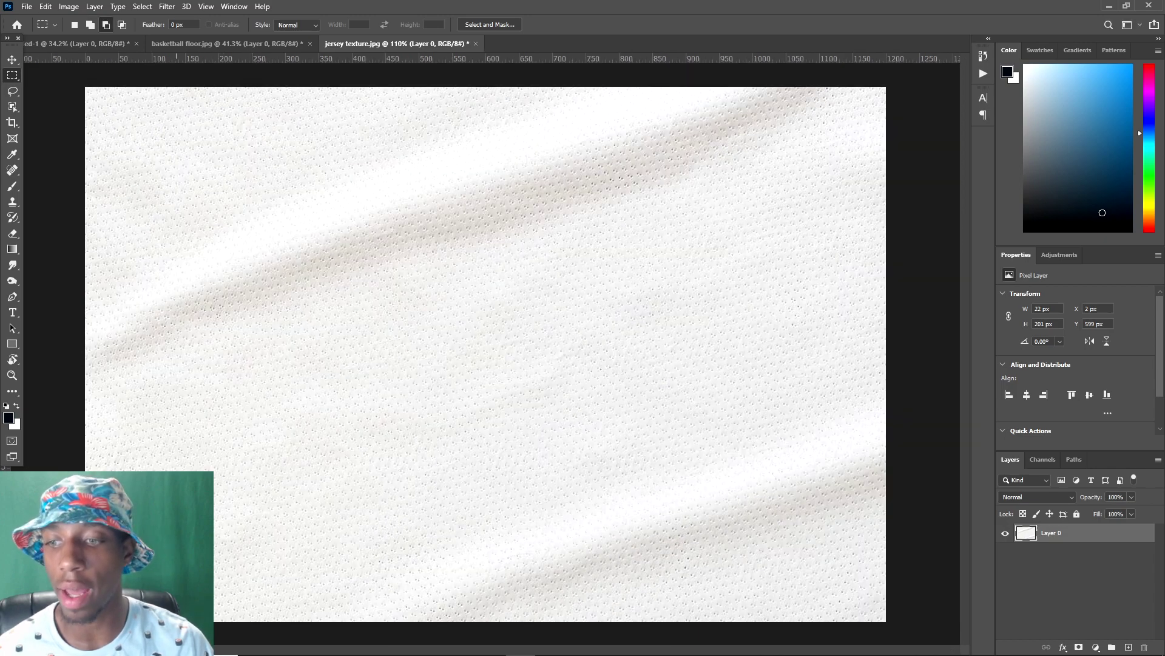
- Inspect the filled edge strip up close and clear the selection
scroll(112, 470, up, 4)
scroll(73, 534, down, 2)
scroll(65, 549, up, 4)
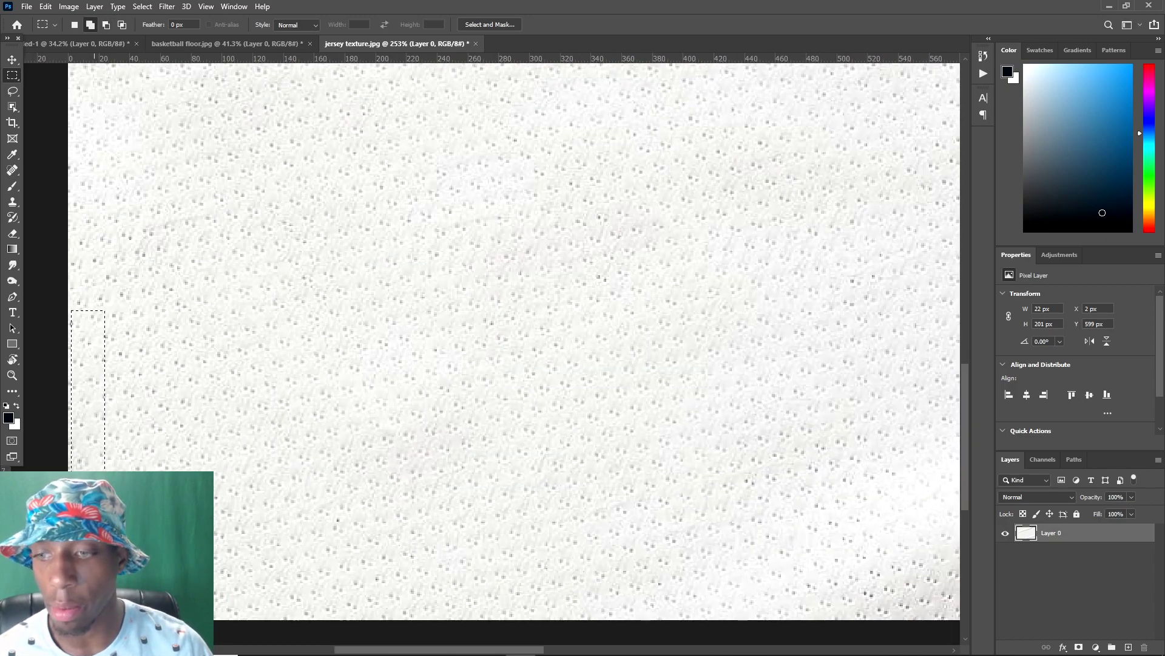
scroll(65, 549, up, 1)
key(ctrl+d)
scroll(348, 331, down, 5)
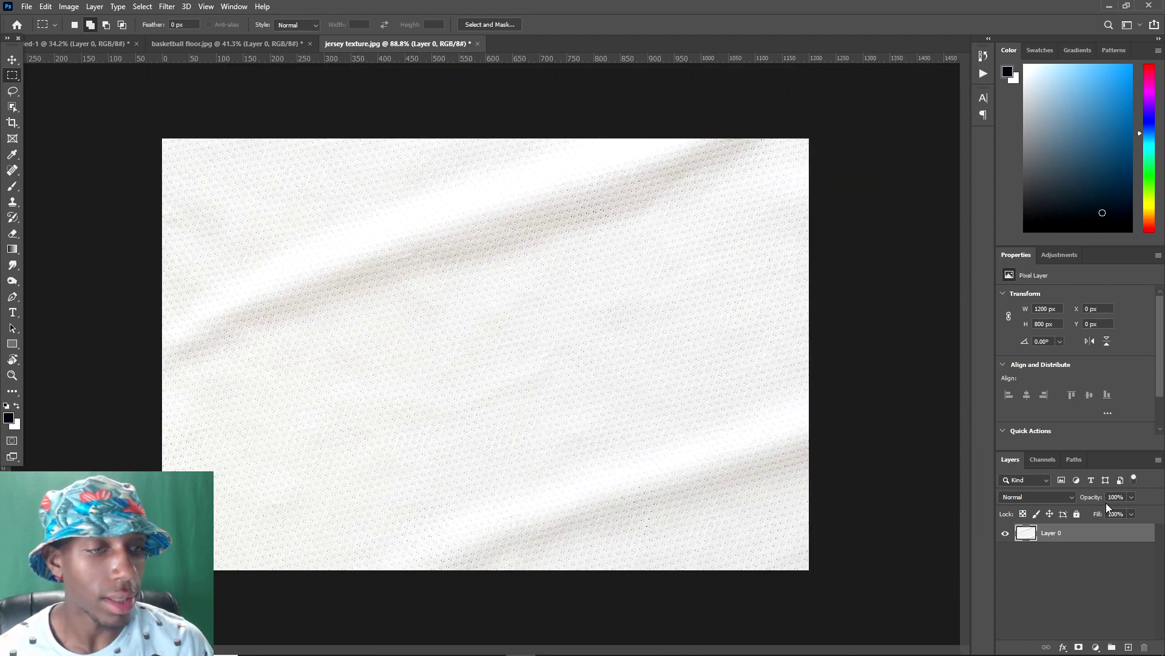
- Copy the jersey texture into the poster document as a new layer above the floor
click(190, 46)
click(76, 44)
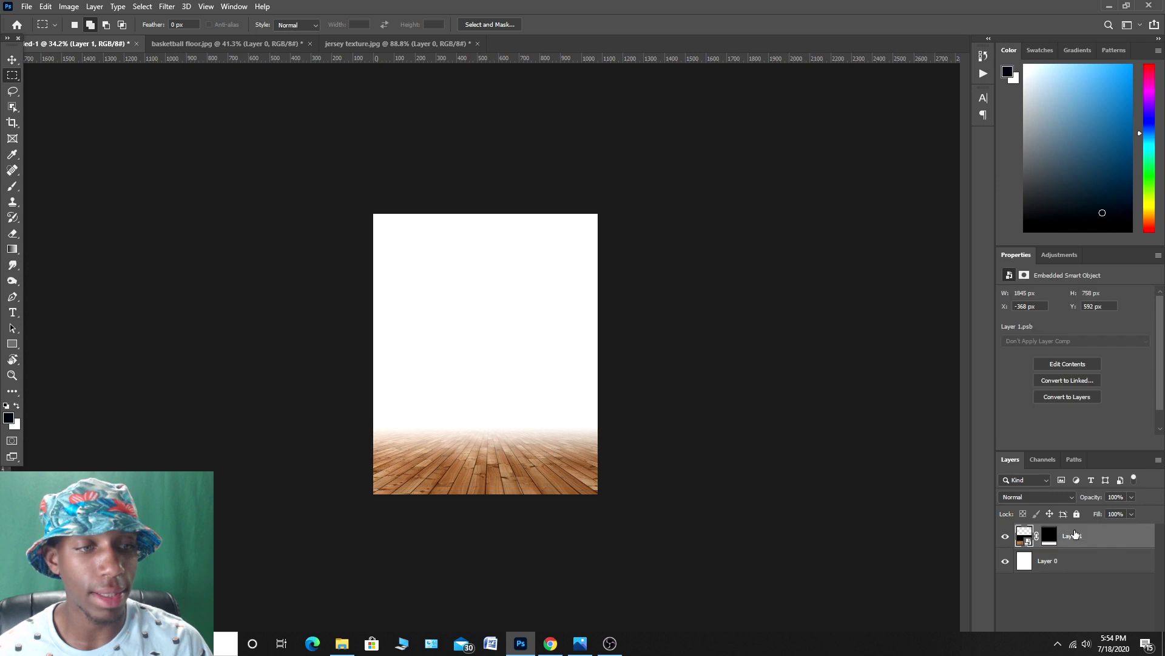
key(ctrl+v)
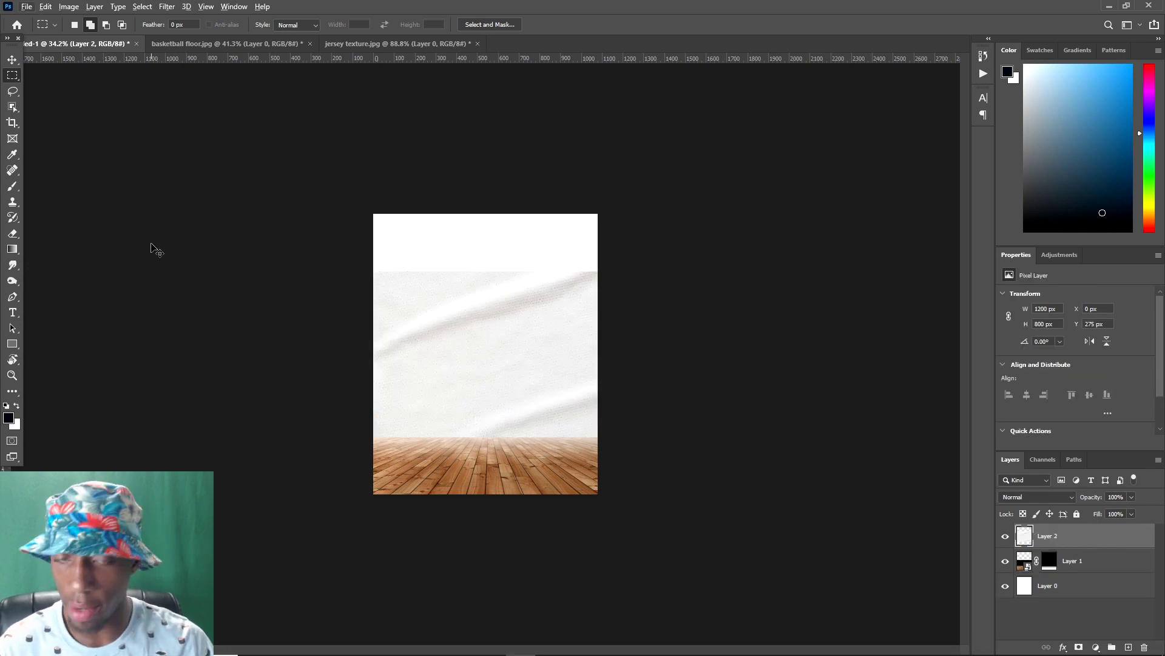
- Rotate the texture 90° counterclockwise, enlarge it to about 1101 x 1652 px to cover the canvas, and move it beneath the floor layer
key(ctrl+t)
scroll(541, 275, up, 5)
drag(713, 197, 347, 136)
drag(367, 345, 297, 349)
drag(638, 352, 662, 351)
key(Return)
click(1083, 569)
drag(1053, 544, 1065, 573)
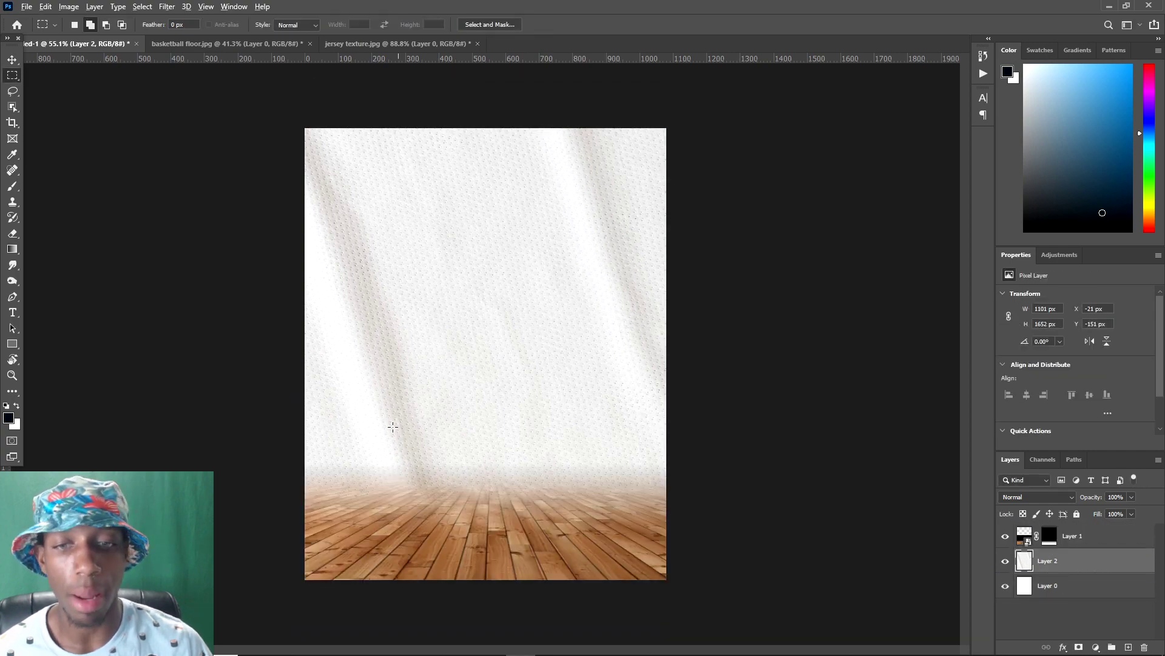
- Try to shift the floor layer lower on the canvas
scroll(538, 415, down, 3)
scroll(538, 415, up, 2)
scroll(476, 402, down, 1)
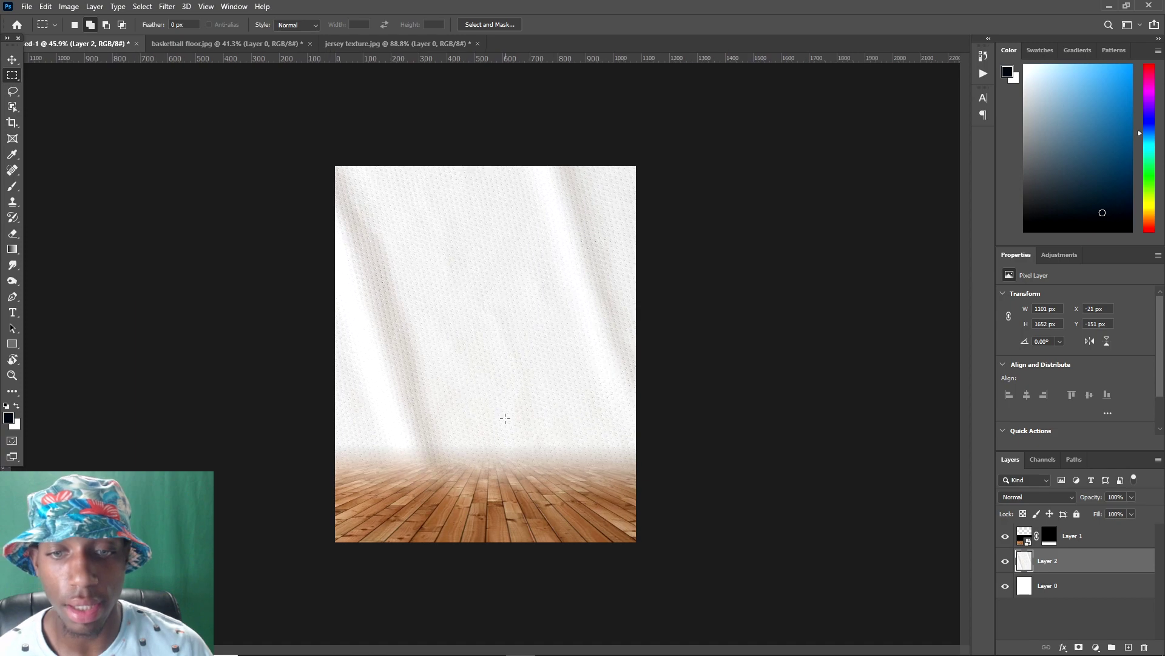
scroll(499, 416, up, 3)
key(v)
scroll(500, 451, up, 1)
scroll(500, 467, down, 4)
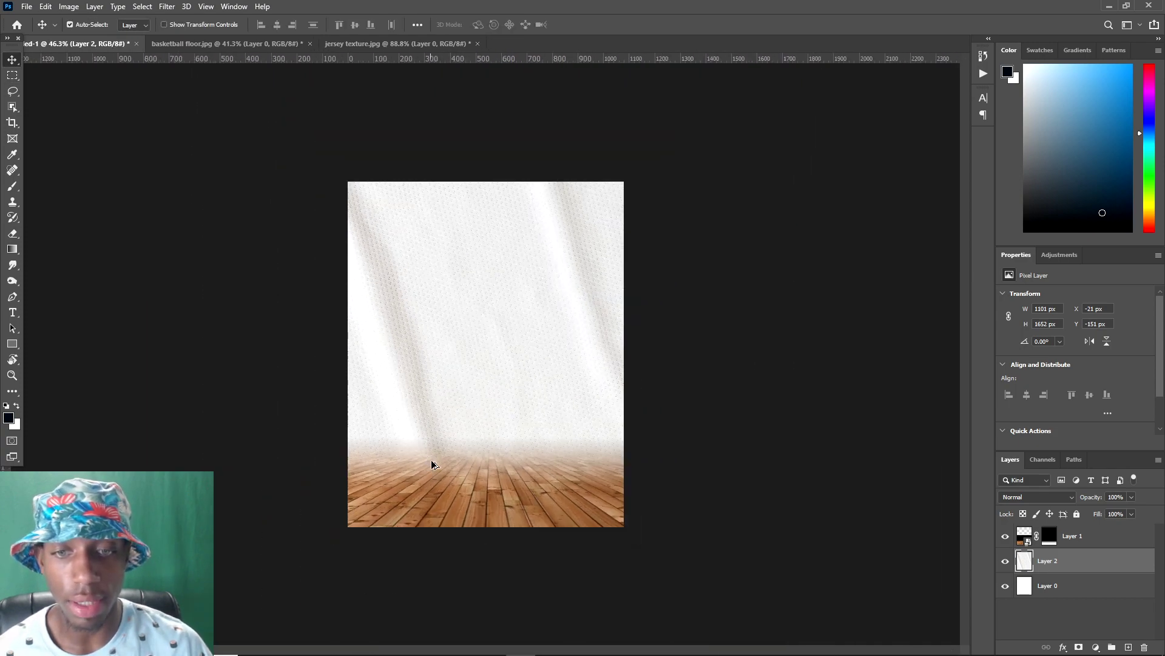
scroll(502, 483, up, 2)
drag(487, 487, 484, 542)
key(ctrl+z)
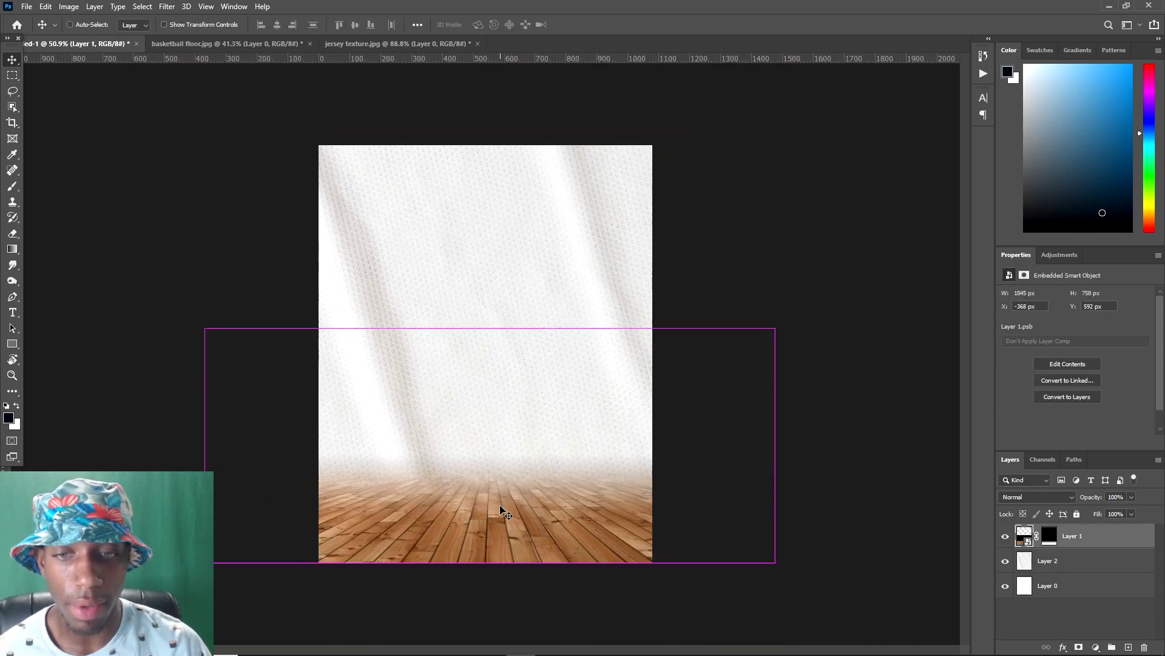
- Redraw the vertical black-to-white gradient on the floor layer's mask, starting lower, to blend the floor softly into the jersey texture
click(1050, 536)
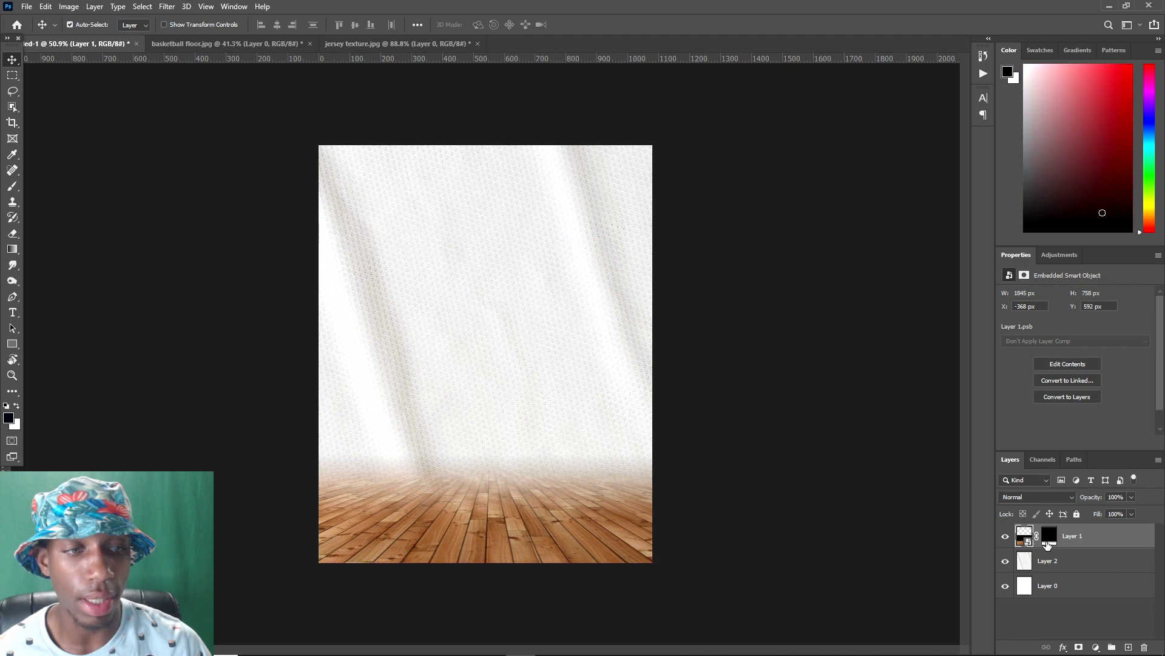
click(7, 251)
drag(493, 458, 486, 529)
key(ctrl+z)
drag(488, 479, 488, 550)
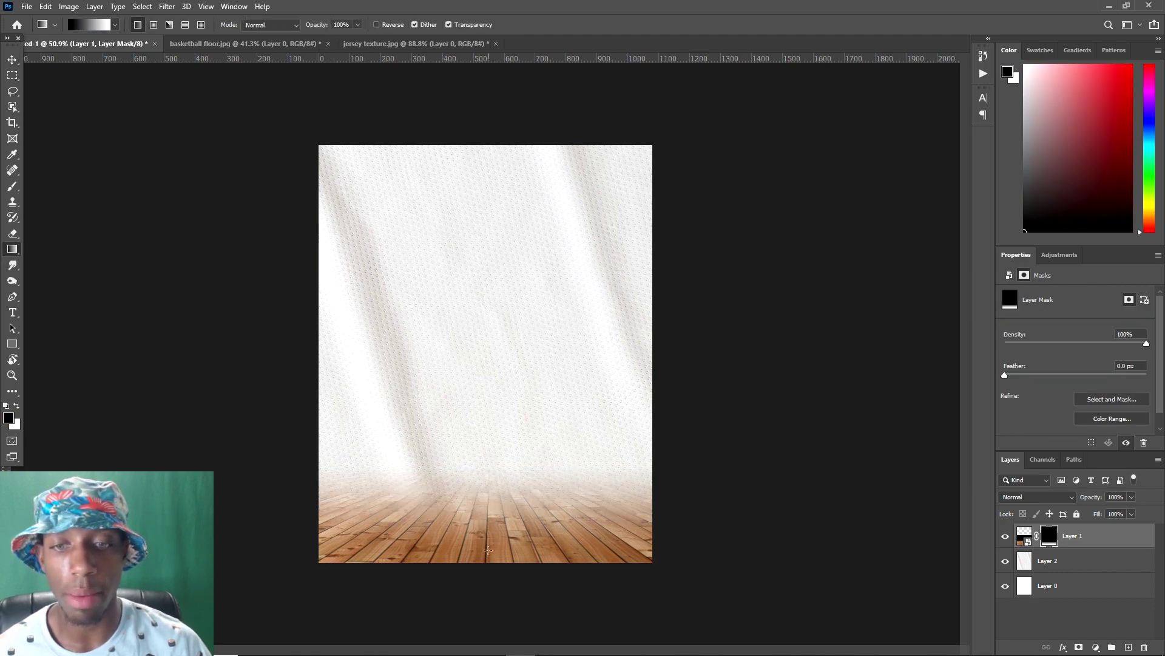
scroll(473, 449, down, 3)
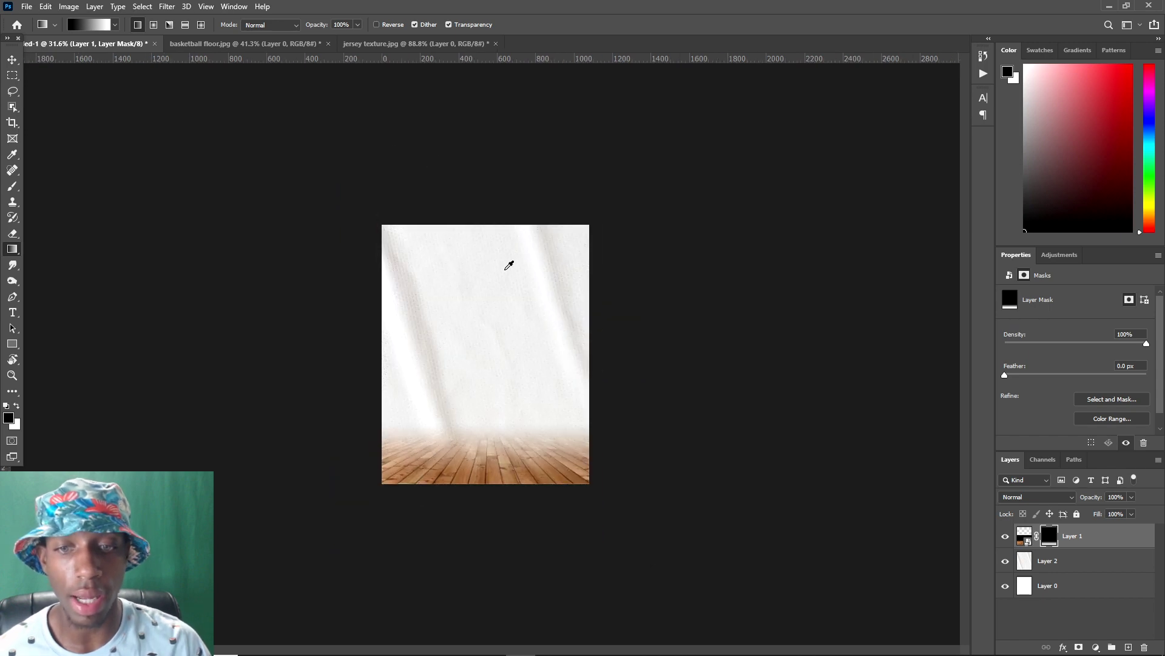
scroll(544, 314, up, 2)
key(v)
scroll(485, 392, up, 1)
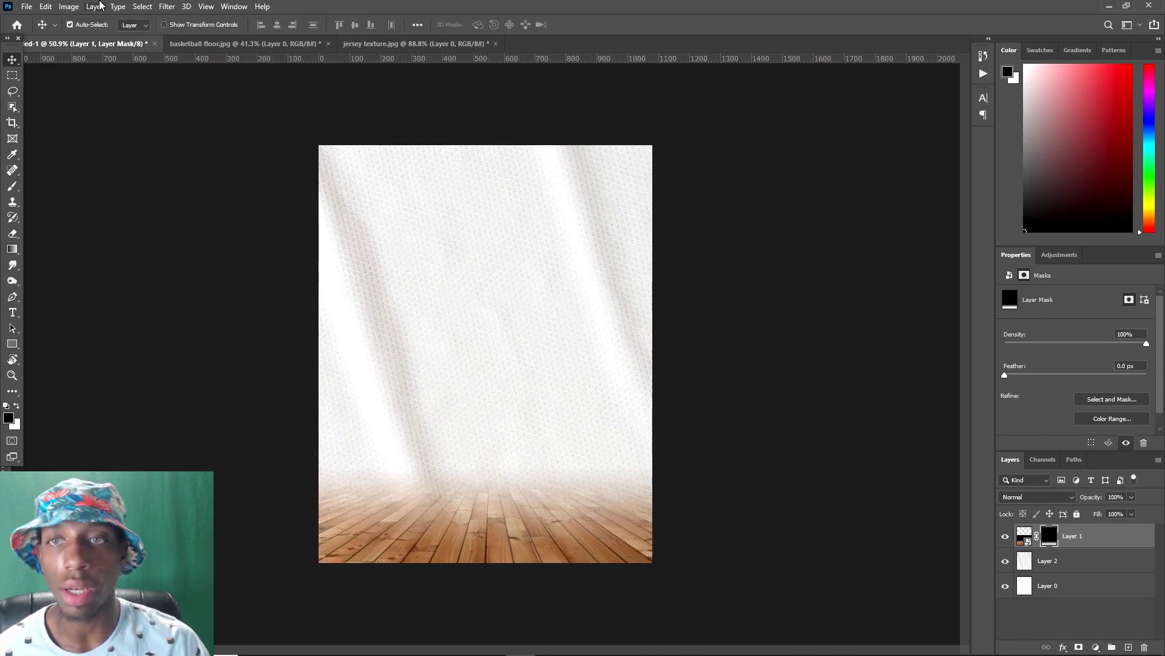
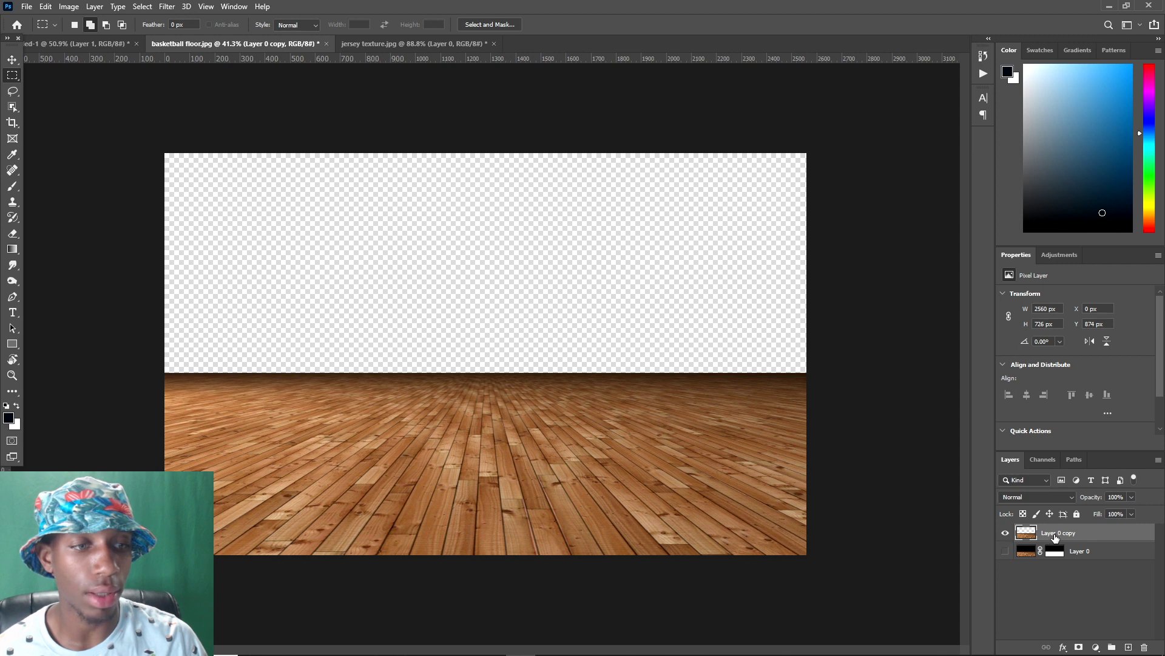
- Select a circle about 673 px wide in the middle of the floor with the Elliptical Marquee and mask the floor layer to it
right_click(10, 79)
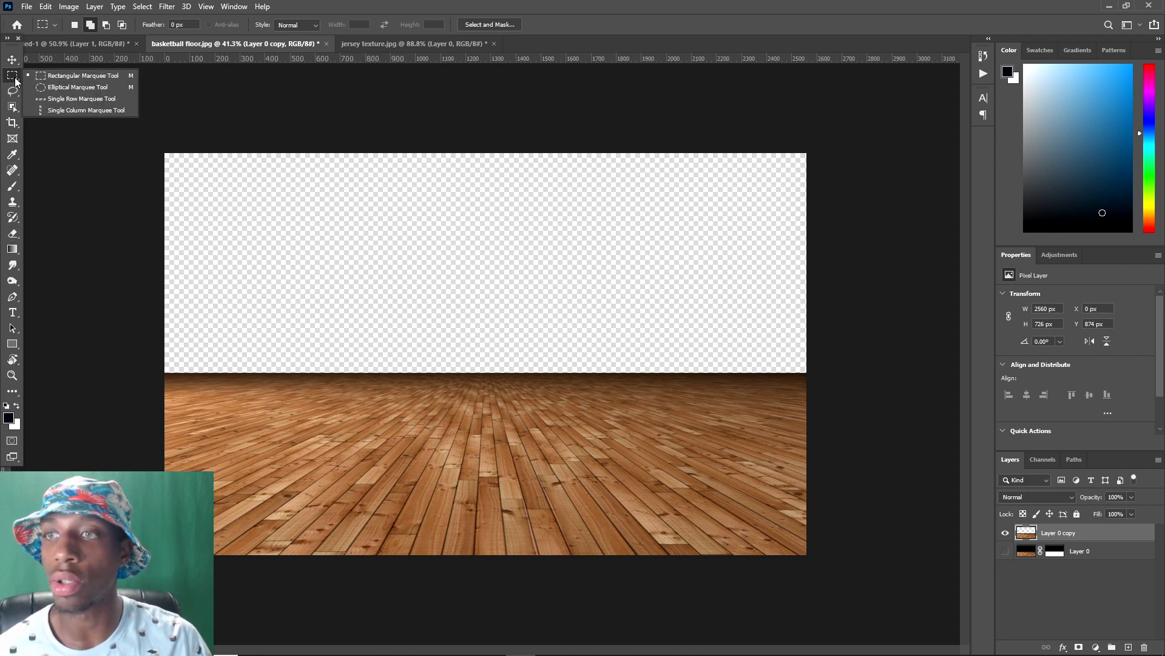
click(68, 87)
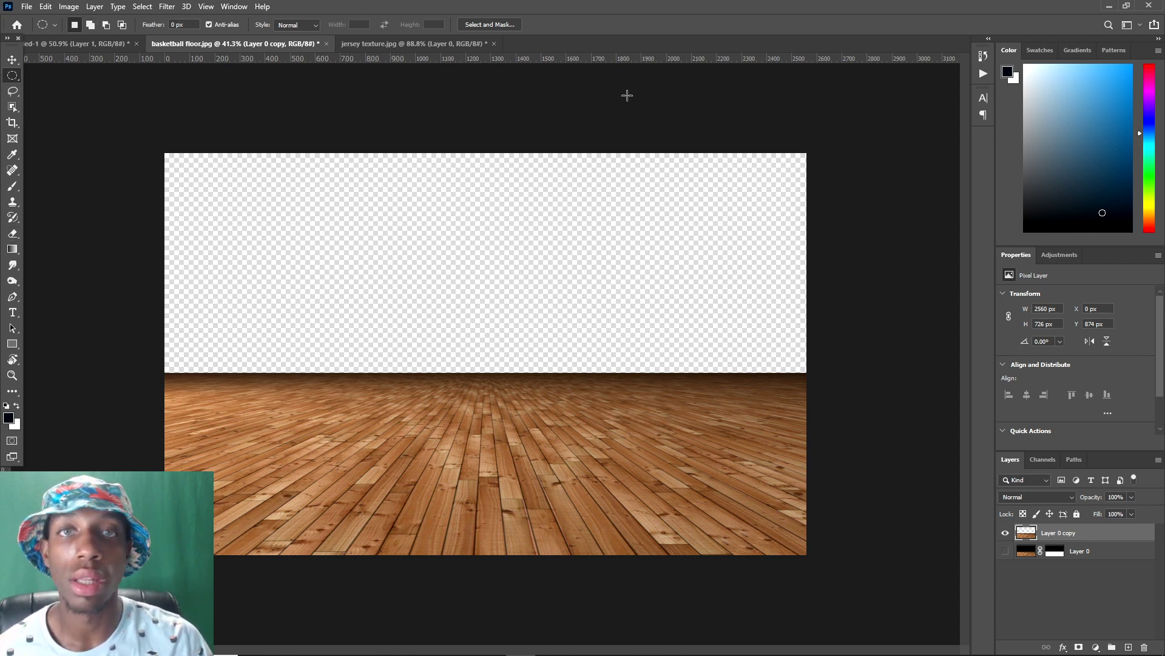
drag(445, 408, 695, 548)
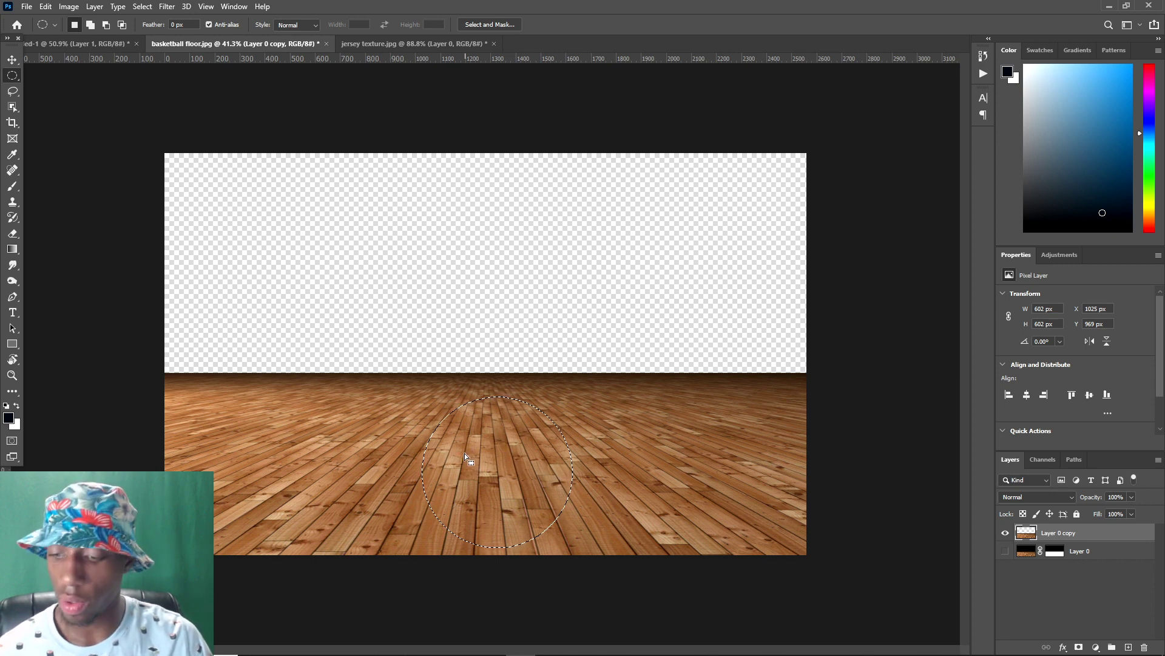
key(ctrl+d)
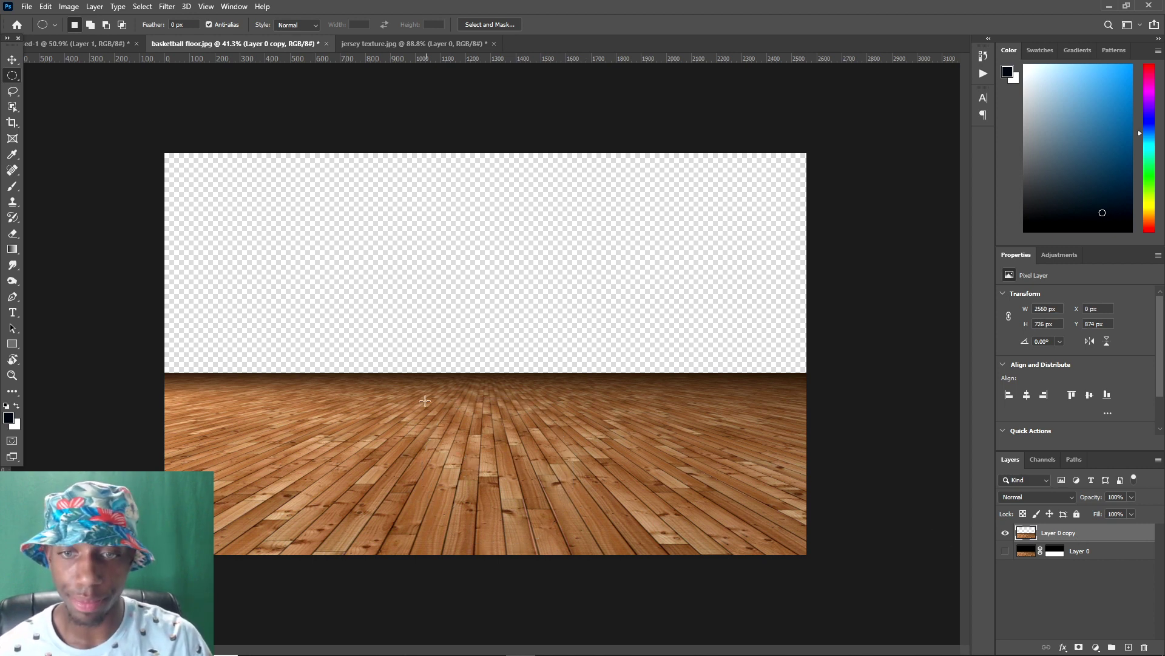
drag(381, 379, 691, 548)
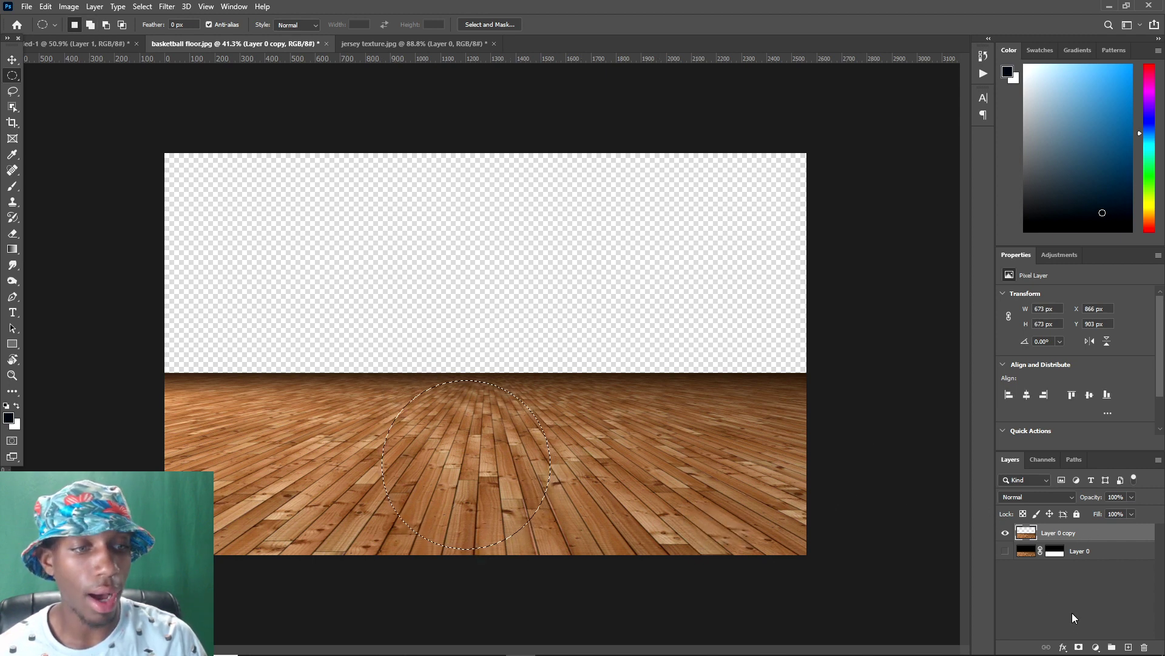
click(1078, 648)
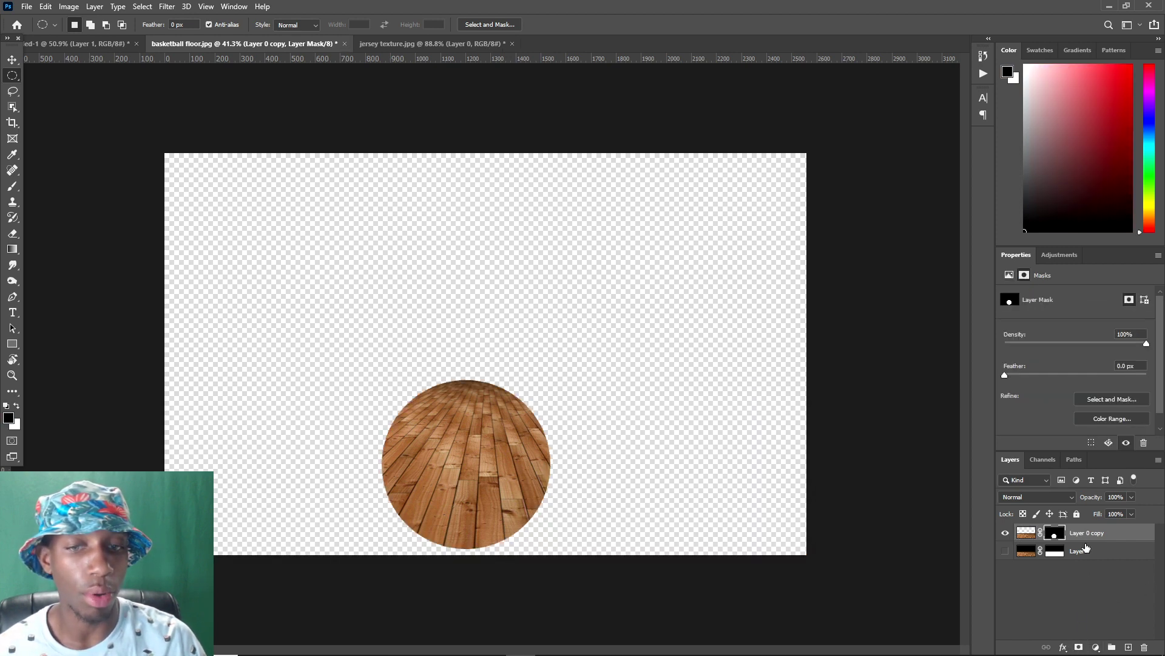
- Duplicate the circle-masked floor layer, hide the original Layer 0 copy and make the duplicate active
click(1087, 537)
key(ctrl+j)
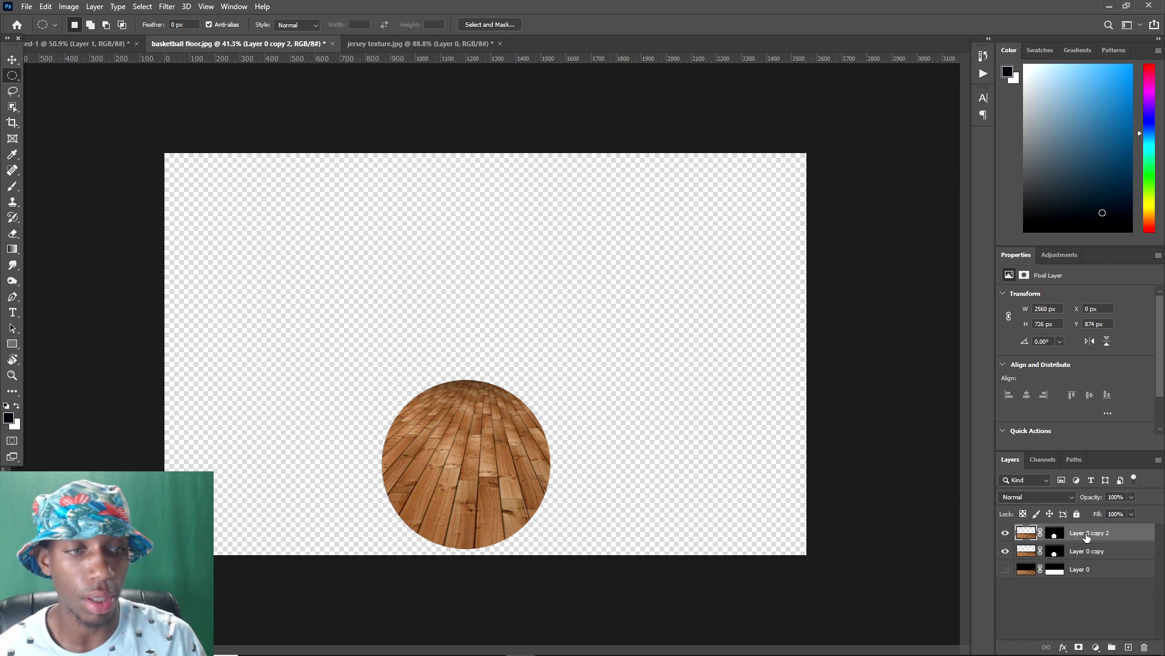
click(1046, 554)
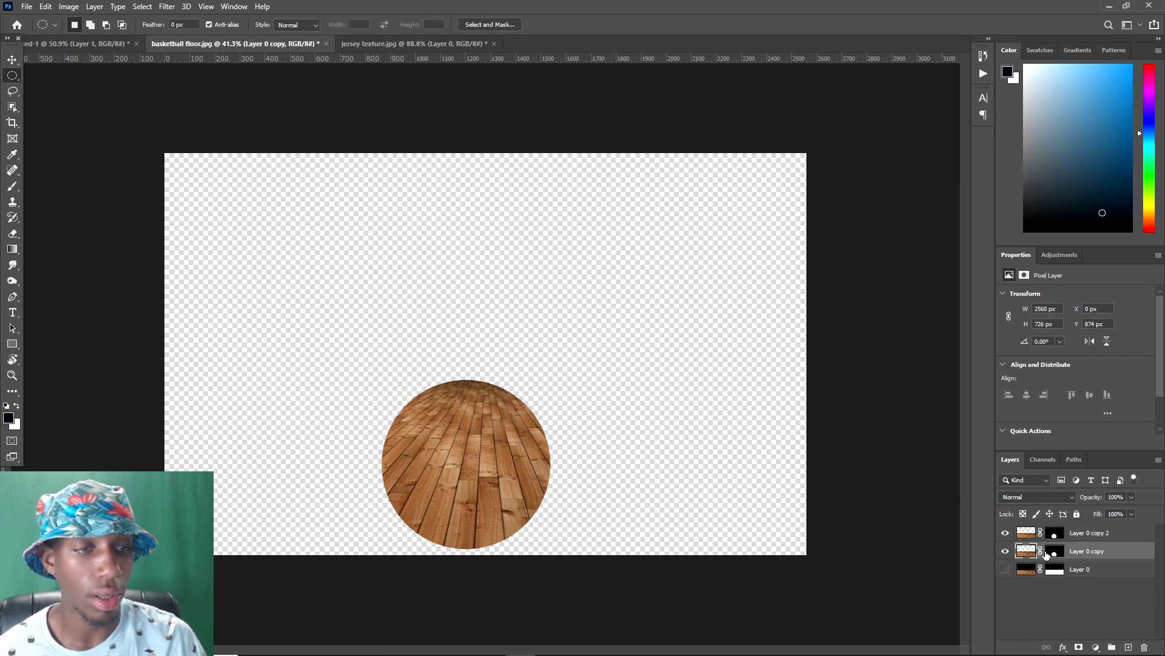
click(1006, 551)
click(1078, 537)
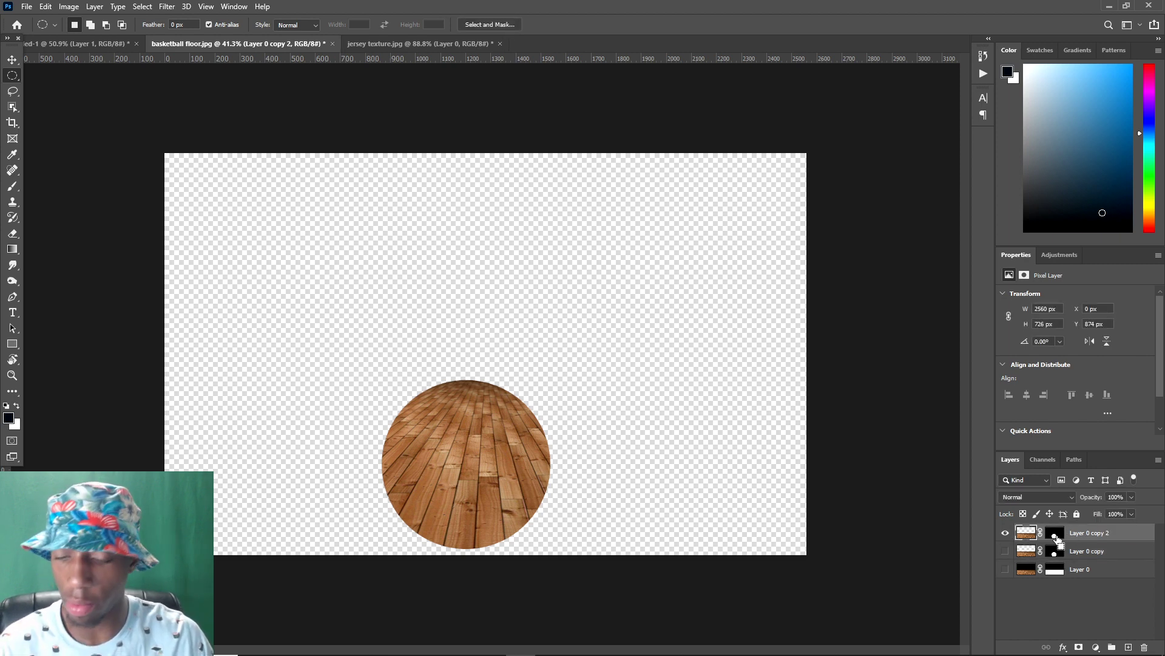
- Squash the duplicated wooden circle vertically to about 27% of its height to form a flat, court-like ellipse
key(ctrl+t)
drag(515, 420, 539, 392)
key(ctrl+z)
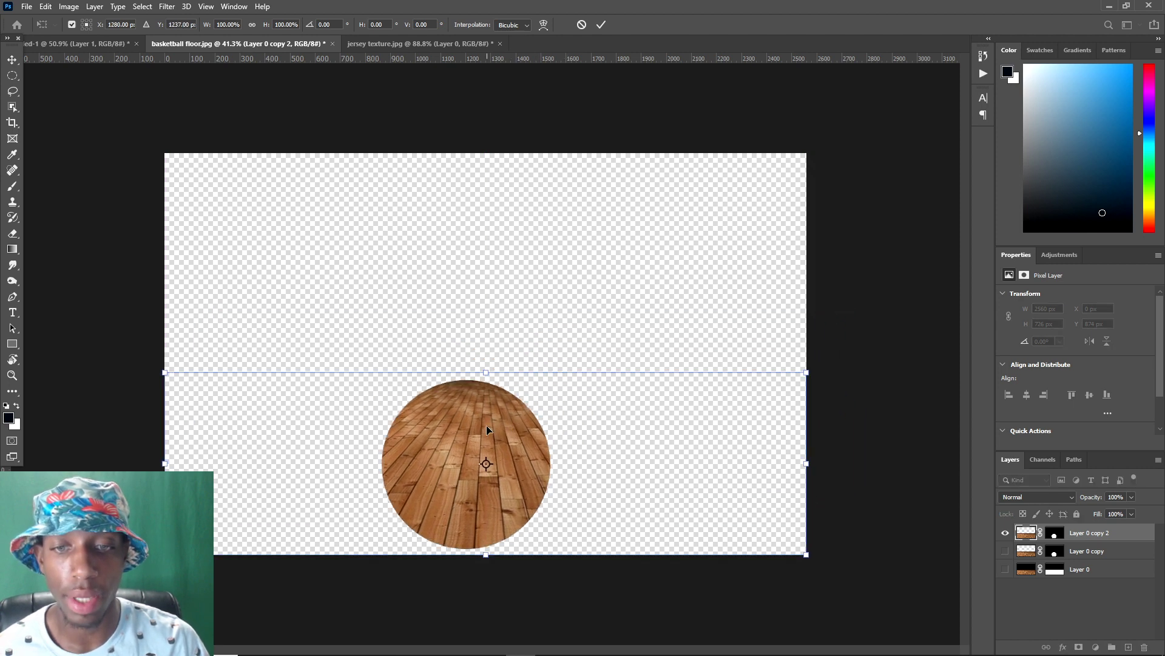
right_click(527, 407)
click(549, 464)
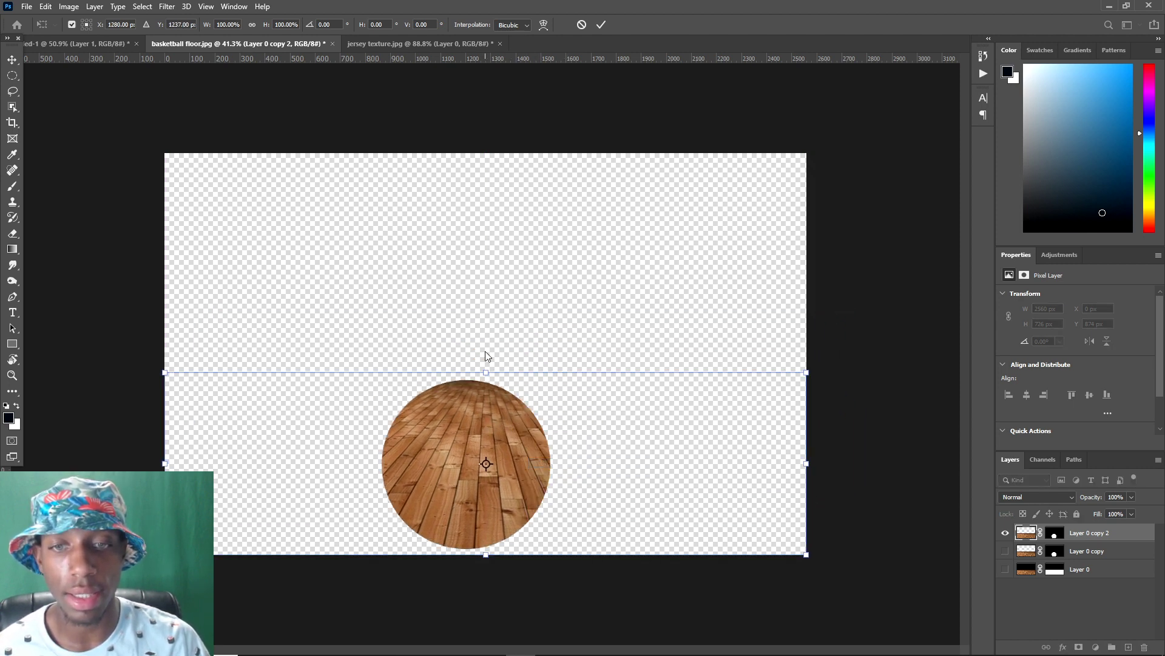
drag(486, 373, 468, 493)
key(ctrl+z)
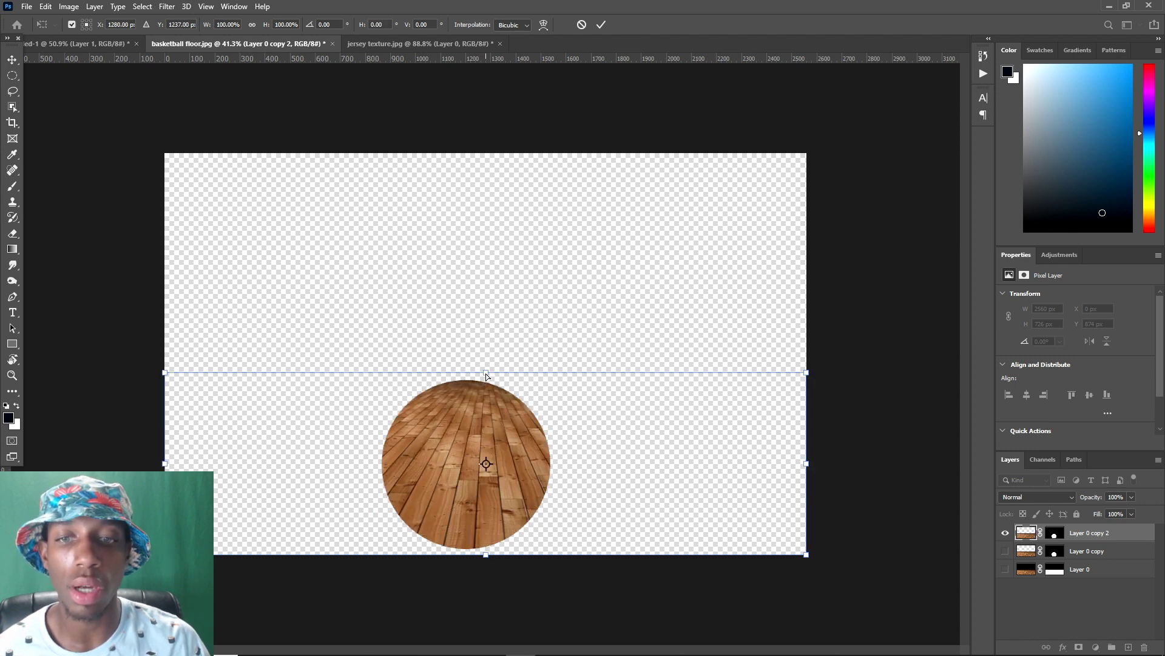
drag(486, 374, 517, 495)
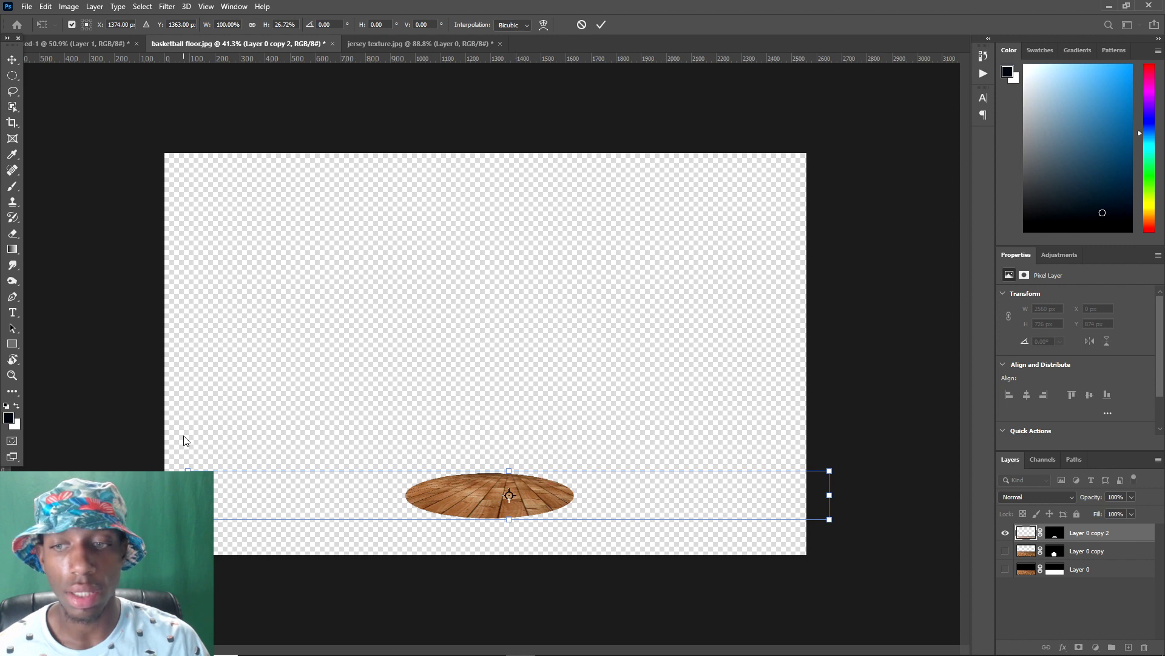
drag(188, 471, 188, 475)
key(ctrl+z)
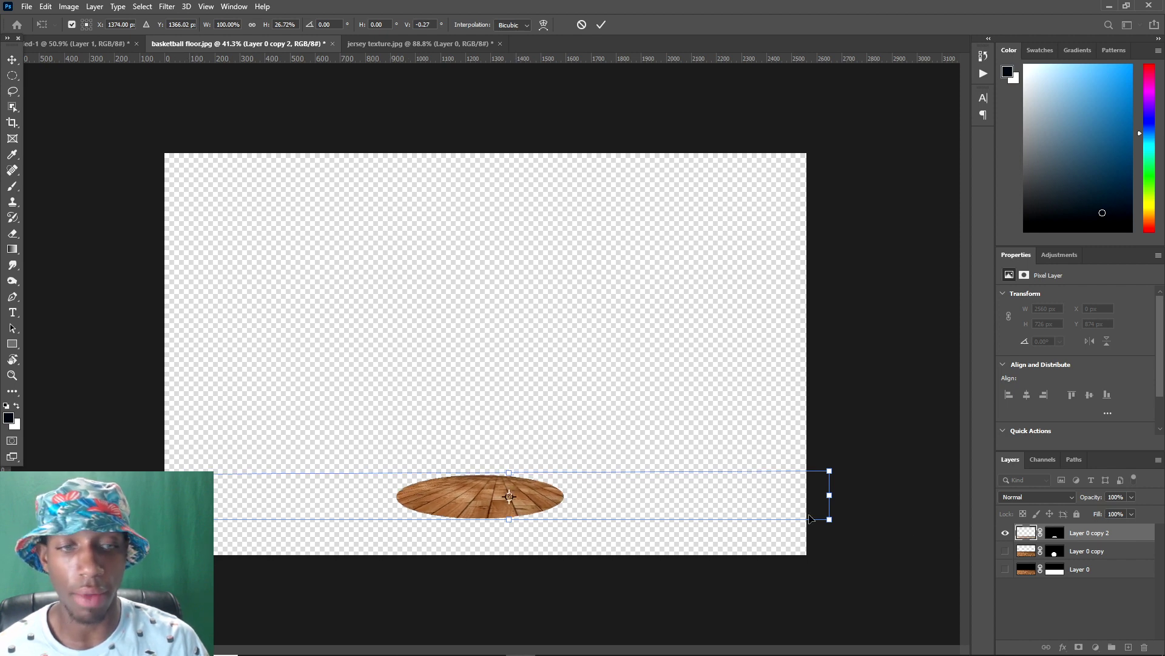
key(Return)
- Reposition the flattened wooden ellipse below the canvas centre, with its layer at about X 153 px, Y 930 px
scroll(261, 391, down, 5)
scroll(261, 391, up, 3)
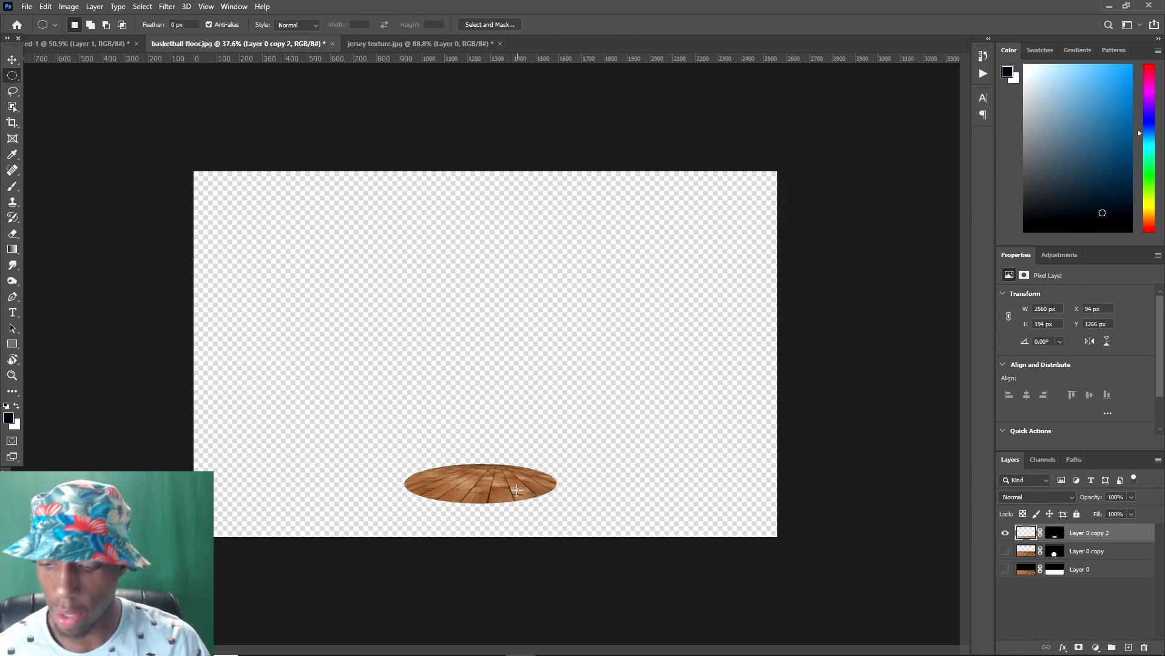
key(v)
drag(505, 488, 515, 364)
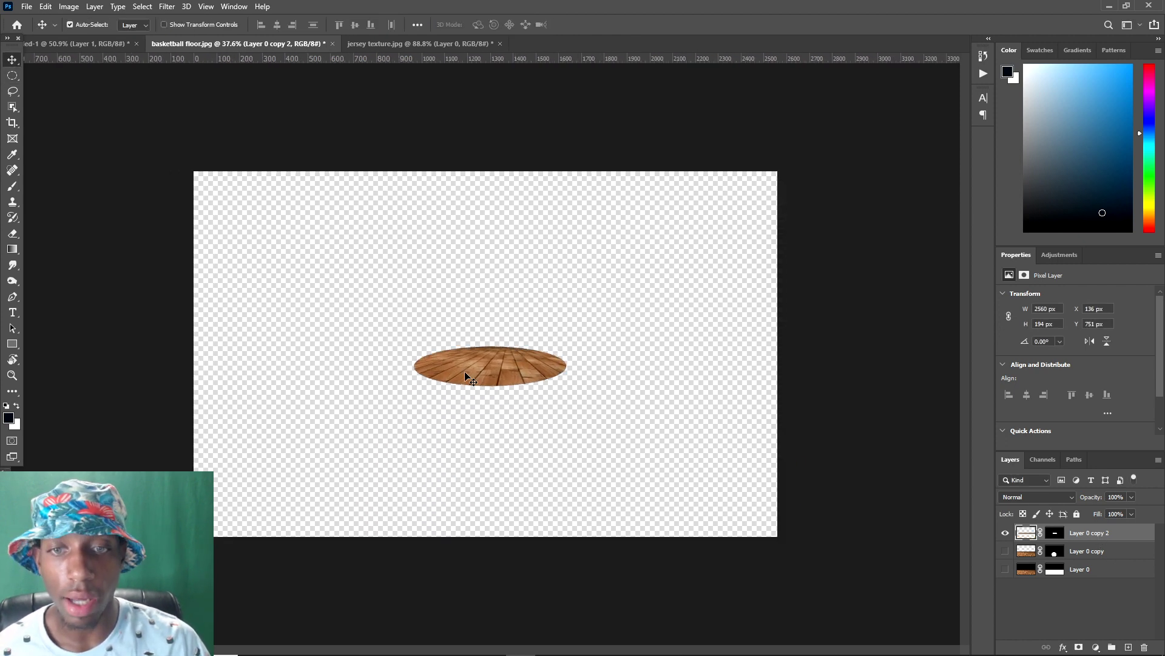
key(ctrl+plus)
key(ctrl+plus)
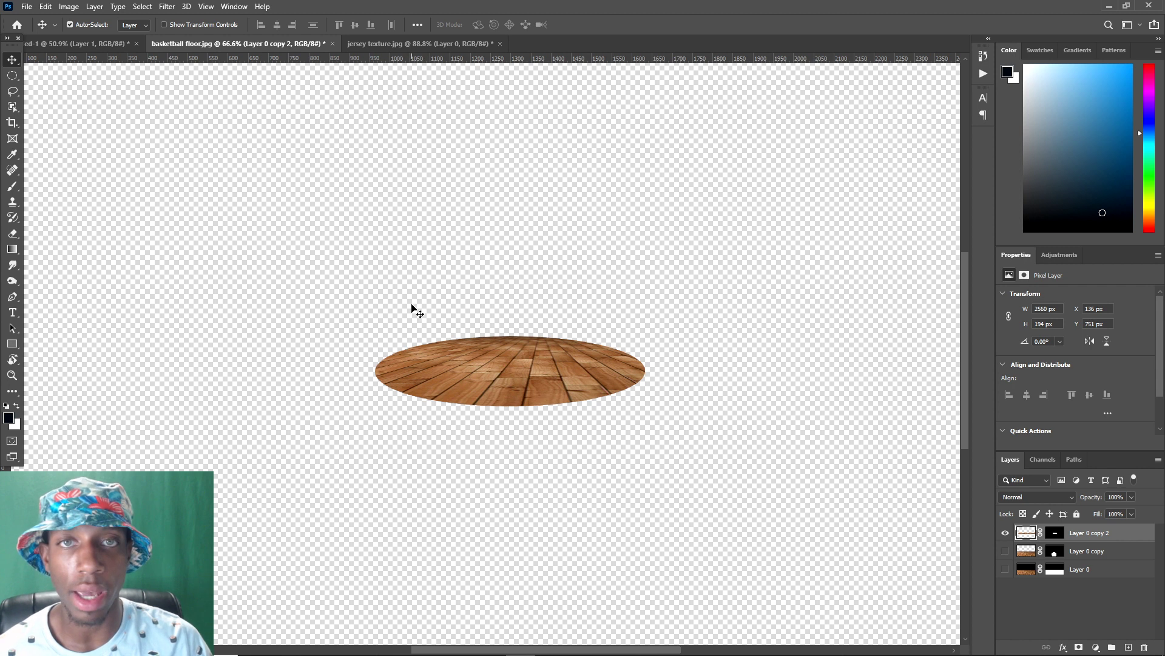
drag(382, 385, 479, 432)
key(ctrl+minus)
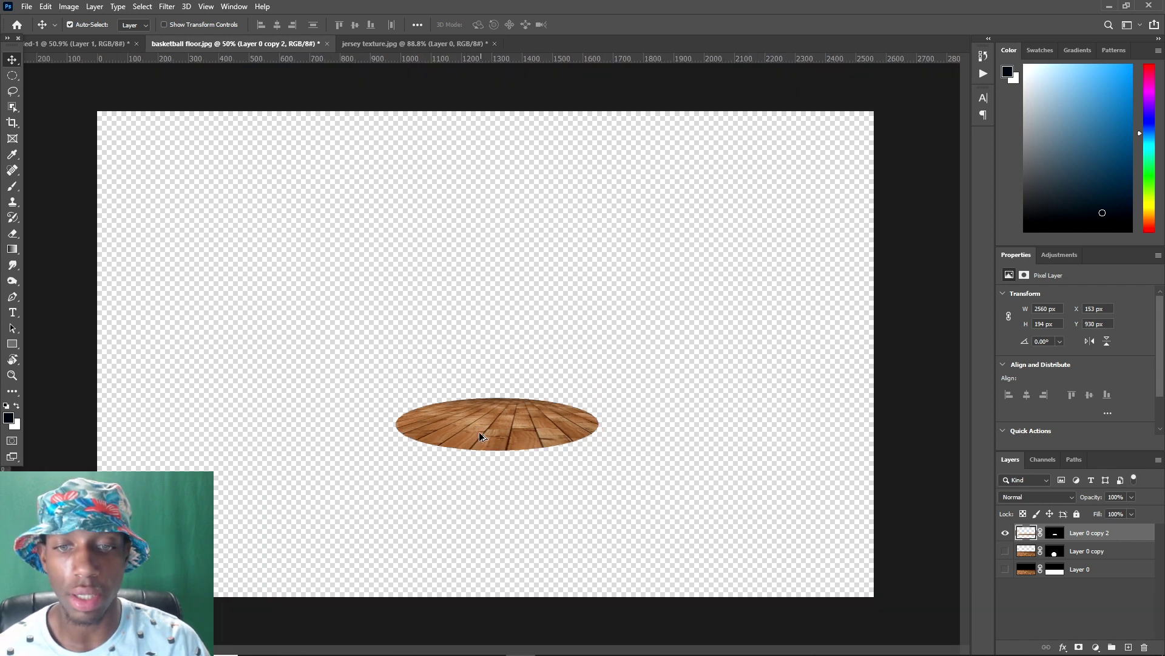
- Duplicate the ellipse layer and move the duplicate straight down below the first ellipse, to about Y 1124 px
click(1046, 550)
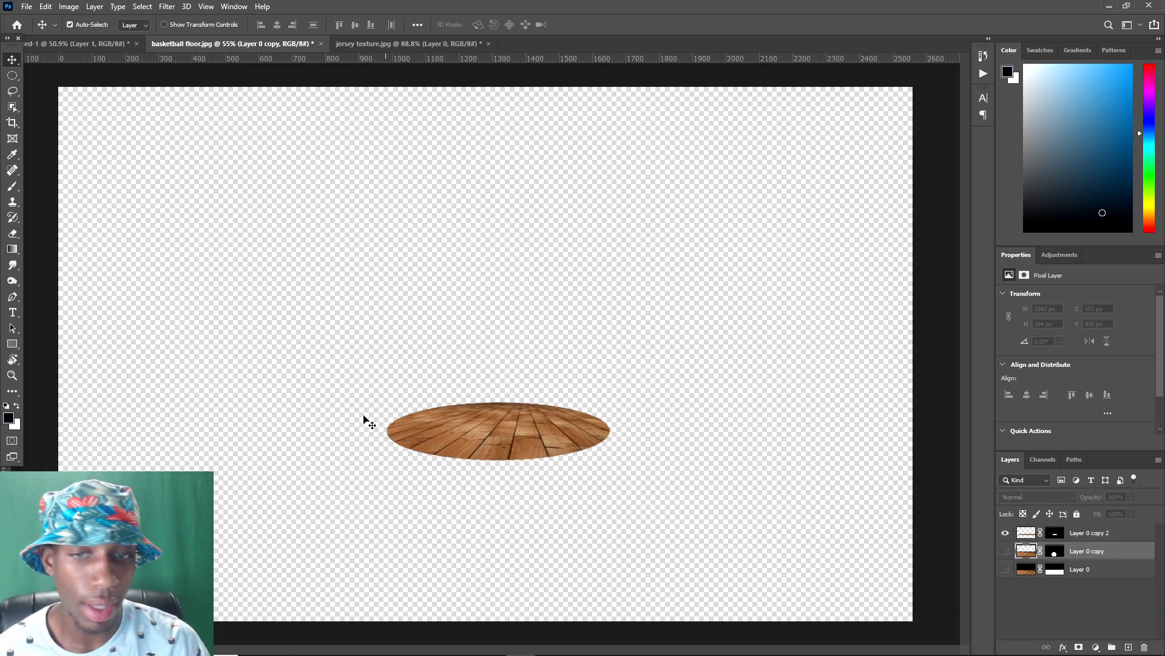
key(ctrl+plus)
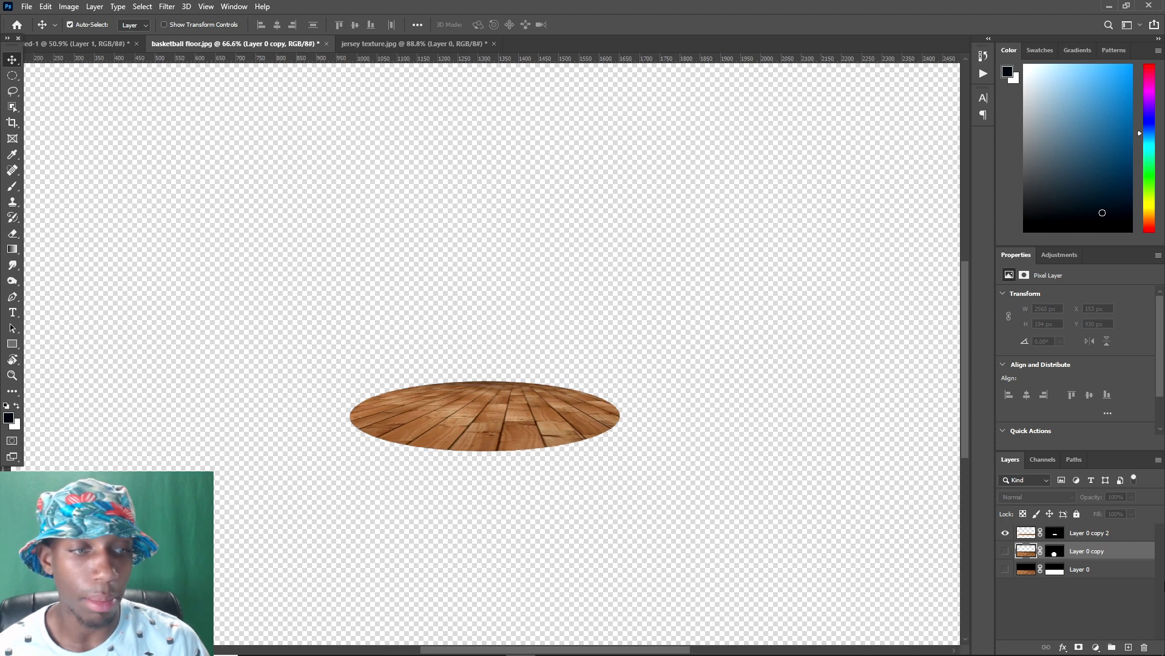
click(1090, 533)
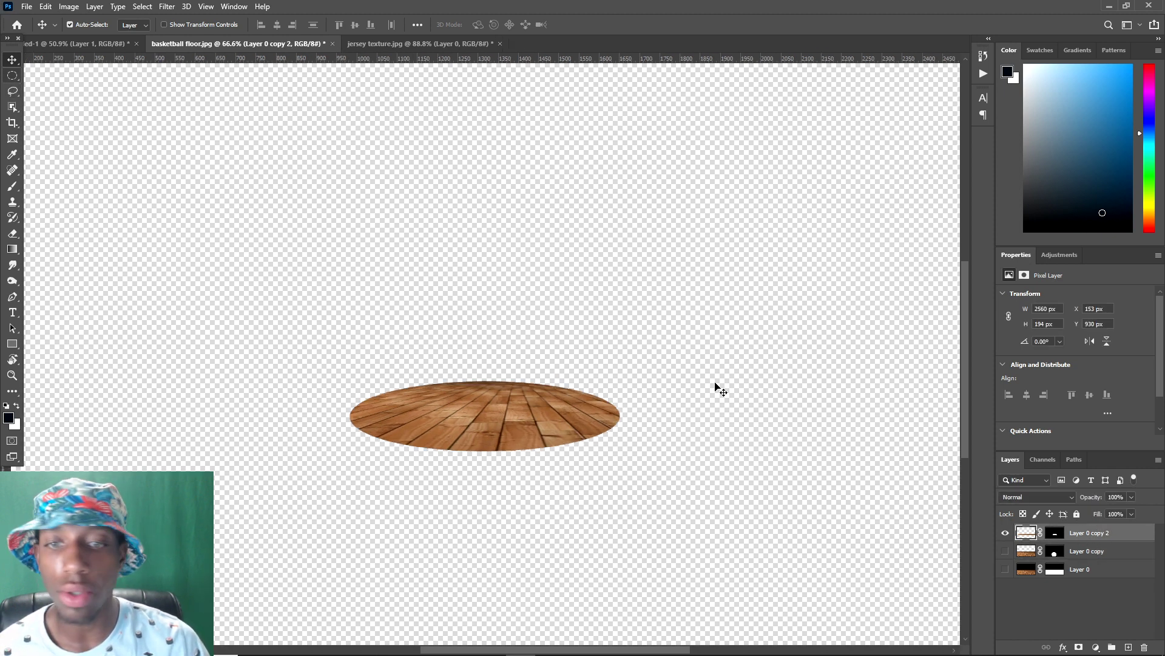
key(ctrl+j)
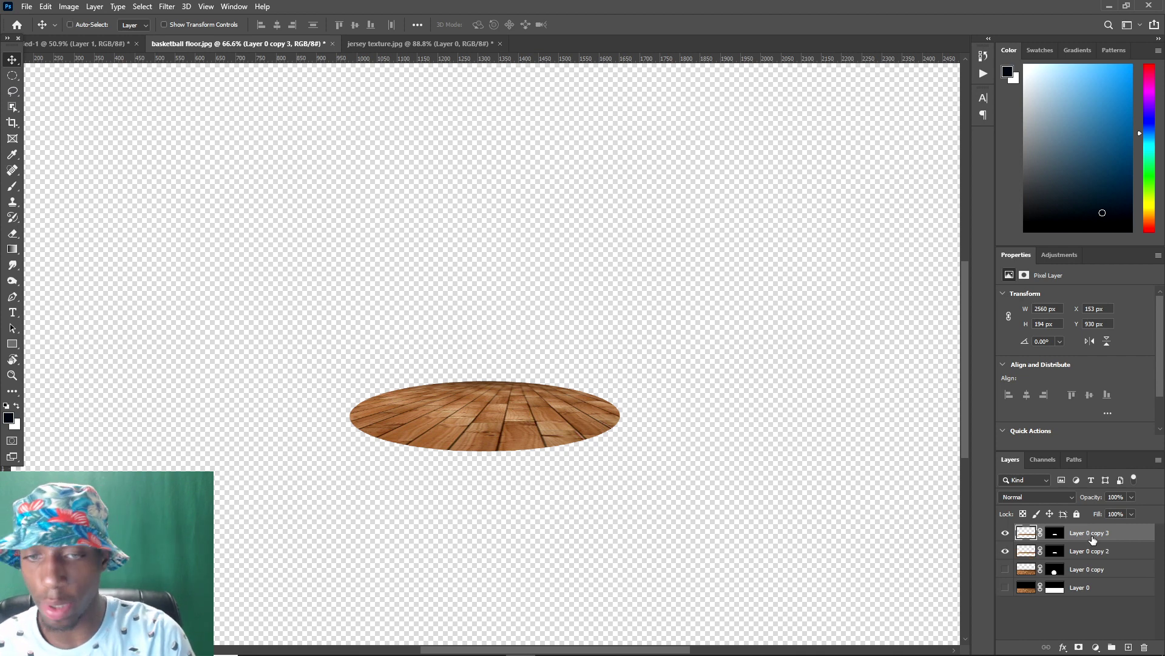
key(ctrl+t)
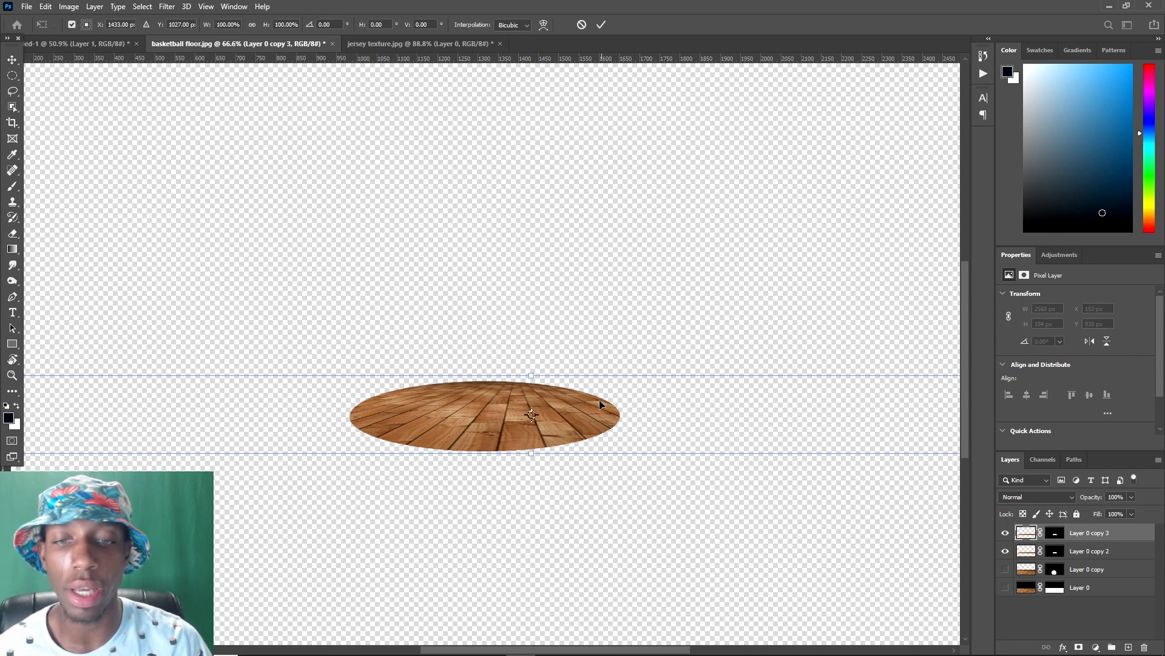
drag(600, 404, 590, 477)
key(Return)
- Move the upper ellipse's layer to the top of the layer stack and rename it "top surface court\"
double_click(1091, 551)
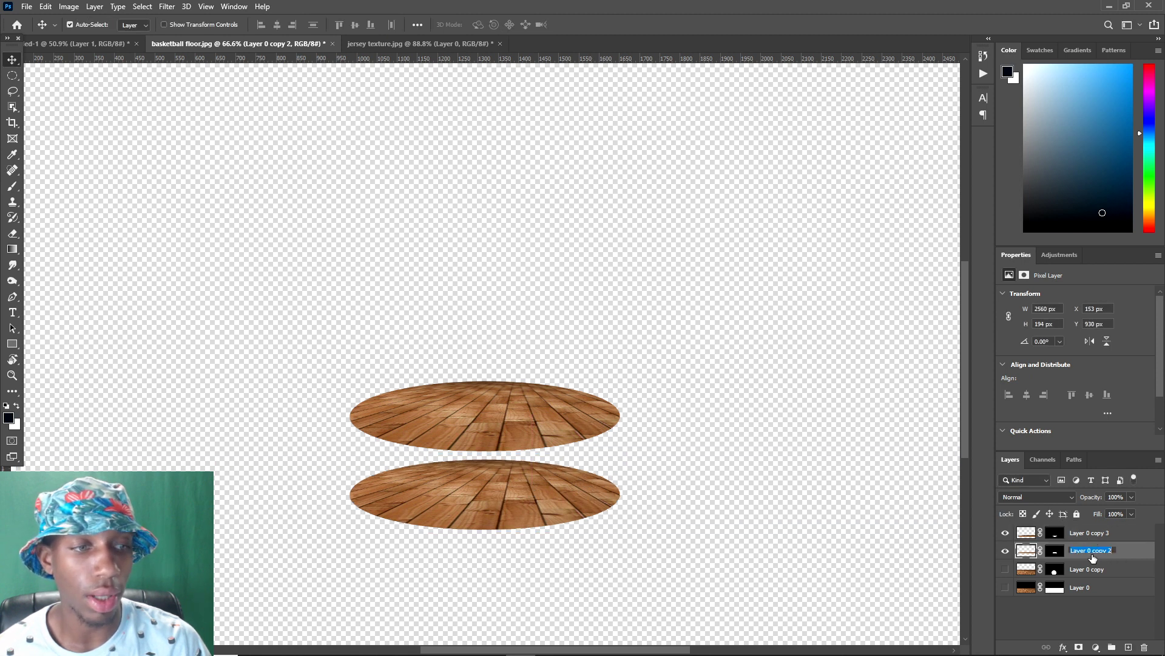
key(Return)
drag(1085, 557, 1079, 534)
text(top surface)
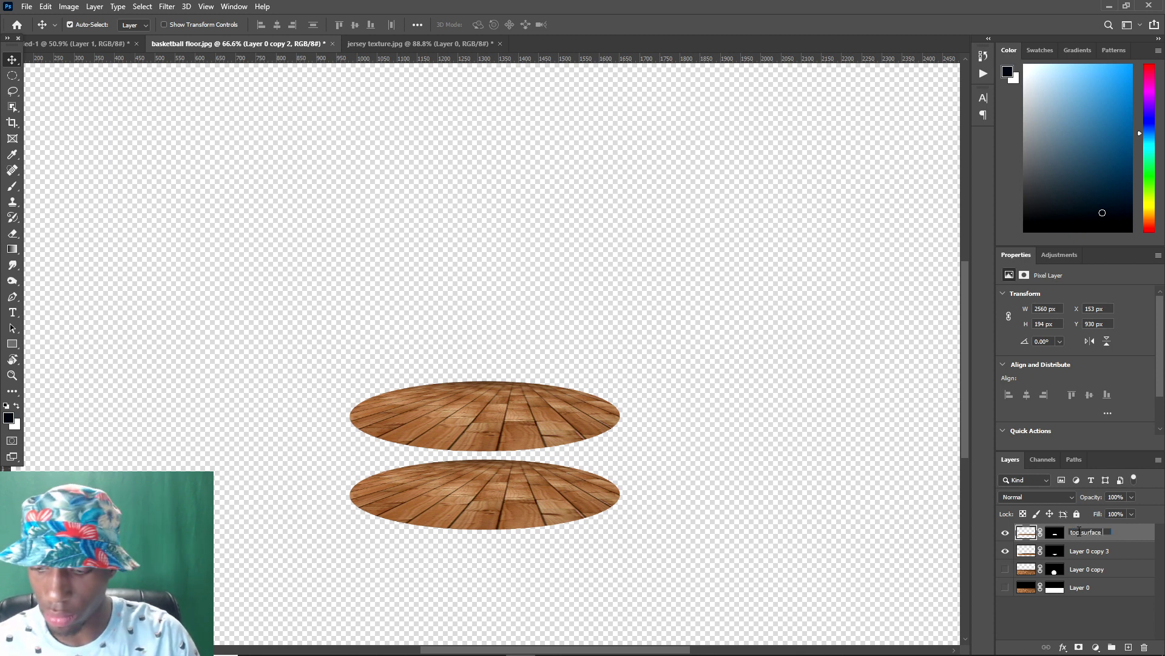
text( court\)
key(Return)
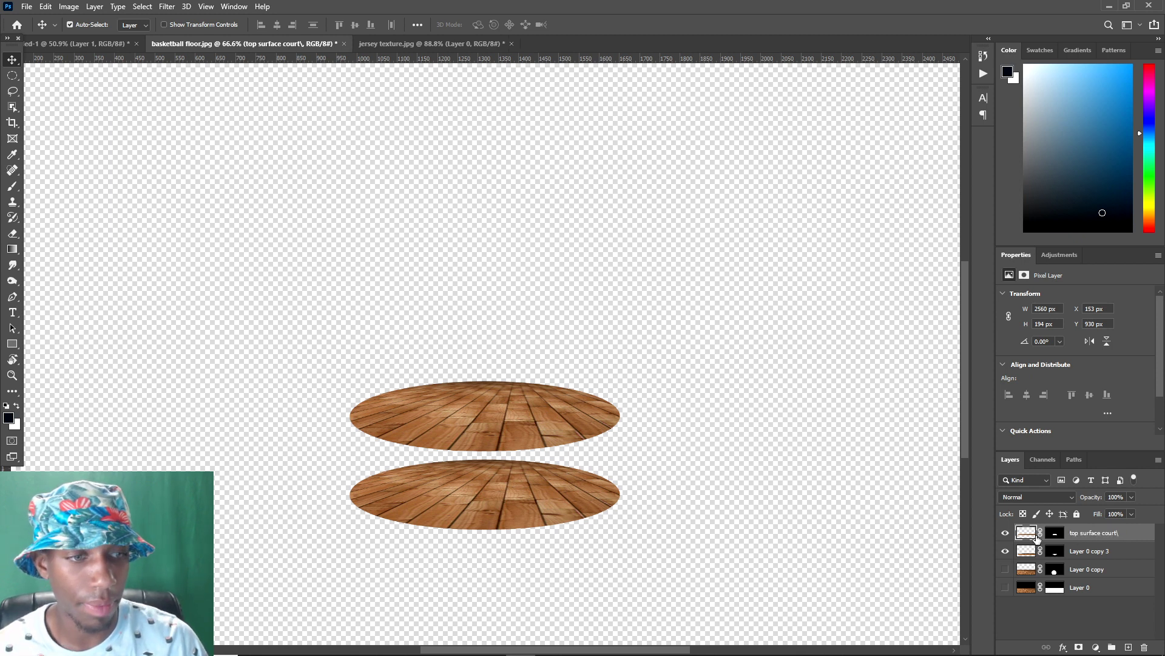
click(1005, 533)
click(1005, 533)
- Rename the lower ellipse's layer "bottom setup"
double_click(1112, 553)
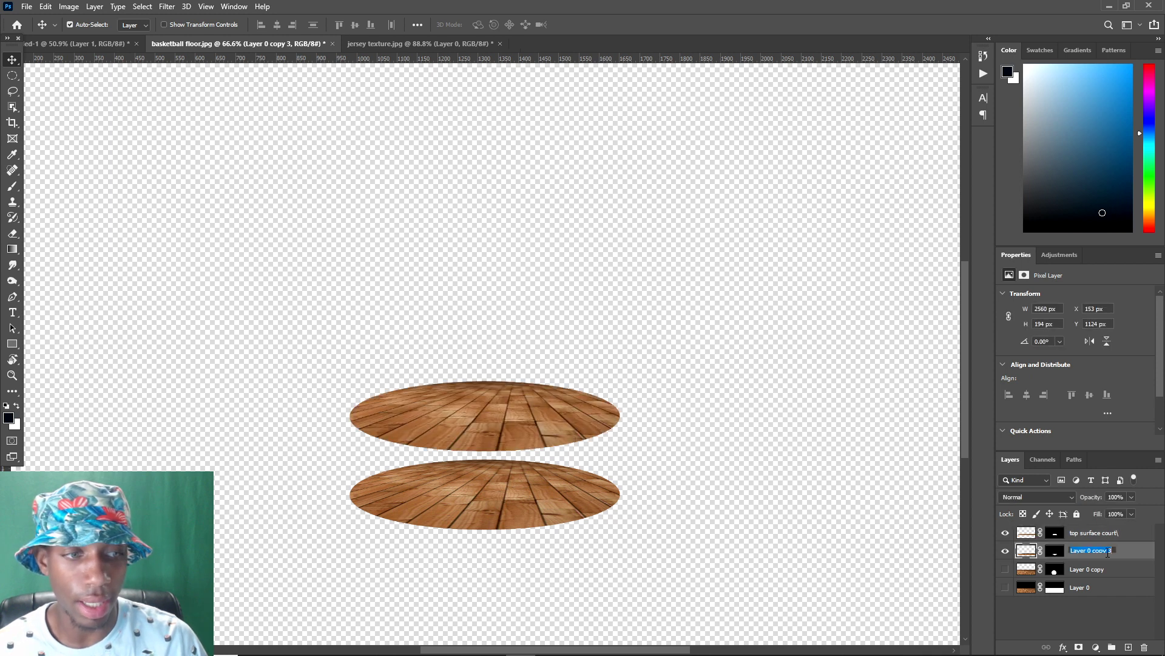
text(bottom setup)
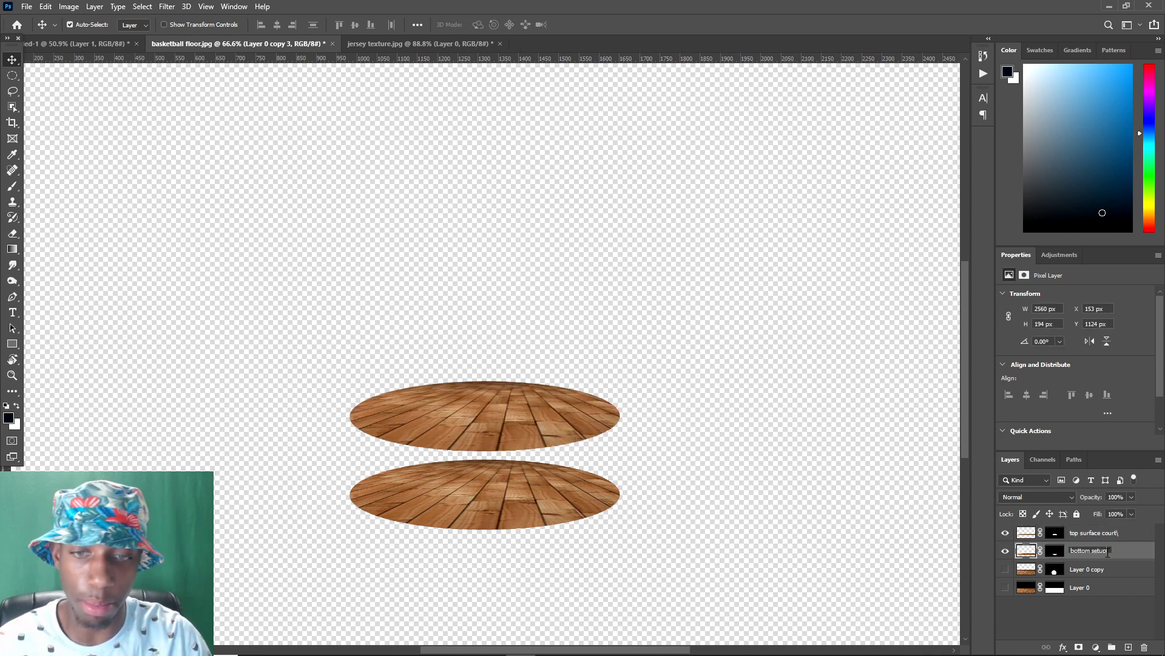
key(Return)
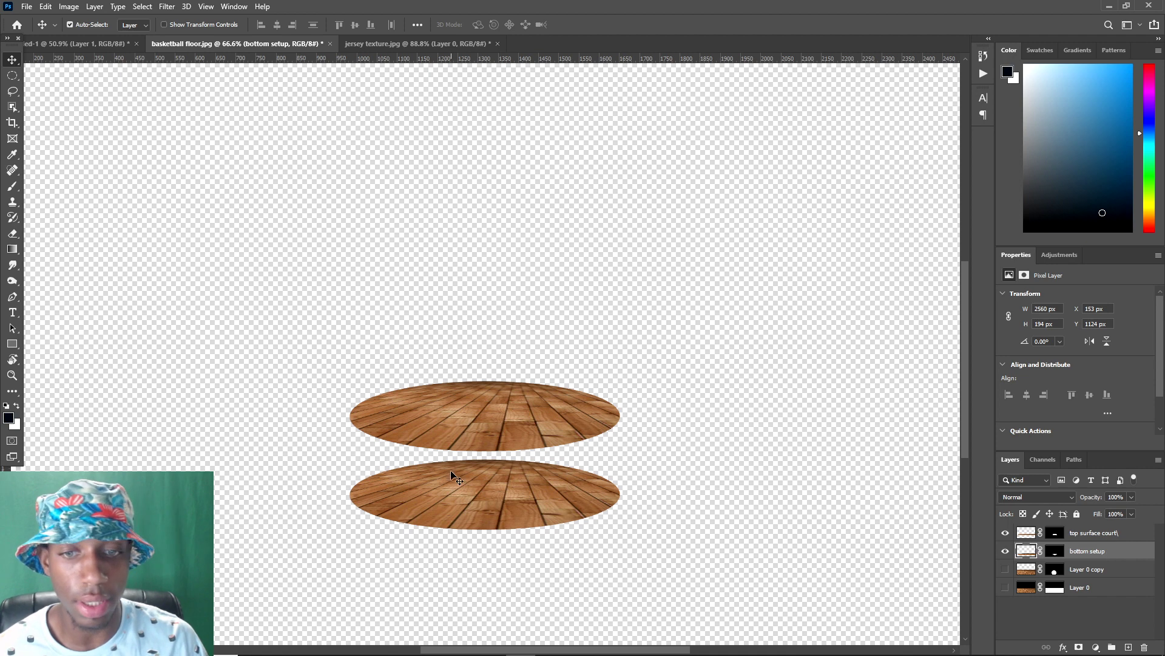
drag(451, 473, 480, 496)
drag(493, 450, 519, 449)
key(ctrl+minus)
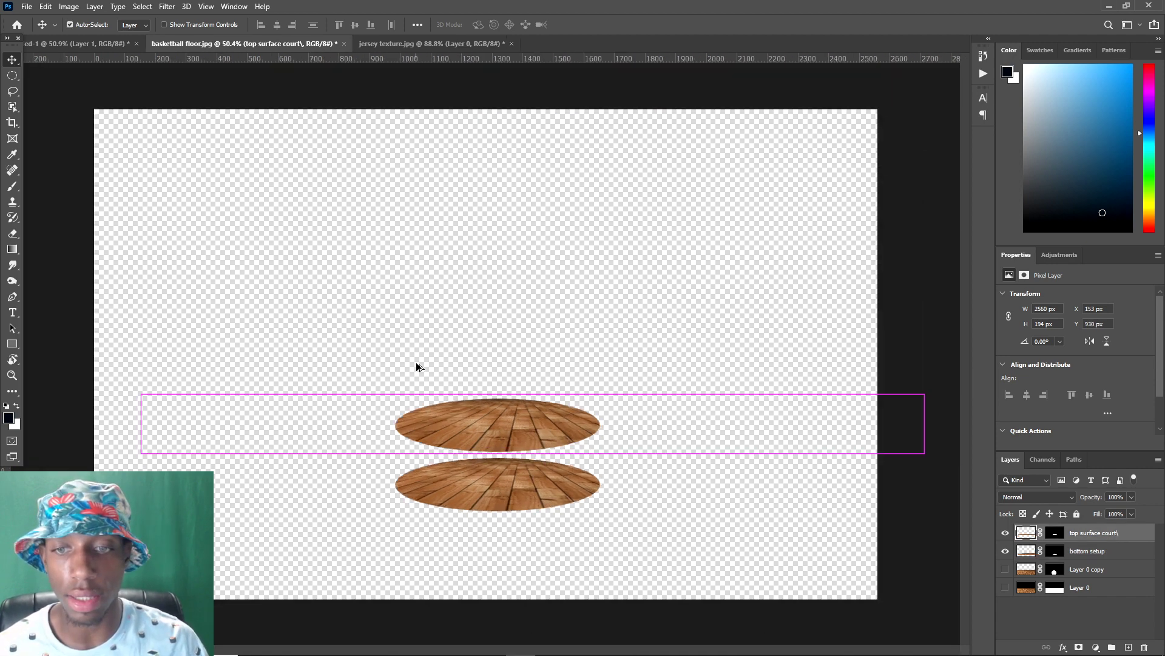
key(ctrl+0)
scroll(72, 335, up, 2)
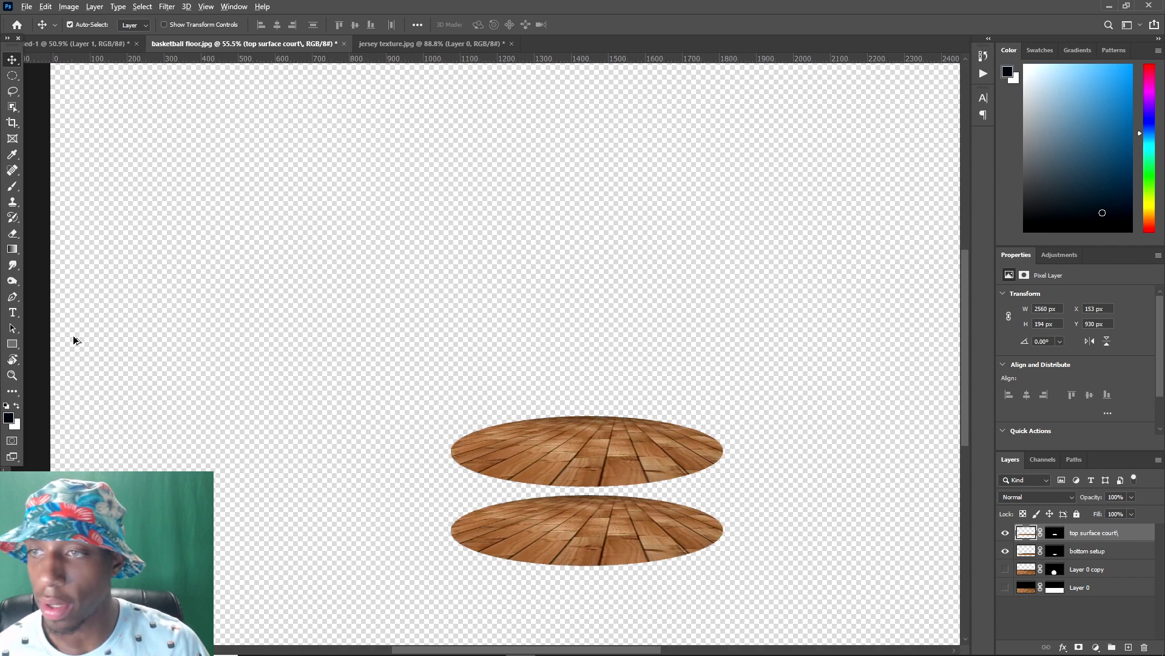
- On the bottom setup layer, draw a Pen path joining both ellipses' left ends, crossing the upper ellipse and descending between their right ends
key(p)
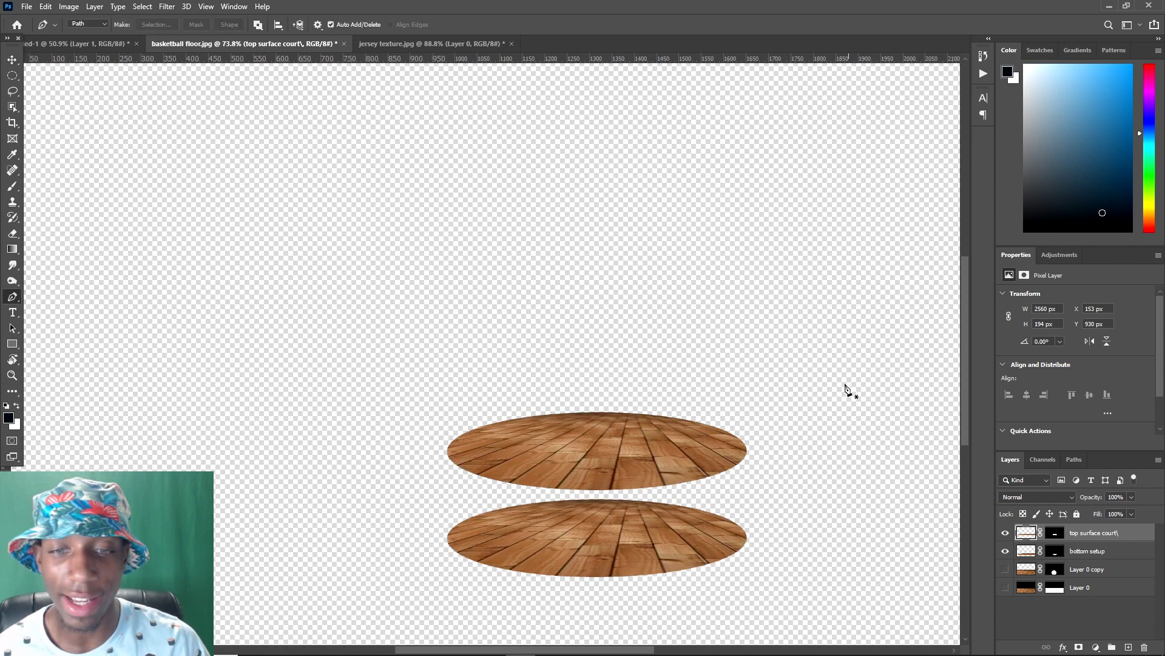
scroll(553, 452, up, 8)
click(1132, 550)
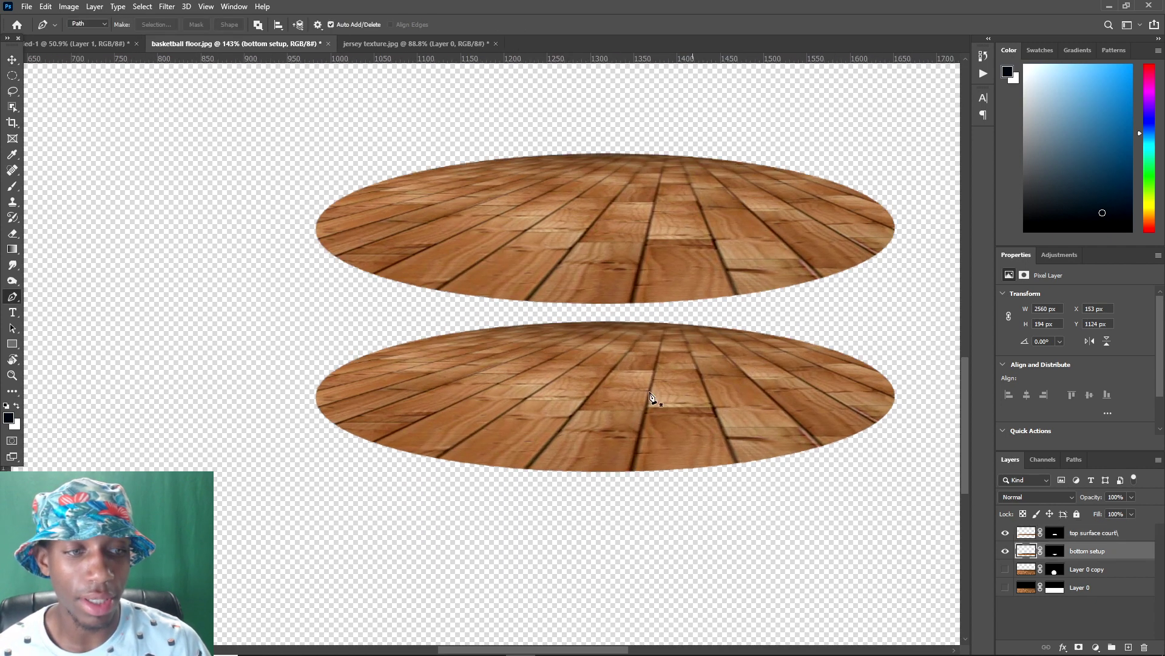
scroll(317, 406, up, 5)
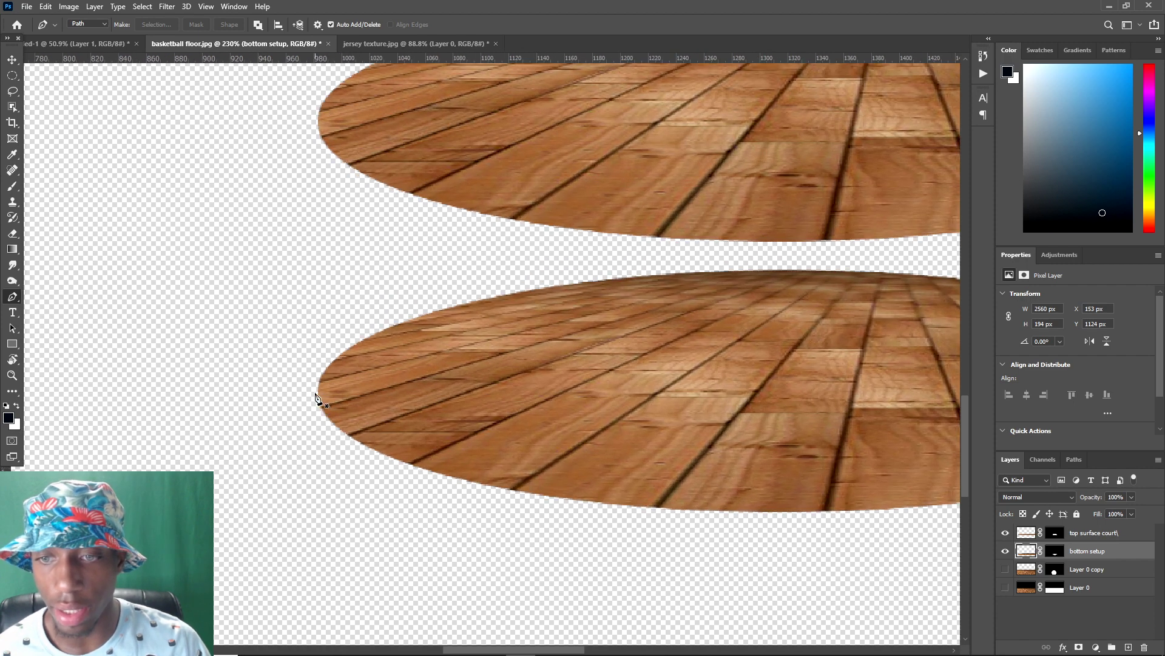
click(317, 399)
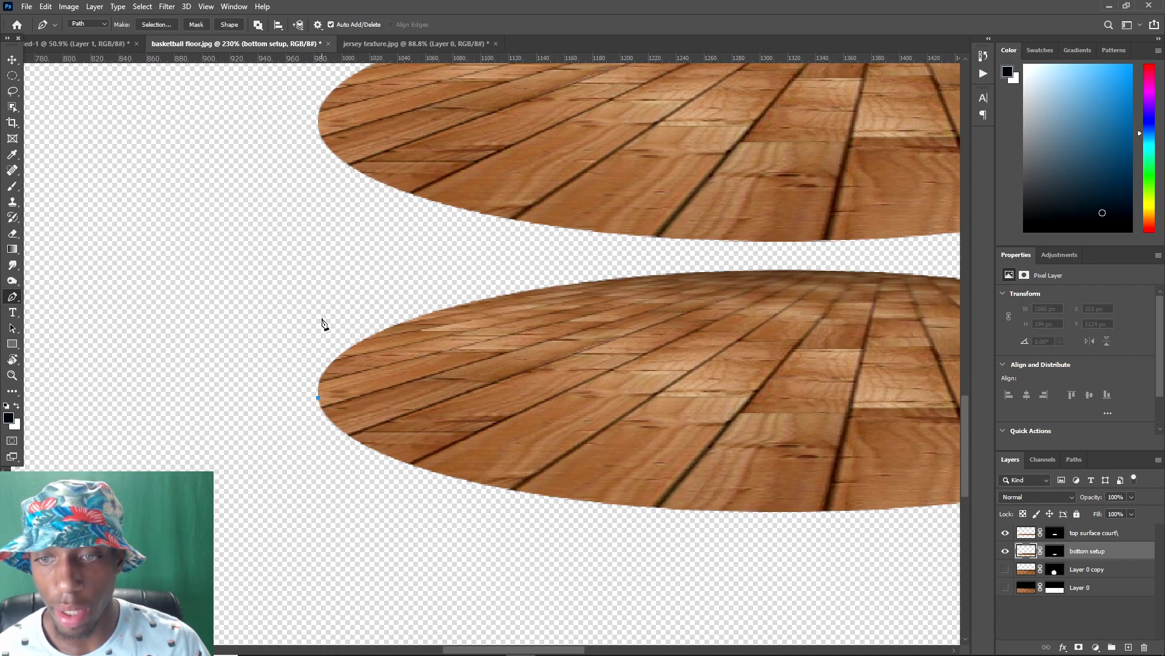
click(320, 117)
scroll(346, 132, down, 5)
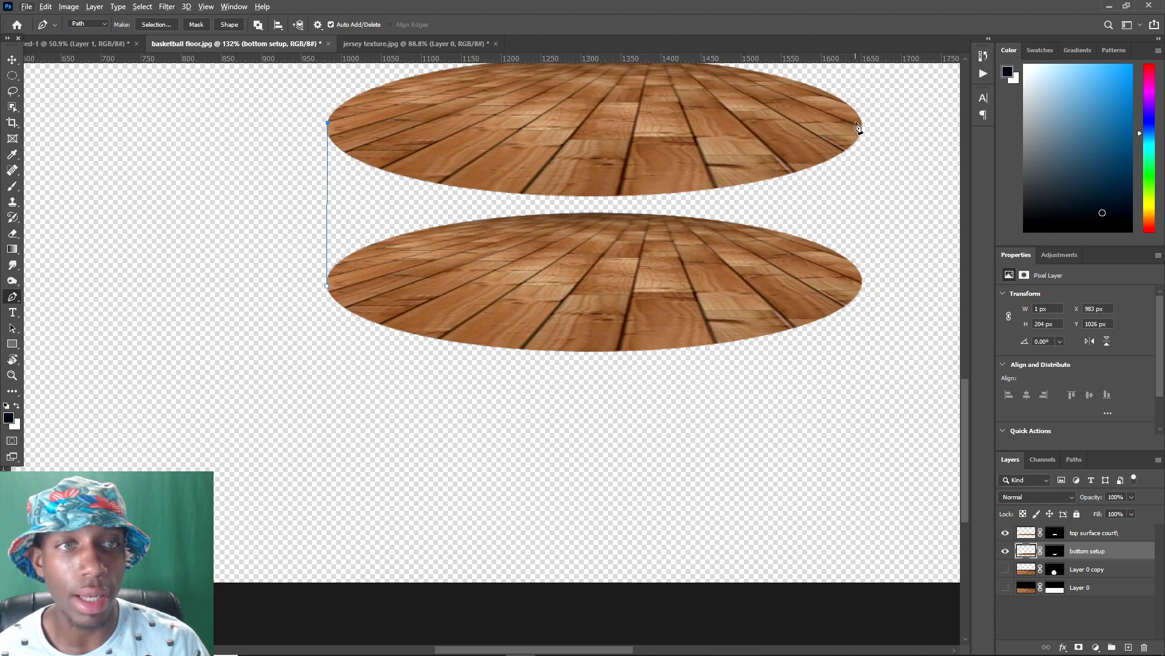
scroll(865, 127, up, 3)
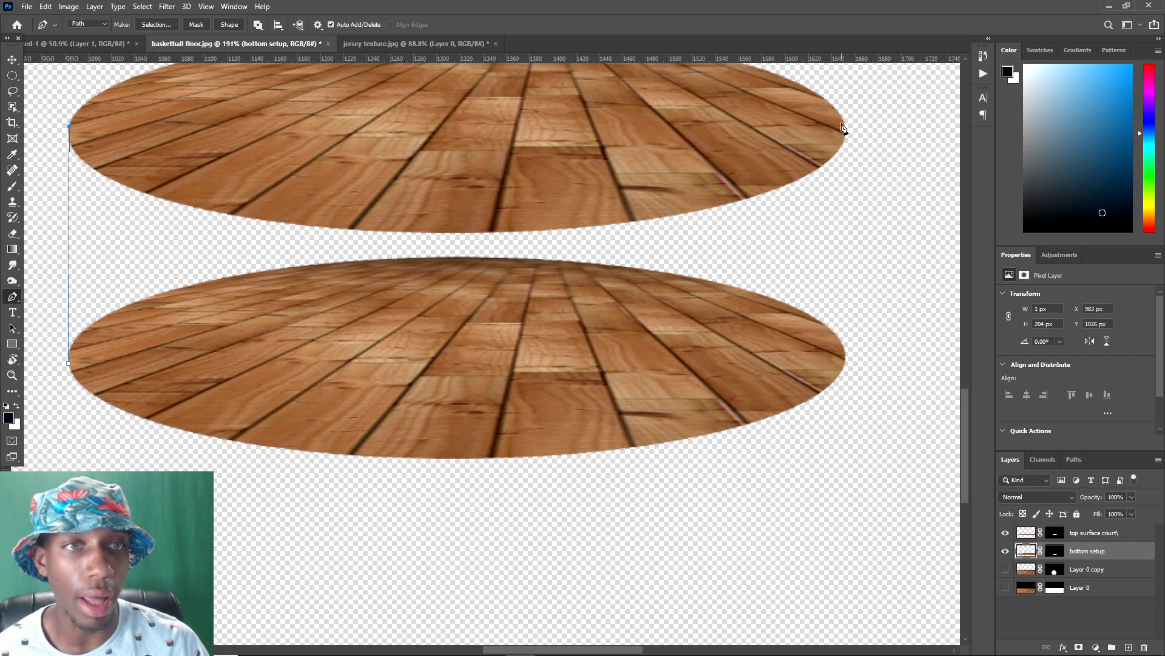
click(845, 127)
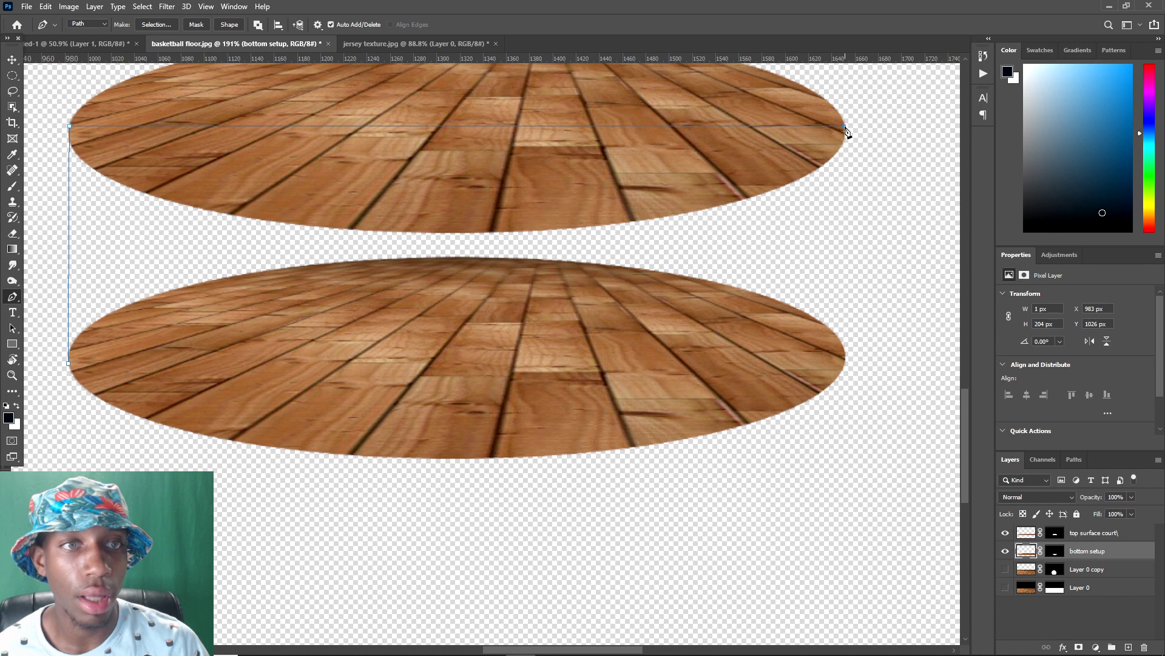
click(847, 363)
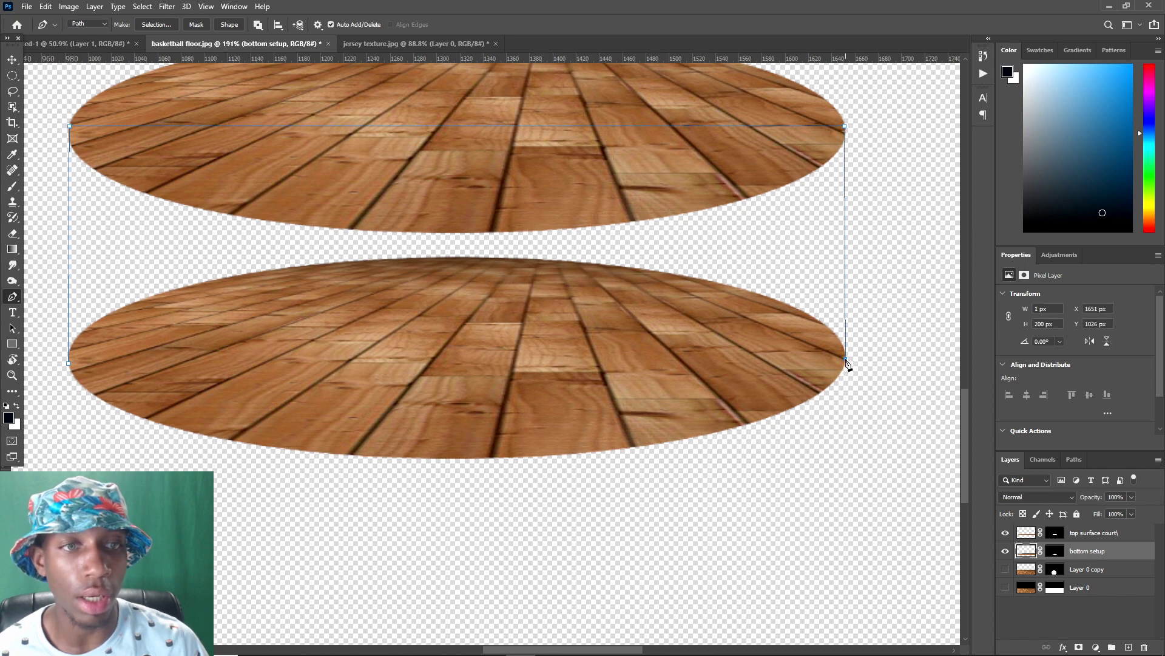
- Close the Pen path with curved segments through the lower ellipse, making an outline about 669 x 258 px
scroll(535, 378, down, 3)
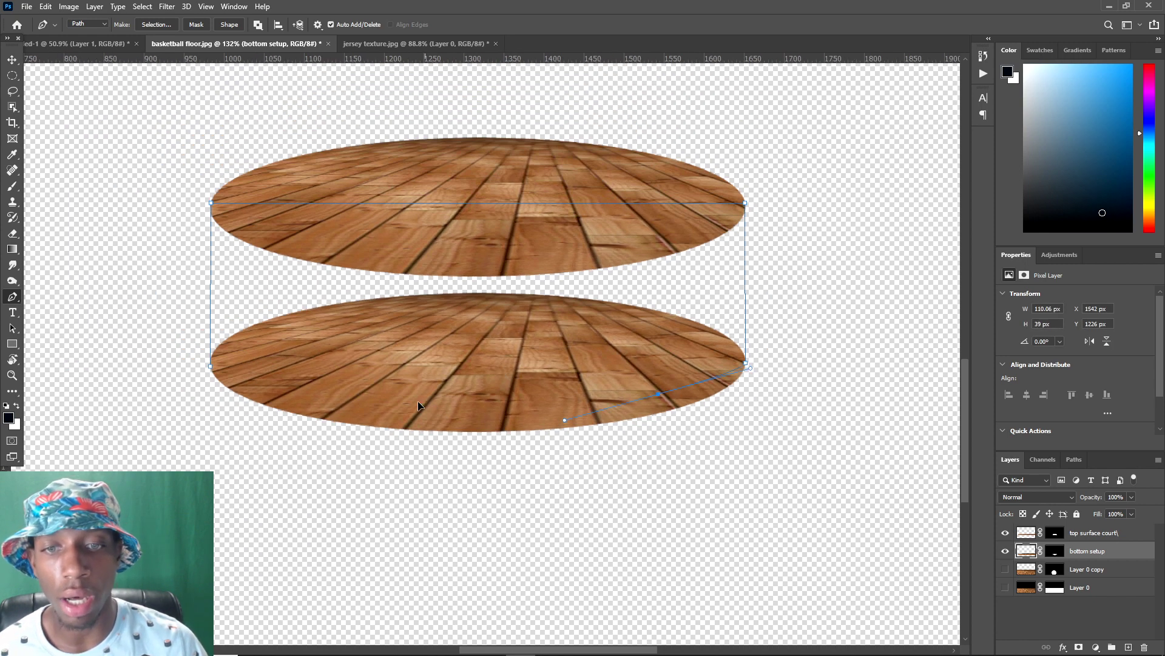
drag(424, 402, 375, 397)
click(211, 367)
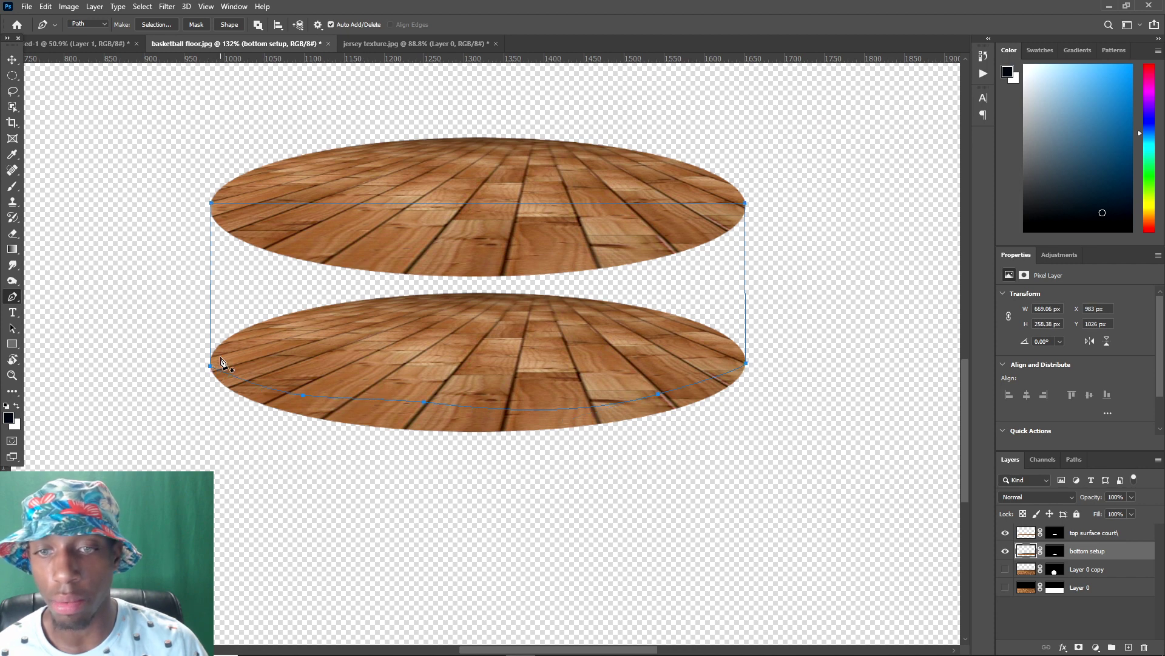
scroll(408, 267, down, 3)
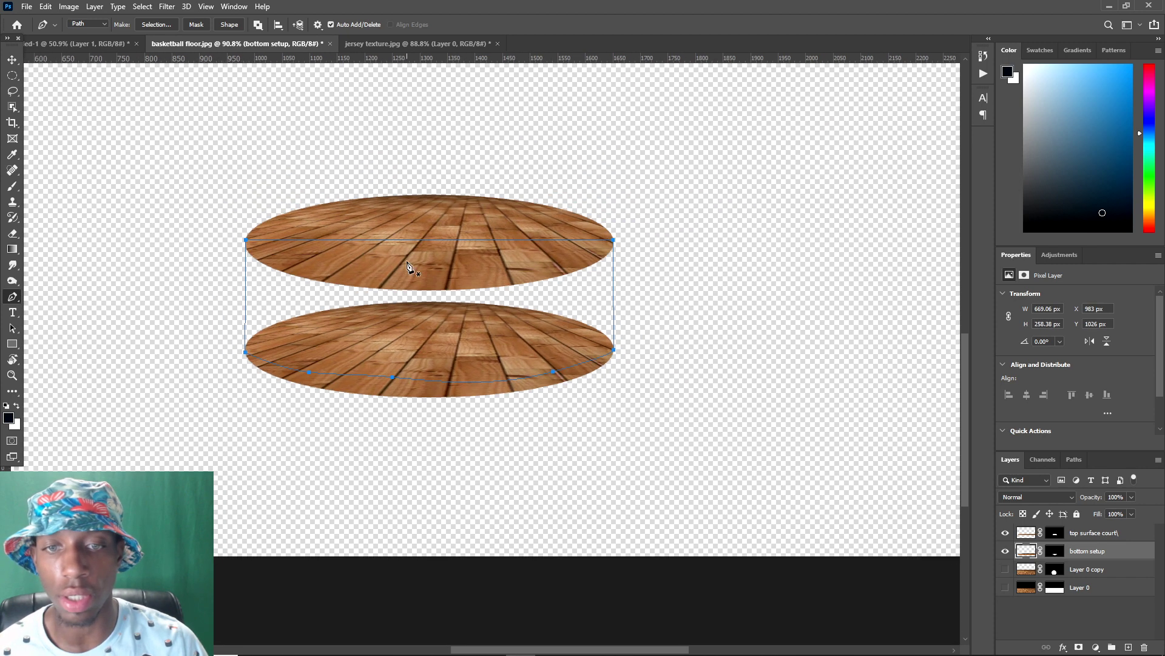
- Examine how the closed path's sides and corner points line up with the edges of both ellipses
right_click(408, 263)
click(546, 248)
scroll(310, 261, up, 8)
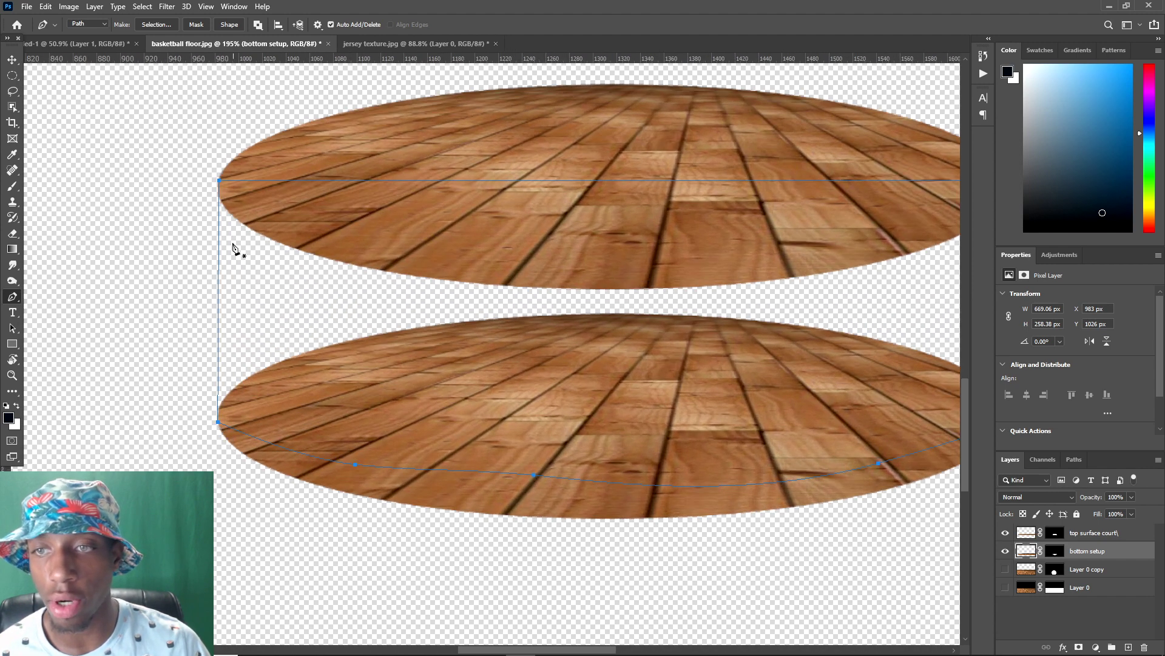
scroll(237, 249, down, 3)
scroll(826, 294, up, 3)
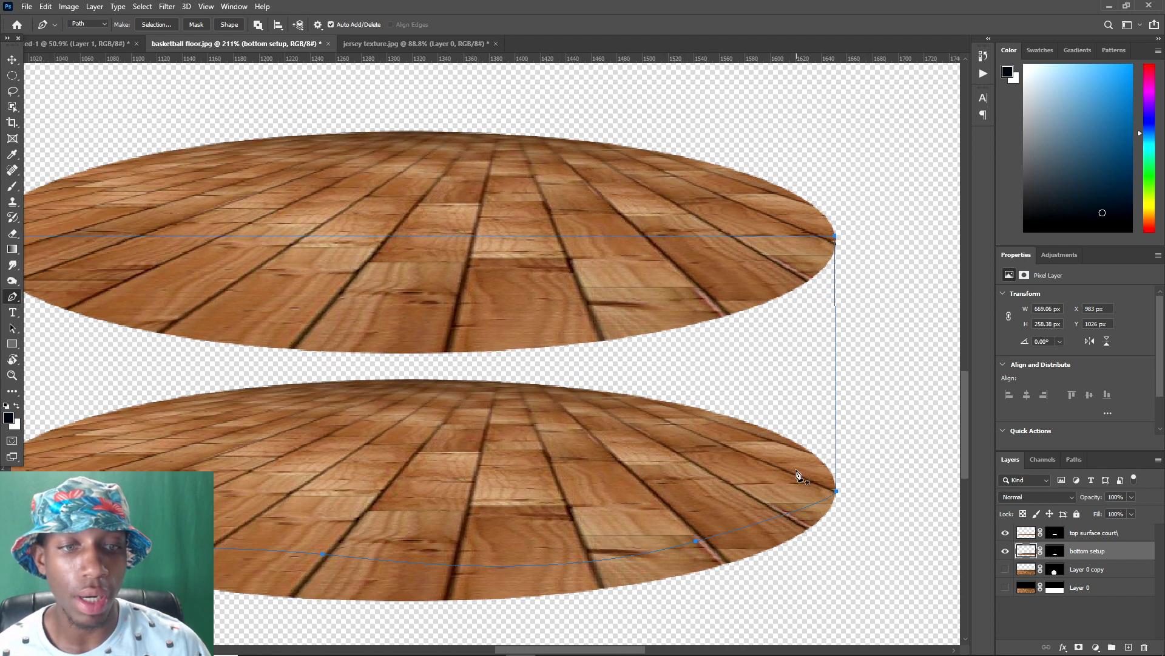
scroll(840, 482, up, 3)
scroll(824, 465, down, 4)
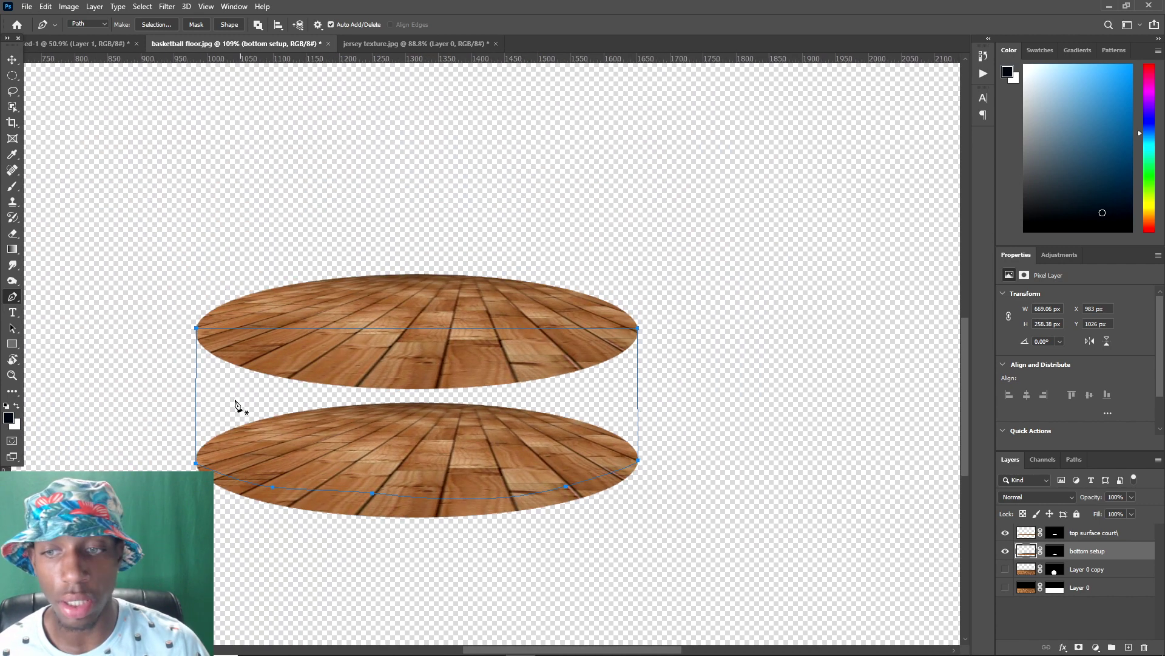
scroll(237, 407, up, 2)
- Try converting the closed path into a new anti-aliased selection with a 0-pixel feather, and undo it
right_click(816, 352)
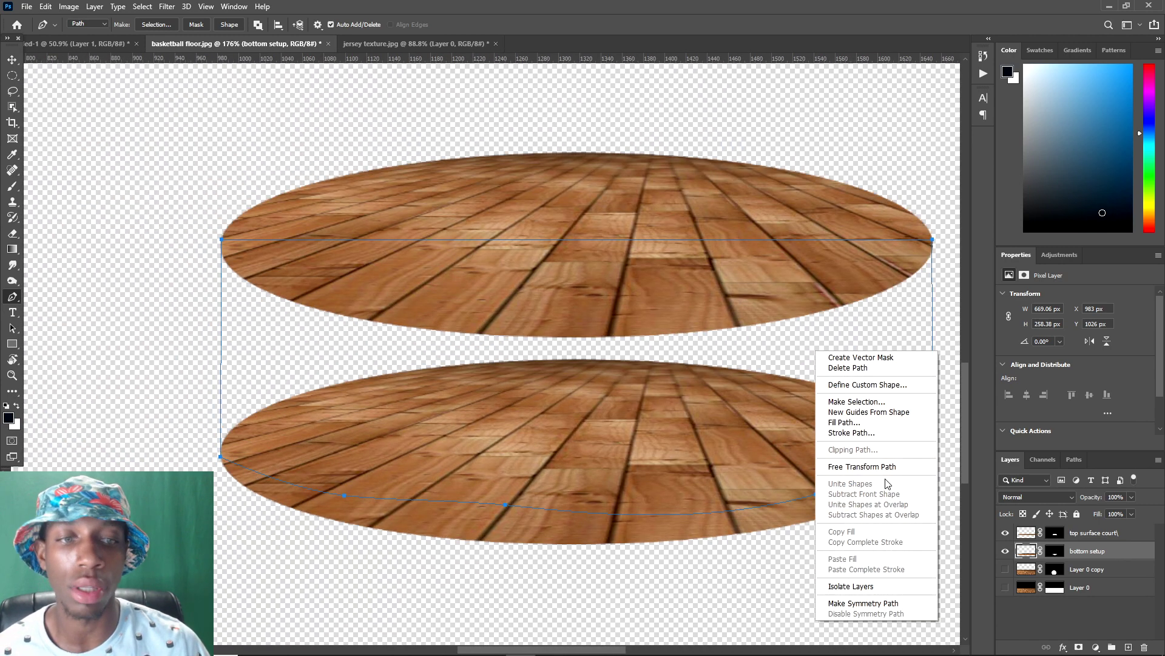
click(854, 401)
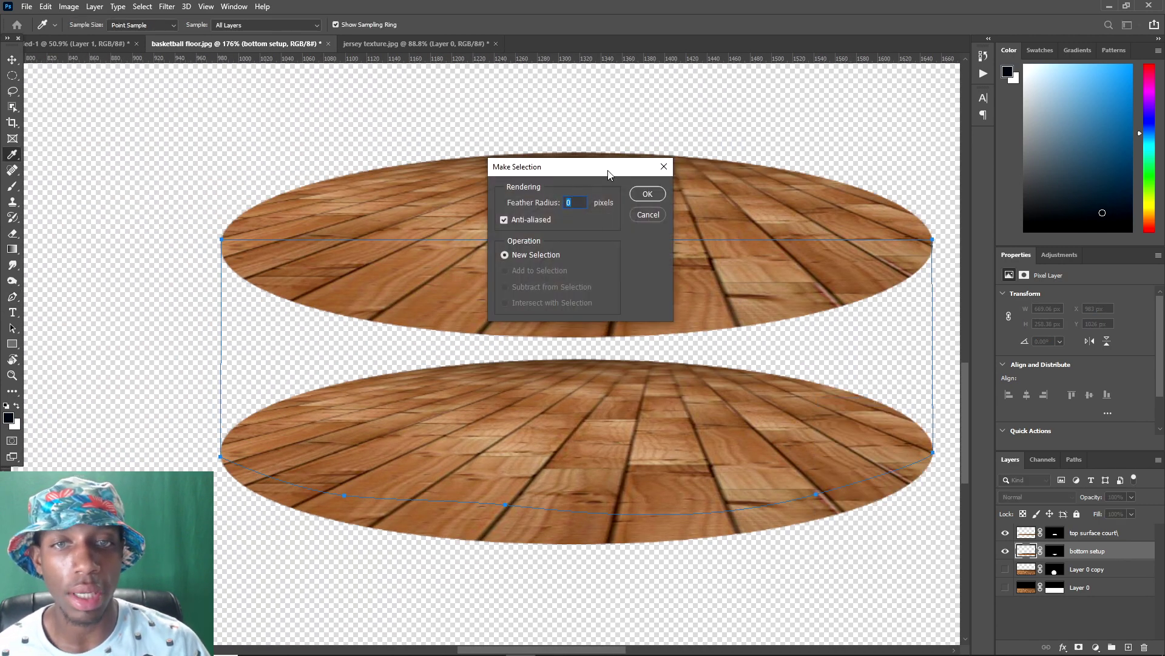
click(650, 199)
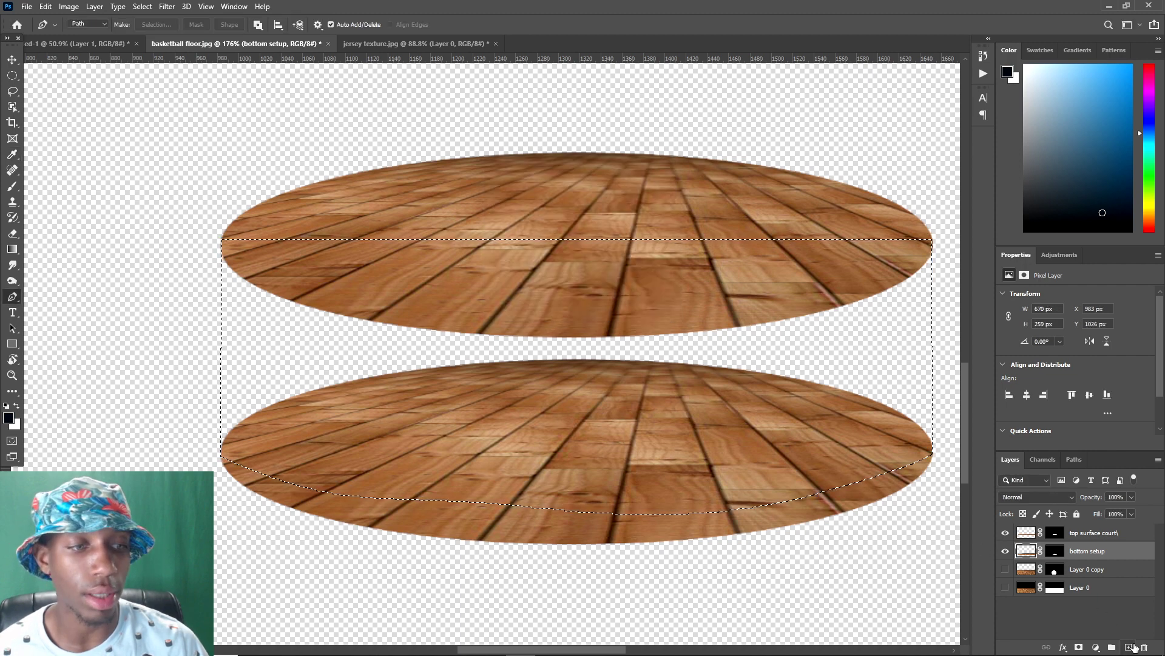
scroll(550, 255, down, 3)
scroll(546, 304, up, 3)
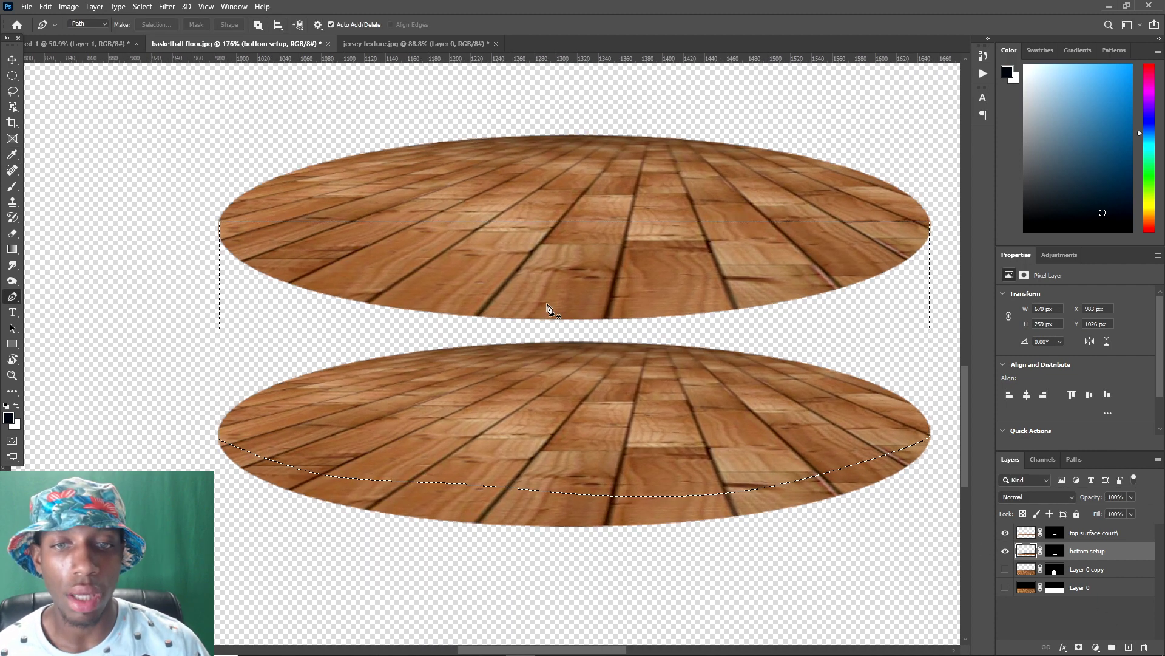
key(ctrl+z)
- Convert the closed path between the ellipses into a new anti-aliased selection with a feather radius of 0 pixels
right_click(547, 304)
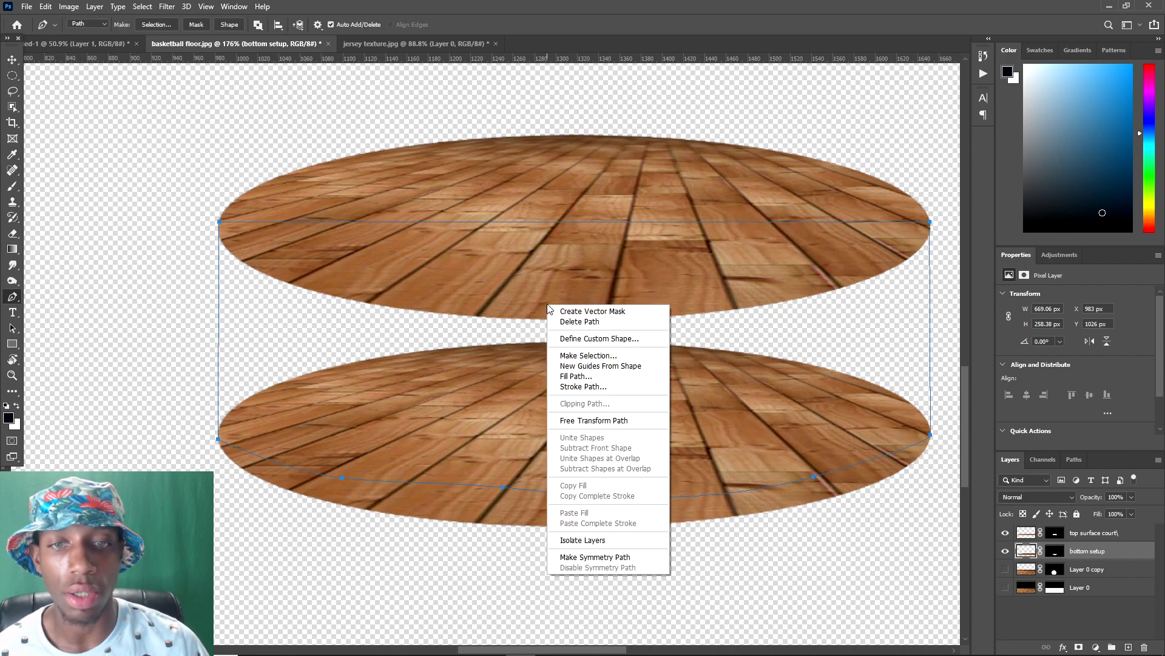
click(594, 356)
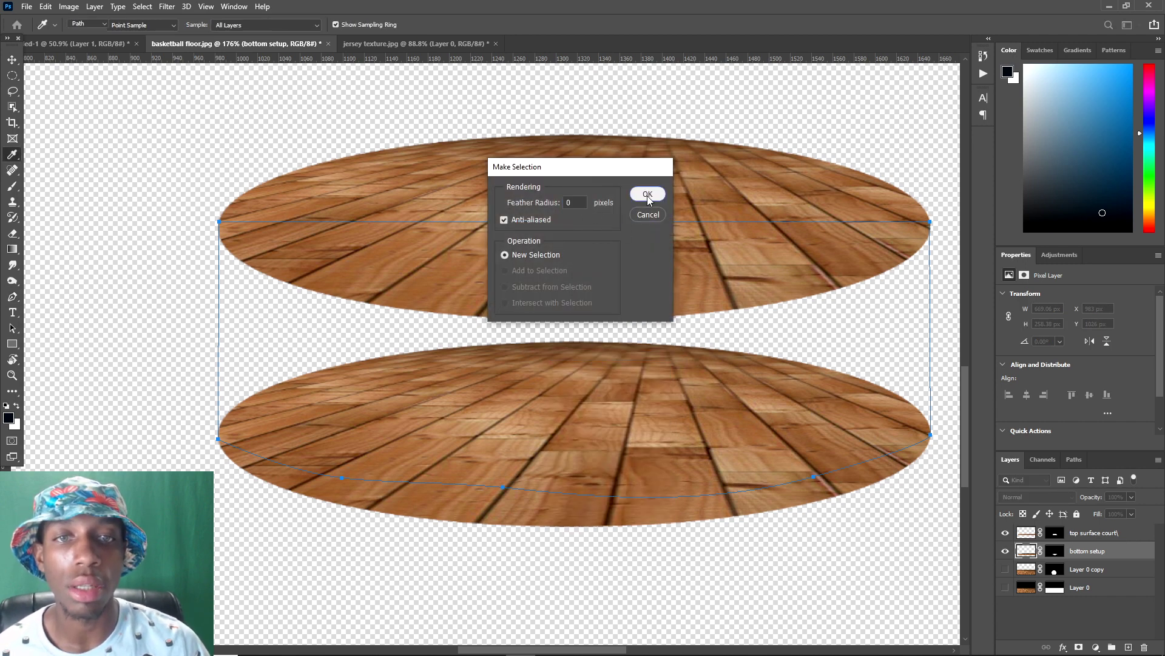
click(647, 195)
scroll(461, 295, down, 3)
scroll(449, 298, up, 1)
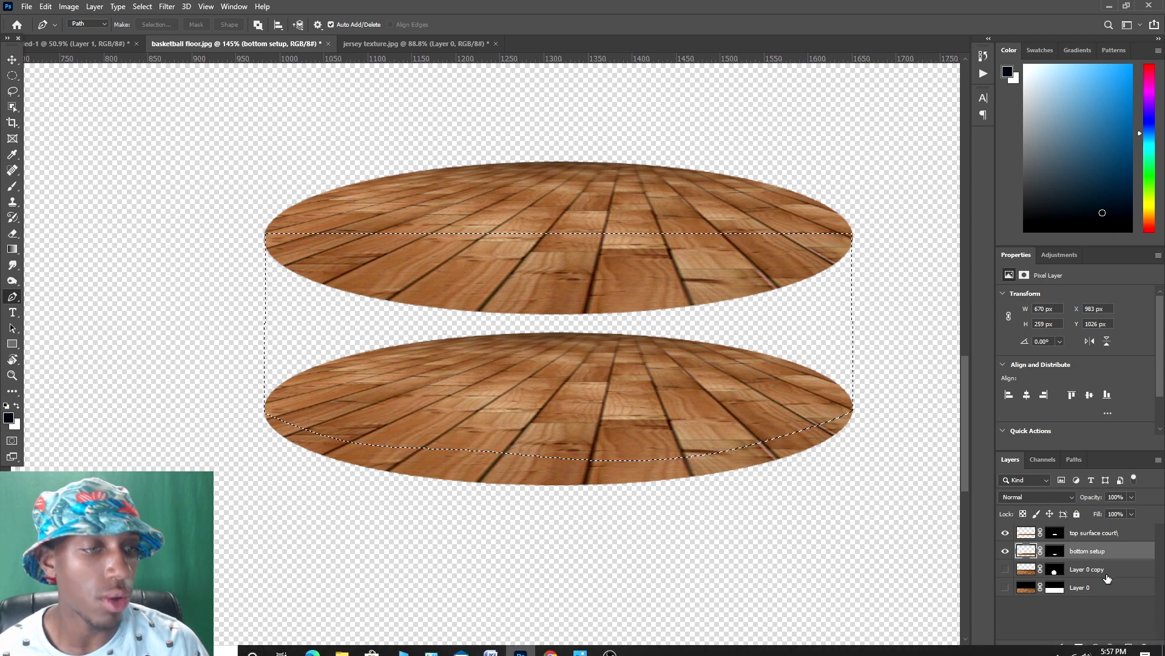
- Add a new layer above bottom setup, fill the selection with the near-black foreground colour using the Paint Bucket, and deselect
click(1129, 647)
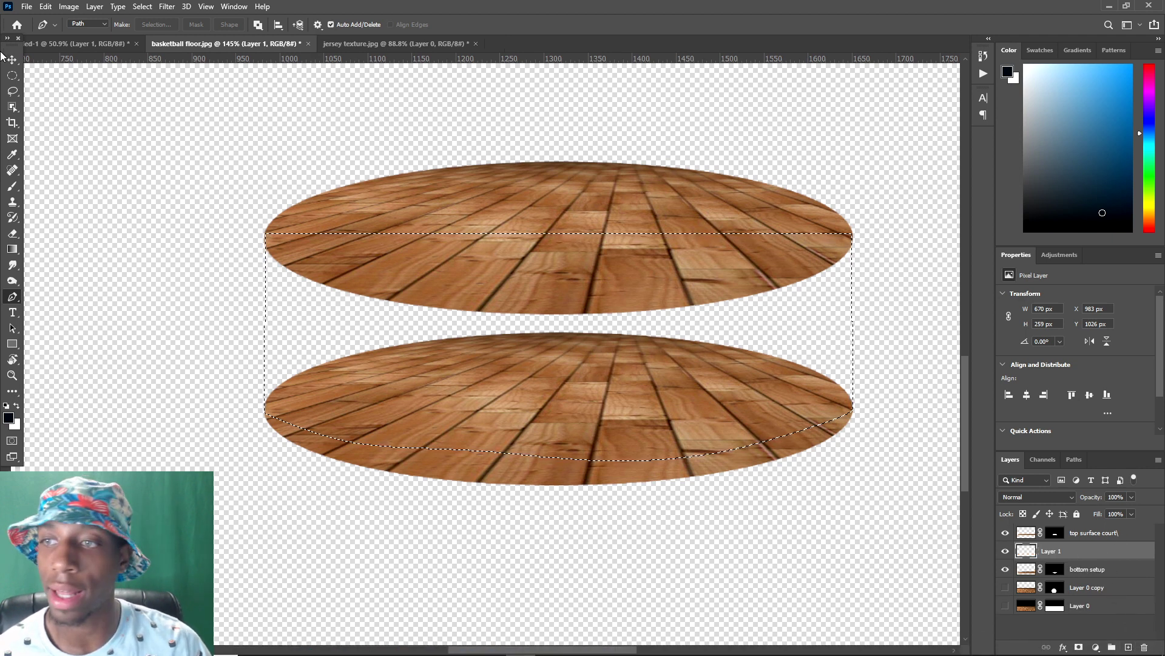
click(12, 248)
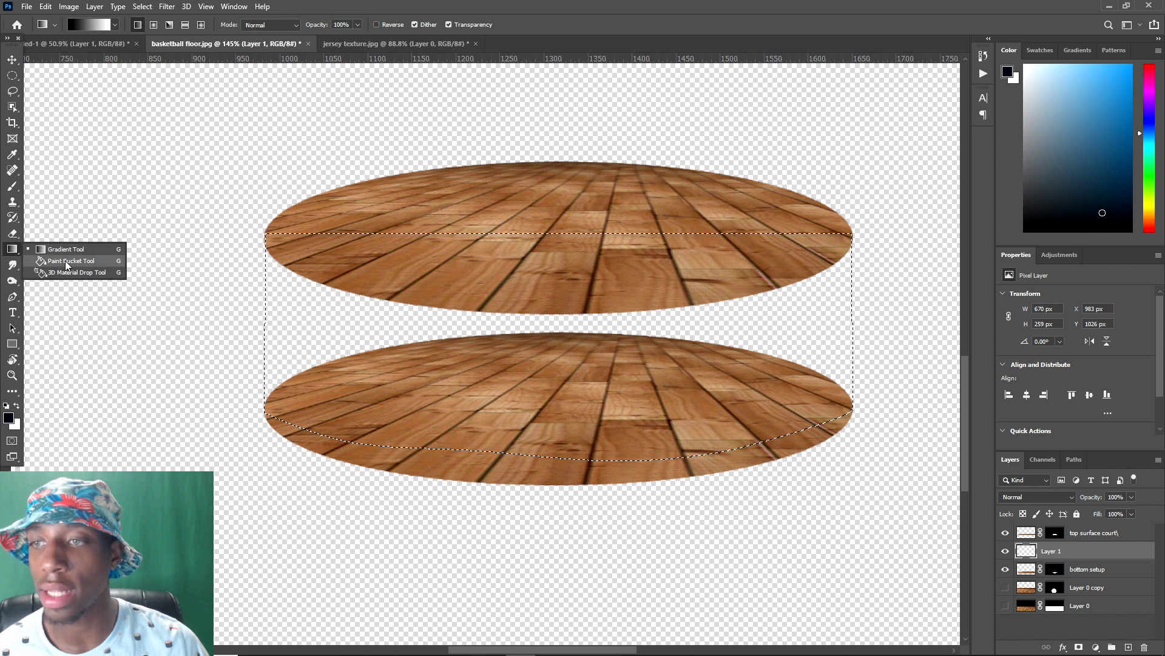
click(64, 260)
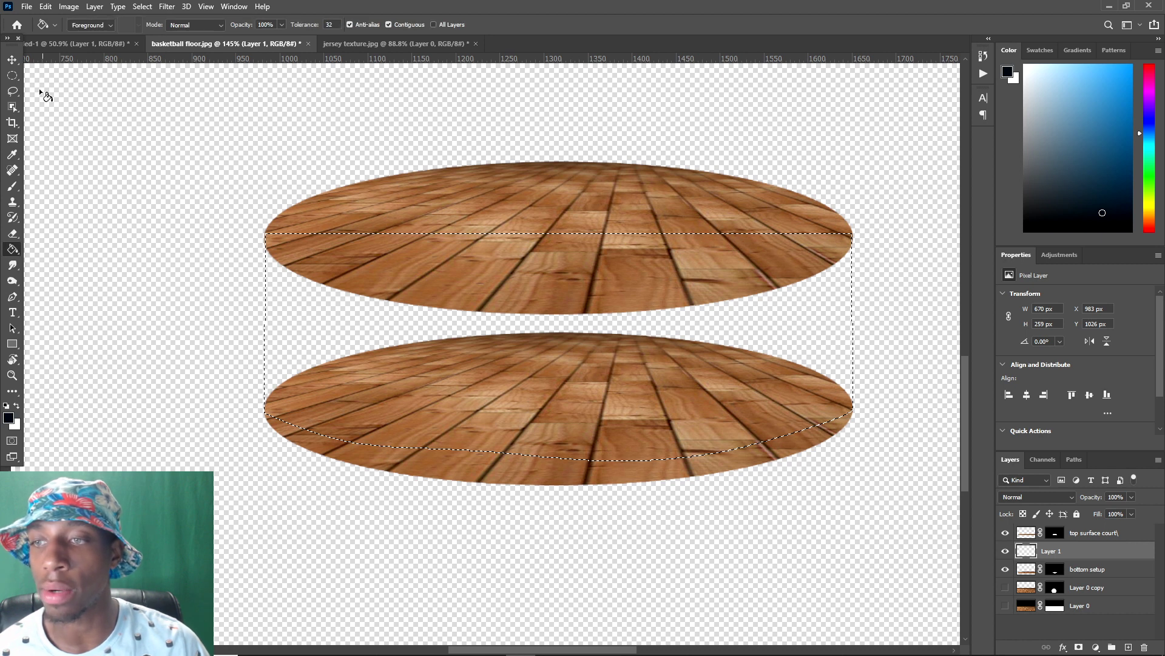
click(16, 406)
click(17, 406)
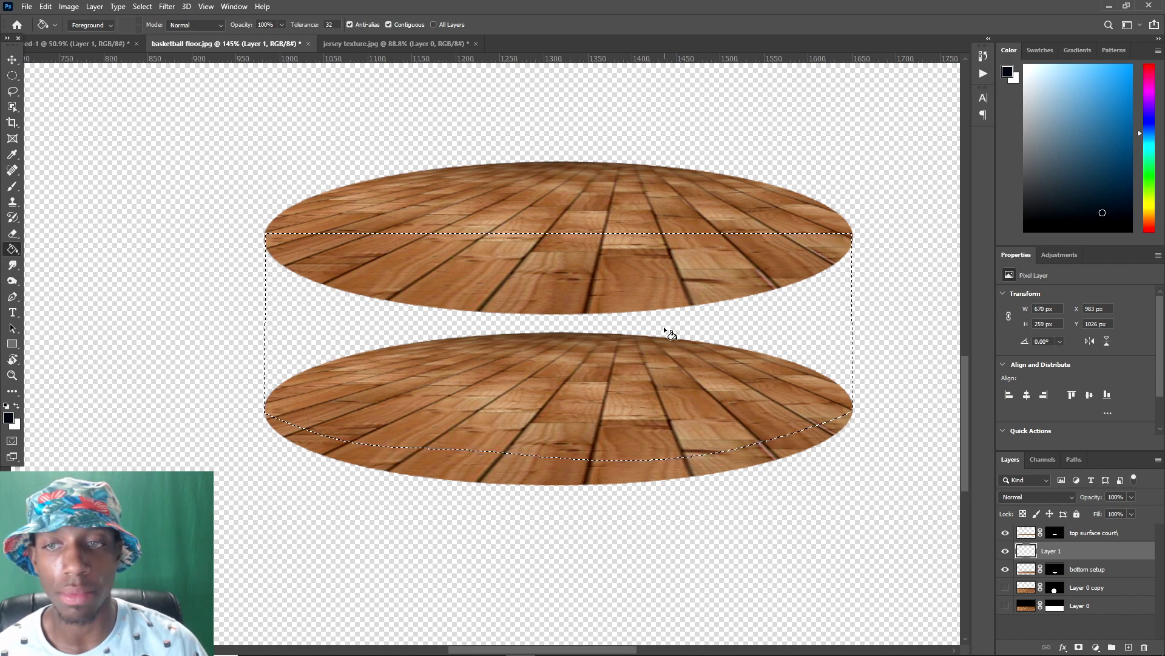
click(397, 328)
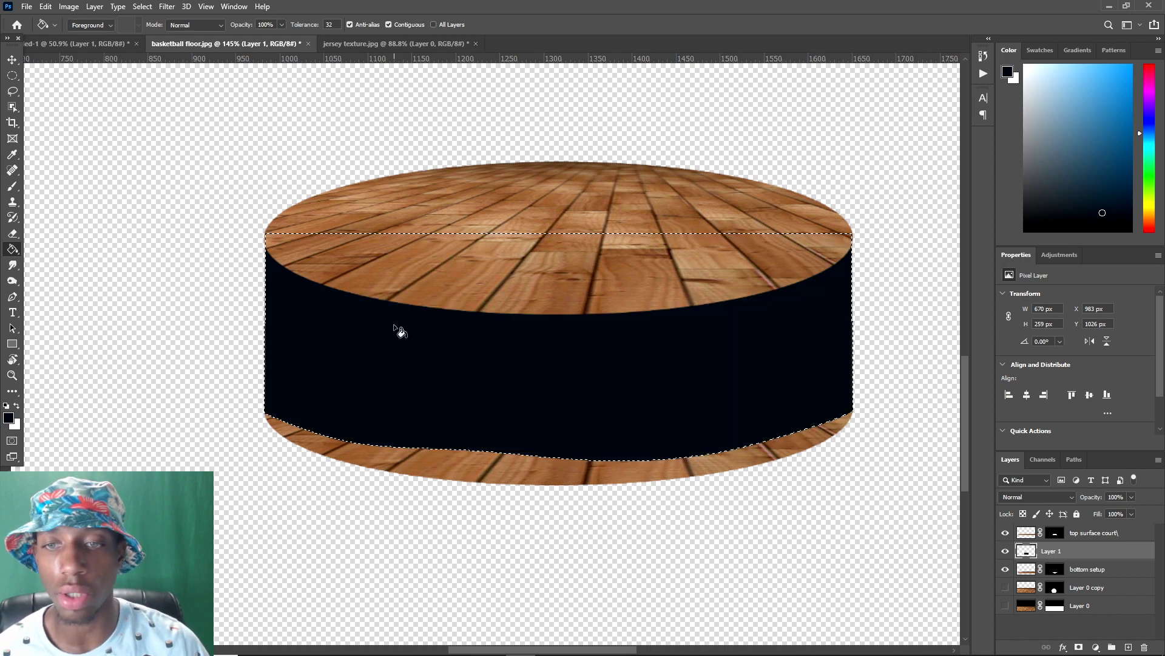
scroll(578, 346, down, 2)
scroll(560, 338, up, 2)
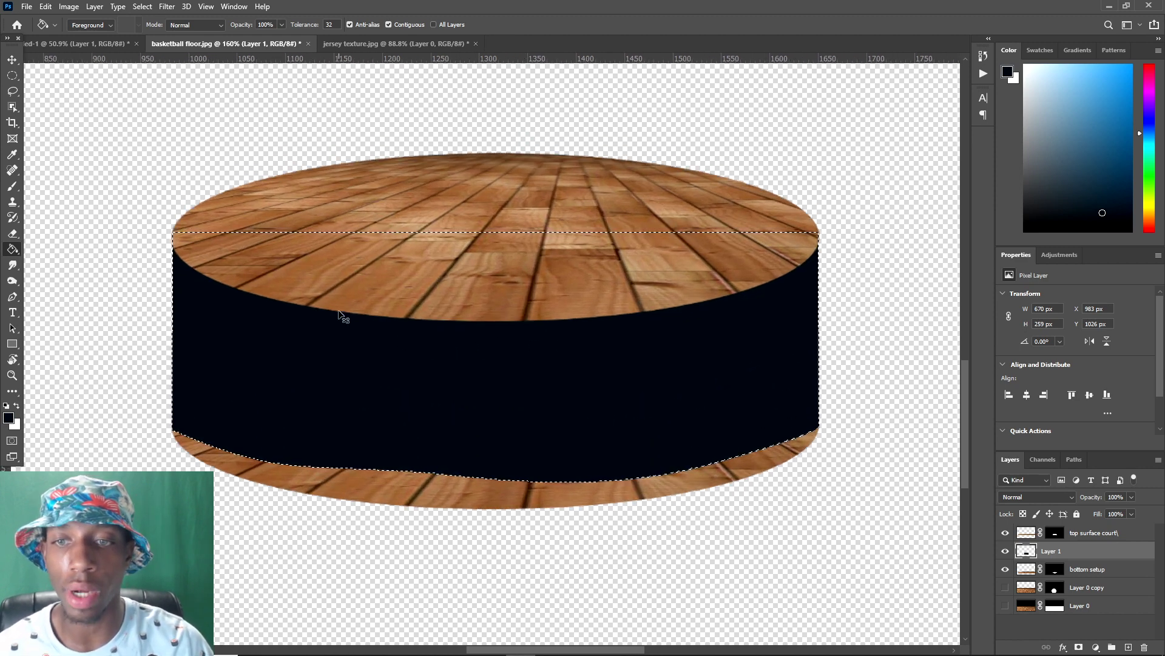
key(ctrl+d)
scroll(407, 384, down, 2)
- Apply a Color Overlay to the bottom setup layer in dark navy #08141d, matching the platform's side, at 100% opacity
key(v)
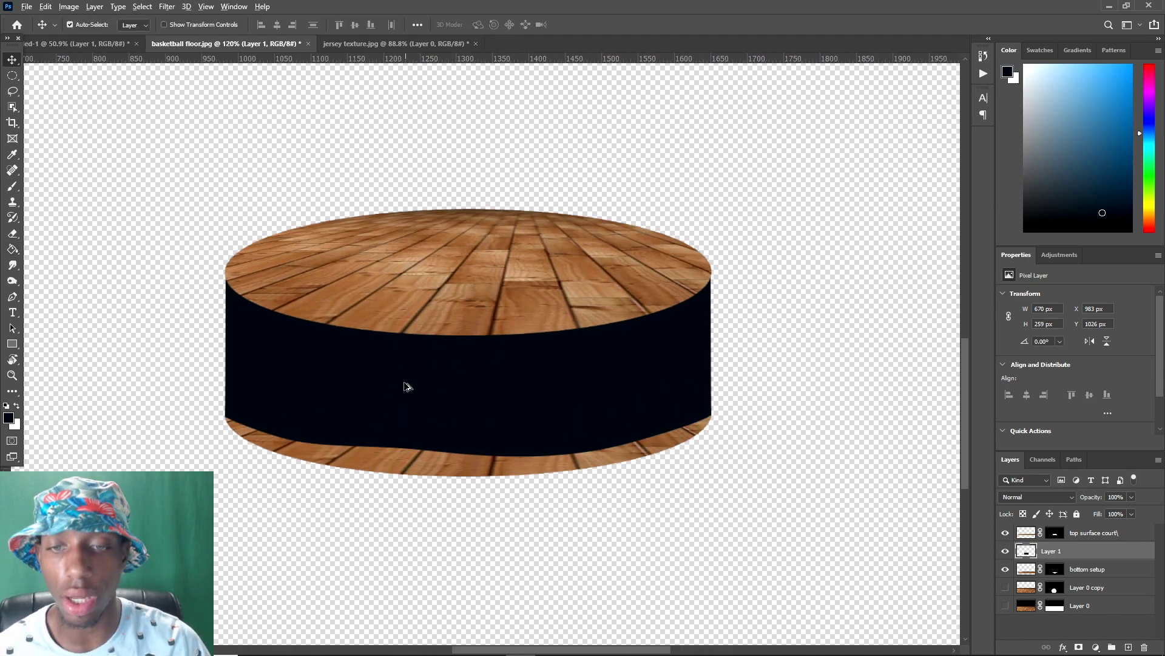
scroll(389, 395, up, 1)
click(425, 477)
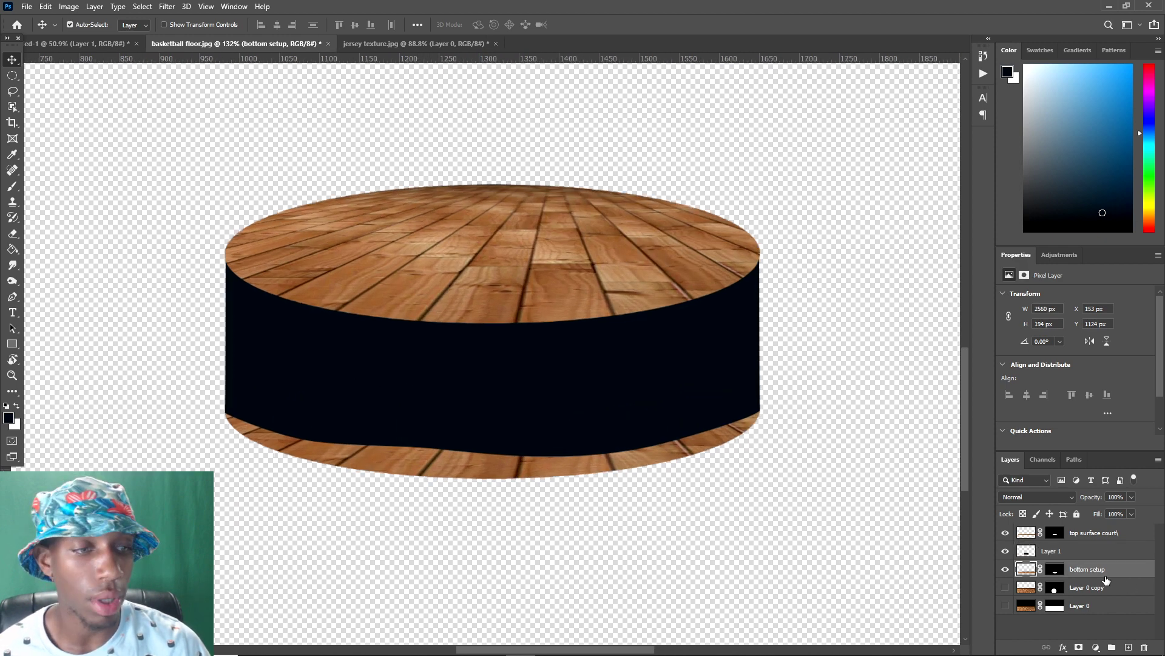
click(1096, 646)
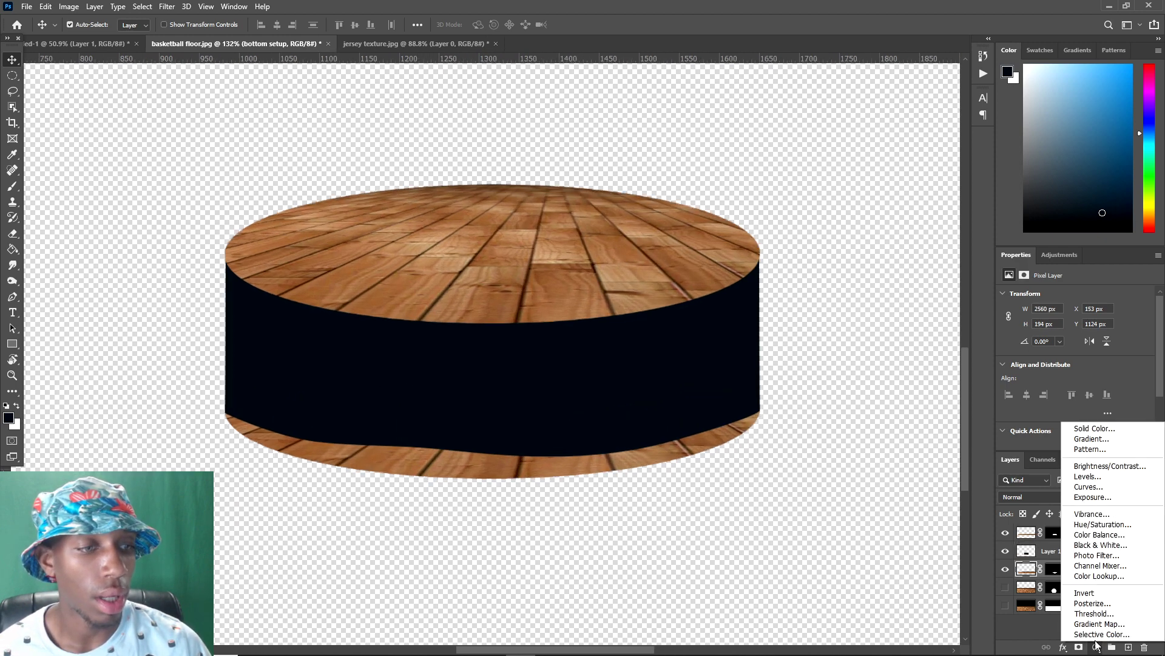
click(1063, 647)
click(1063, 647)
click(1087, 600)
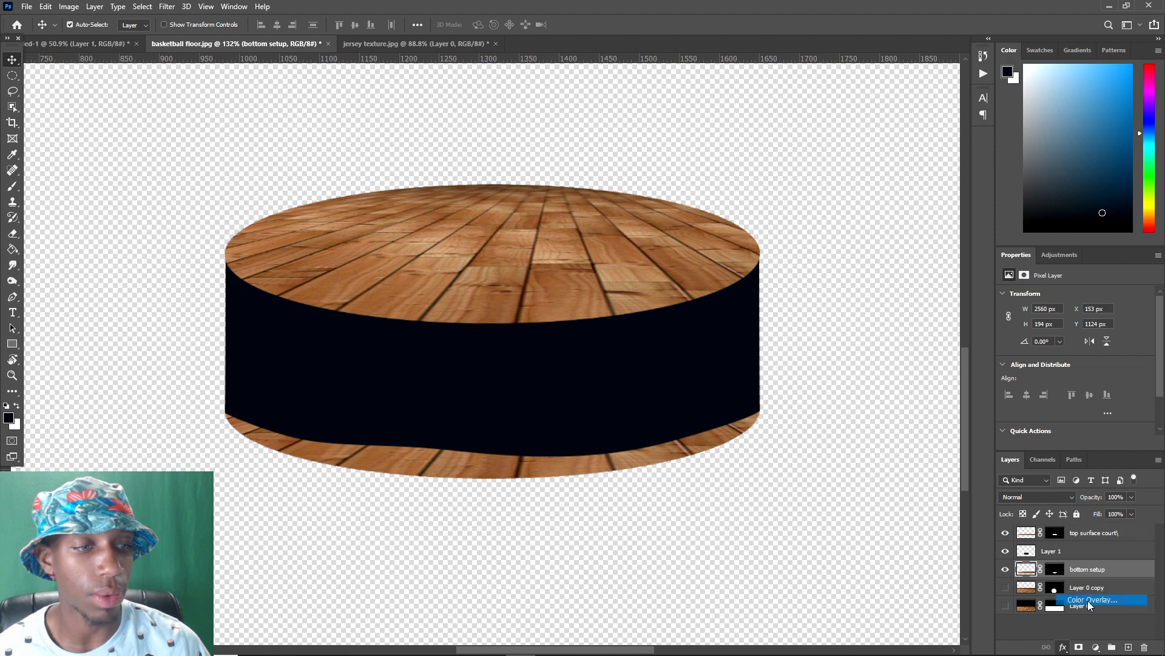
click(945, 377)
click(526, 317)
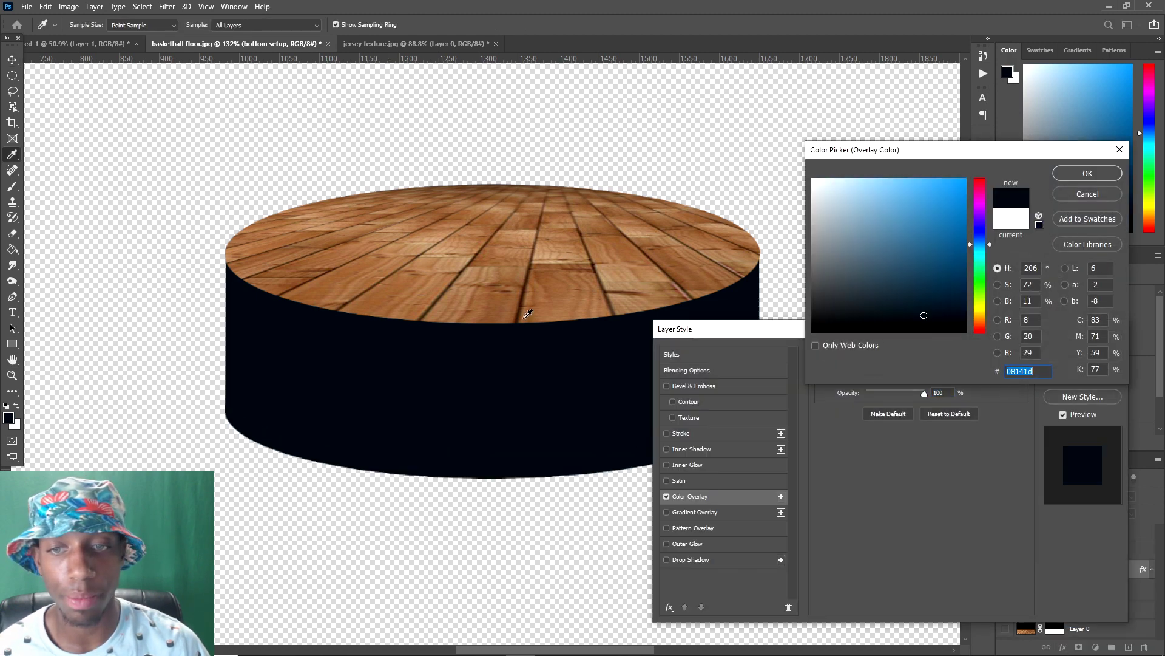
click(1088, 173)
click(1084, 357)
key(v)
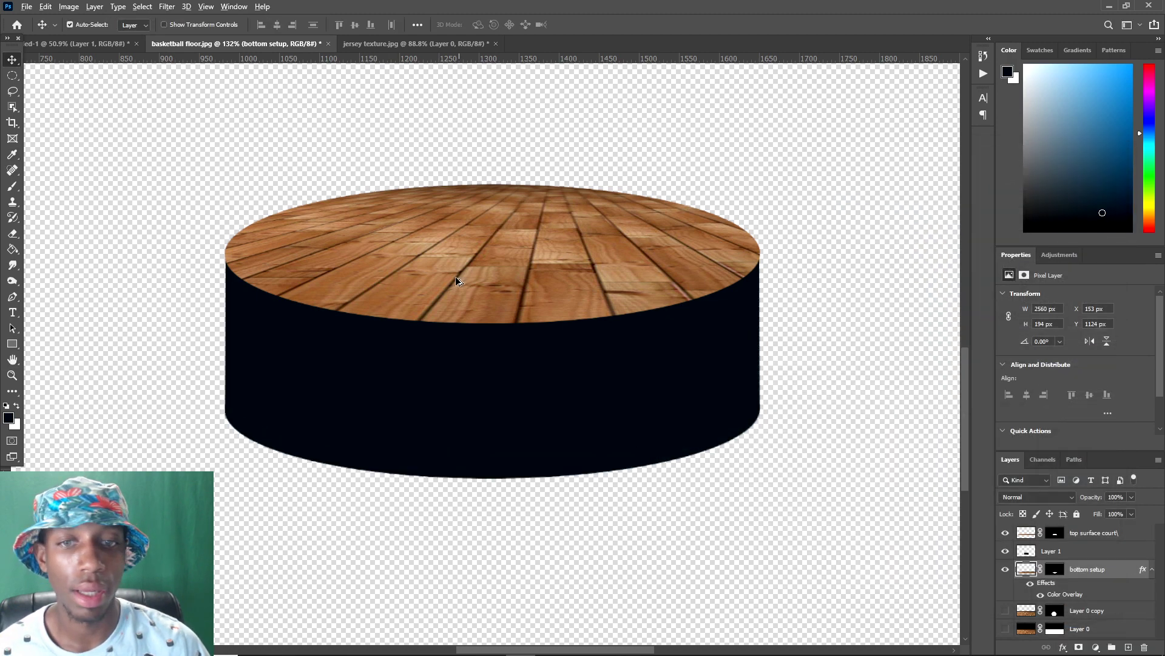
- Select the top surface court layer on the platform
key(ctrl+0)
scroll(496, 489, up, 5)
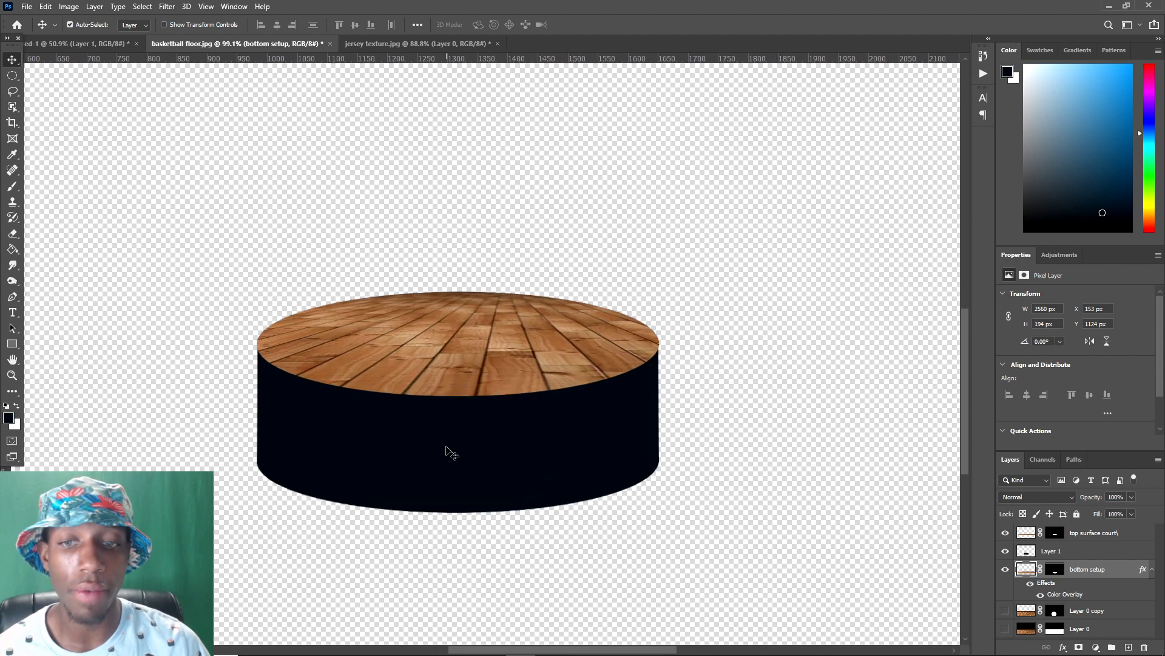
scroll(382, 429, up, 3)
click(375, 341)
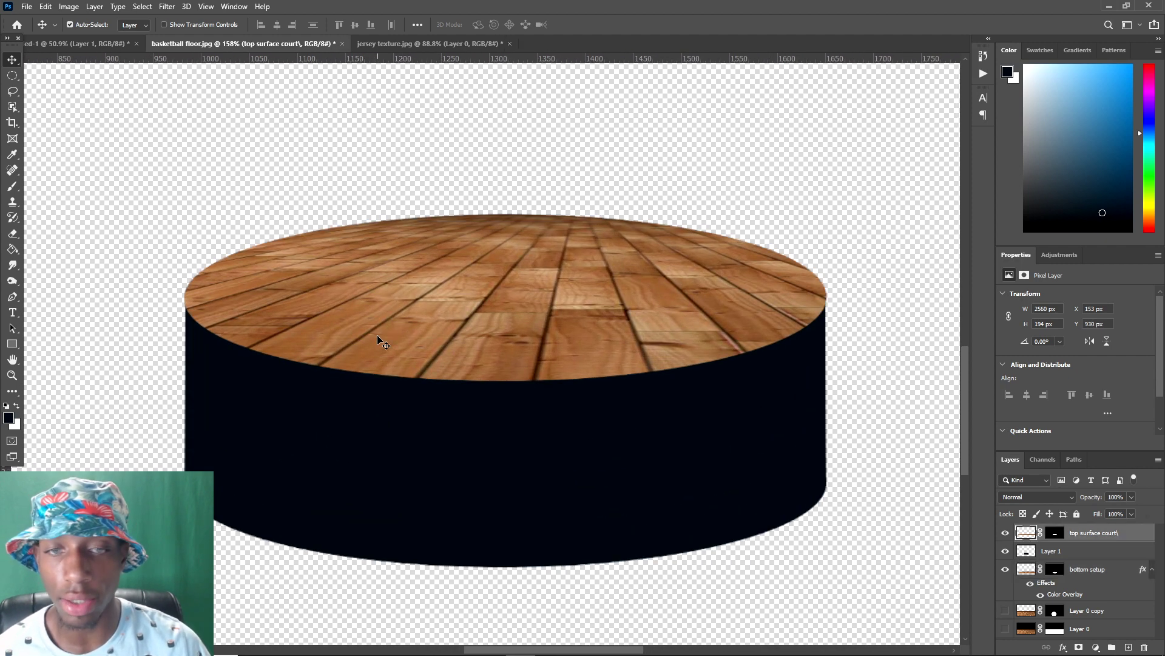
- Group the top surface court, Layer 1 and bottom setup layers and name the group platform
scroll(195, 319, up, 2)
scroll(572, 333, down, 4)
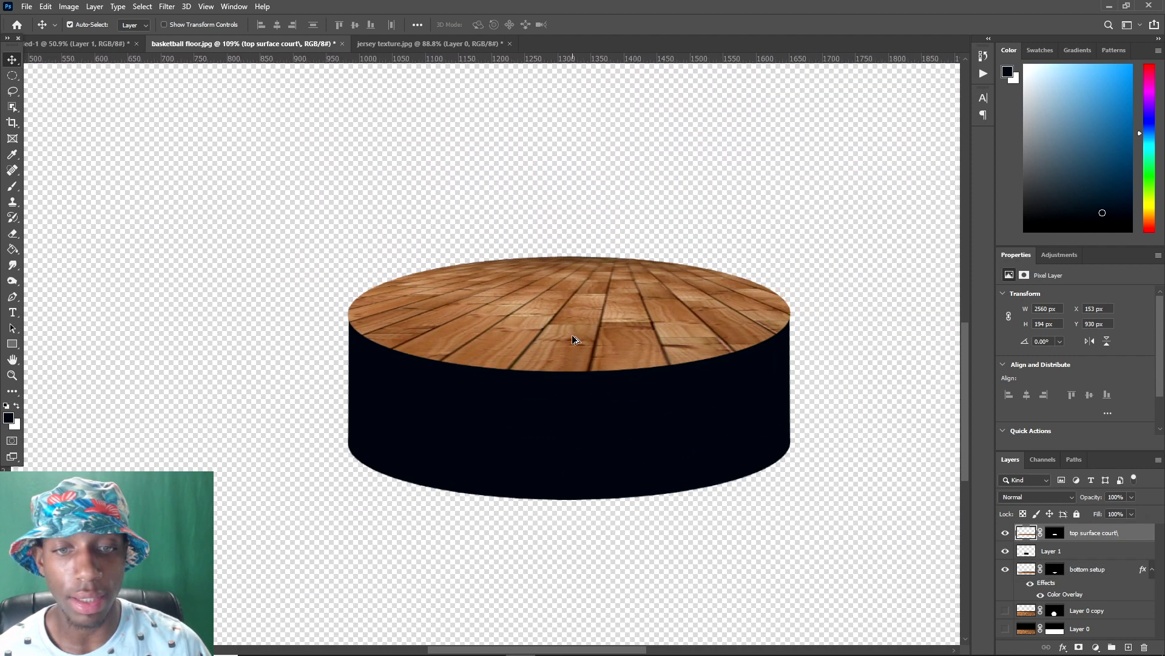
scroll(620, 391, up, 2)
scroll(607, 395, up, 1)
scroll(585, 346, down, 3)
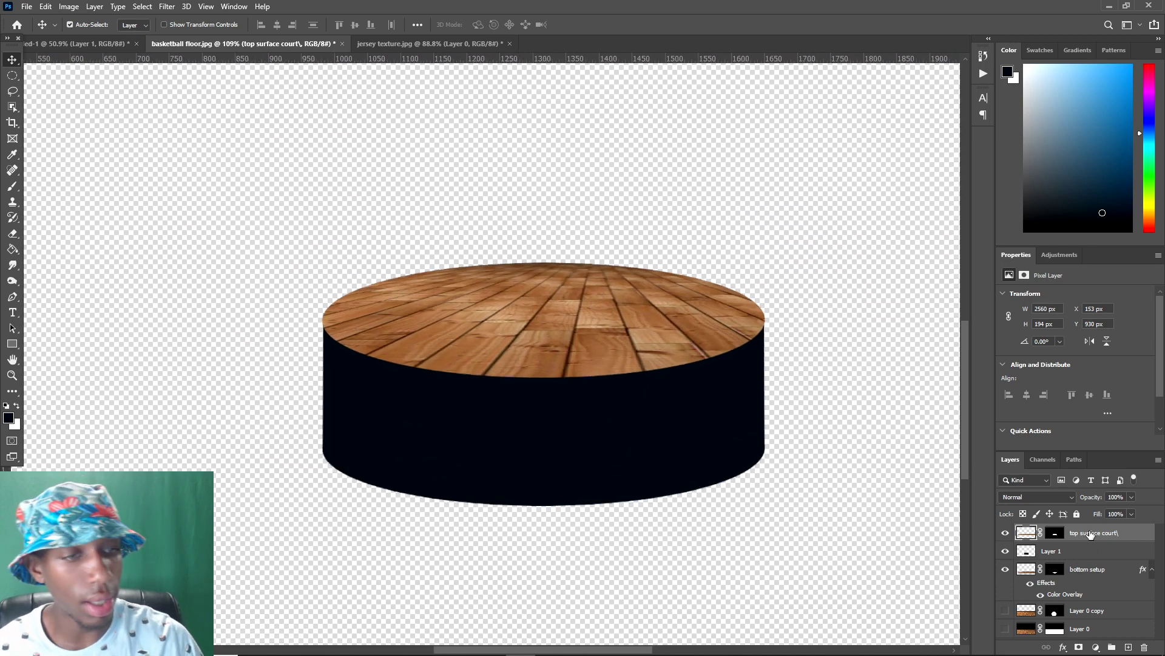
shift+click(1103, 569)
key(ctrl+g)
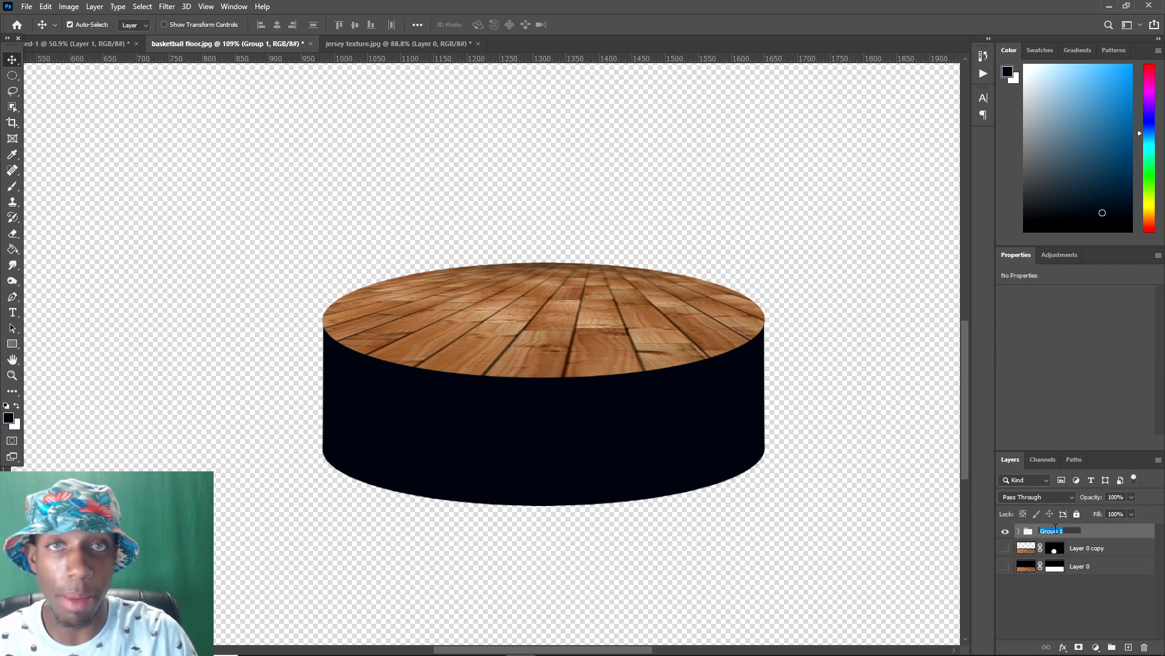
key(Return)
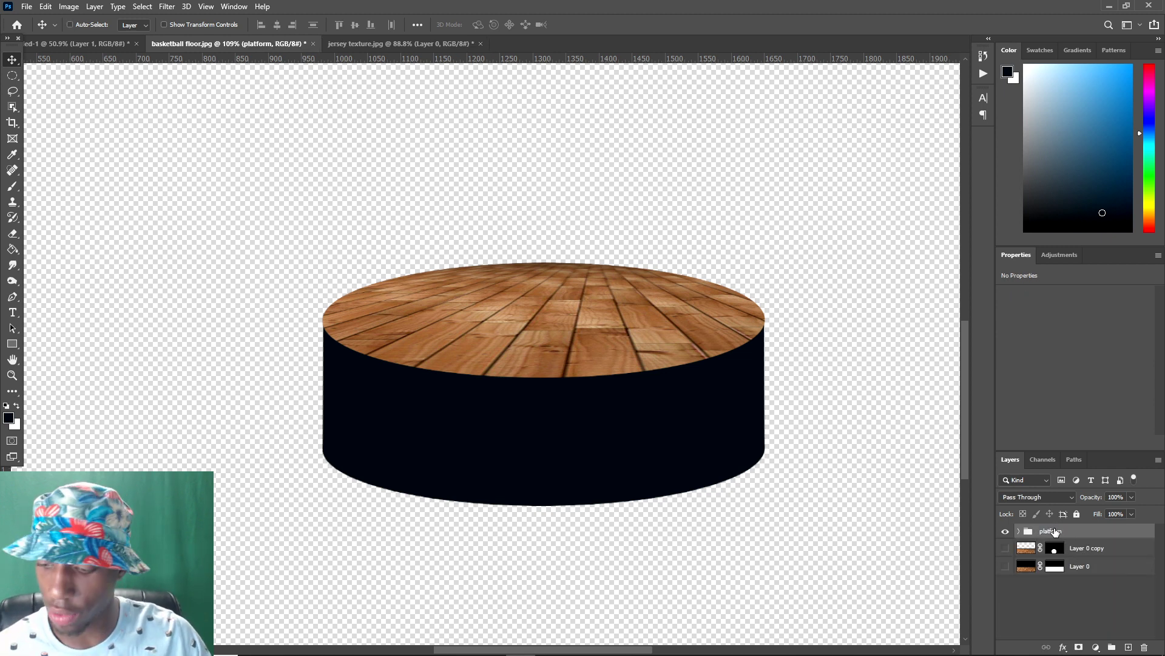
- Copy the platform group from the basketball floor document into the jersey-texture poster document
click(97, 44)
scroll(542, 511, down, 2)
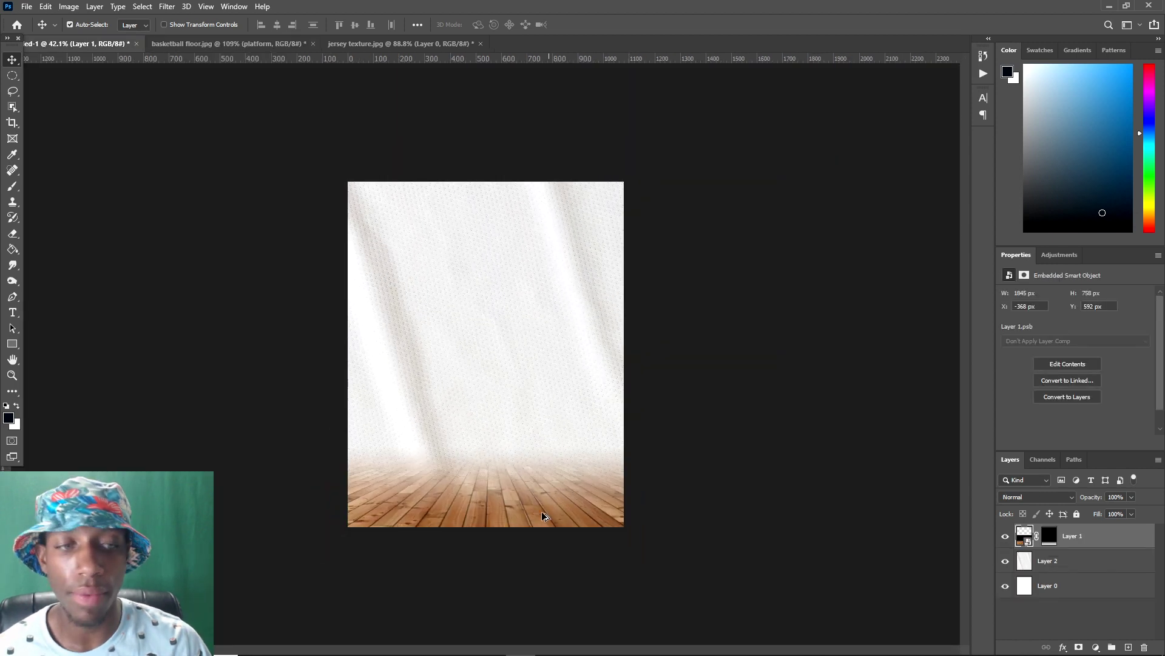
scroll(541, 511, up, 3)
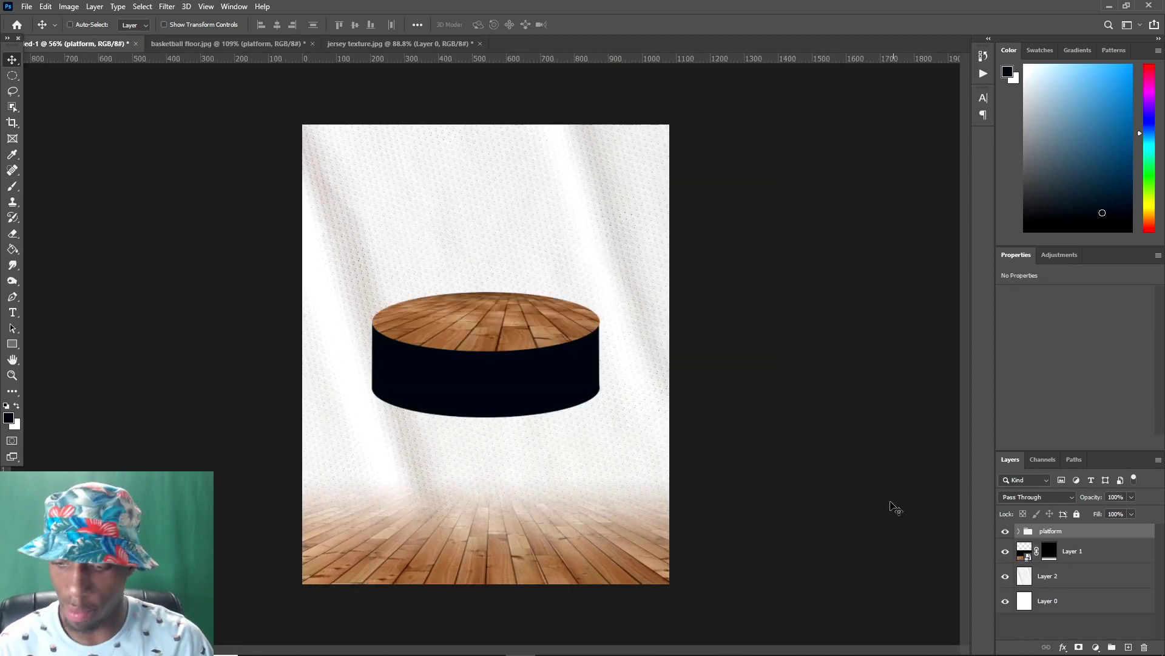
- Scale the platform group to about 81.5% width and 63% height and place it on the wooden floor near the poster's lower edge
key(ctrl+t)
drag(520, 346, 489, 474)
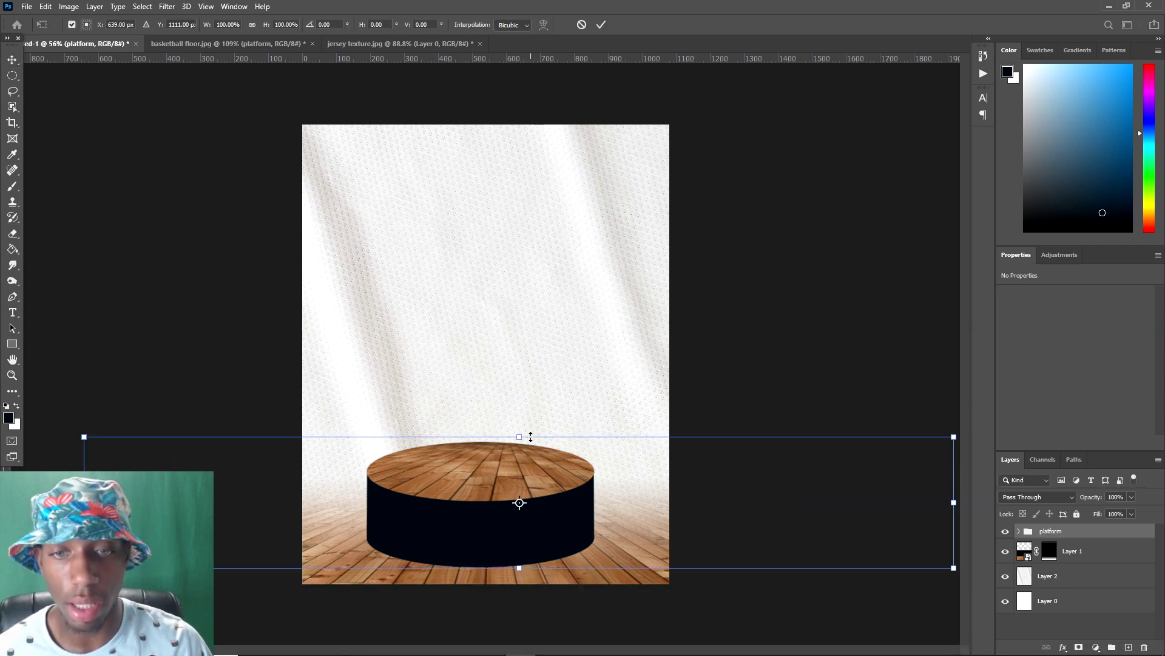
drag(531, 437, 512, 492)
mouse_move(852, 527)
mouse_down()
mouse_move(886, 527)
mouse_move(802, 526)
mouse_move(856, 525)
mouse_up()
drag(825, 527, 837, 530)
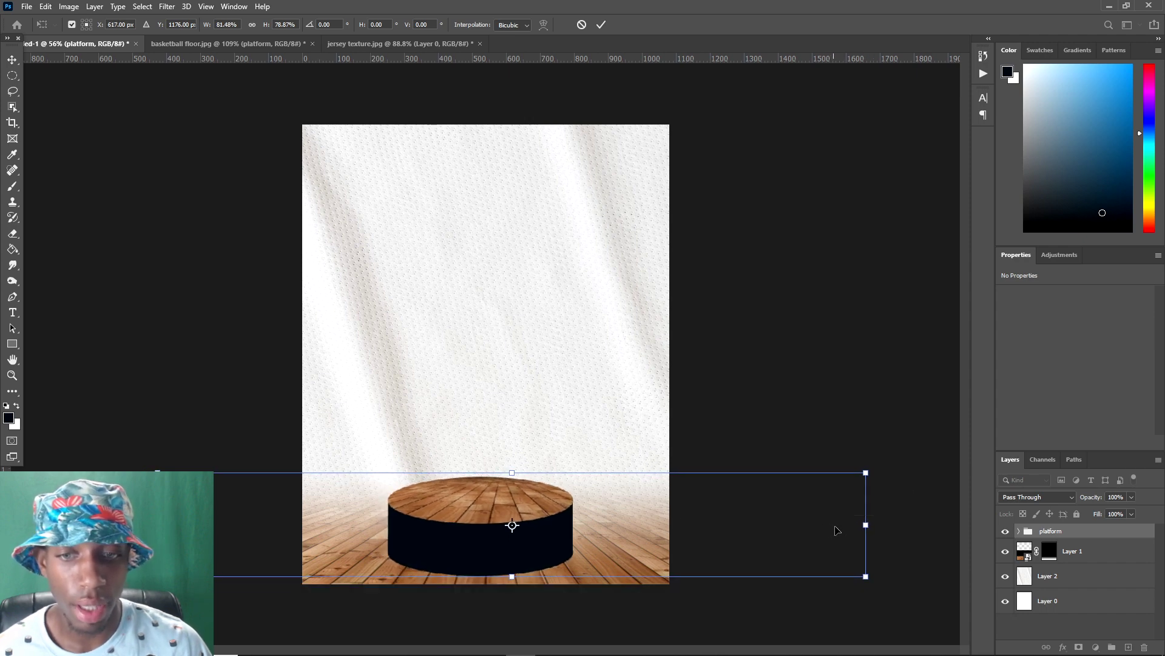
mouse_move(515, 472)
mouse_down()
mouse_move(519, 523)
mouse_move(502, 522)
mouse_move(522, 492)
mouse_up()
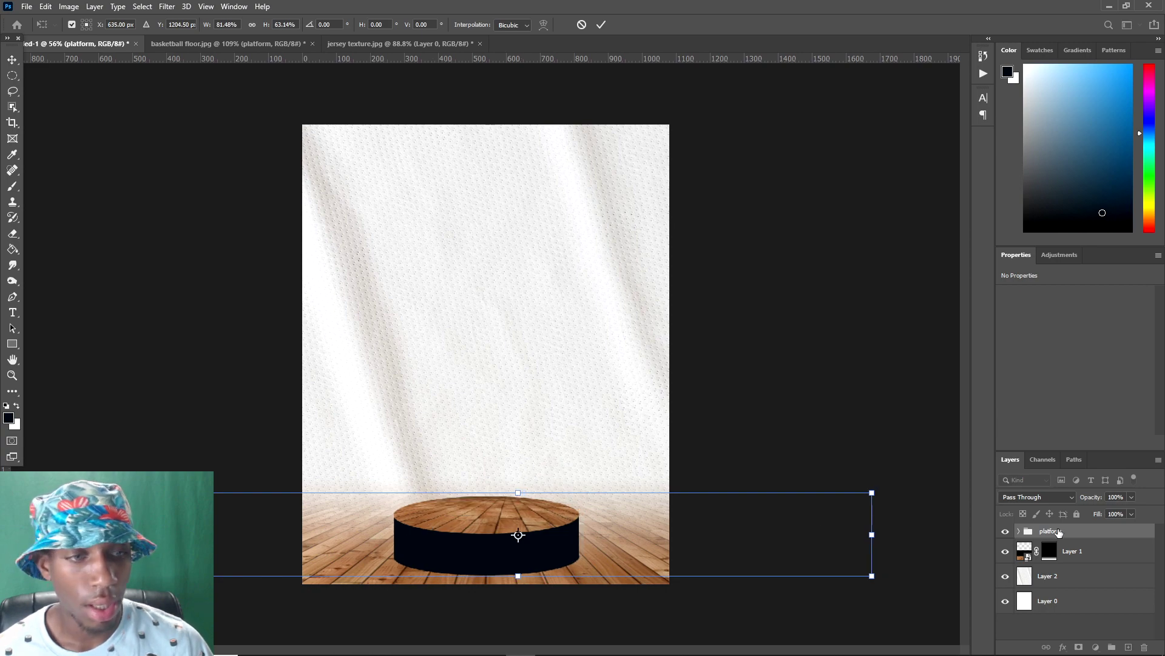
key(Return)
scroll(481, 390, down, 5)
scroll(521, 485, up, 7)
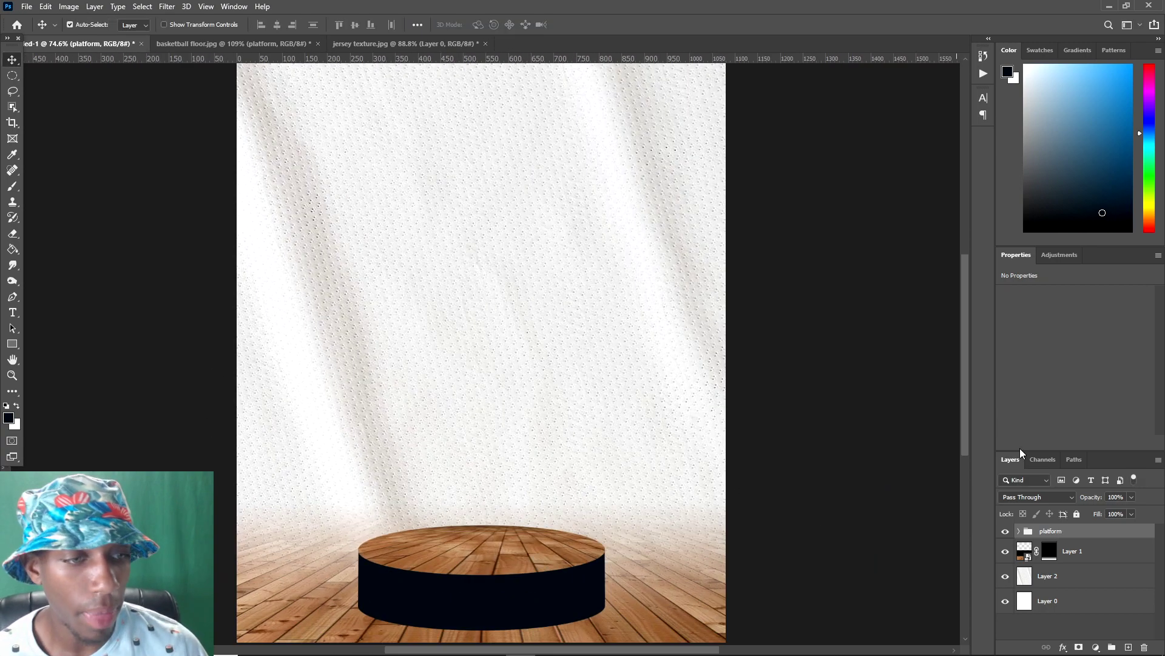
- Expand the platform group and toggle Layer 3 and bottom setup off and on to check which part of the platform each forms
click(1019, 533)
click(1075, 551)
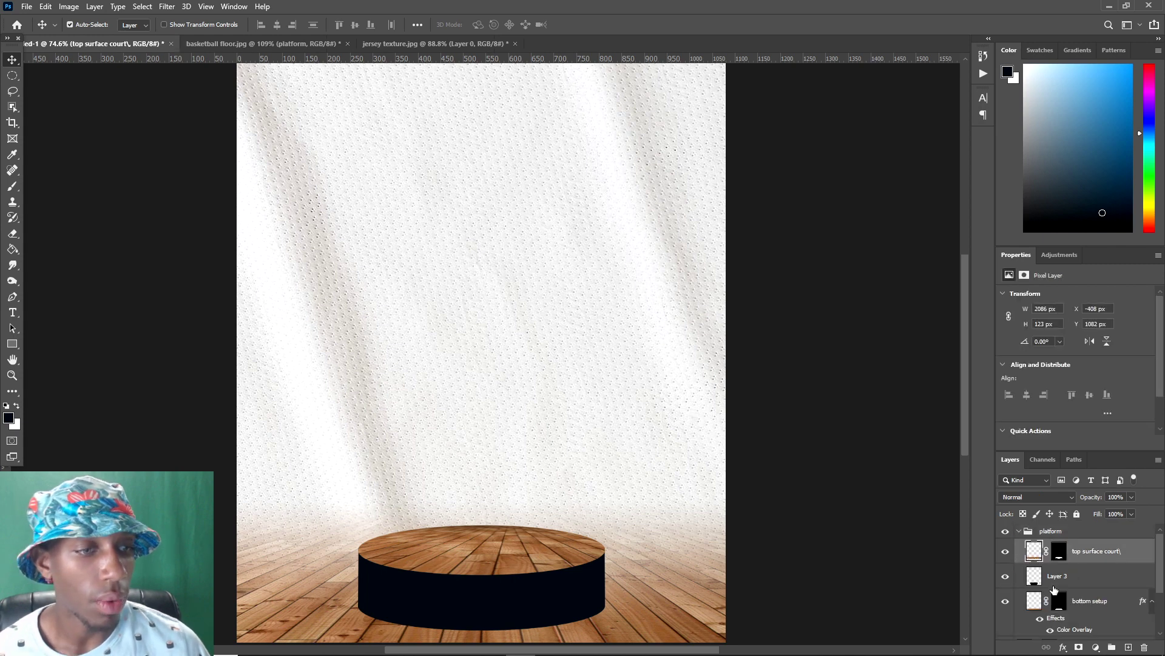
click(1043, 582)
click(1008, 576)
click(1007, 577)
click(1007, 577)
click(1006, 601)
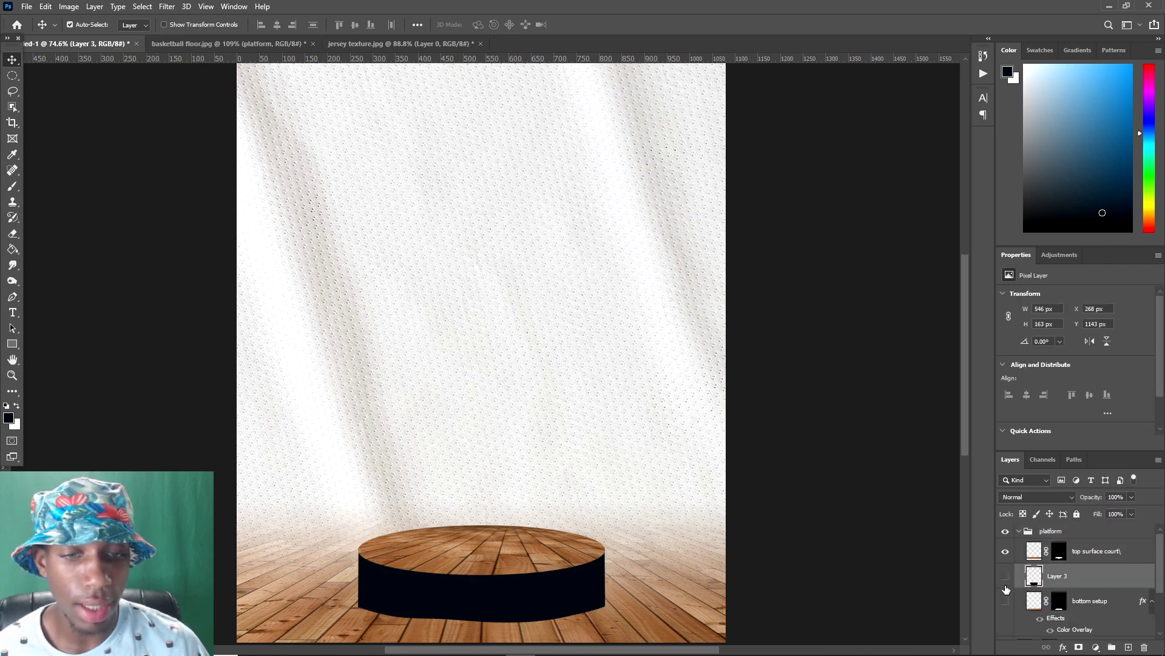
click(1006, 577)
click(1006, 578)
click(1007, 600)
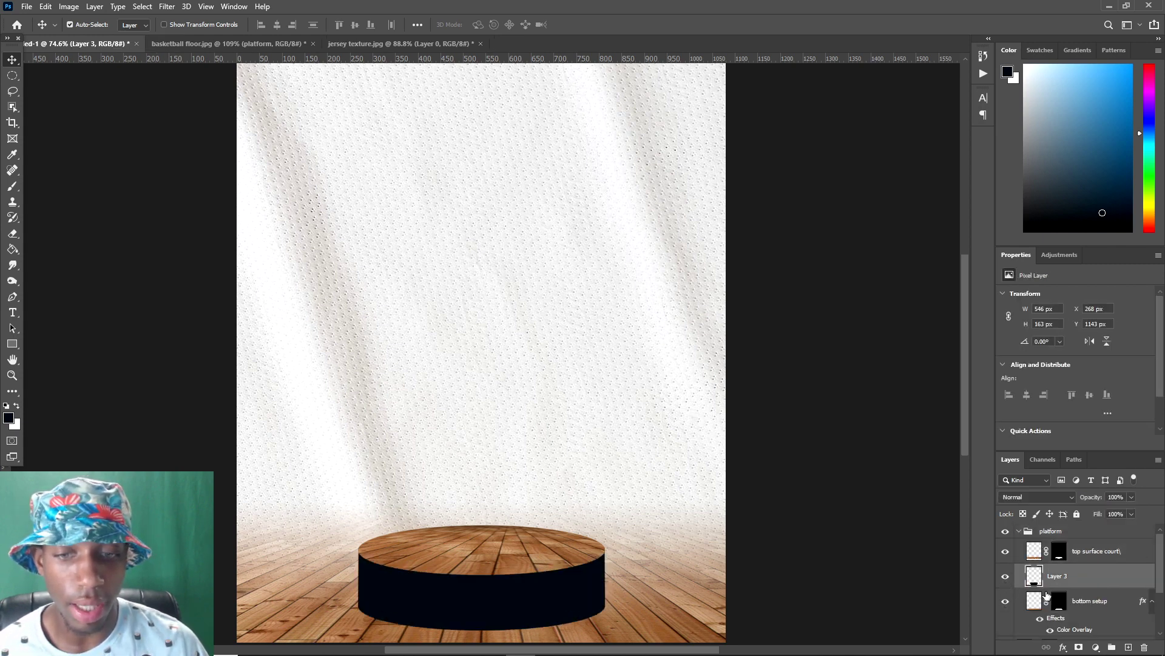
- Merge Layer 3 and bottom setup into one layer for the platform's dark side, and check it by toggling its visibility
scroll(308, 473, down, 8)
scroll(489, 527, up, 8)
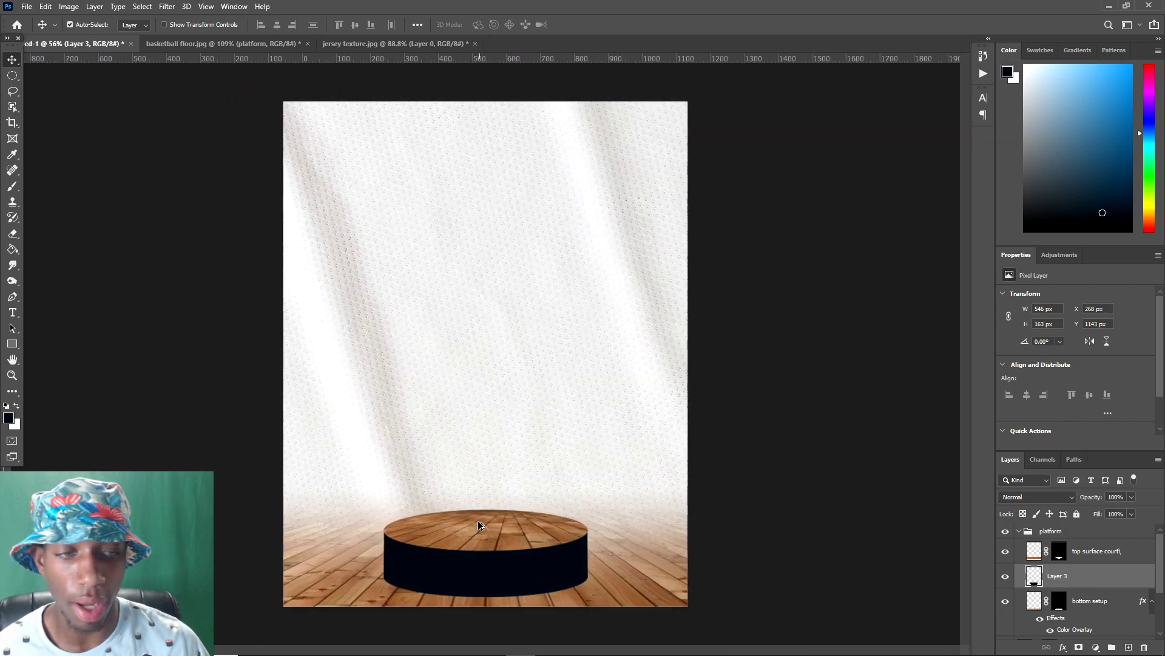
scroll(464, 564, up, 3)
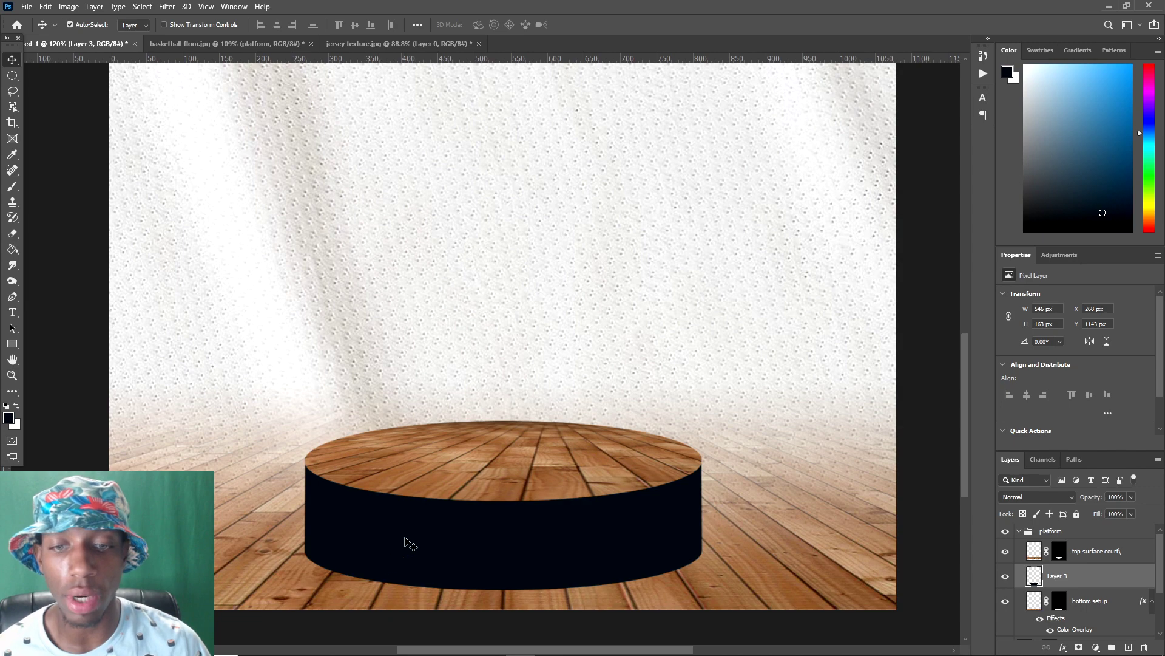
scroll(412, 522, down, 2)
scroll(708, 557, up, 2)
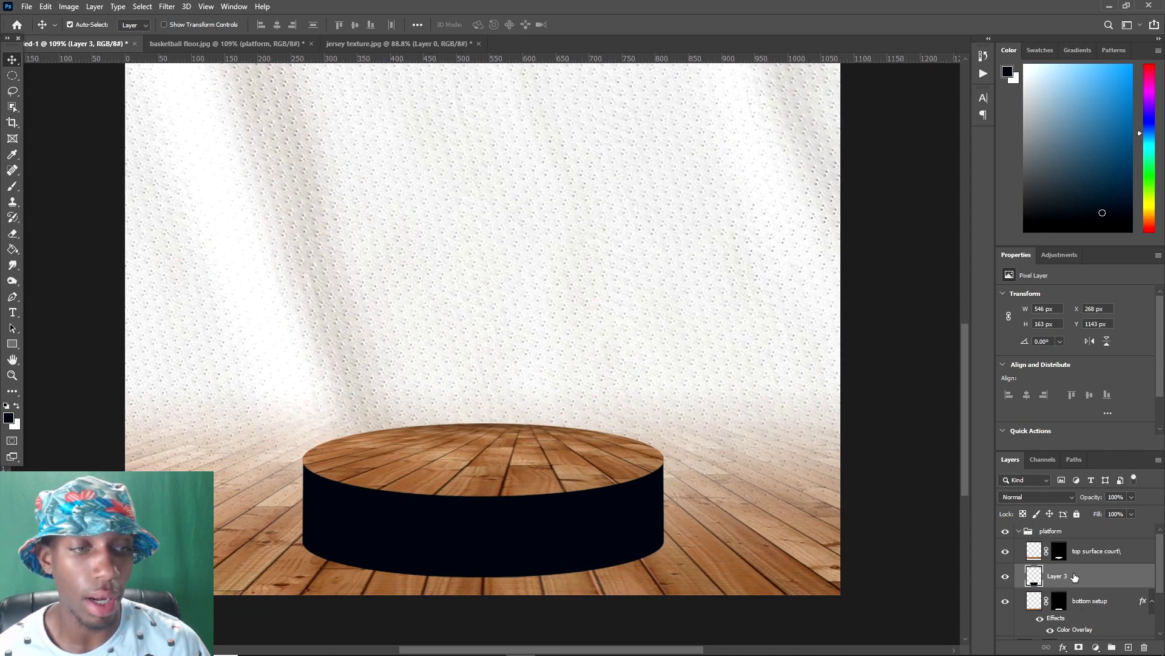
ctrl+click(1087, 607)
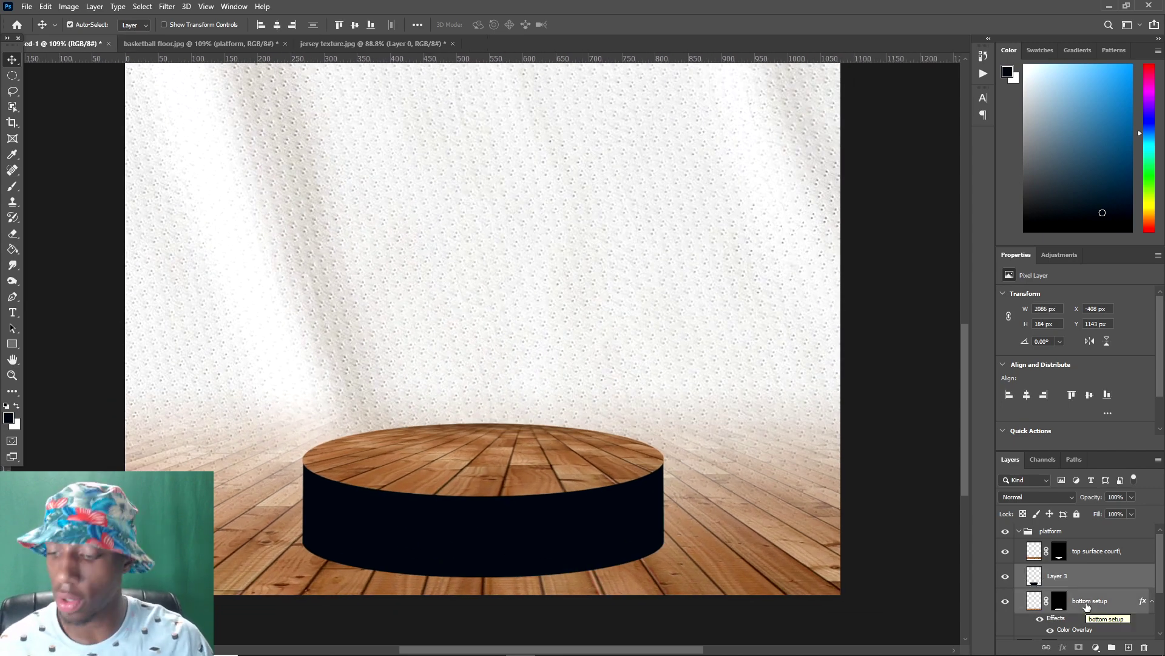
key(ctrl+e)
click(1005, 577)
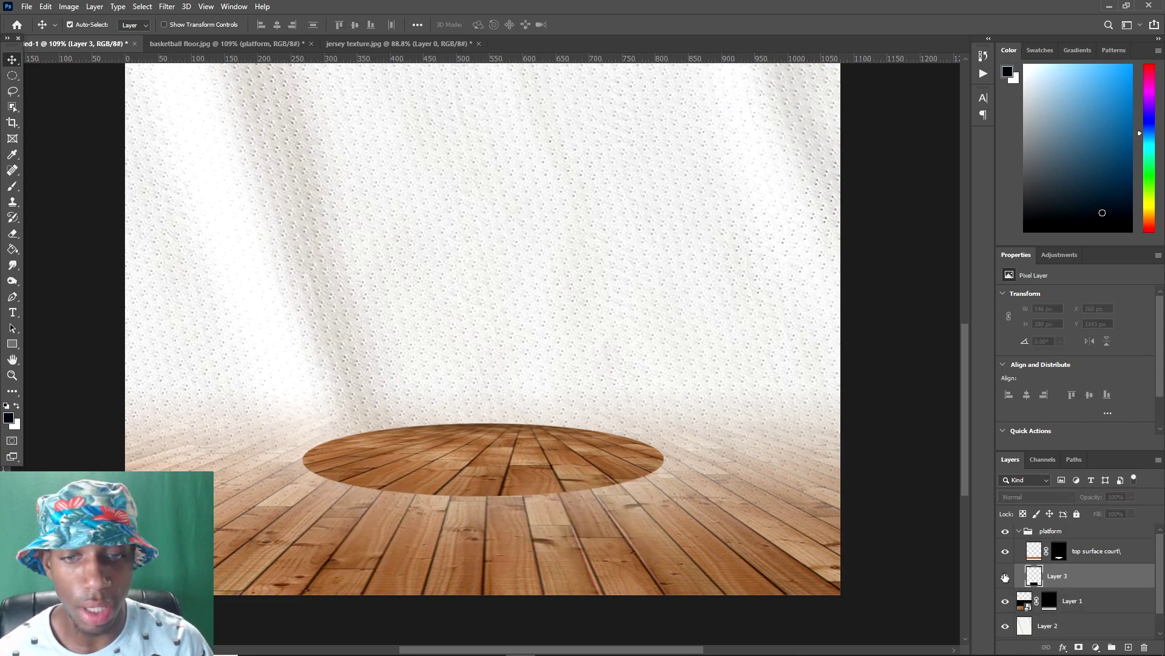
click(1006, 577)
scroll(427, 491, down, 3)
scroll(435, 505, up, 3)
scroll(589, 562, up, 3)
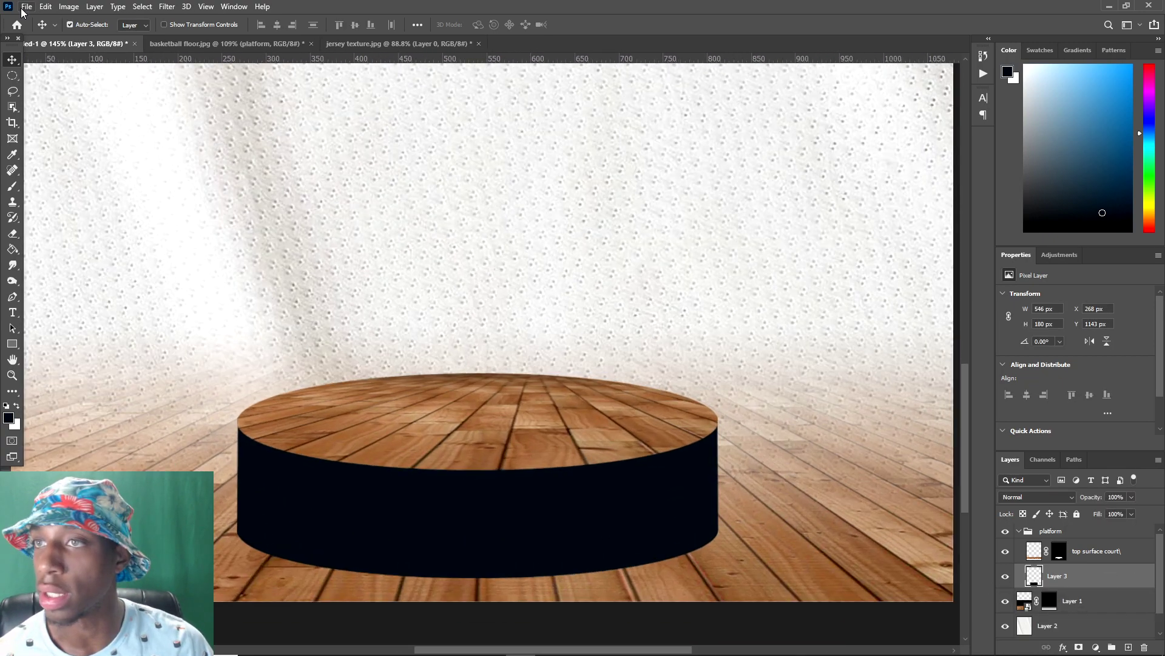
scroll(490, 459, down, 4)
scroll(475, 478, up, 3)
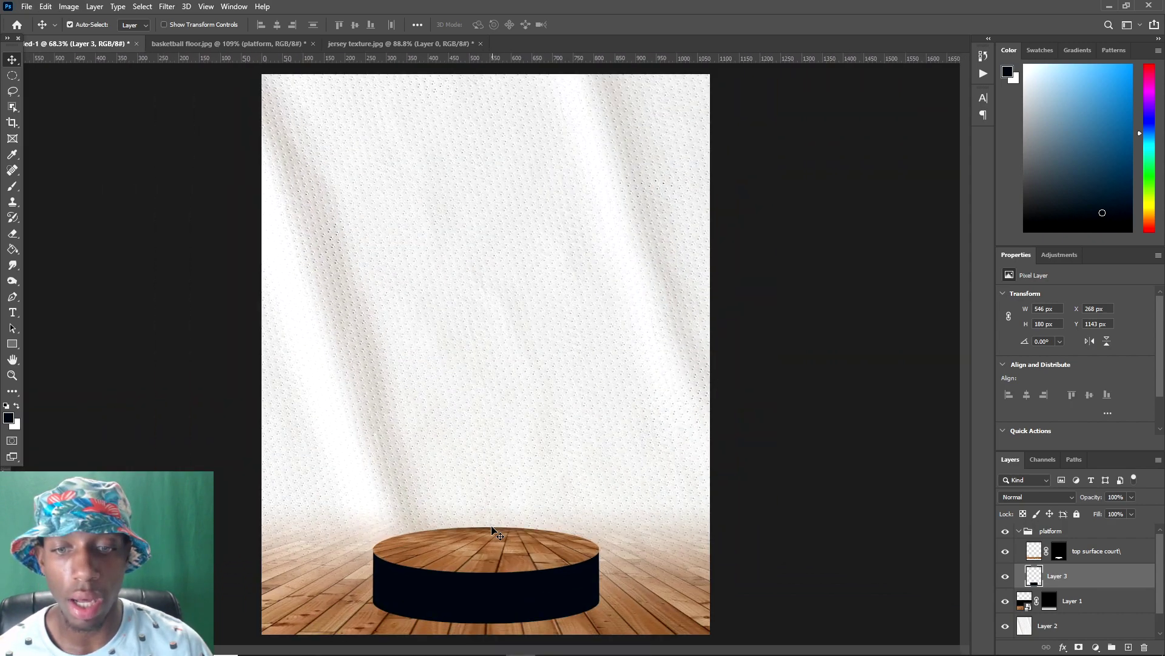
scroll(532, 570, up, 1)
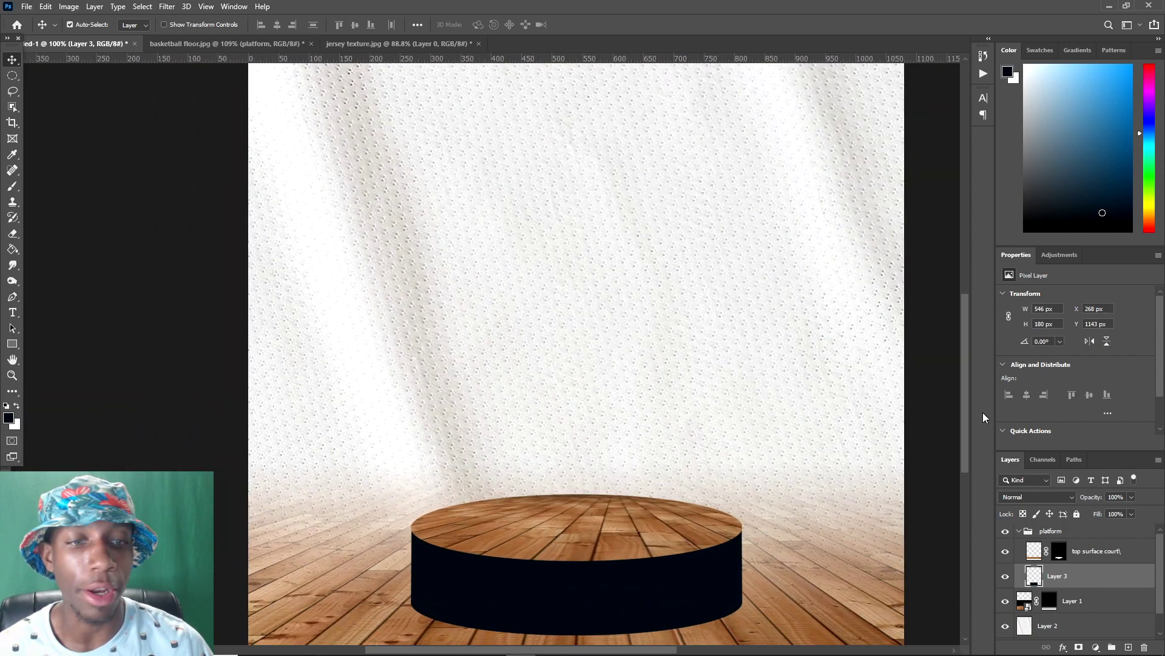
- Distort the wooden floor layer, pulling its top edge down to about 58% height and slightly sideways
click(836, 607)
scroll(837, 607, down, 3)
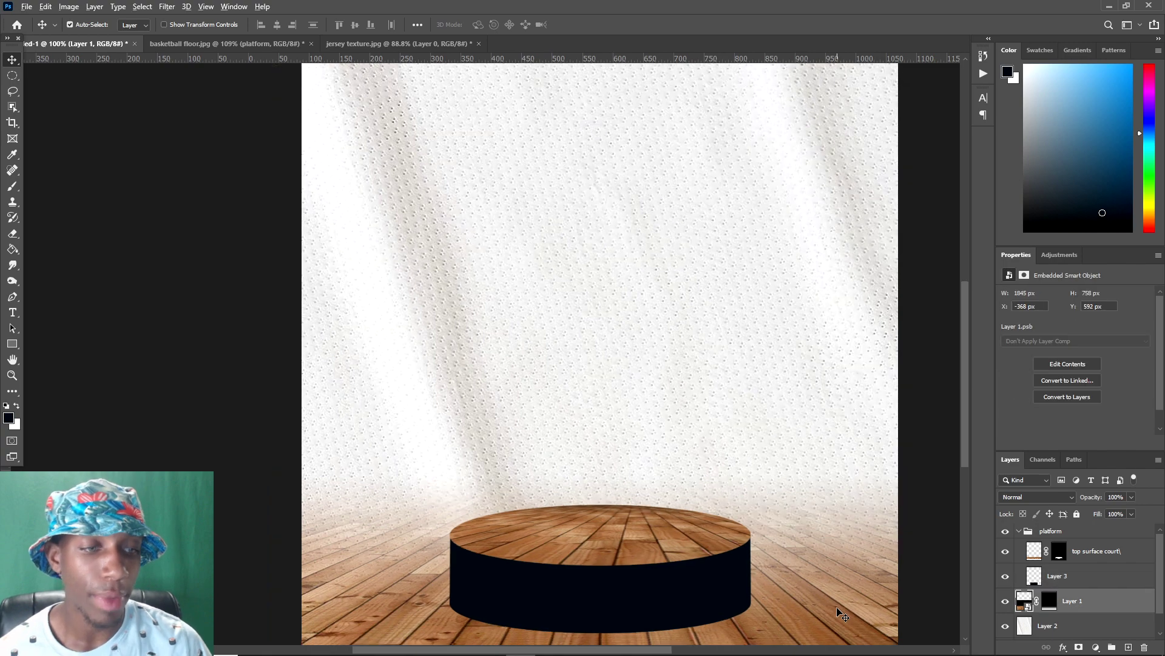
scroll(267, 537, up, 1)
key(ctrl+t)
right_click(384, 233)
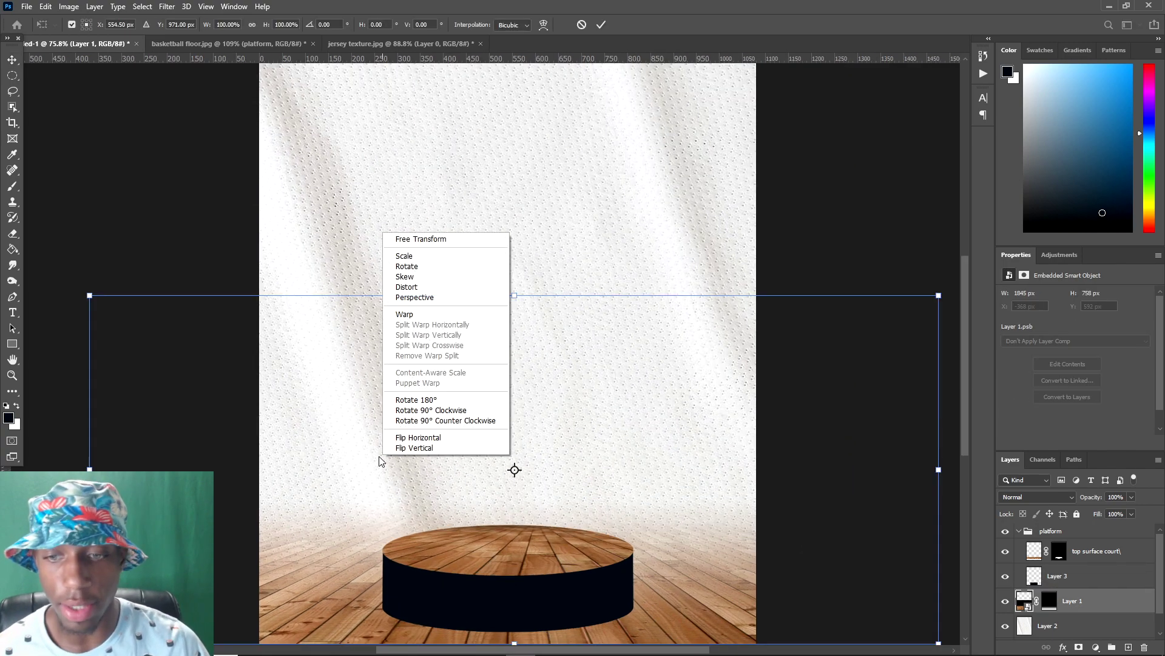
click(404, 289)
scroll(500, 502, up, 1)
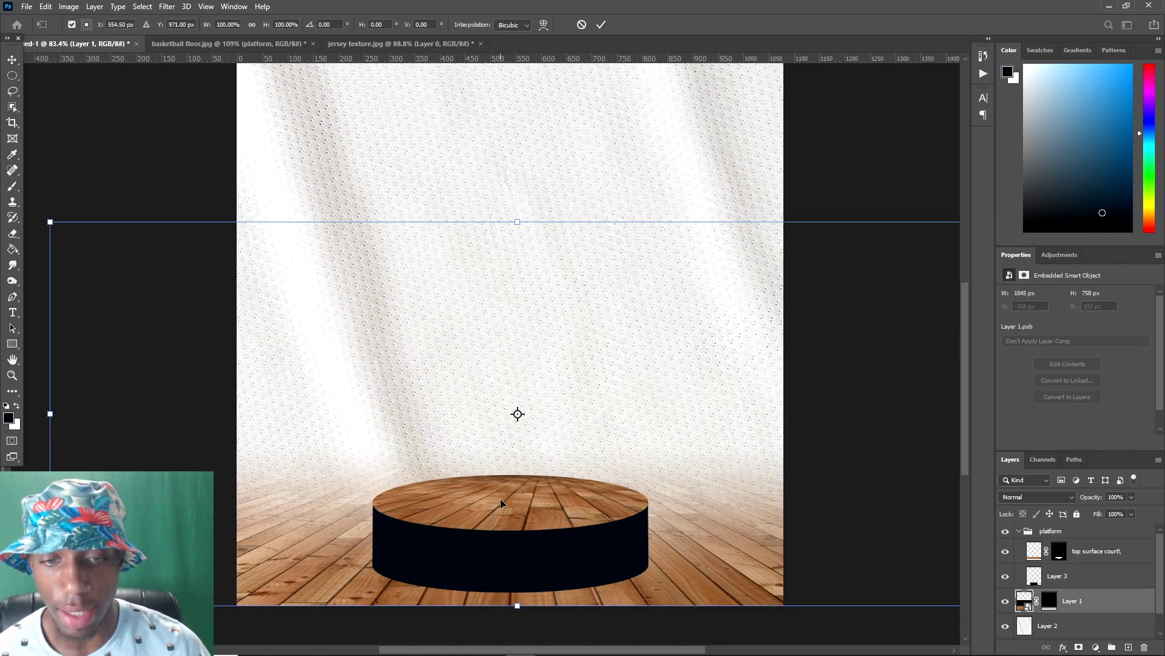
drag(521, 236, 545, 427)
scroll(544, 442, down, 3)
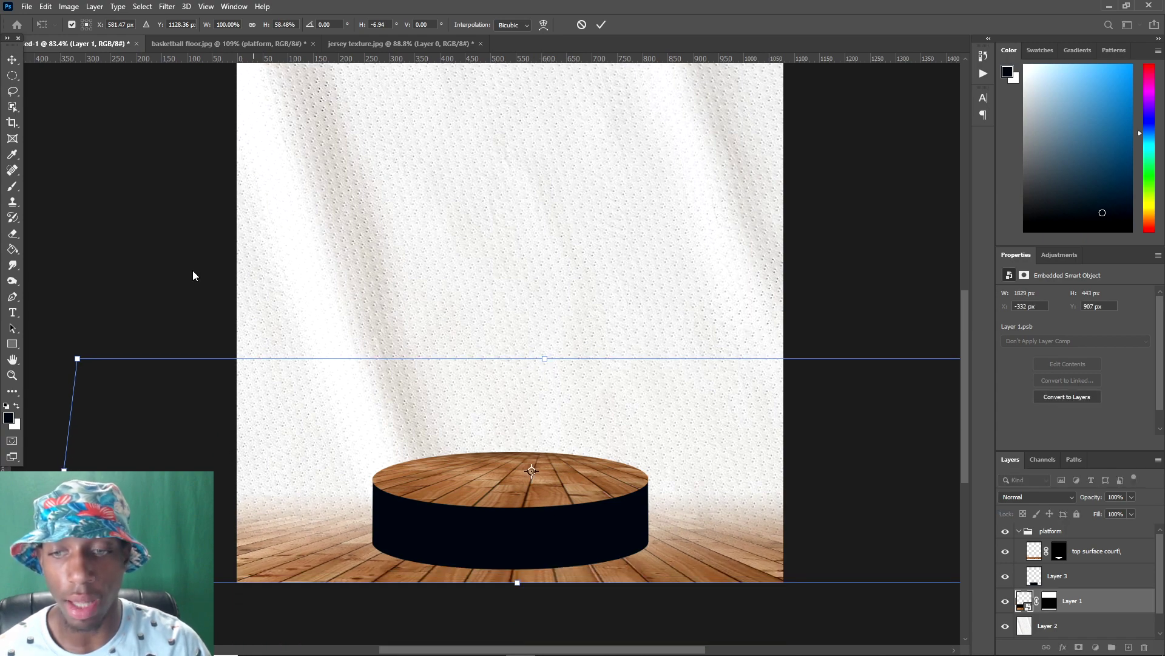
key(Return)
- Add a horizontal guide and move it down to the wooden floor behind the platform, crossing the platform's dark side
click(206, 6)
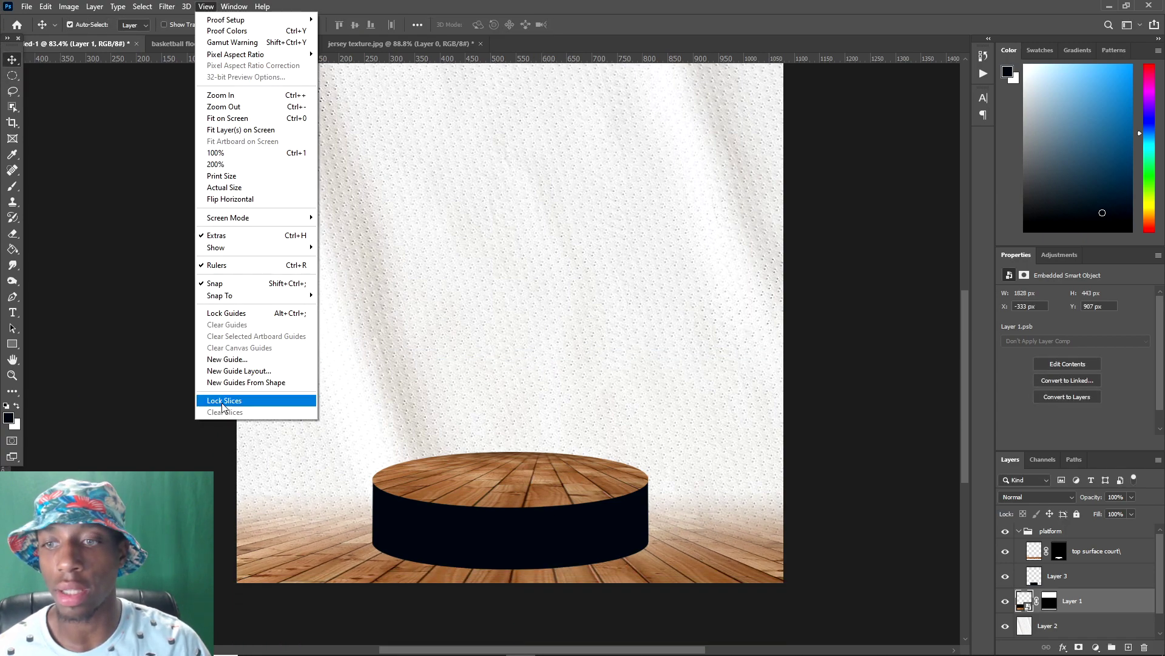
click(233, 359)
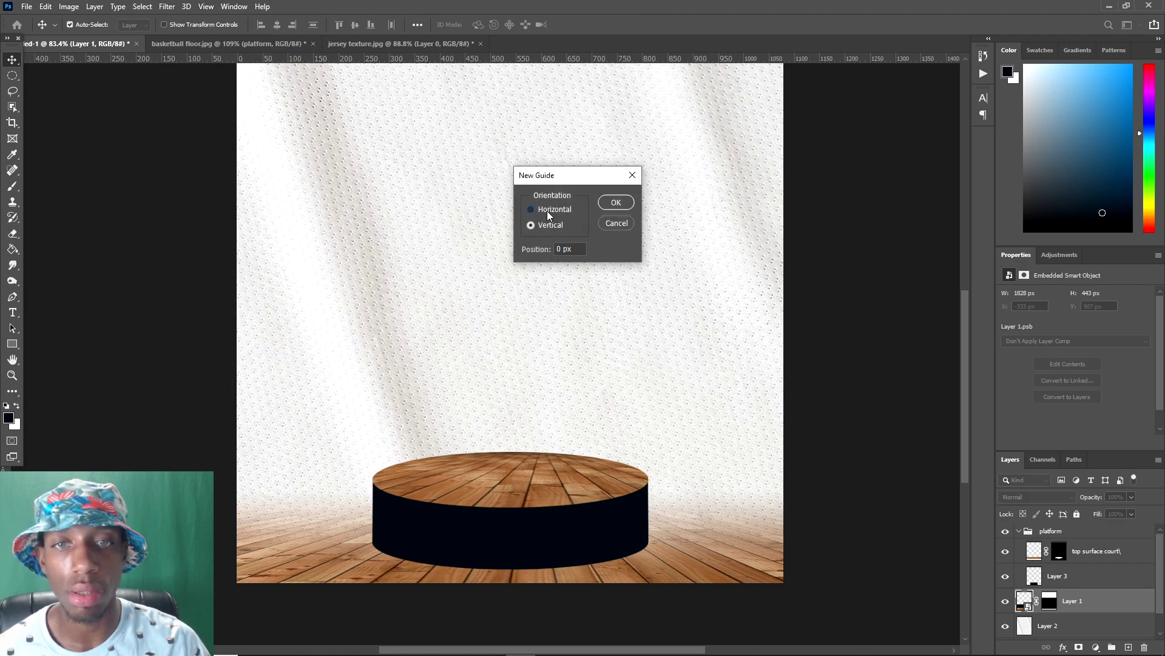
click(616, 203)
scroll(371, 107, down, 3)
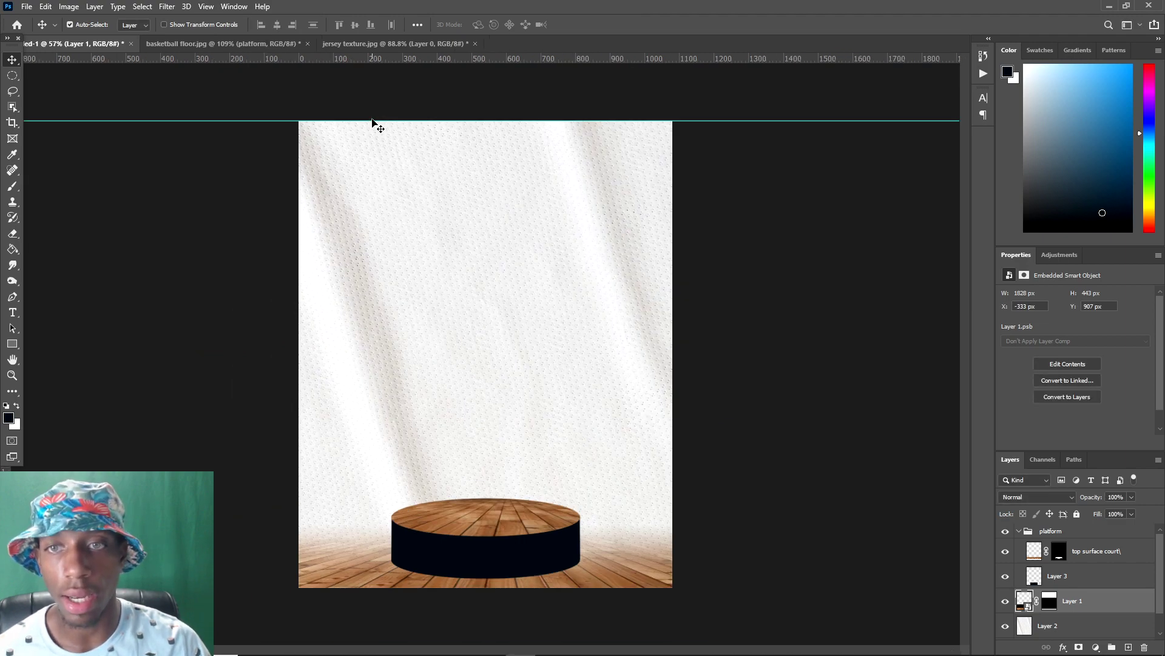
drag(376, 122, 456, 536)
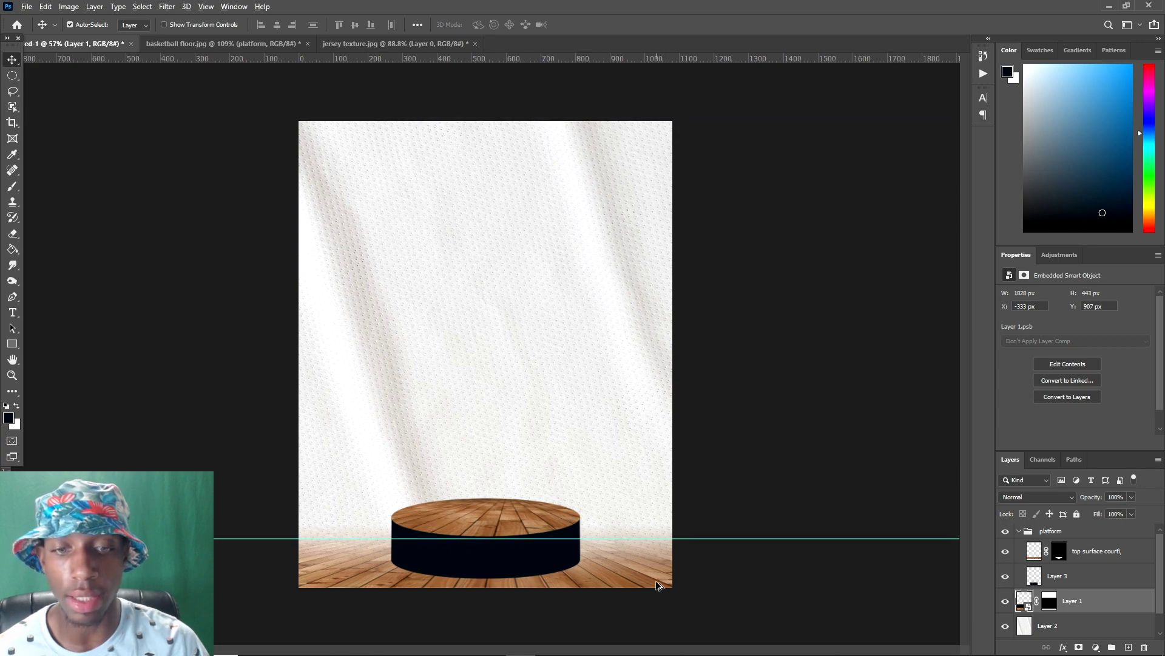
scroll(664, 582, up, 4)
drag(631, 524, 625, 541)
scroll(348, 528, down, 3)
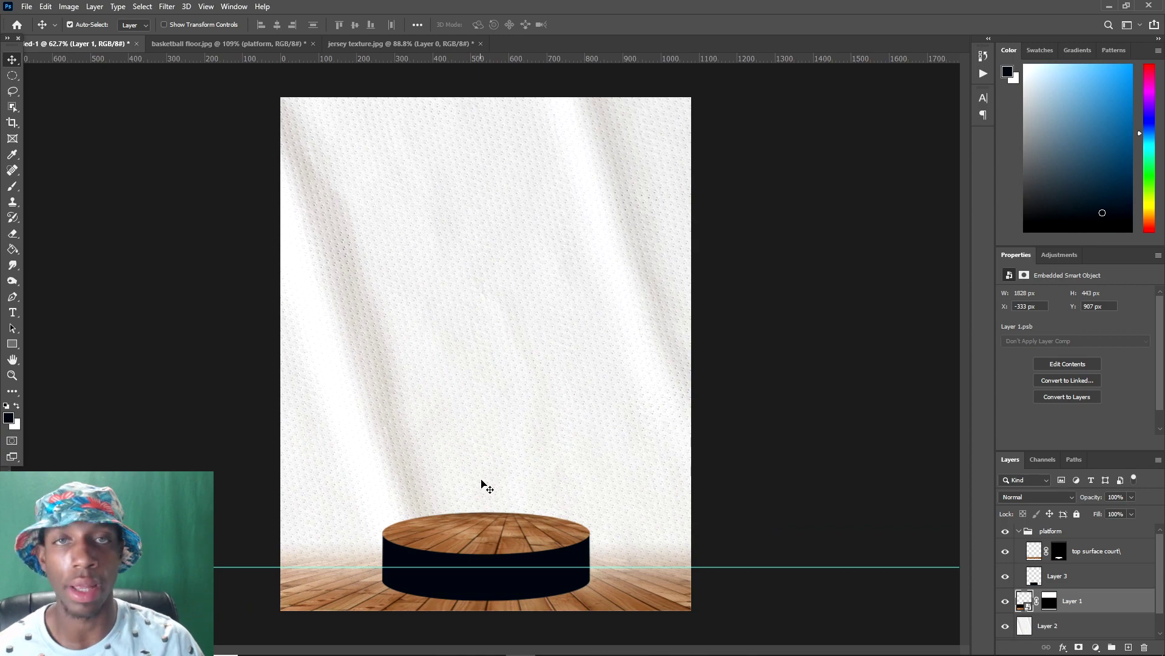
- Select Layer 3, the dark side of the platform
scroll(447, 580, up, 1)
scroll(659, 574, down, 2)
scroll(512, 542, up, 1)
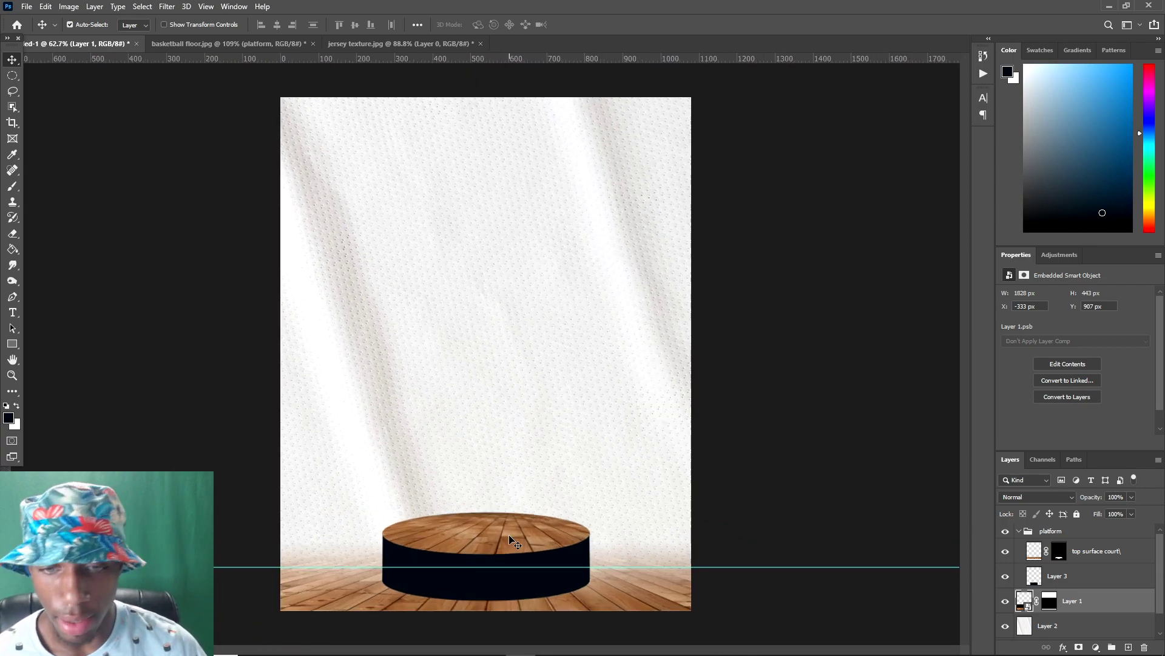
scroll(513, 542, up, 1)
click(457, 612)
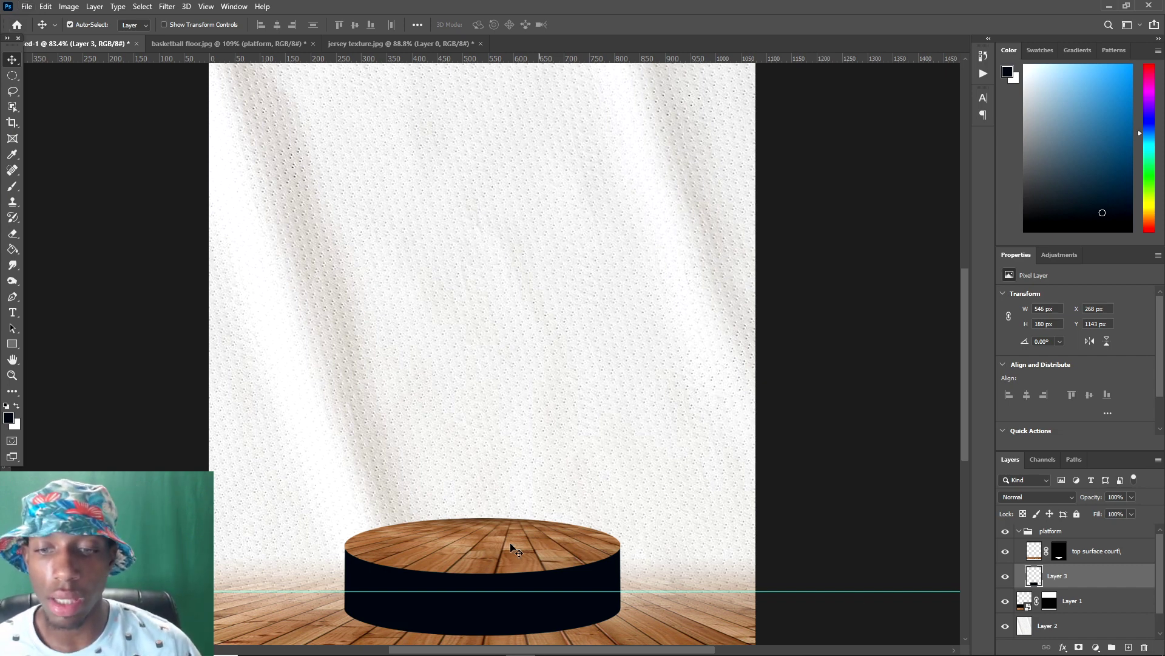
- Open gold silky texture from the effects folder and unlock its background layer
click(27, 8)
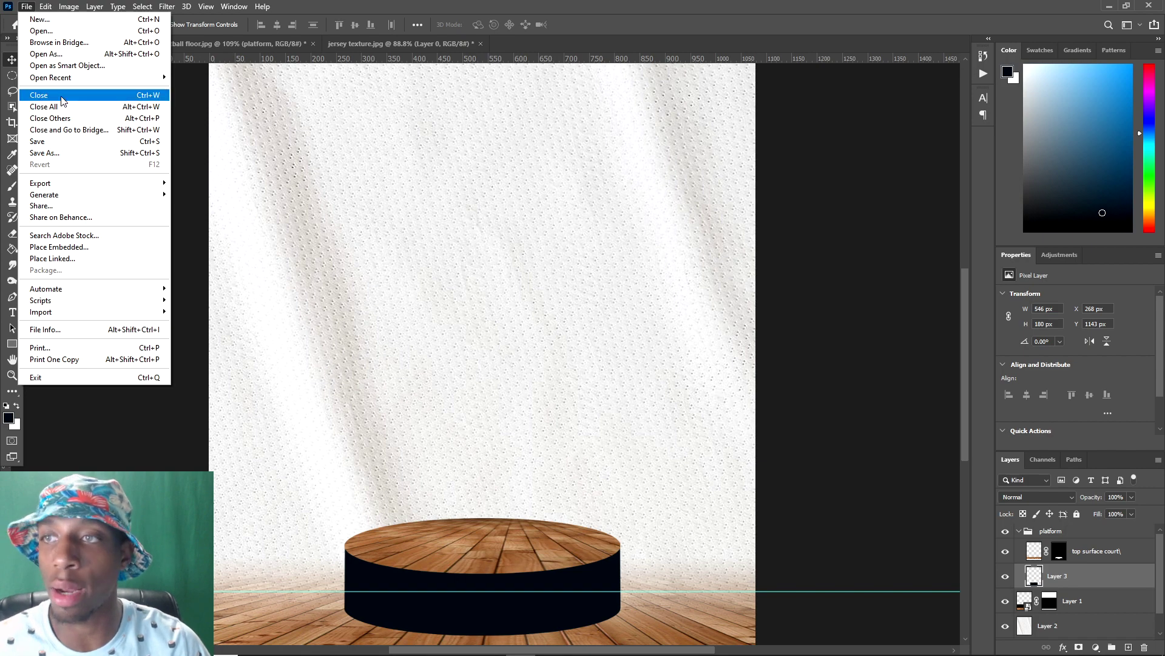
click(74, 31)
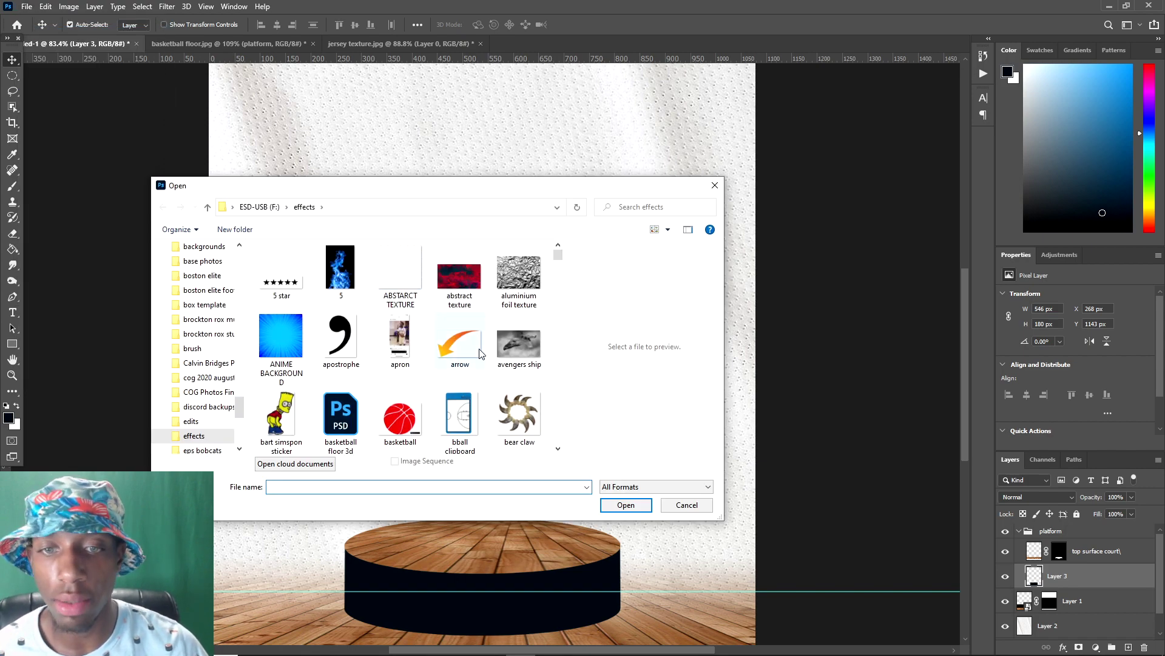
scroll(490, 306, down, 5)
scroll(491, 305, down, 5)
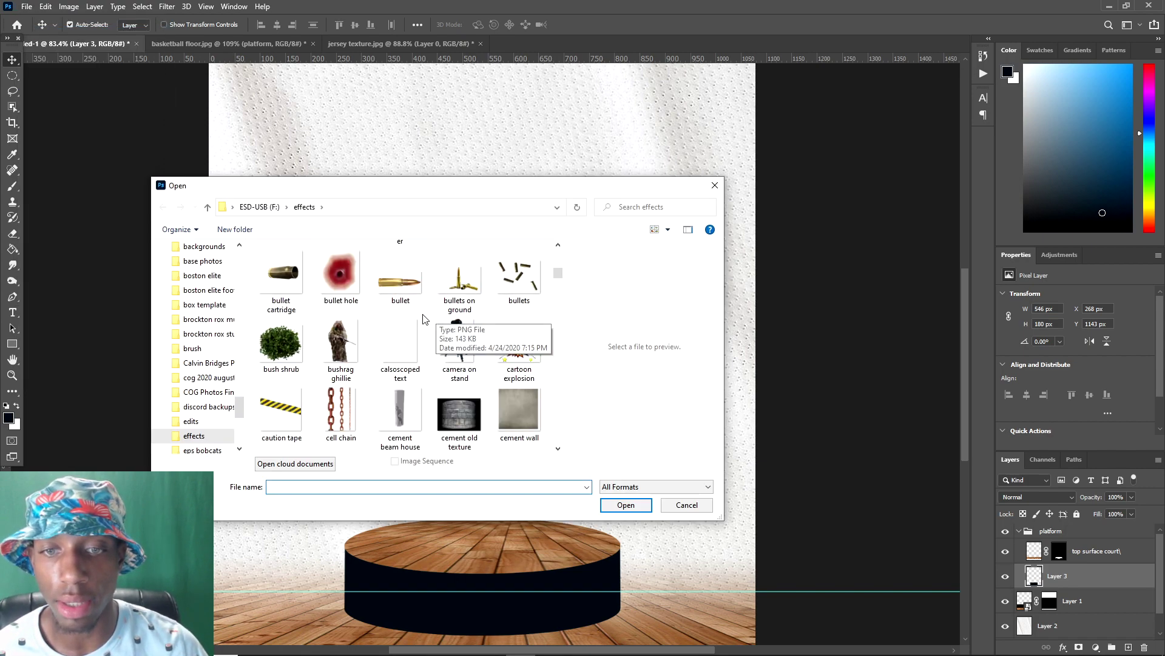
scroll(406, 340, down, 10)
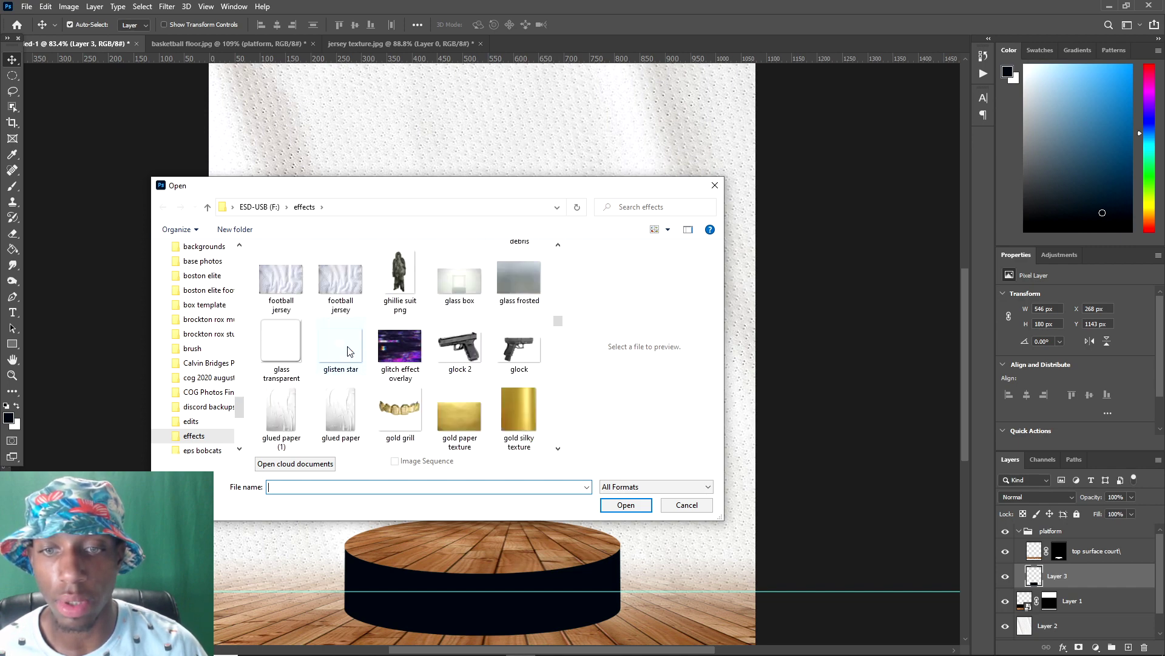
scroll(511, 328, down, 1)
scroll(511, 336, down, 1)
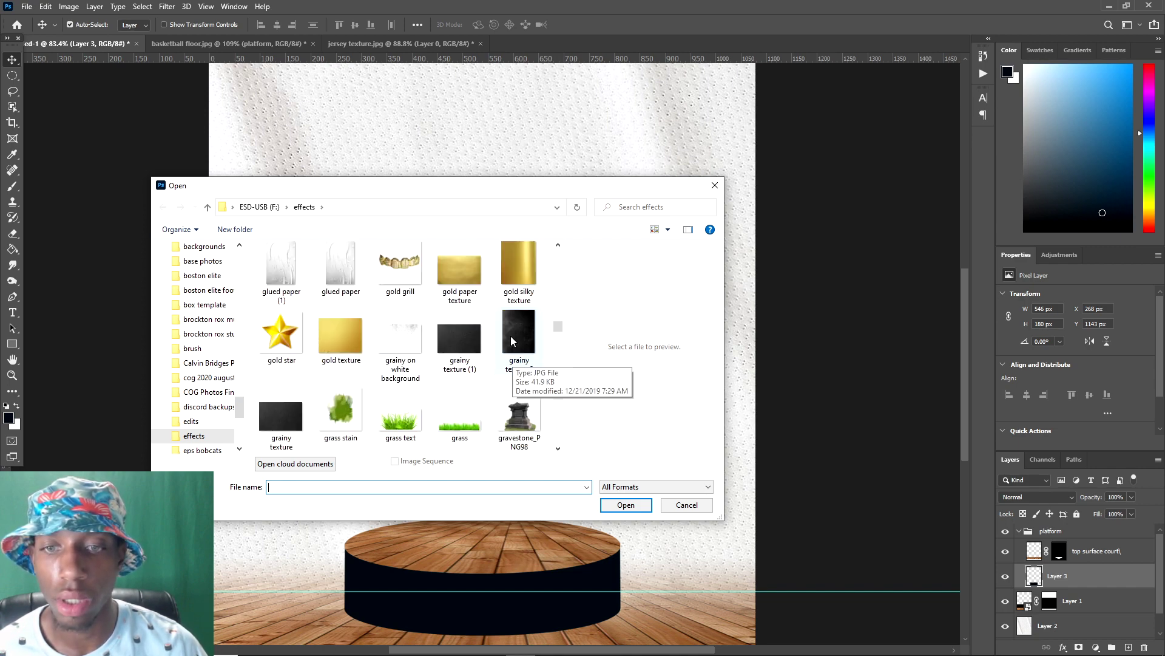
scroll(511, 336, down, 2)
scroll(511, 336, up, 2)
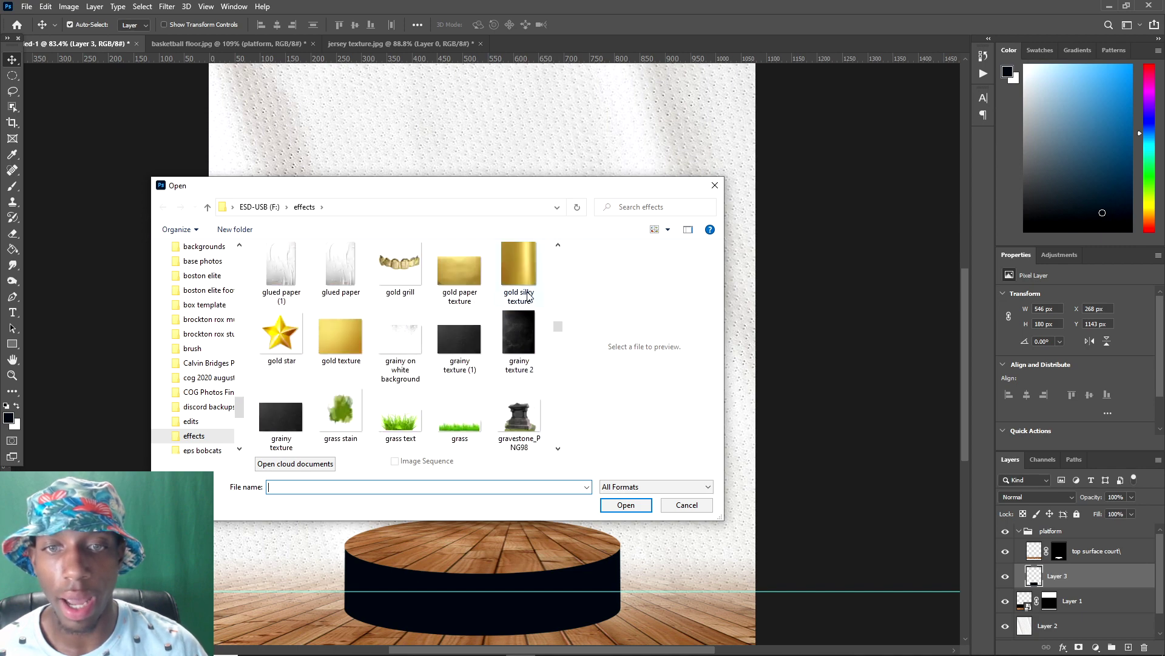
click(527, 278)
double_click(526, 278)
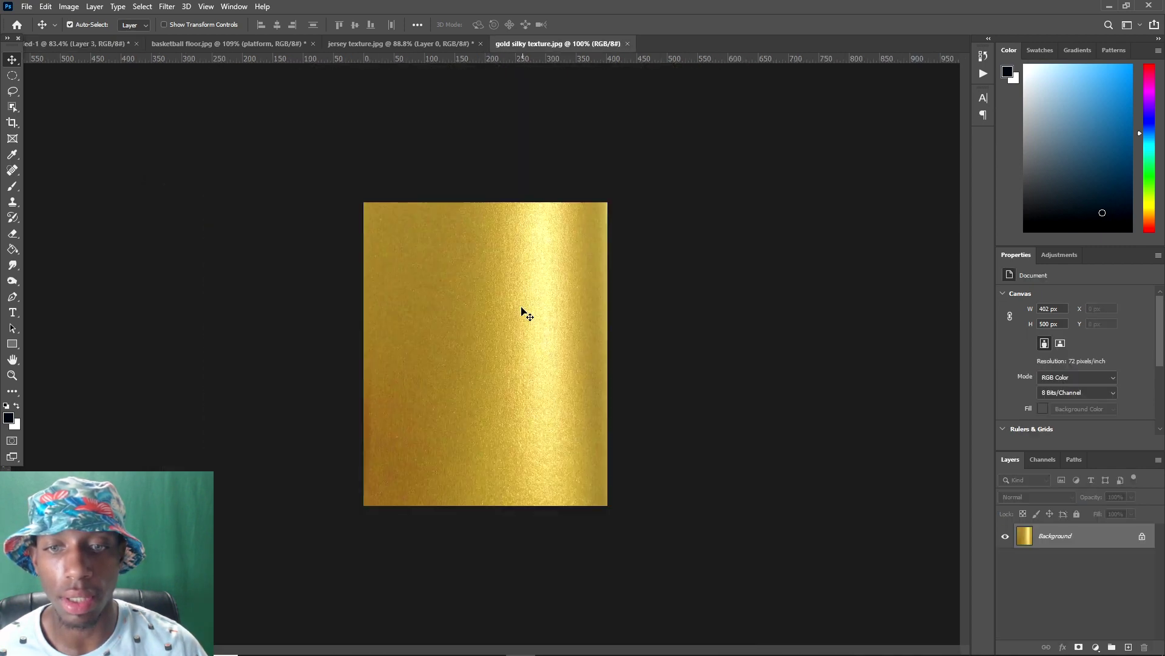
click(1141, 537)
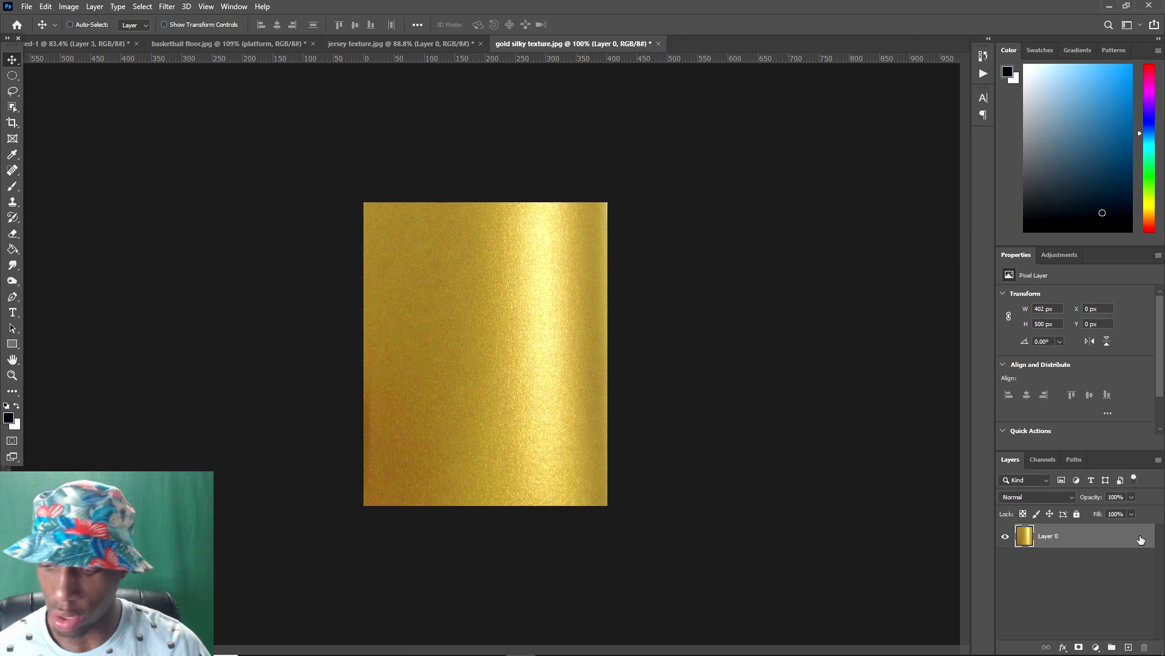
click(187, 42)
click(72, 45)
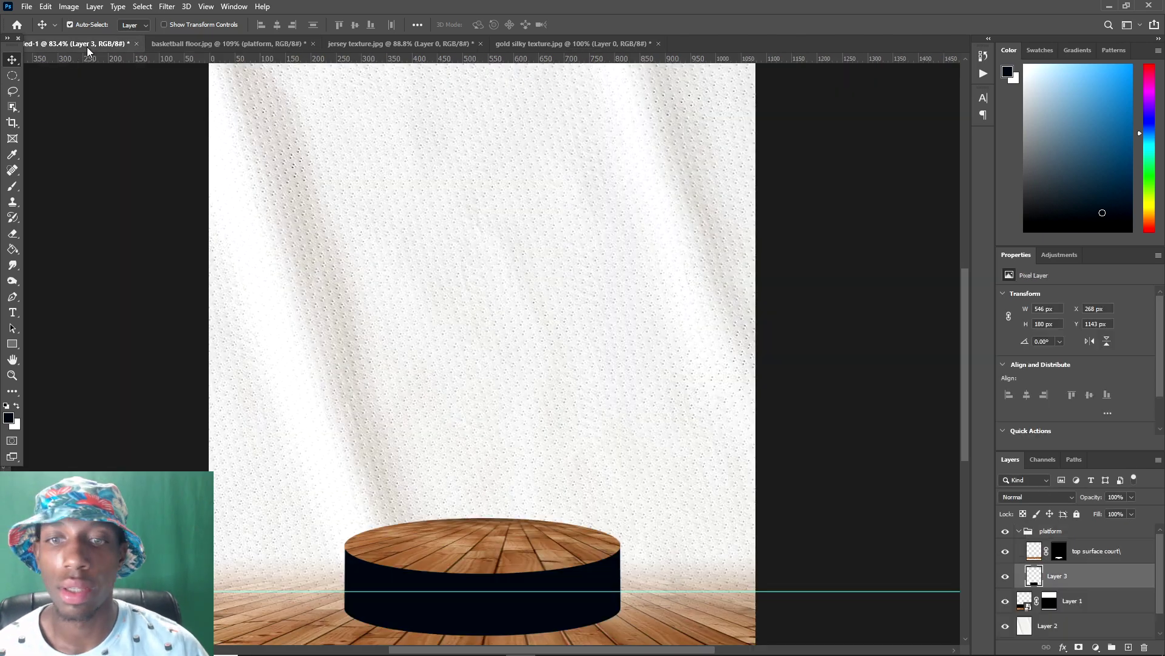
scroll(649, 518, up, 2)
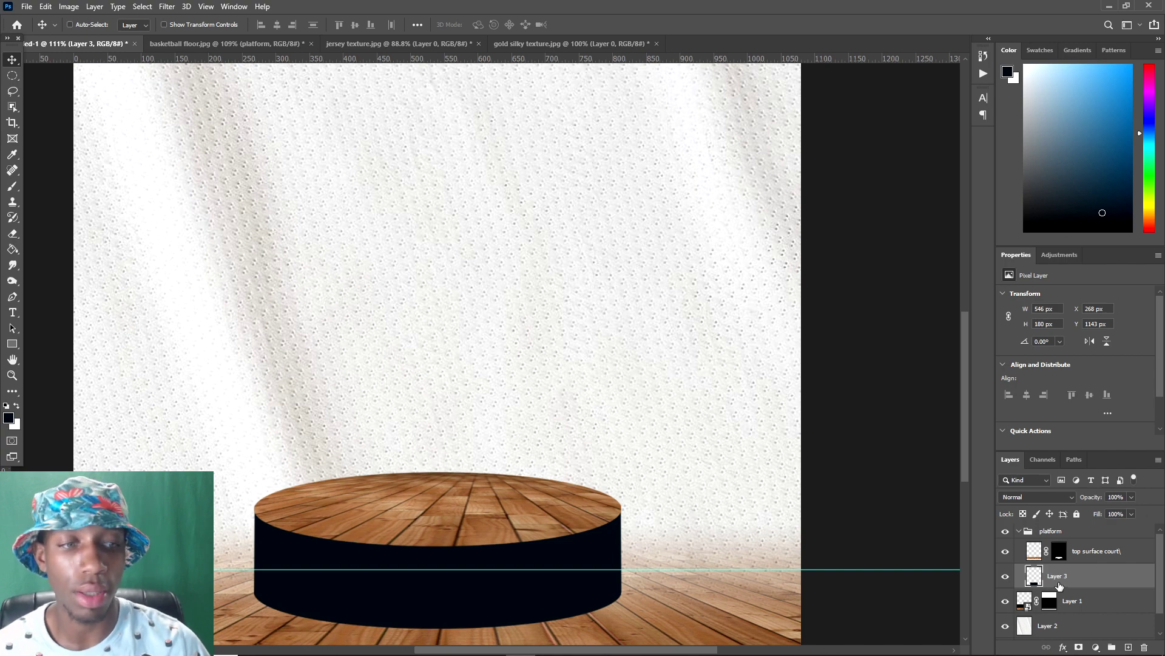
key(ctrl)
key(ctrl+v)
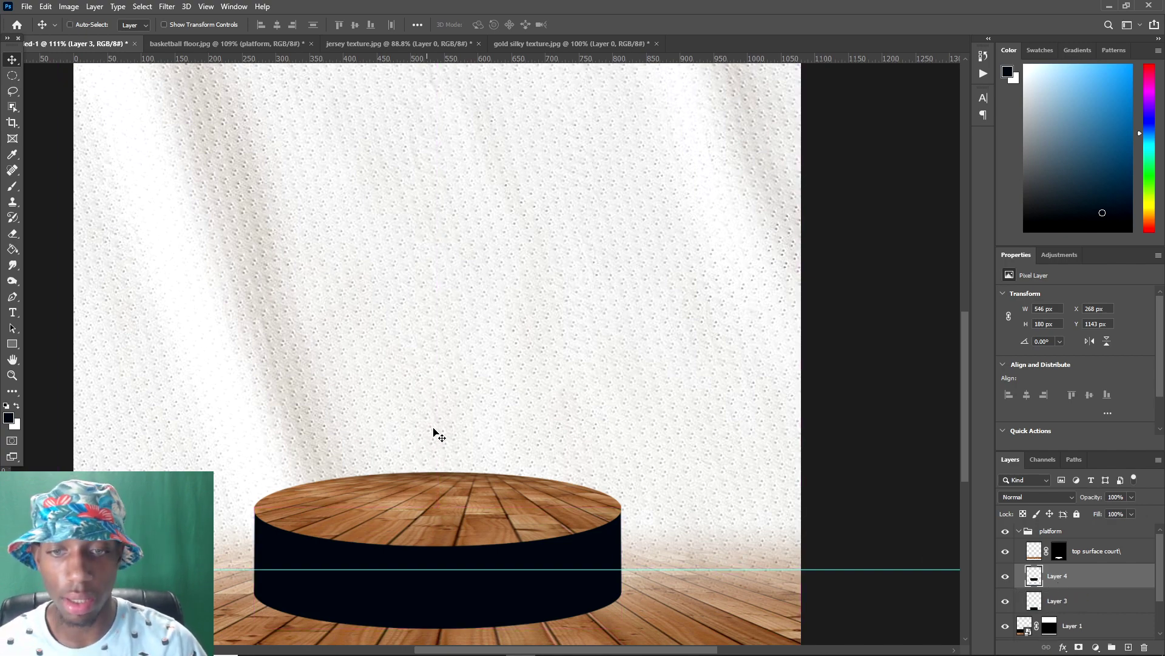
key(ctrl+z)
- Copy the gold silky texture layer into the platform document directly above Layer 3 and move it above the middle of the platform
drag(542, 6, 1052, 536)
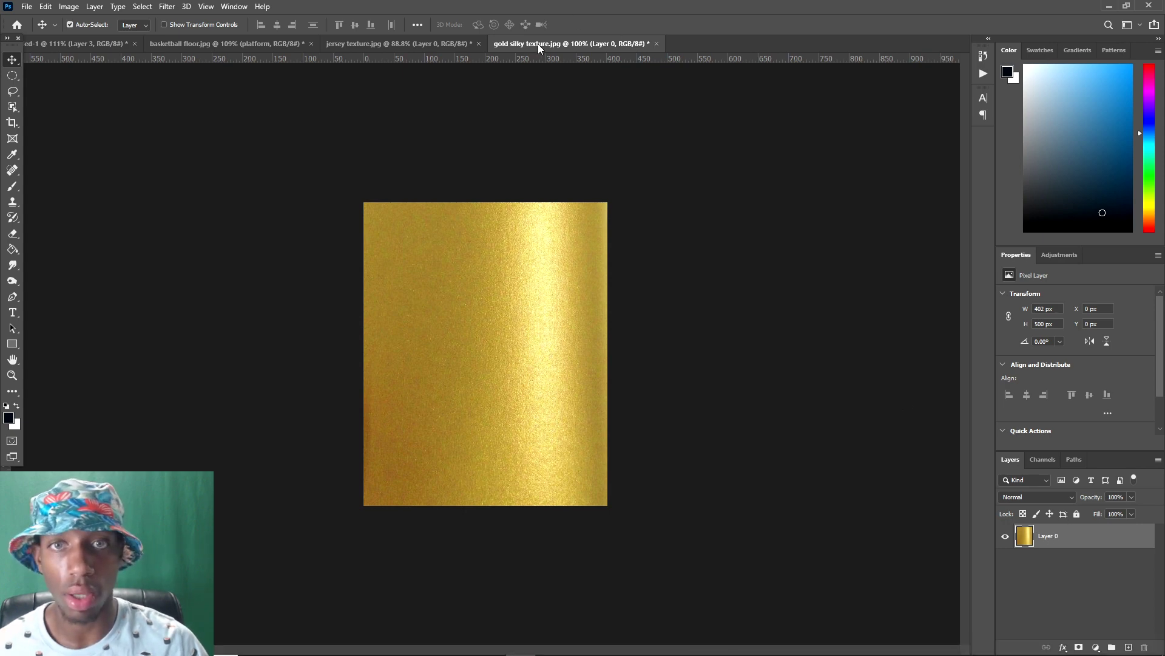
drag(538, 44, 583, 263)
drag(1064, 536, 207, 386)
drag(668, 216, 631, 41)
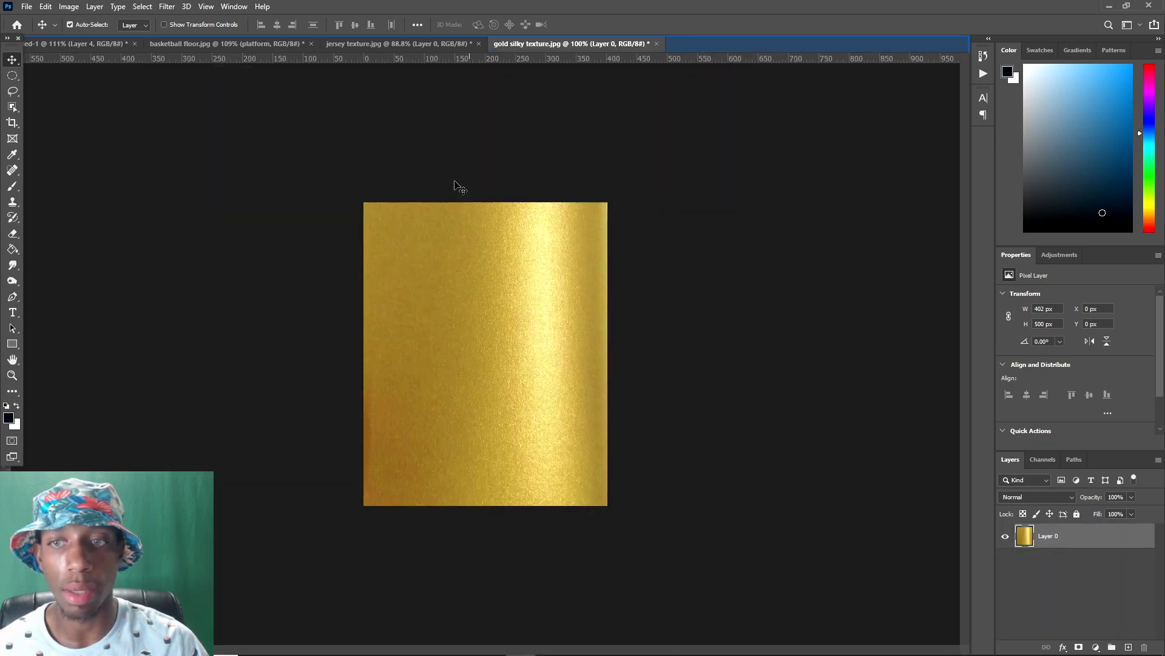
click(86, 41)
scroll(354, 378, down, 4)
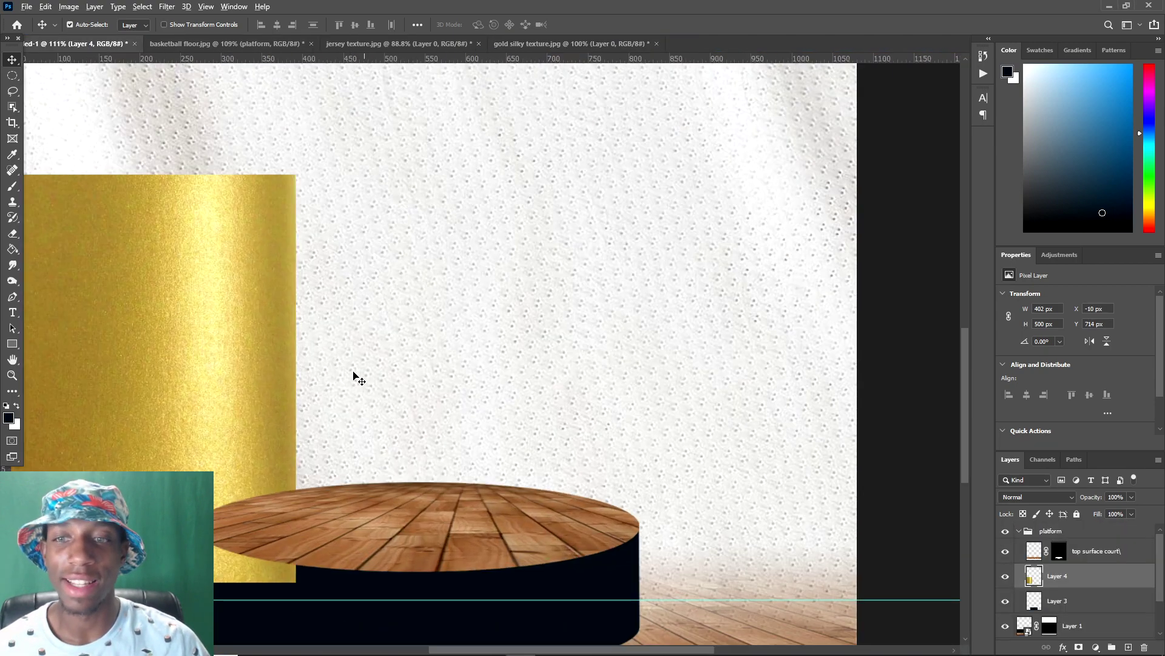
drag(214, 320, 403, 294)
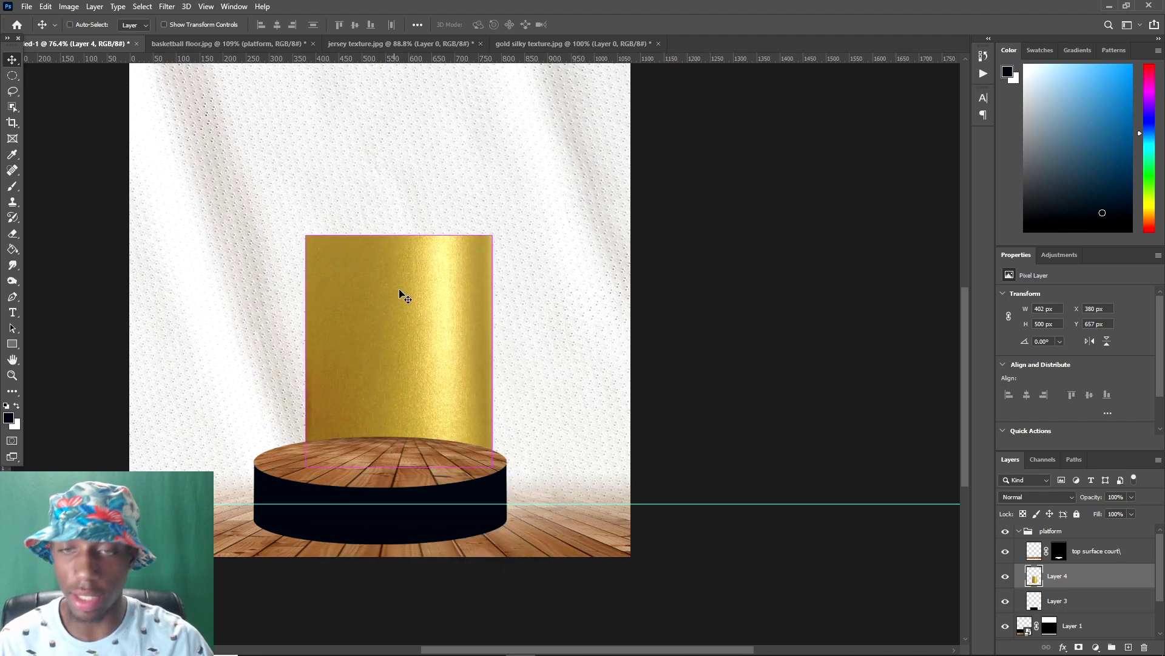
- Rotate the gold texture -90°, stretch it to 126% height and place it over the platform's side, about 630 x 402 px
key(ctrl+t)
drag(564, 200, 286, 252)
drag(438, 351, 436, 526)
drag(266, 530, 223, 526)
drag(495, 525, 479, 542)
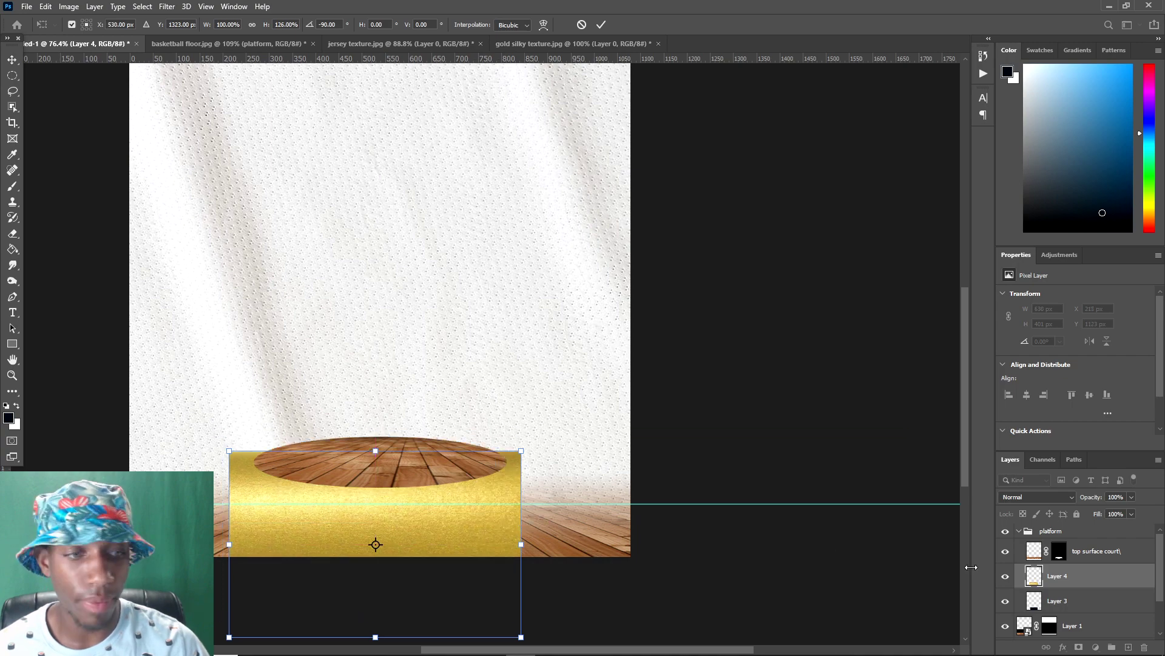
key(Return)
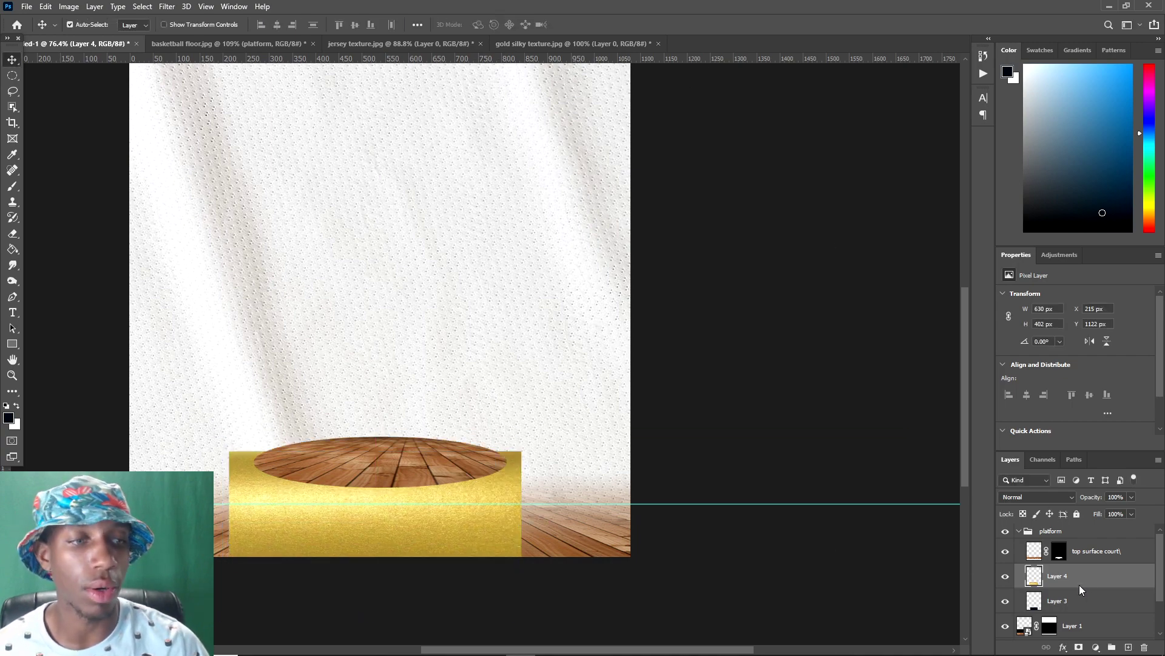
- Clip the gold texture, Layer 4, to Layer 3 and shift it down to Y 1143 px
right_click(1080, 586)
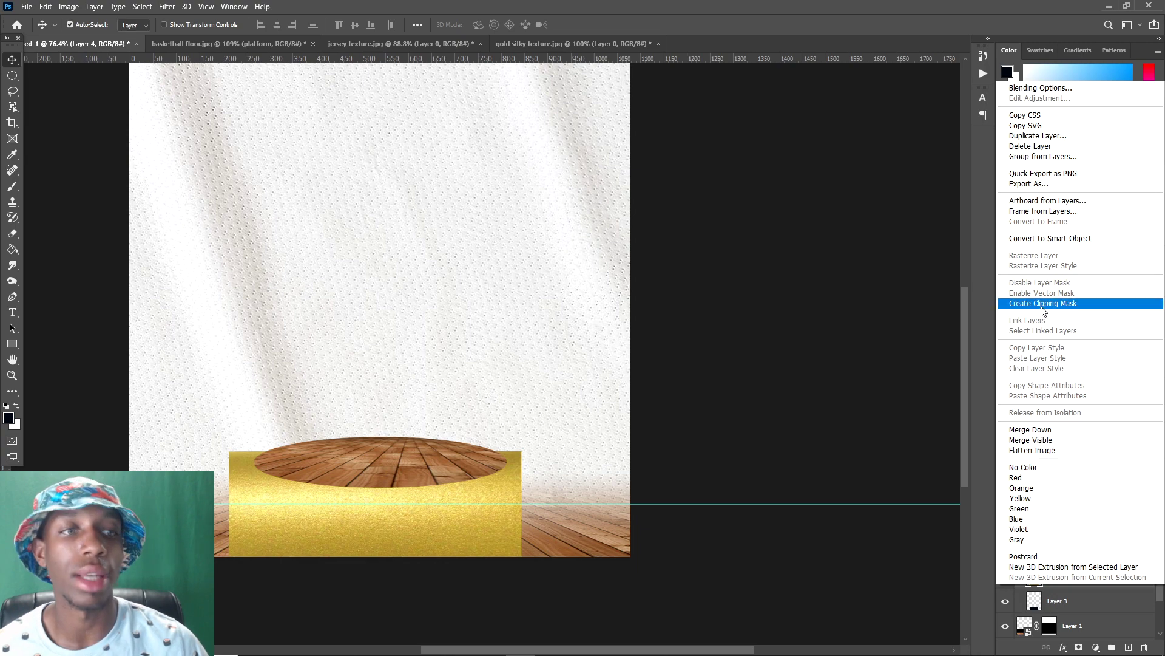
click(976, 443)
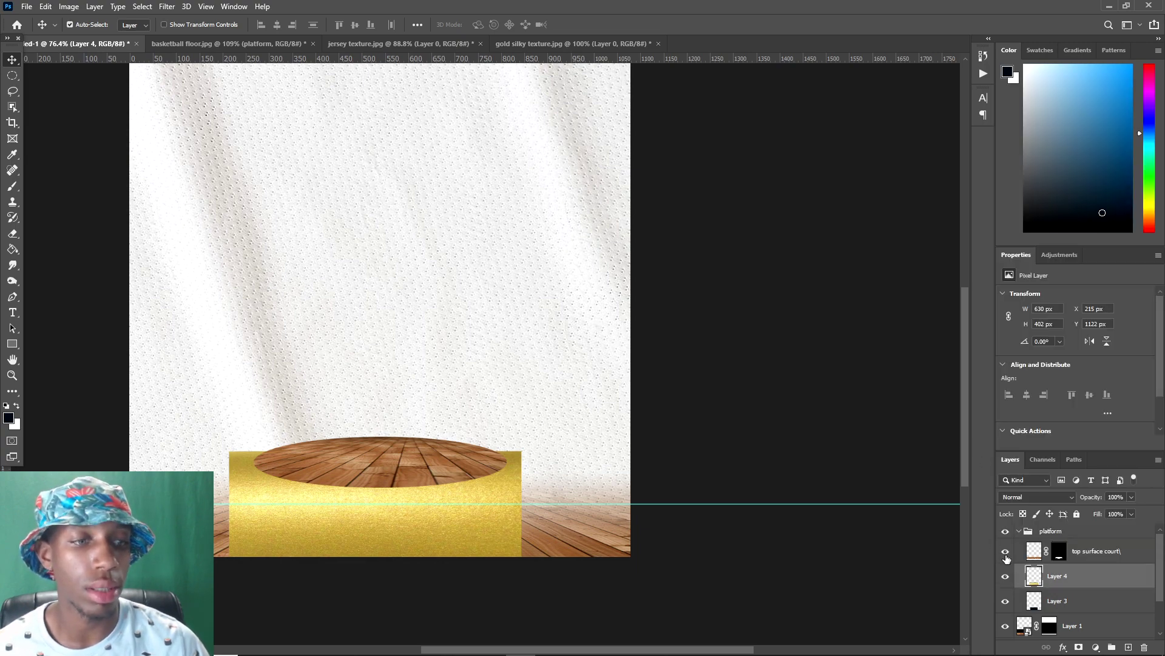
alt+click(1054, 584)
scroll(406, 393, up, 5)
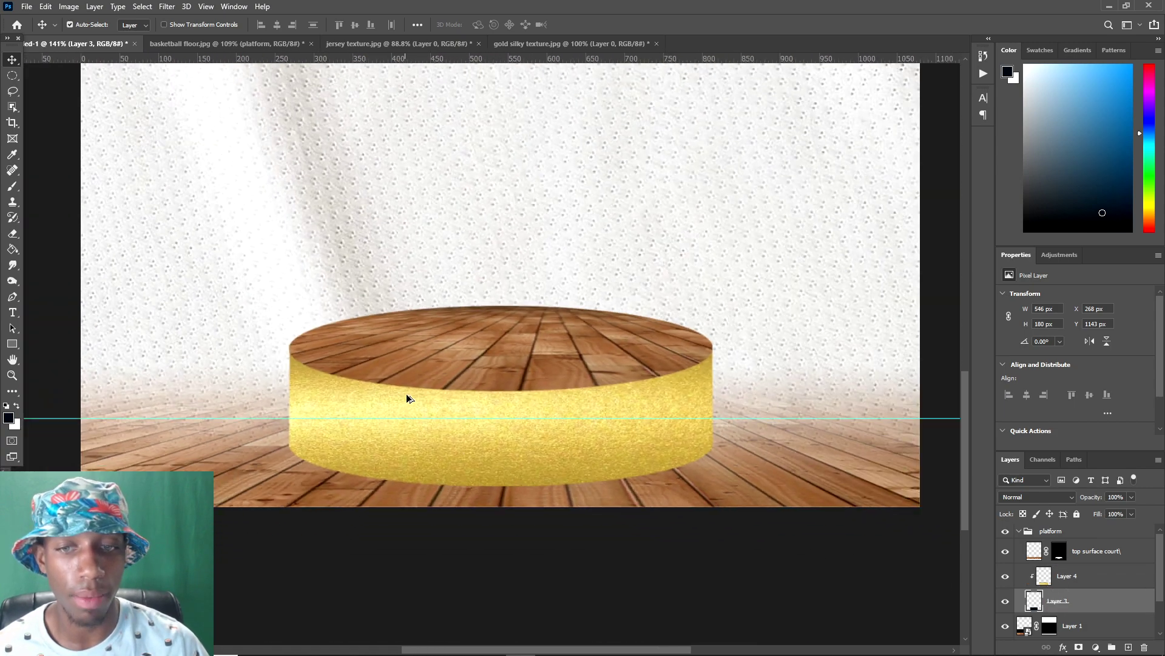
click(495, 468)
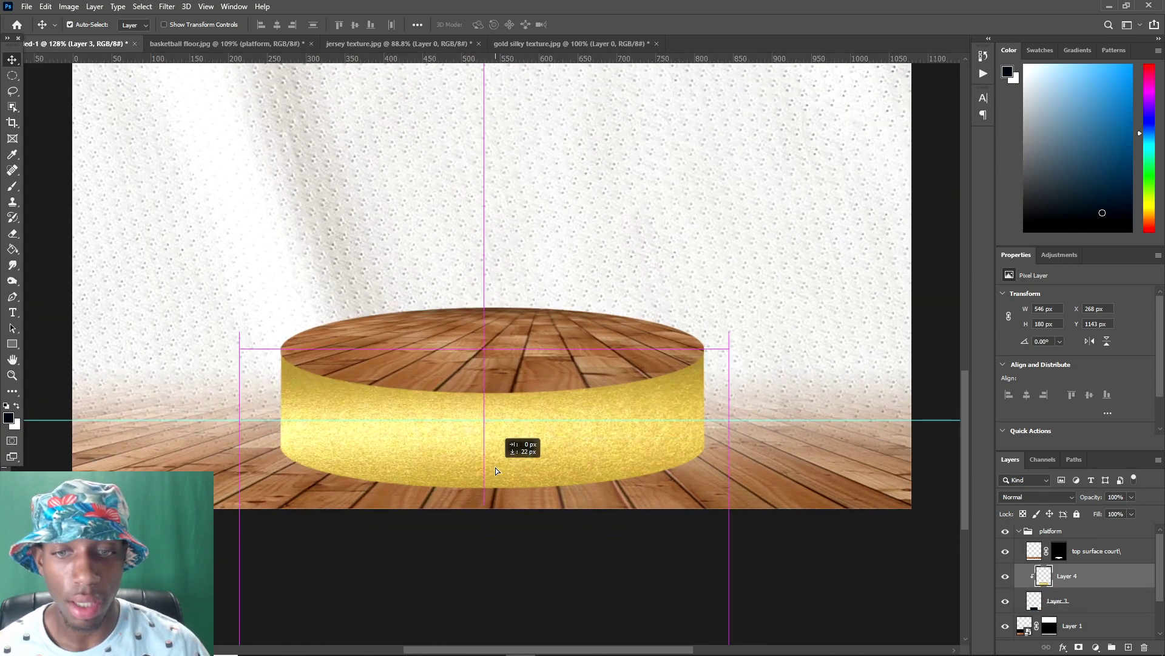
- Add a Hue/Saturation adjustment with saturation -100 above Layer 4 and clip it to the platform's side
click(1091, 646)
click(1093, 527)
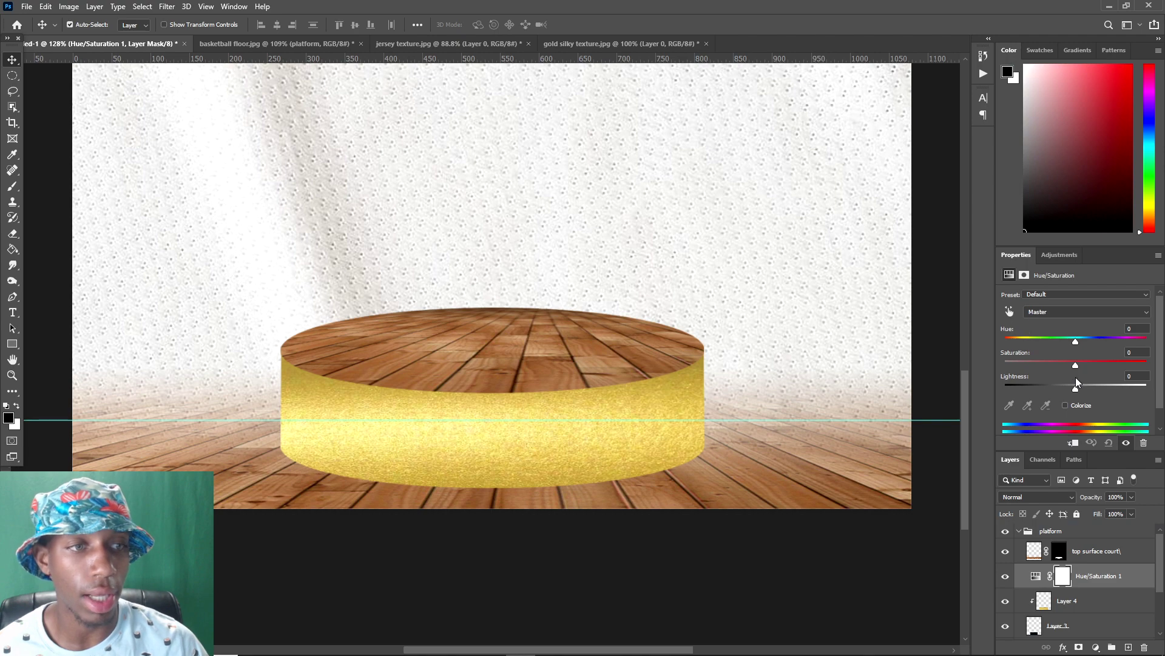
drag(1075, 365, 968, 365)
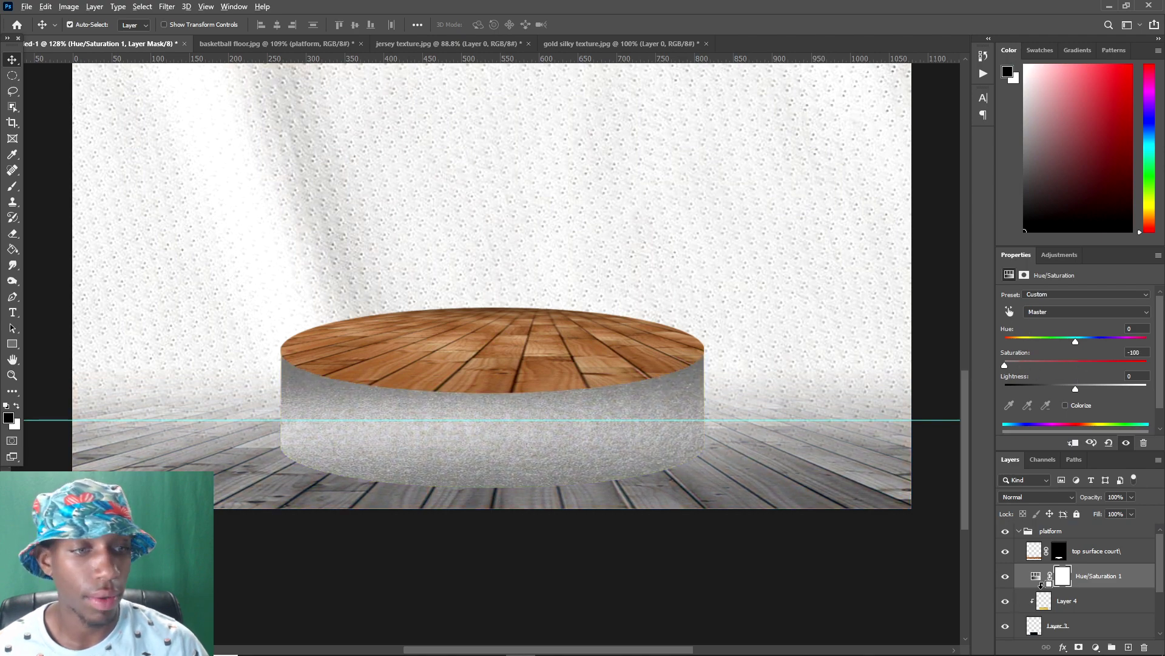
alt+click(1097, 585)
scroll(391, 409, down, 1)
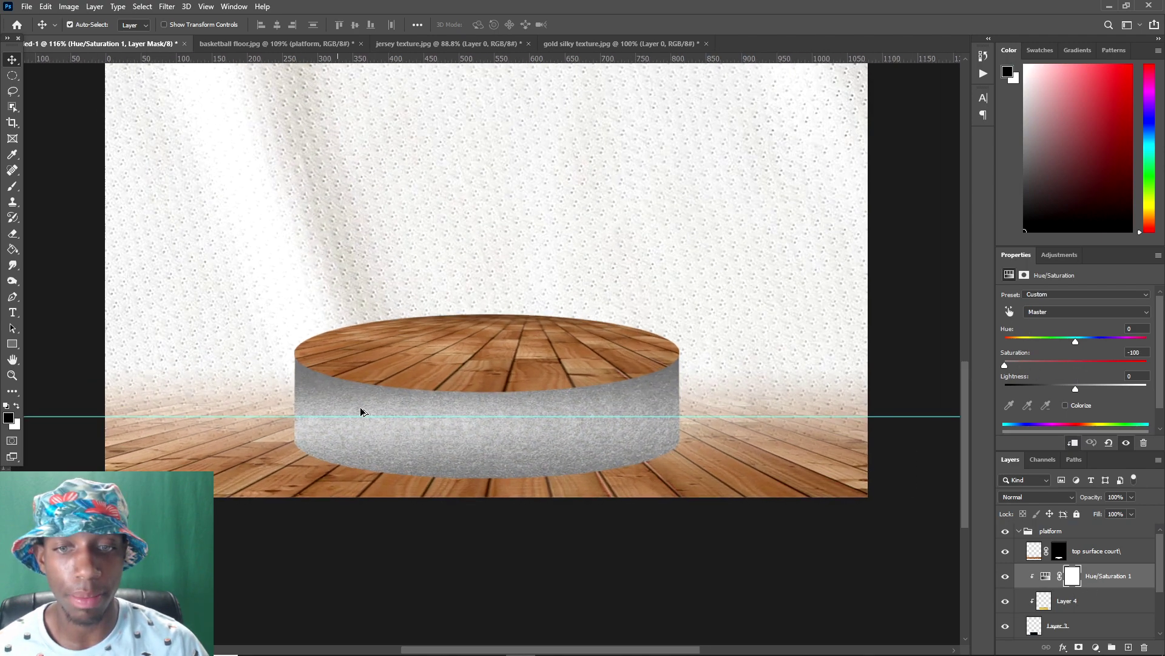
- Add a monochrome Channel Mixer adjustment directly above Layer 4, with red at -27% and constant at -5%
click(1091, 598)
click(1096, 647)
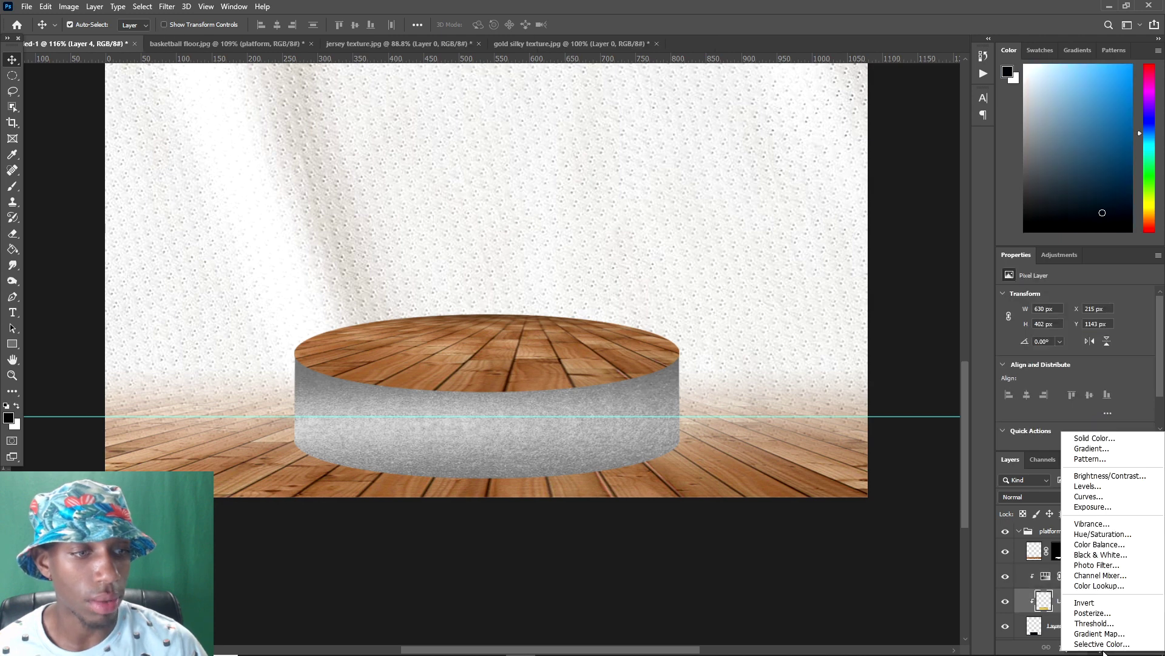
click(1096, 575)
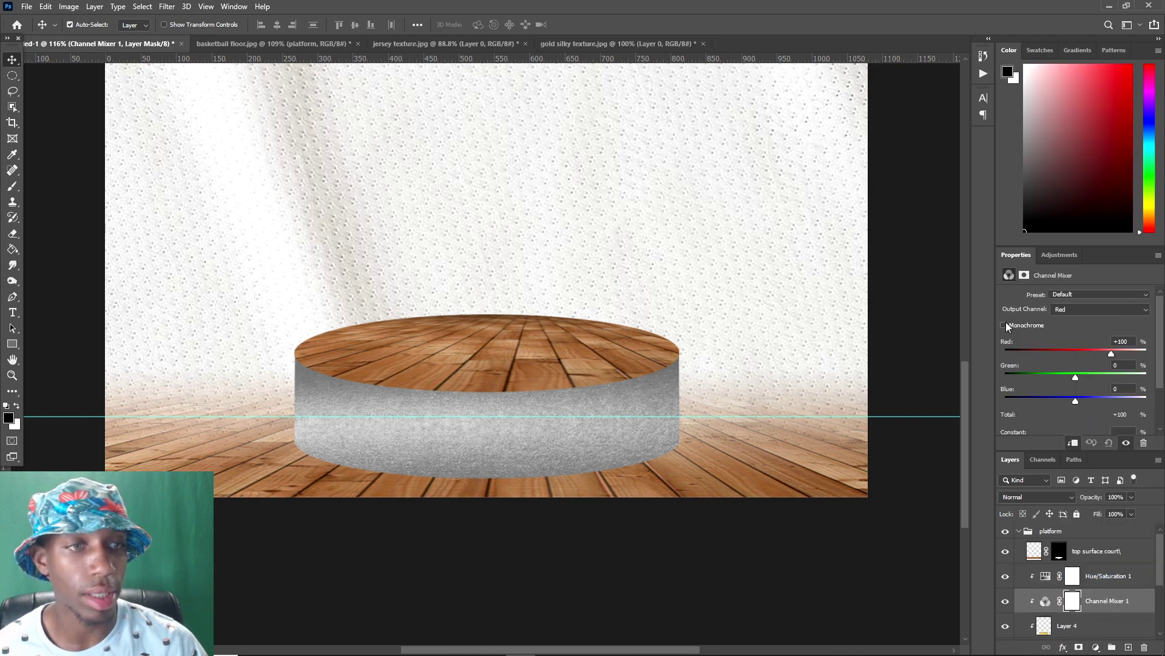
click(1004, 325)
drag(1091, 354, 1065, 352)
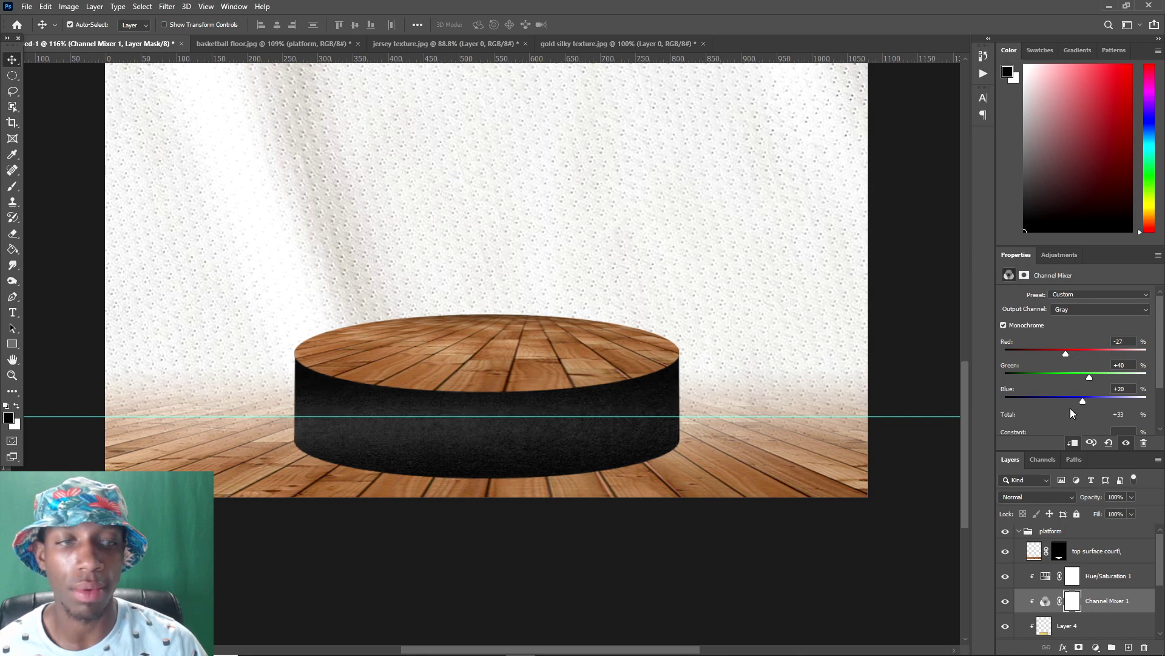
scroll(1071, 418, down, 1)
drag(1075, 422, 1073, 421)
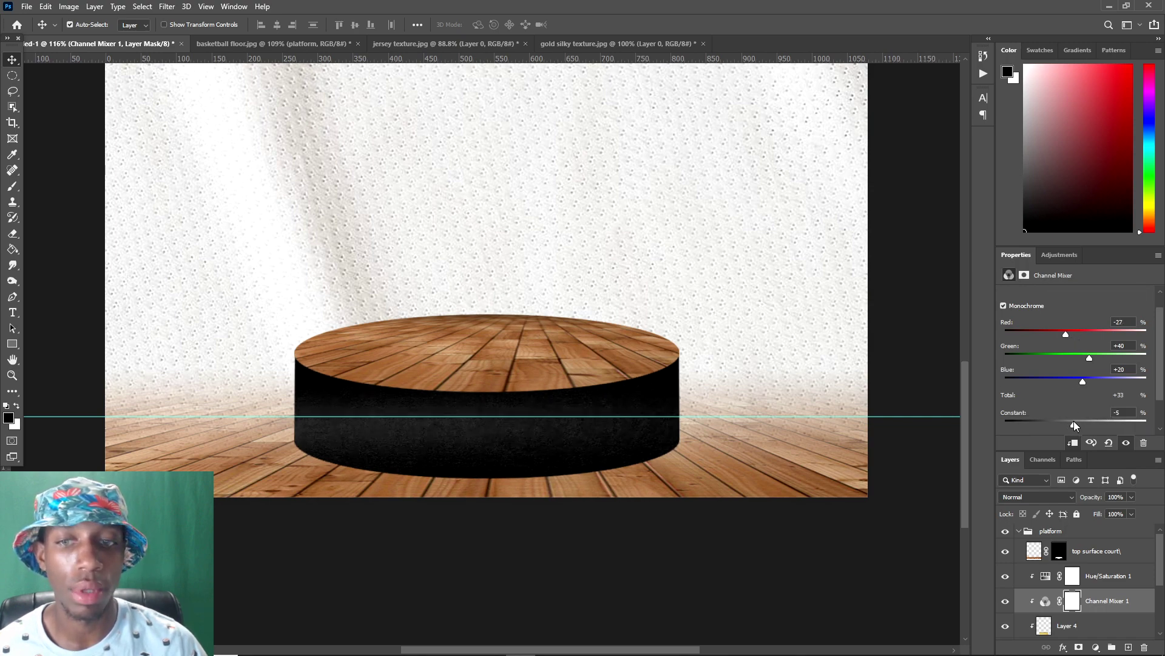
- Examine the platform's darkened side up close and in full view, toggling Layer 4 off and on to check its texture
key(ctrl+0)
scroll(298, 380, up, 3)
scroll(546, 528, down, 2)
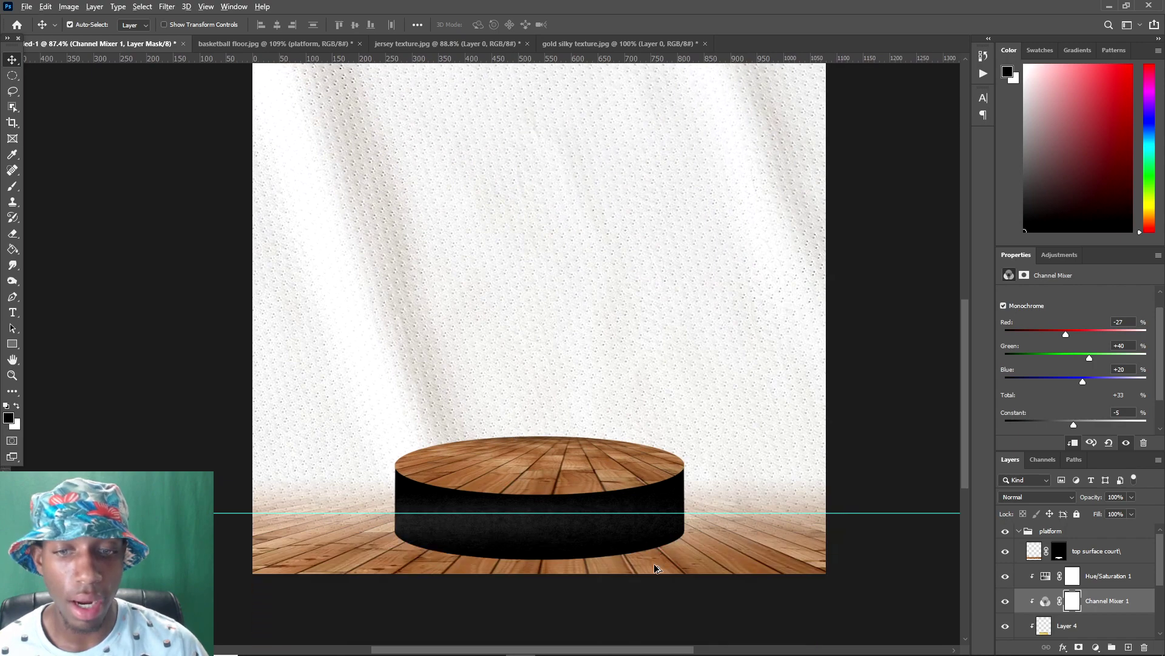
scroll(656, 570, up, 7)
drag(335, 509, 414, 492)
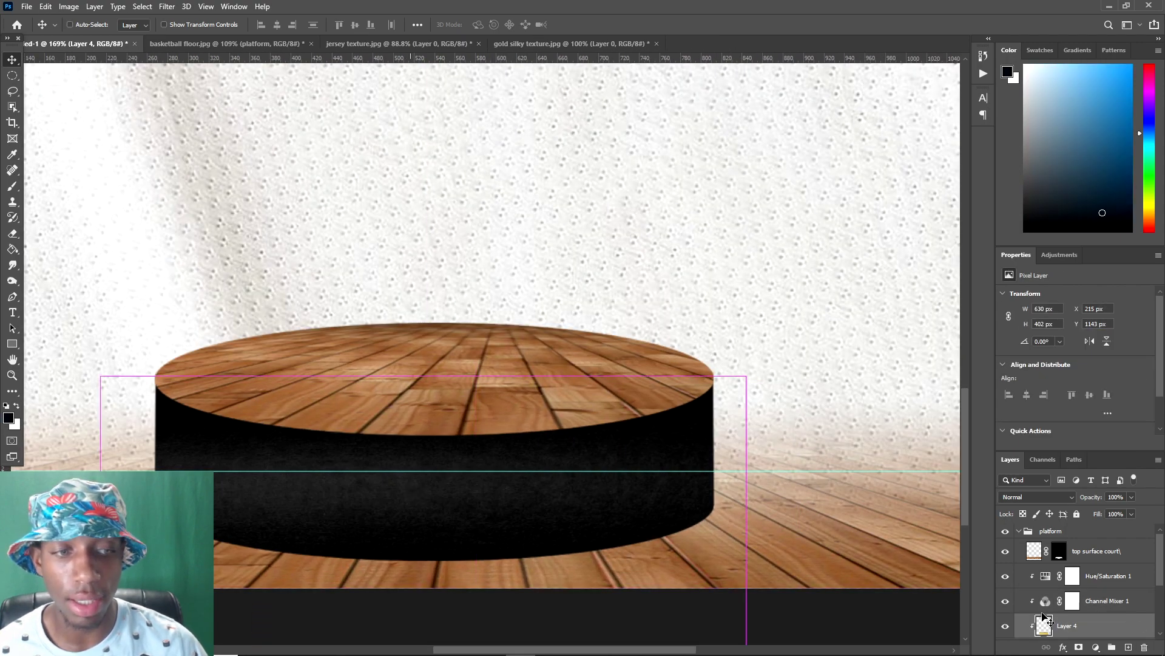
key(ctrl+0)
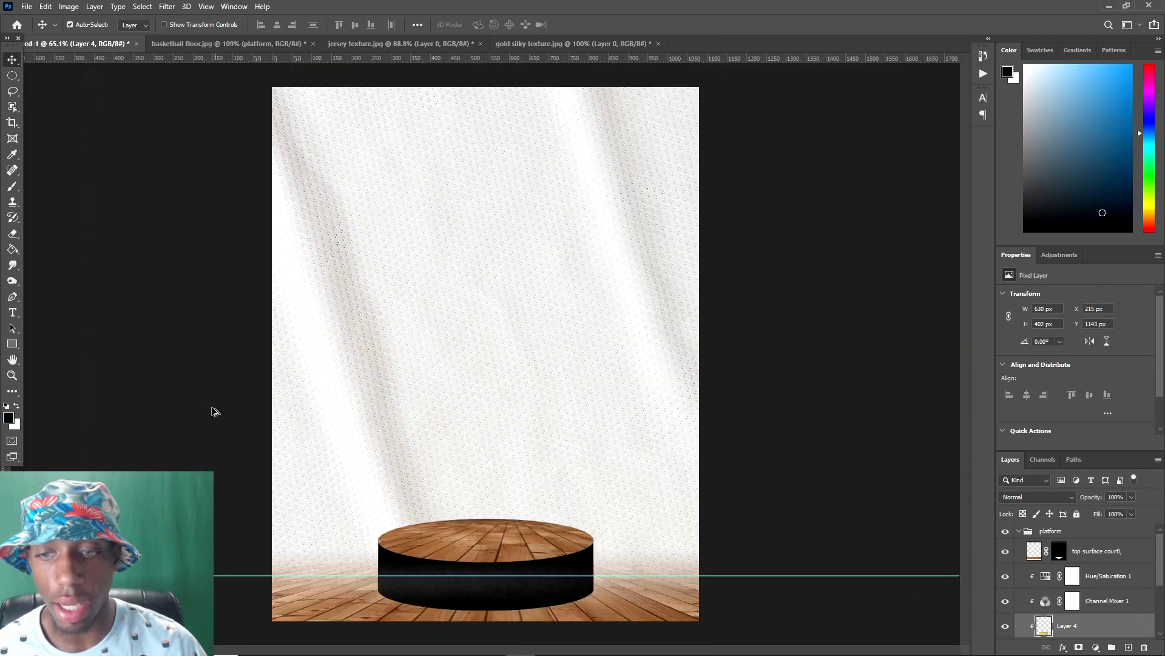
scroll(215, 412, down, 2)
scroll(472, 508, up, 5)
scroll(476, 521, down, 2)
scroll(472, 530, up, 3)
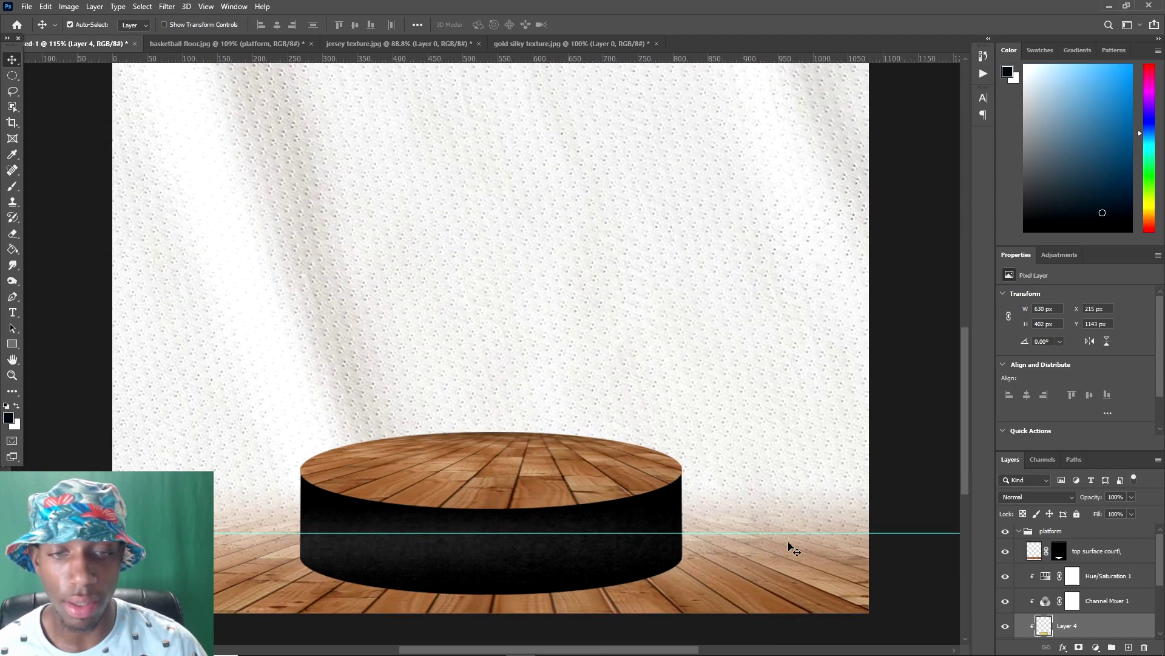
click(1006, 624)
click(1006, 624)
scroll(339, 515, up, 1)
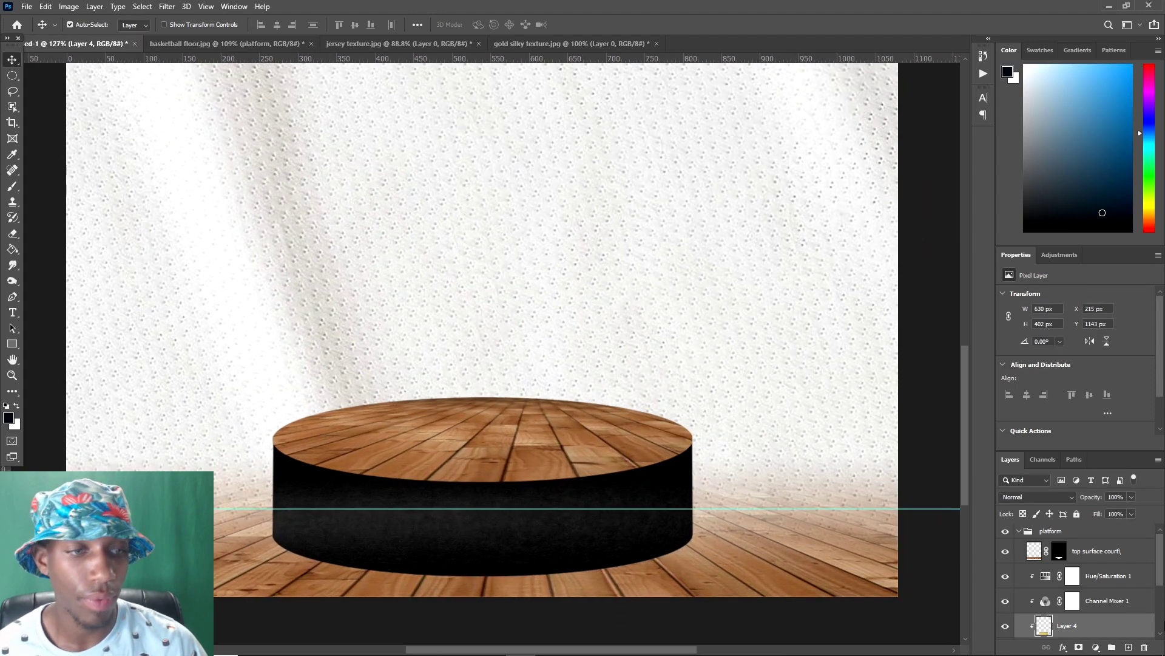
- Add a new empty layer directly above the jersey texture layer, Layer 2
click(1095, 577)
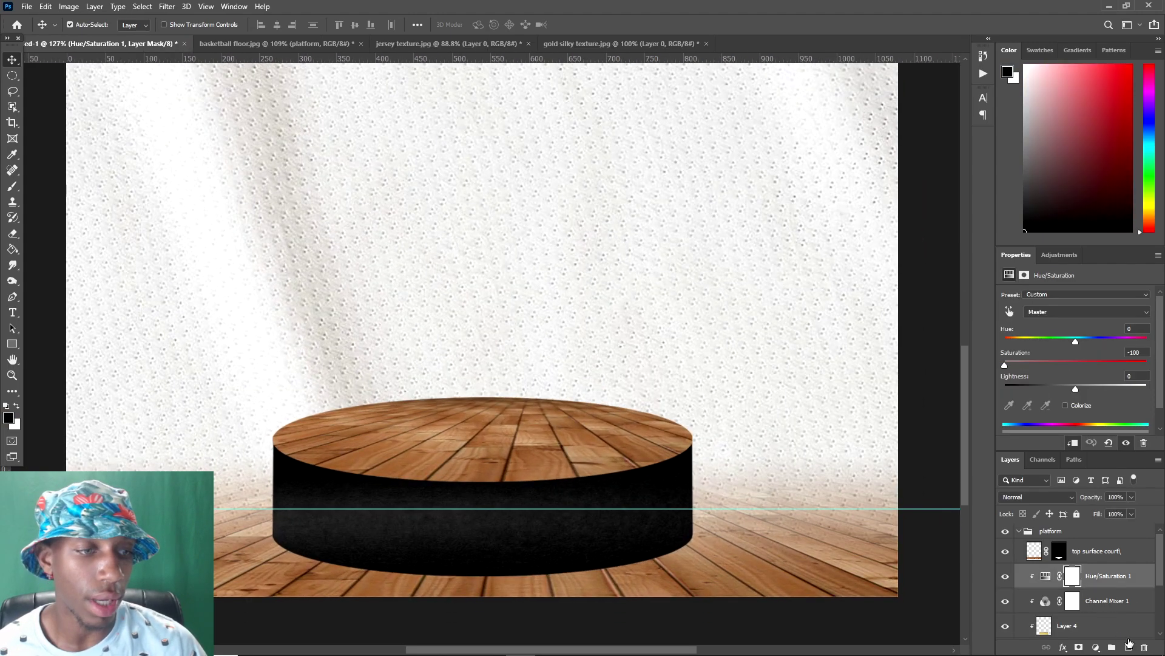
scroll(305, 327, down, 4)
scroll(510, 420, up, 2)
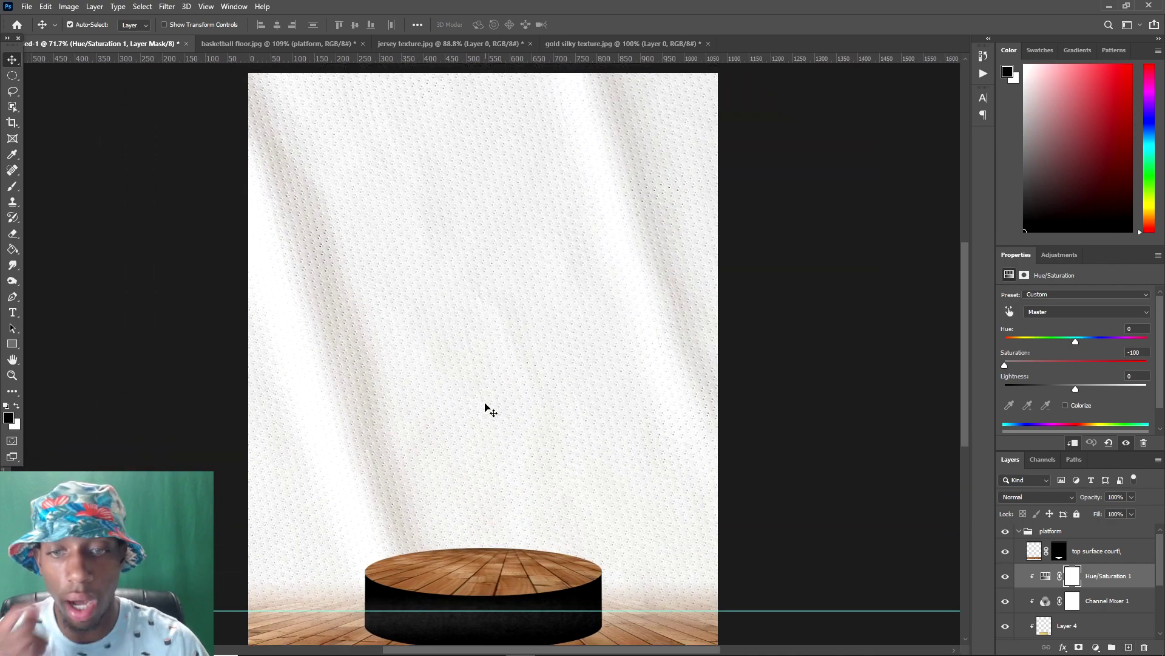
scroll(476, 391, down, 2)
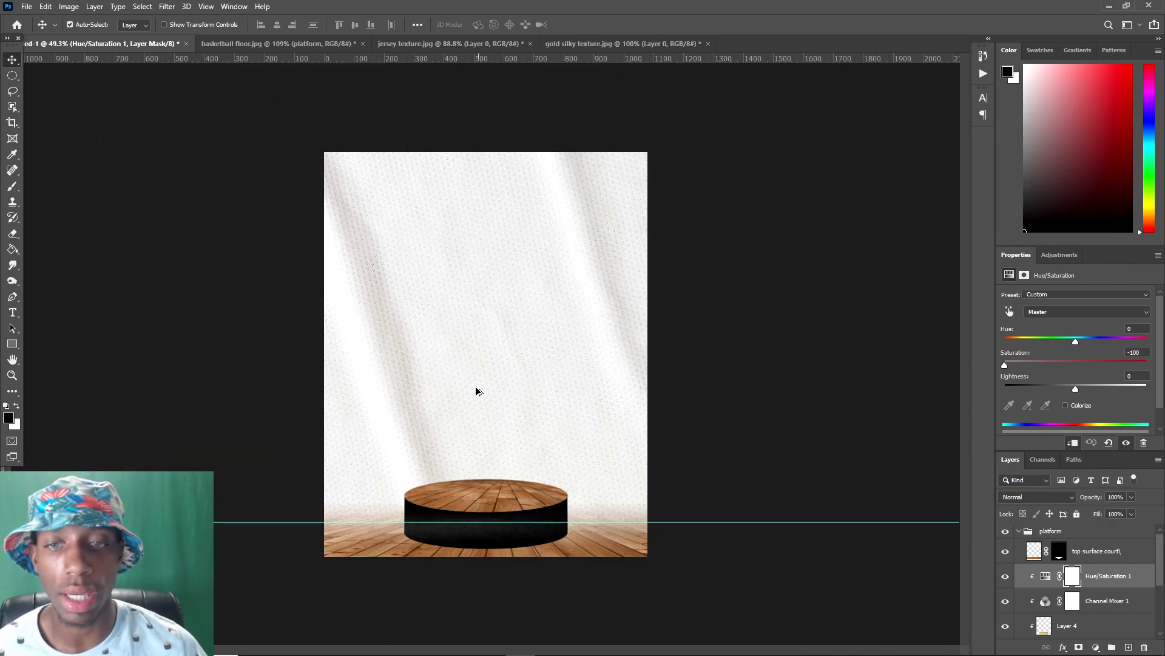
scroll(532, 286, up, 1)
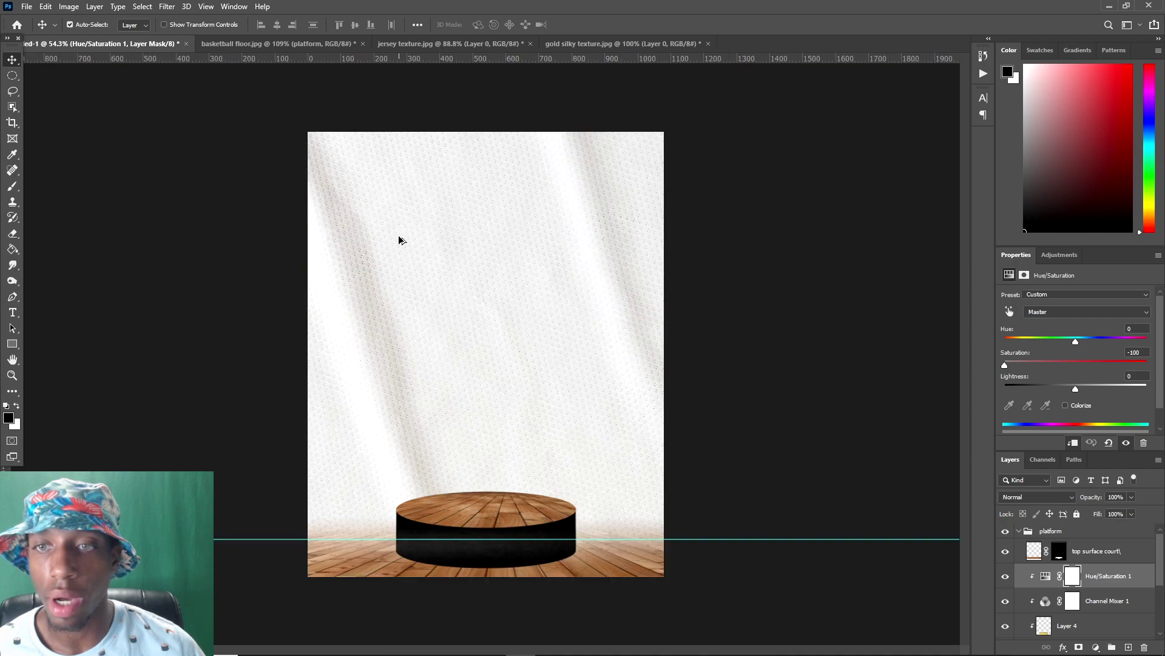
click(369, 167)
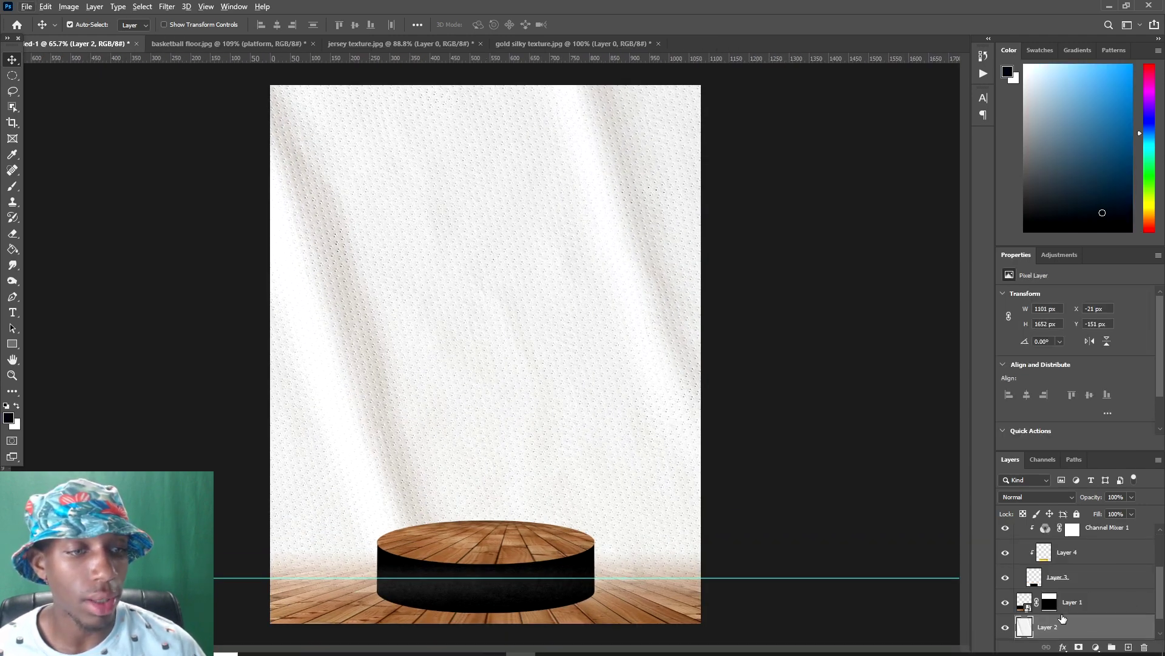
scroll(1071, 615, down, 1)
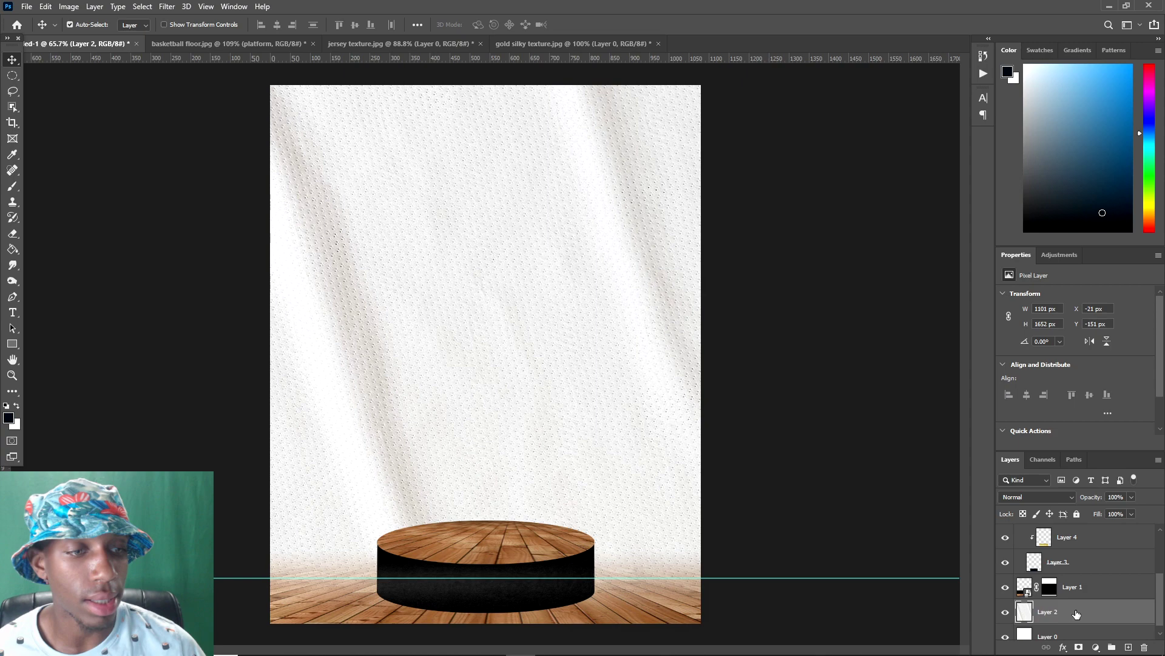
click(1128, 648)
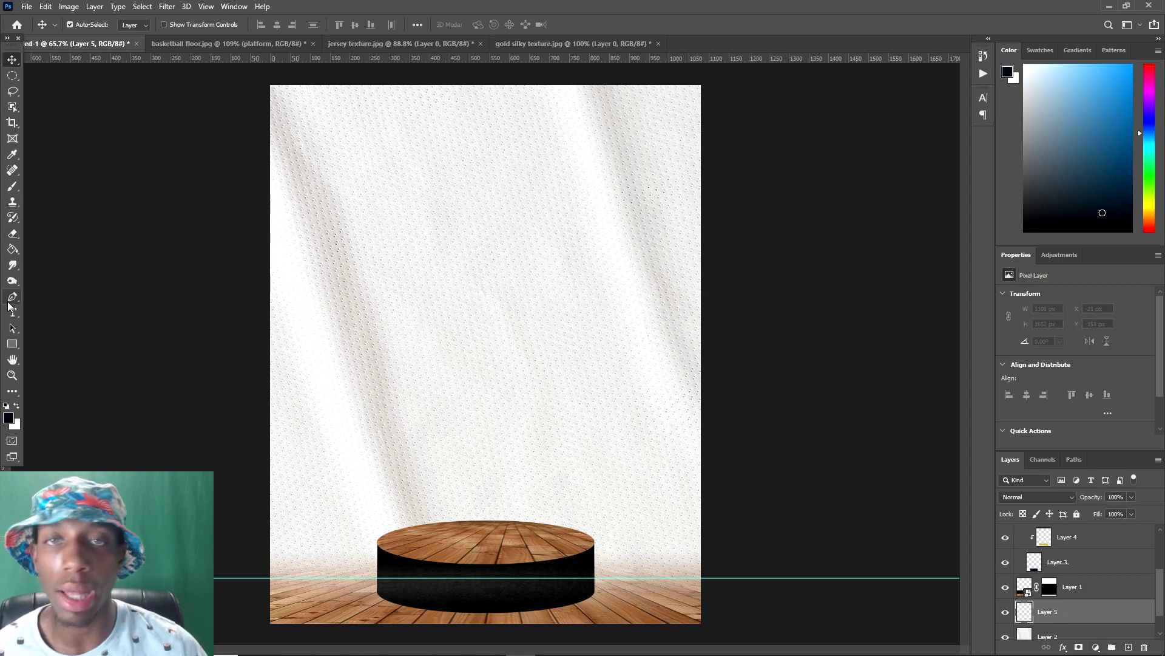
- Set the type font to Another Danger Slanted - Demo and write COMMITTED in the upper left area of the canvas
click(13, 312)
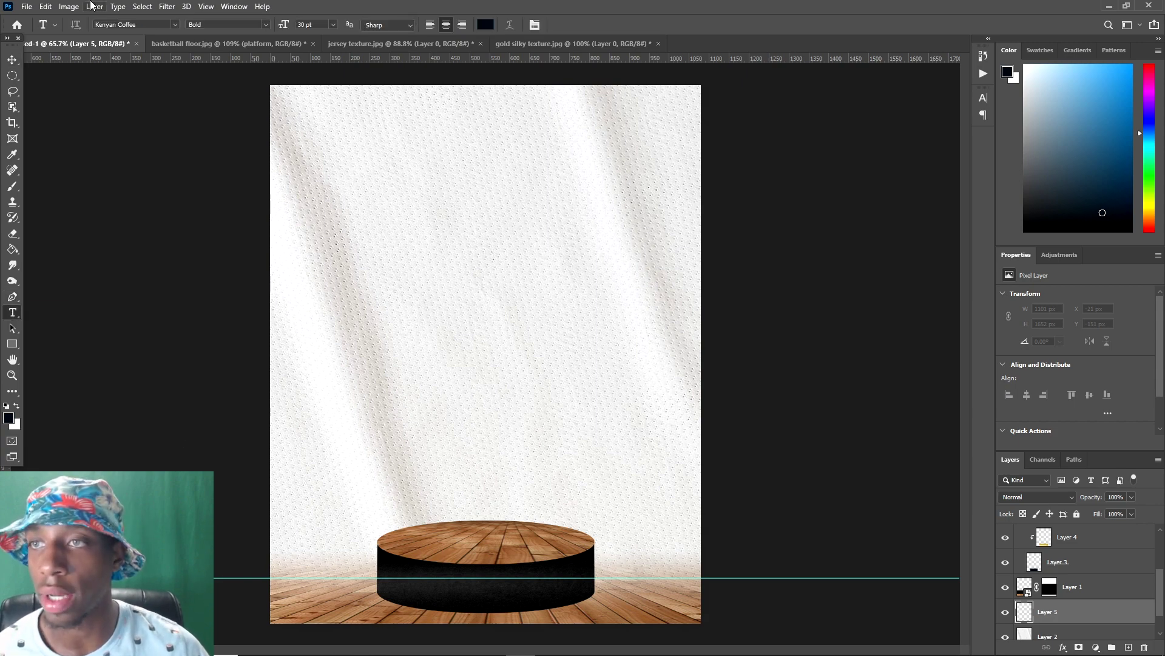
click(175, 25)
text(another)
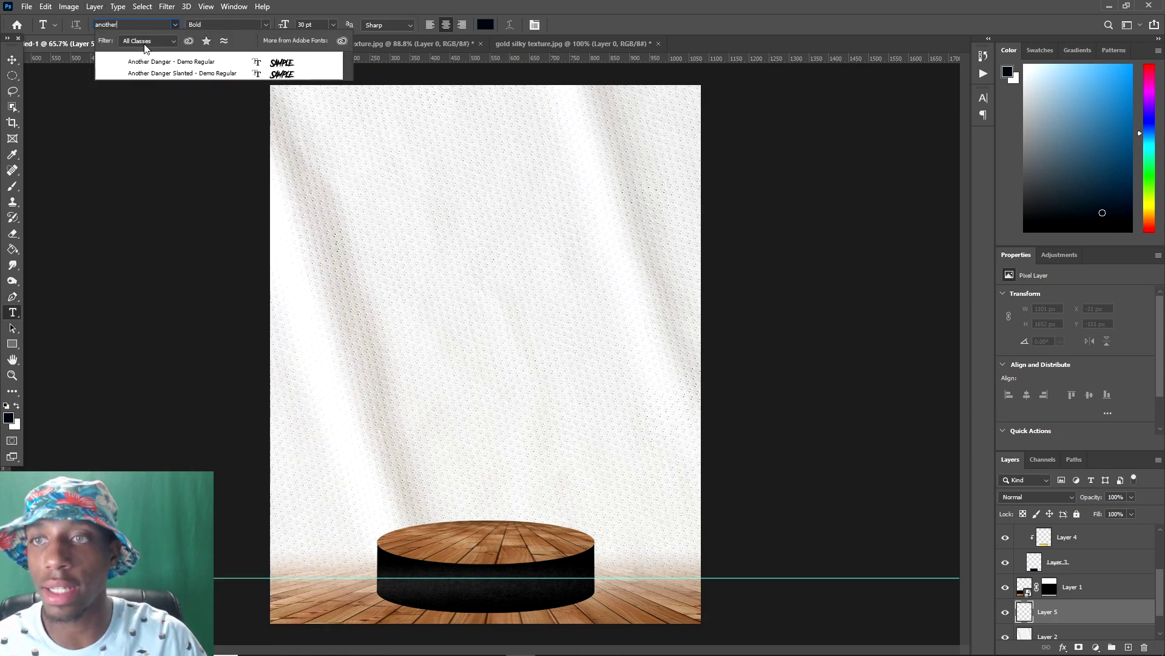
click(186, 62)
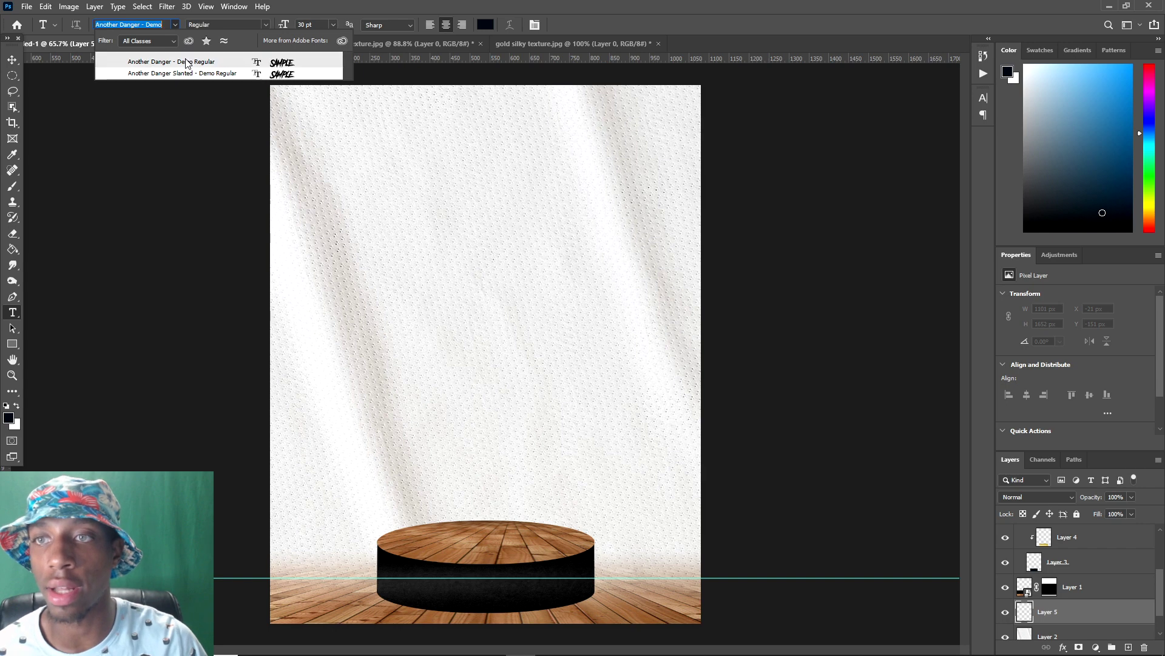
click(182, 73)
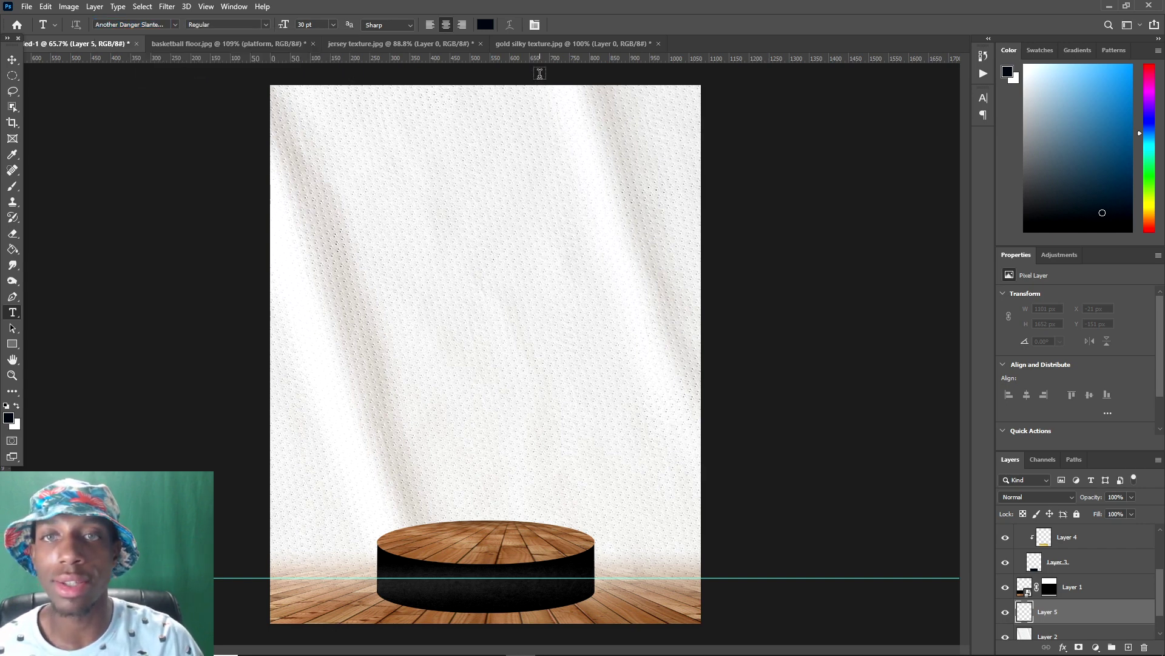
click(335, 180)
text(goOMMITTED)
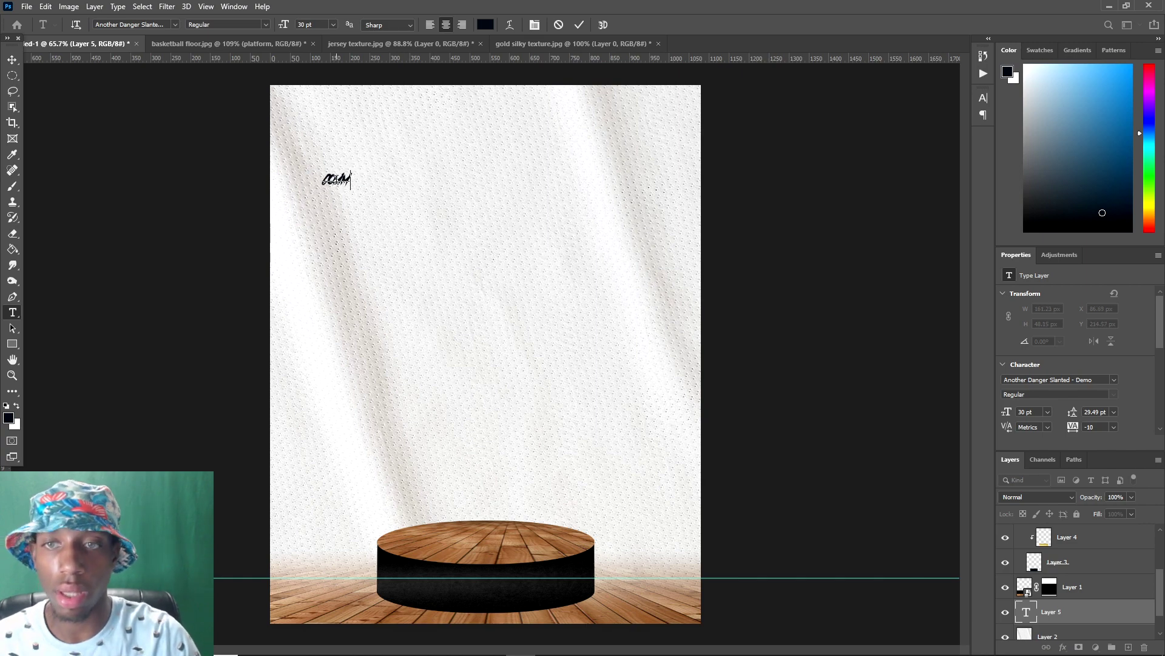
click(12, 59)
- Enlarge the COMMITTED text to about 953 px wide and centre it horizontally across the upper canvas
key(ctrl+t)
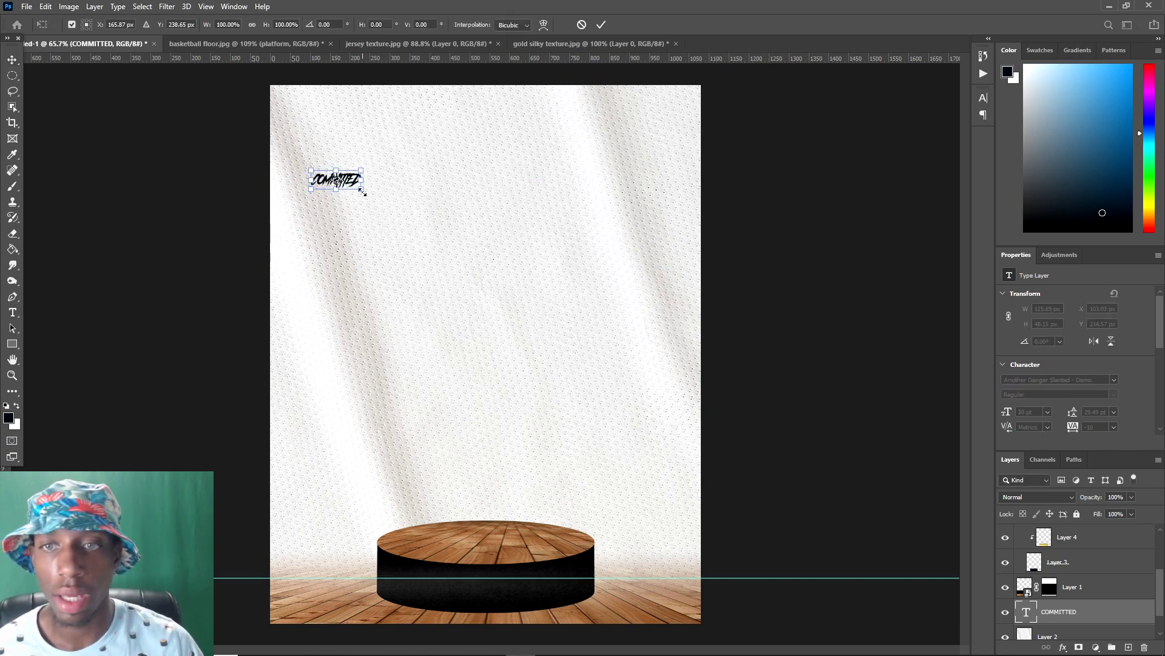
drag(362, 191, 650, 422)
key(Return)
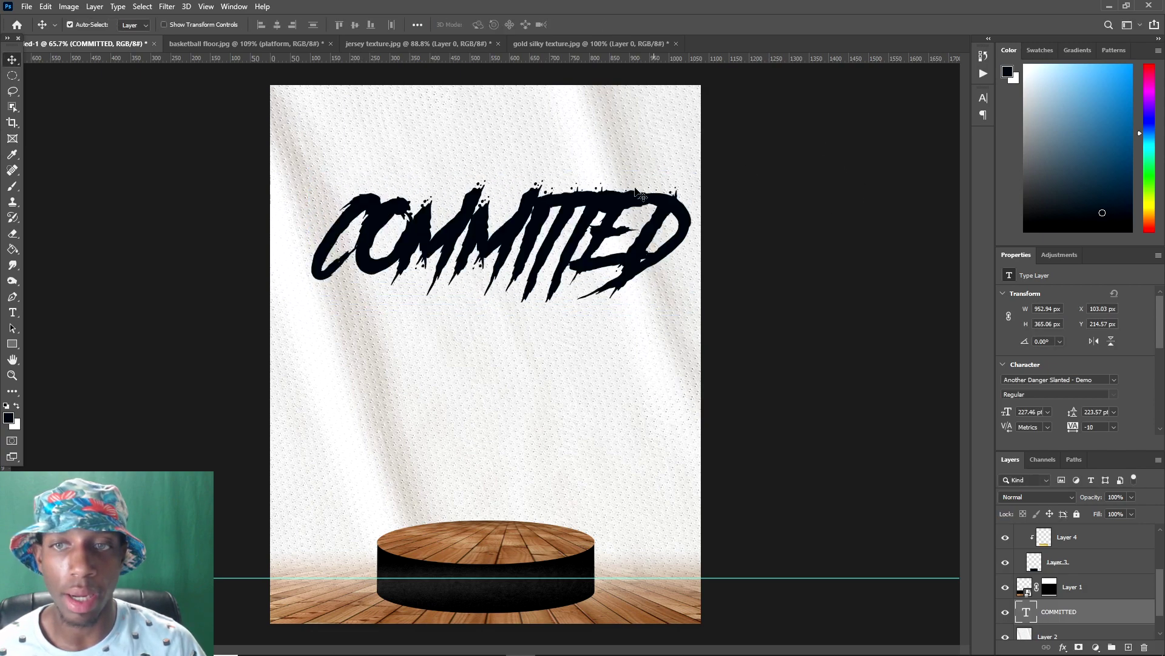
drag(474, 260, 459, 280)
- Rotate the COMMITTED text to about -10.6° and scale it to 103%
key(ctrl+t)
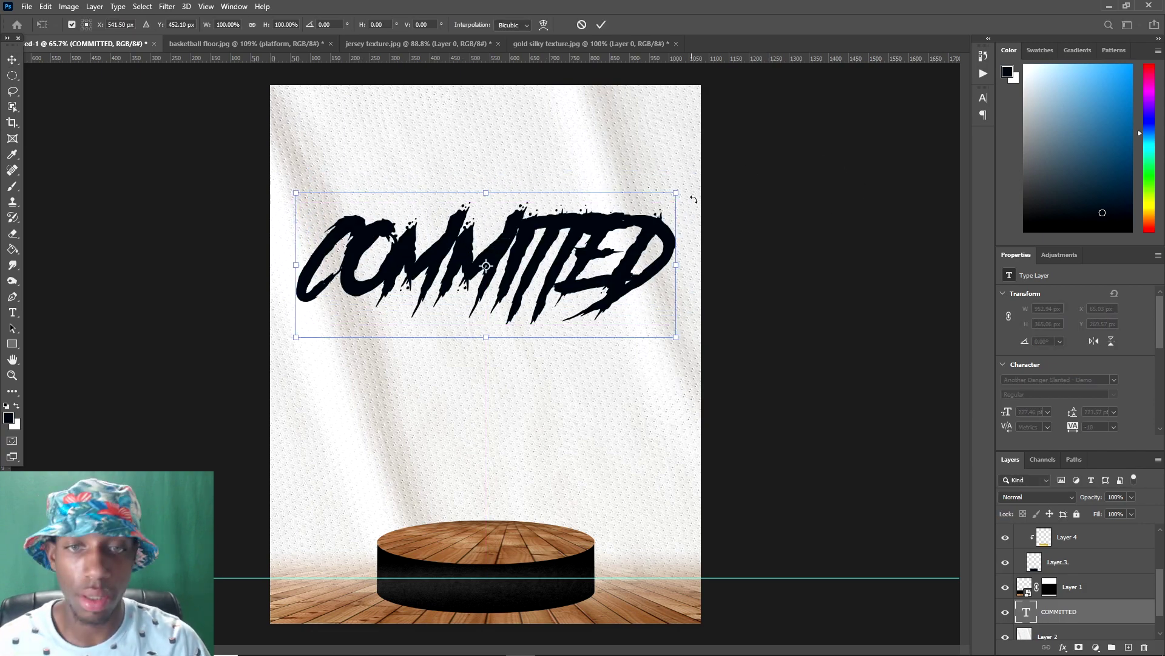
drag(694, 199, 738, 117)
right_click(495, 217)
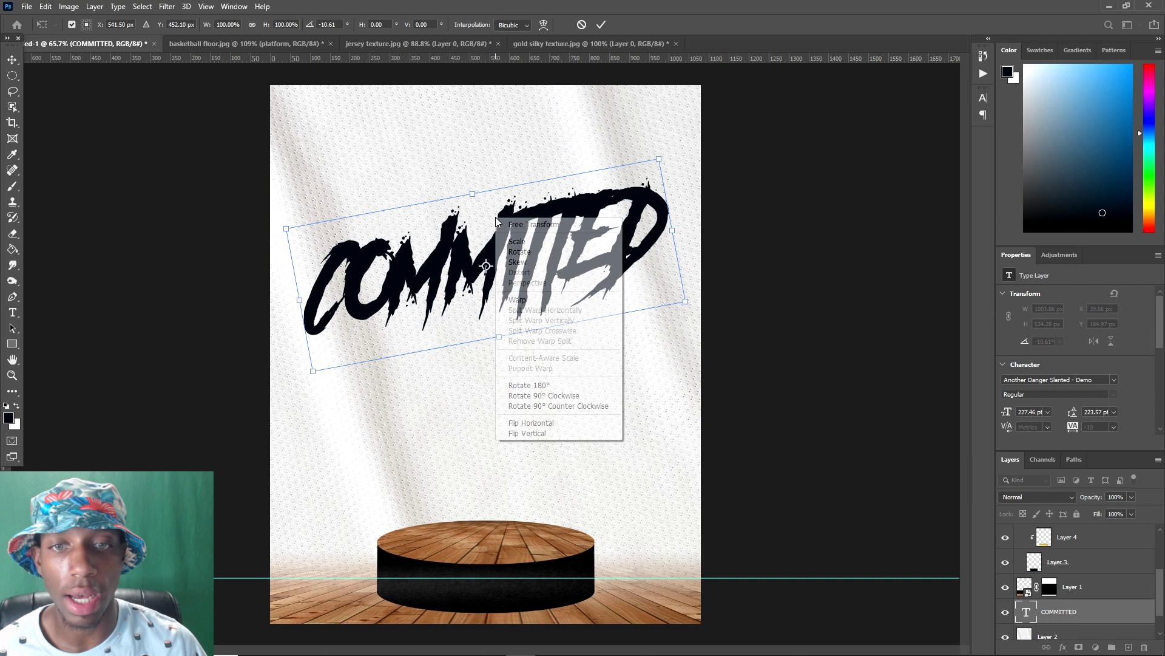
click(517, 262)
drag(685, 299, 641, 293)
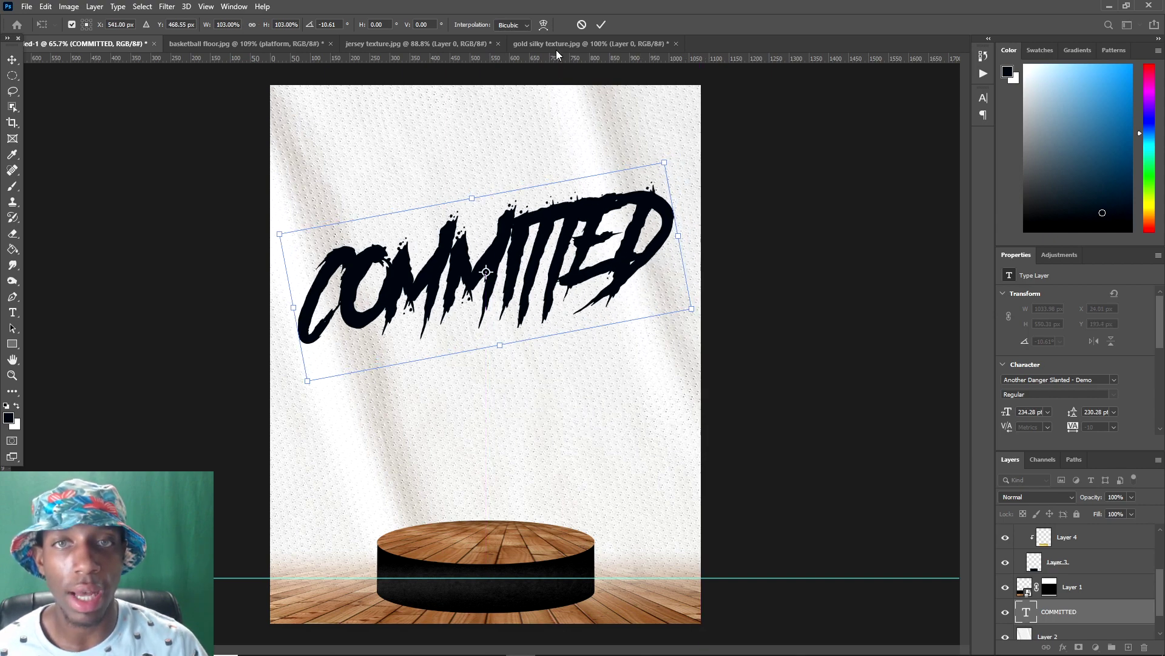
- Warp the COMMITTED text with an Arc style and a bend of 20%
click(543, 25)
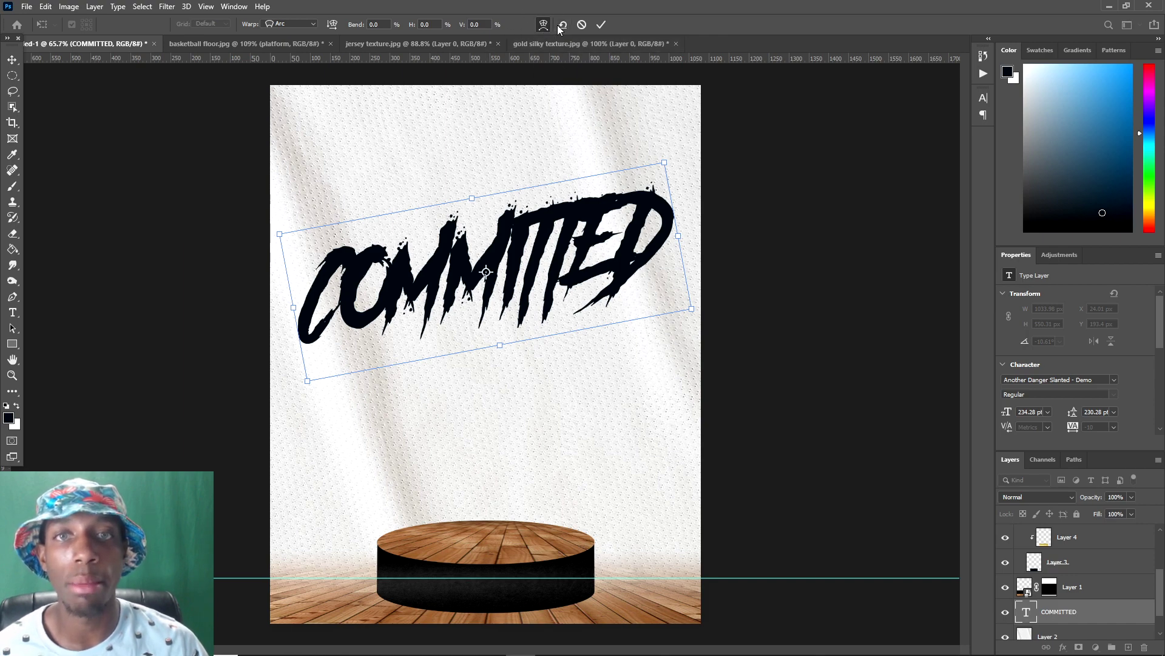
click(374, 24)
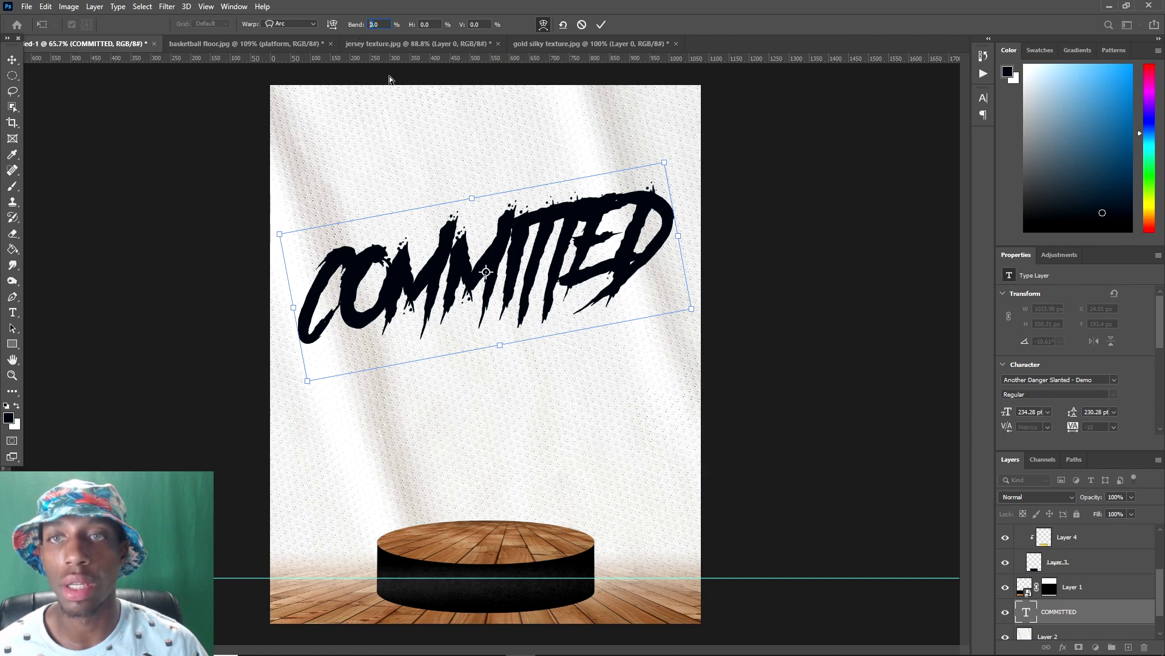
text(20)
key(Return)
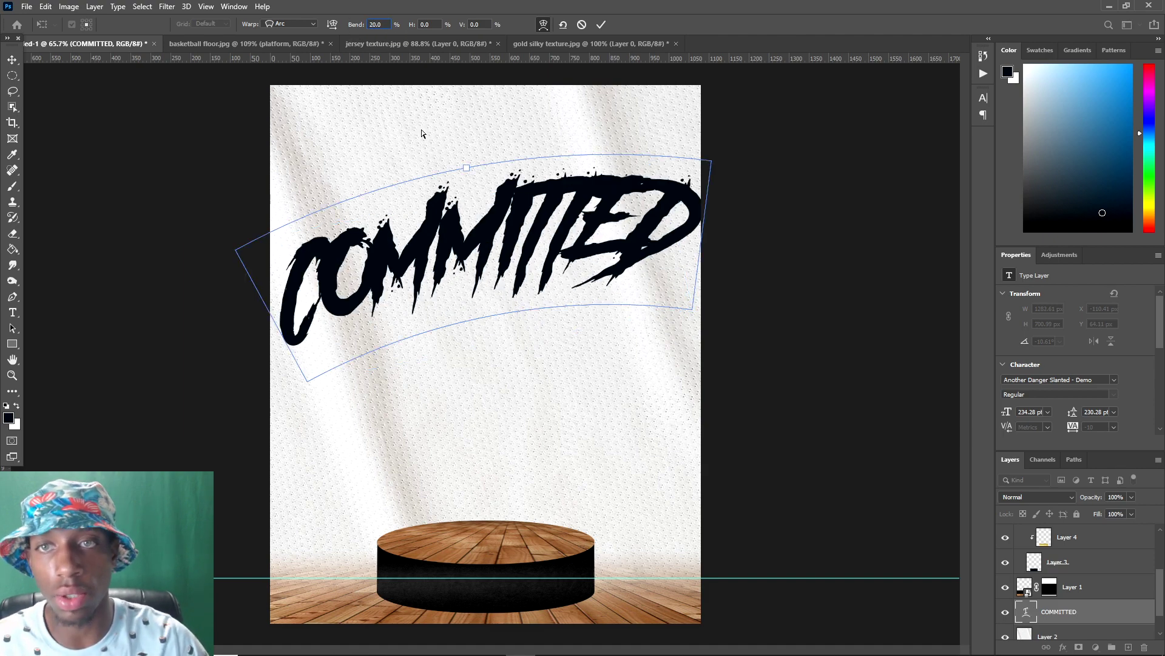
key(Return)
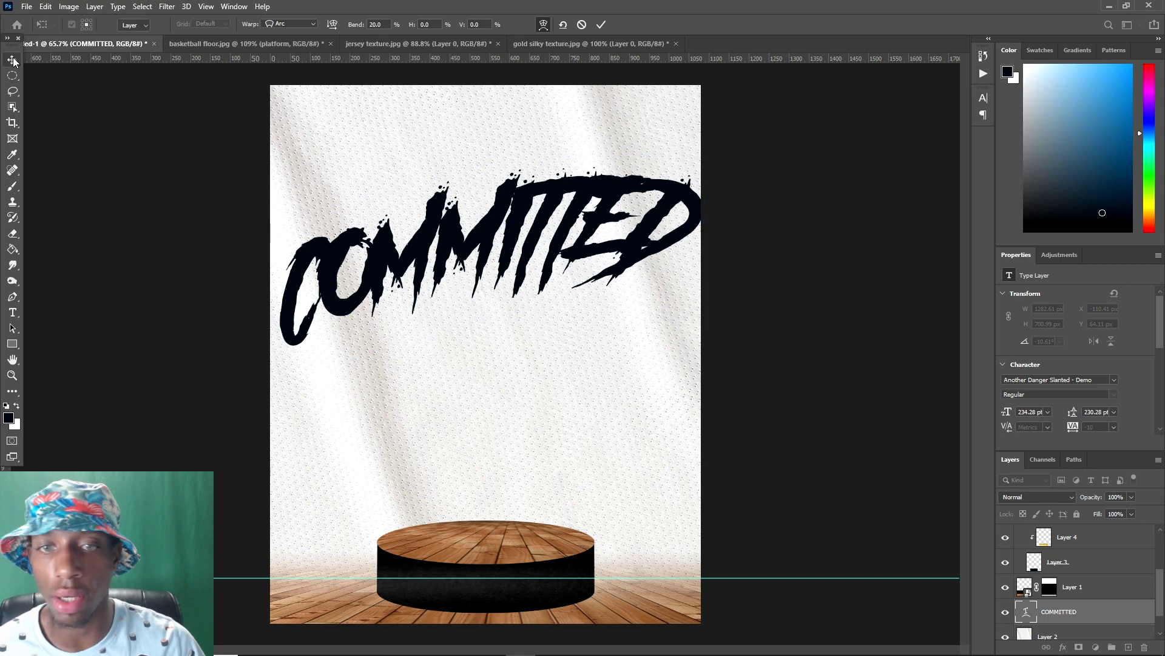
- Scale the warped COMMITTED text to about 96% and load its outline as a selection
key(ctrl+t)
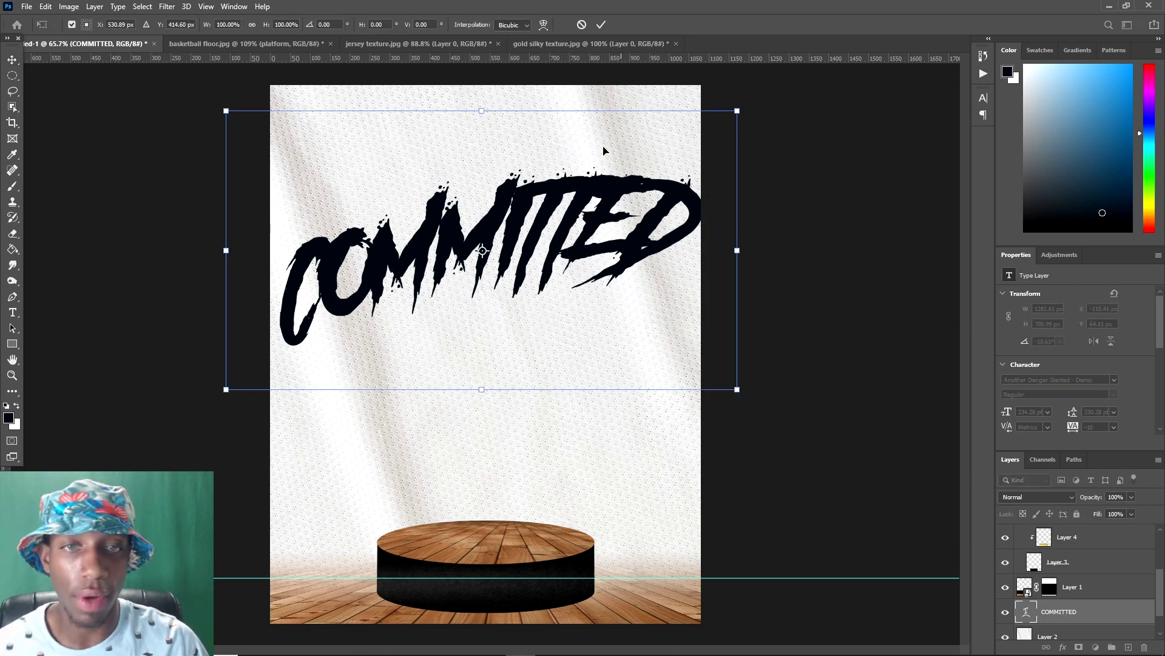
drag(473, 104, 475, 115)
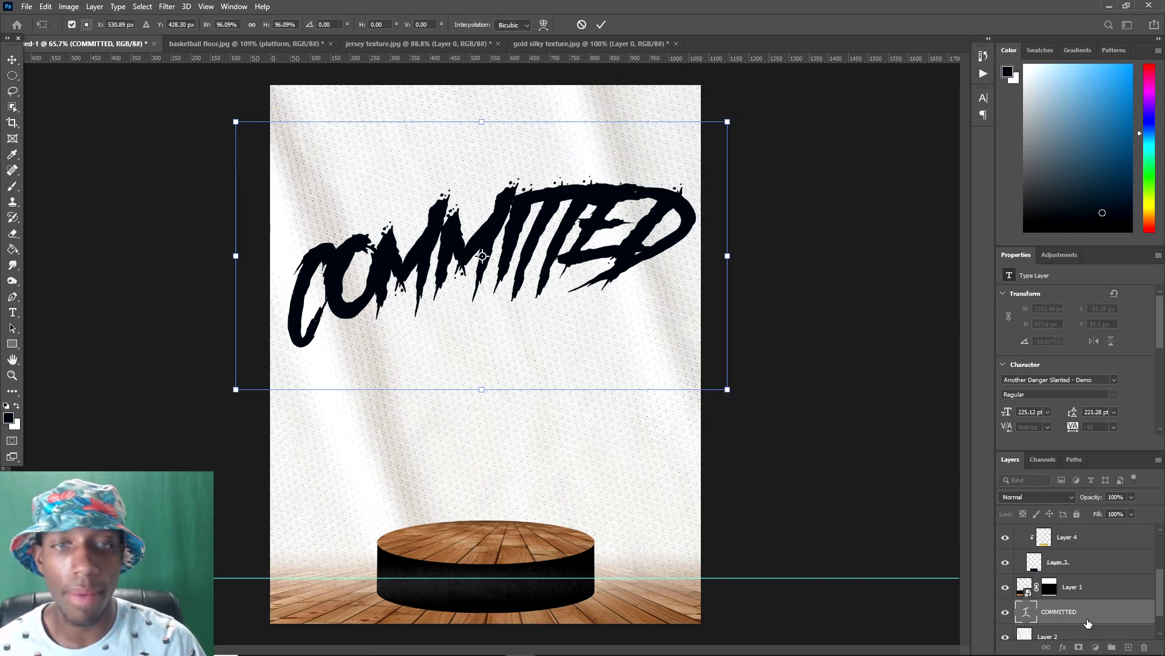
key(Return)
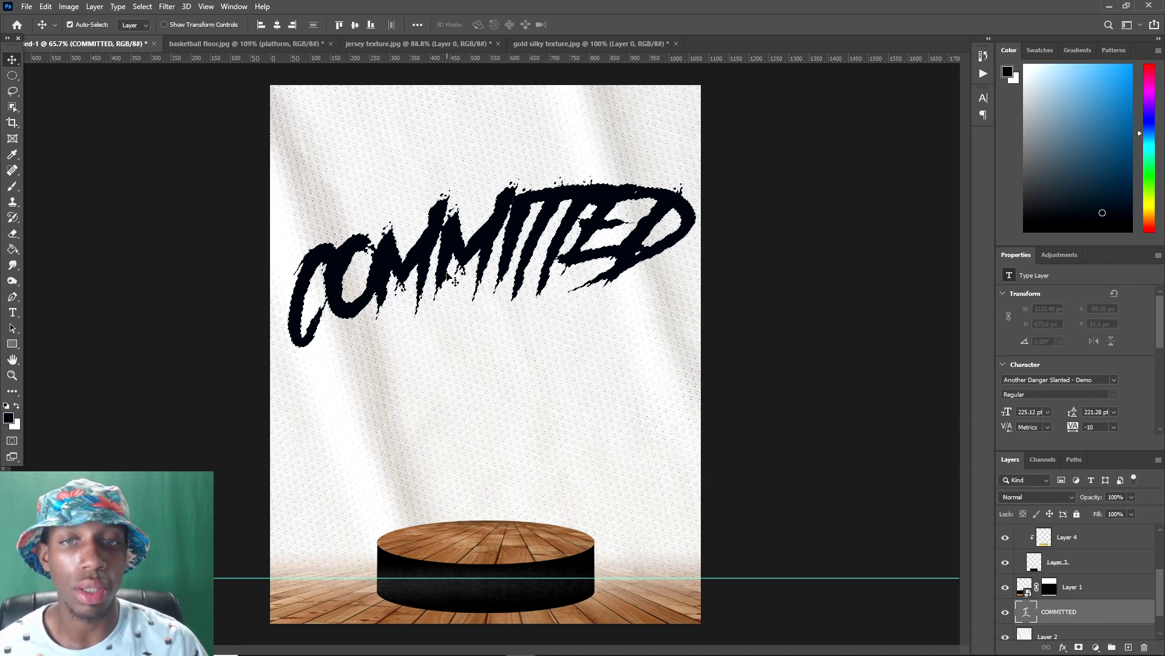
- Rename Layer 2 as JERSEY TEXTURE
scroll(1044, 610, down, 1)
click(1063, 610)
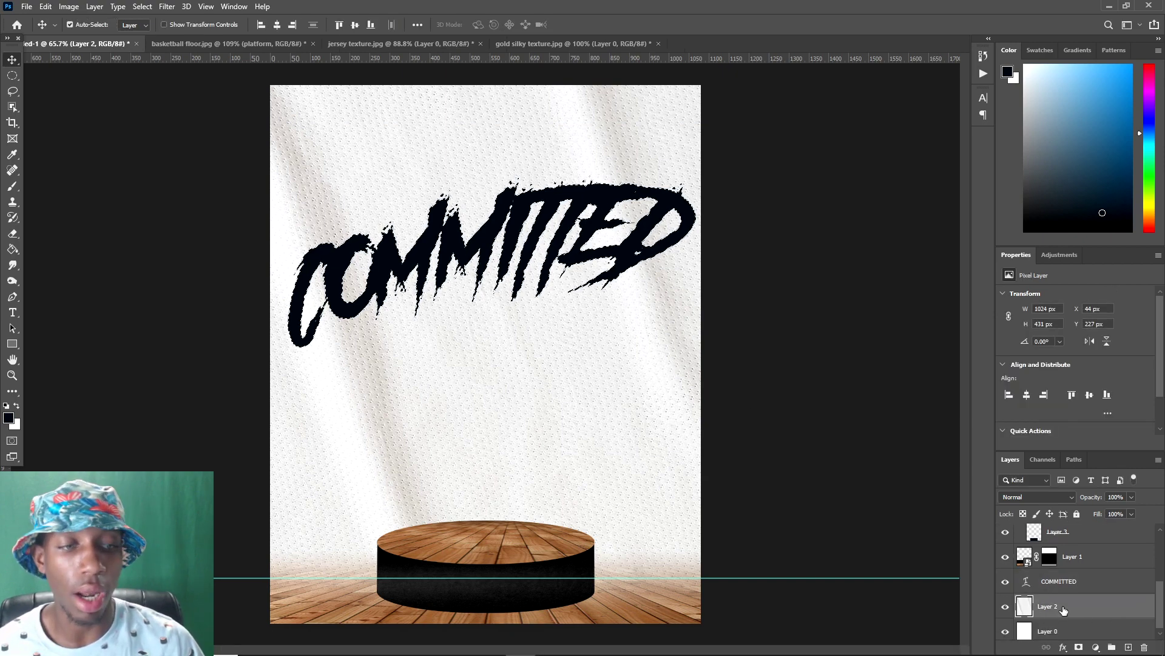
double_click(1059, 607)
text(J)
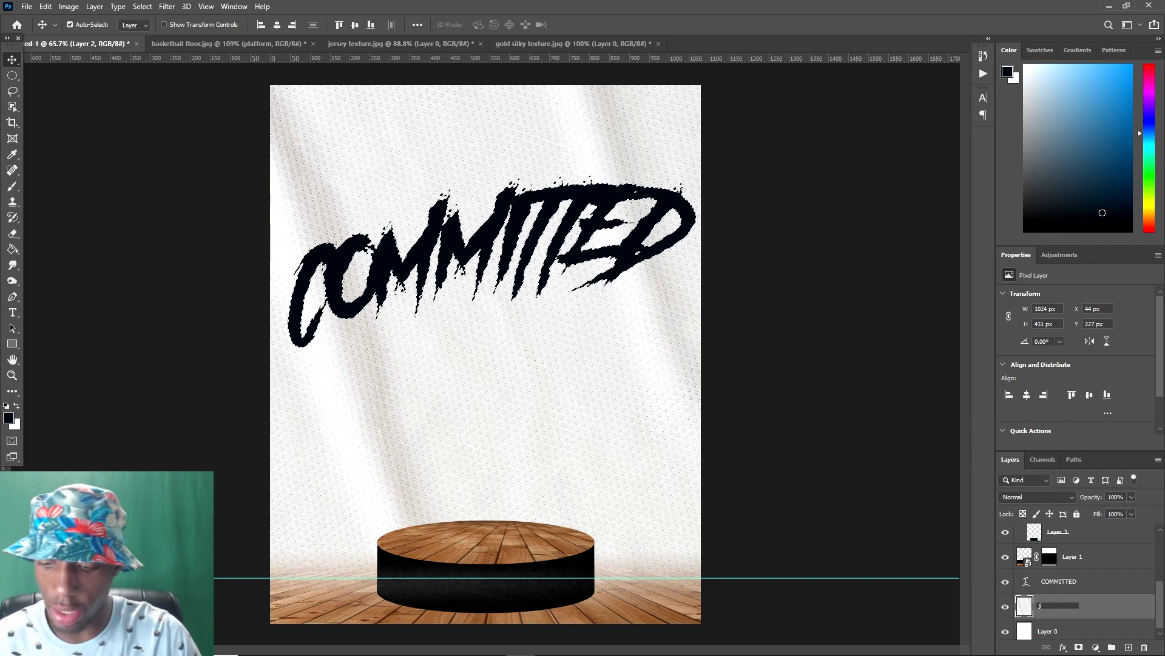
text(ERSEY TEXTURE)
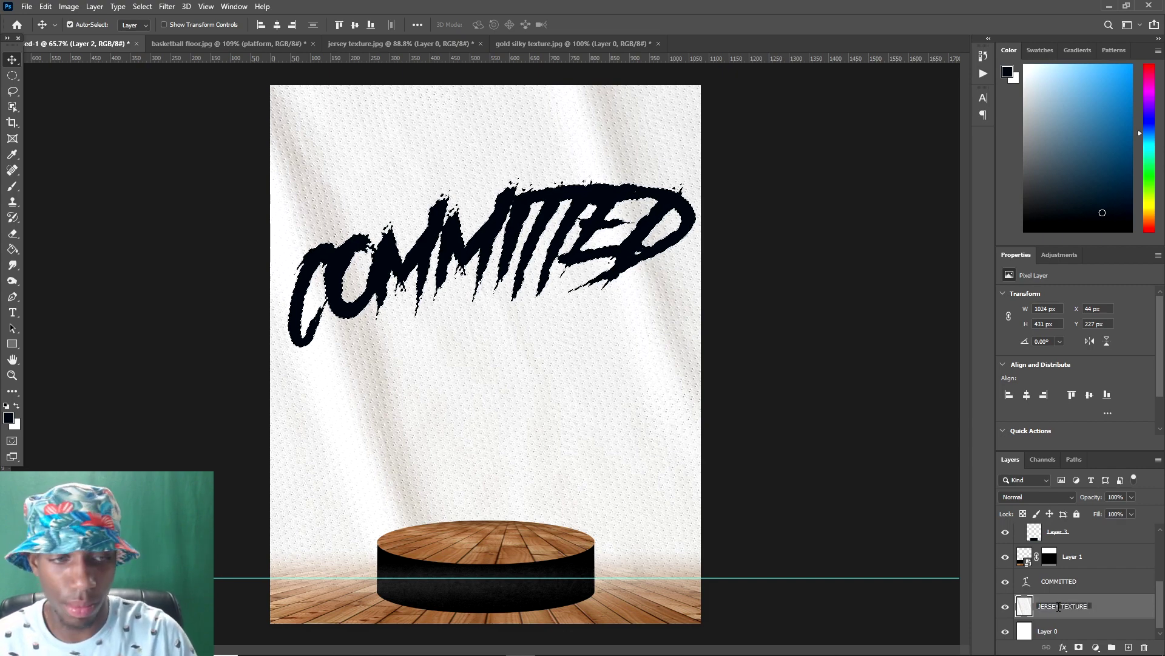
key(Return)
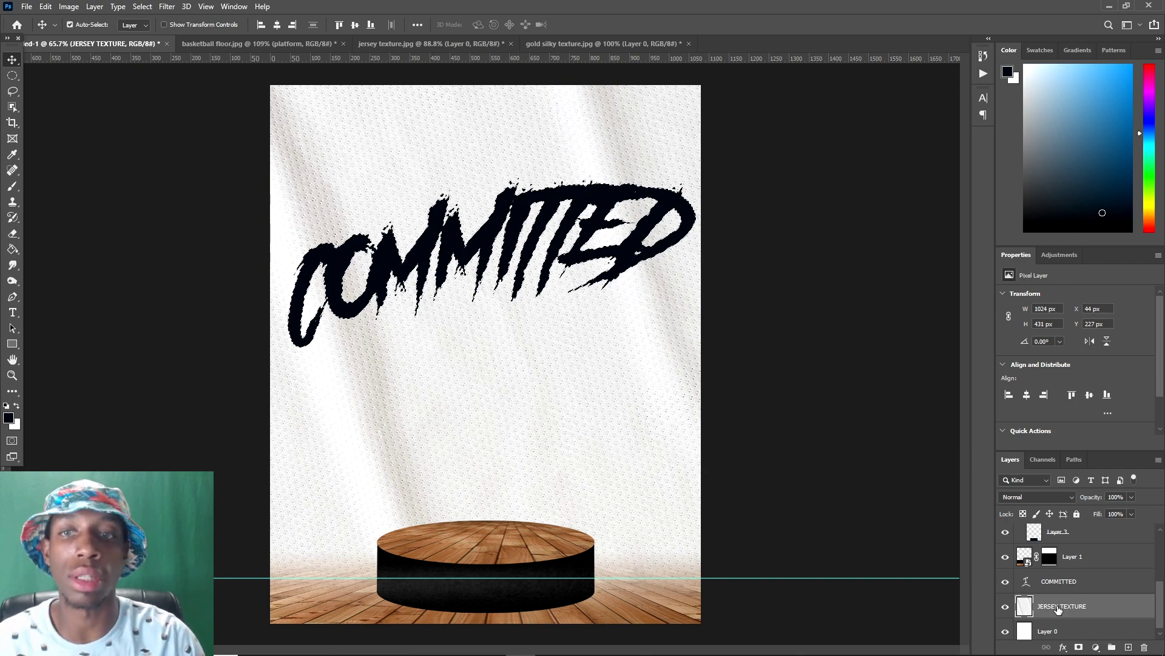
- Copy the selected letter shapes from JERSEY TEXTURE to a new layer named COMMITTED TEXT, with the original COMMITTED type layer hidden
key(ctrl+shift+alt+n)
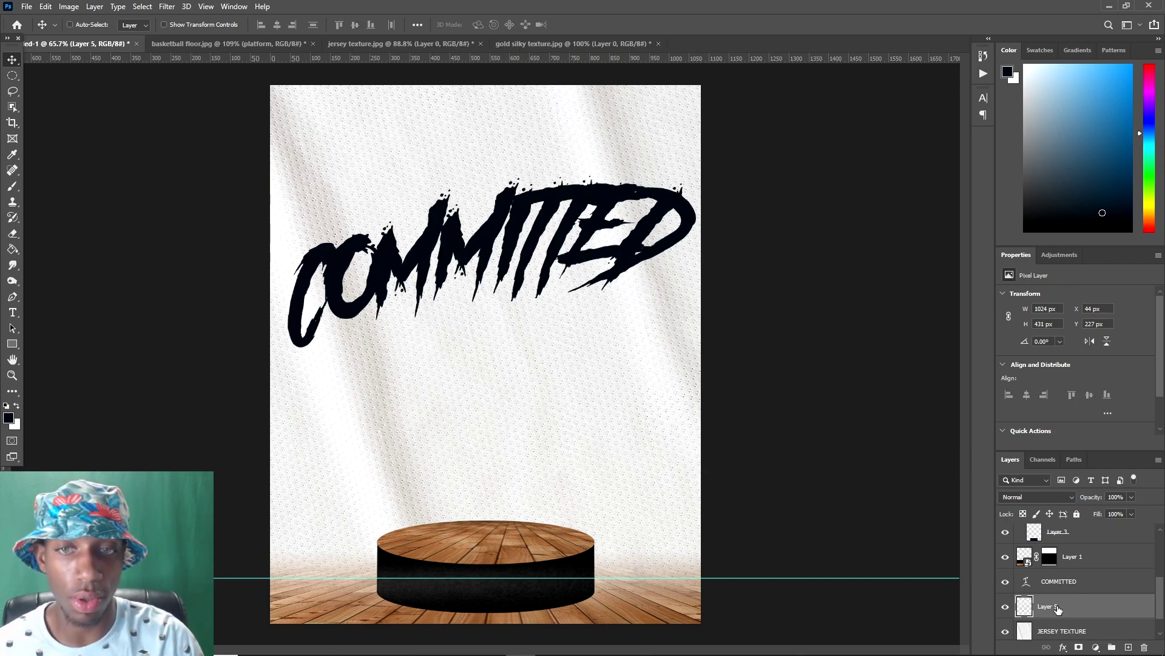
click(1006, 582)
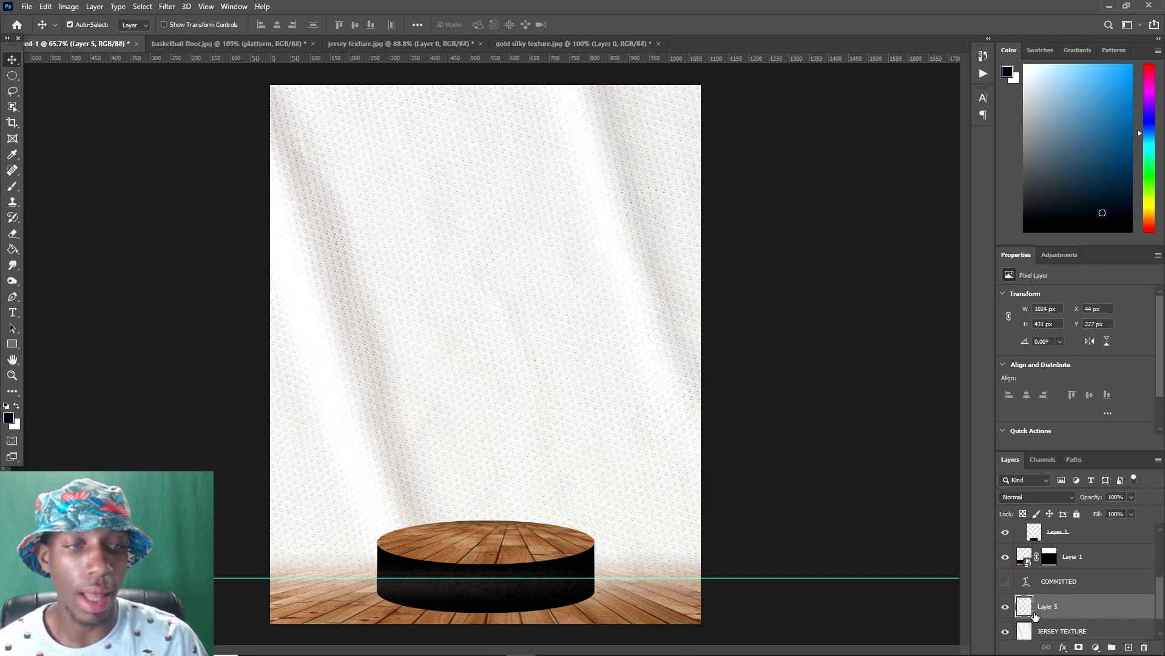
scroll(1025, 625, down, 1)
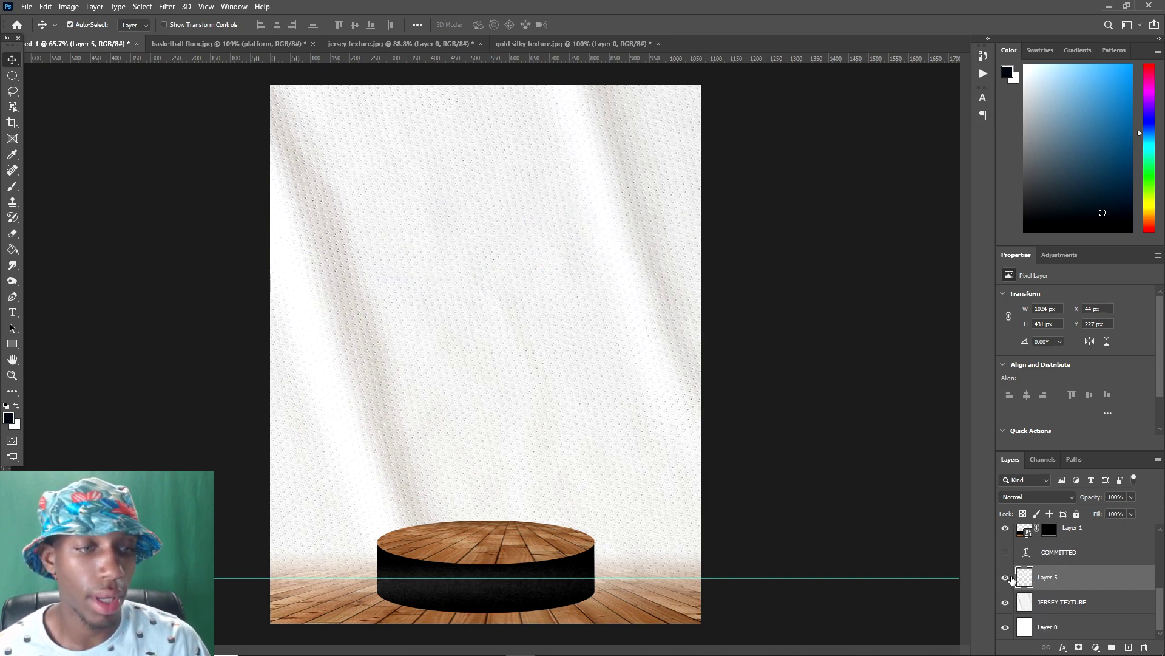
double_click(1048, 577)
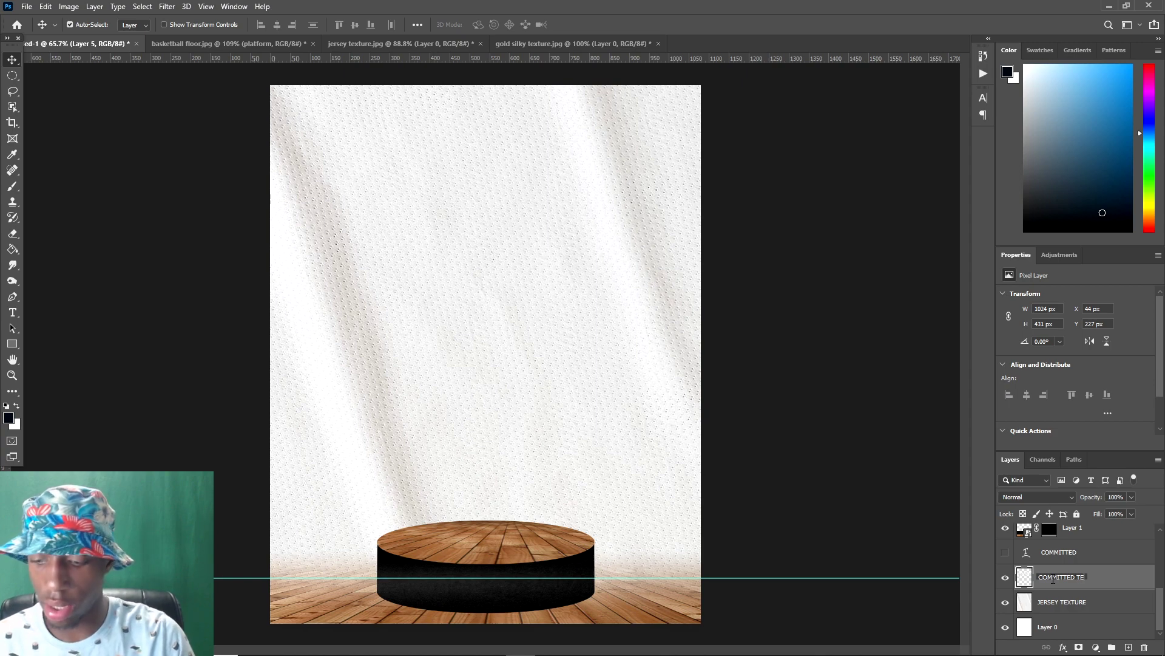
key(Return)
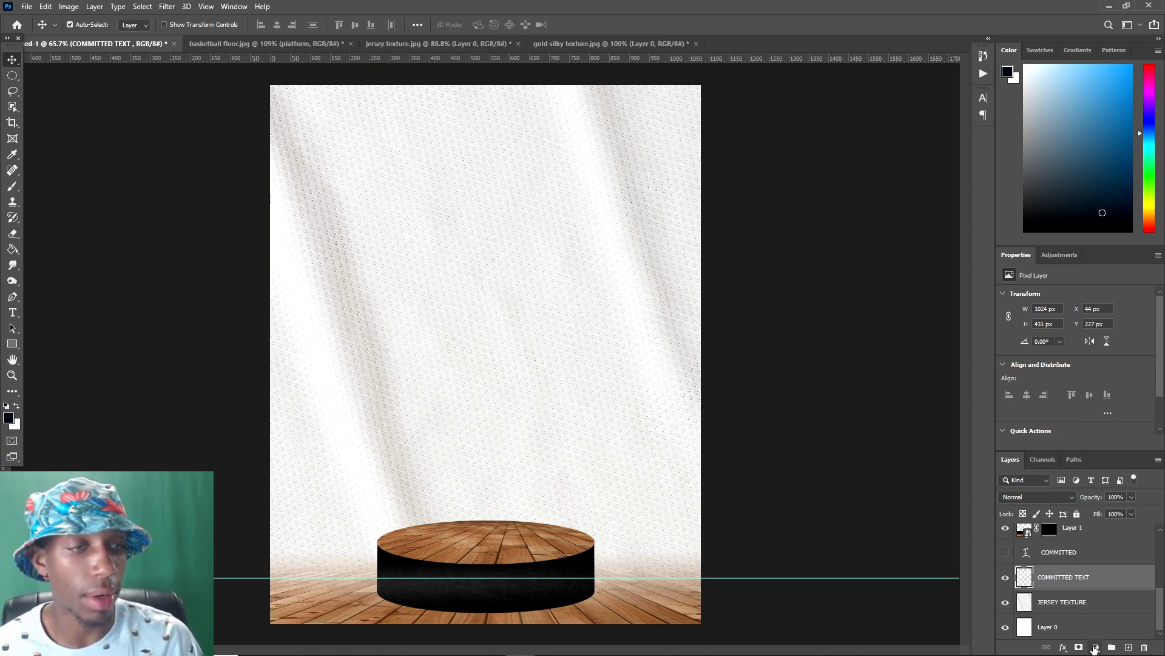
- Add a Hue/Saturation adjustment with saturation -100 above COMMITTED TEXT and clip it to that layer
click(1095, 649)
click(1087, 529)
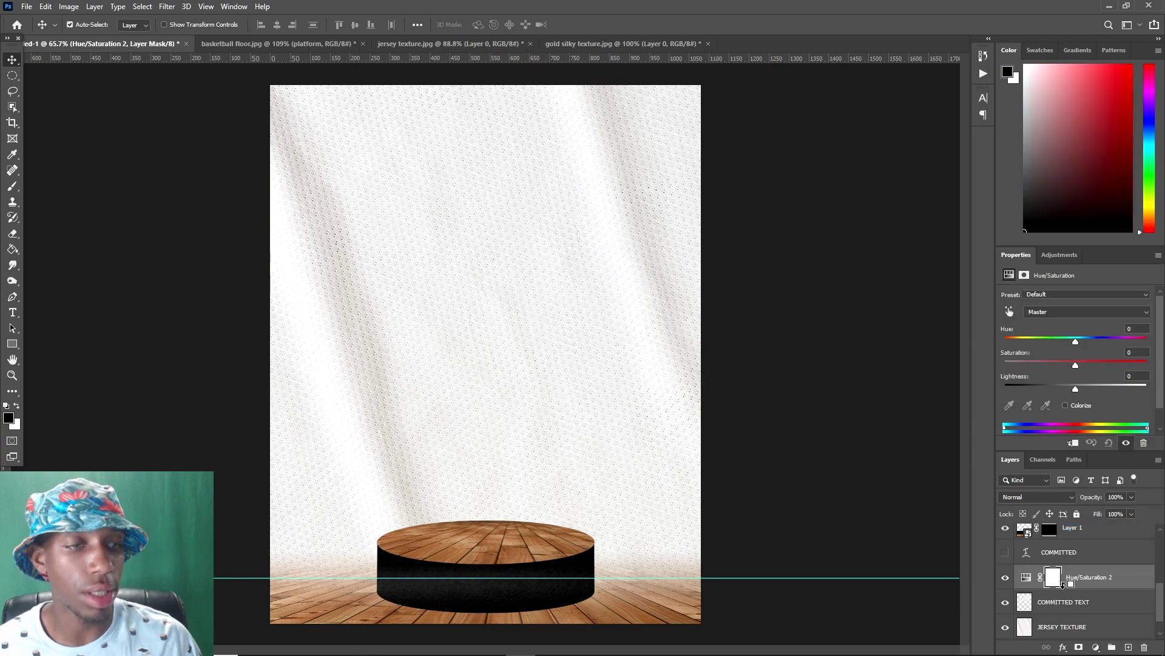
alt+click(1063, 584)
drag(1076, 366, 900, 383)
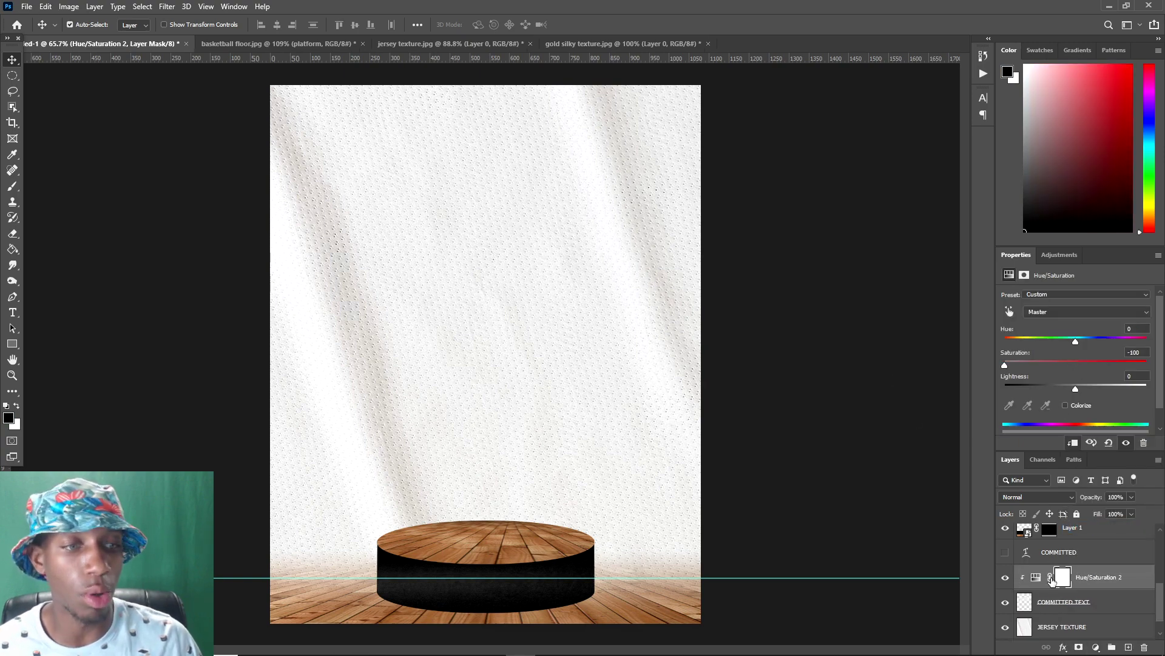
- Add a monochrome Channel Mixer clipped to COMMITTED TEXT, with red at +34 and constant at -67
click(1081, 600)
click(1096, 647)
click(1097, 566)
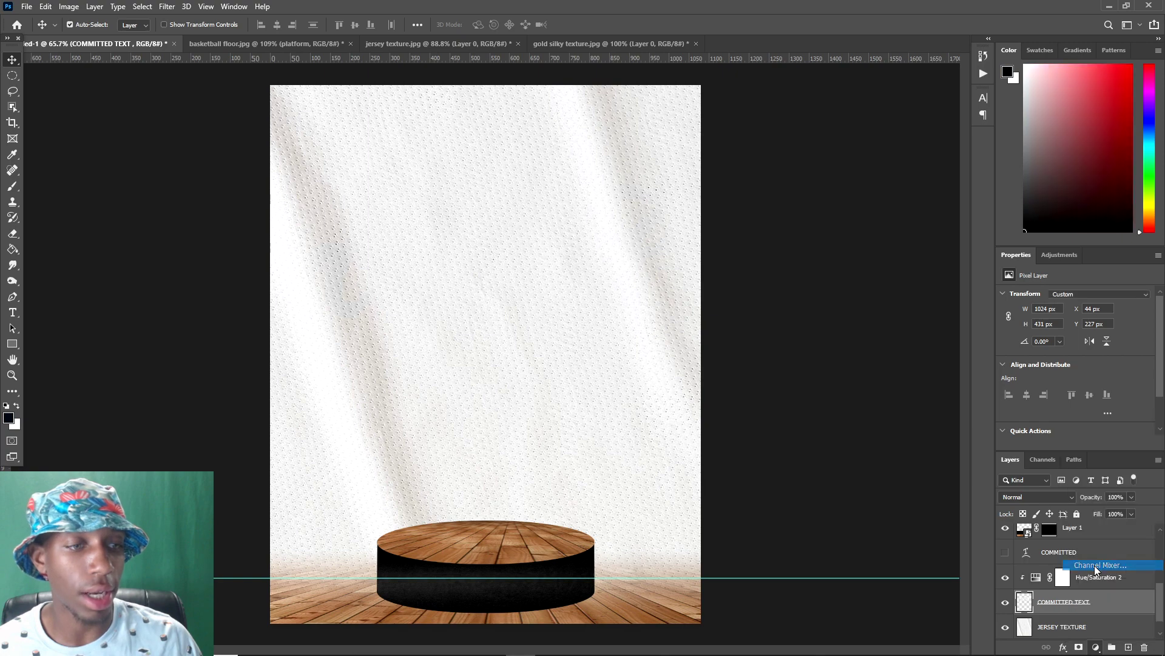
click(1005, 323)
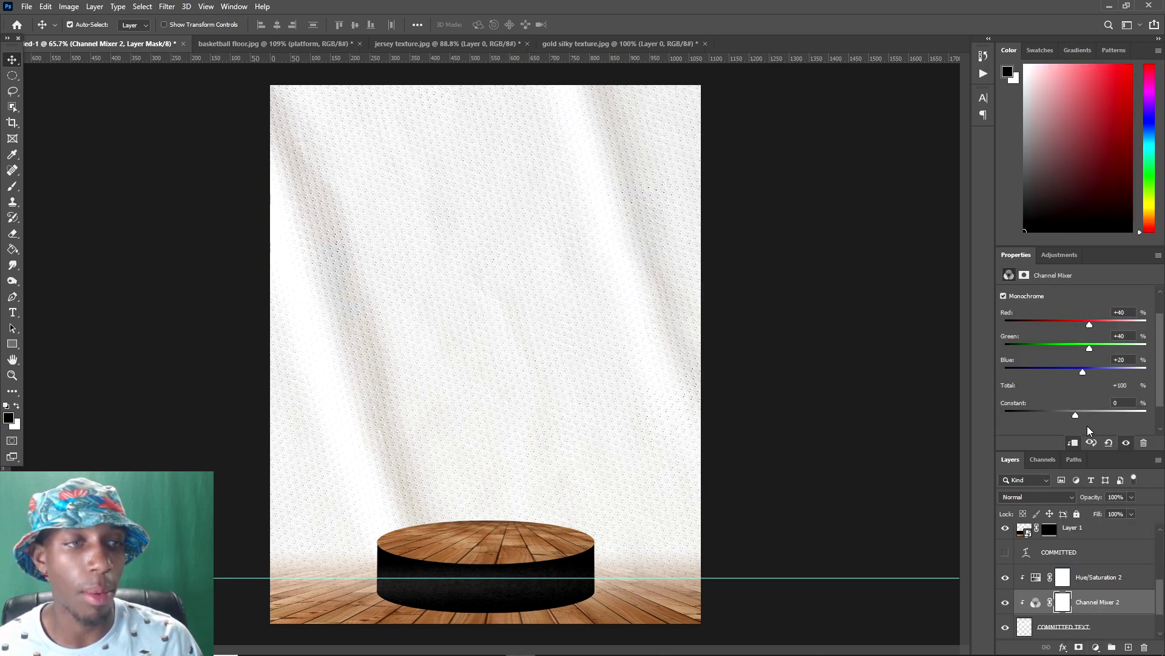
drag(1076, 415, 1054, 404)
mouse_move(1093, 327)
mouse_down()
mouse_move(1103, 326)
mouse_move(1088, 313)
mouse_up()
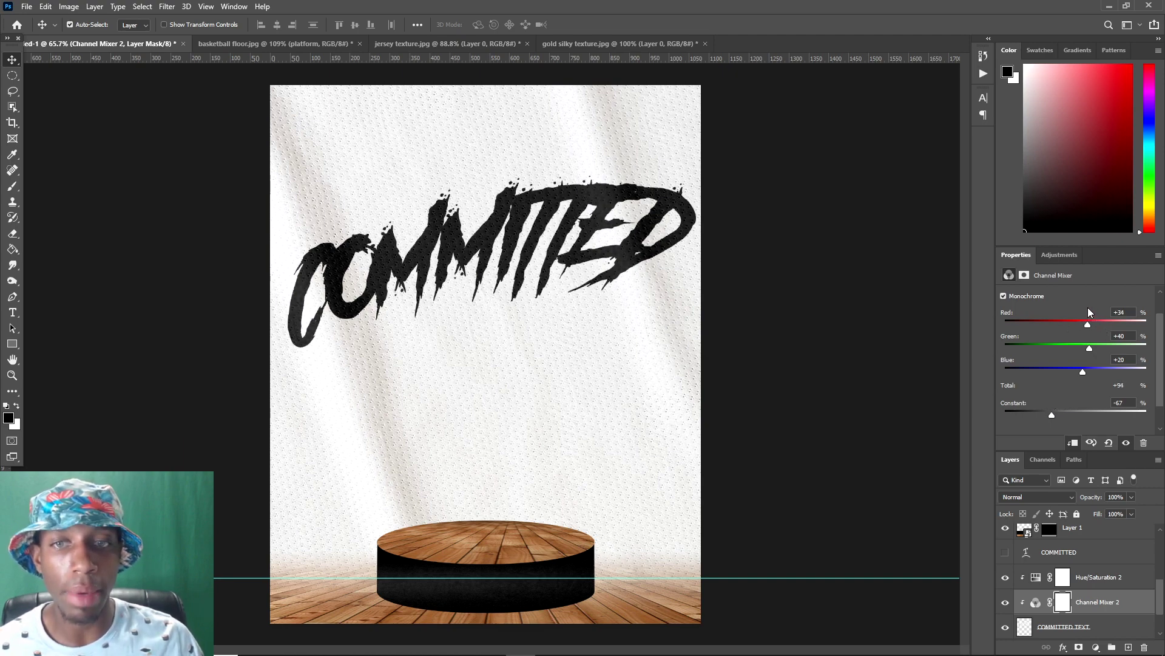
- Examine the darkened COMMITTED lettering against the backdrop and platform, both up close and in the full composition
scroll(449, 206, down, 4)
scroll(474, 240, up, 4)
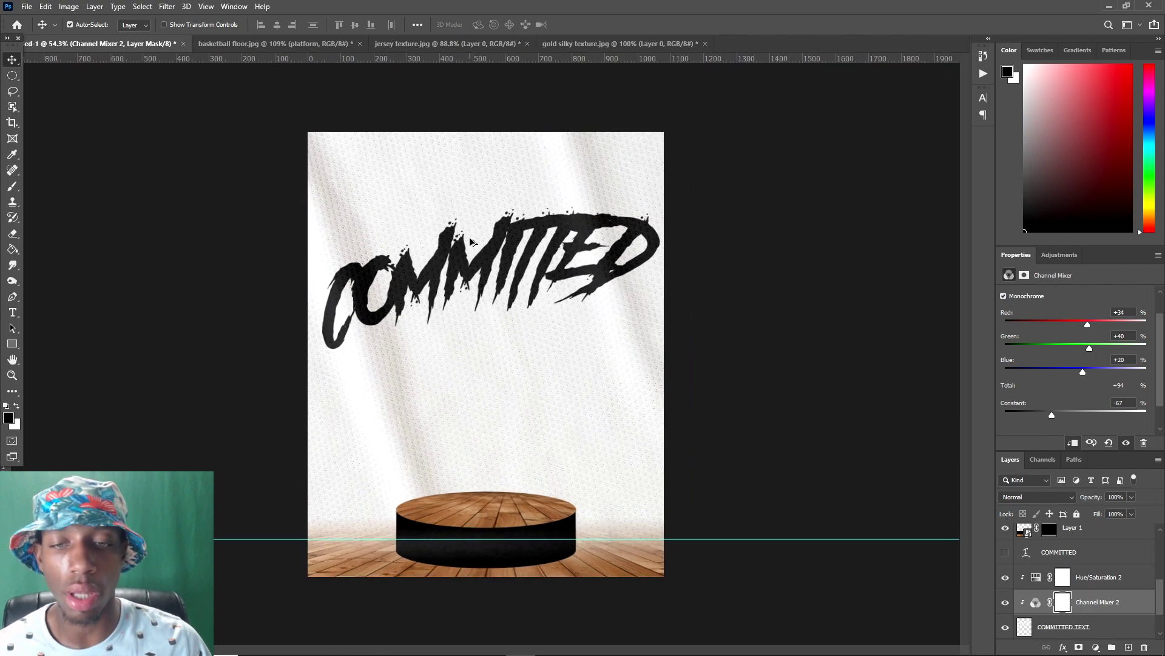
scroll(510, 510, down, 3)
scroll(515, 523, up, 3)
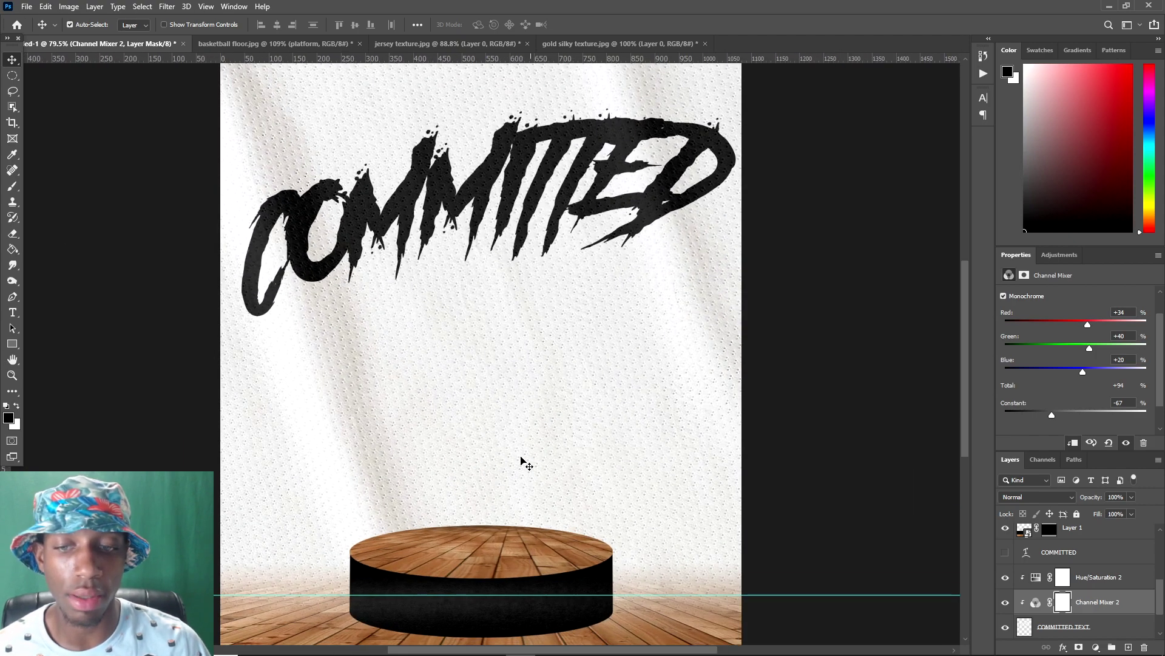
scroll(521, 463, down, 3)
scroll(572, 325, down, 1)
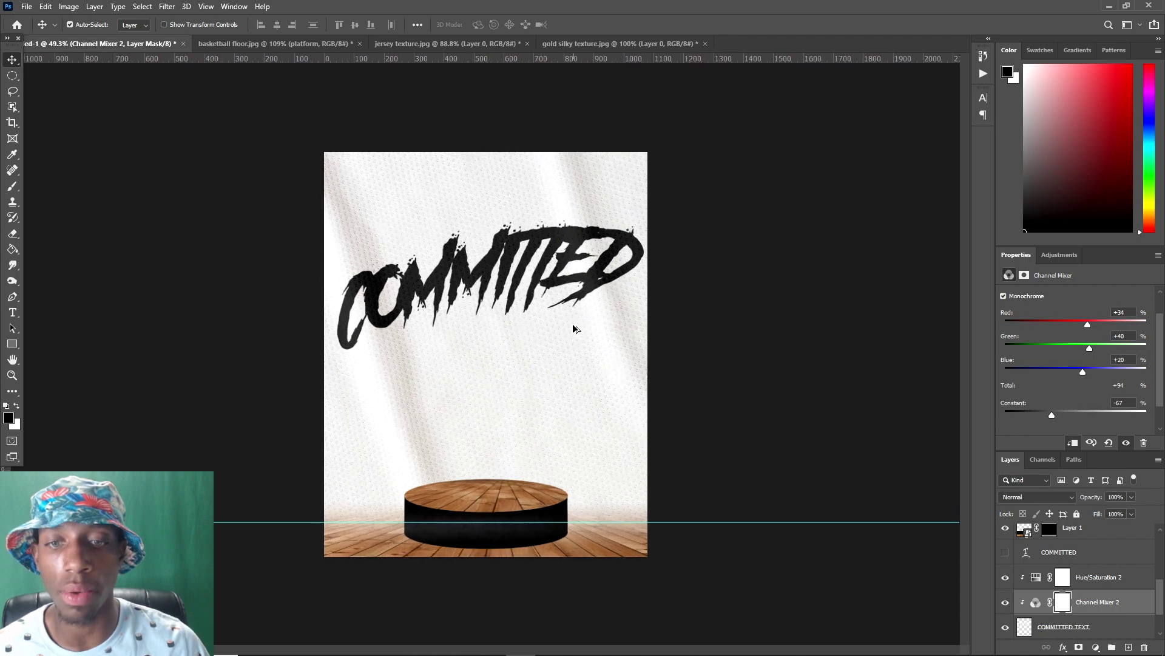
scroll(650, 356, up, 2)
scroll(501, 565, up, 1)
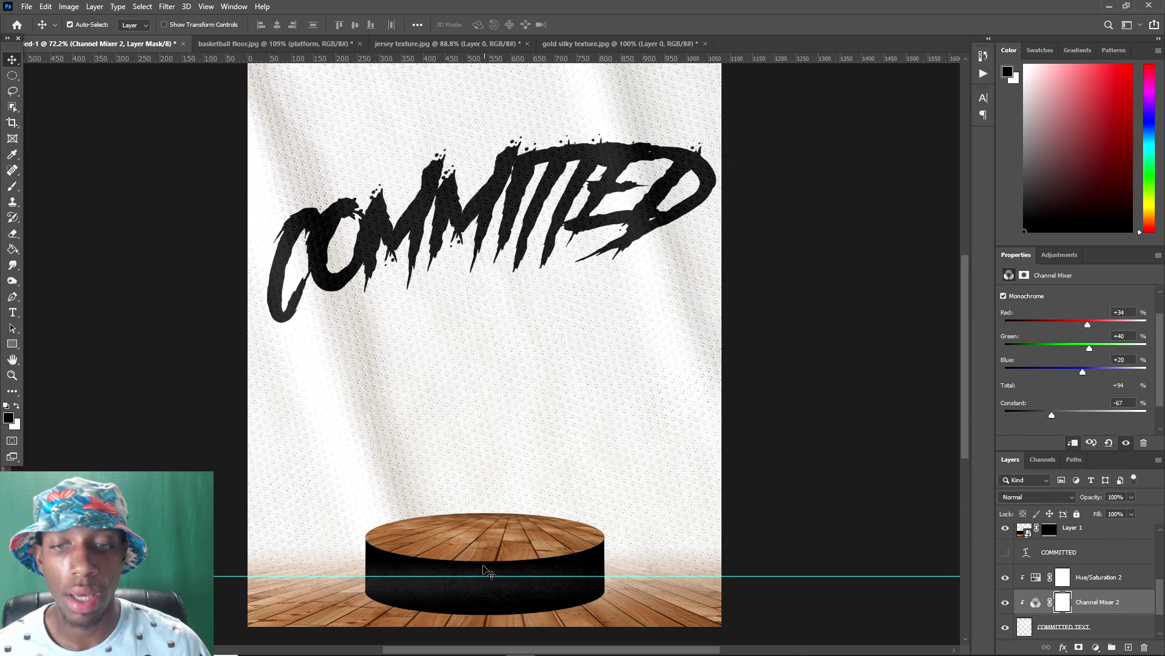
scroll(443, 552, up, 2)
scroll(935, 319, down, 1)
scroll(425, 121, down, 3)
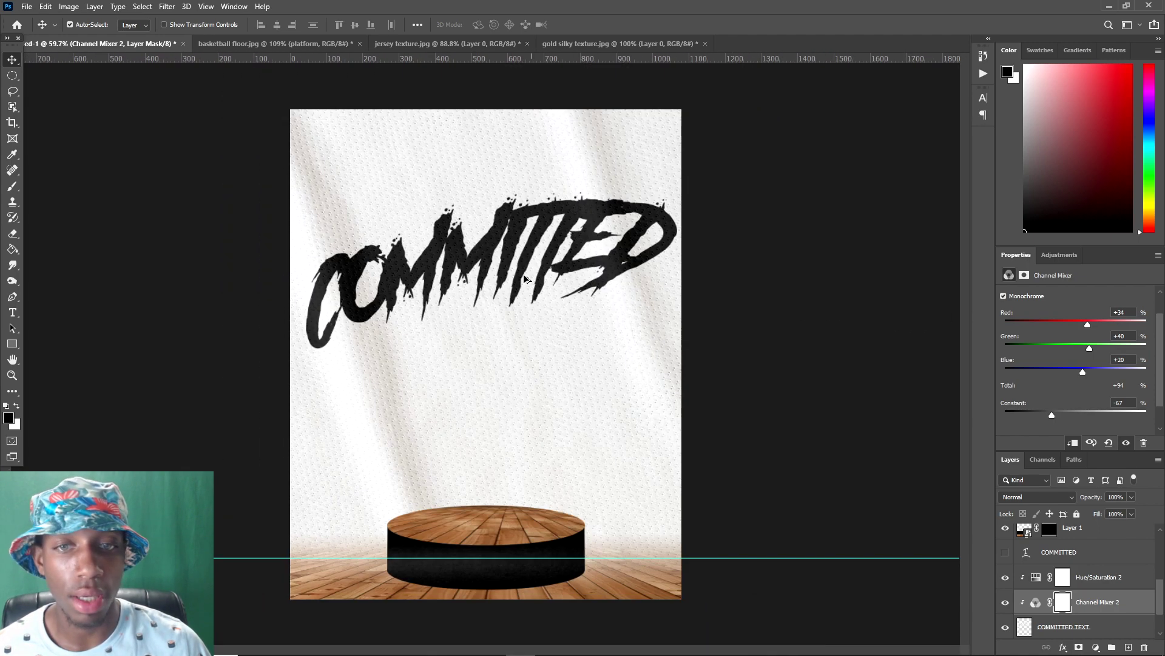
scroll(498, 258, up, 1)
scroll(485, 258, up, 1)
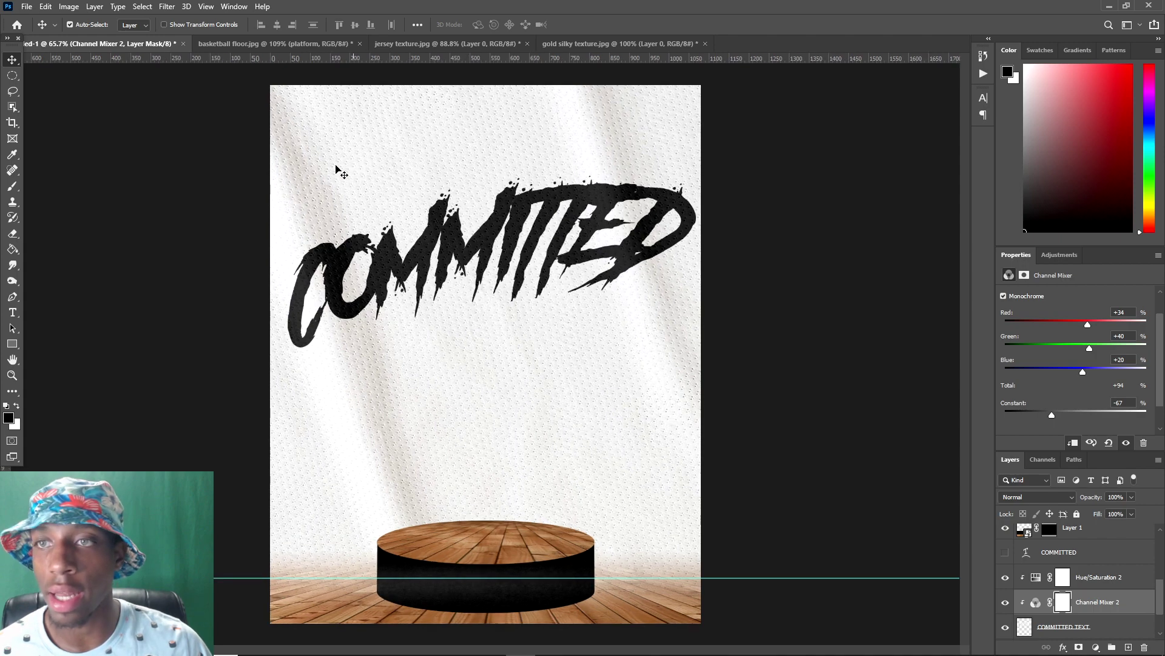
- Set the font for new type to Coolvetica Regular
click(12, 312)
click(174, 24)
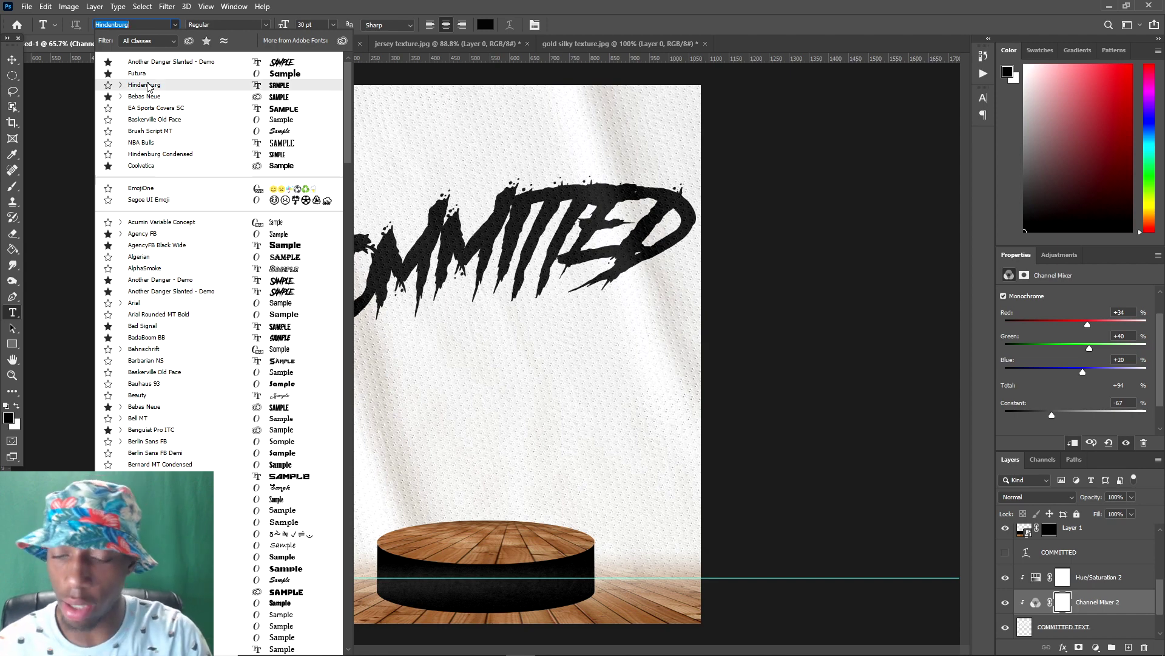
text(cool)
click(159, 63)
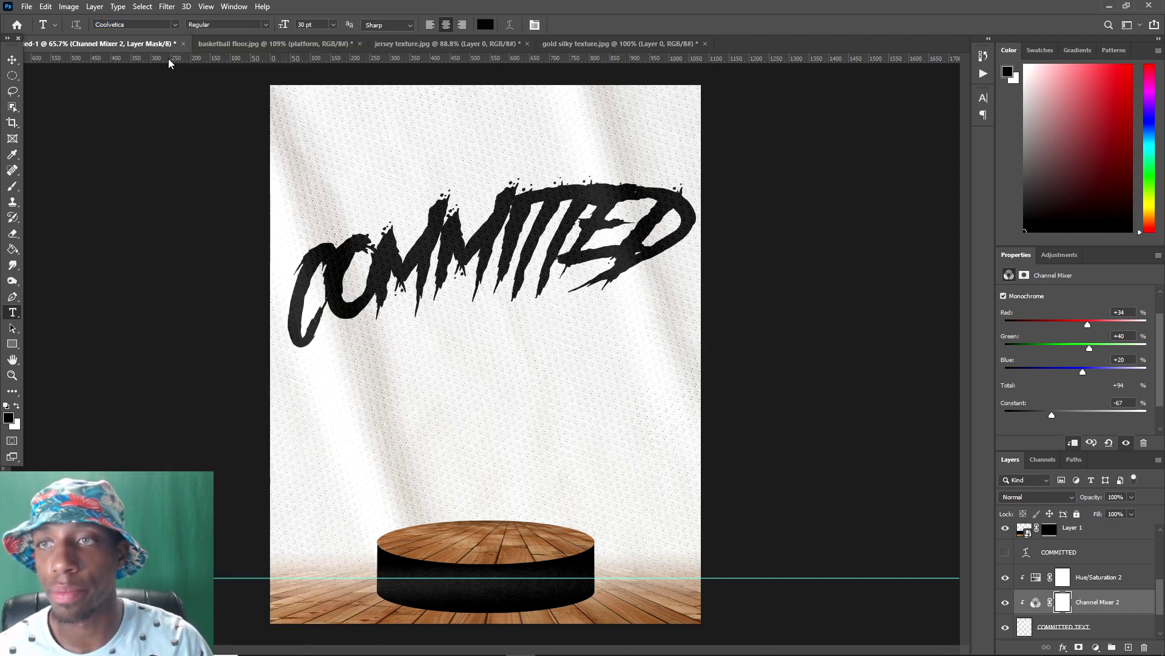
- Collapse and select the platform group at the top of the layer stack, toggling its visibility to check what it holds
drag(1160, 595, 1162, 537)
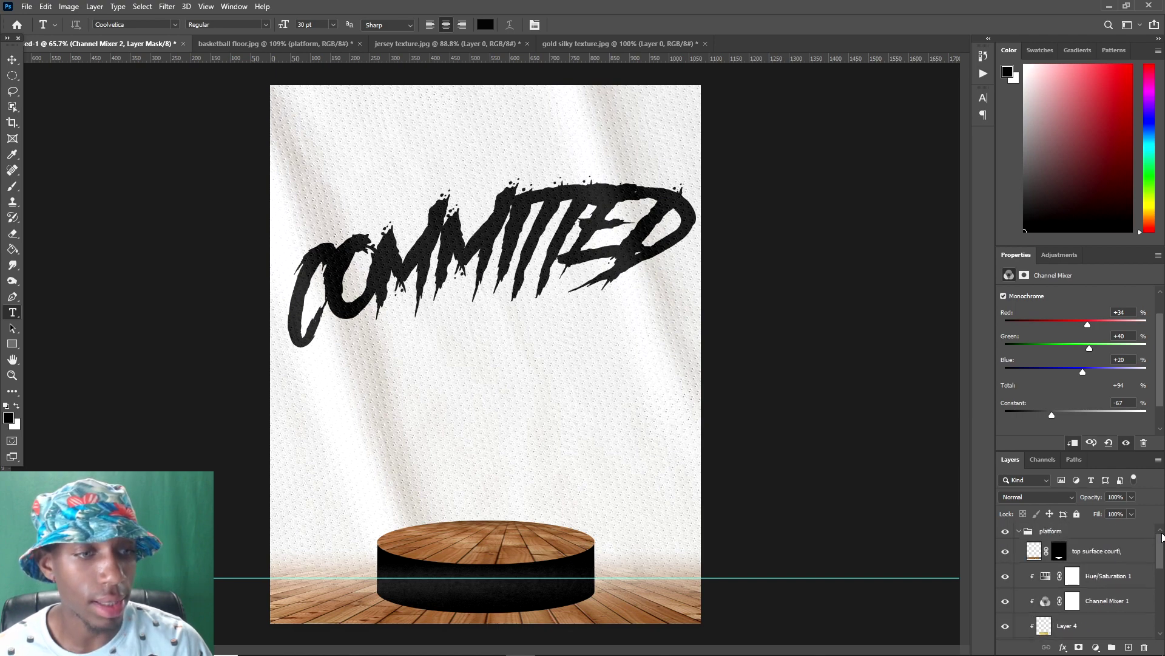
click(1016, 531)
click(1019, 531)
click(1009, 532)
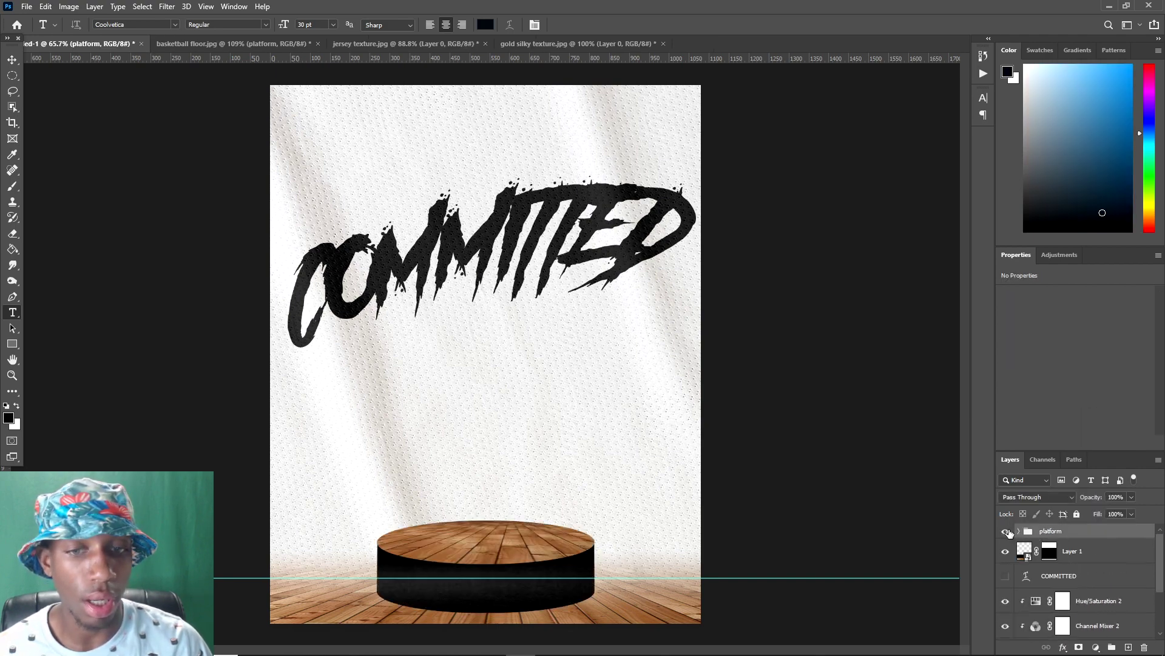
click(1009, 532)
click(1009, 532)
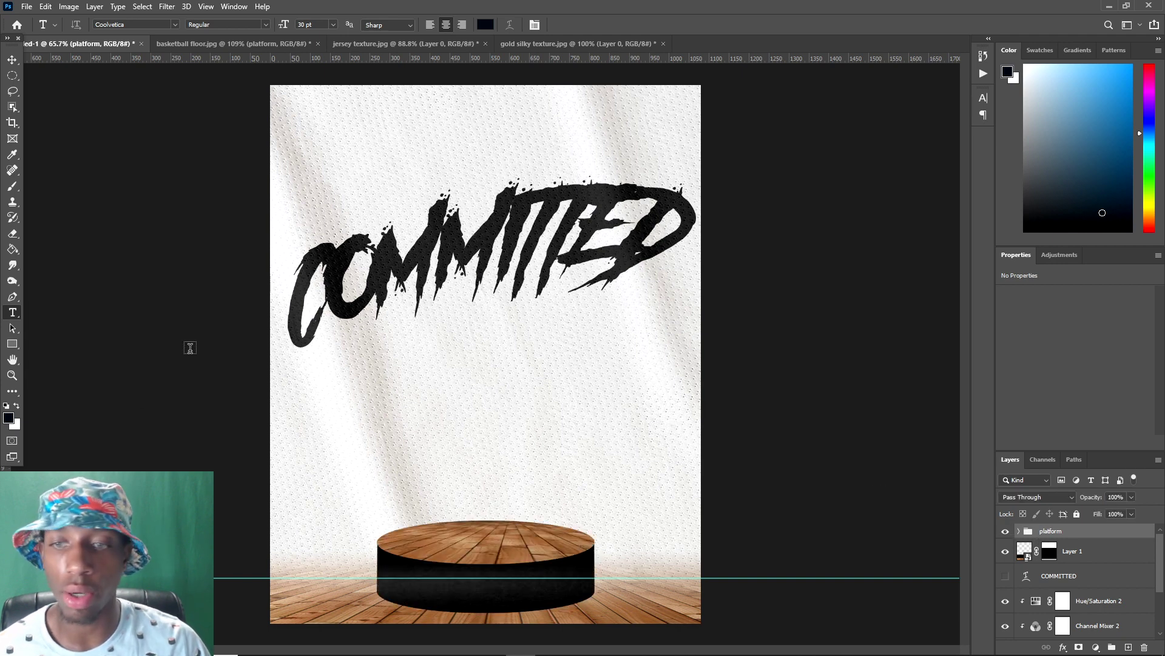
- Add the centred two-line text DEMAR DEROZAN in 30 pt Coolvetica on the backdrop above the platform
click(416, 453)
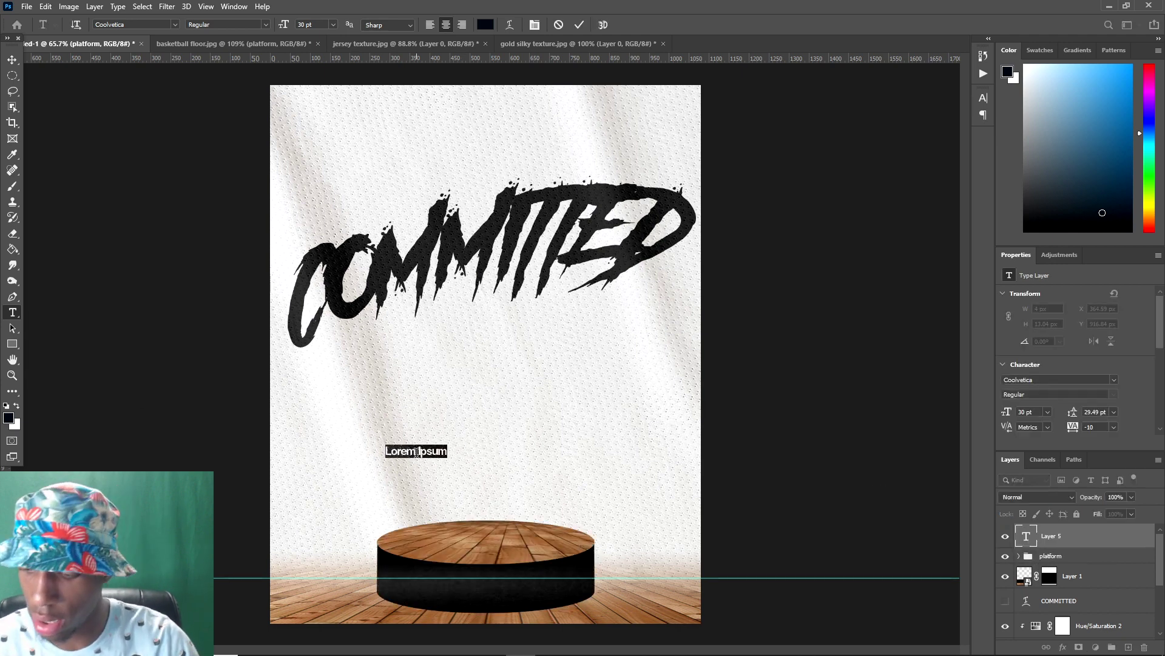
text(DEMAR )
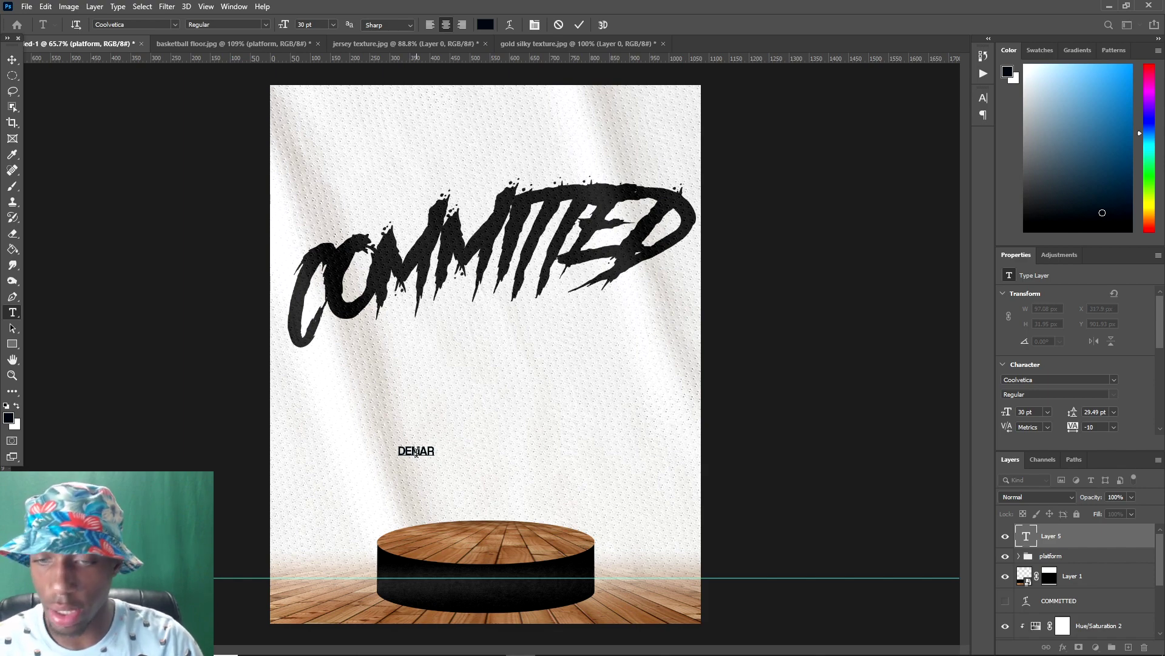
text(DEROZAN)
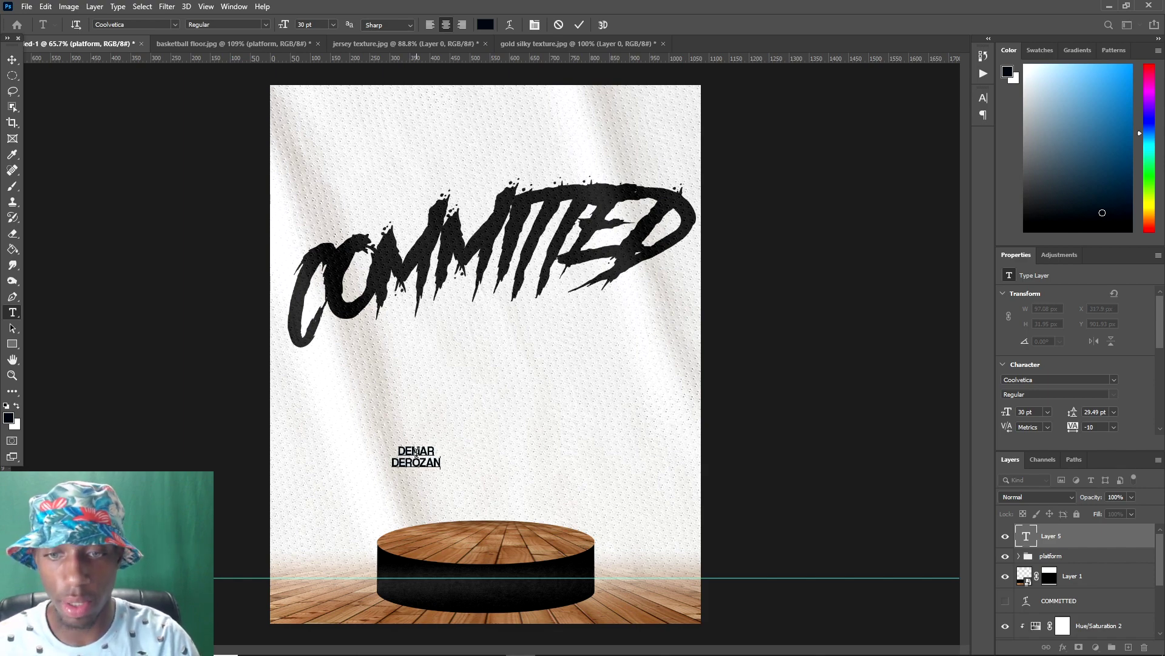
click(12, 60)
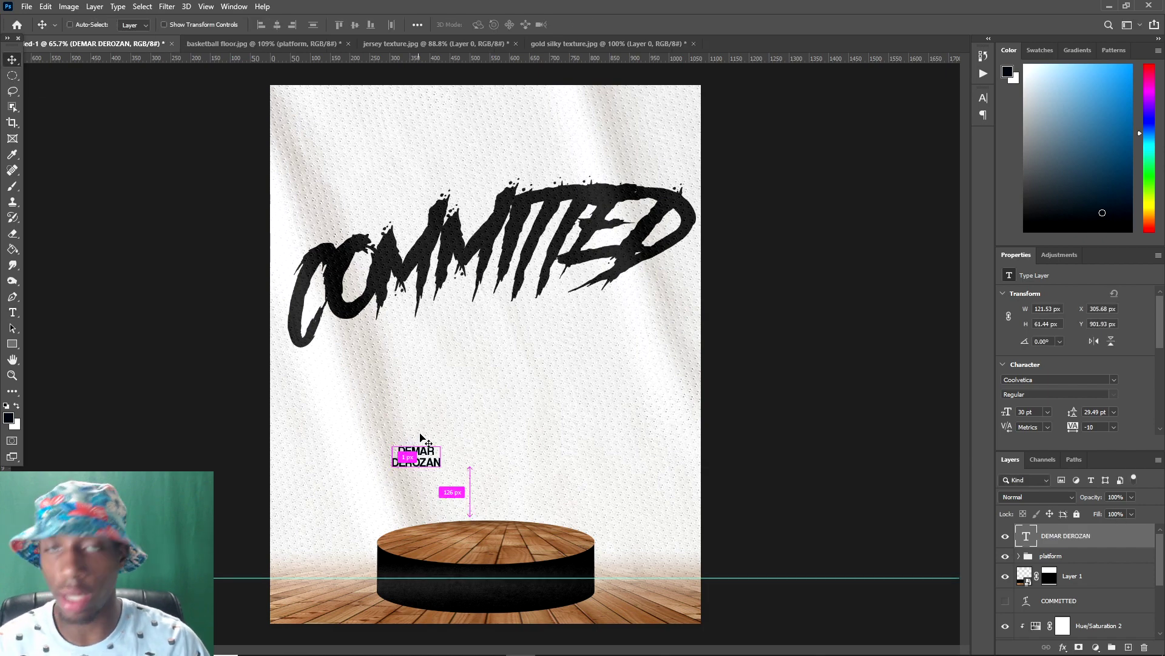
- Enlarge the DEMAR DEROZAN text to about 144 pt and place it directly above the platform
key(ctrl+t)
drag(438, 467, 625, 561)
drag(560, 520, 545, 499)
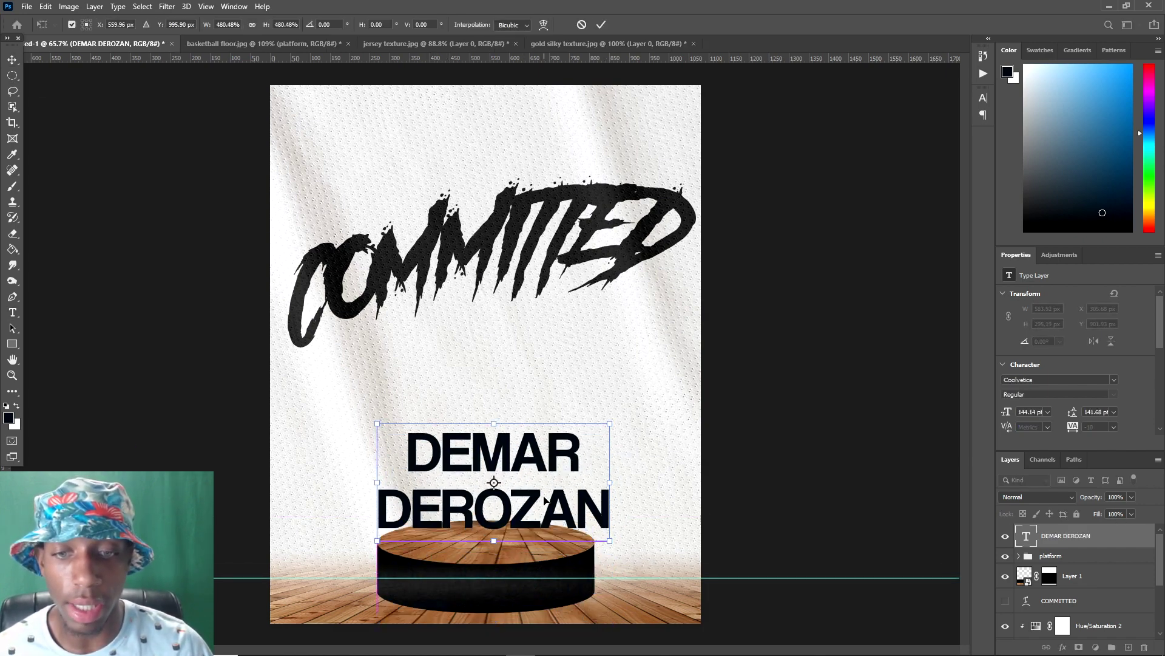
scroll(542, 525, up, 2)
drag(492, 457, 533, 429)
scroll(518, 441, down, 1)
scroll(519, 445, down, 2)
key(Return)
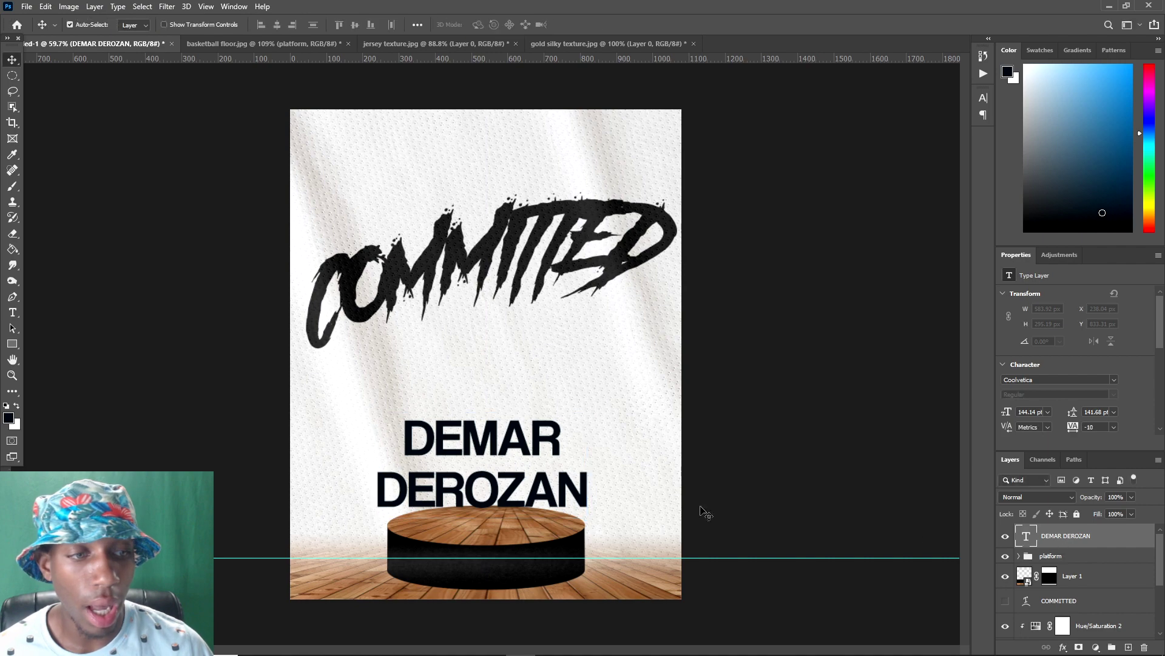
- Delete the DEROZAN line from the text layer, keeping only DEMAR
scroll(468, 462, up, 9)
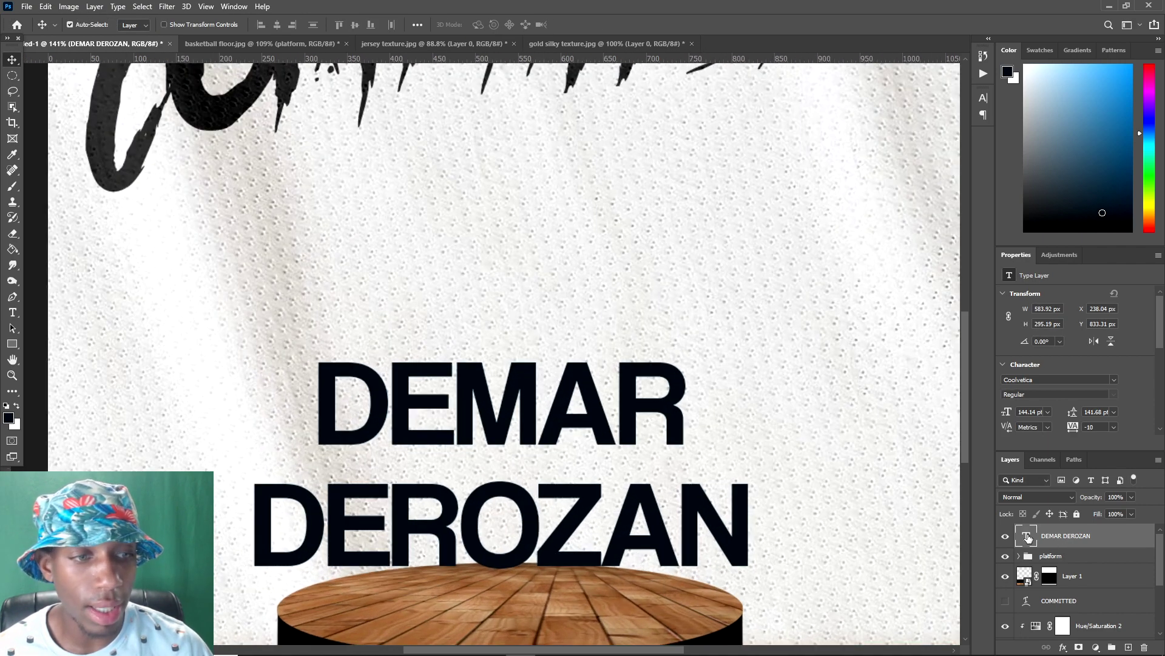
double_click(1028, 538)
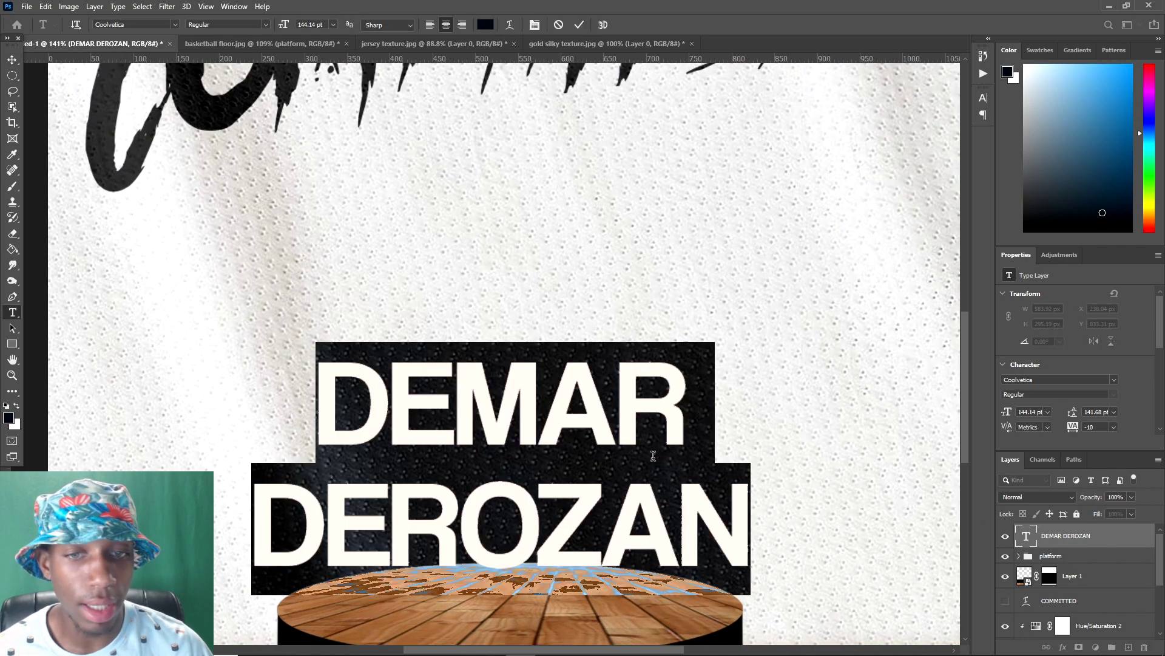
click(324, 441)
drag(268, 496, 837, 553)
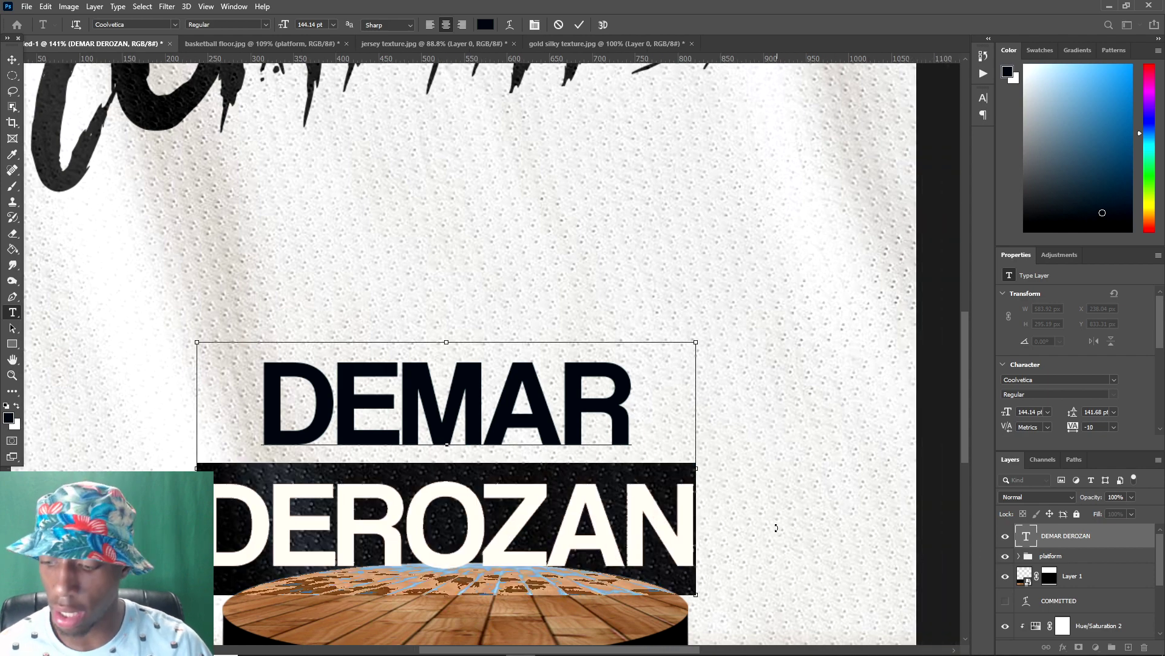
key(BackSpace)
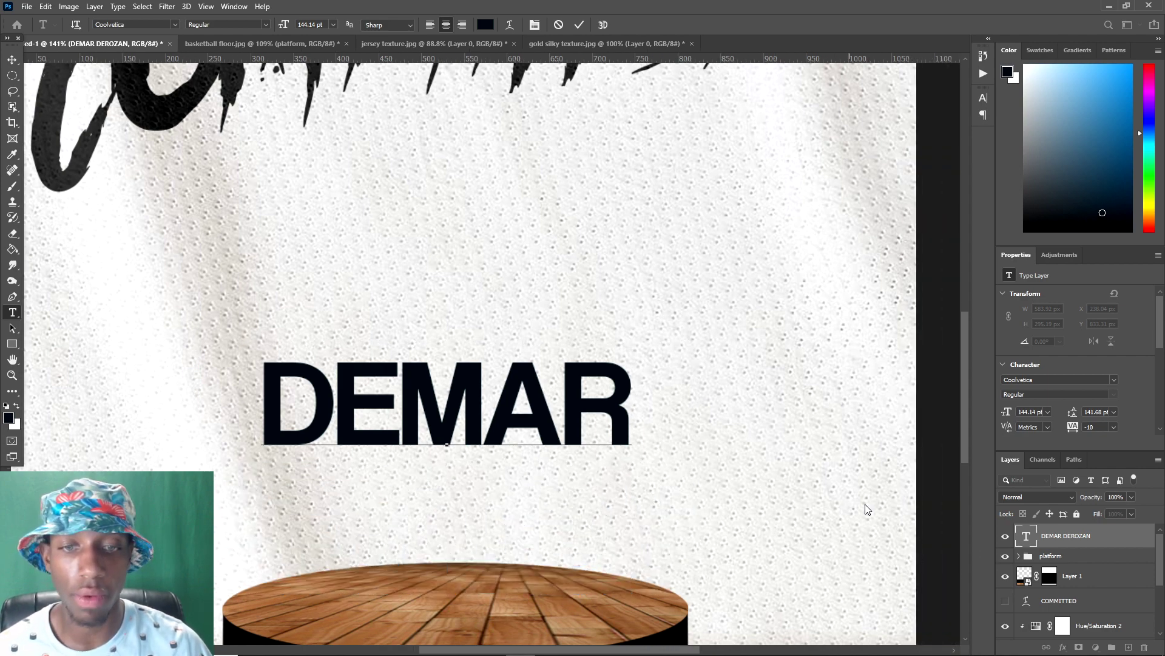
click(1078, 532)
- Move DEMAR down closer to the platform and scale it up to about 164 pt
scroll(512, 445, down, 3)
drag(459, 436, 465, 485)
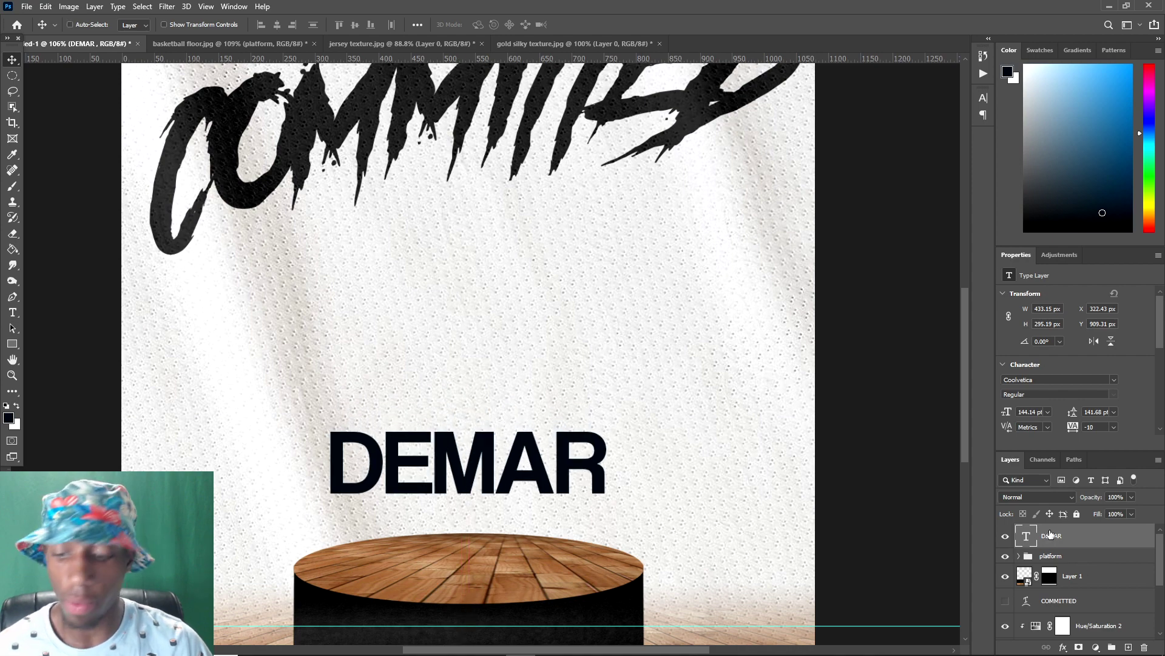
key(ctrl+t)
drag(468, 415, 468, 390)
drag(493, 449, 495, 460)
key(Return)
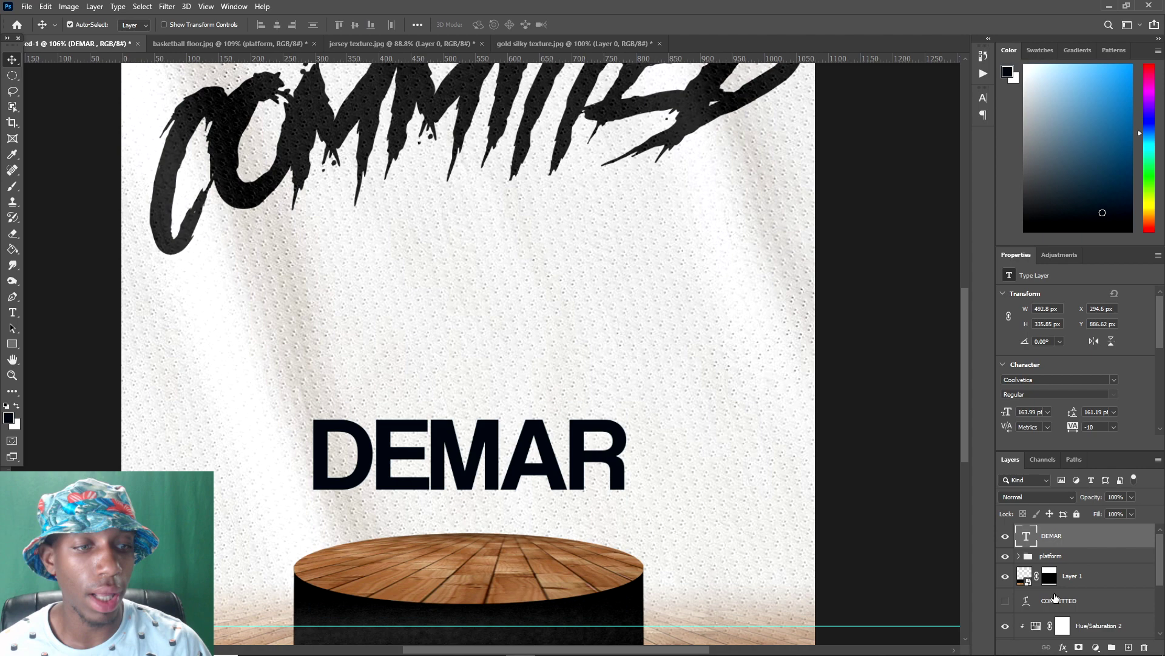
- Add a Gradient Overlay to the DEMAR layer and set the gradient's first colour stop to 0f0f0f
click(1063, 647)
click(1071, 609)
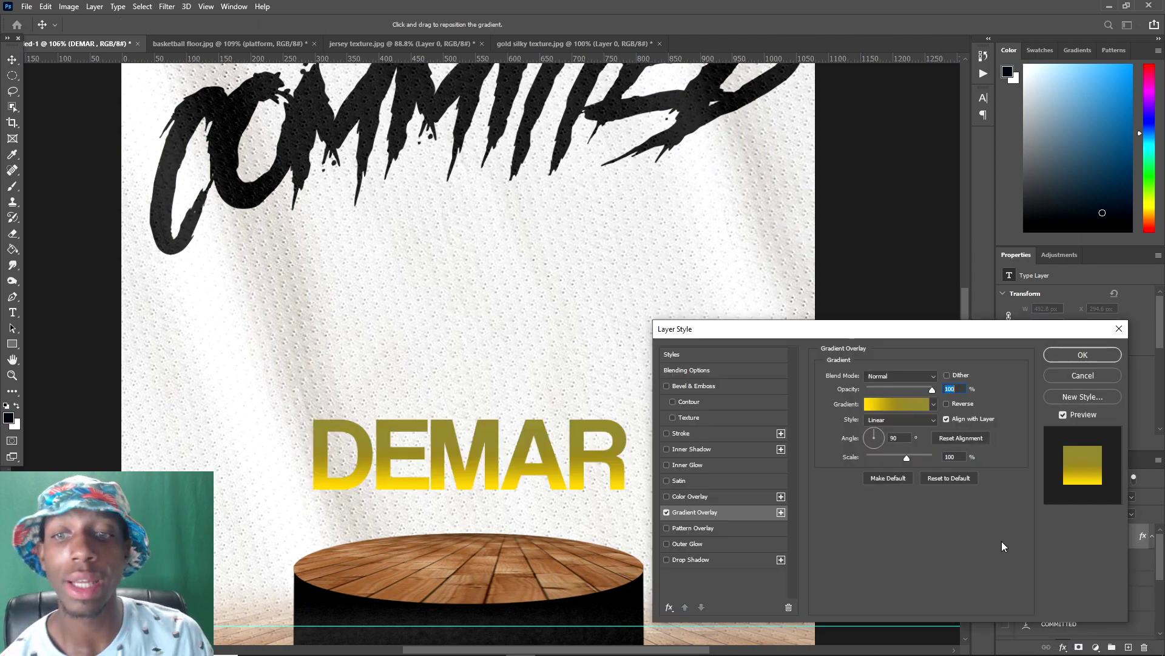
click(884, 408)
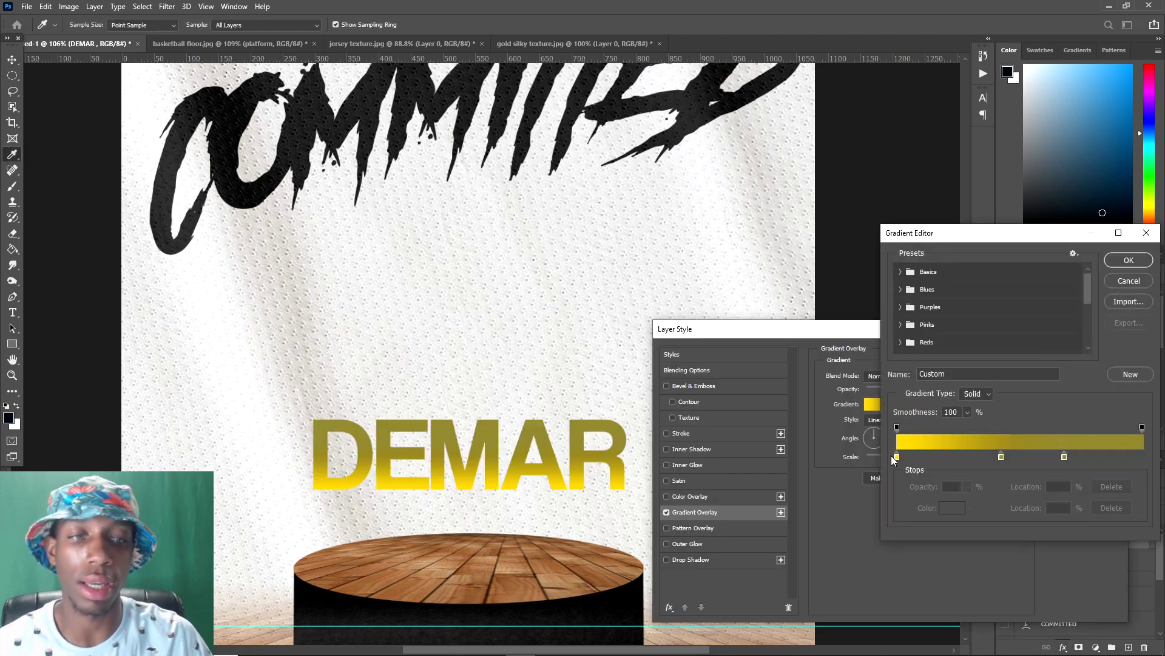
double_click(897, 456)
drag(838, 234, 813, 323)
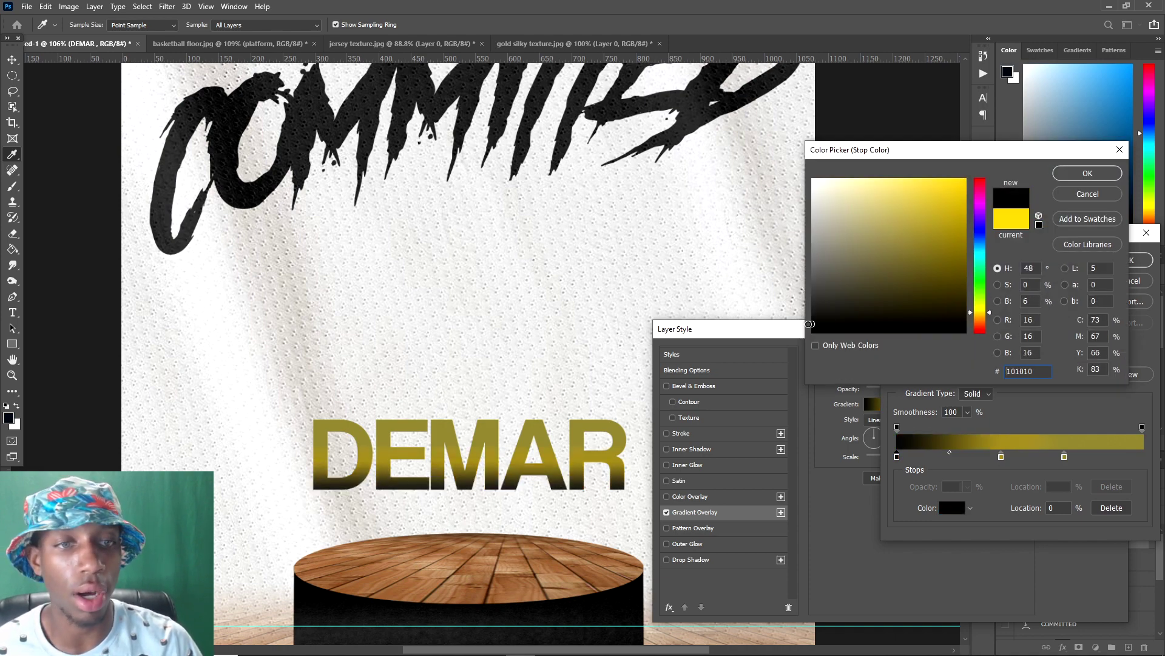
click(1103, 176)
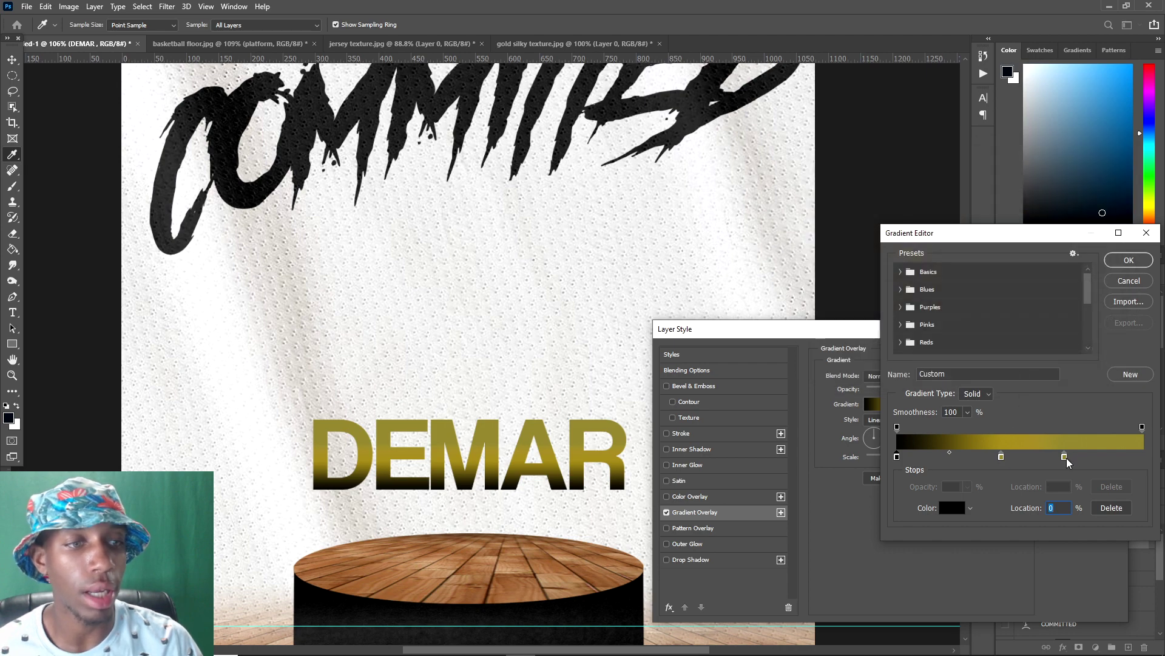
- Move the gradient's last colour stop to 93% and its middle stop to 55%, and colour the middle stop 535353
drag(1065, 457, 1123, 455)
drag(1003, 457, 1035, 455)
double_click(1035, 455)
click(819, 180)
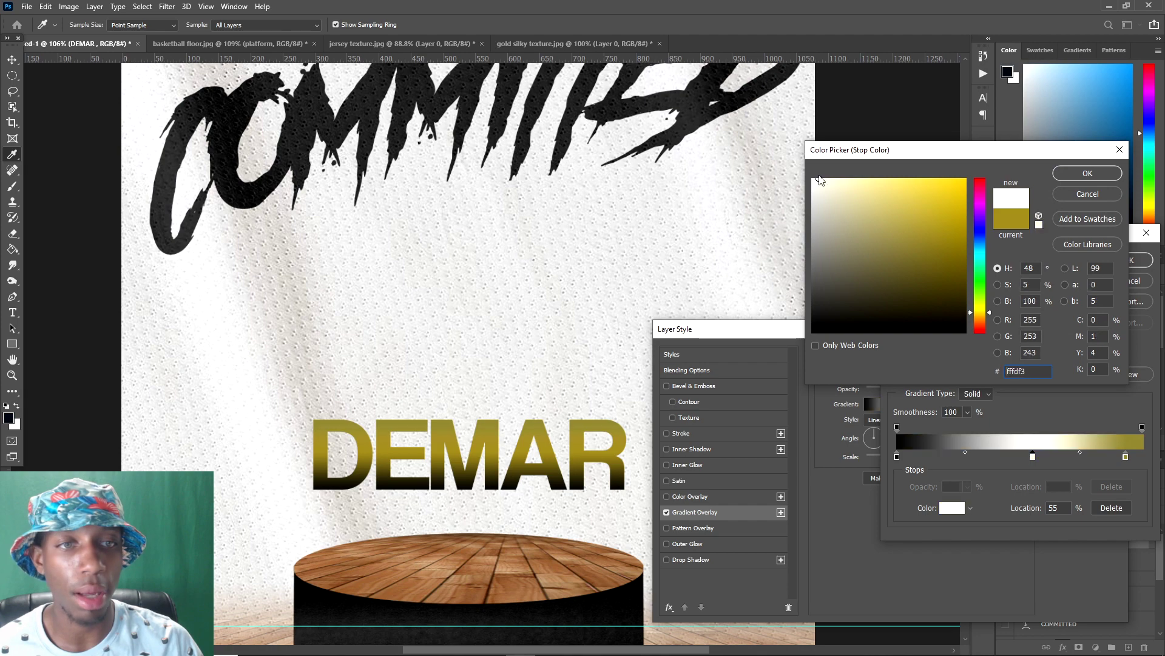
drag(820, 180, 818, 290)
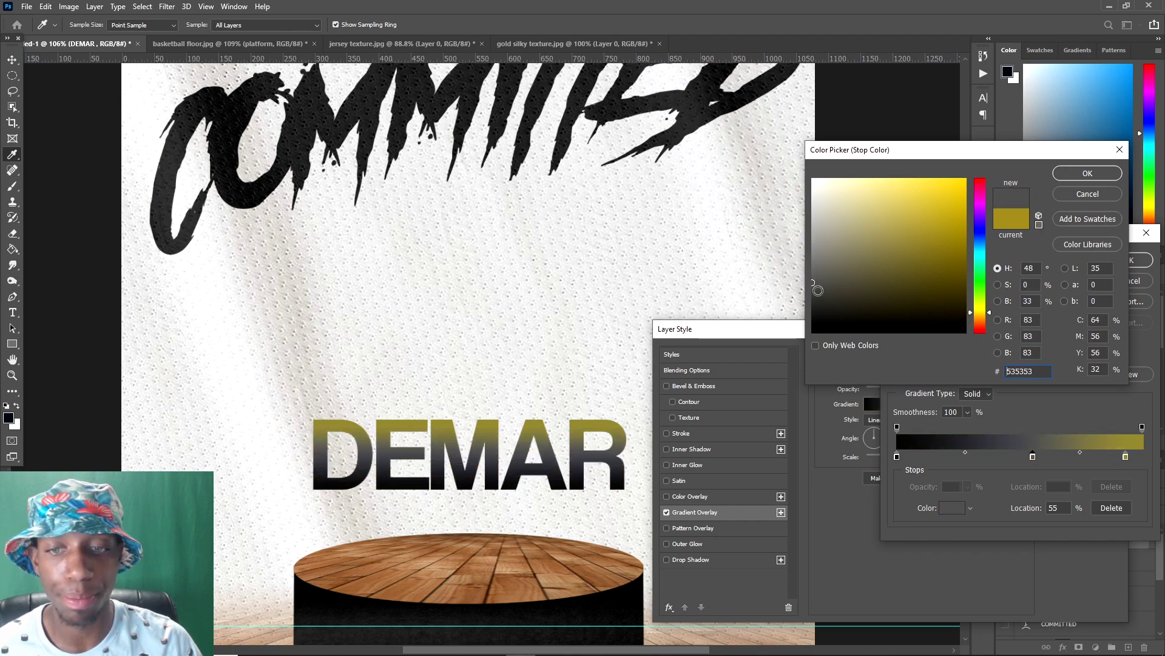
click(1088, 173)
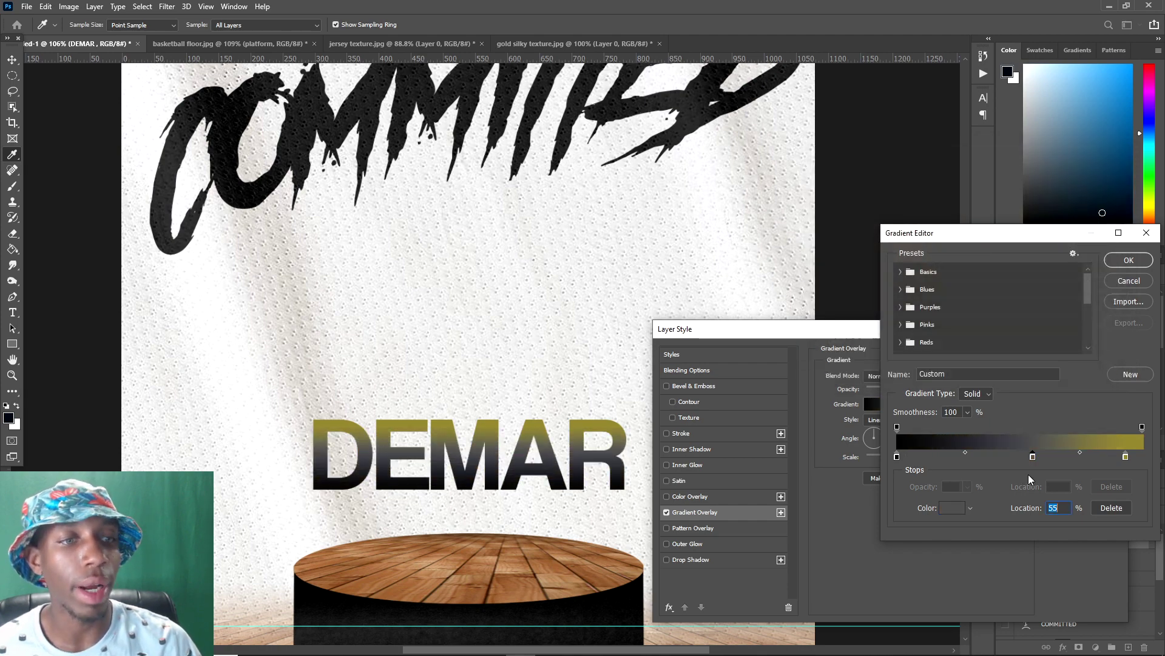
- Set the gradient's last colour stop to light grey aeaead and accept the edited gradient
double_click(1126, 456)
drag(837, 214, 815, 228)
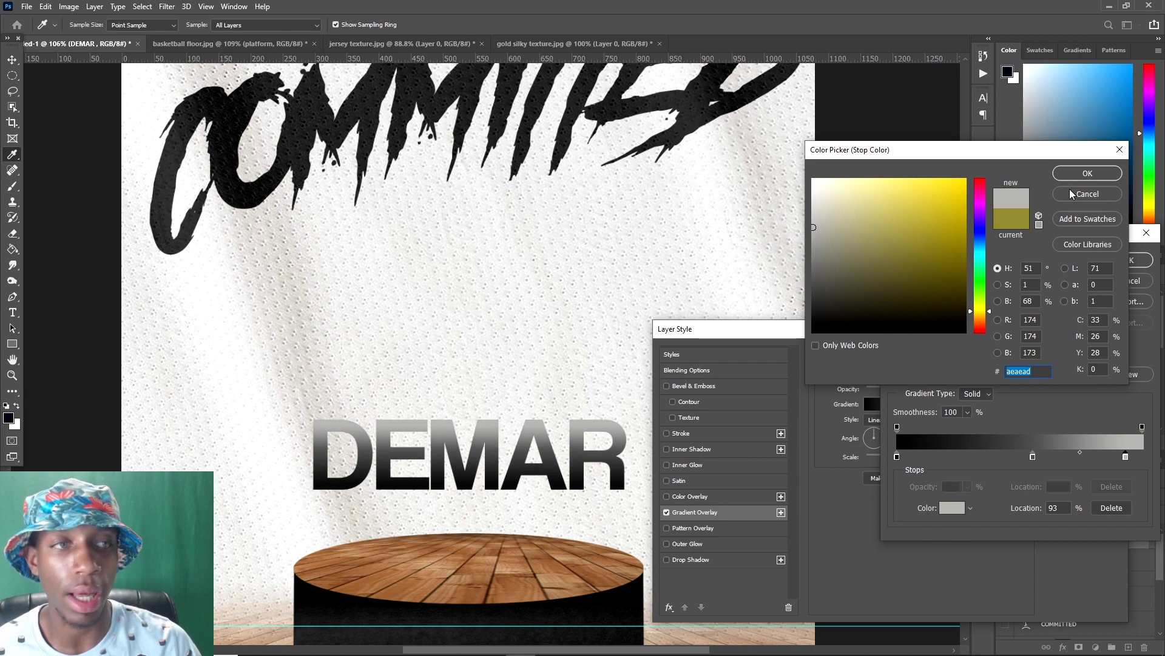
click(1085, 177)
click(1130, 262)
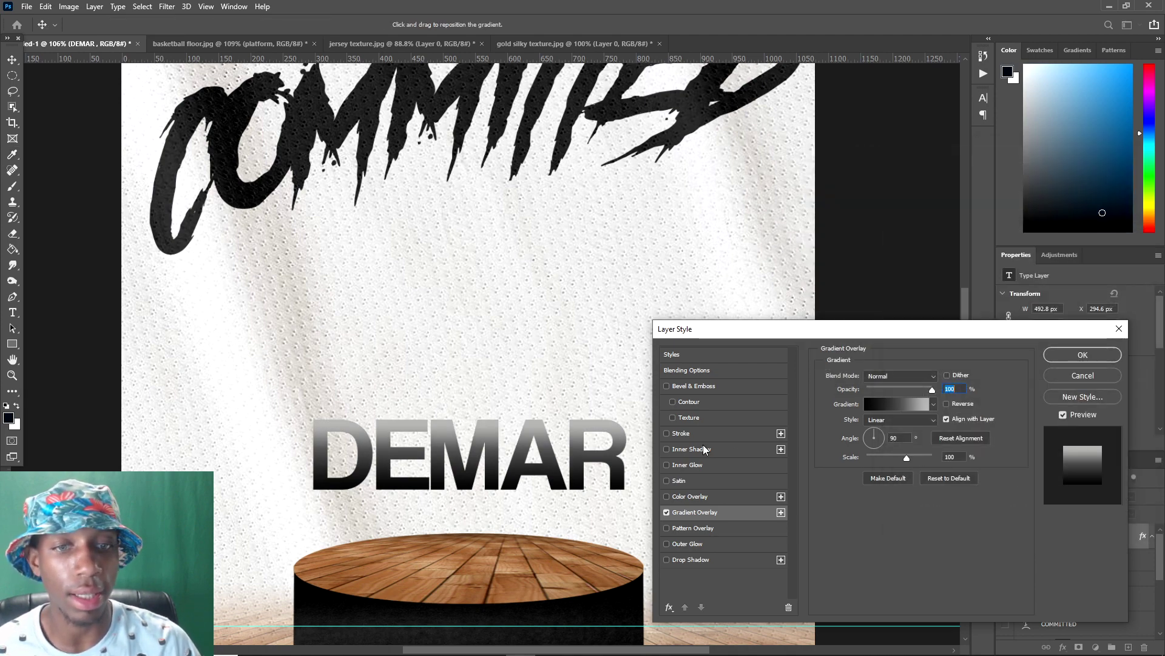
click(667, 433)
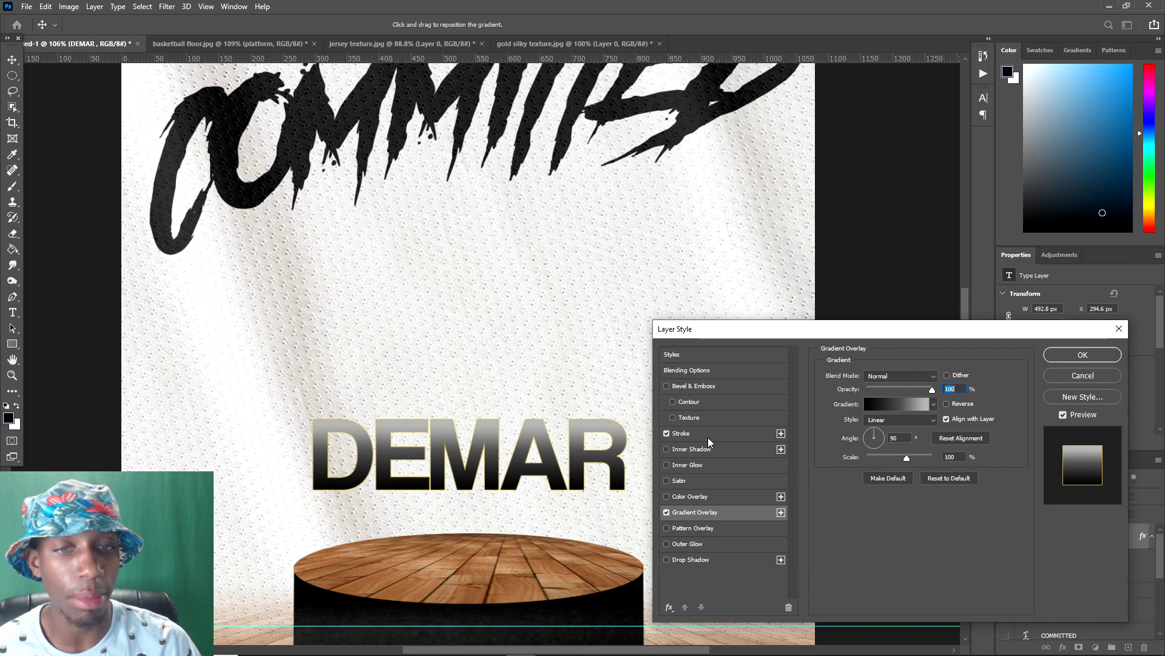
click(681, 434)
click(850, 464)
mouse_move(825, 279)
mouse_down()
mouse_move(784, 293)
mouse_move(801, 340)
mouse_up()
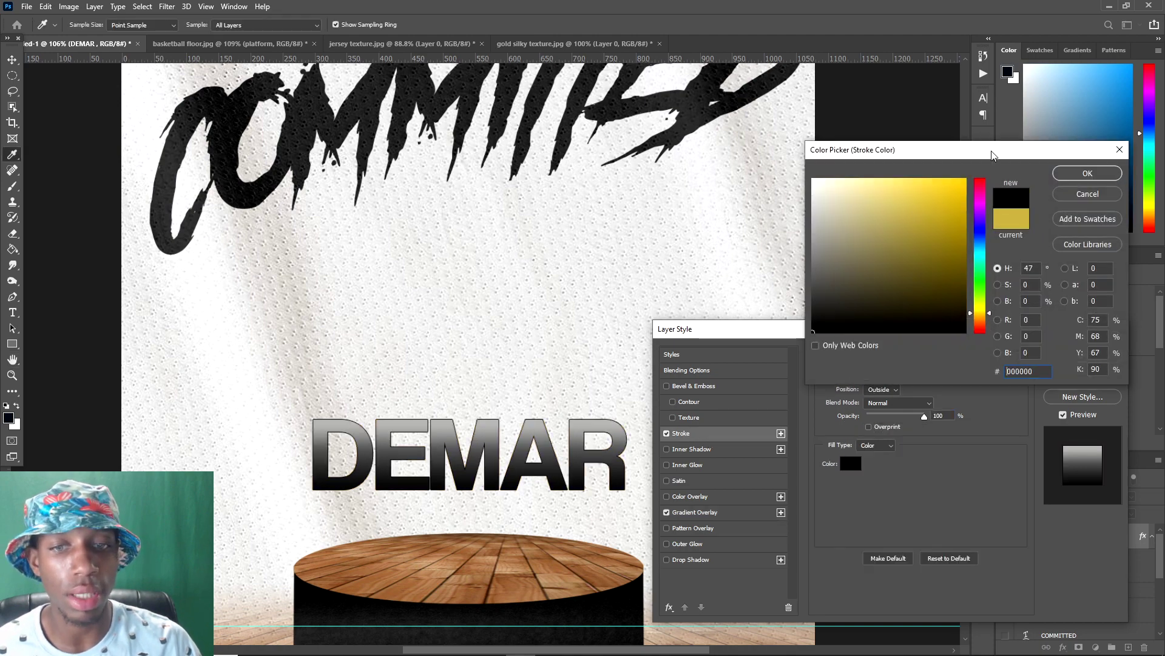
click(1087, 174)
click(870, 377)
drag(870, 377, 868, 376)
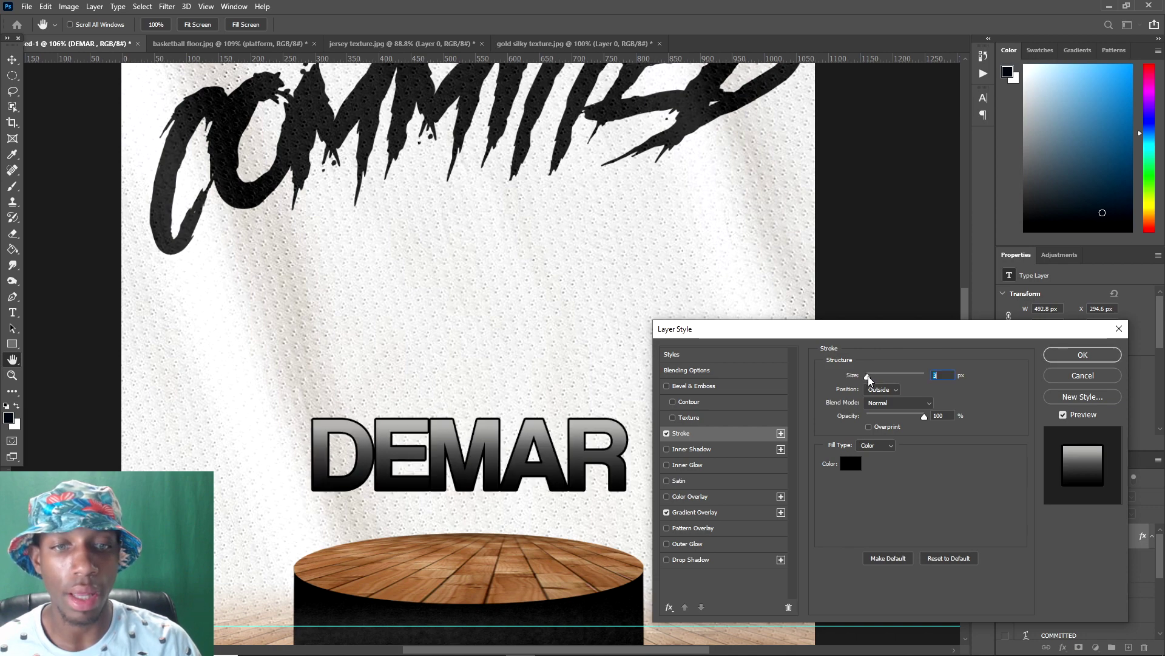
click(686, 534)
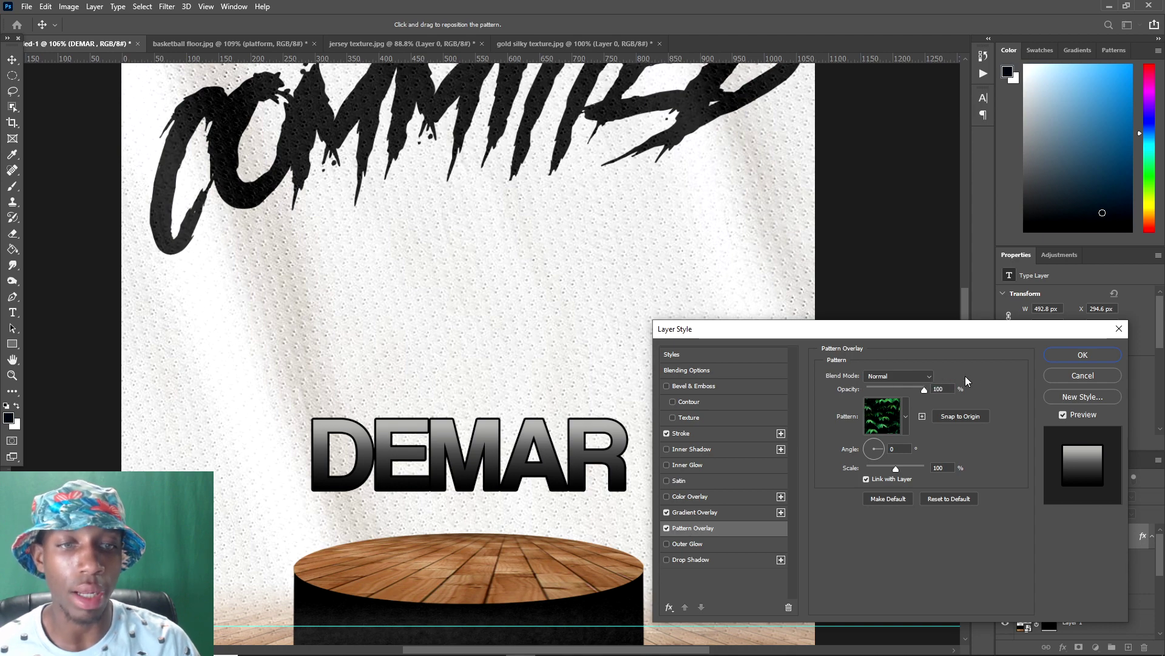
click(1058, 370)
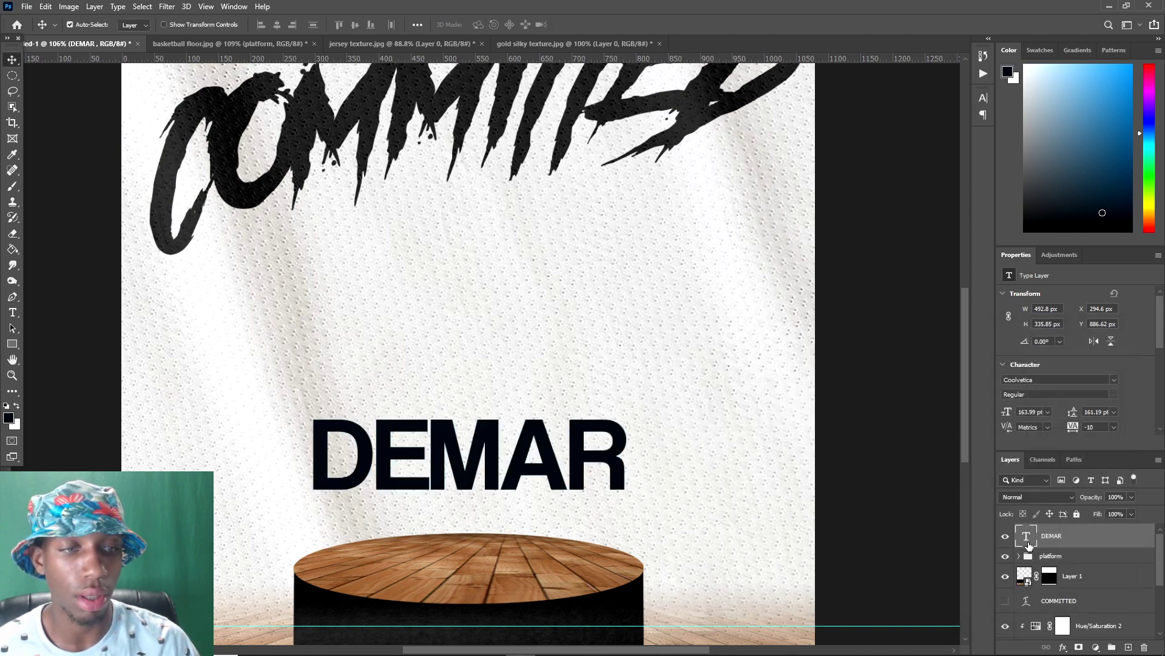
- Add a Gradient Overlay to the DEMAR layer and set the gradient's first colour stop to 121212
click(1063, 647)
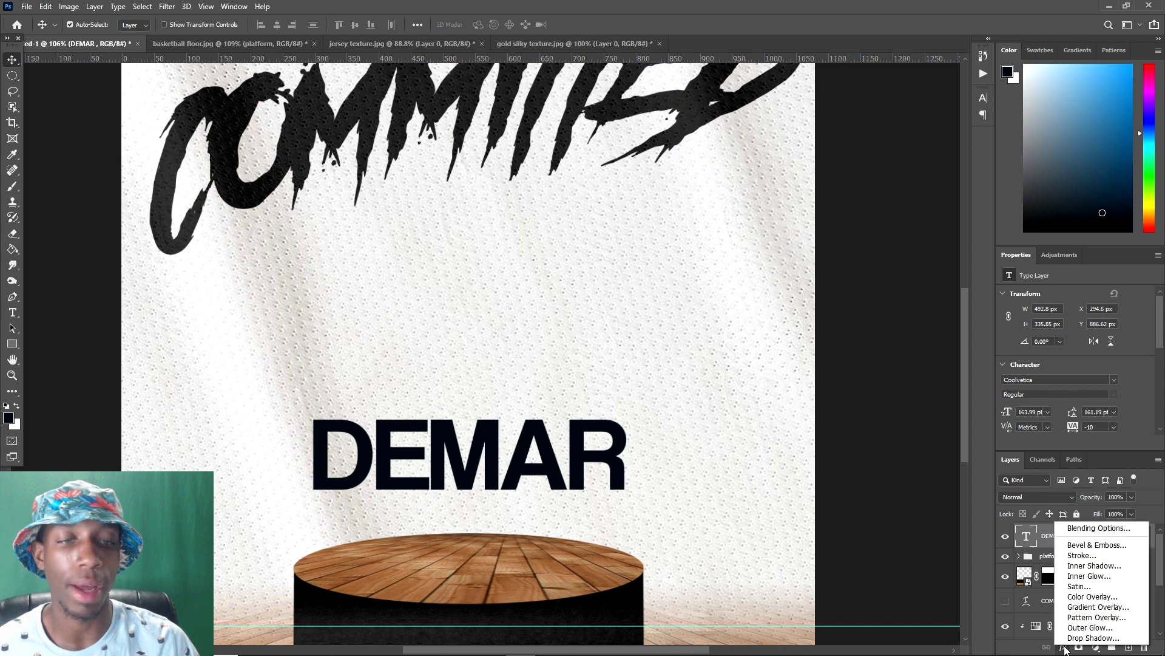
click(988, 498)
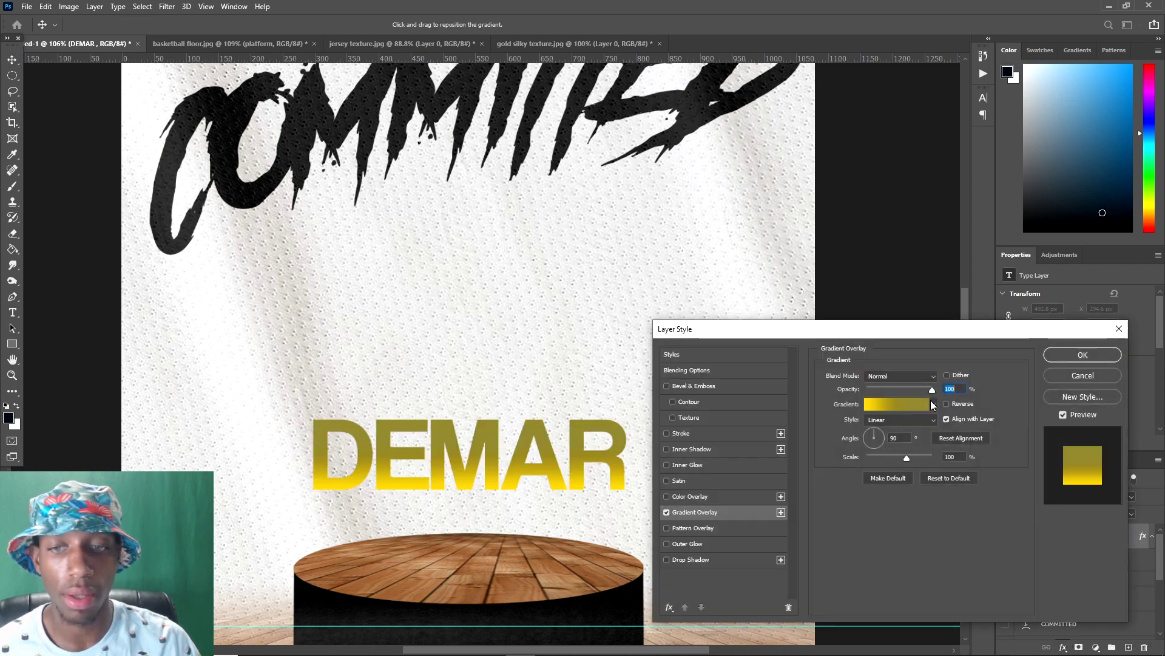
click(872, 404)
double_click(898, 456)
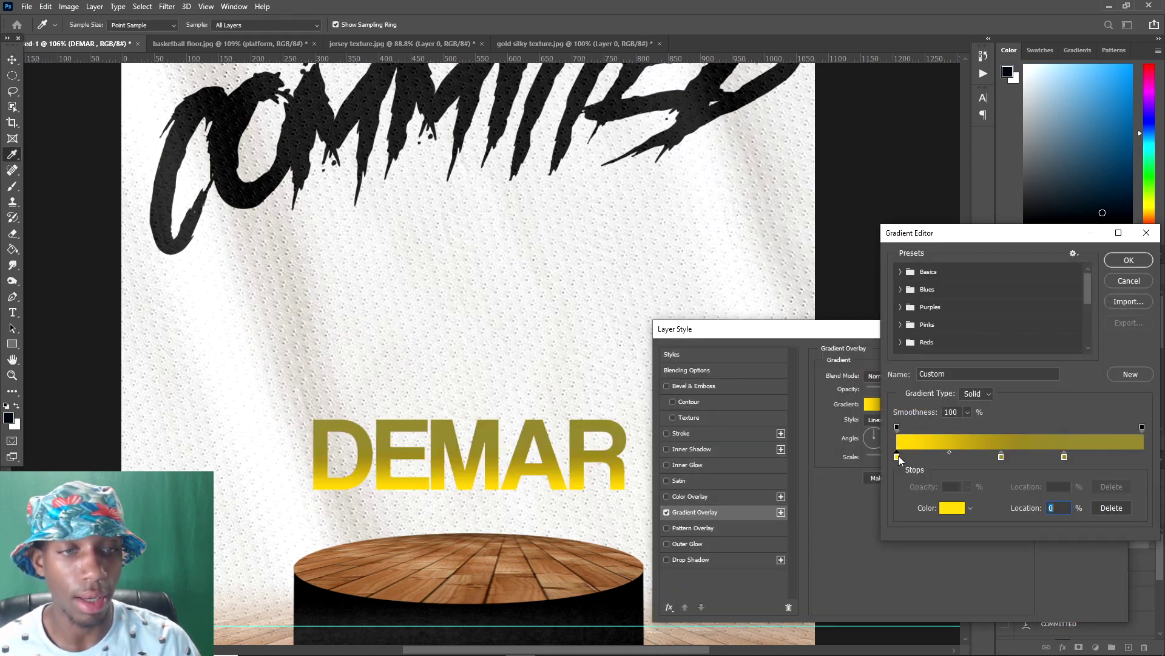
click(813, 323)
click(1088, 173)
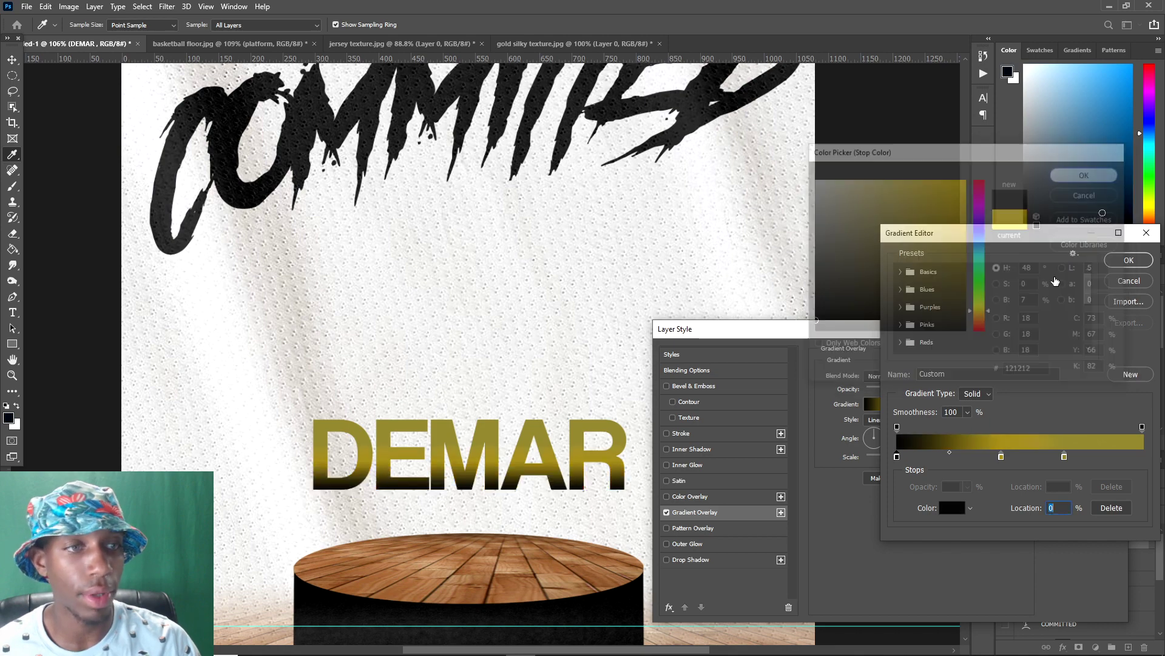
- Colour the gradient's 43% stop near-black and its 68% stop grey 606060, and accept the edited gradient
double_click(1001, 459)
drag(850, 197, 761, 306)
click(1088, 173)
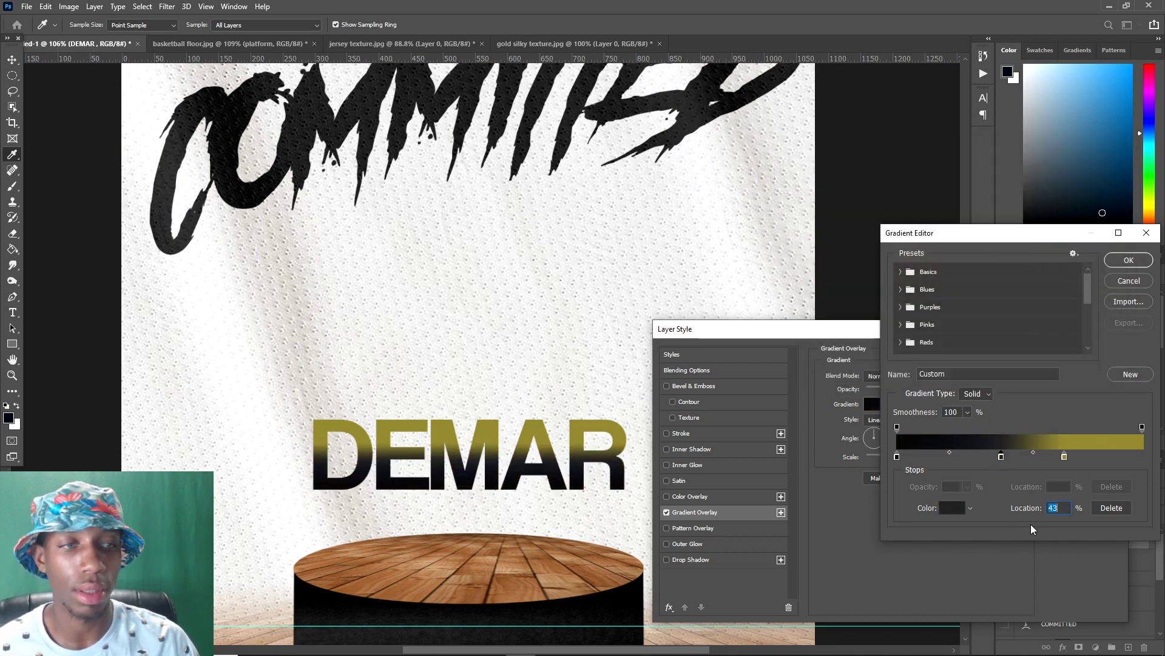
double_click(1065, 456)
drag(817, 274, 784, 274)
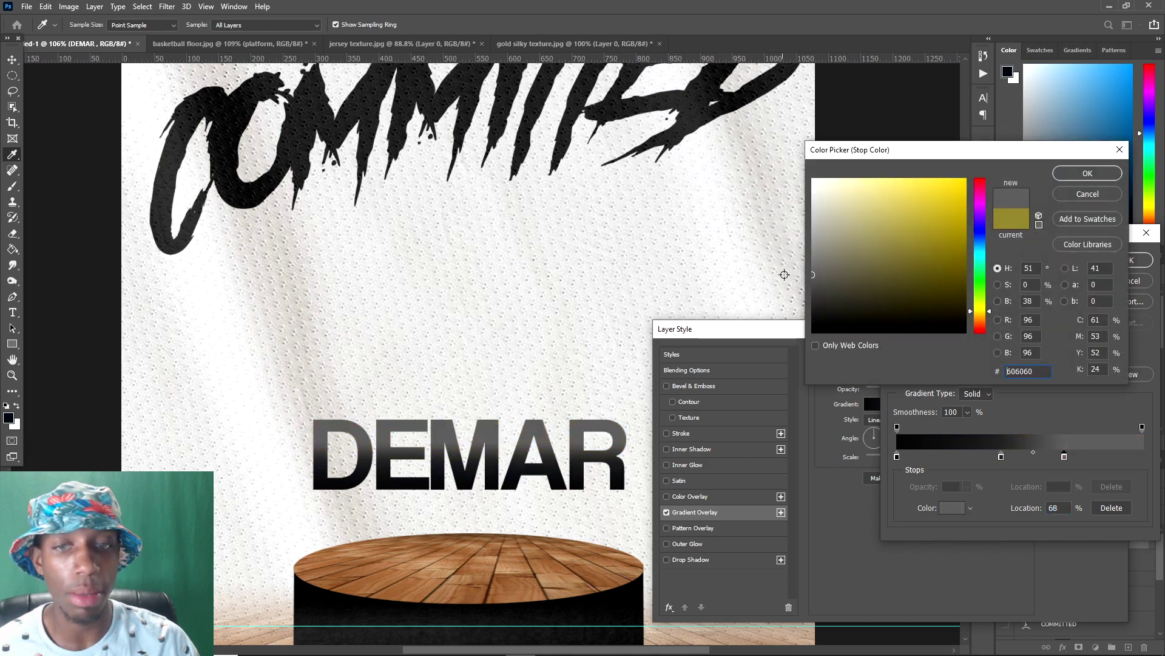
click(1088, 173)
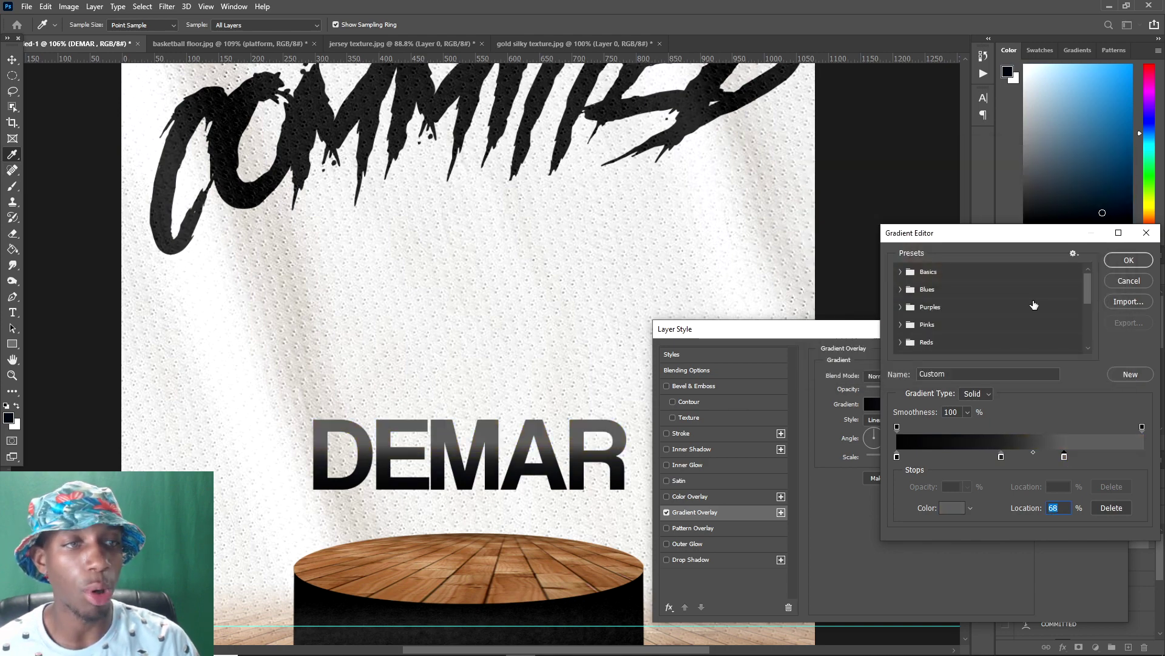
click(1129, 260)
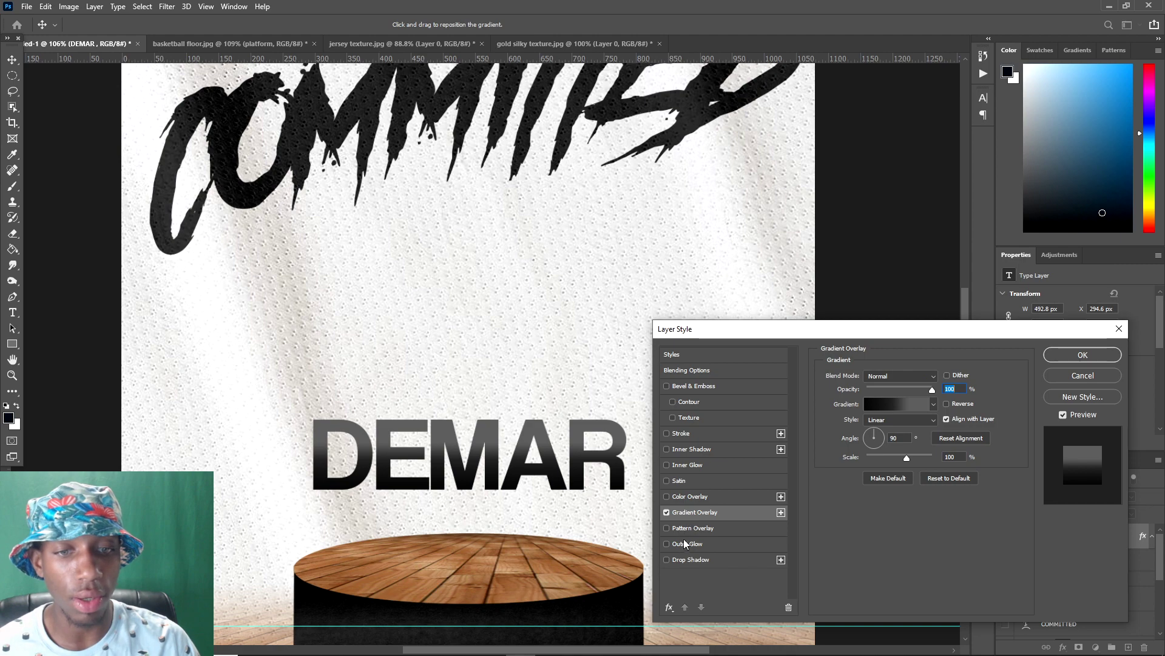
- Add a Drop Shadow to DEMAR in black 000000 with 100% opacity and 10 px distance, and apply the layer style
click(688, 559)
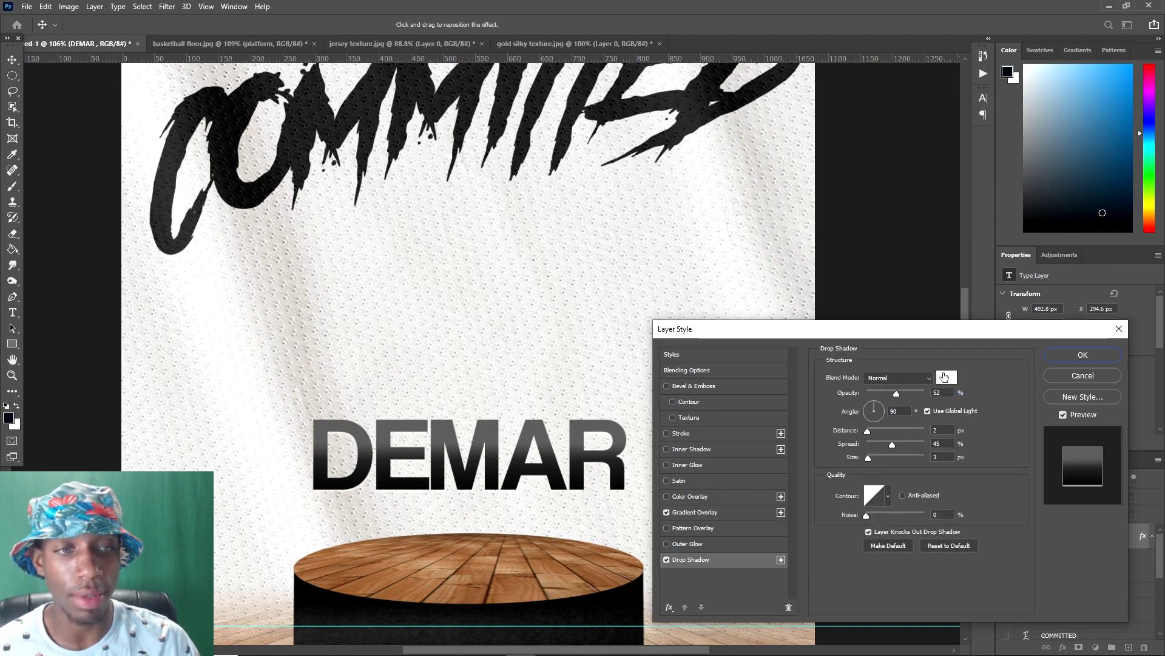
click(944, 377)
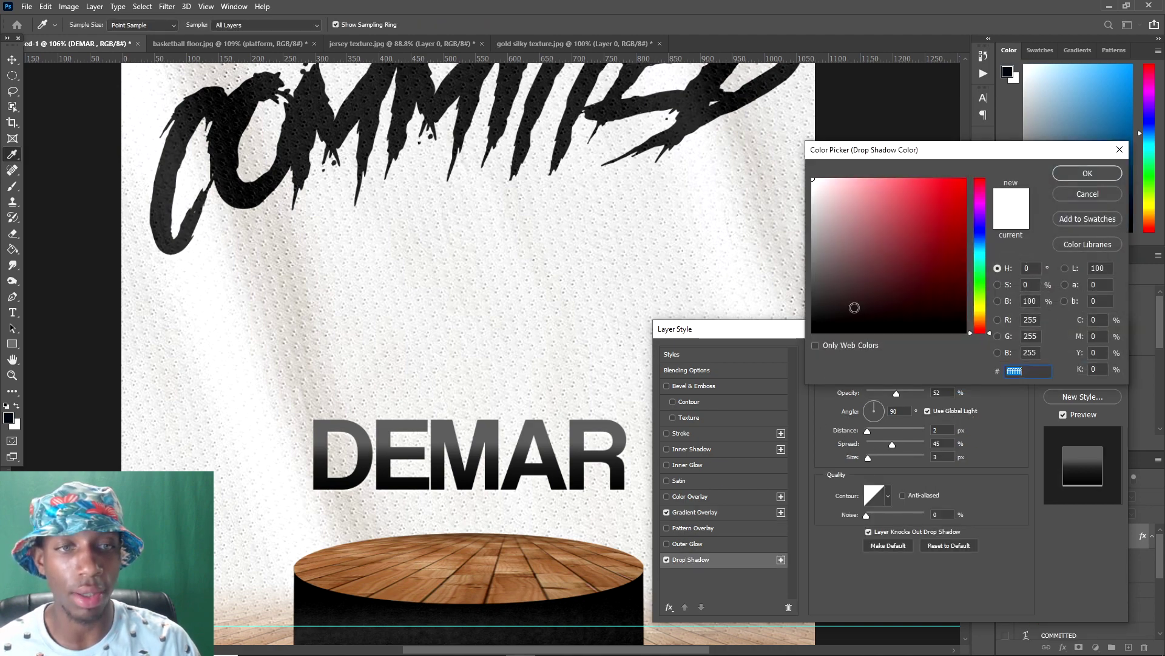
click(1087, 173)
drag(903, 398, 927, 398)
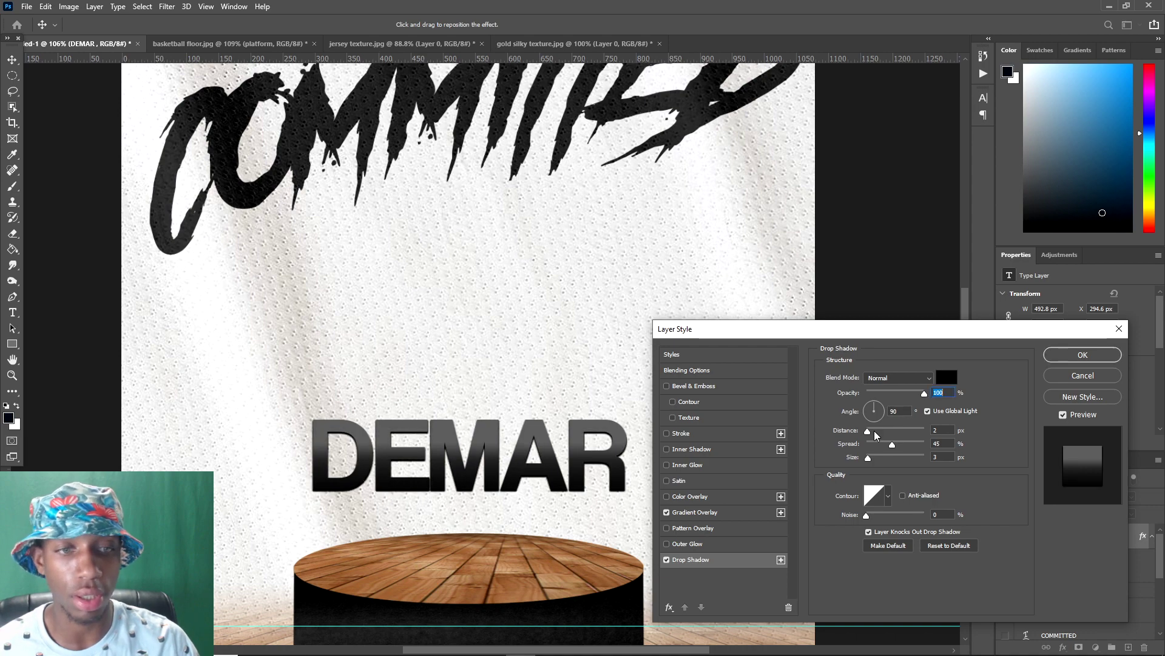
drag(867, 431, 874, 431)
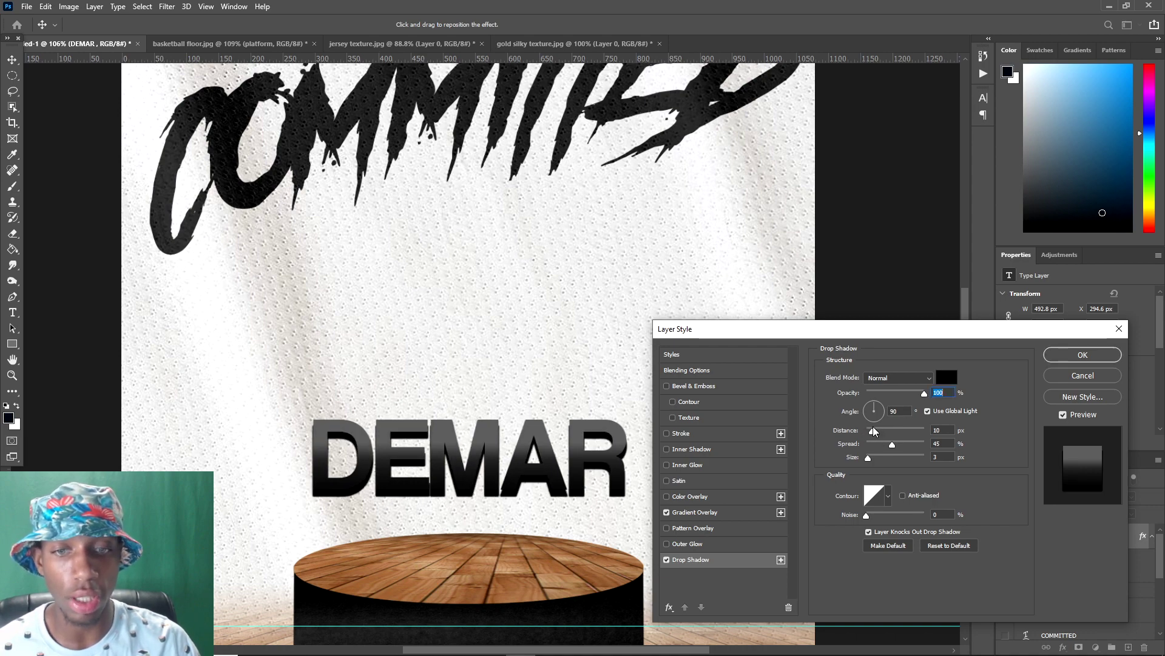
click(1083, 355)
- Scale DEMAR down to about 134 pt and place it centred just above the platform
scroll(252, 445, down, 4)
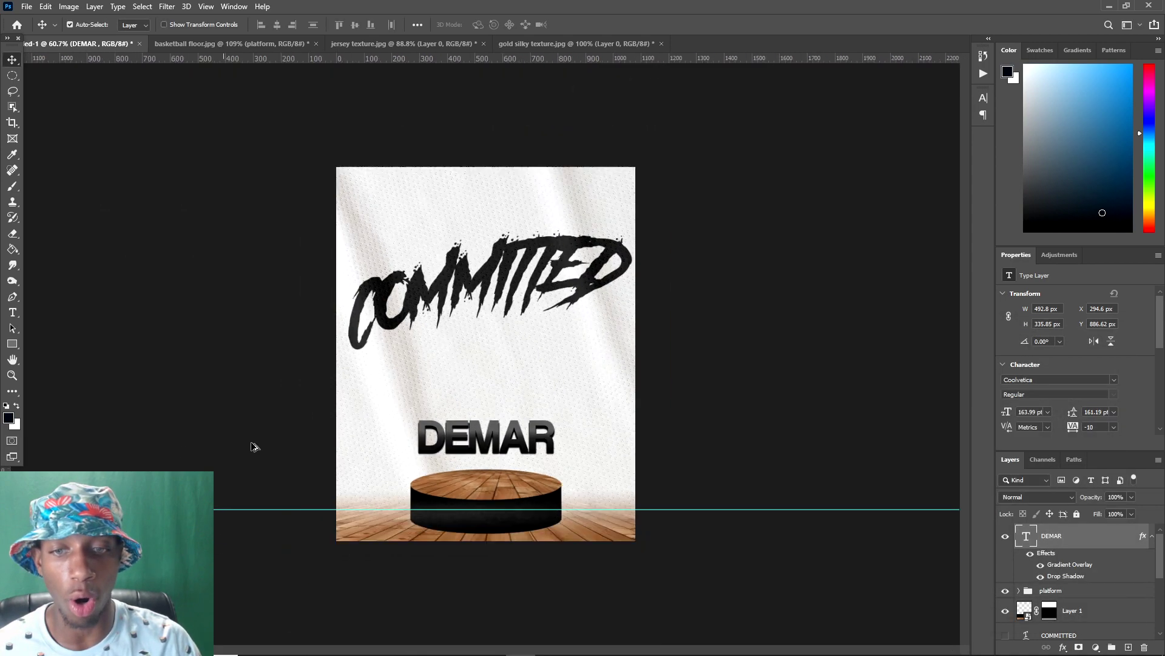
scroll(422, 428, up, 2)
scroll(509, 502, up, 2)
key(ctrl+t)
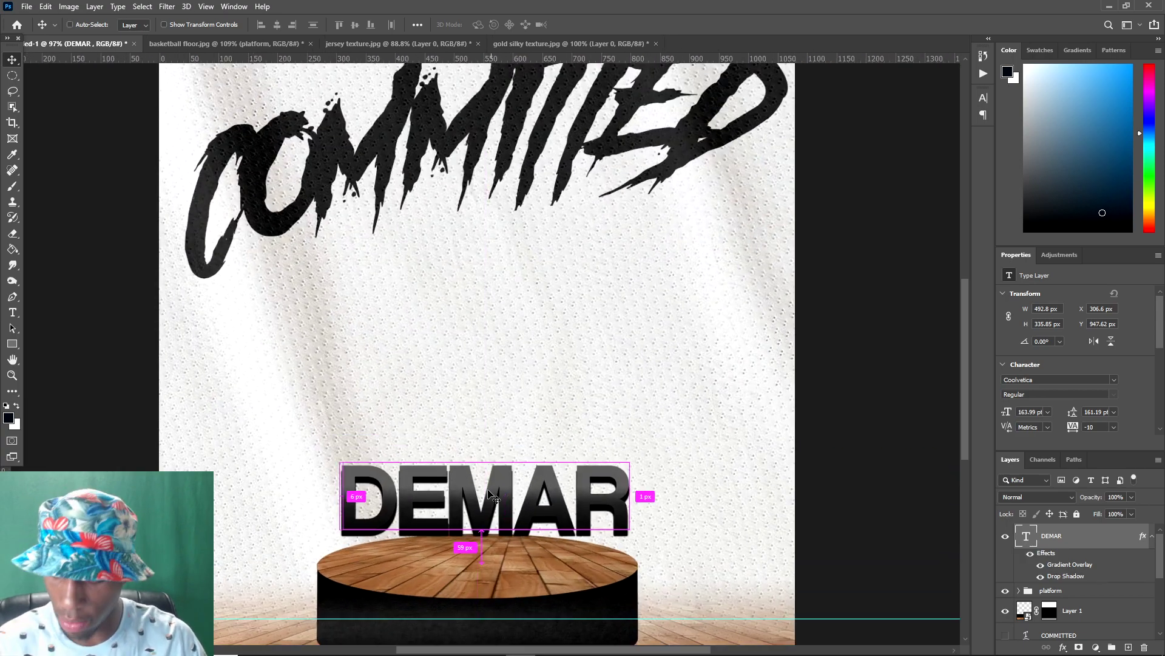
drag(482, 460, 481, 499)
drag(491, 512, 478, 424)
drag(484, 452, 485, 474)
key(Return)
key(Return)
- Duplicate the DEMAR text layer and move the copy straight down about 154 px, over the platform
key(ctrl+0)
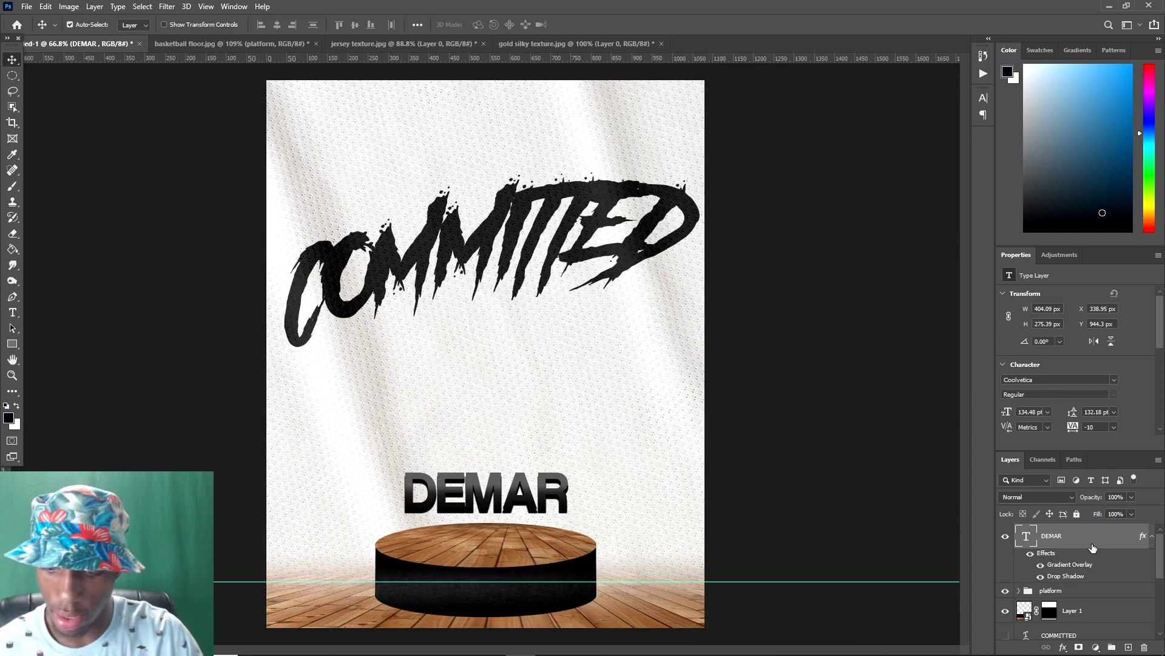
key(ctrl+j)
key(ctrl+t)
drag(516, 513, 516, 574)
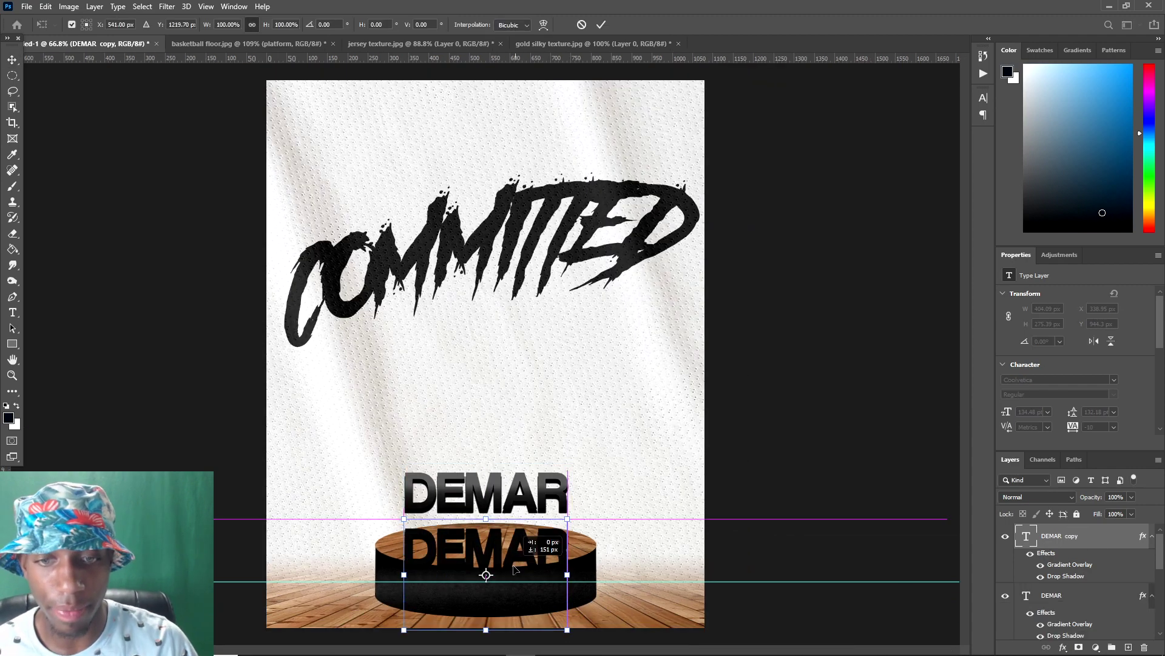
key(Return)
double_click(1026, 536)
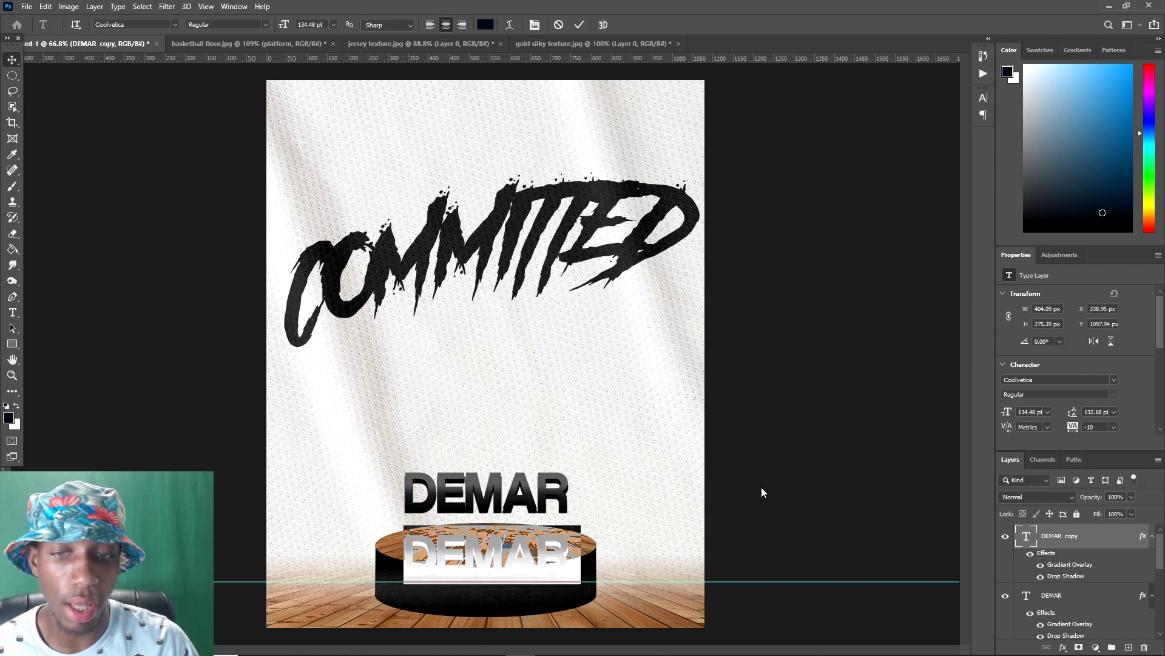
scroll(516, 577, up, 4)
click(1067, 541)
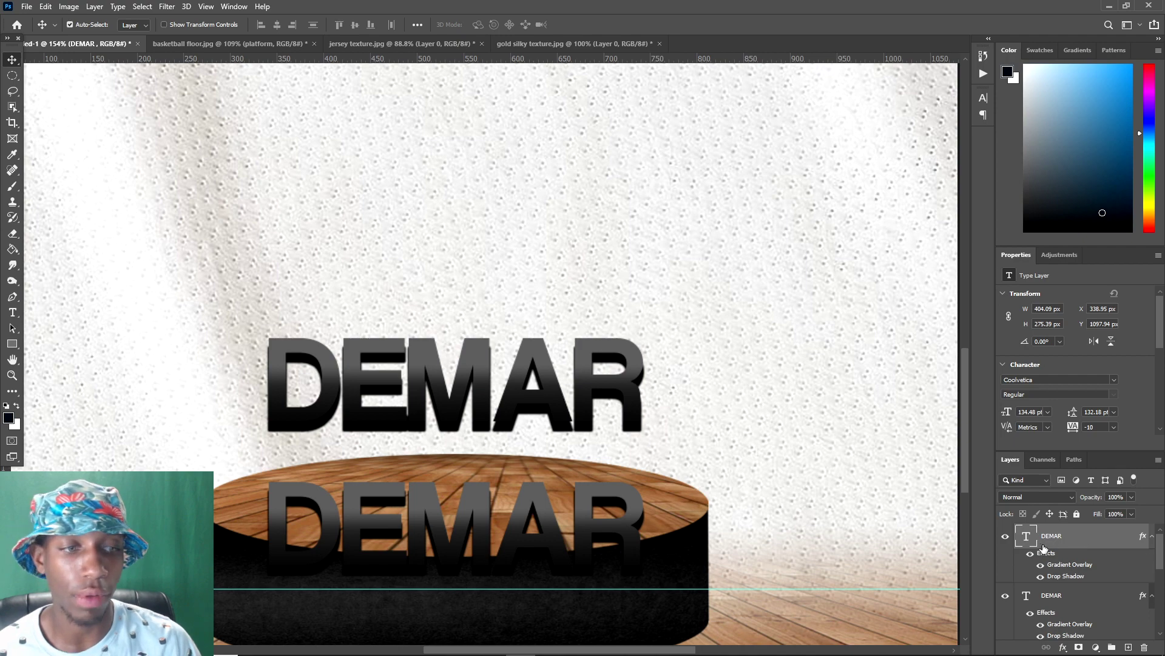
- Edit the lower DEMAR copy's Gradient Overlay and set the gradient's first colour stop to 646464
double_click(1054, 566)
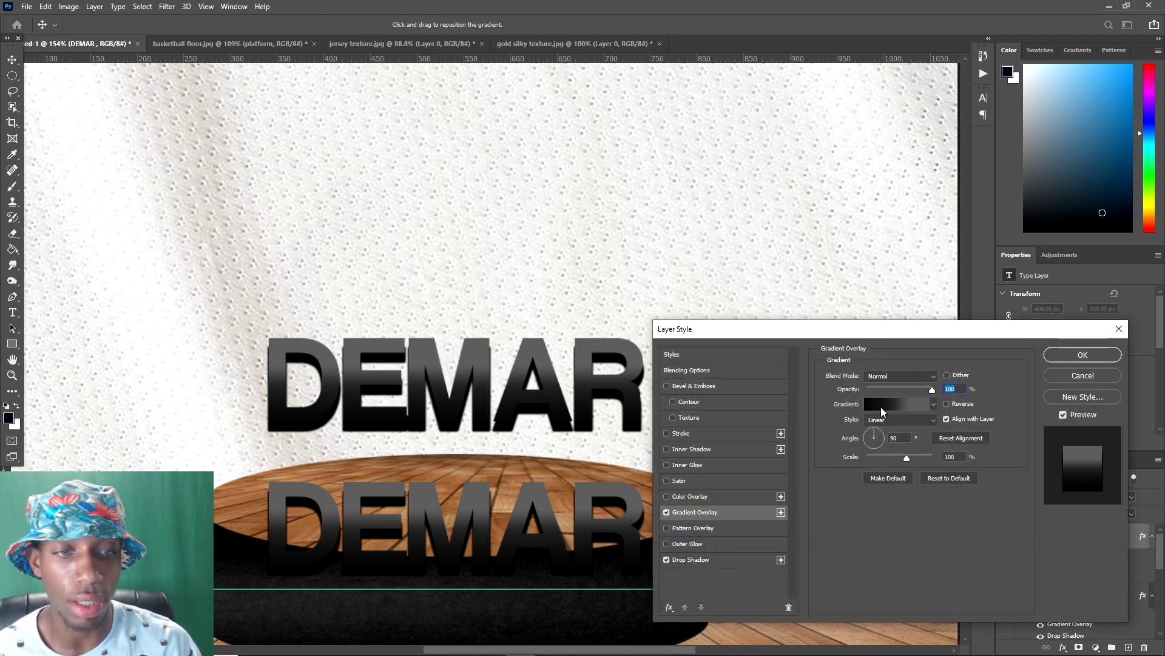
click(880, 406)
double_click(897, 456)
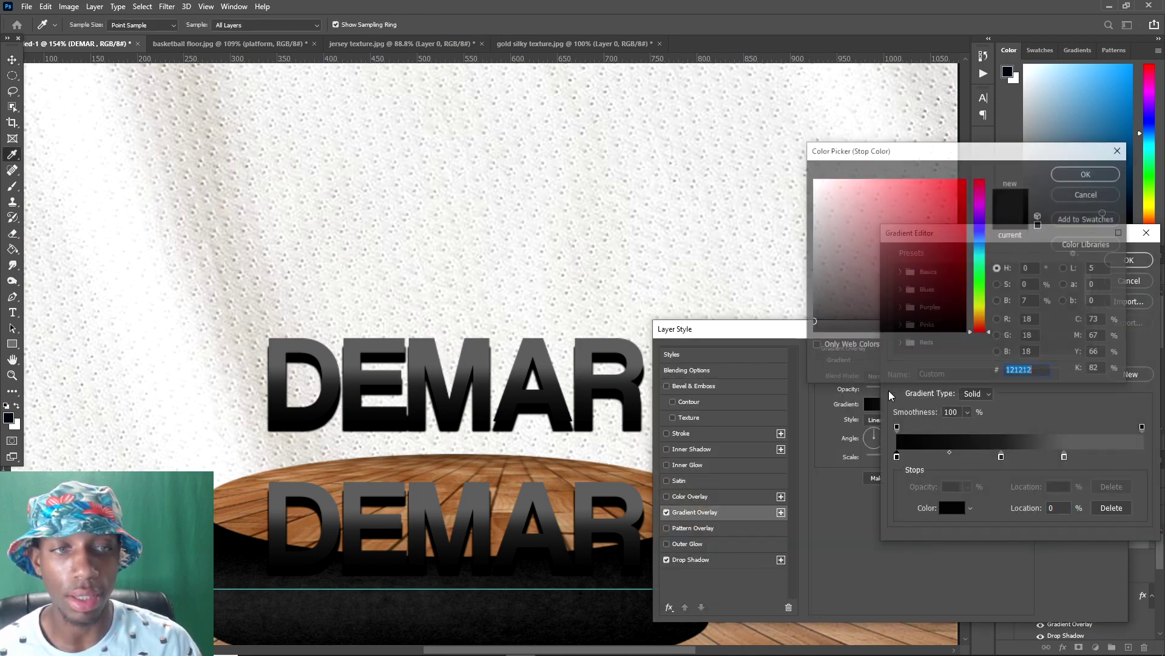
mouse_move(814, 286)
mouse_down()
mouse_move(793, 303)
mouse_move(811, 276)
mouse_up()
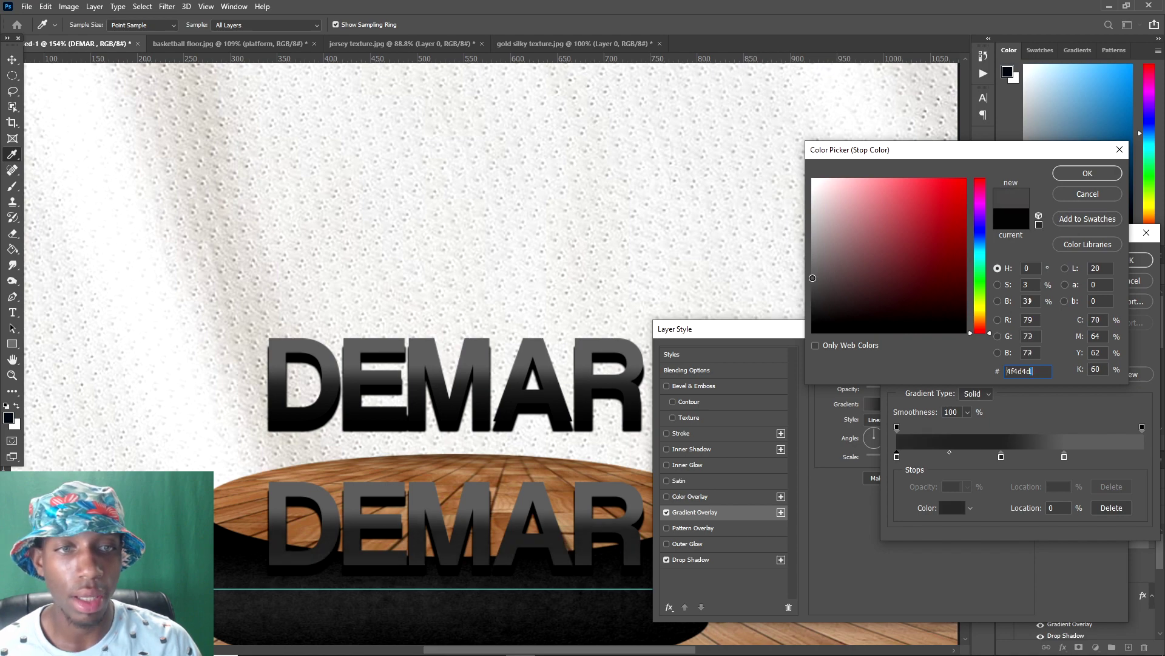
click(1086, 175)
- Set the copy's 43% gradient stop to light grey 9e9e9e and apply the gradient and layer style
double_click(1002, 456)
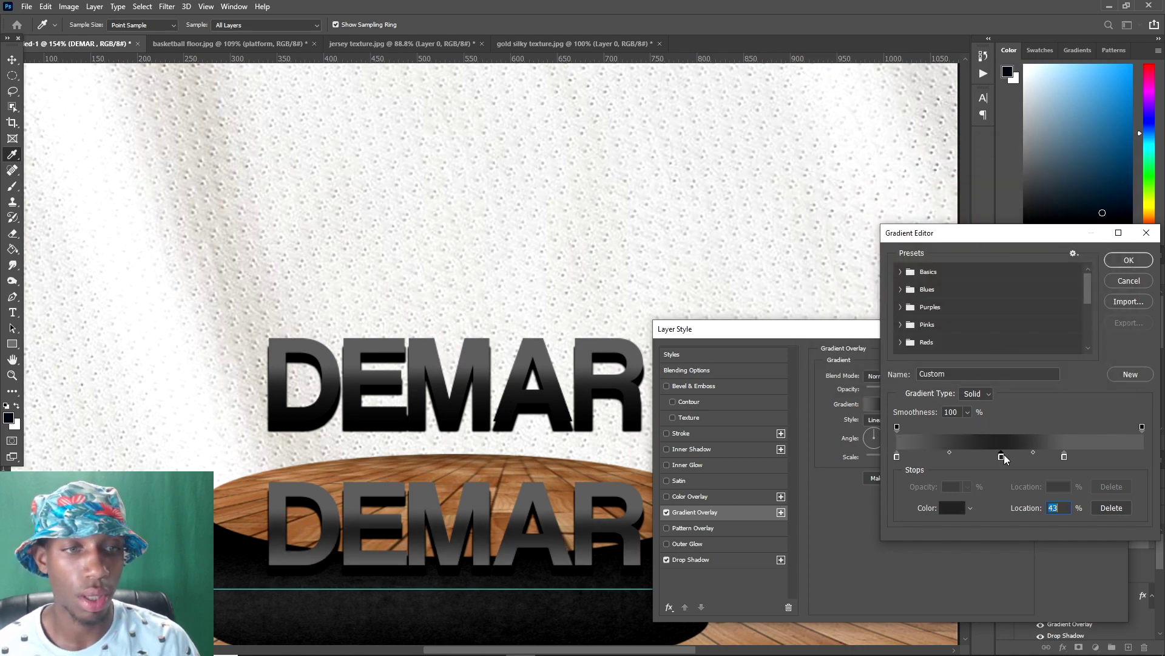
drag(813, 289, 806, 319)
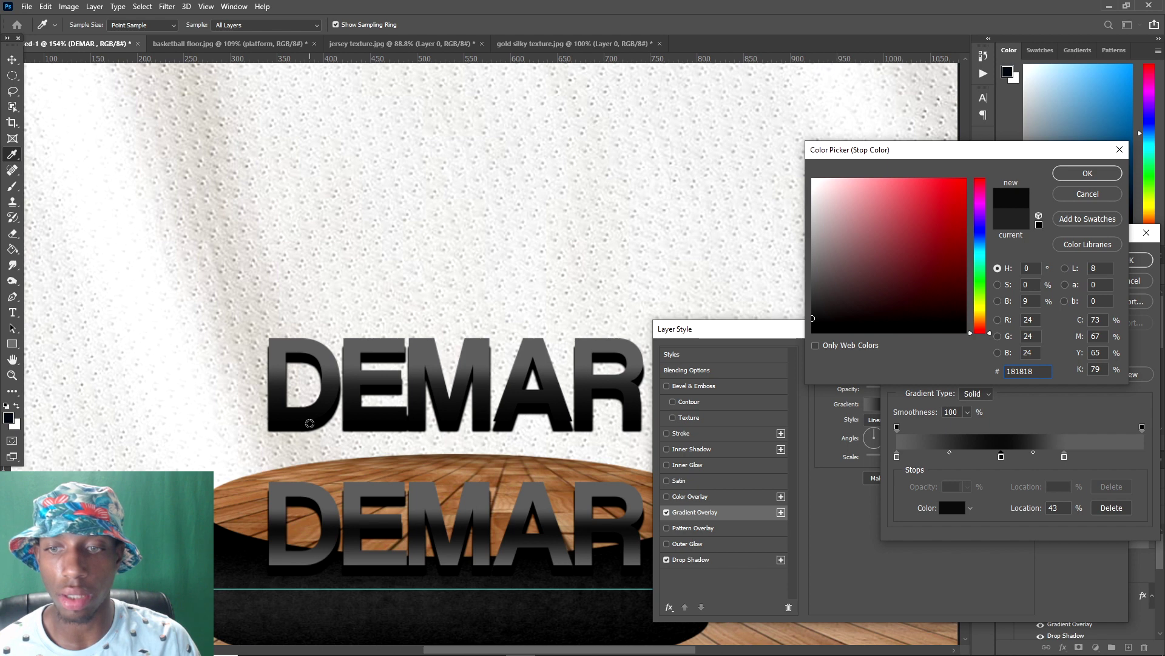
mouse_move(824, 300)
mouse_down()
mouse_move(824, 214)
mouse_move(818, 280)
mouse_move(812, 229)
mouse_up()
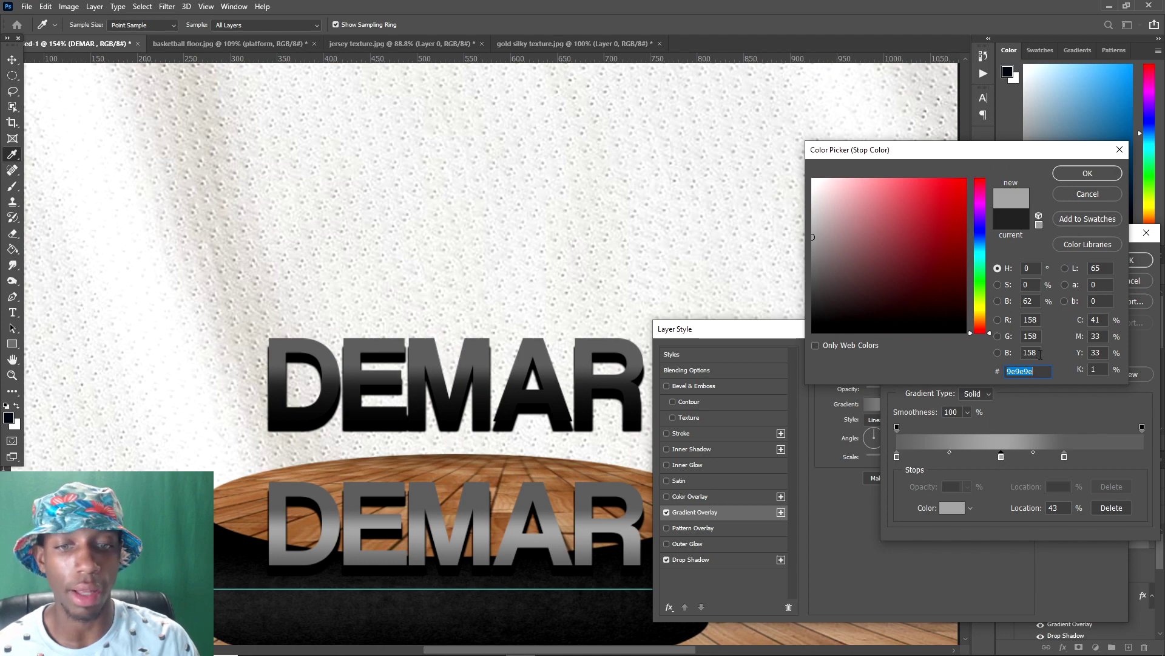
click(1083, 173)
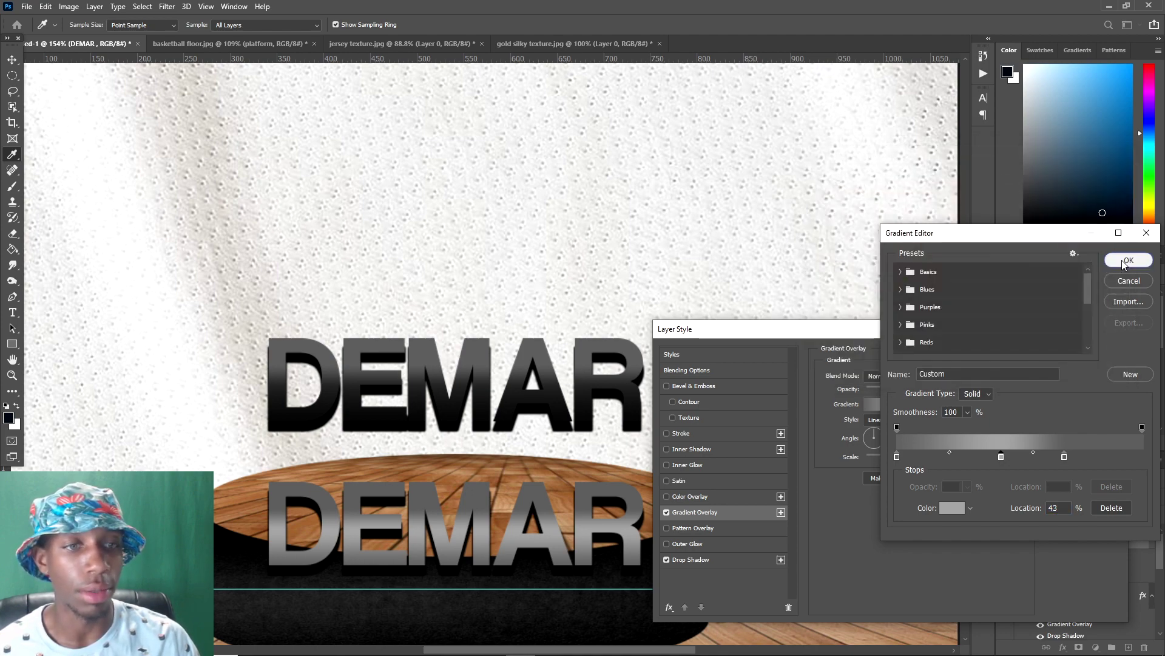
click(1119, 261)
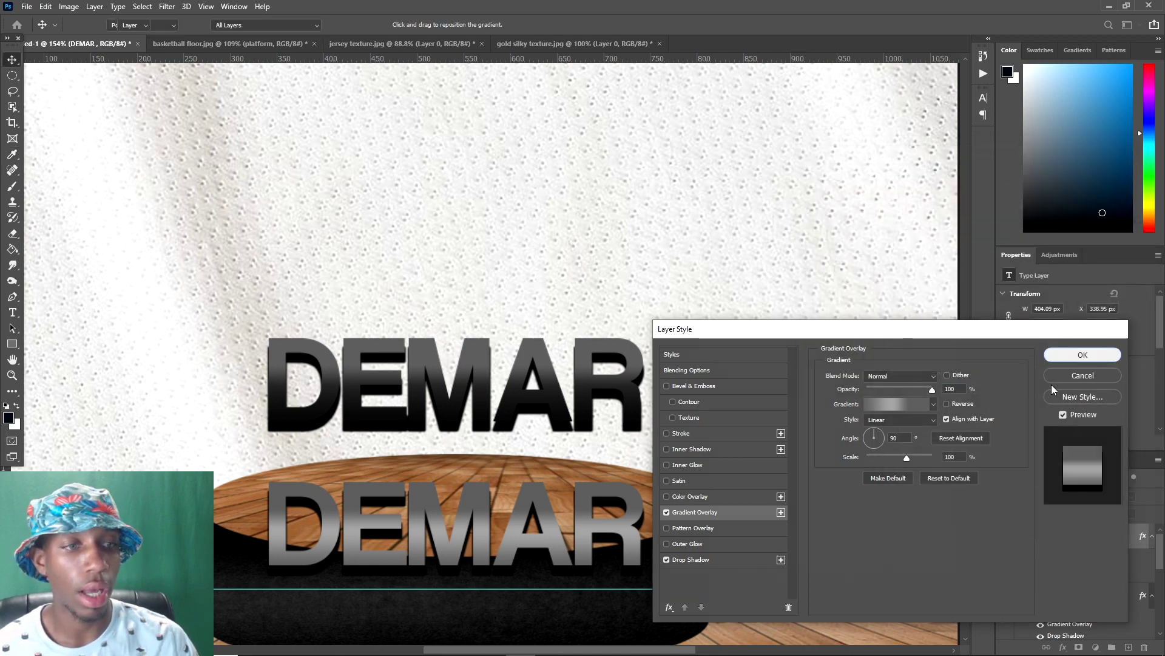
click(1083, 355)
- Replace the lower DEMAR copy's text with DEROZAN
double_click(1026, 540)
text(DEROZAN)
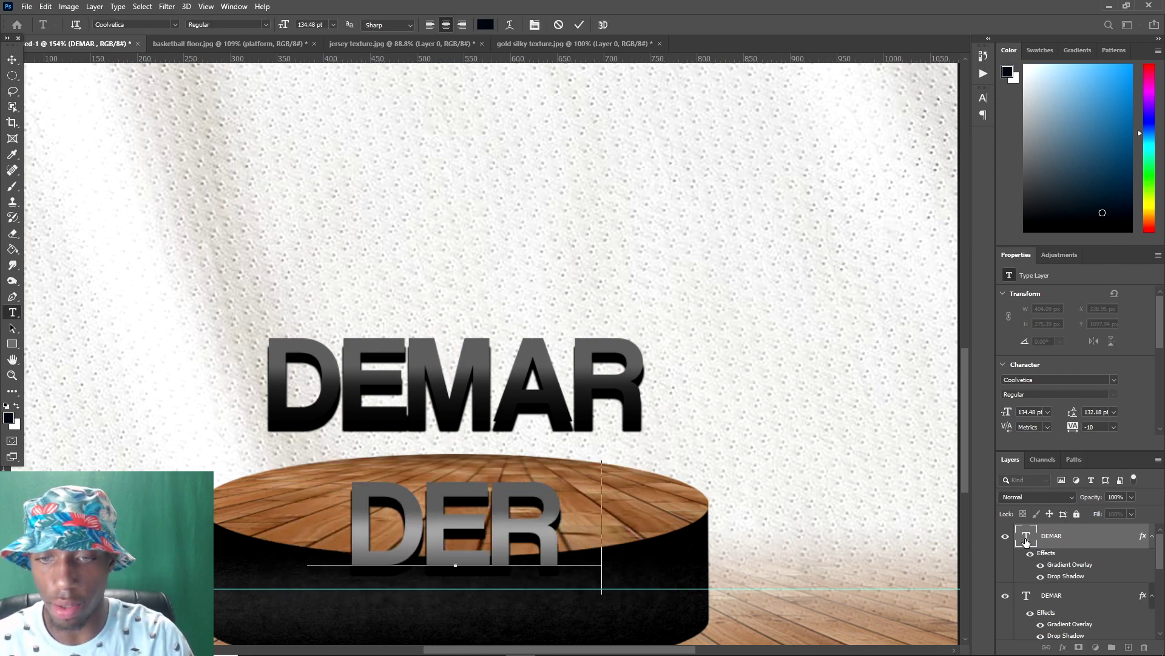
click(1059, 538)
key(v)
- Move DEROZAN up to stand on the platform's wooden top and place DEMAR centred just above it
scroll(546, 517, down, 4)
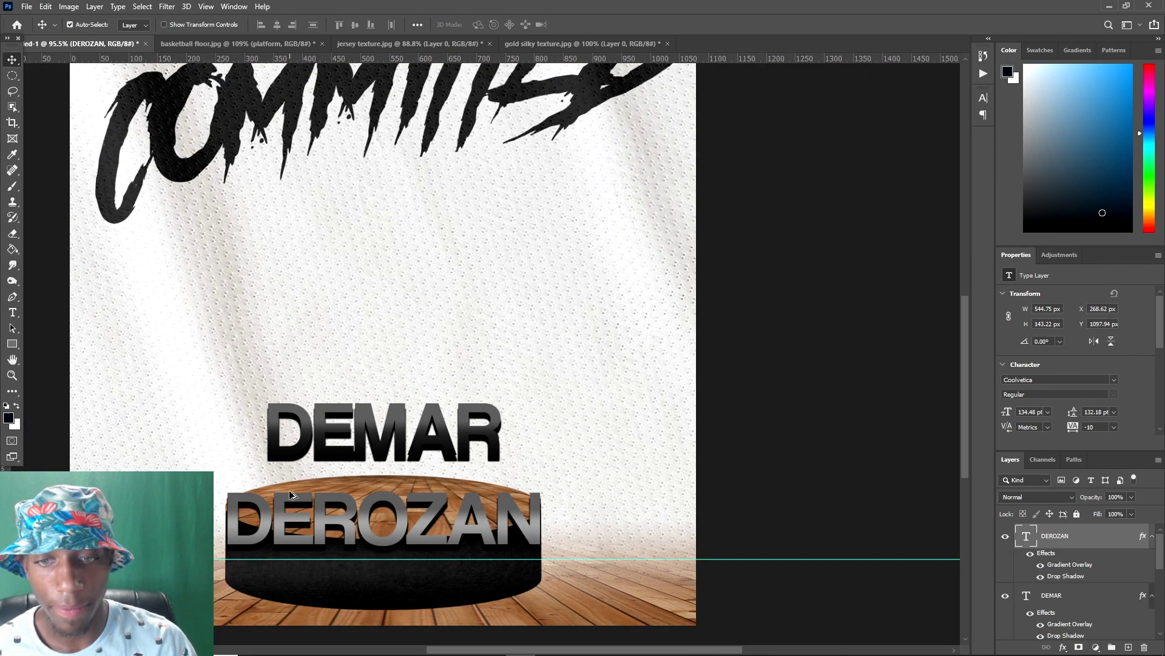
scroll(511, 541, up, 1)
drag(492, 567, 489, 534)
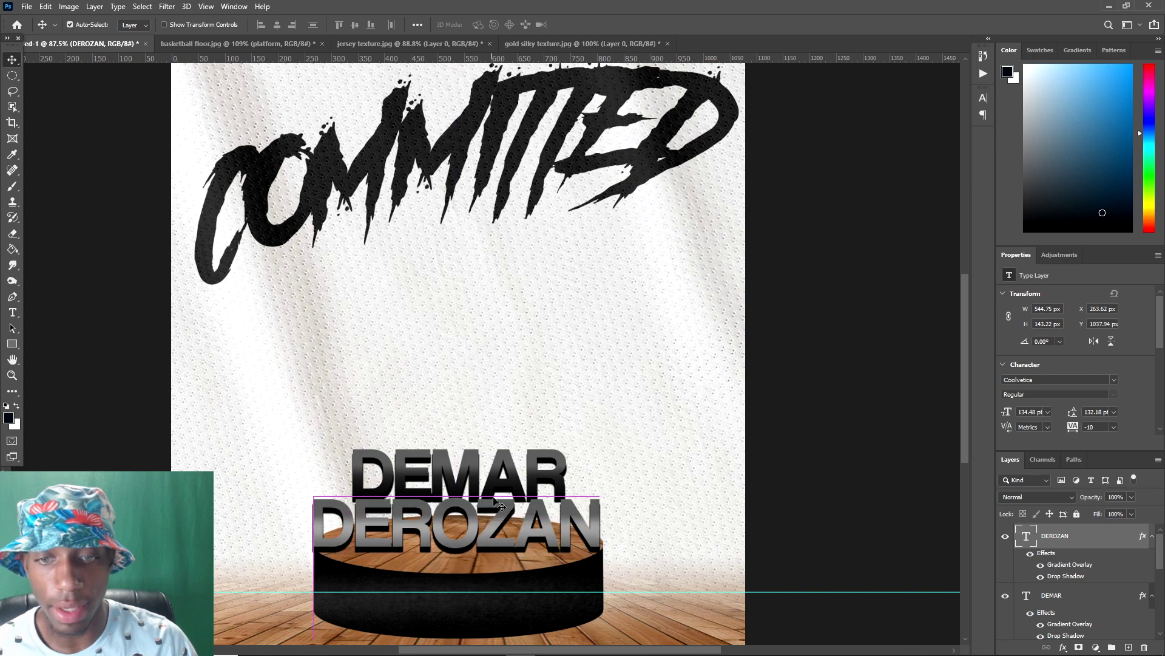
drag(495, 469, 492, 406)
drag(491, 543, 492, 524)
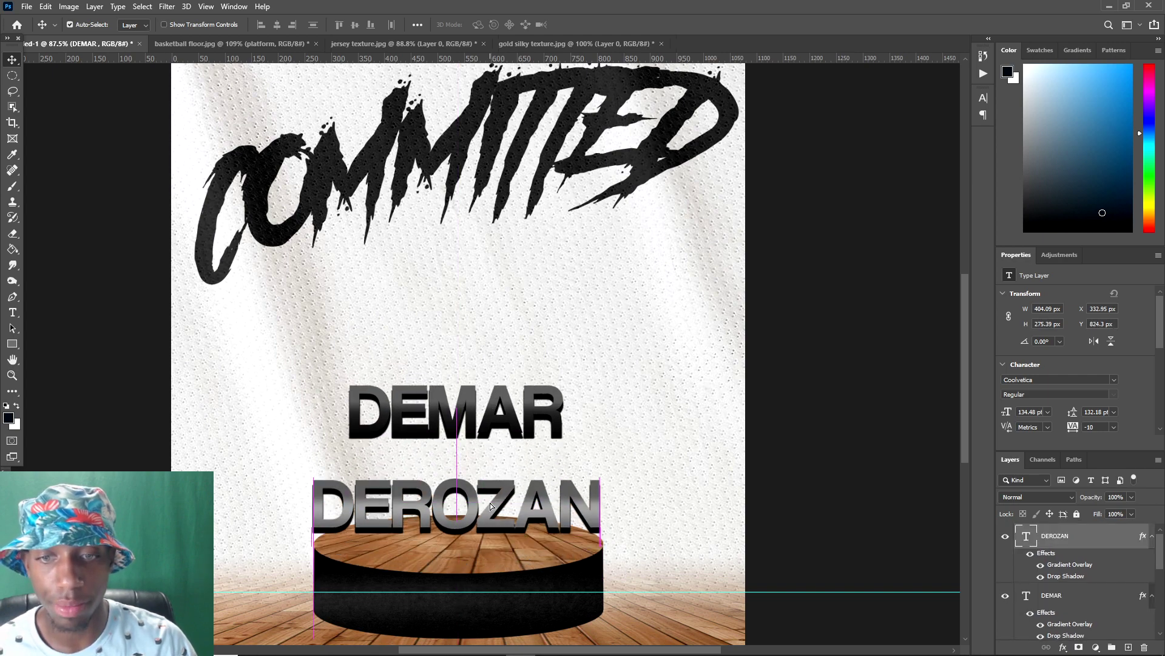
click(490, 410)
scroll(489, 410, down, 4)
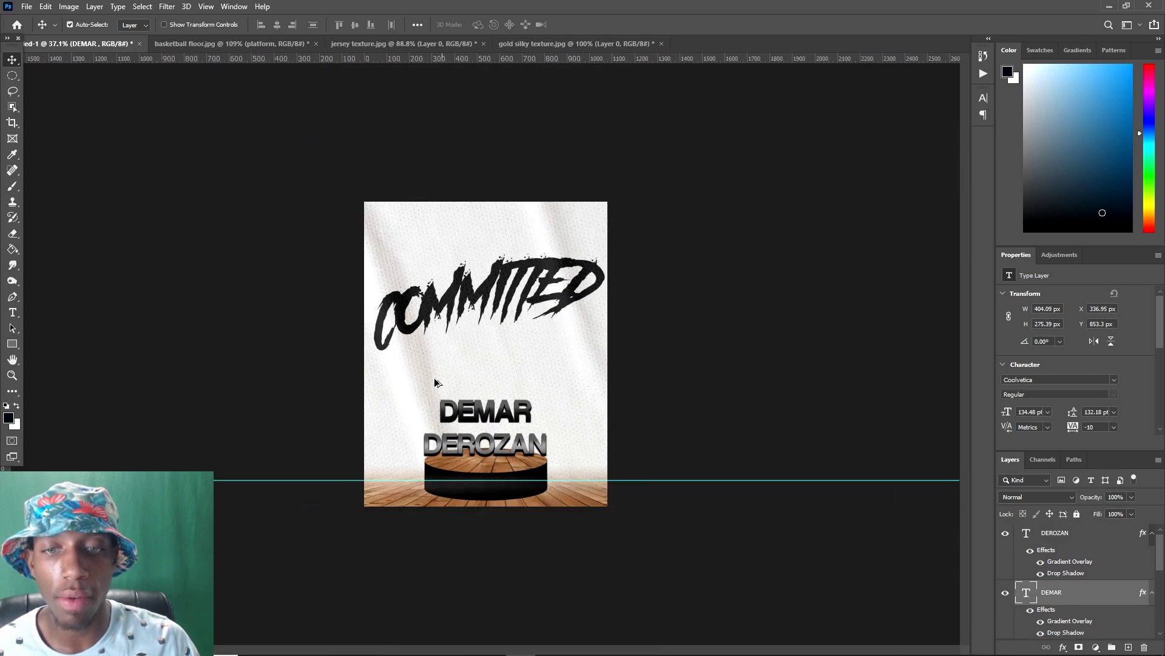
scroll(431, 385, up, 2)
scroll(476, 496, up, 2)
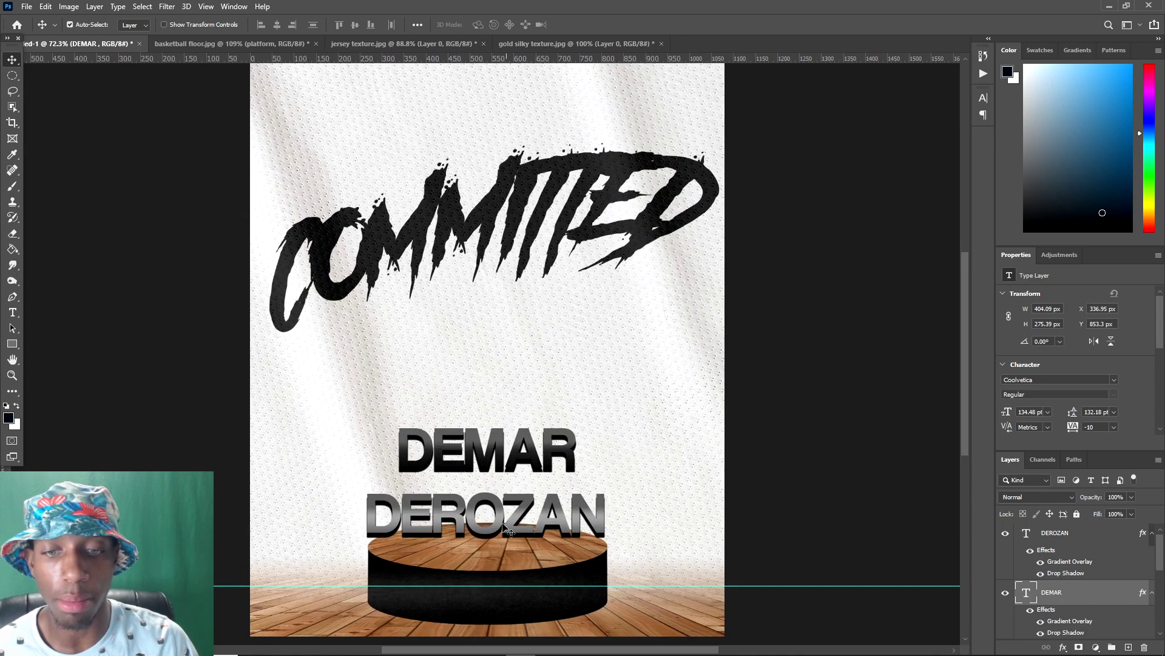
scroll(463, 385, down, 2)
- Switch to the open Chrome browser window
mouse_move(411, 638)
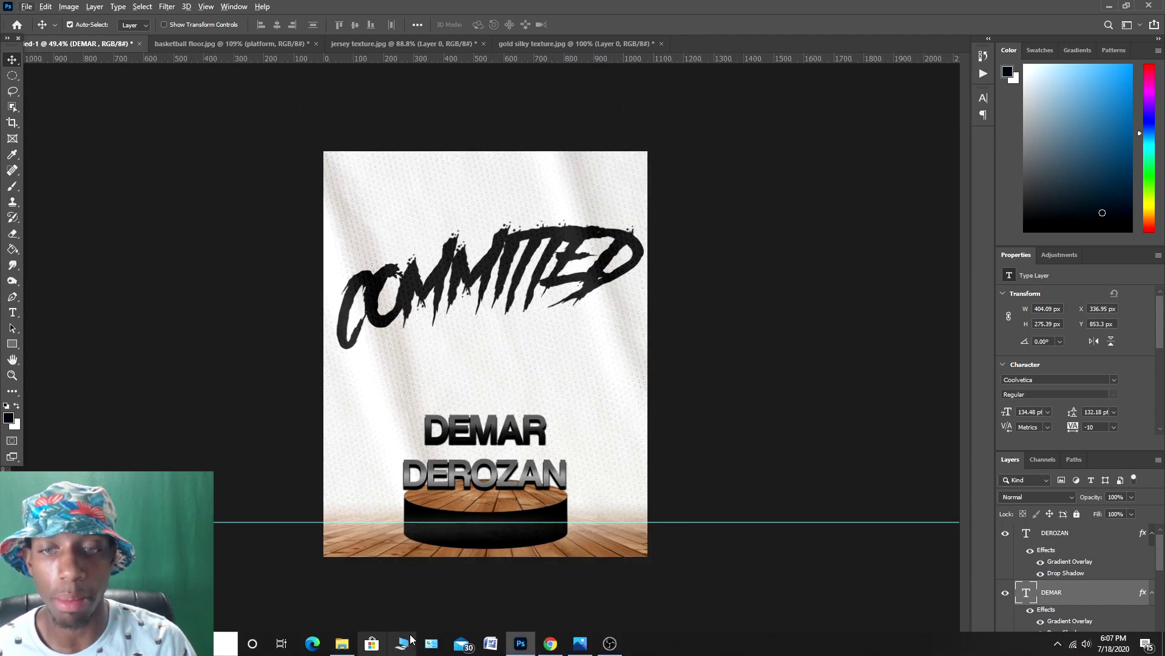
mouse_move(550, 633)
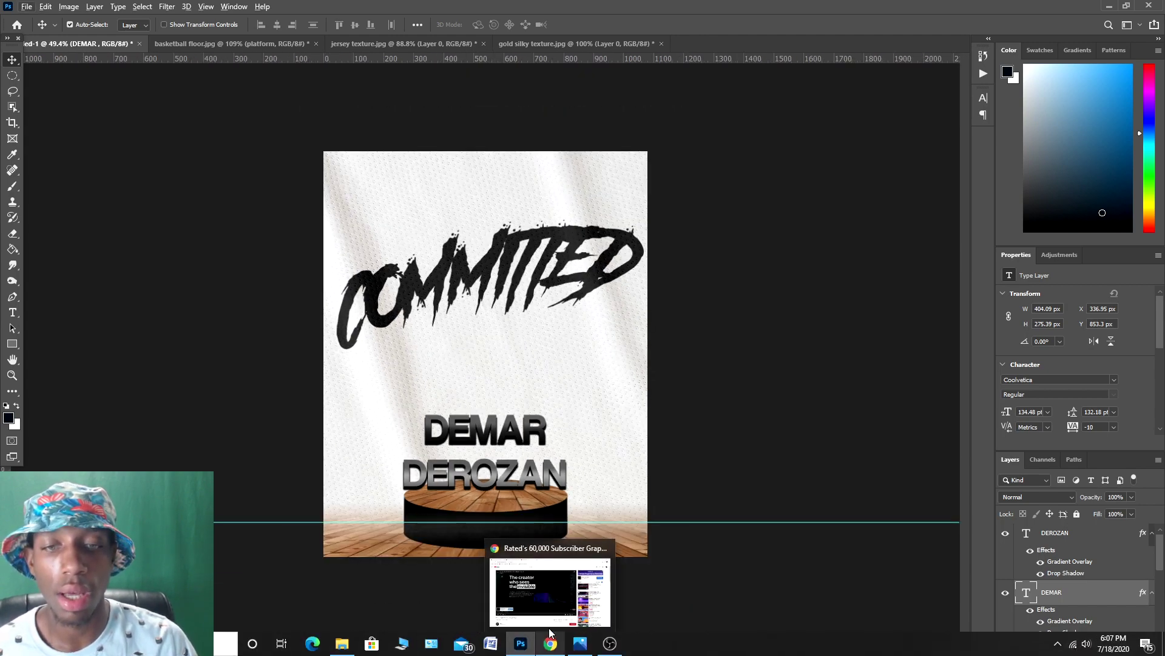
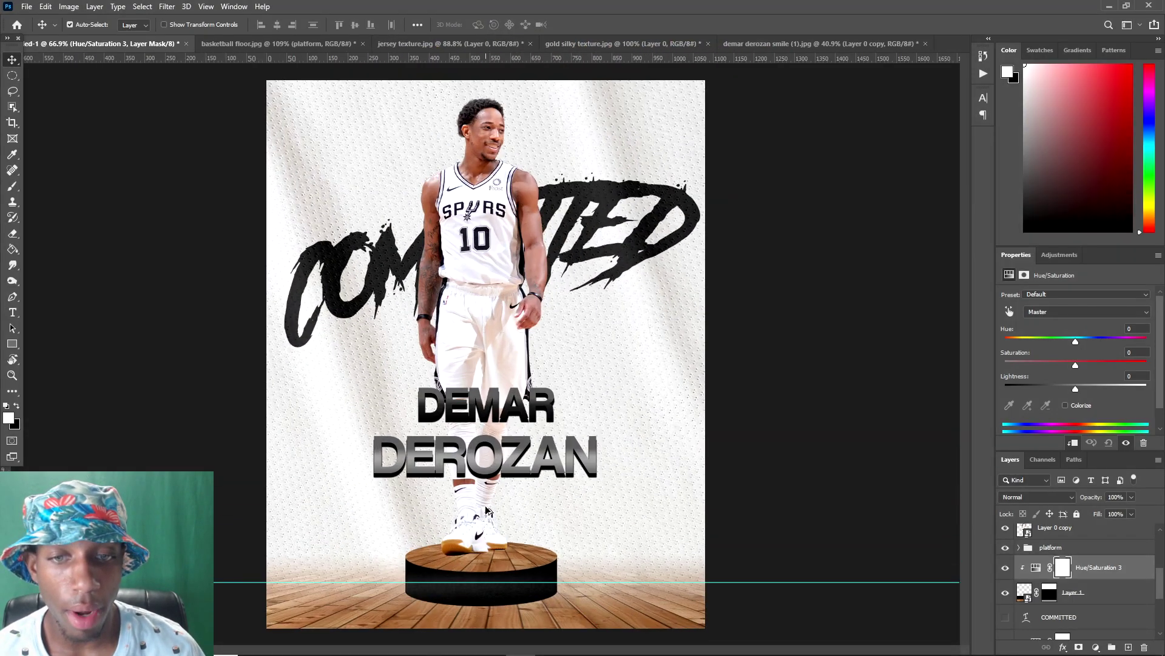
- Add a clipped Hue/Saturation adjustment to the platform's wooden top surface and reduce its saturation fully to grey
scroll(486, 507, up, 3)
drag(966, 341, 966, 379)
scroll(470, 506, up, 2)
click(465, 424)
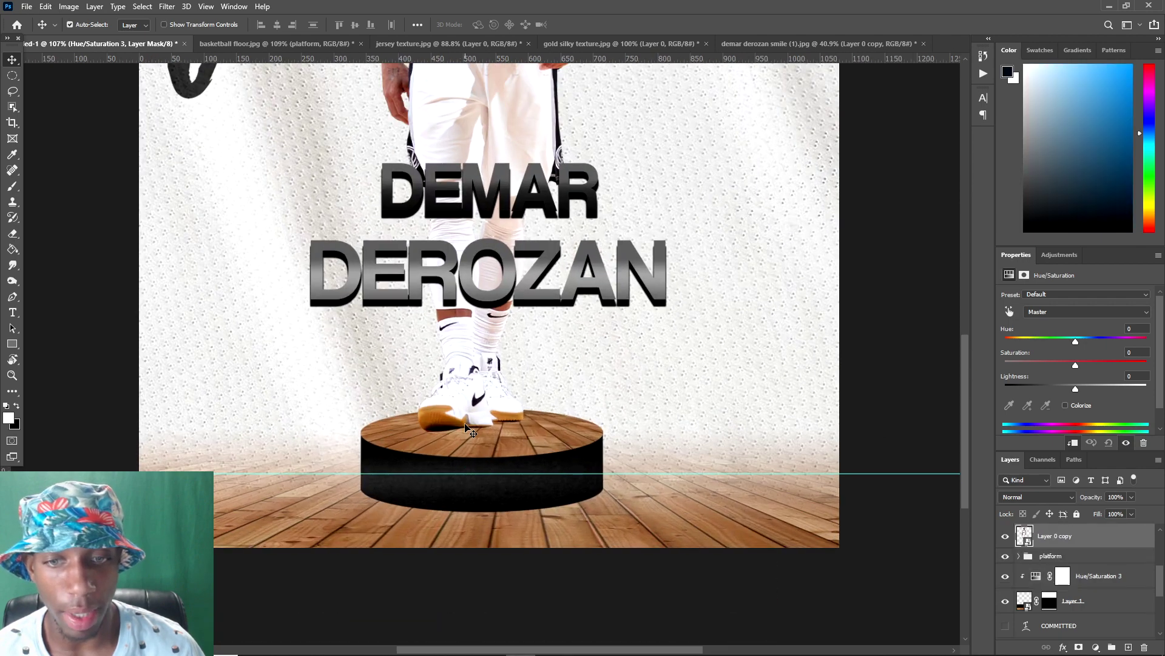
click(598, 464)
click(1096, 647)
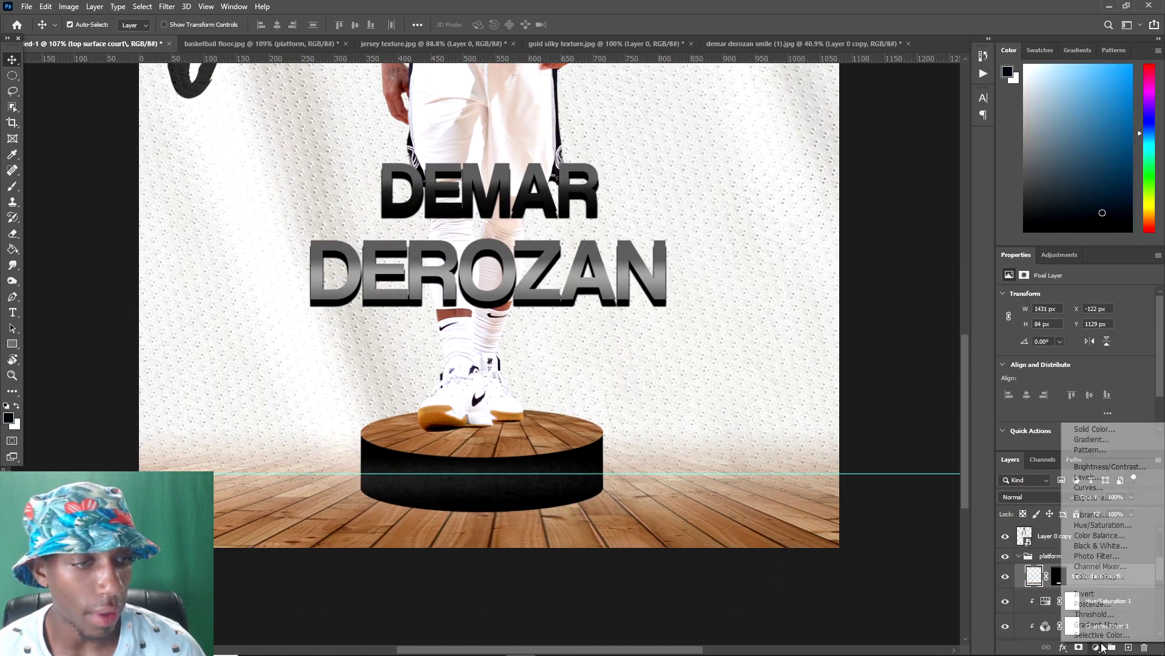
click(1090, 517)
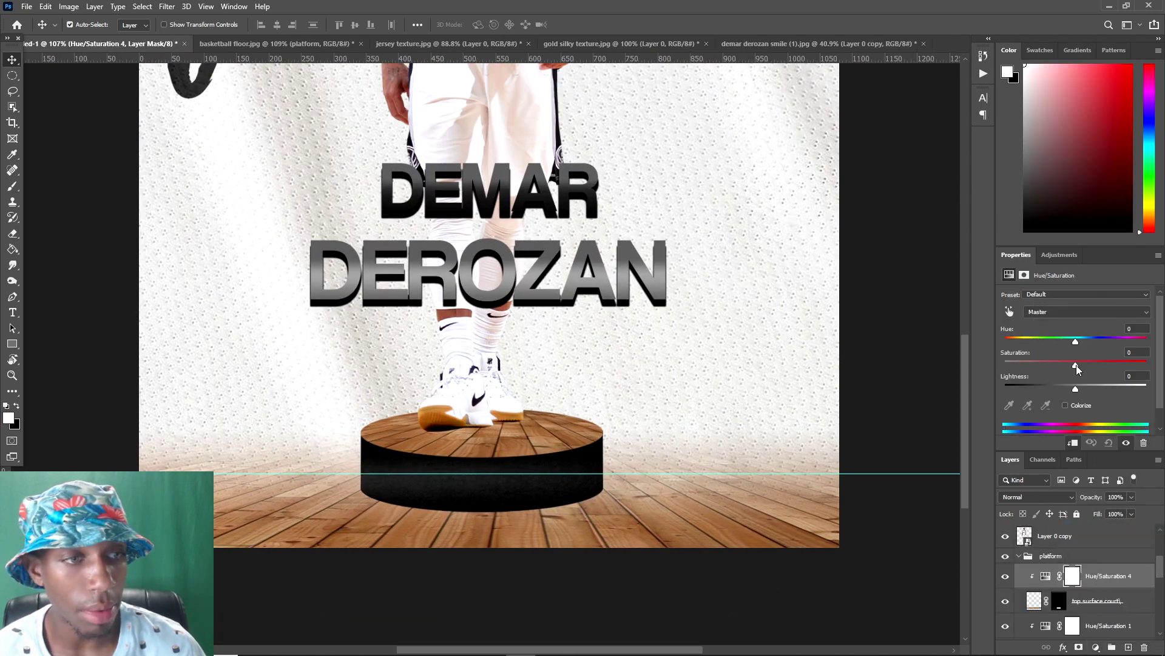
drag(1075, 365, 977, 380)
- Add a clipped monochrome Channel Mixer to the platform's top surface layer with red at +10%
click(1079, 604)
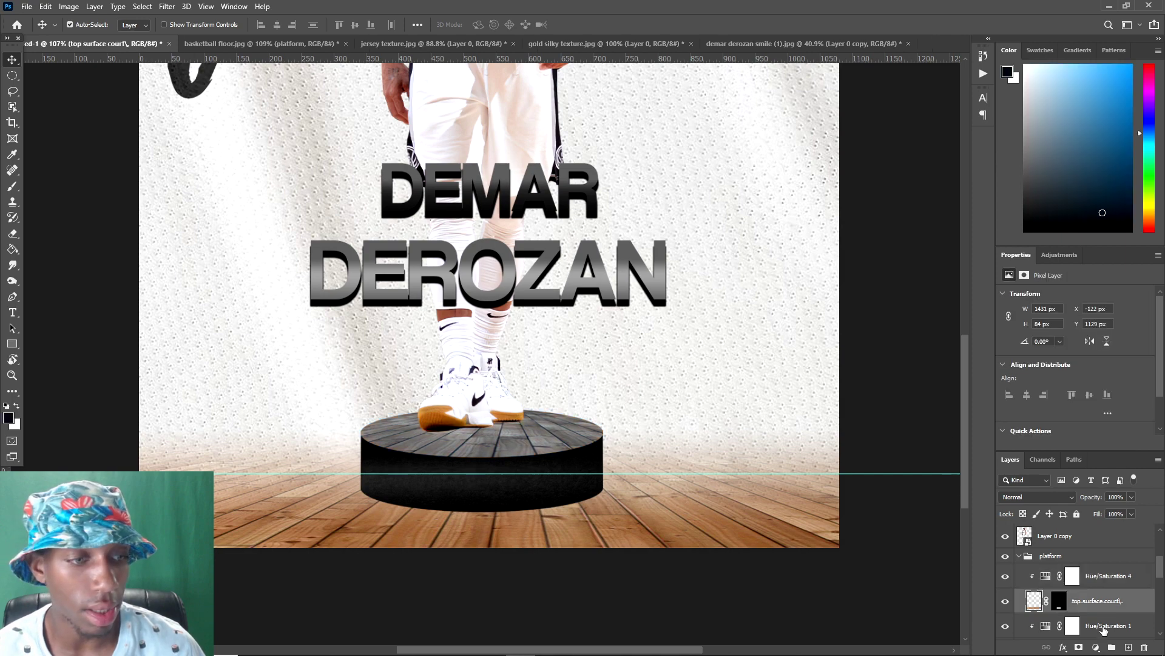
click(1096, 647)
click(1086, 573)
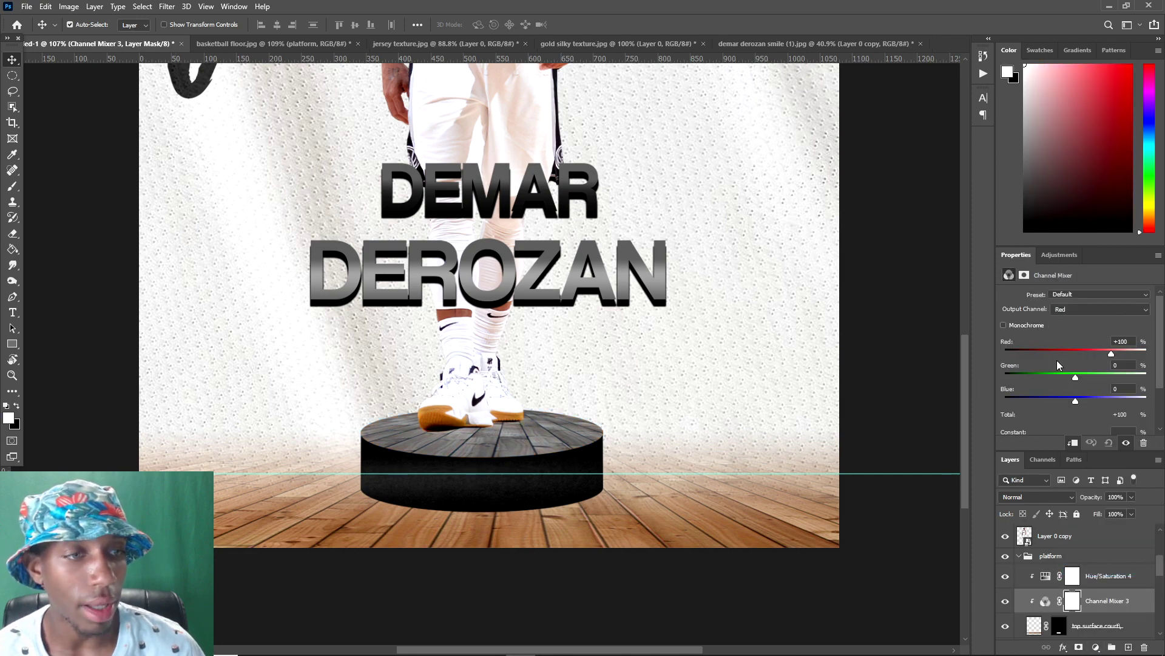
click(1004, 325)
drag(1096, 349, 1079, 344)
- Set the saturation of the wooden floor's existing Hue/Saturation adjustment to -100
scroll(241, 437, down, 5)
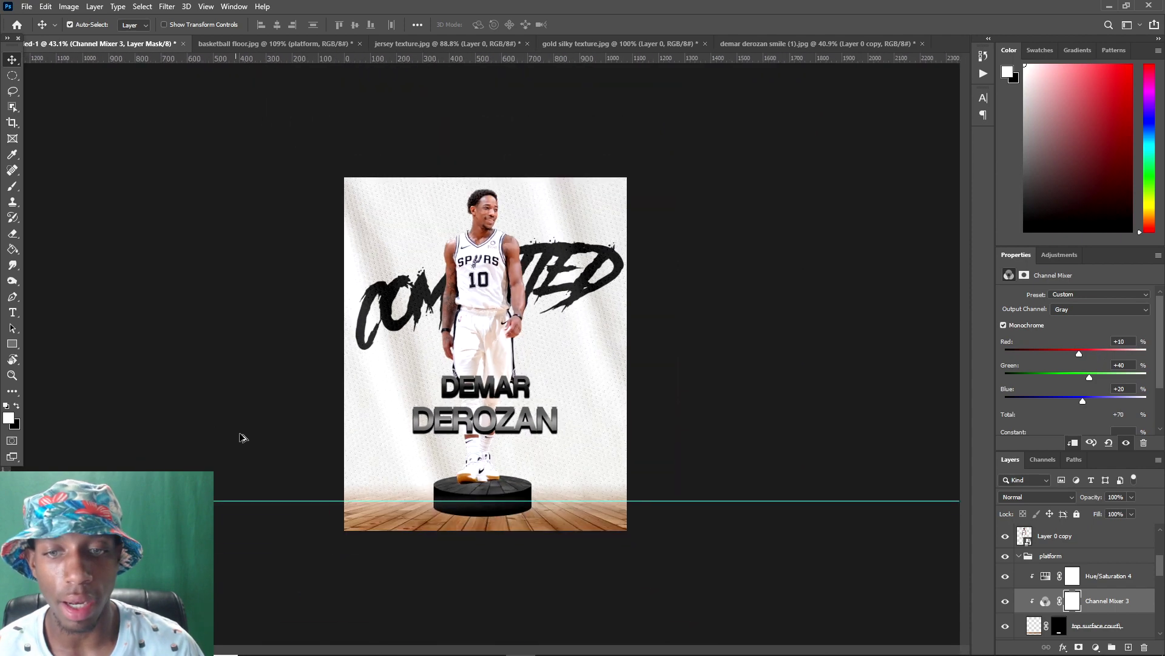
scroll(517, 568, up, 2)
click(570, 579)
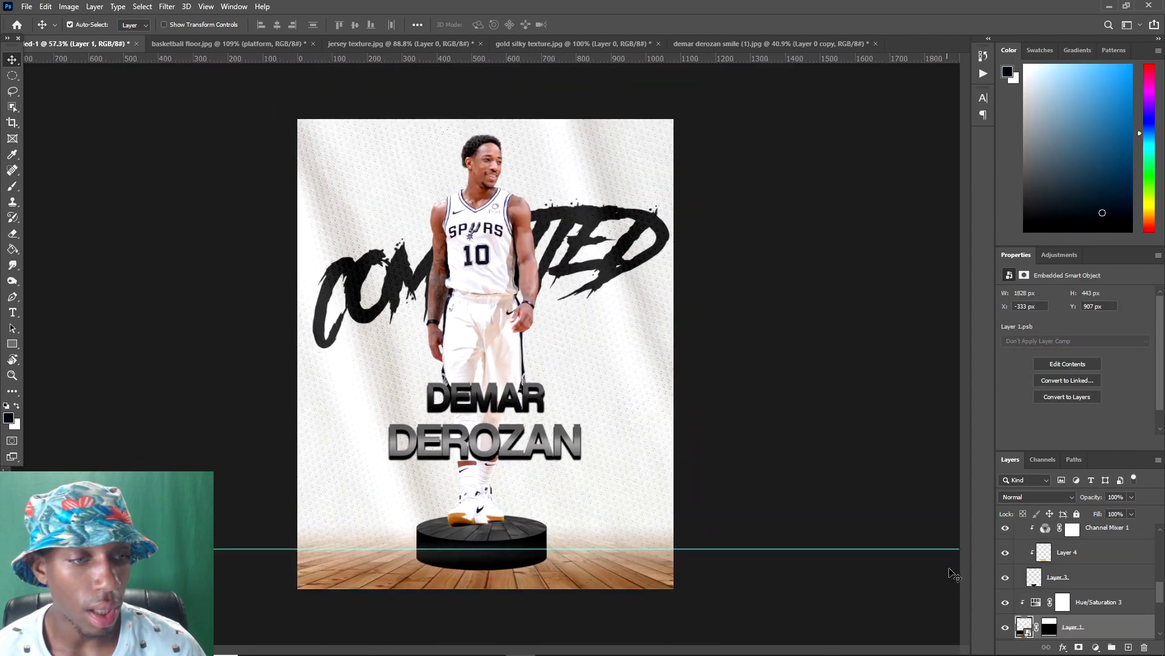
right_click(1086, 618)
click(1046, 617)
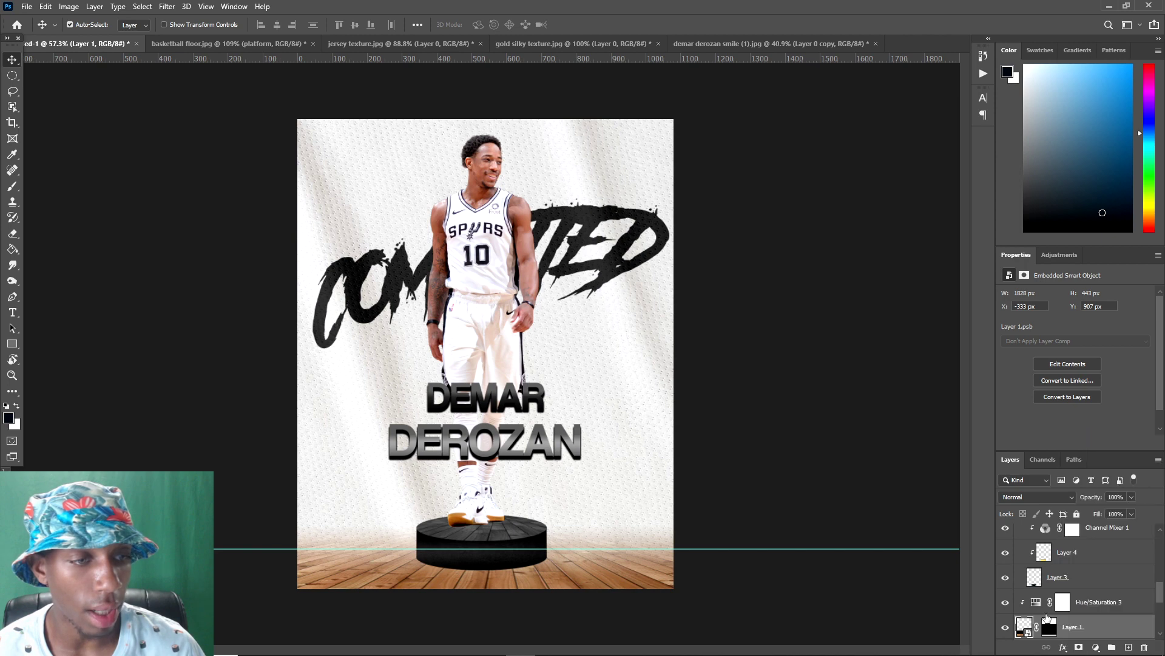
click(1062, 601)
key(x)
drag(1039, 371, 951, 378)
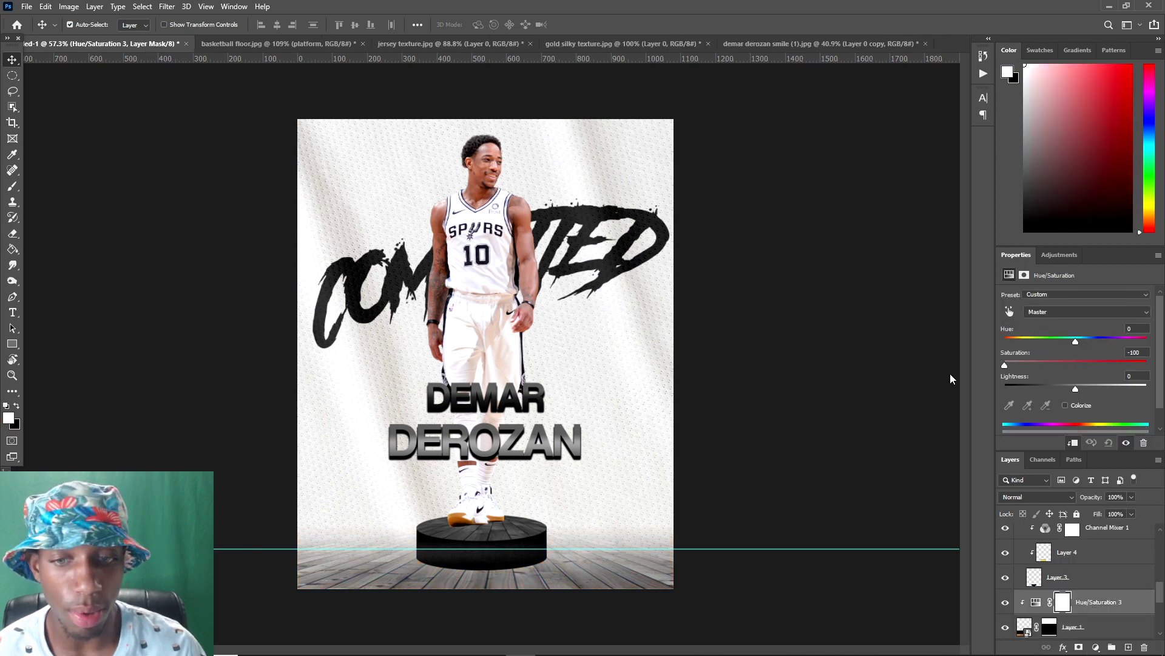
- Add a clipped monochrome Channel Mixer to the wooden floor layer with red at +10%
click(1095, 647)
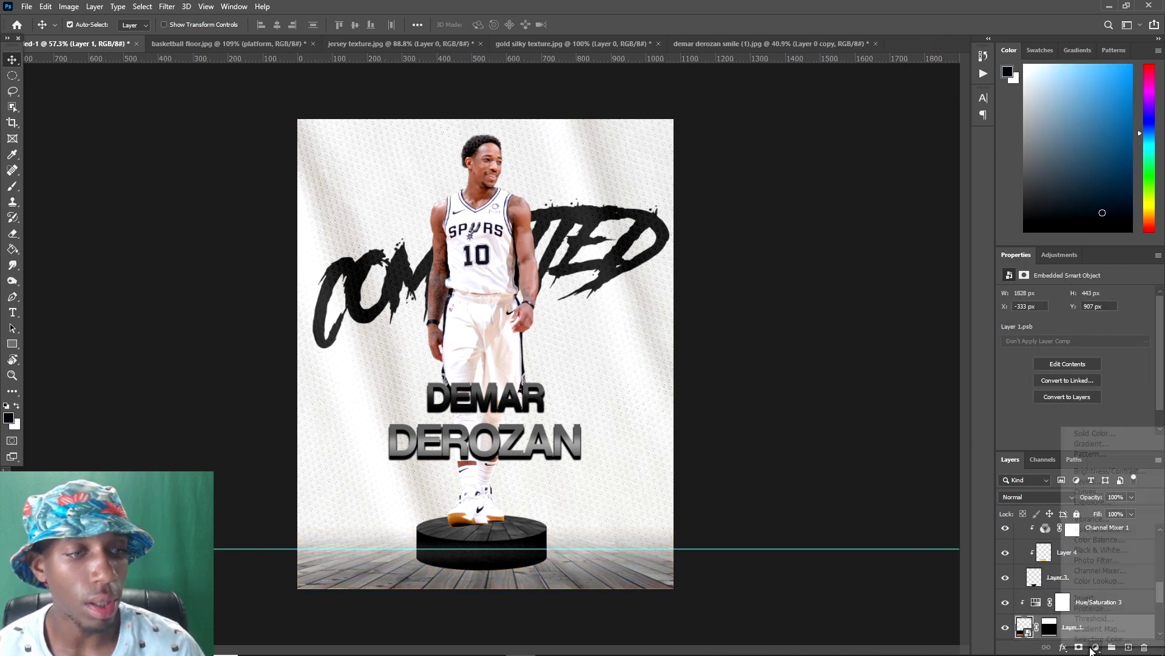
click(1102, 580)
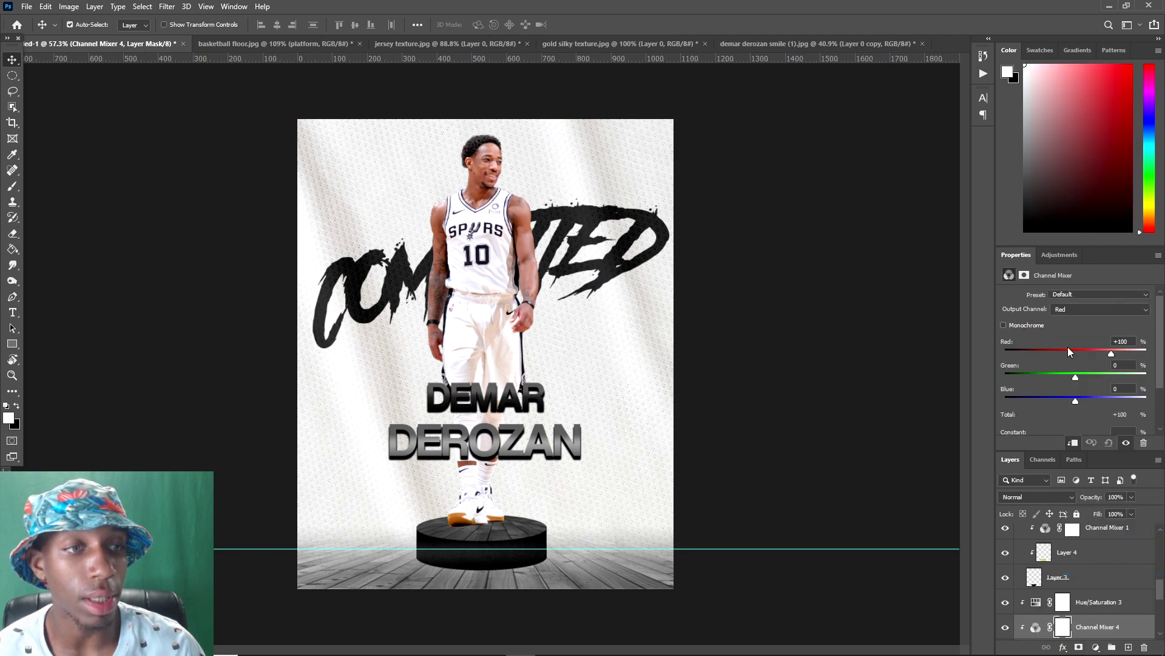
click(1010, 323)
drag(1081, 351, 1079, 359)
- Rename the basketball player's cutout layer as demar derozan
scroll(372, 210, down, 3)
scroll(382, 165, up, 4)
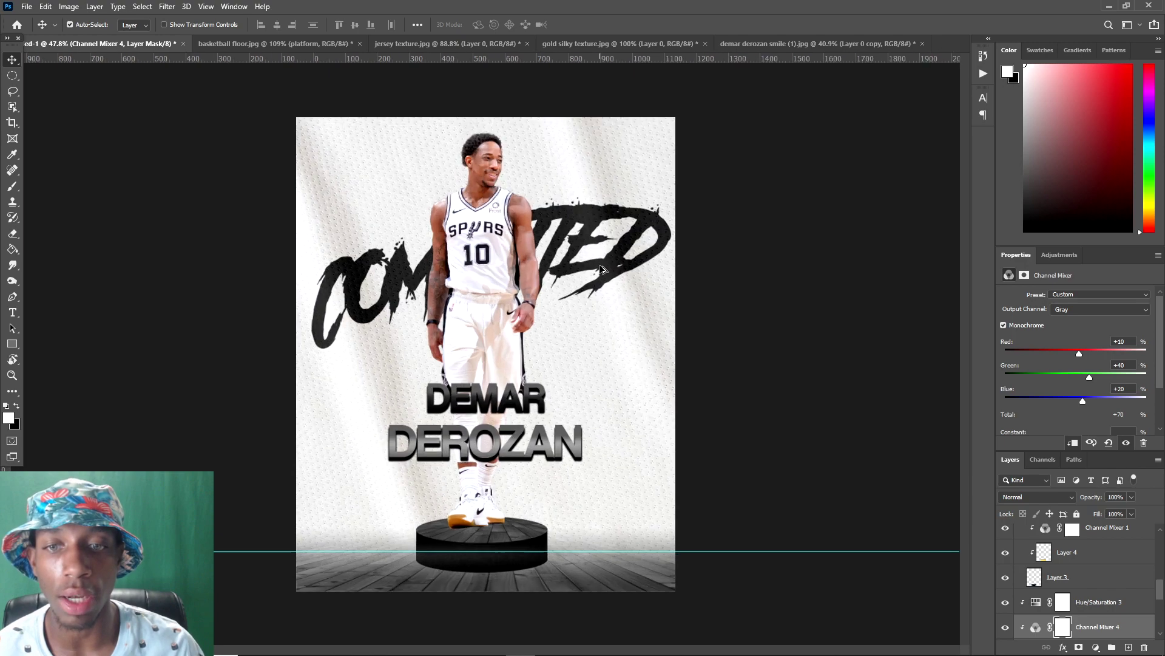
scroll(666, 274, up, 1)
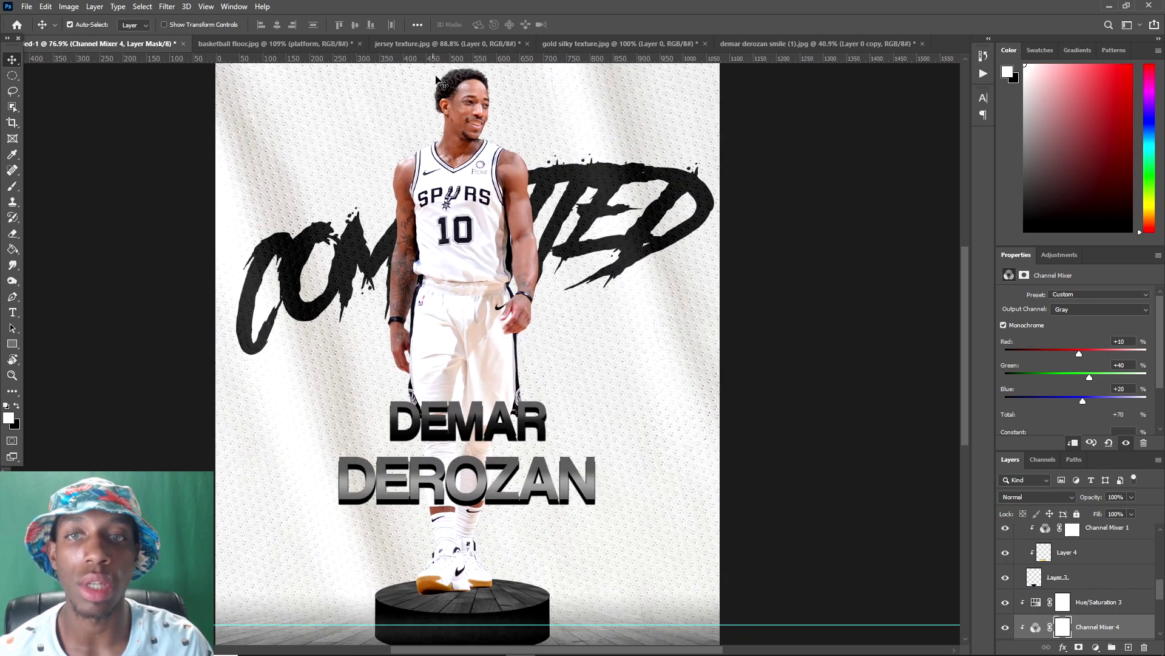
scroll(443, 85, down, 2)
scroll(476, 152, up, 1)
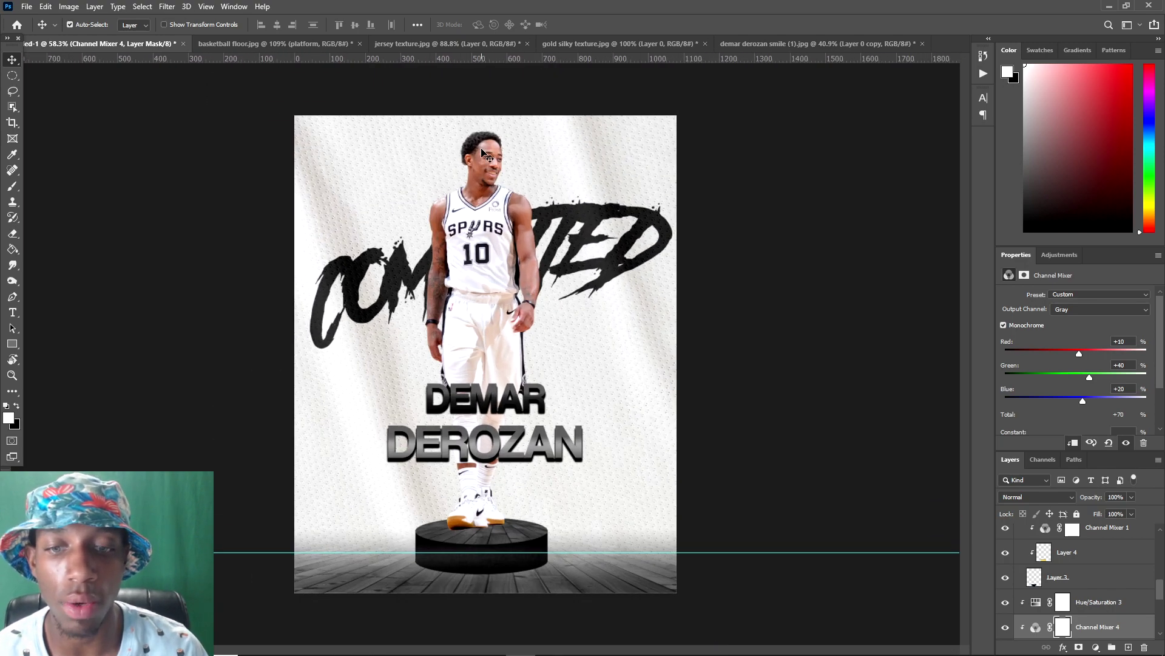
click(483, 152)
scroll(485, 155, down, 1)
scroll(491, 167, up, 1)
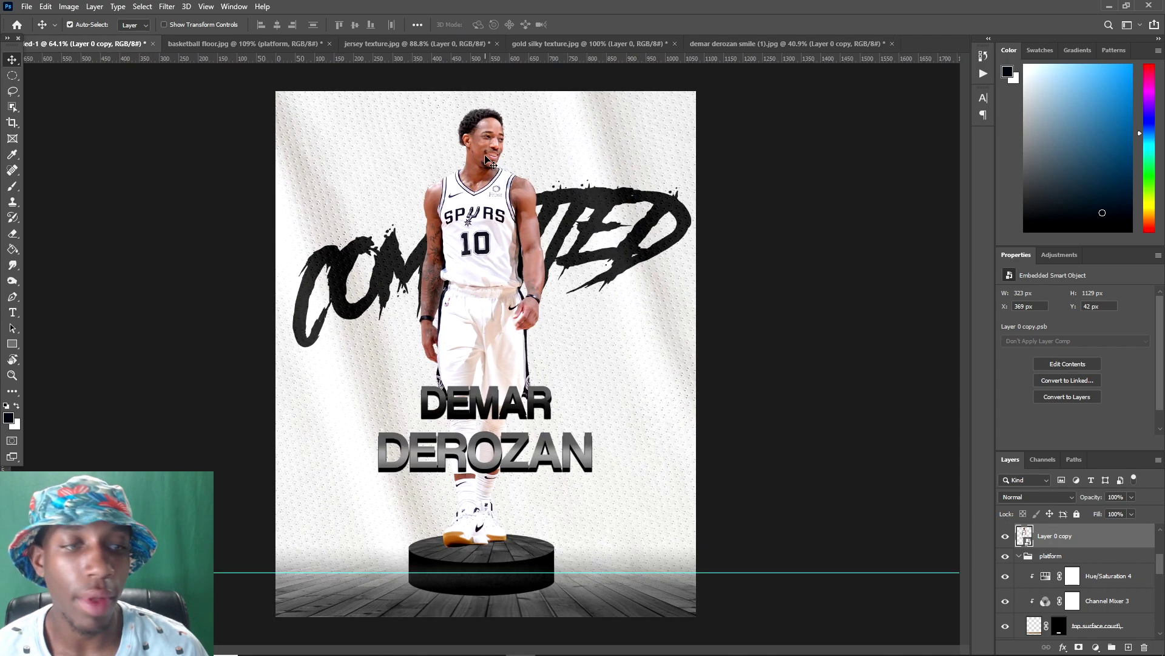
scroll(1085, 553, up, 2)
double_click(1056, 595)
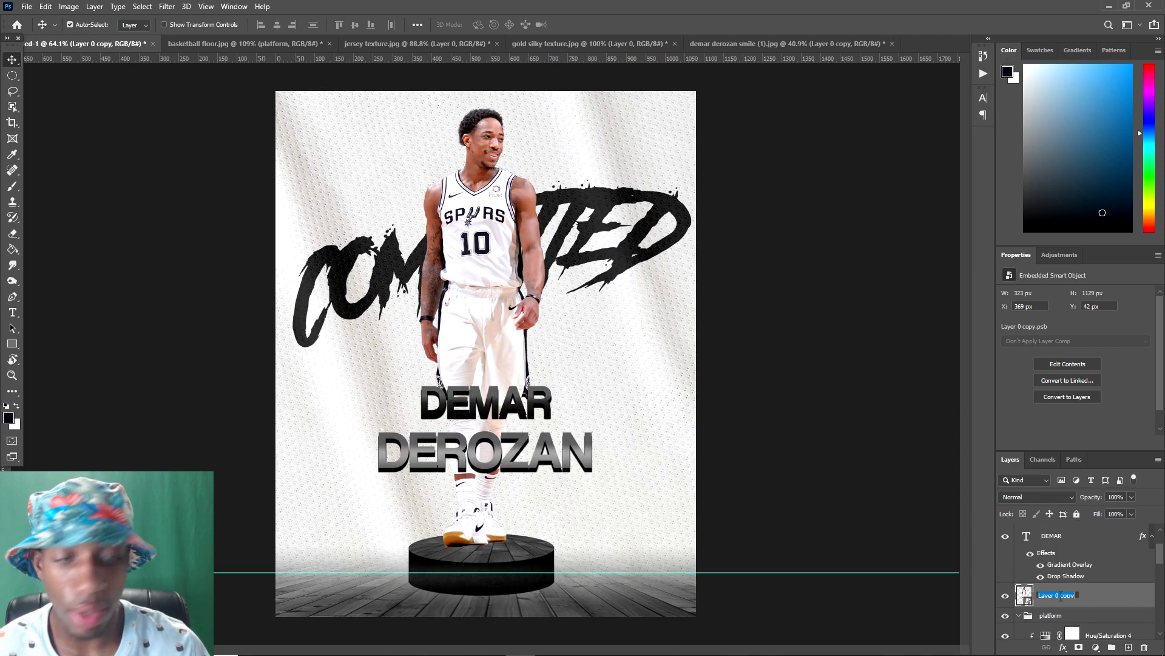
text(demar deroz)
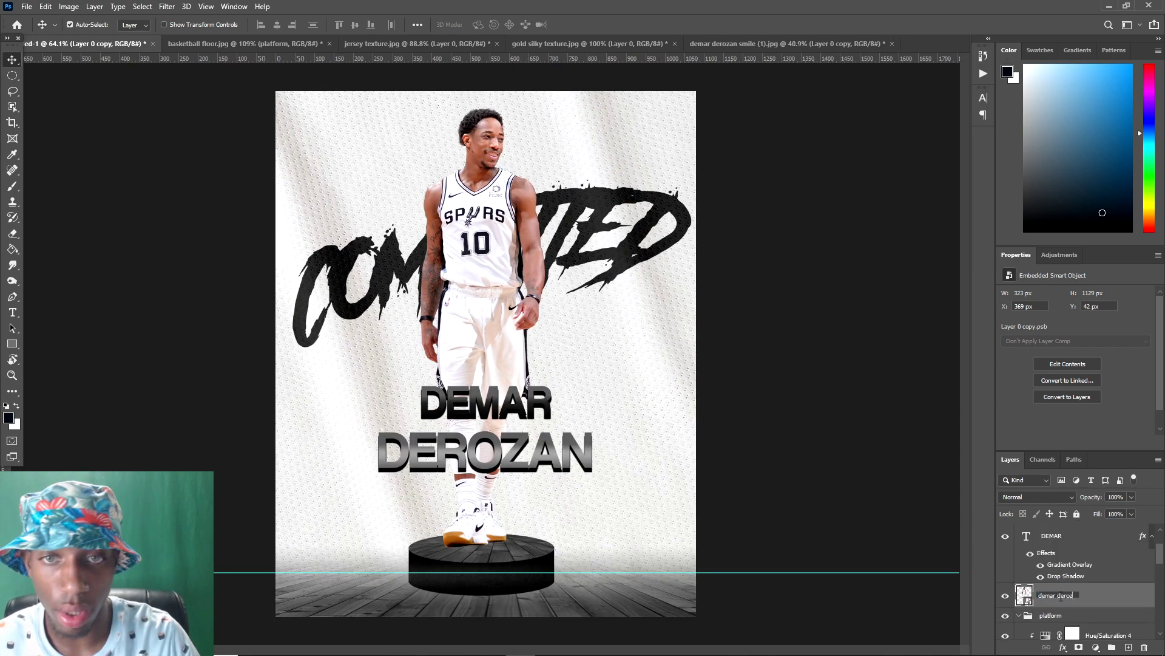
text(an)
key(Return)
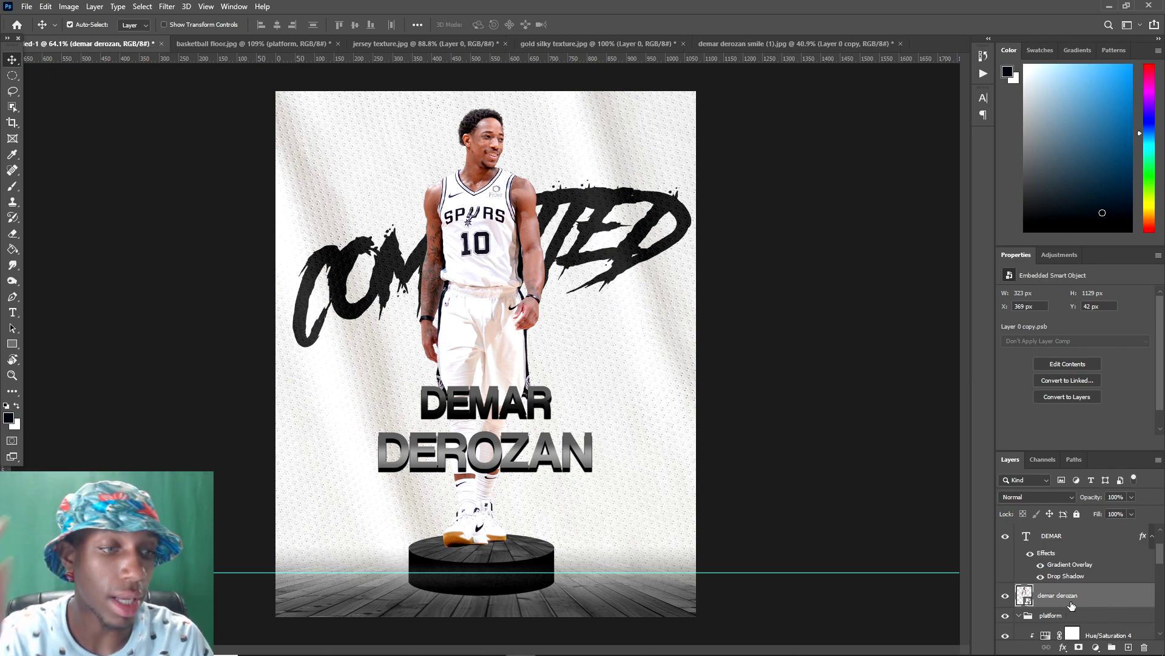
- Start the Topaz Adjust 5 filter on the player layer and apply the HDR Collection's Dynamic Pop preset
click(164, 6)
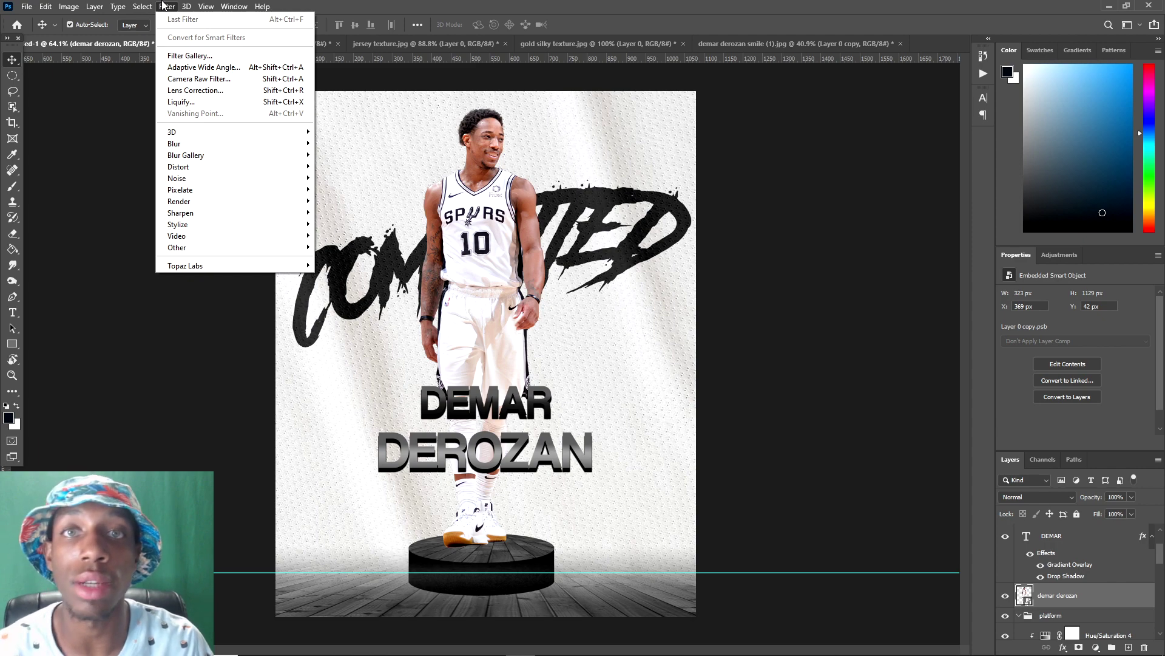
mouse_move(201, 271)
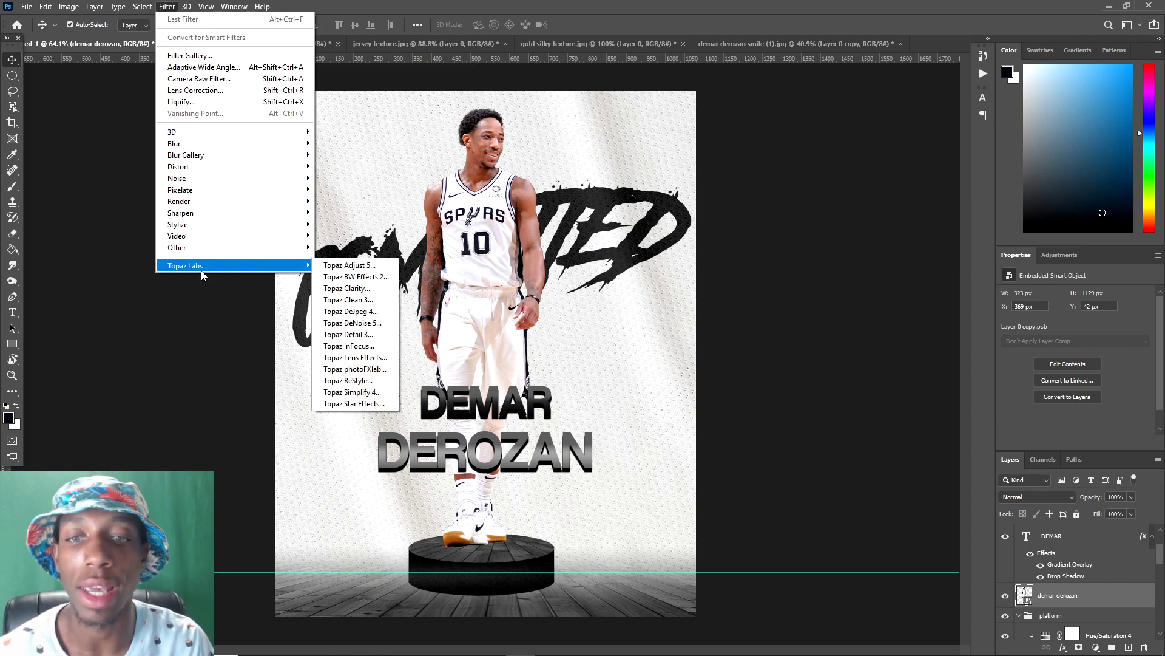
click(338, 274)
mouse_move(56, 199)
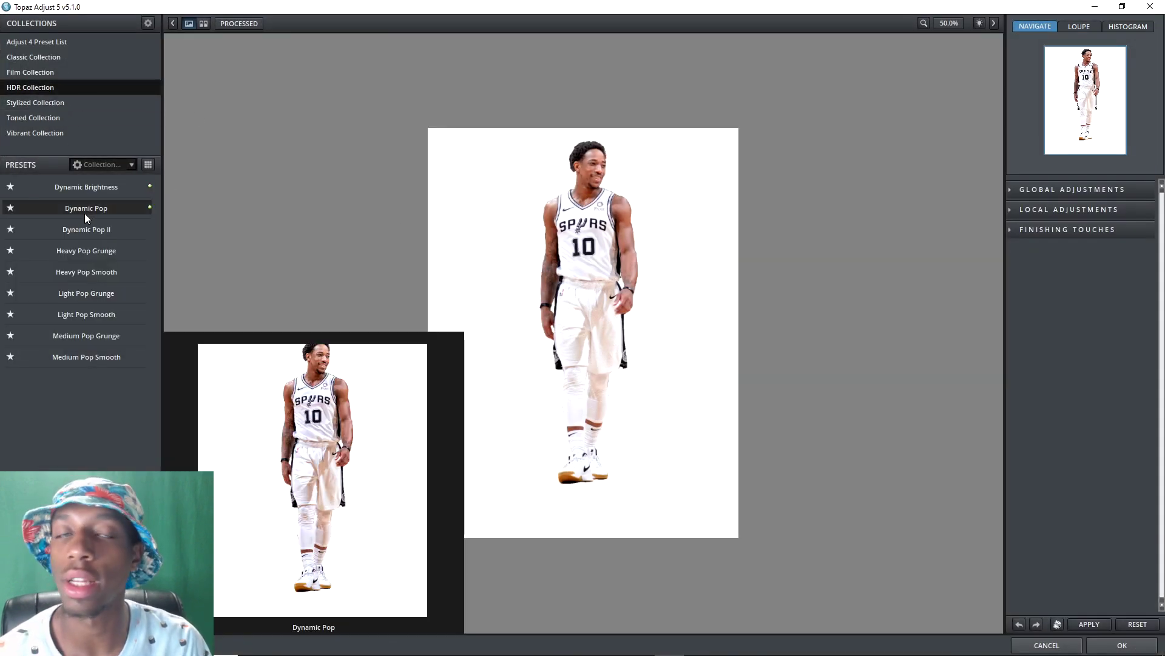
click(85, 213)
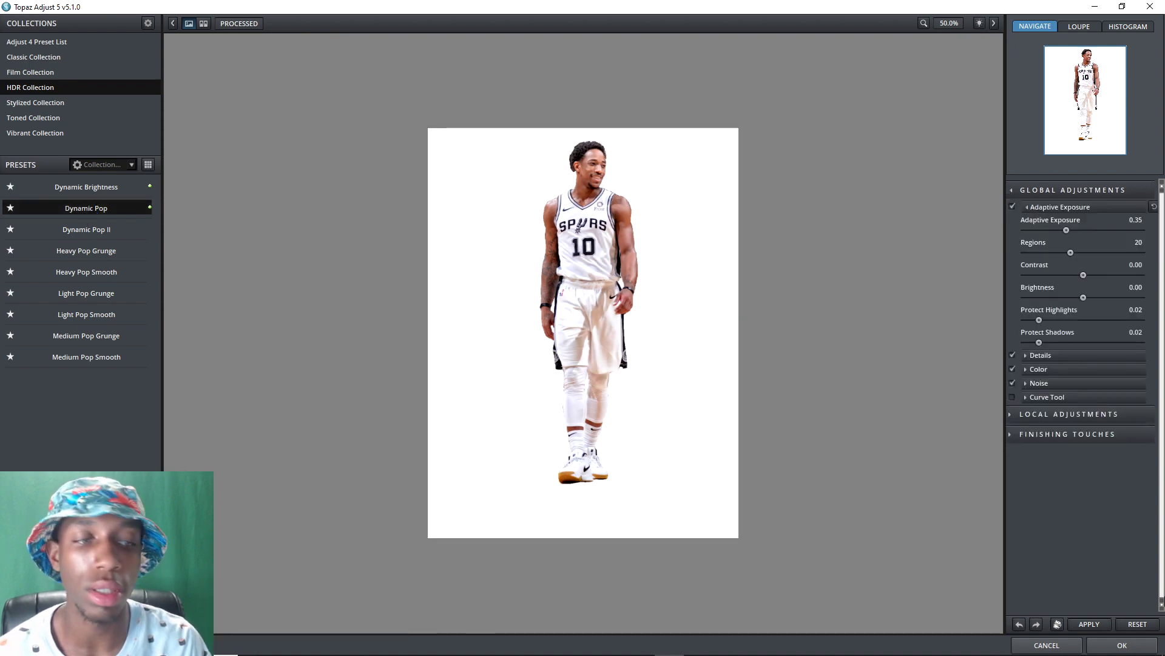
click(1106, 623)
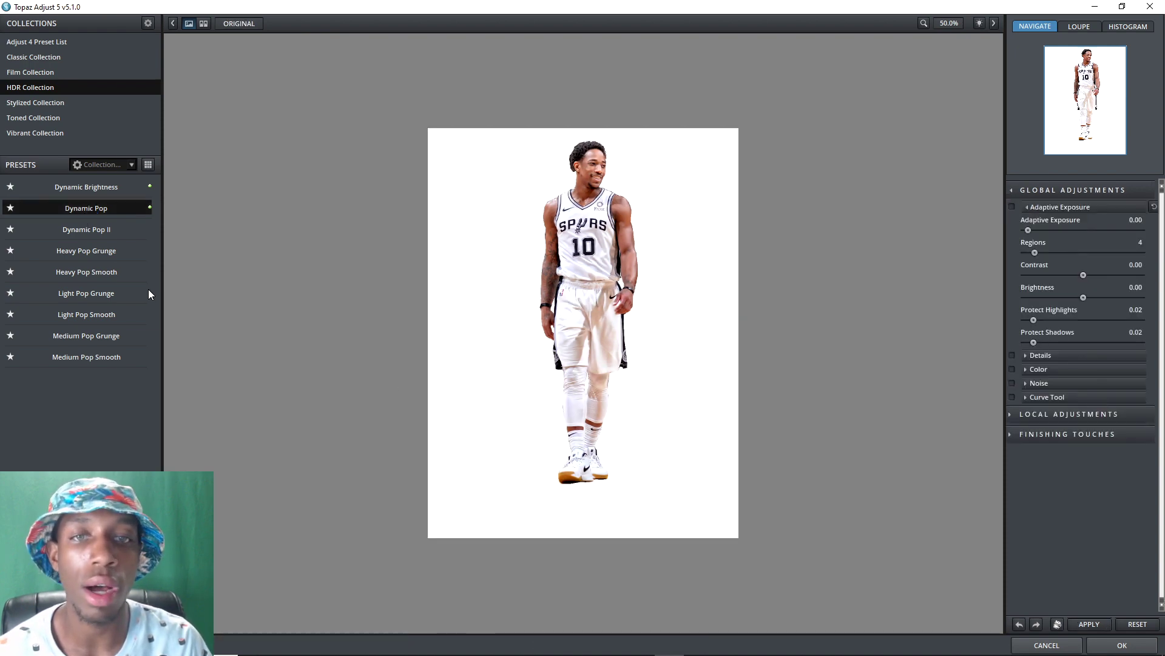
- Add the Light Pop Smooth preset to the player and accept the Topaz Adjust 5 filter
click(86, 314)
click(1123, 645)
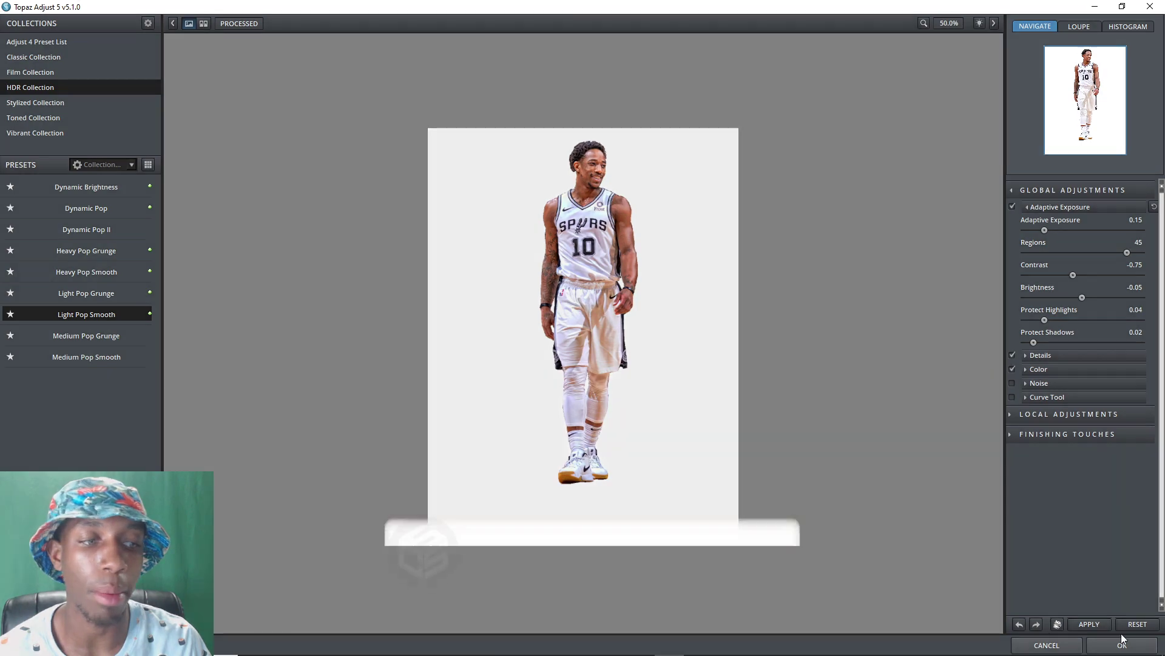
click(1122, 643)
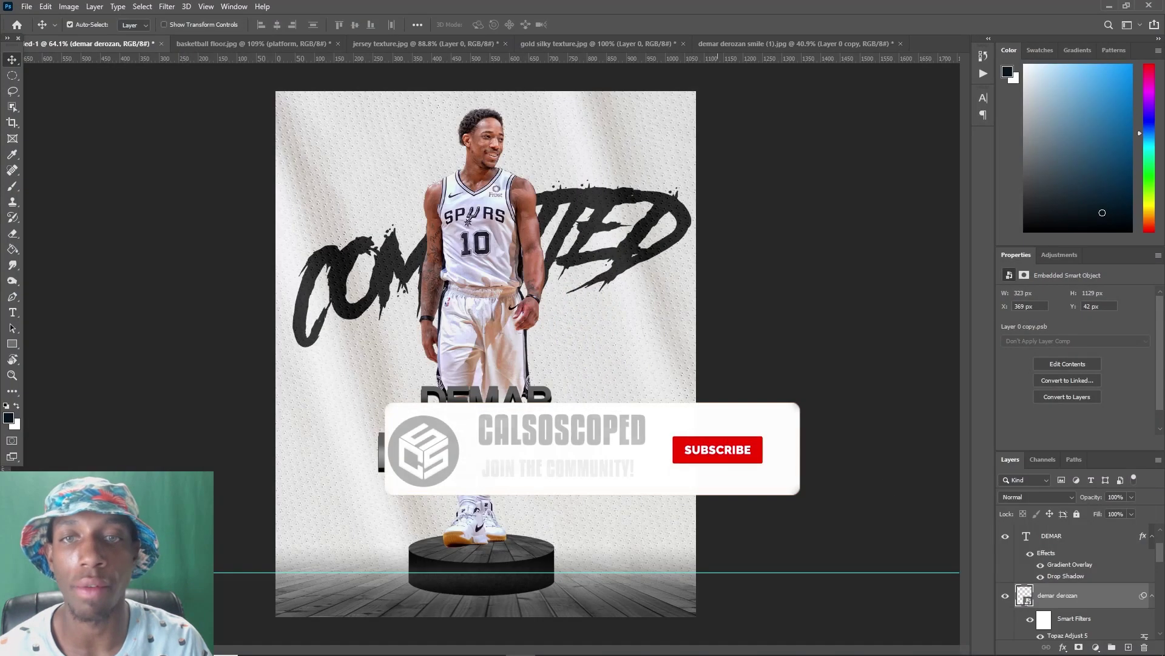
- Duplicate the demar derozan layer together with its Topaz Adjust 5 smart filter
scroll(483, 214, down, 2)
scroll(483, 214, up, 4)
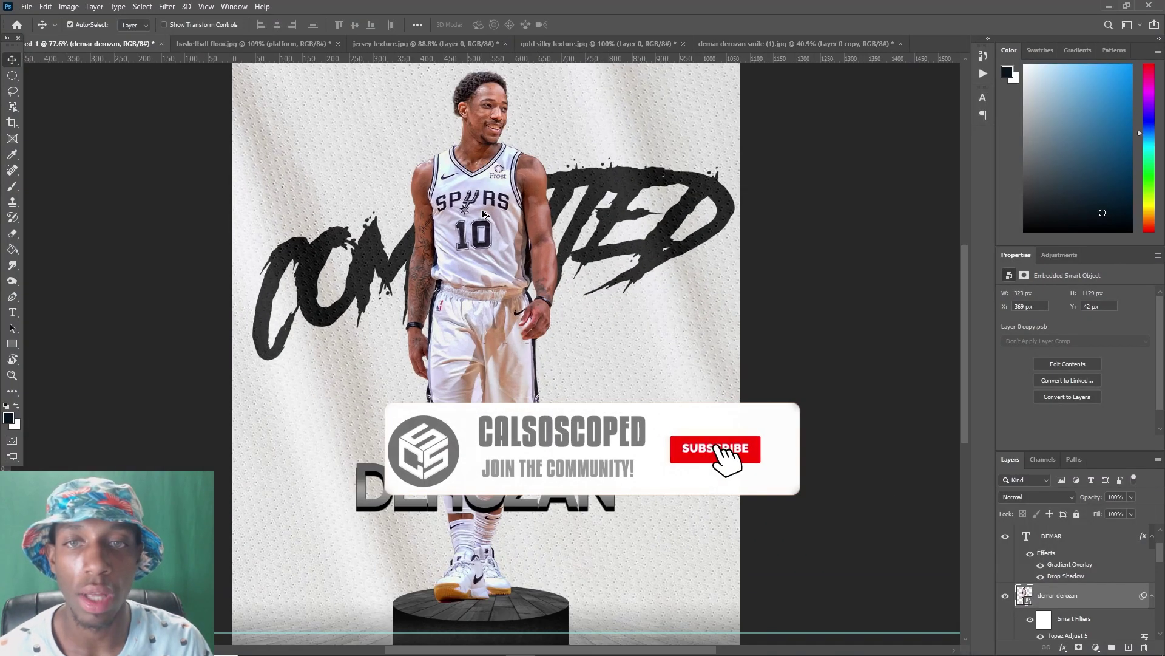
scroll(482, 214, down, 1)
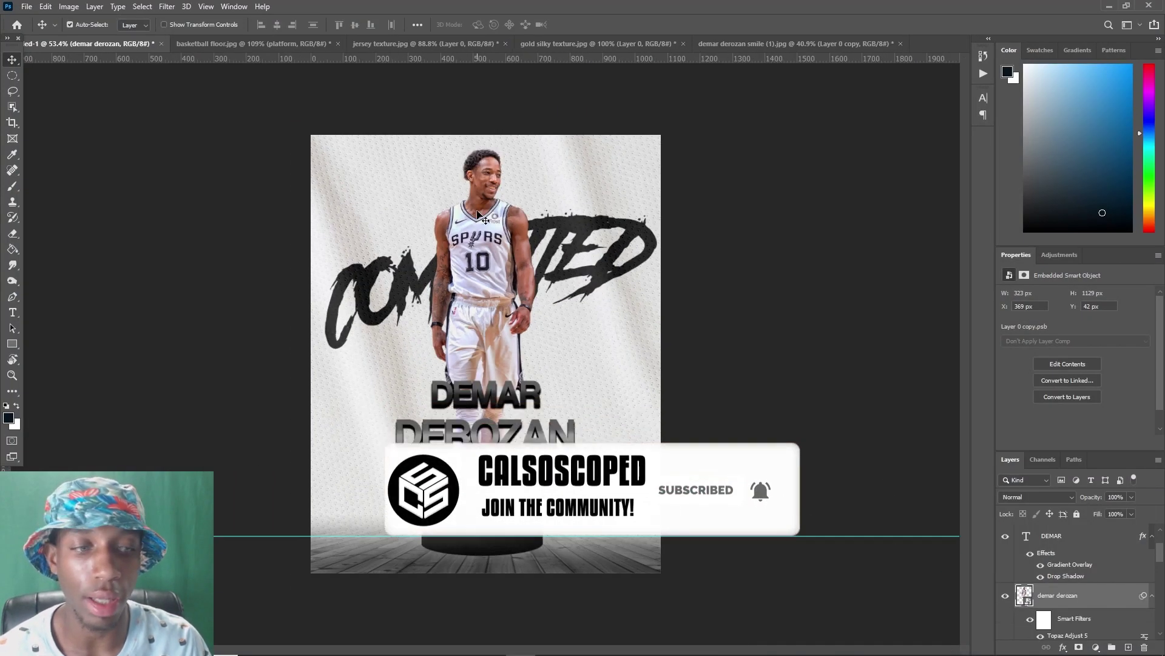
scroll(482, 182, up, 1)
scroll(557, 231, down, 1)
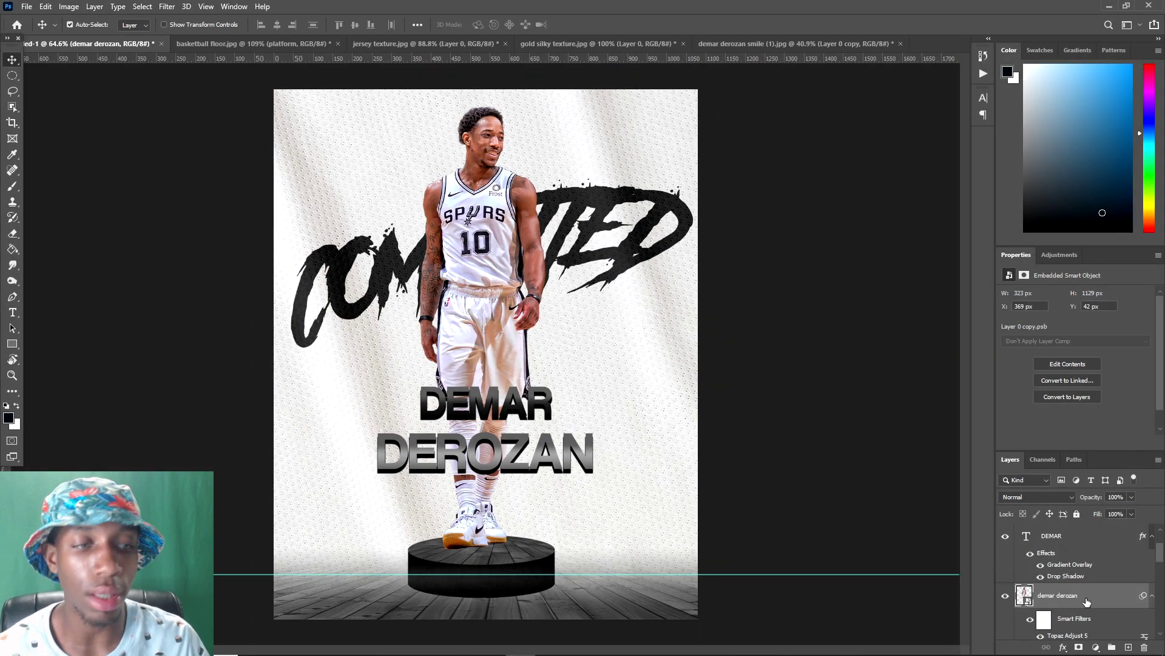
key(ctrl+j)
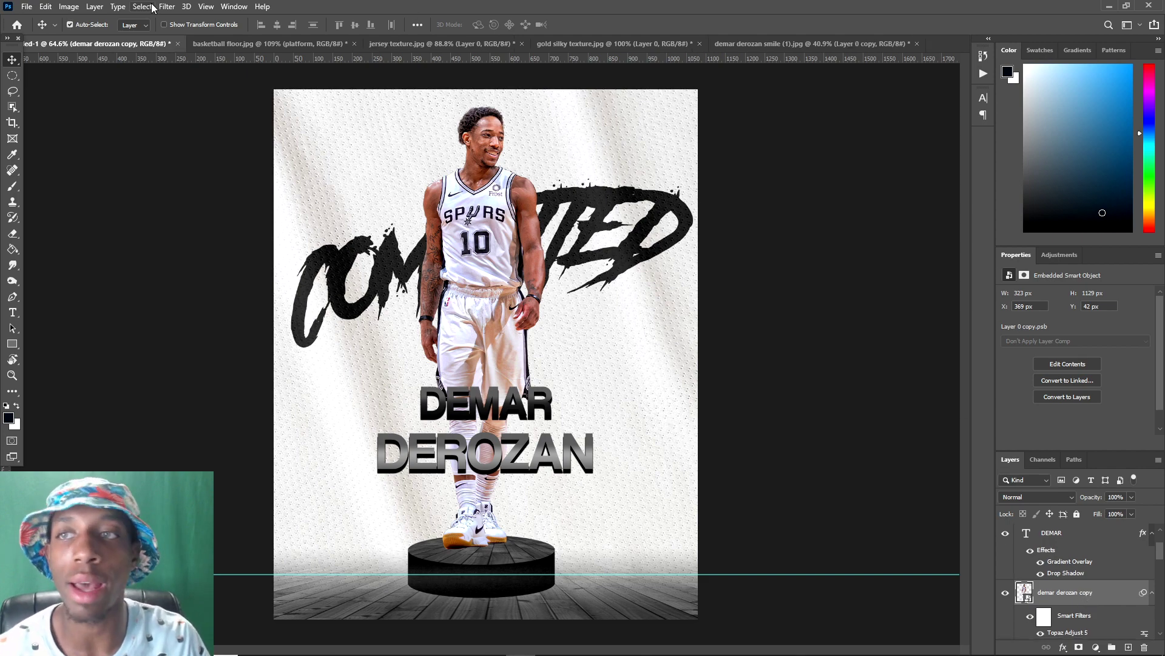
key(ctrl+z)
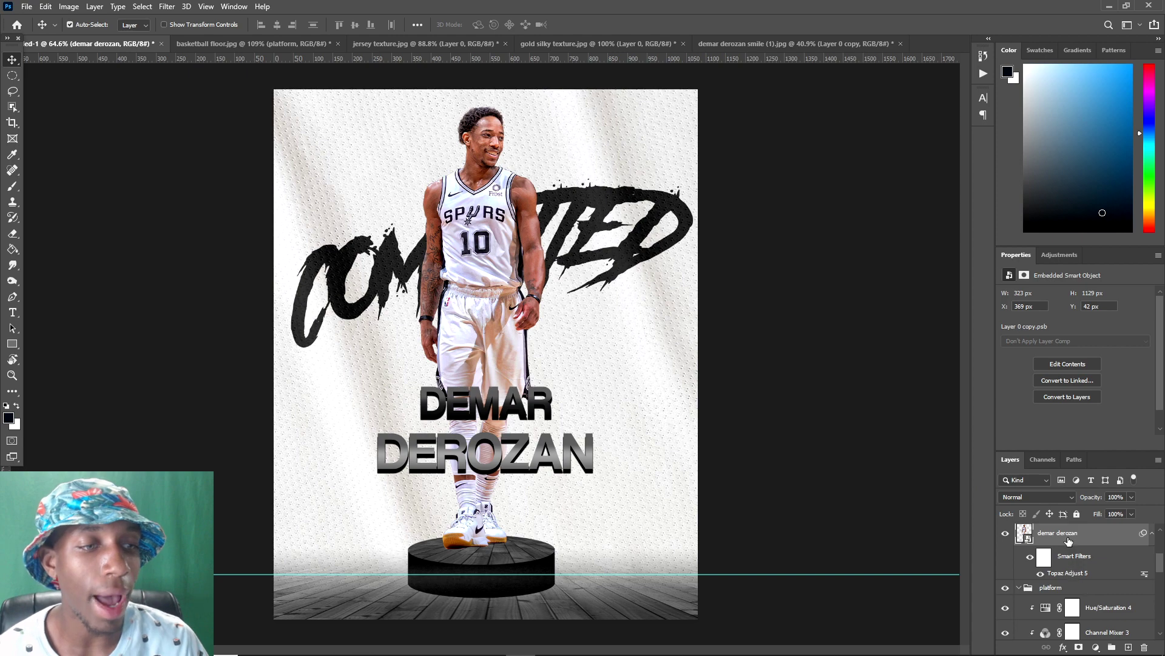
key(ctrl+j)
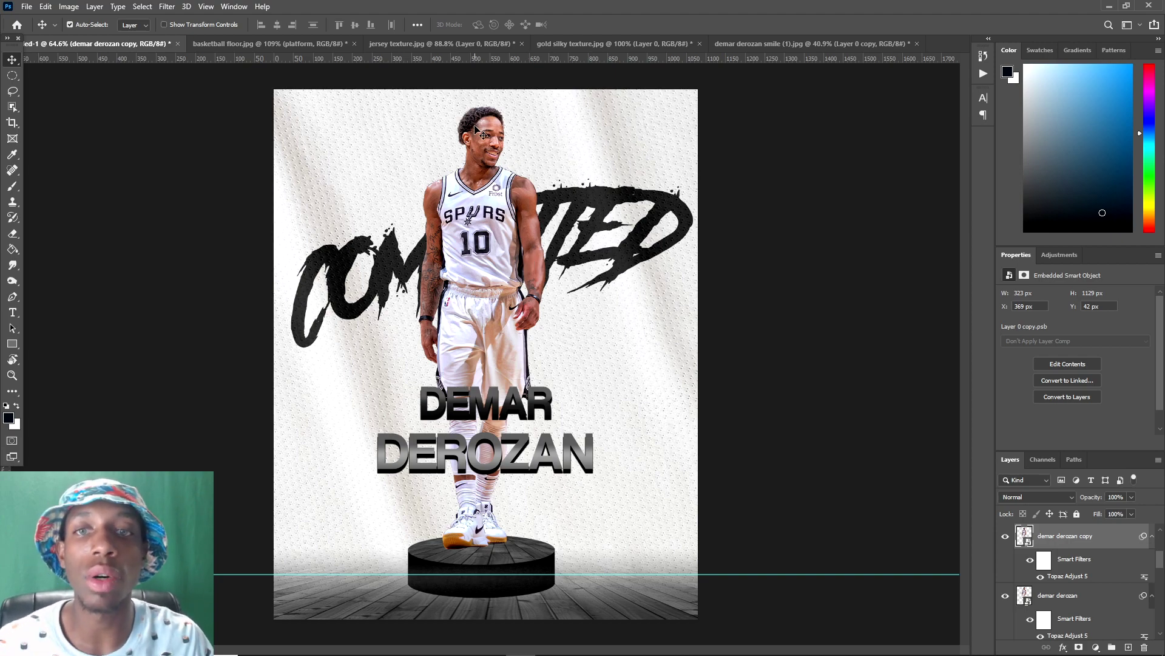
- Apply the Topaz DeNoise 5 filter to the demar derozan copy with the JPEG - light preset and an overall strength of 0.18
scroll(475, 126, up, 6)
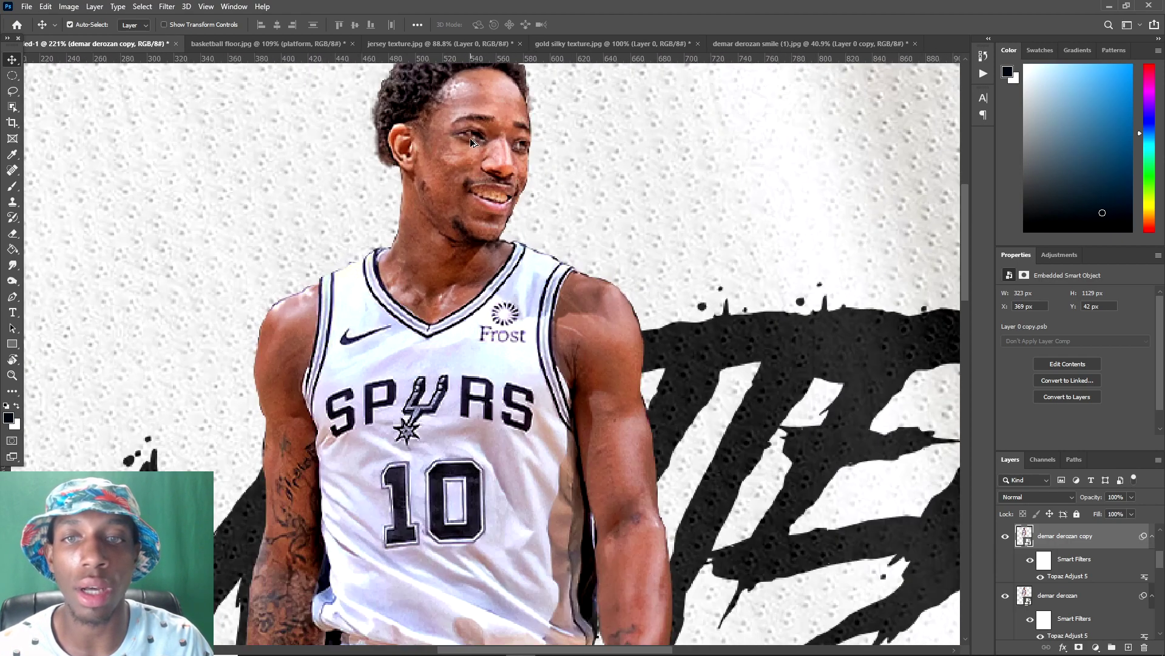
scroll(475, 159, down, 3)
scroll(474, 159, up, 4)
scroll(489, 112, down, 6)
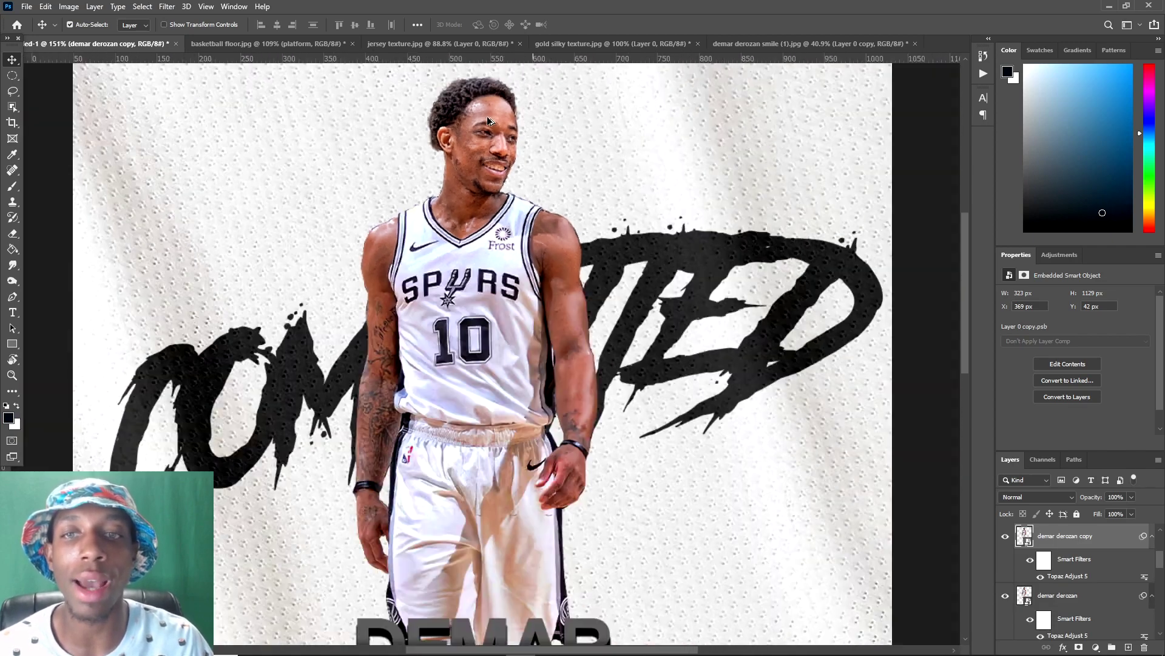
scroll(476, 137, up, 2)
scroll(475, 140, down, 1)
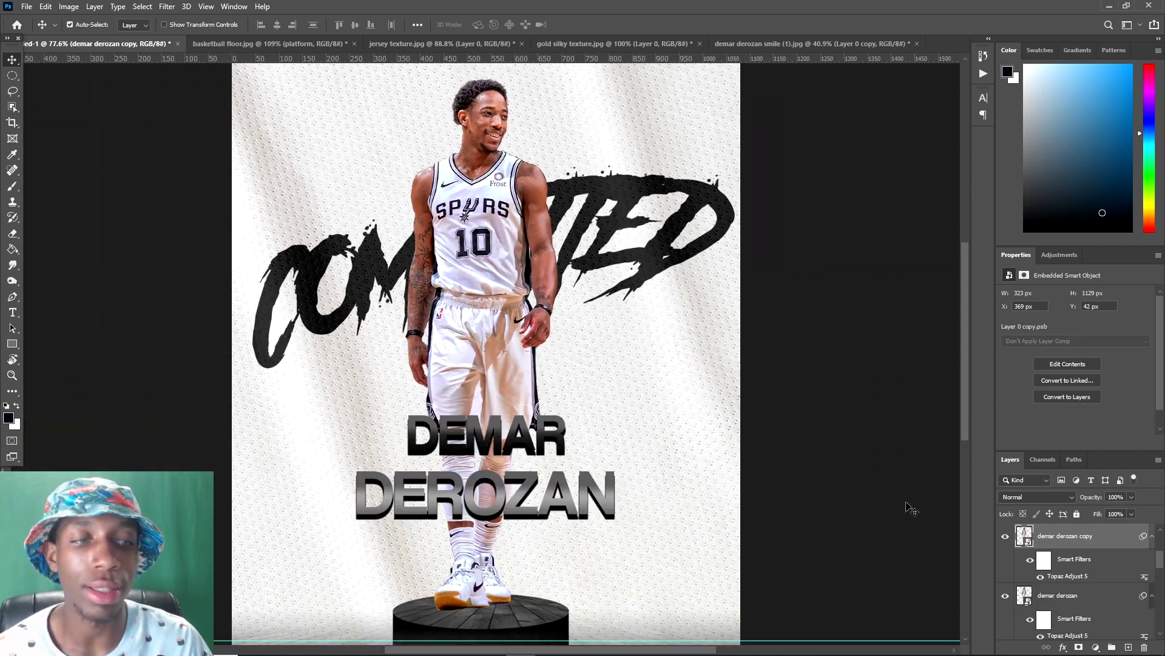
click(167, 6)
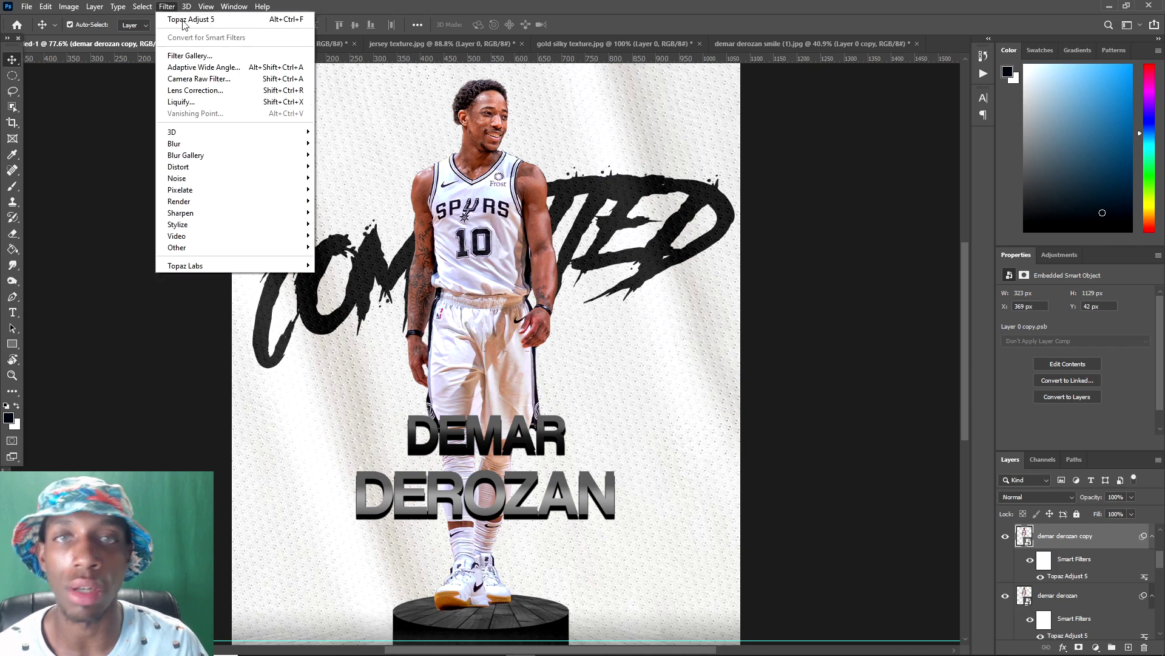
mouse_move(204, 267)
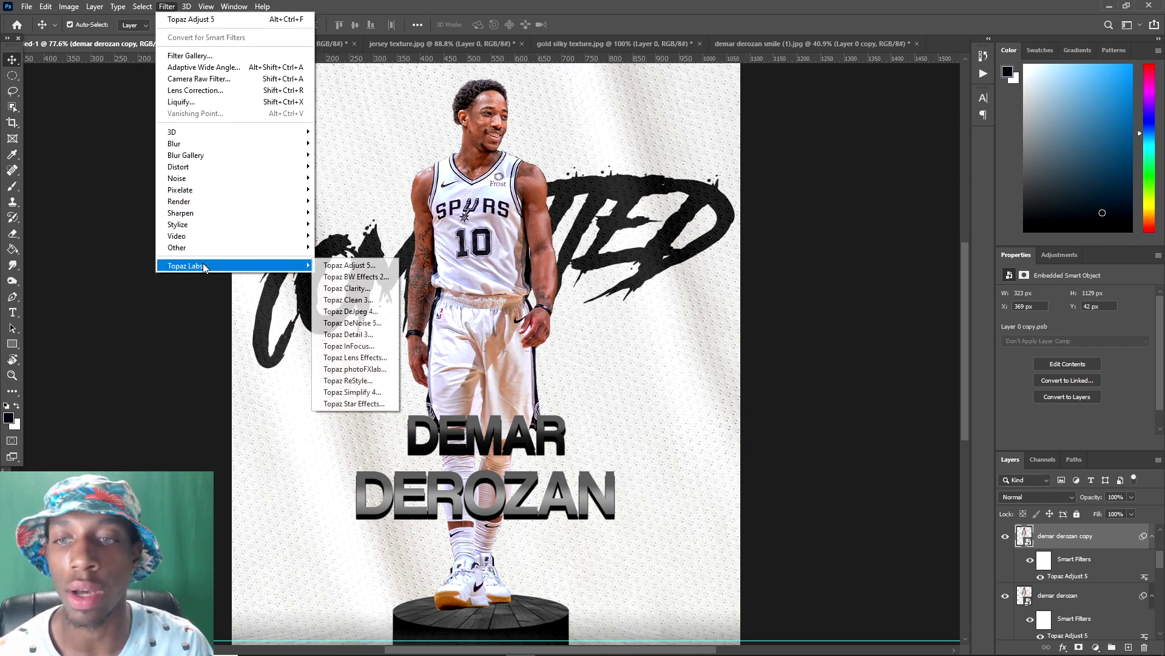
click(350, 322)
click(333, 318)
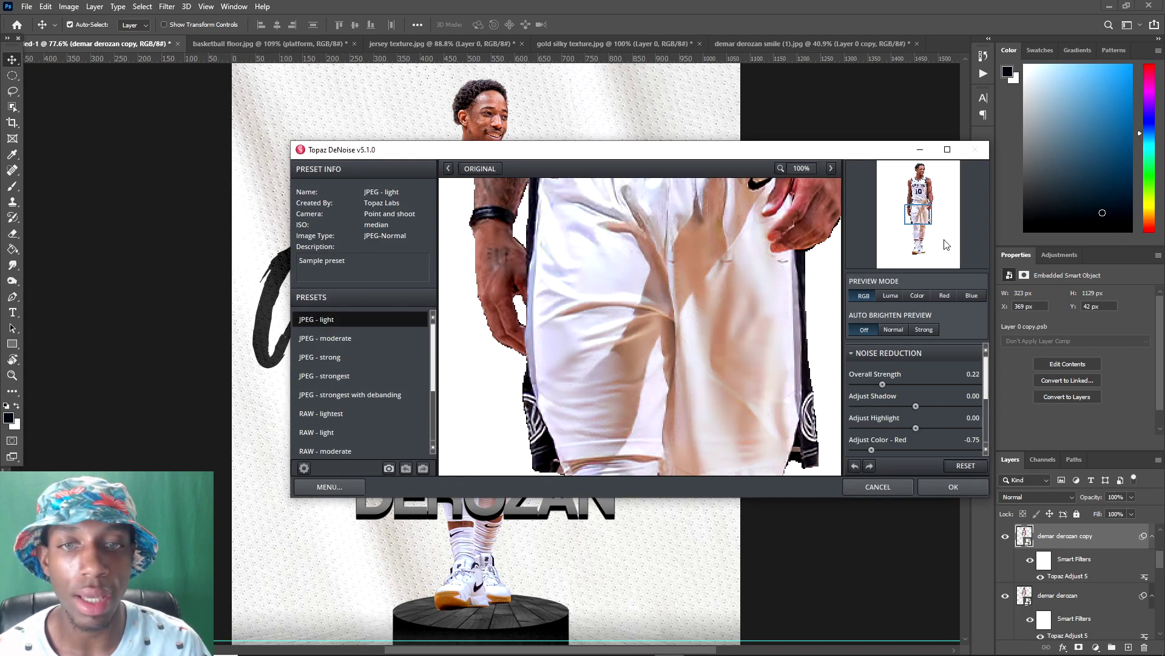
drag(933, 219, 938, 177)
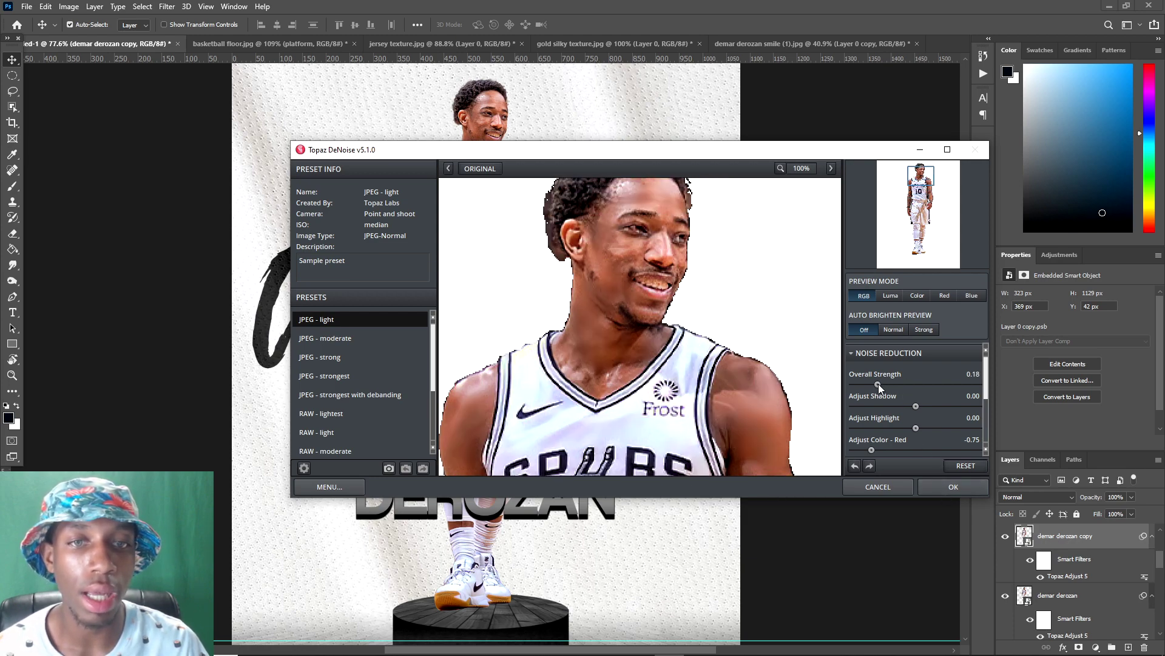
click(935, 481)
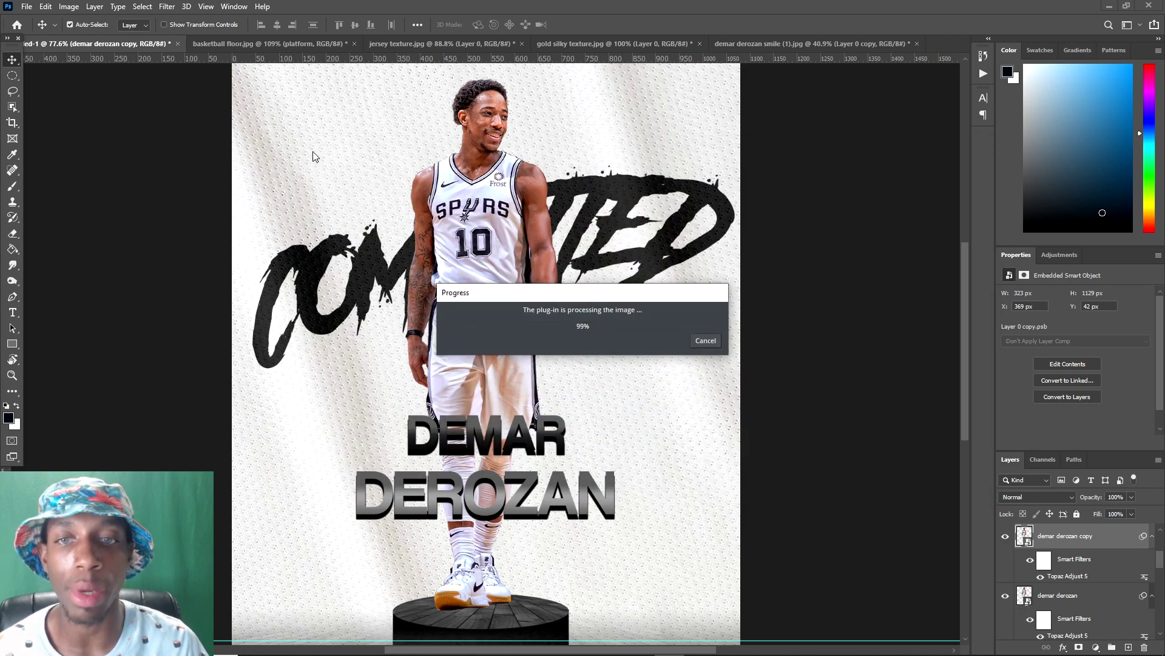
- Compare the player with and without the denoised copy, and add a layer mask to that copy inverted to black
scroll(486, 121, down, 2)
scroll(483, 152, up, 5)
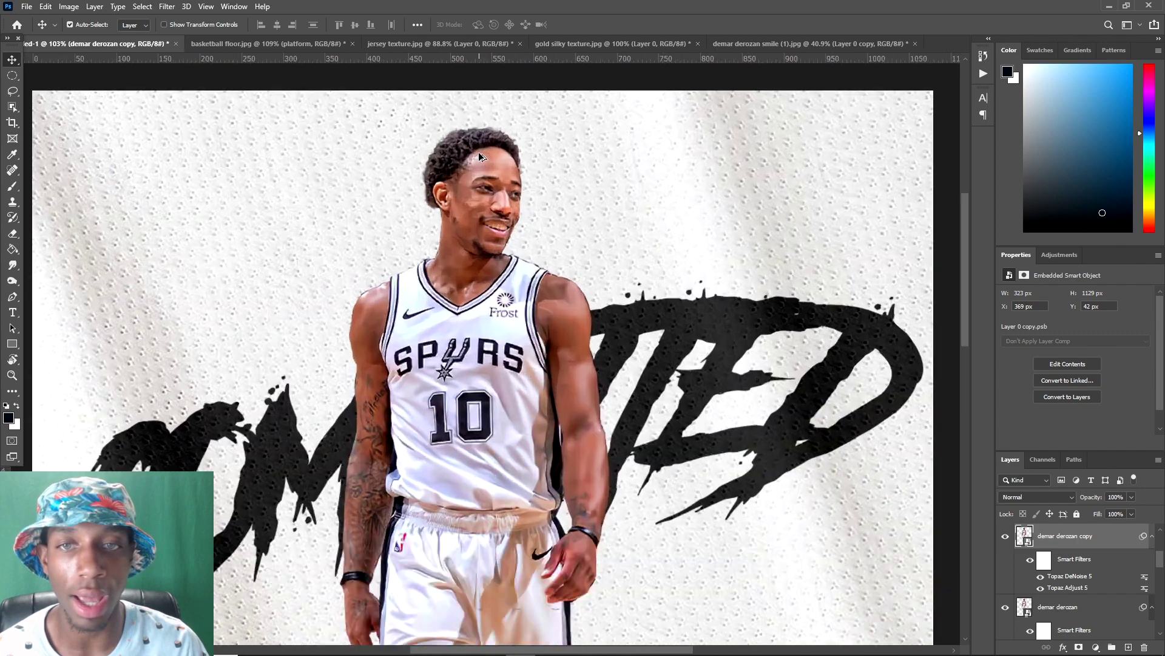
scroll(479, 156, up, 1)
click(1005, 537)
click(1006, 537)
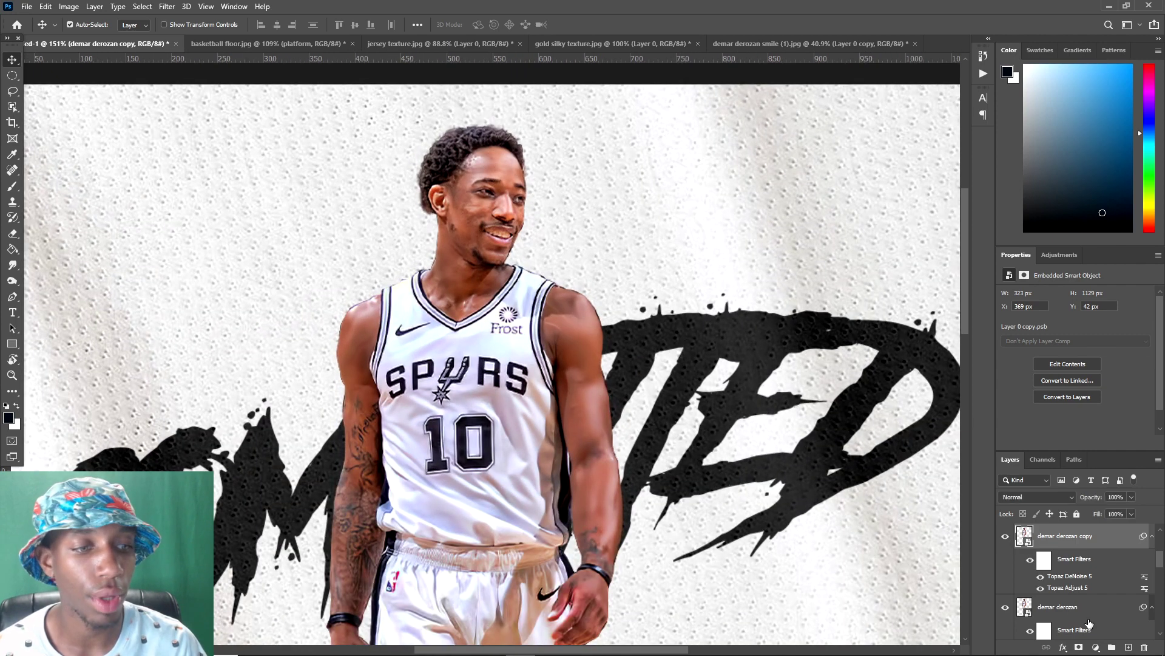
click(1079, 647)
key(b)
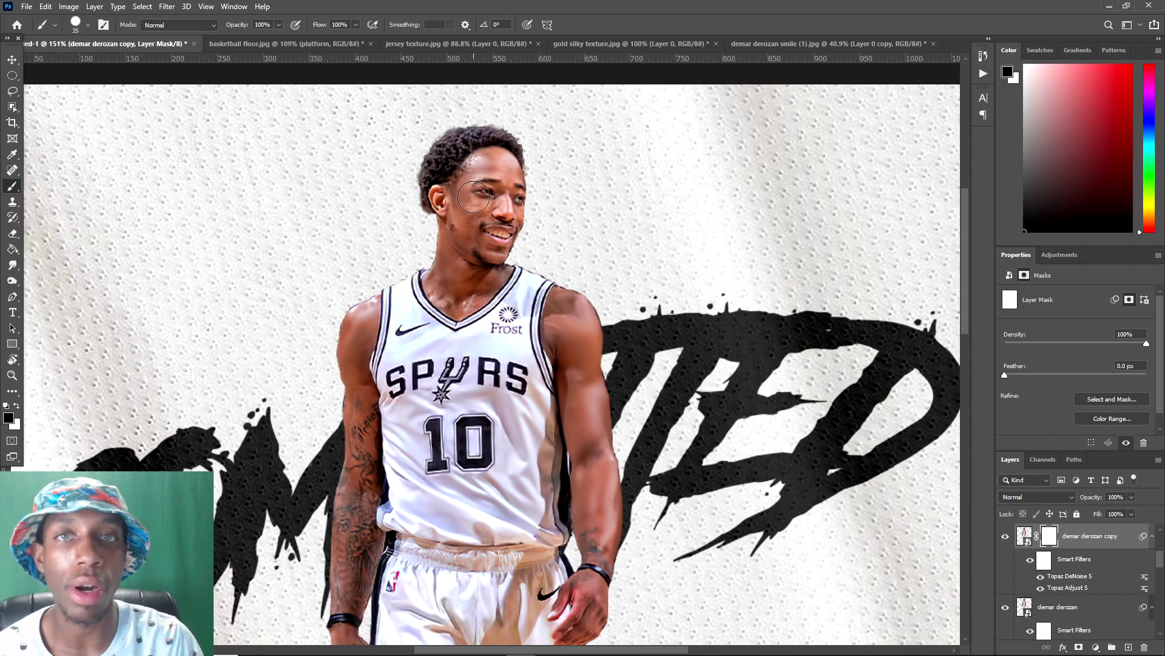
key(ctrl+i)
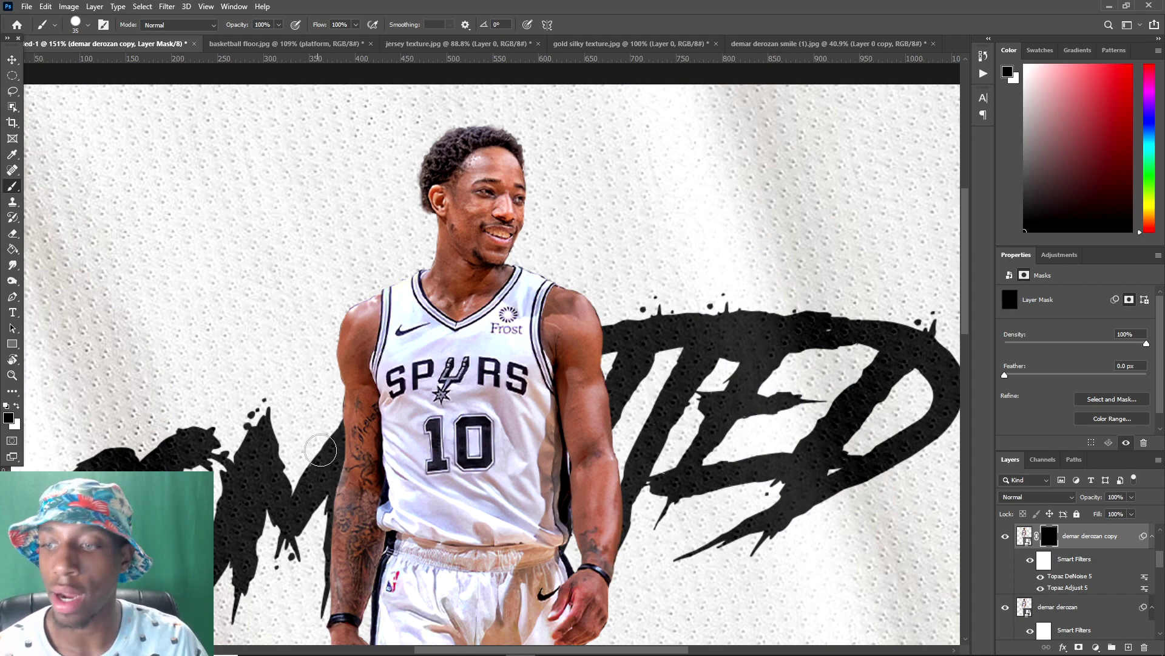
- Set up a soft round white brush at 45 px with 0% hardness and 34% flow
key(x)
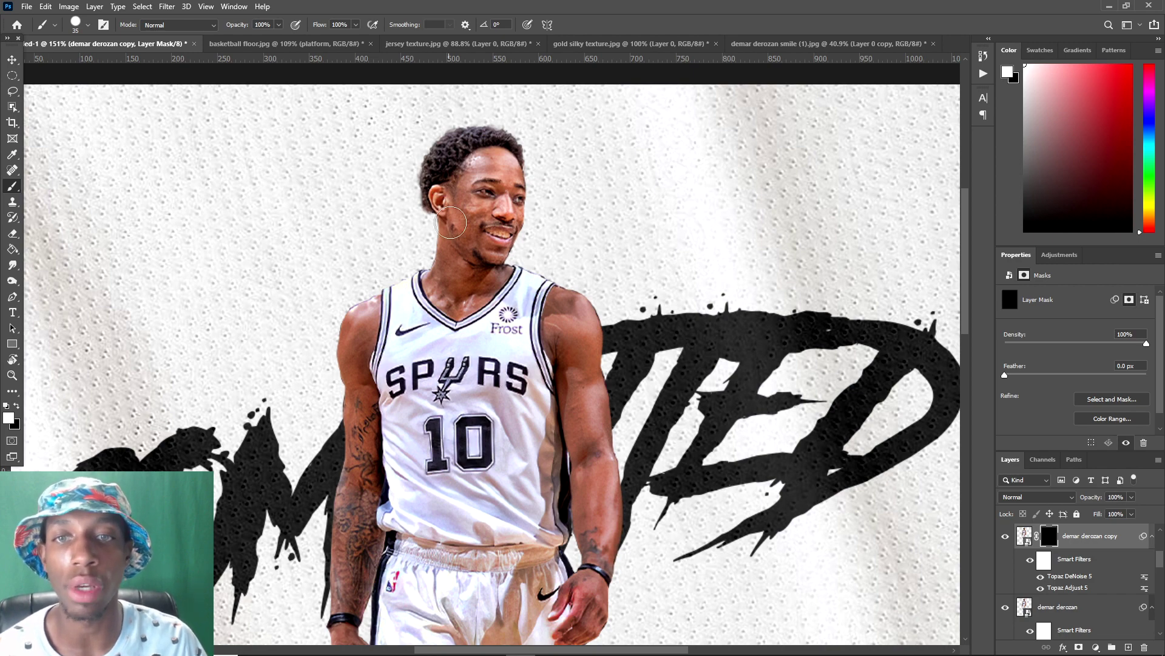
click(102, 24)
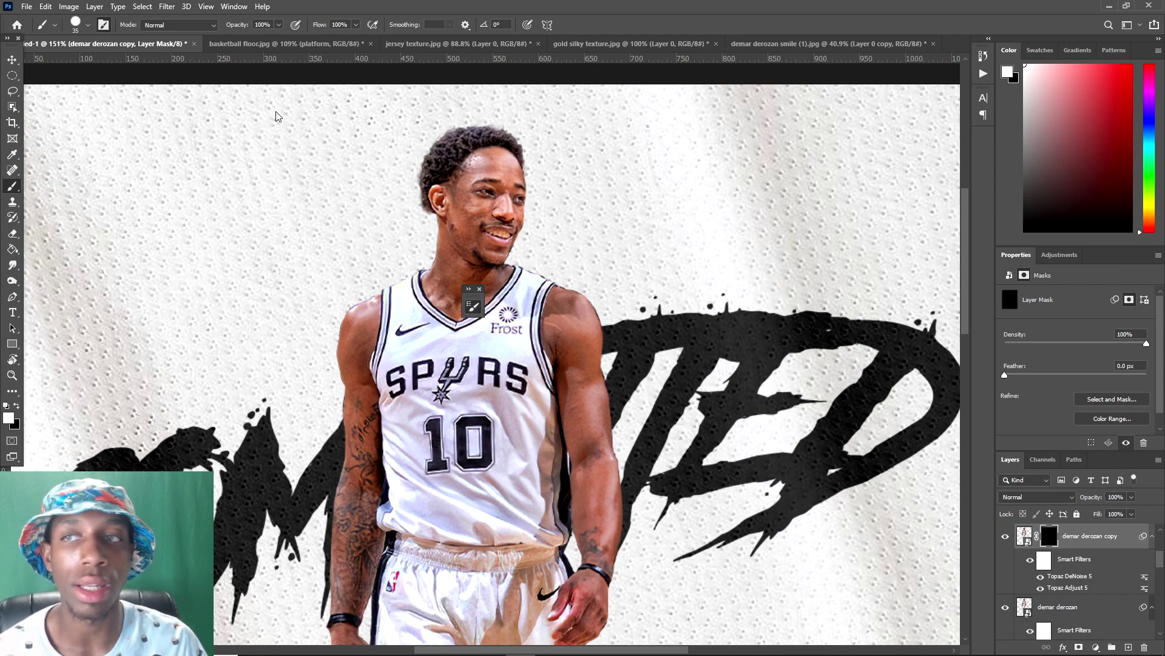
click(584, 325)
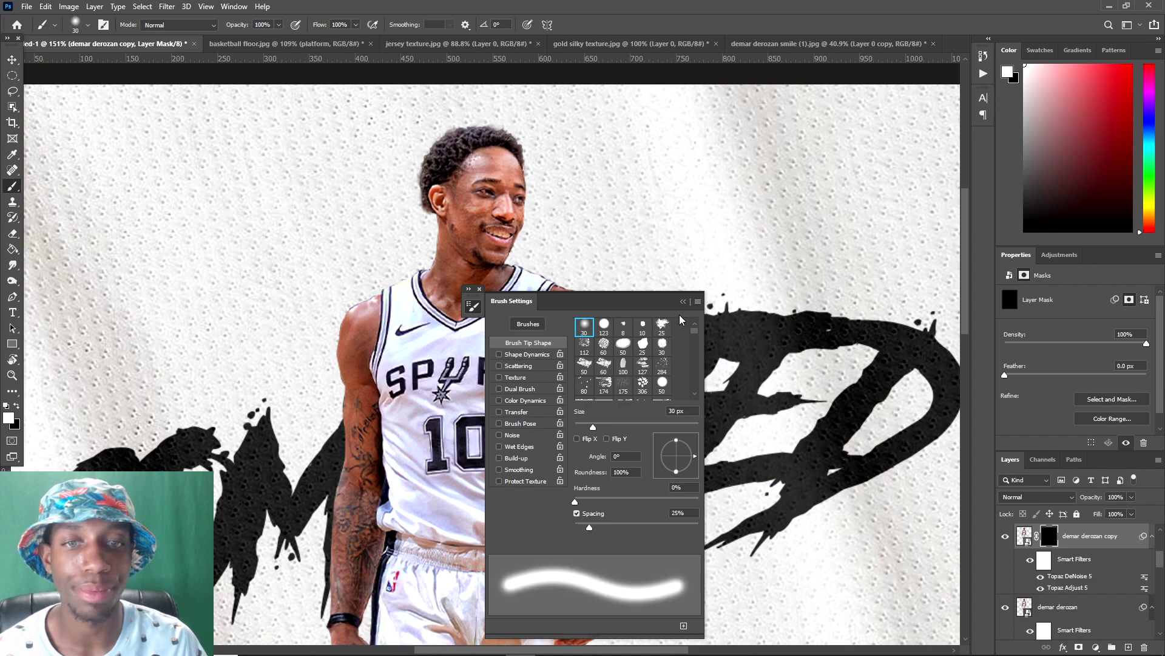
click(683, 303)
click(356, 25)
drag(358, 37, 320, 40)
key(bracketright)
key(bracketright)
key(bracketright)
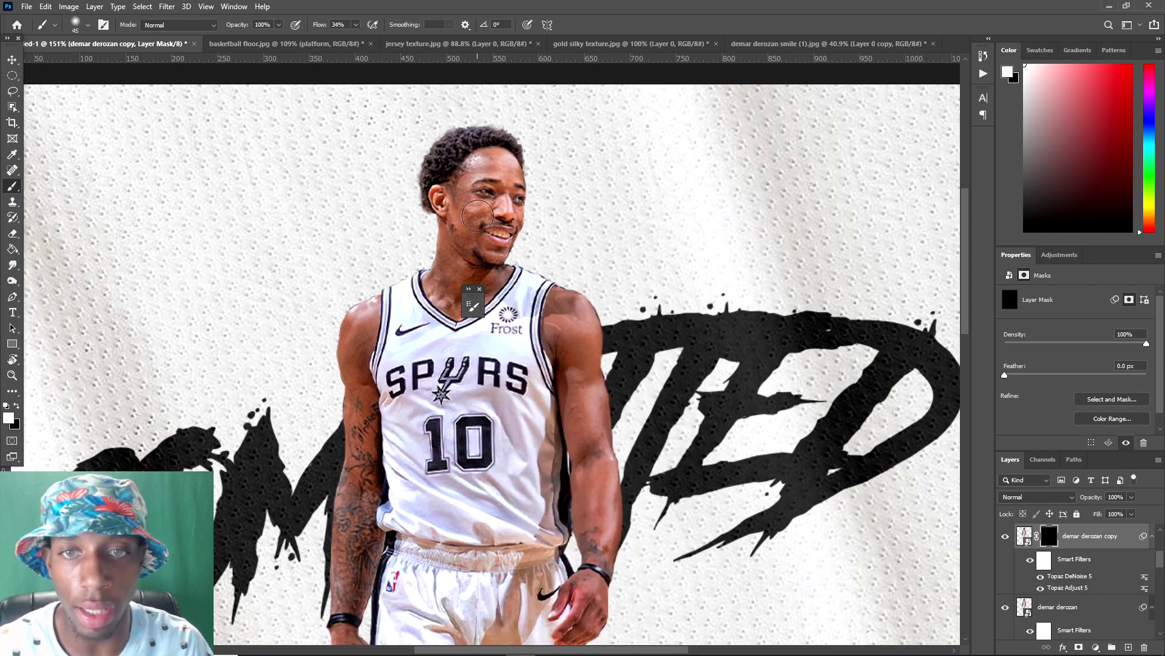
- Paint white on the copy's mask over the player's face to reveal the denoised skin there
mouse_move(469, 218)
mouse_down()
mouse_move(443, 119)
mouse_move(523, 177)
mouse_move(487, 232)
mouse_move(514, 151)
mouse_move(505, 235)
mouse_up()
scroll(439, 250, down, 4)
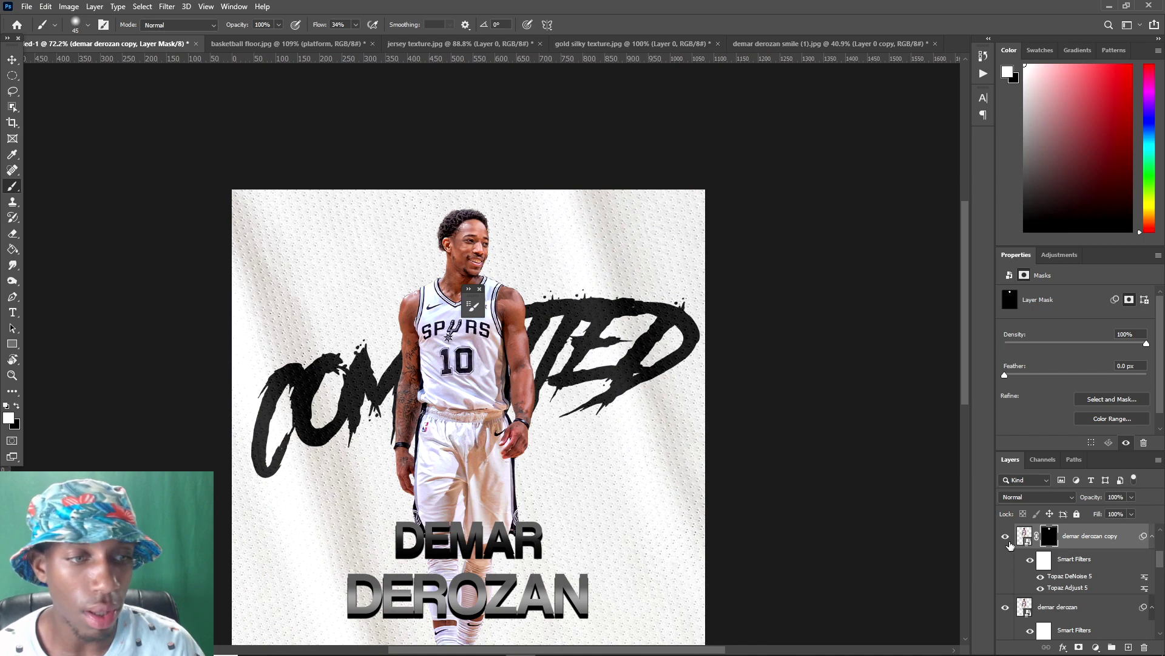
scroll(461, 272, up, 2)
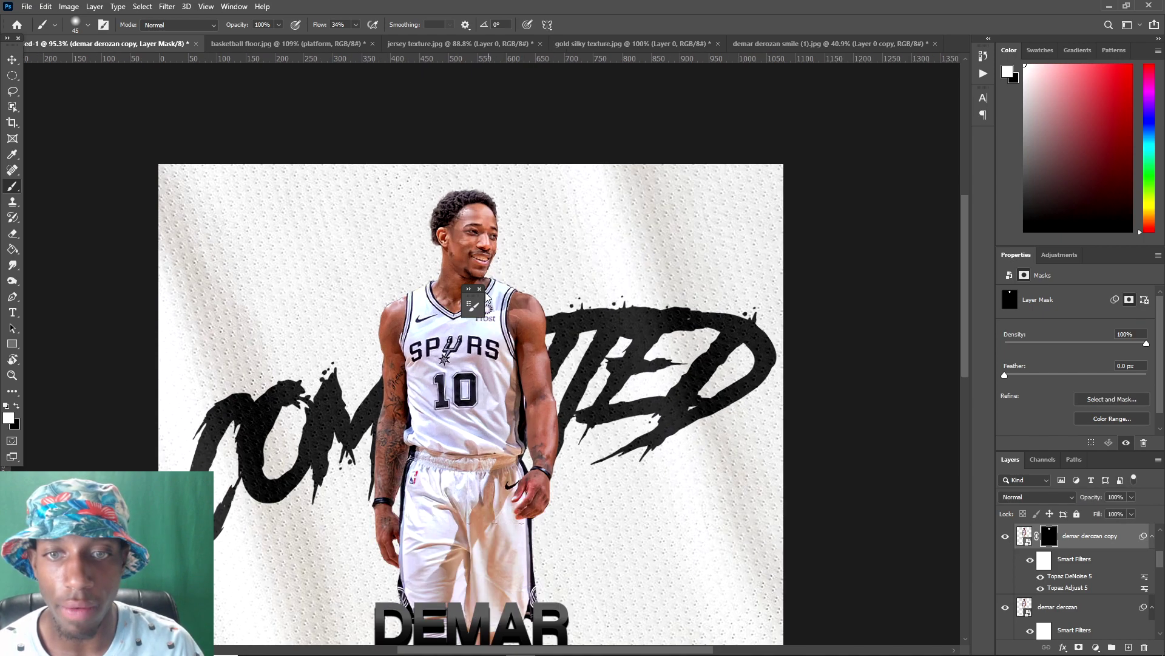
scroll(484, 295, down, 4)
scroll(481, 239, up, 2)
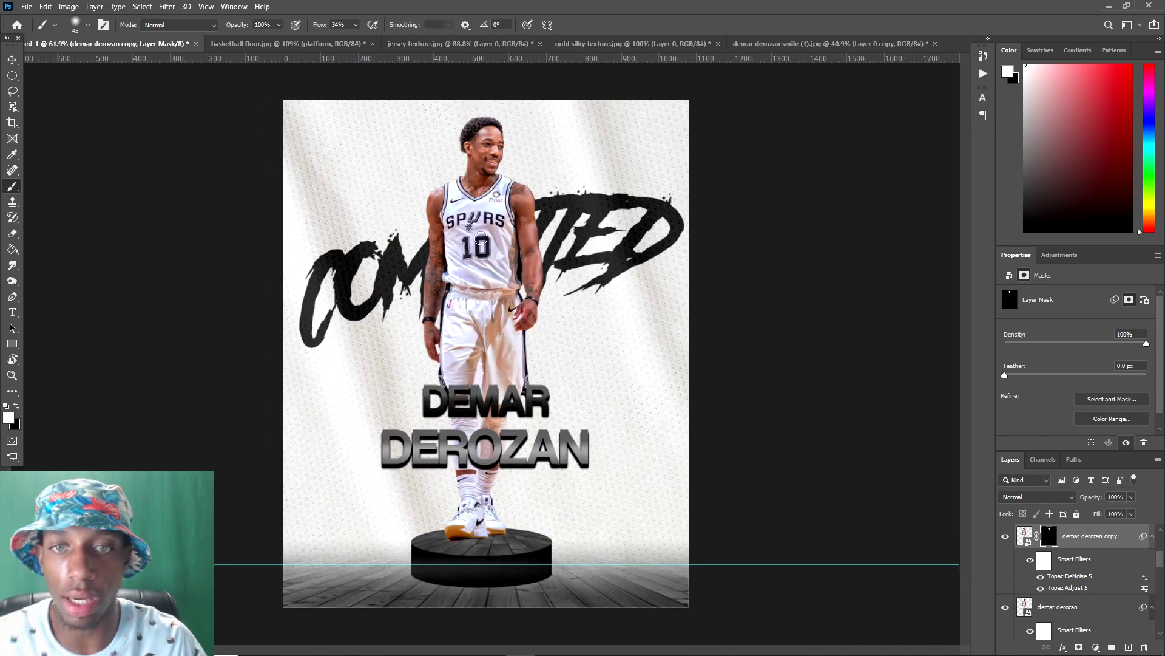
- Merge the demar derozan copy and the demar derozan layer into a single pixel layer
key(v)
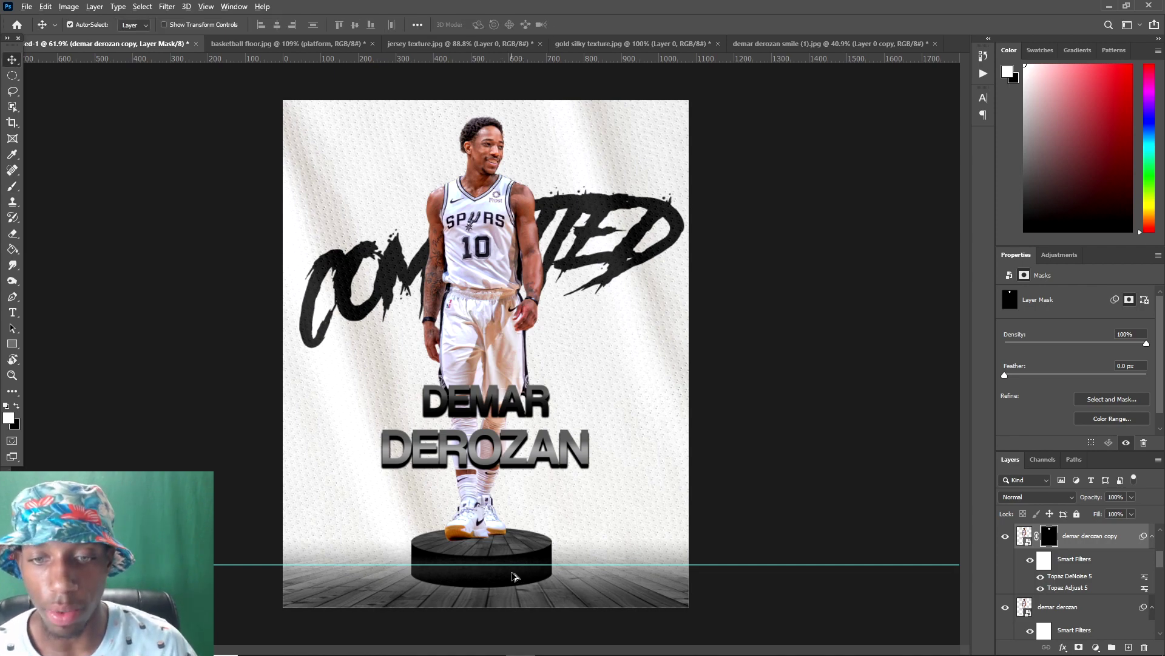
scroll(538, 489, up, 3)
click(1104, 592)
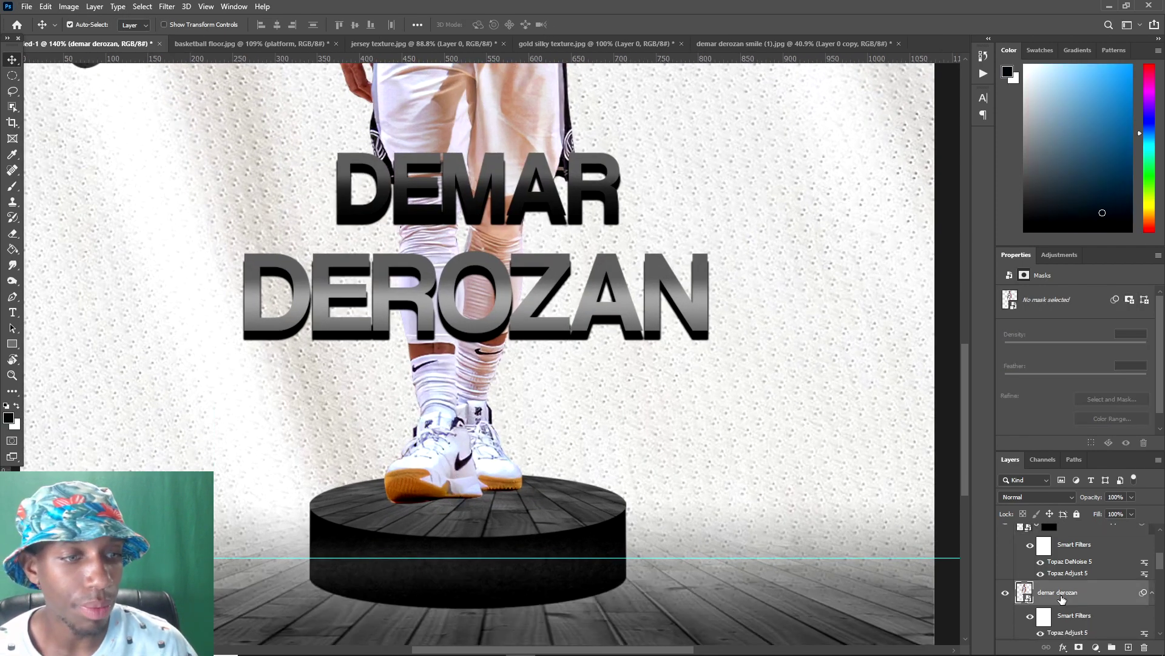
scroll(1062, 598, up, 3)
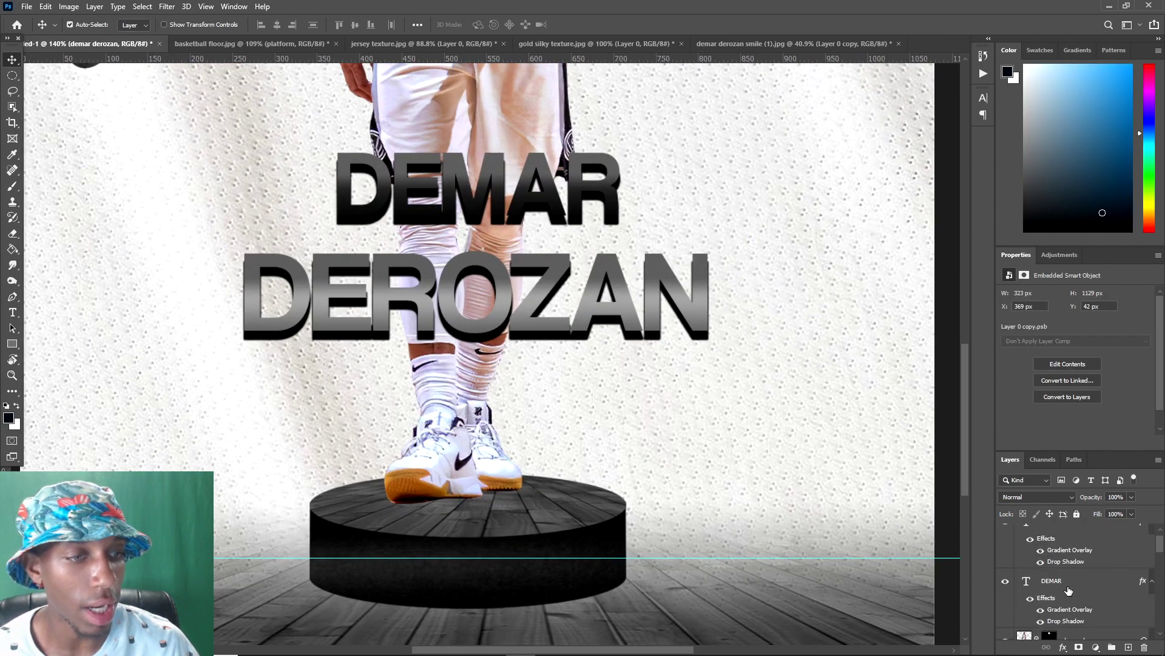
scroll(1068, 592, down, 1)
click(1079, 584)
scroll(1079, 585, down, 2)
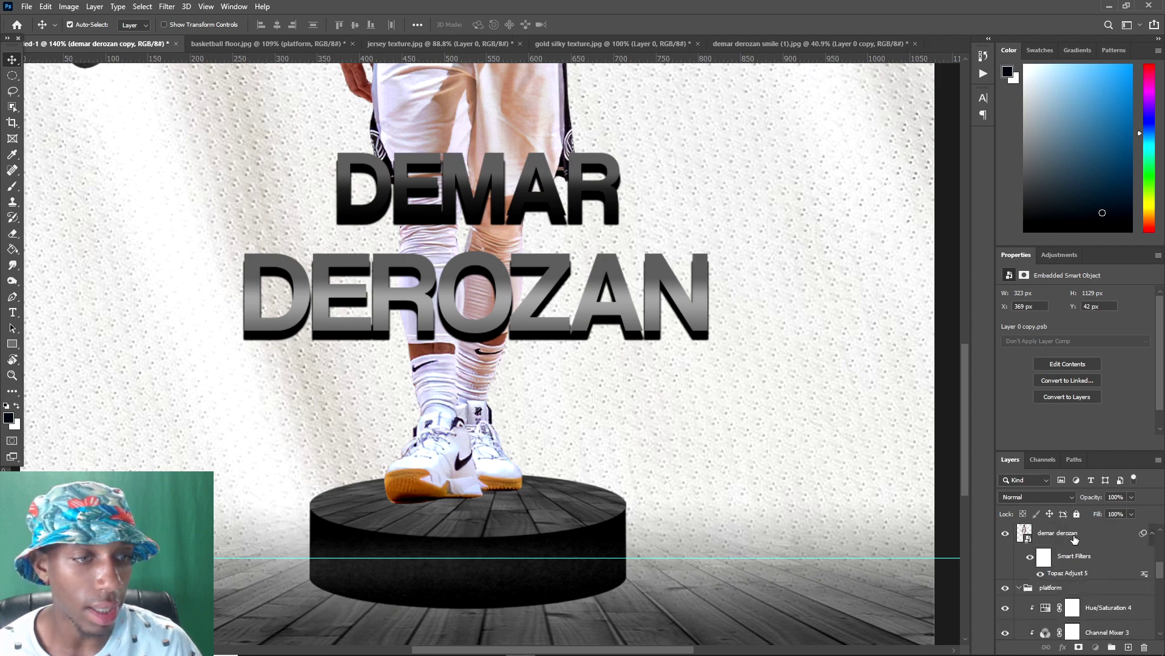
shift+click(1075, 540)
key(ctrl+e)
scroll(1049, 551, up, 3)
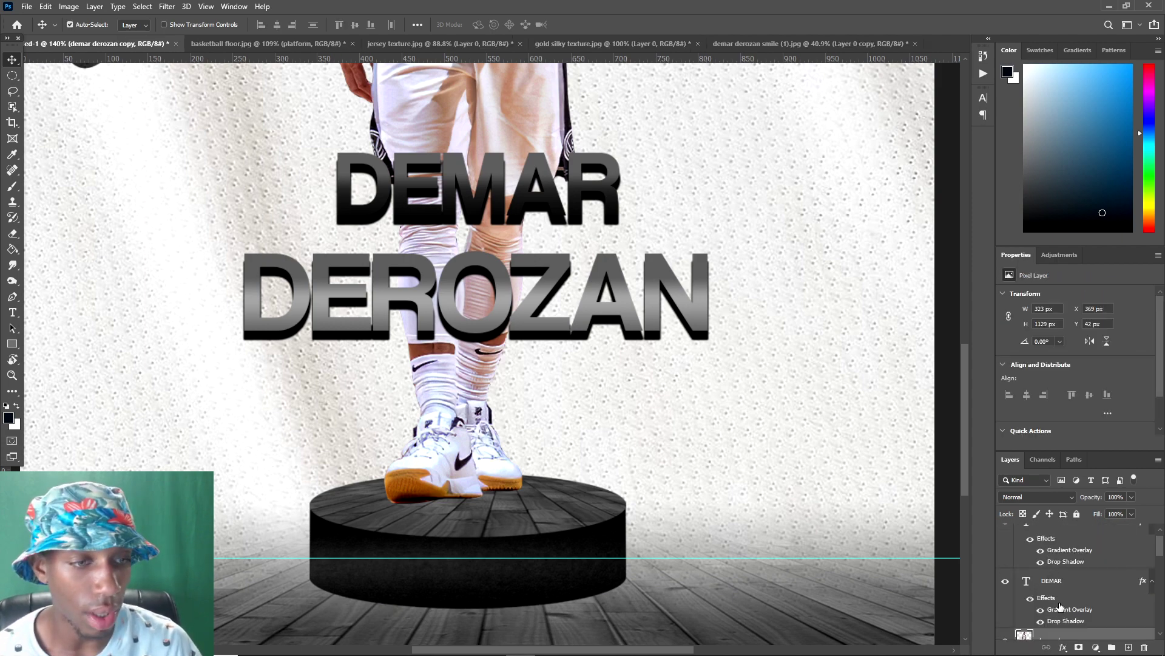
scroll(1060, 607, down, 2)
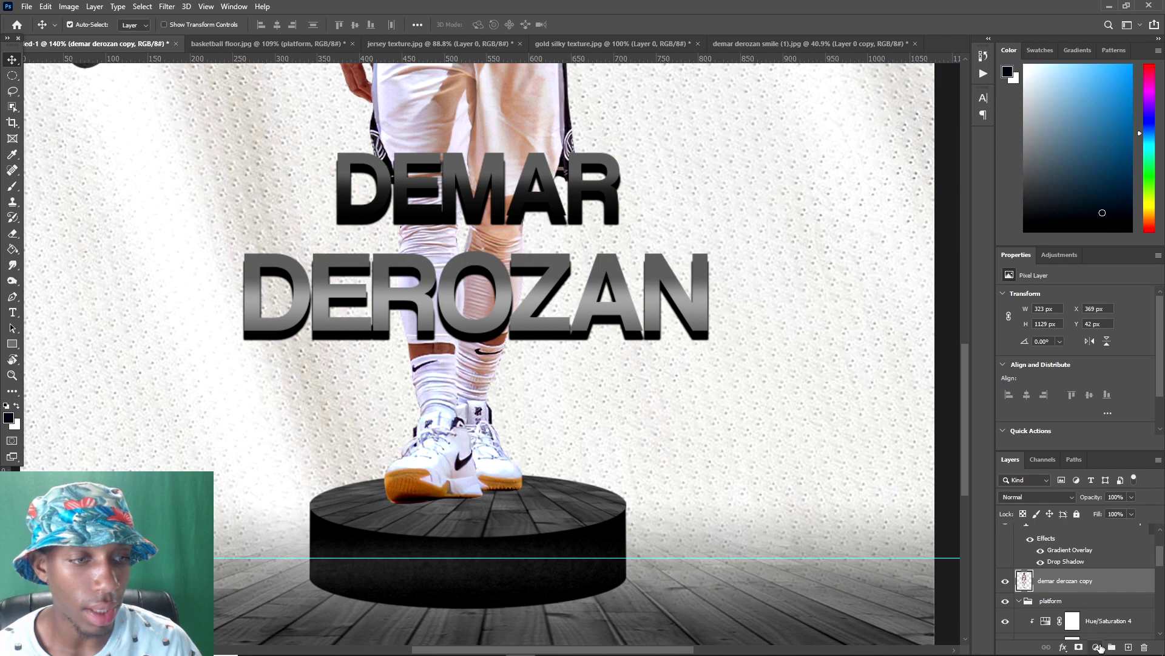
click(1100, 648)
click(1104, 489)
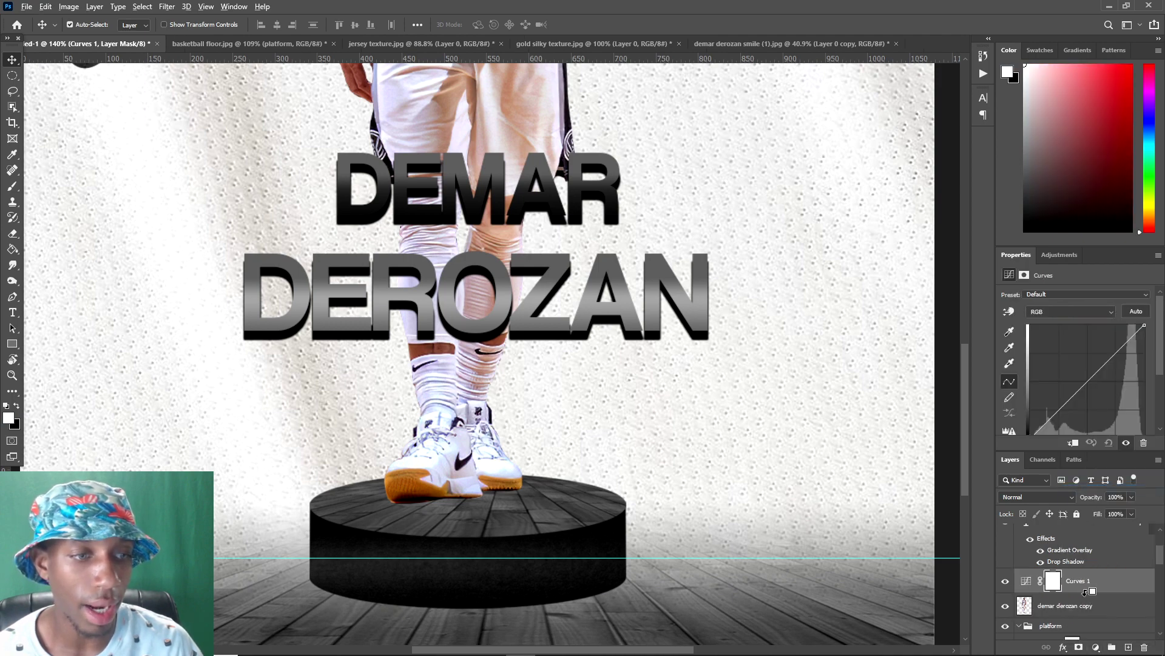
alt+click(1084, 593)
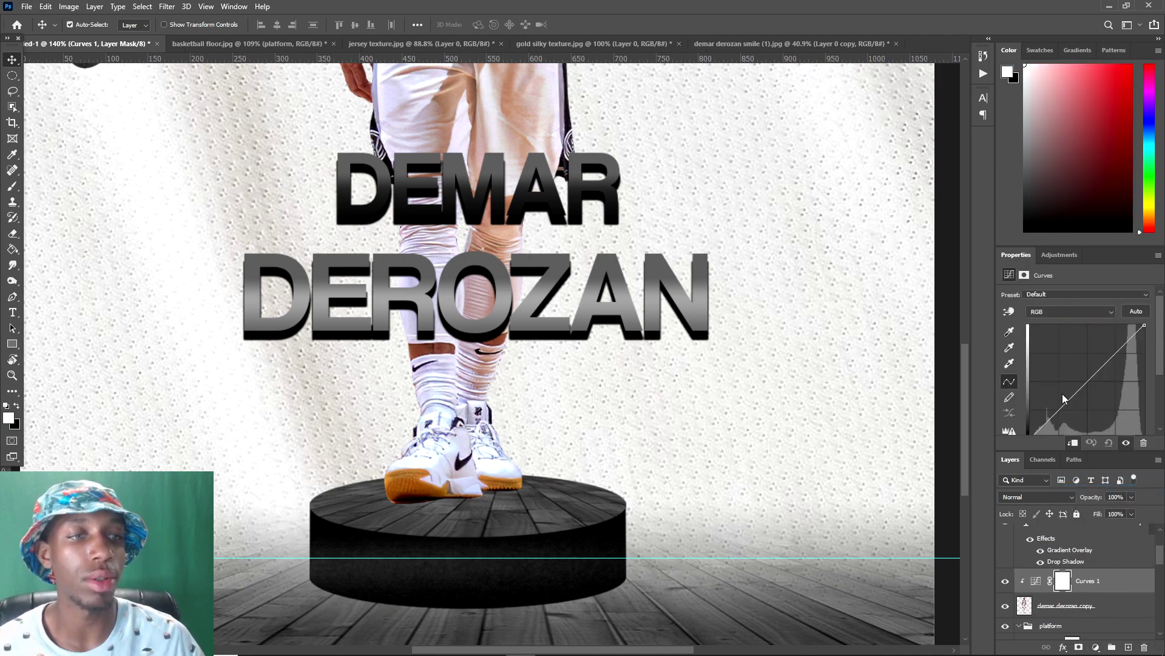
drag(1064, 399, 1088, 426)
key(ctrl+z)
drag(1084, 353, 1114, 385)
click(1108, 443)
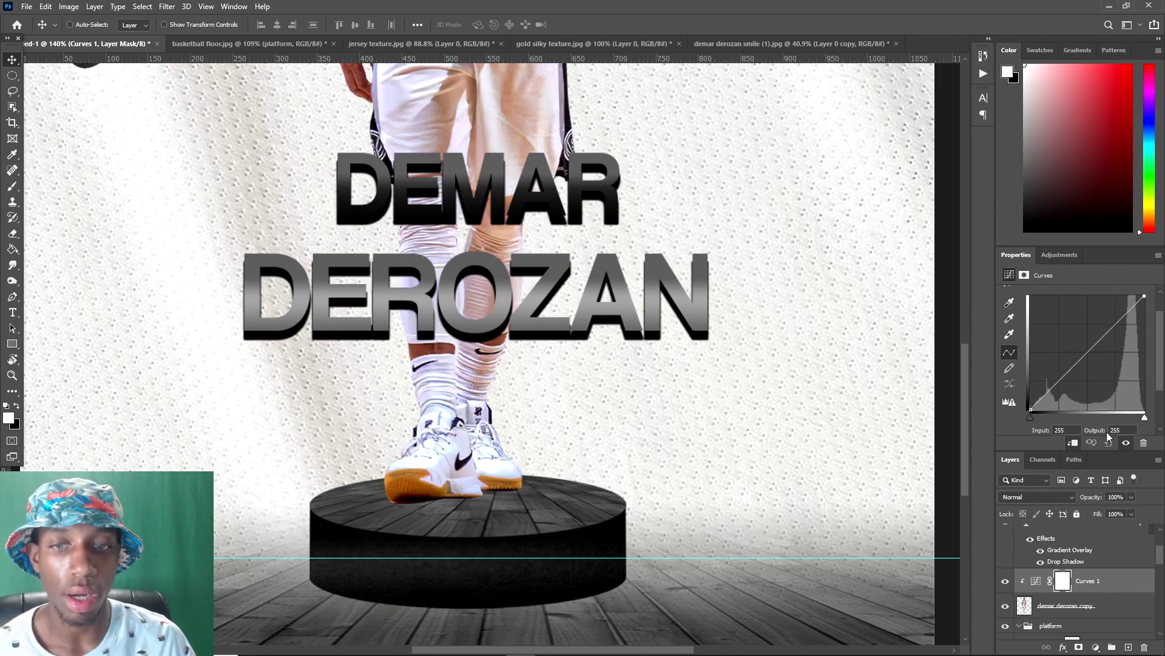
click(1088, 578)
key(Delete)
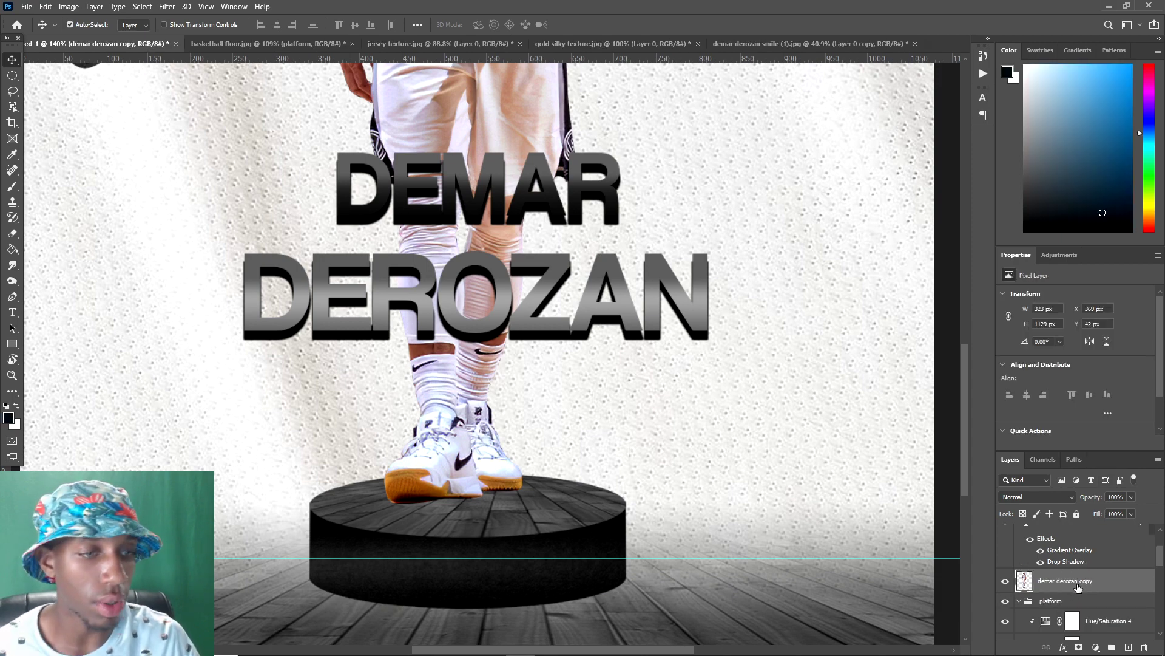
- Add a Levels adjustment clipped to the merged player layer, lower its output white level to nearly black and invert its mask
click(1097, 648)
click(1088, 484)
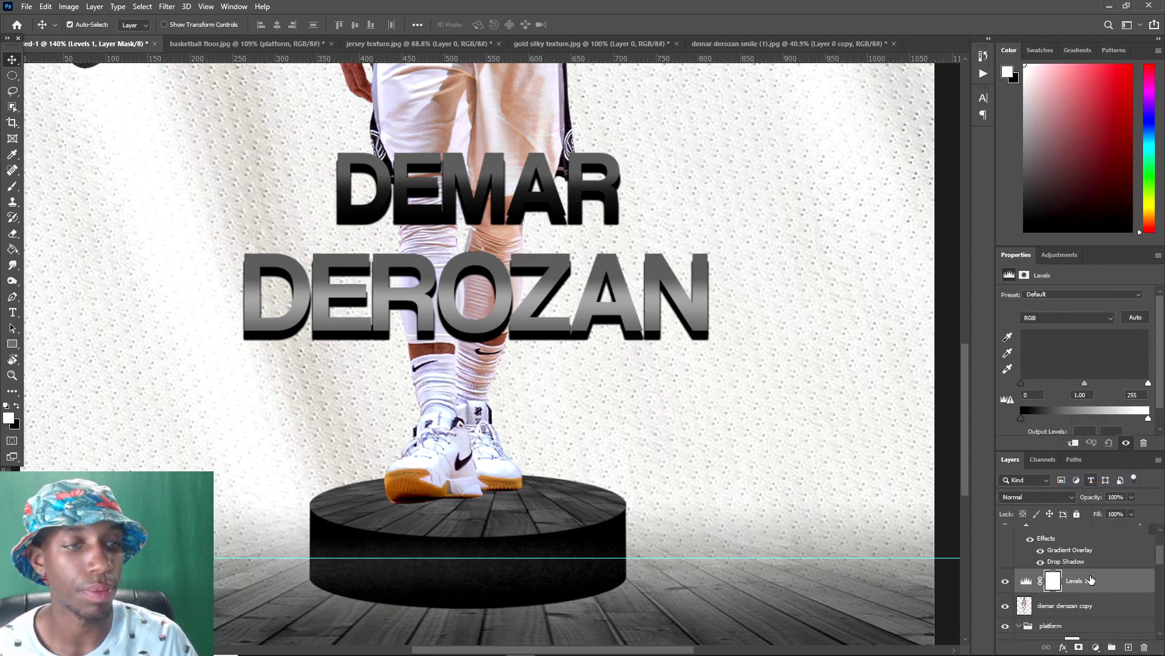
alt+click(1088, 590)
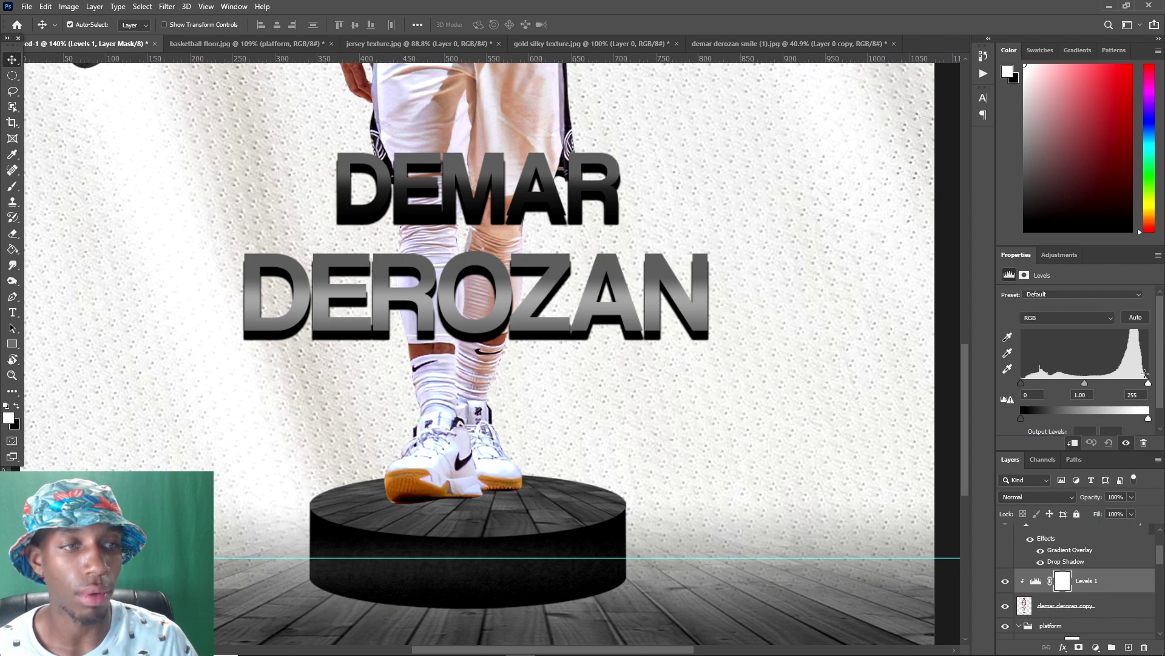
drag(1148, 419, 1026, 434)
scroll(630, 397, down, 4)
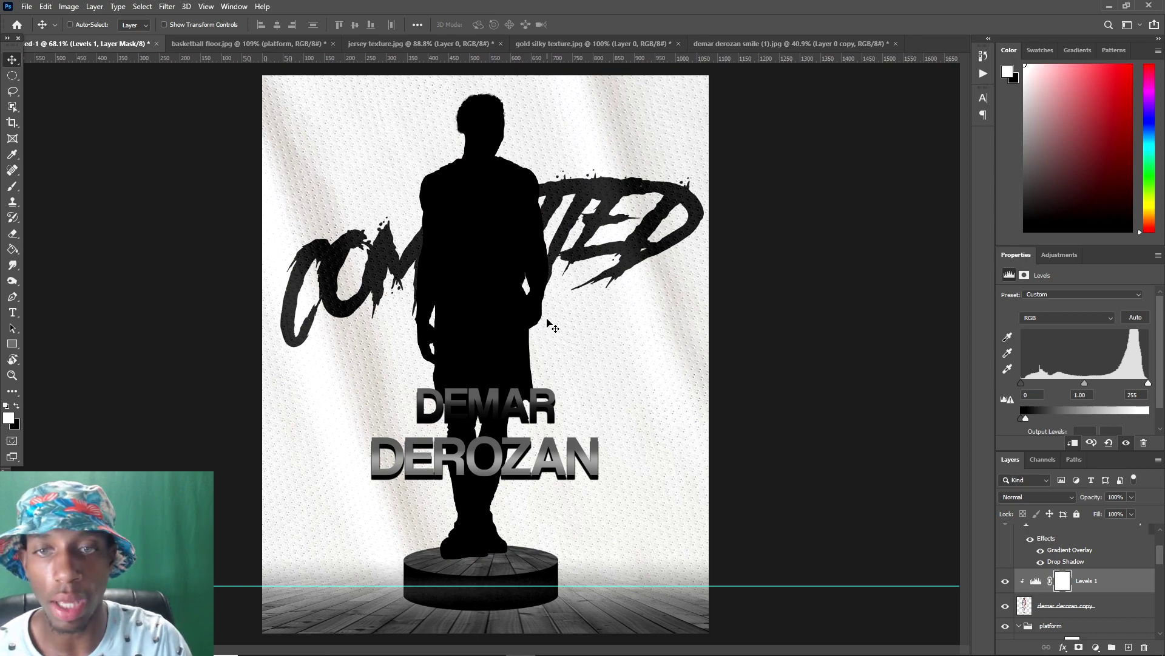
key(ctrl+i)
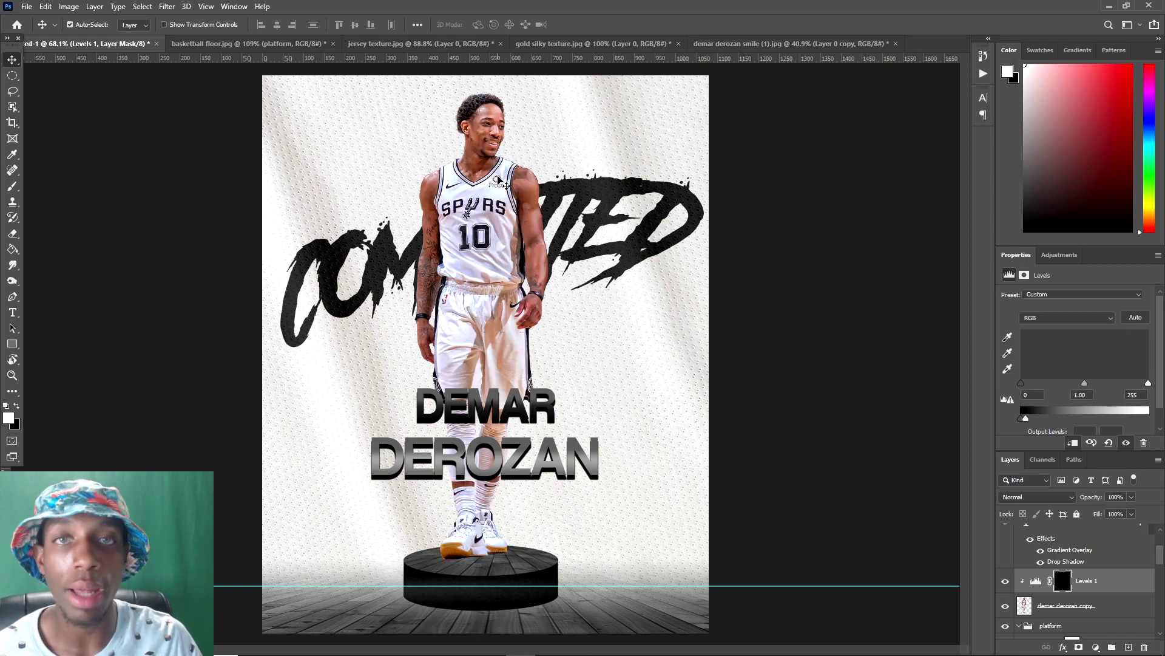
- Enlarge the soft white brush to 90 px and paint shading over the player's shoes on the Levels 1 mask
key(b)
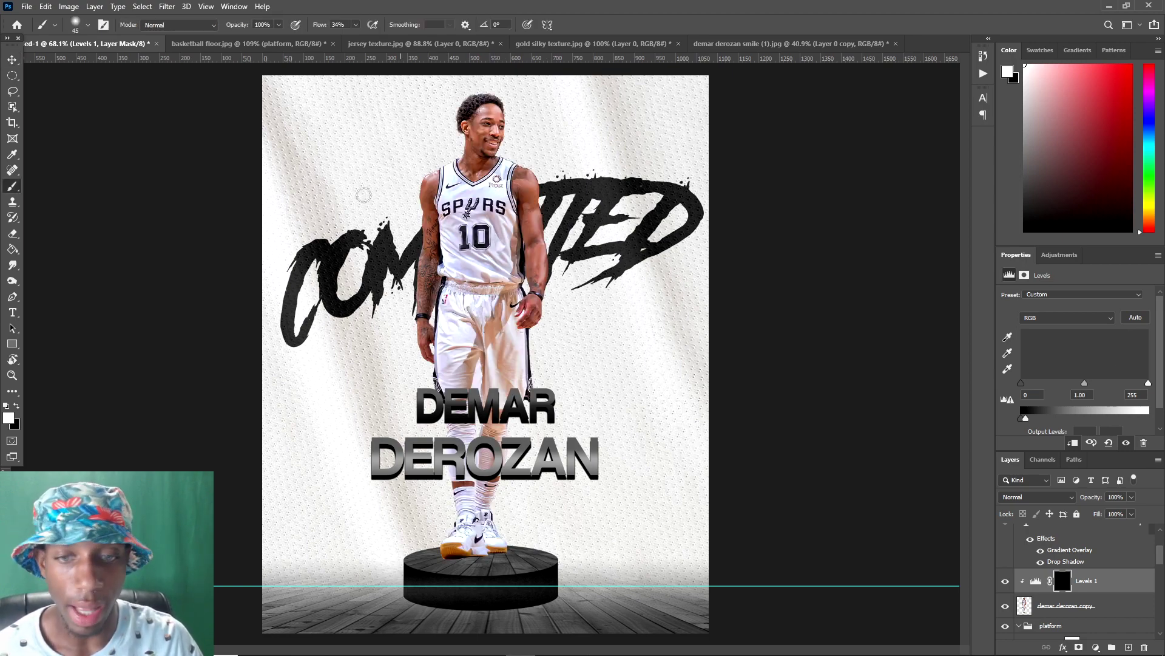
key(bracketright)
key(bracketright)
key(bracketright)
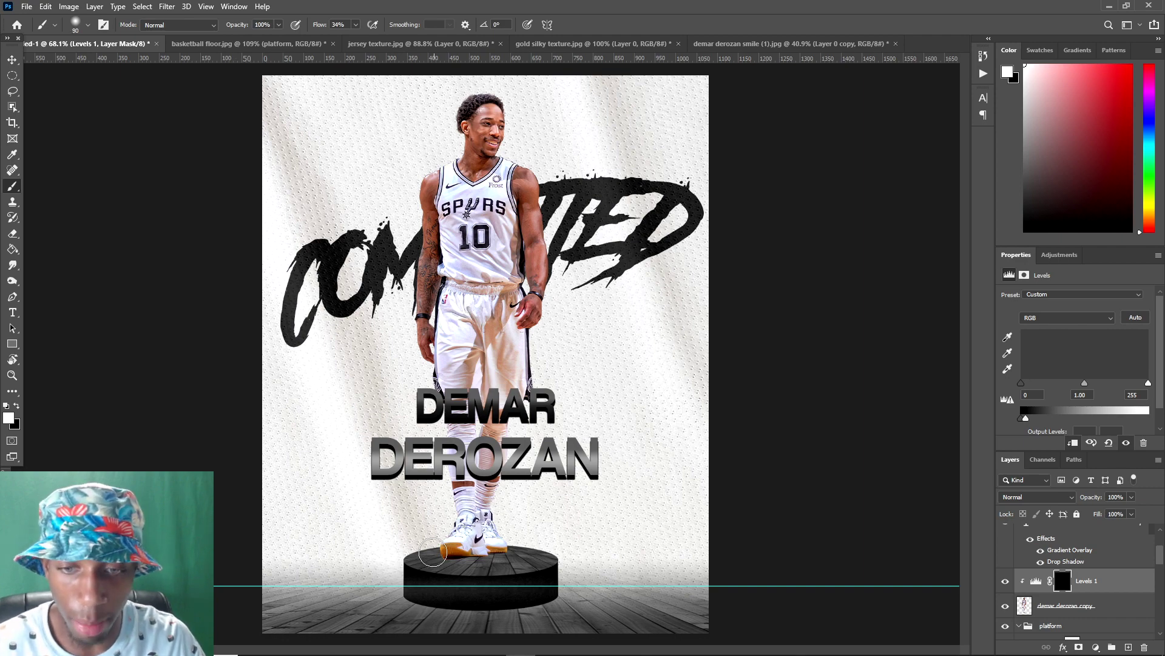
mouse_move(528, 562)
mouse_down()
mouse_move(505, 514)
mouse_move(525, 419)
mouse_move(496, 501)
mouse_move(506, 488)
mouse_up()
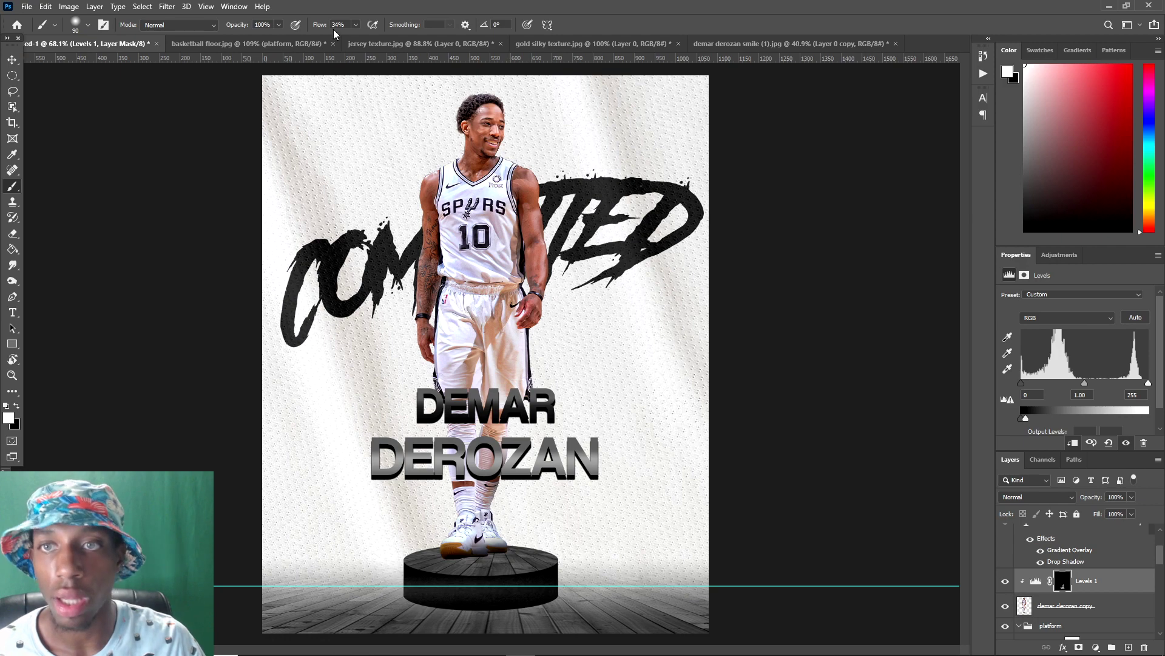
- Lower the brush flow to 12% and paint more shading on the Levels 1 mask over the player's lower legs
drag(354, 27, 343, 38)
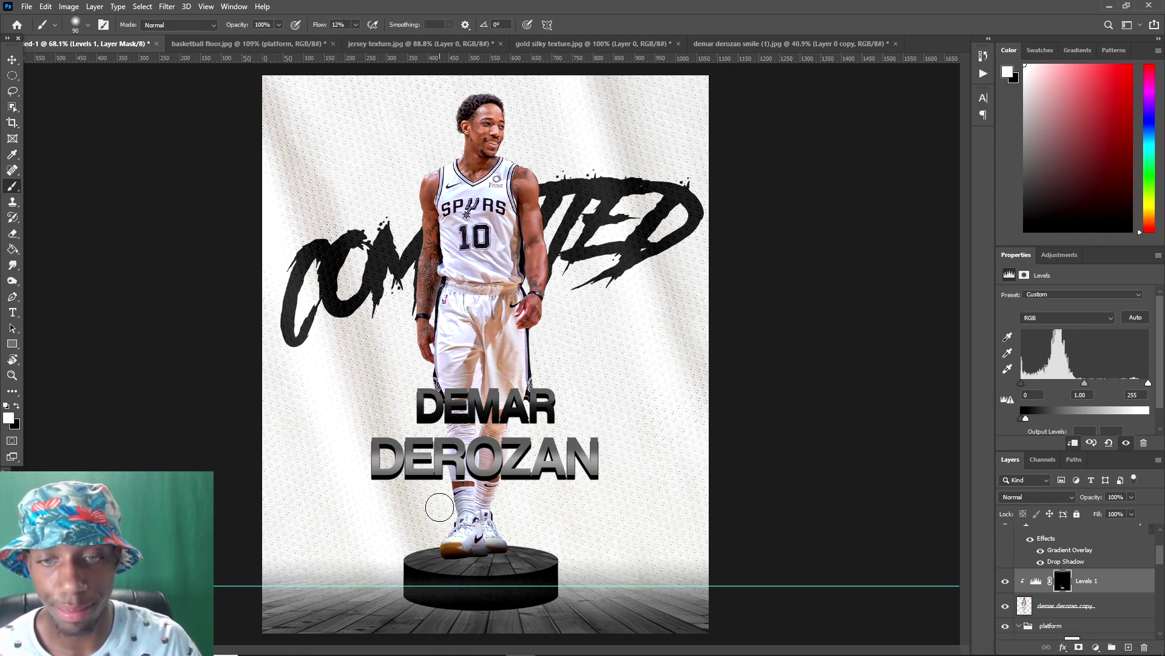
mouse_move(409, 438)
mouse_down()
mouse_move(413, 421)
mouse_move(422, 472)
mouse_up()
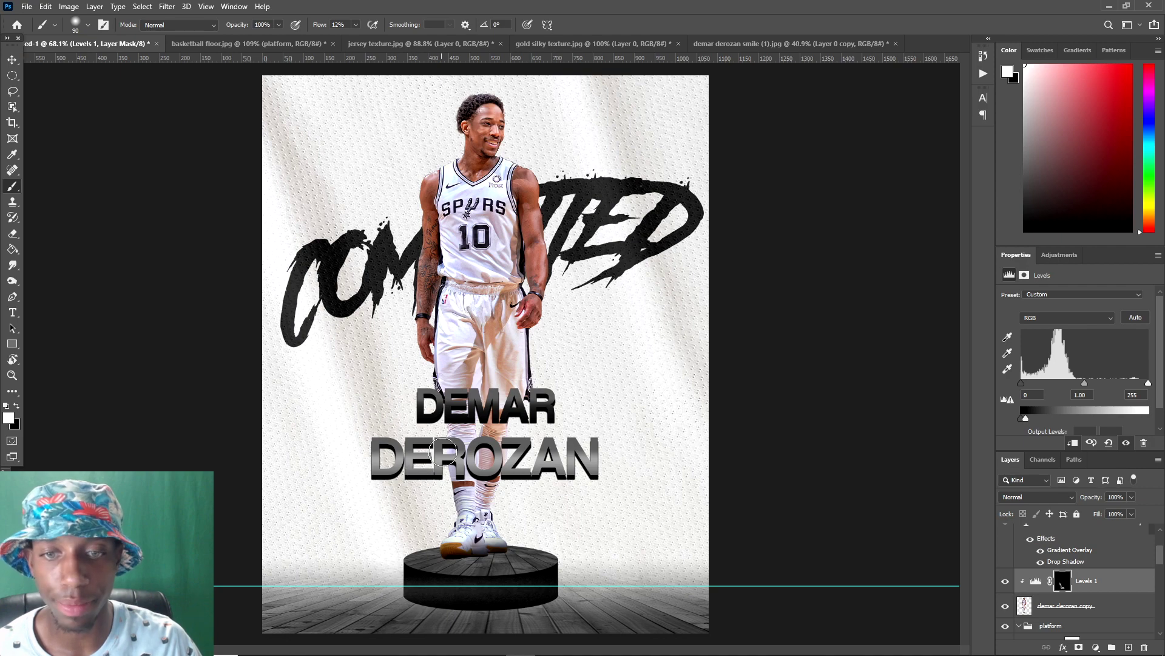
scroll(472, 465, down, 3)
- Create a new layer directly beneath the player layer and name it "shade under feet"
key(v)
scroll(470, 510, up, 2)
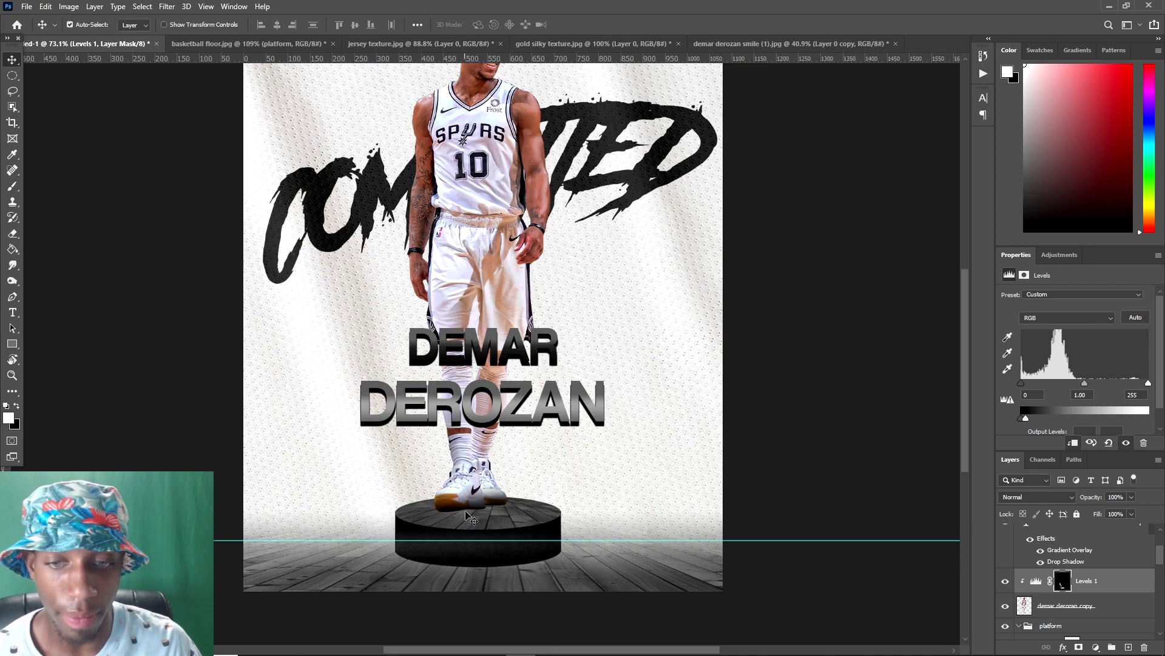
scroll(467, 517, up, 2)
click(1086, 607)
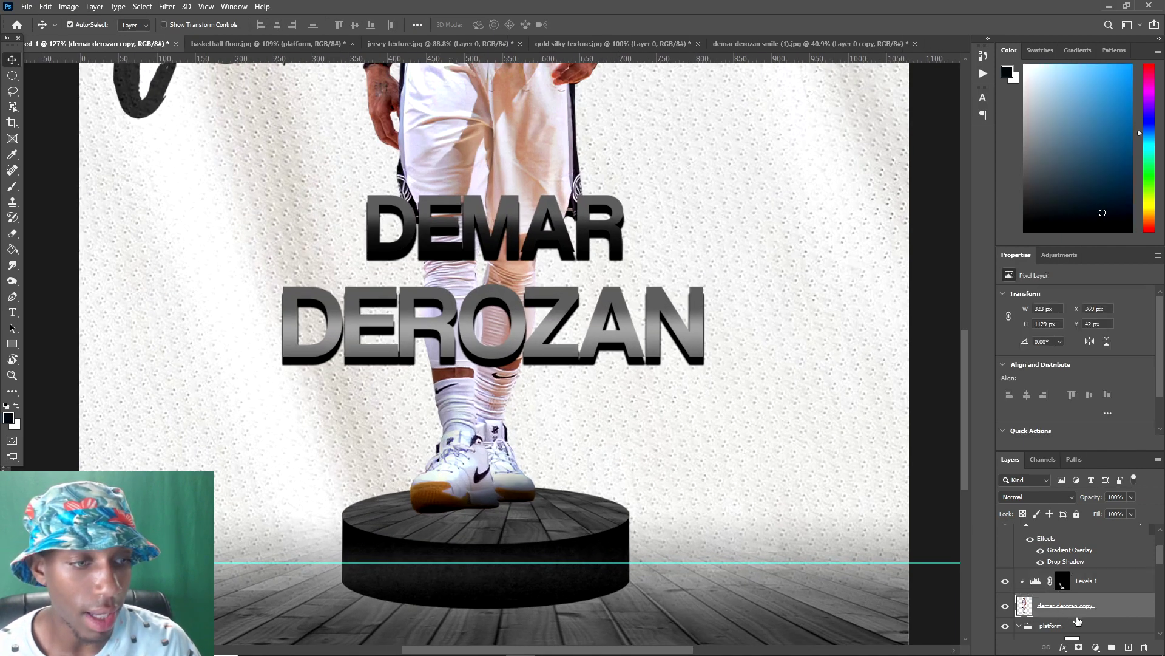
ctrl+click(1128, 647)
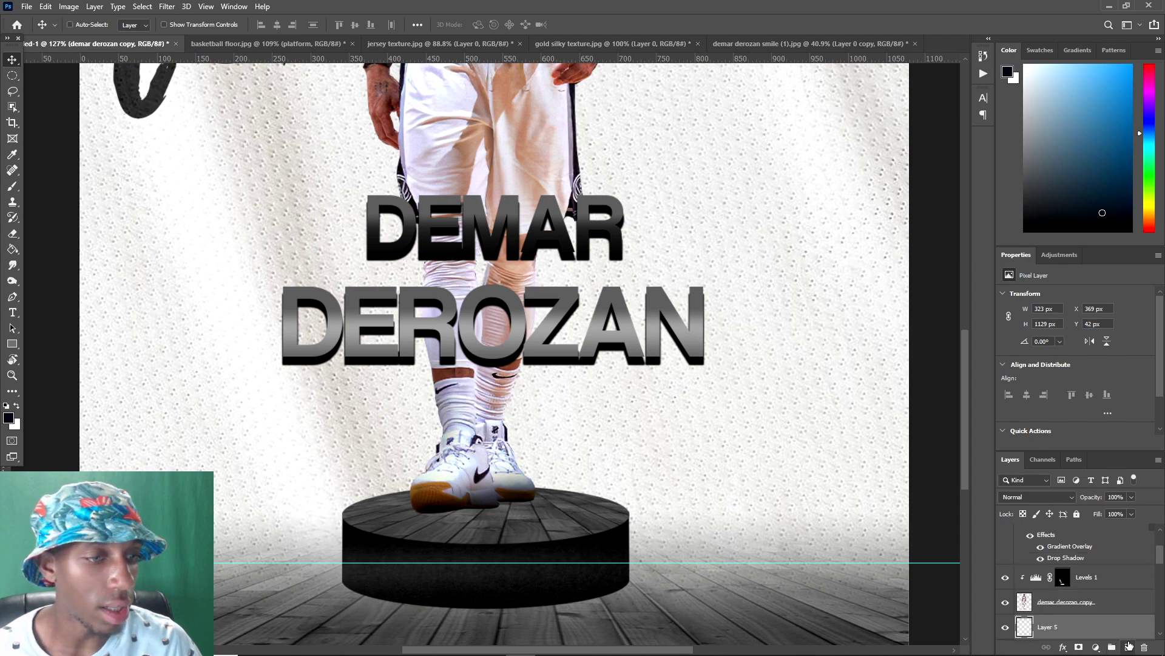
double_click(1044, 625)
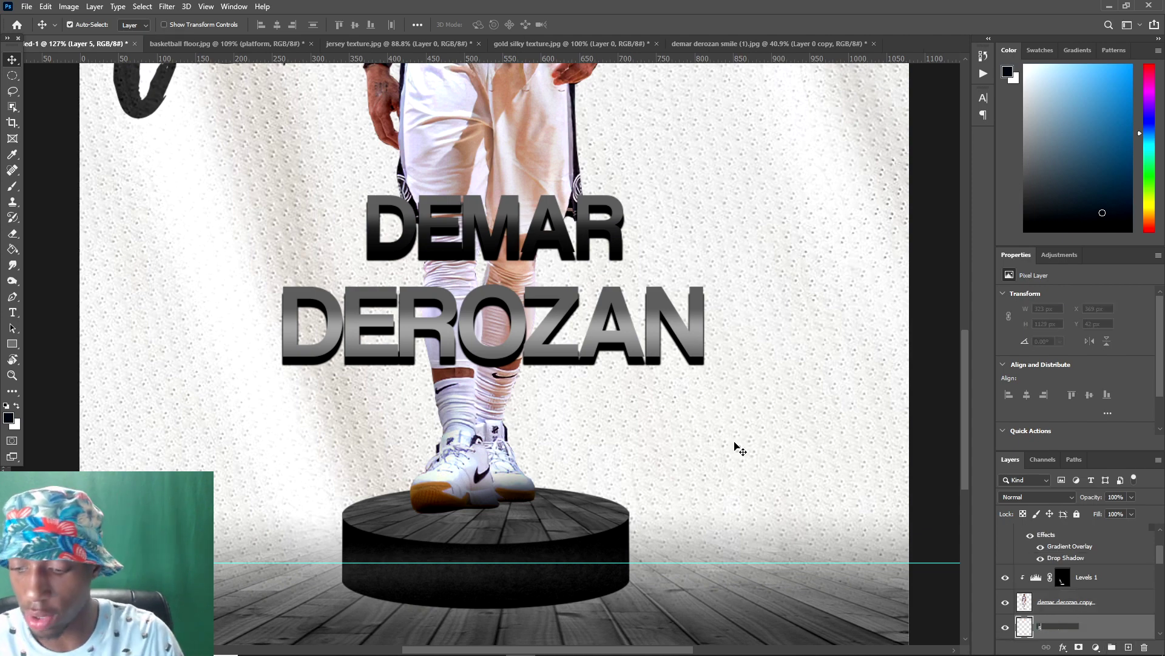
text(shade under fee)
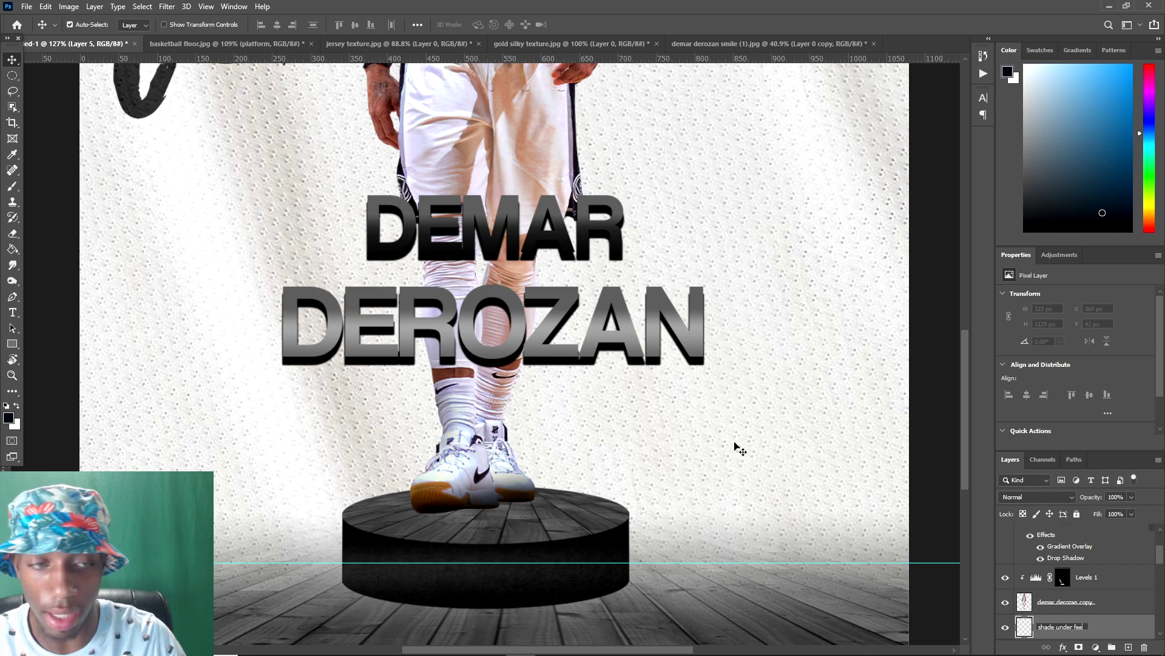
text(t)
key(Return)
click(14, 201)
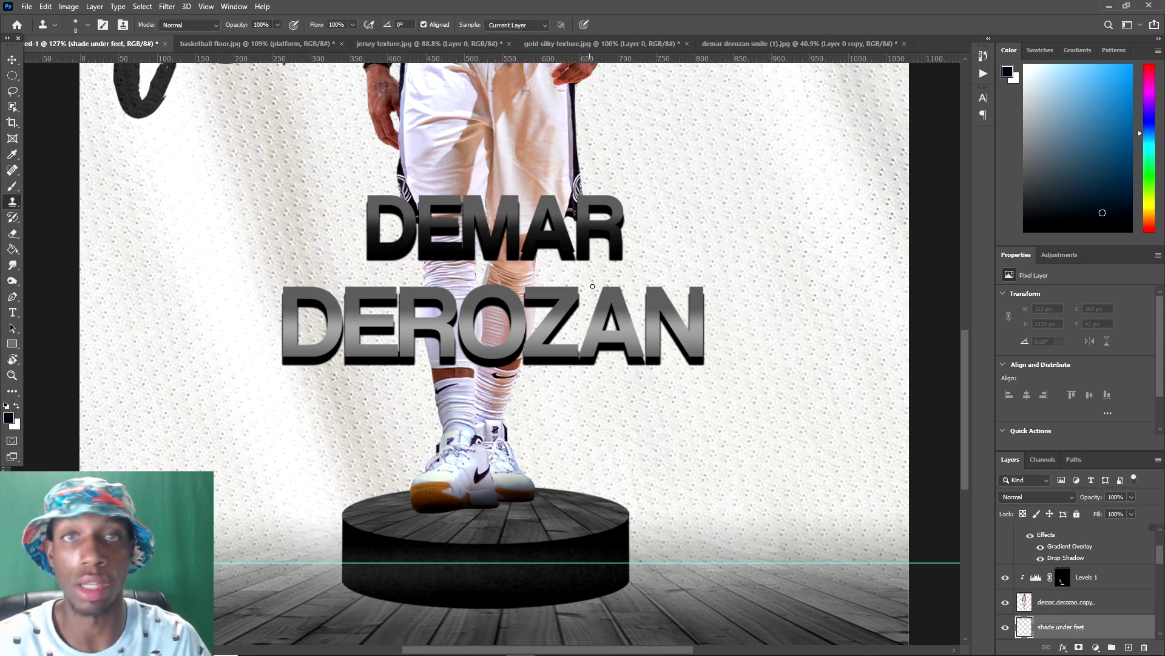
key(bracketright)
key(bracketright)
key(bracketright)
key(bracketright)
key(bracketright)
key(bracketright)
key(bracketright)
key(bracketright)
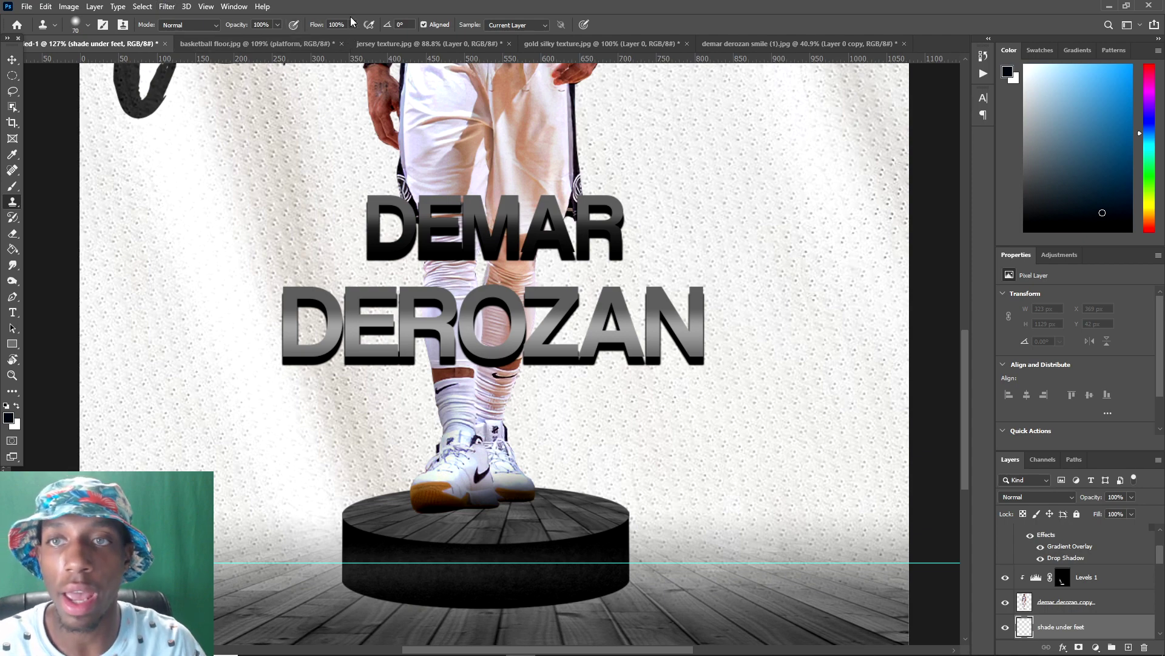
click(352, 25)
drag(314, 39, 301, 39)
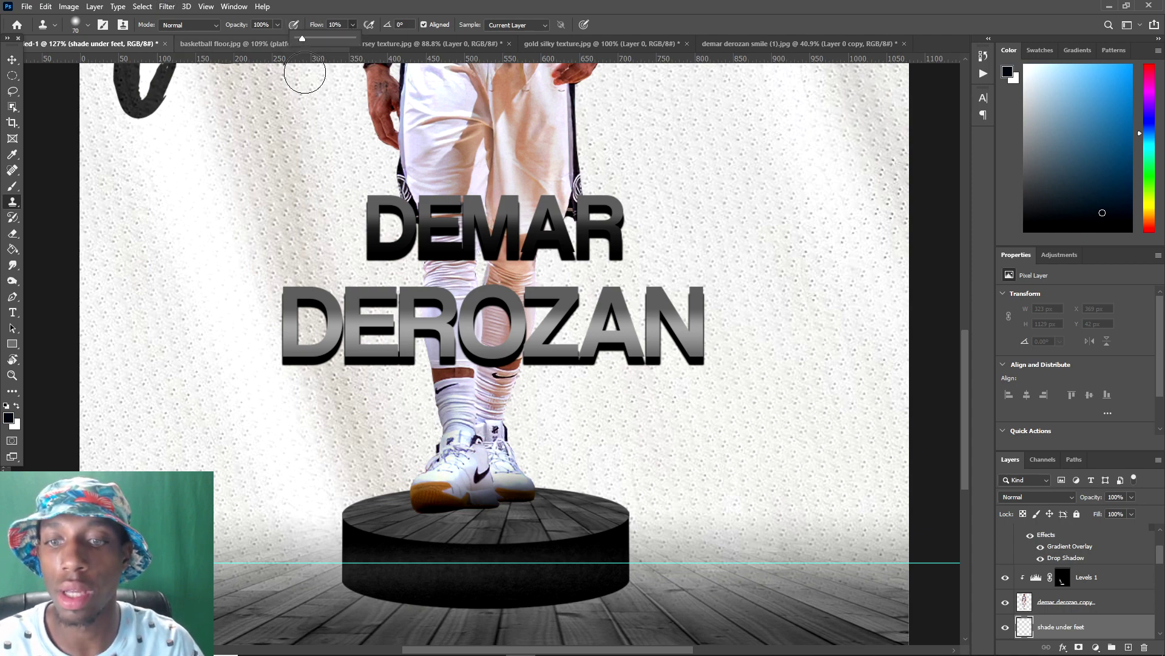
key(bracketright)
key(bracketright)
click(423, 513)
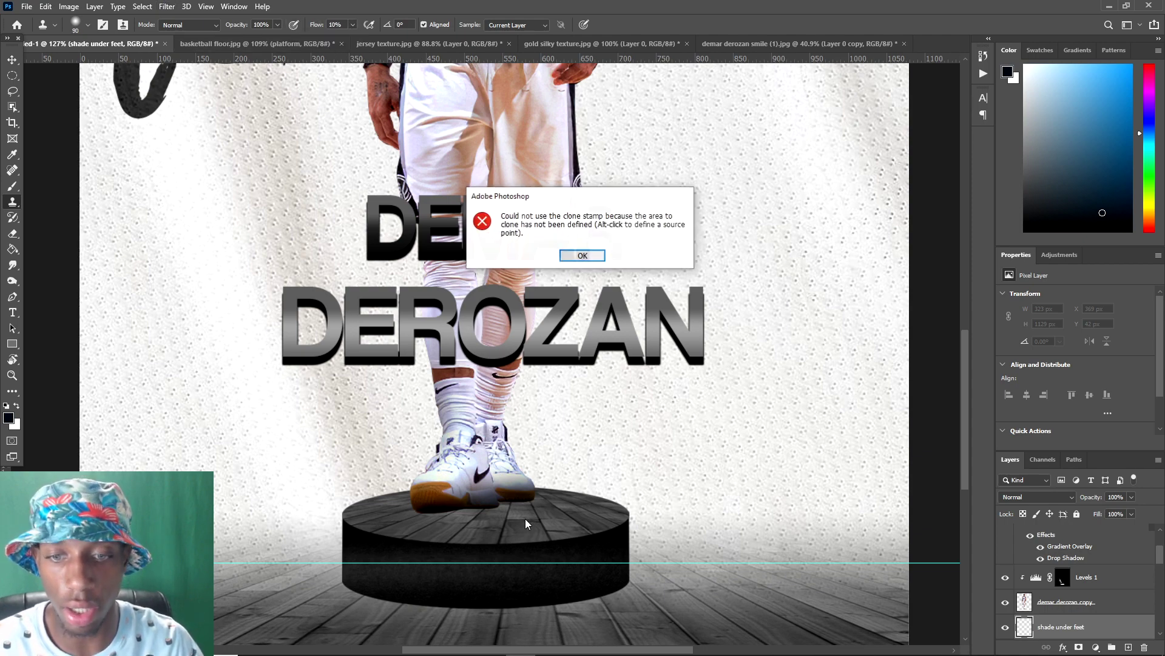
click(582, 255)
- Paint a soft black shadow beneath the shoes on the shade under feet layer with a 90 px brush at 12% flow
key(b)
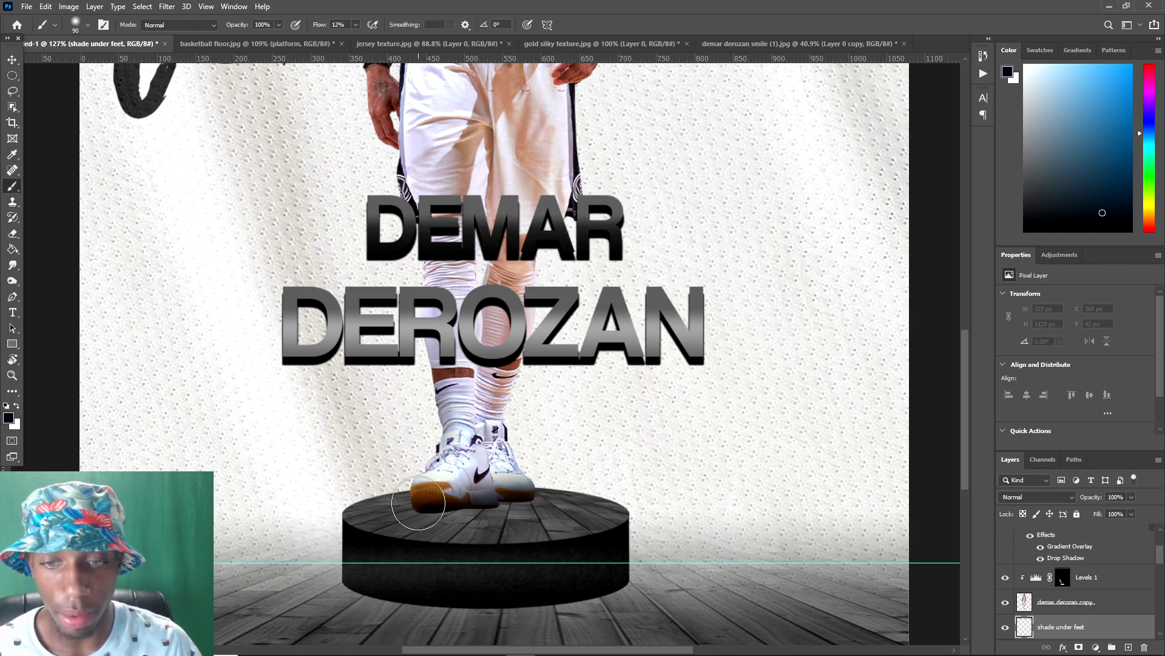
mouse_move(418, 503)
mouse_down()
mouse_move(512, 513)
mouse_move(414, 515)
mouse_move(538, 503)
mouse_move(422, 514)
mouse_move(568, 512)
mouse_move(413, 520)
mouse_move(509, 519)
mouse_up()
scroll(1032, 559, down, 2)
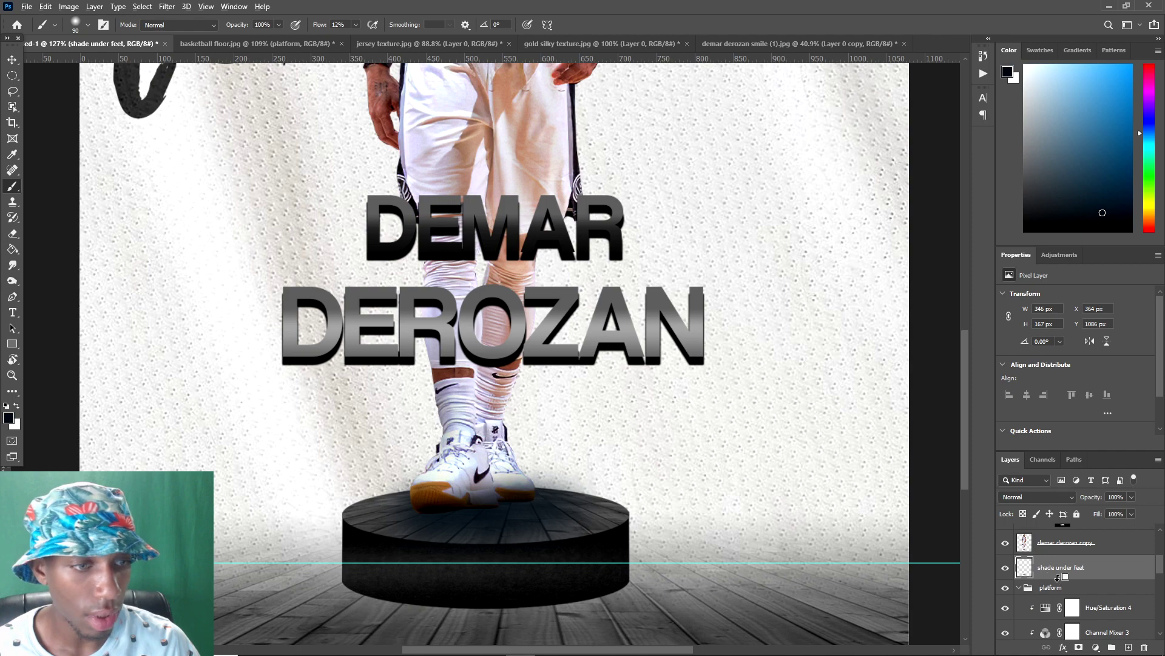
- Collapse the platform group and clip the shade under feet layer to it
drag(1059, 577, 1032, 586)
click(1025, 590)
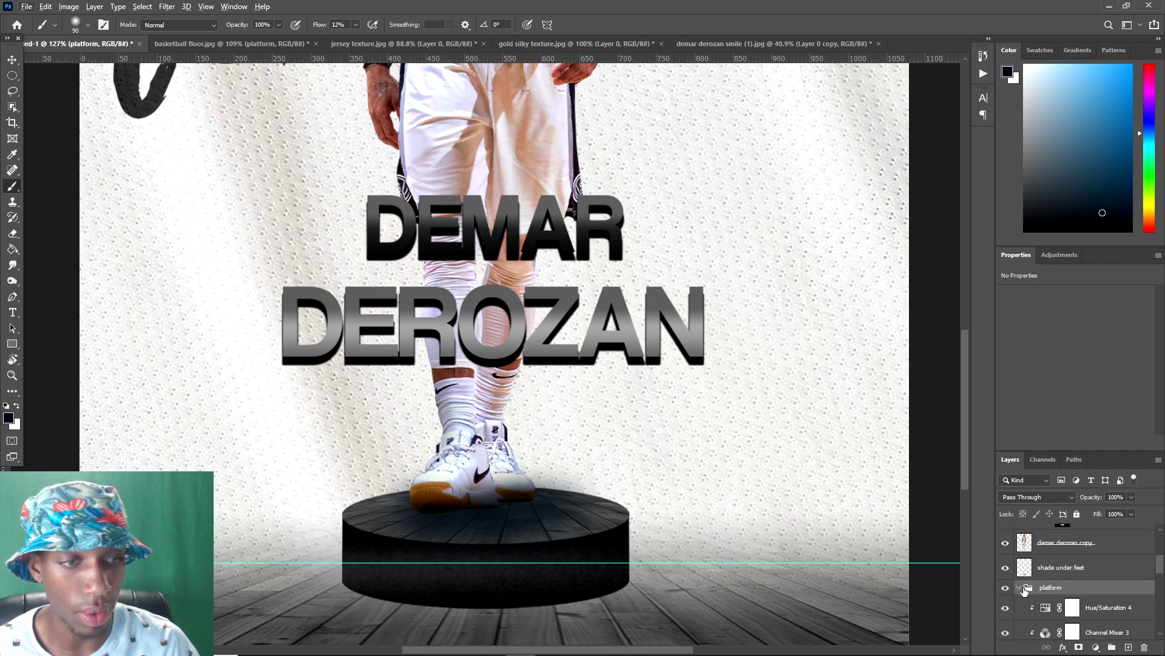
click(1021, 588)
alt+click(1061, 577)
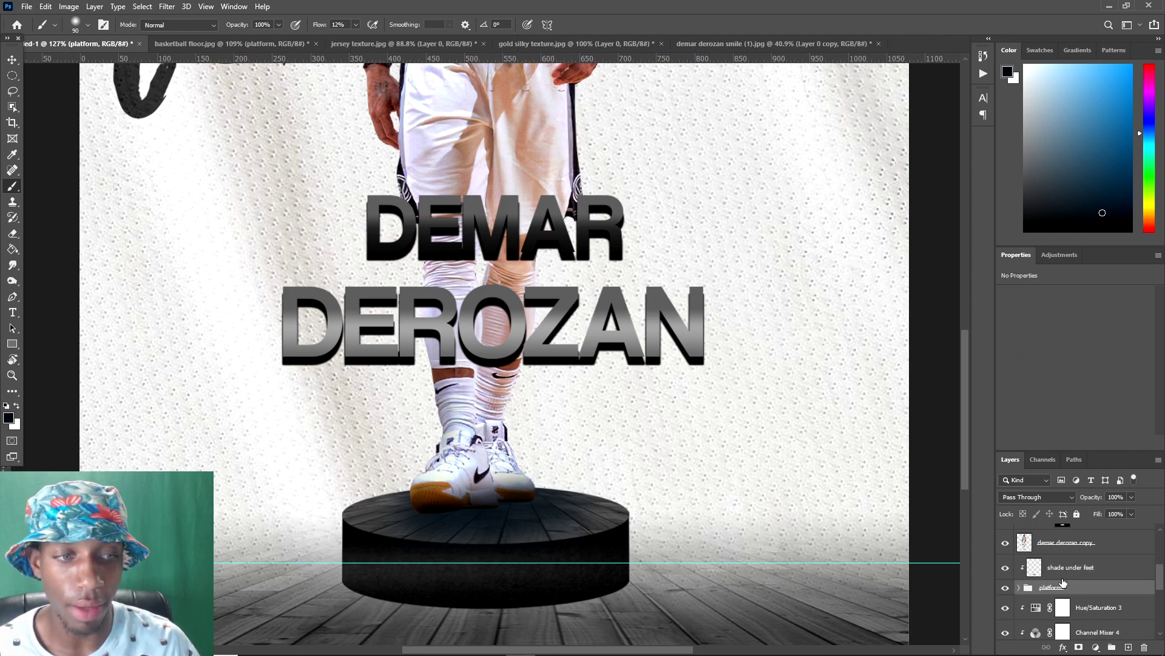
click(1064, 577)
right_click(1067, 576)
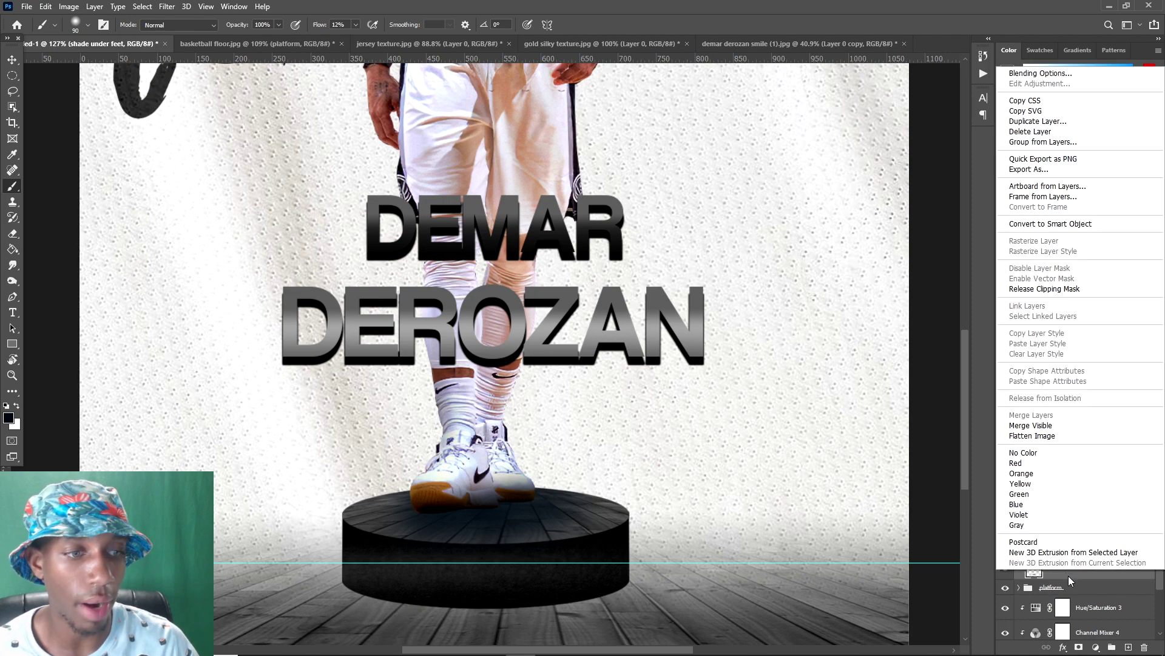
key(Escape)
- Set the shade under feet layer's blend mode to Soft Light and convert it to a smart object
click(1037, 496)
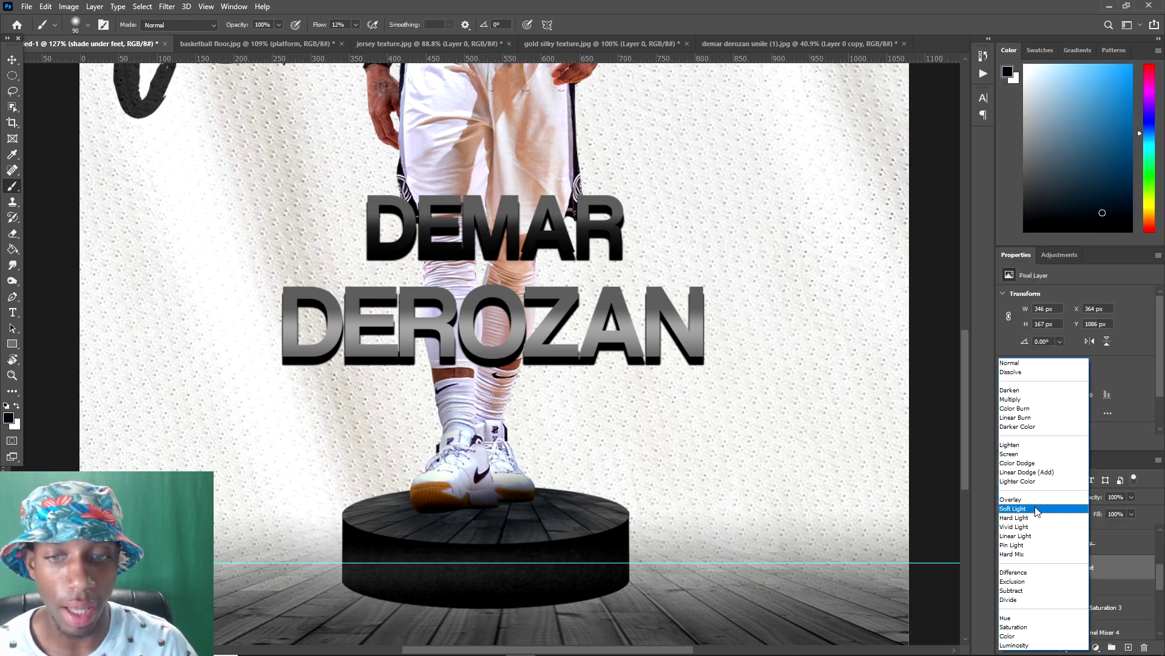
click(1036, 509)
right_click(1064, 569)
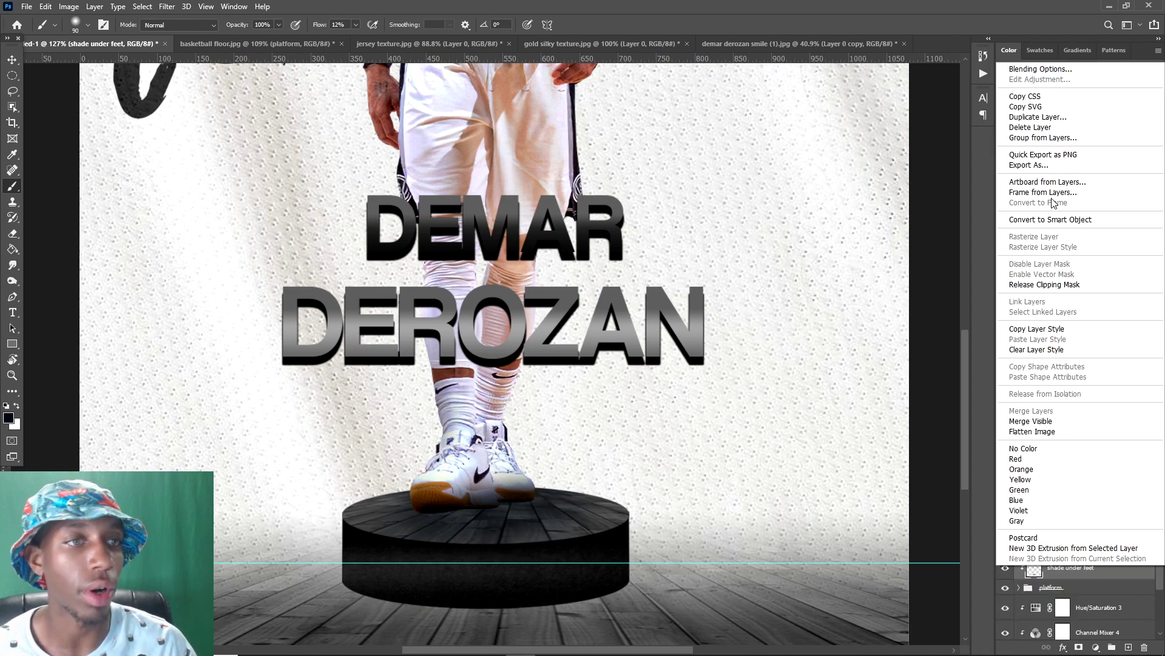
click(1050, 219)
- Apply a Gaussian Blur with a radius of 8.8 pixels to the shade under feet layer
click(167, 7)
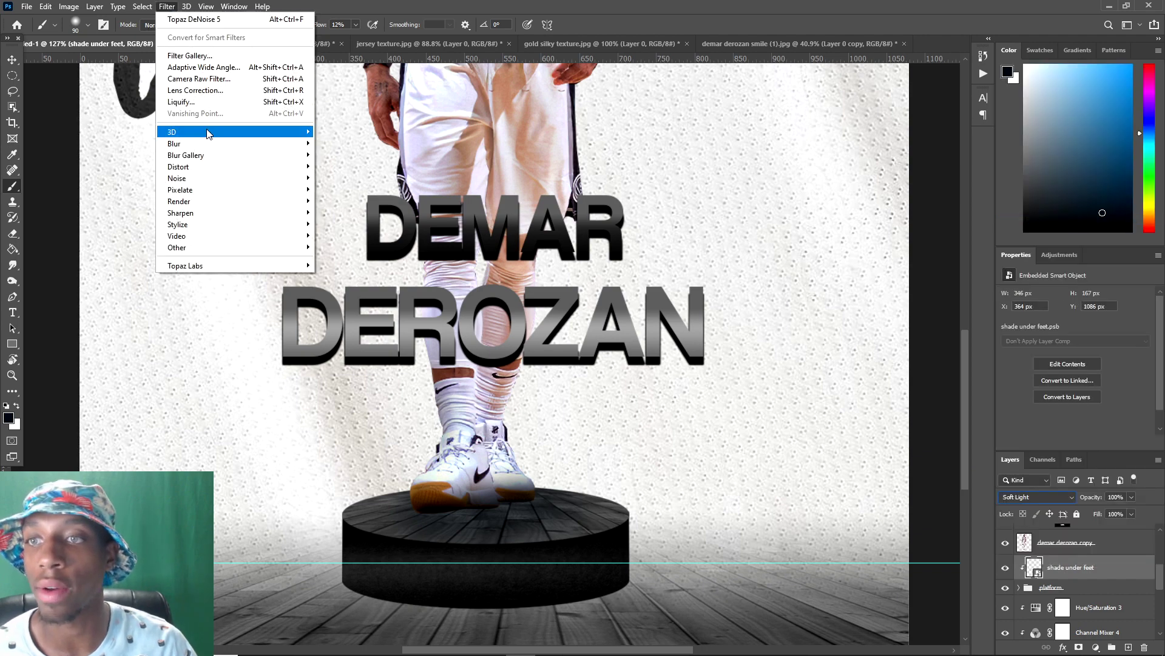
mouse_move(210, 144)
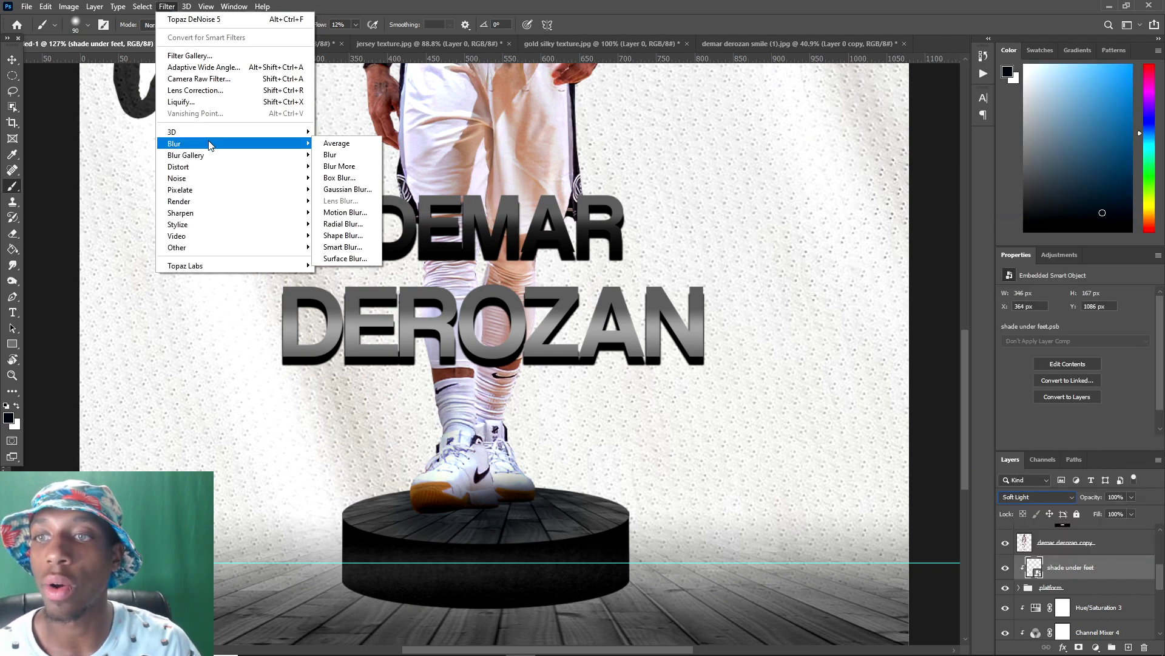
click(347, 189)
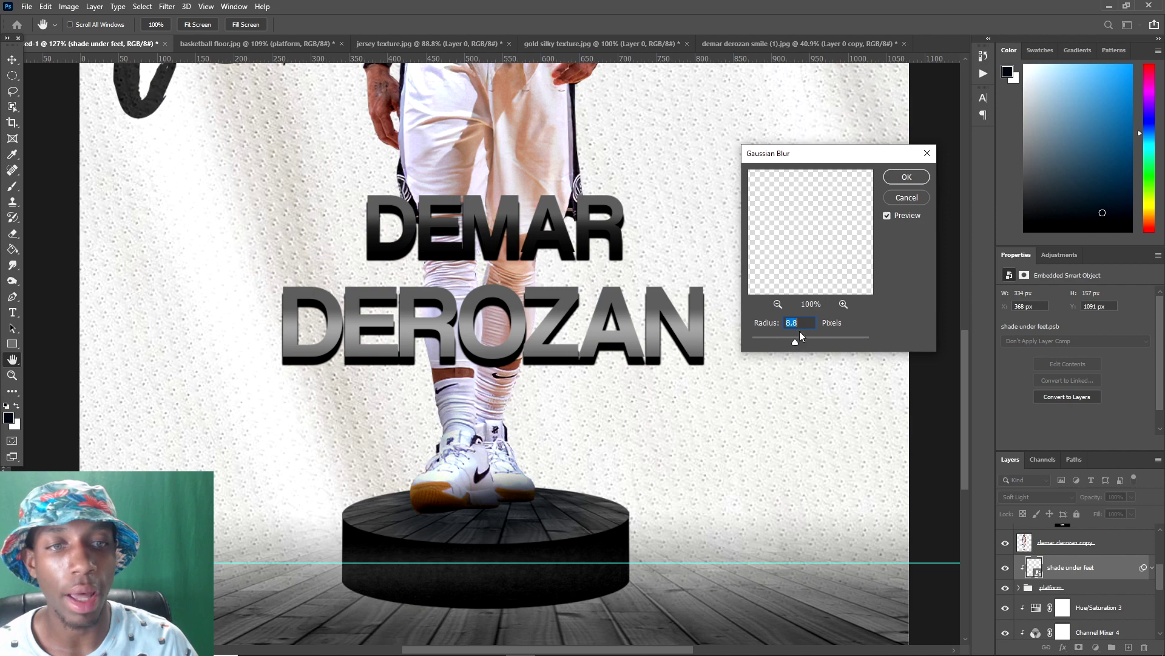
click(915, 178)
key(b)
scroll(509, 294, down, 5)
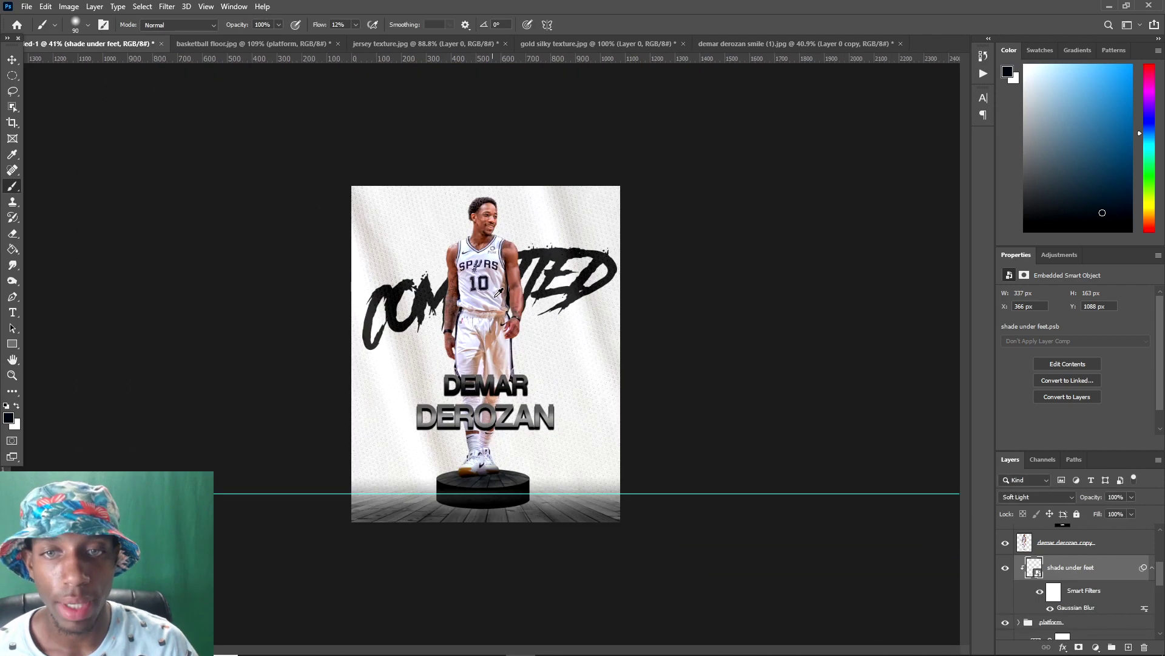
key(v)
scroll(499, 320, down, 3)
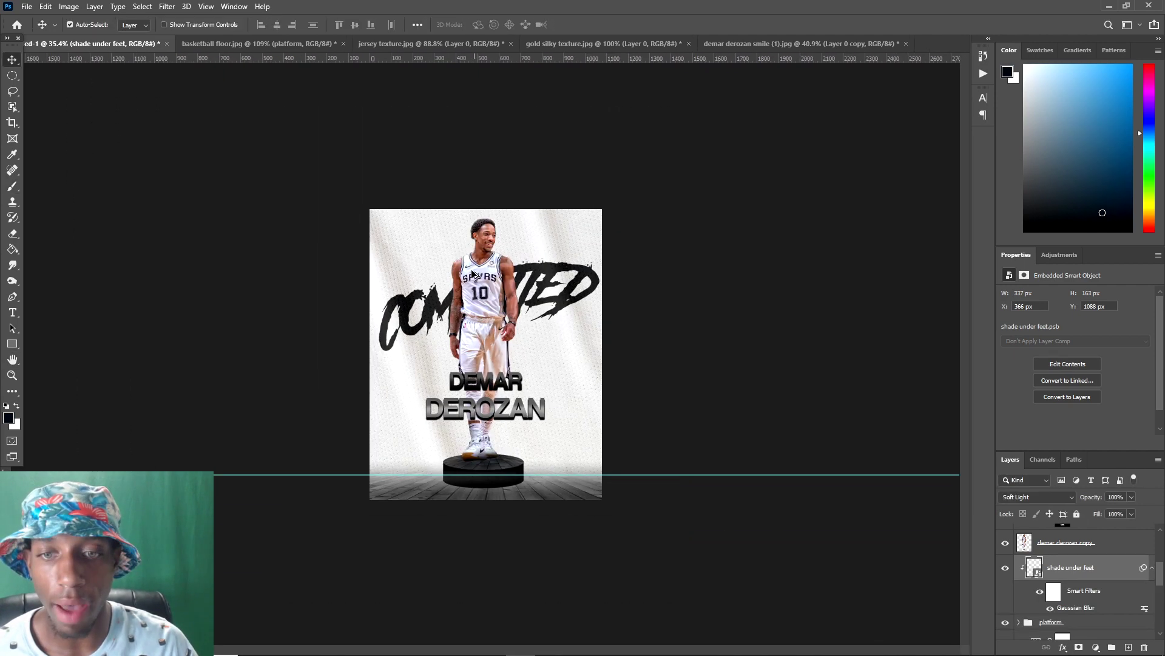
scroll(607, 306, up, 2)
scroll(600, 310, up, 2)
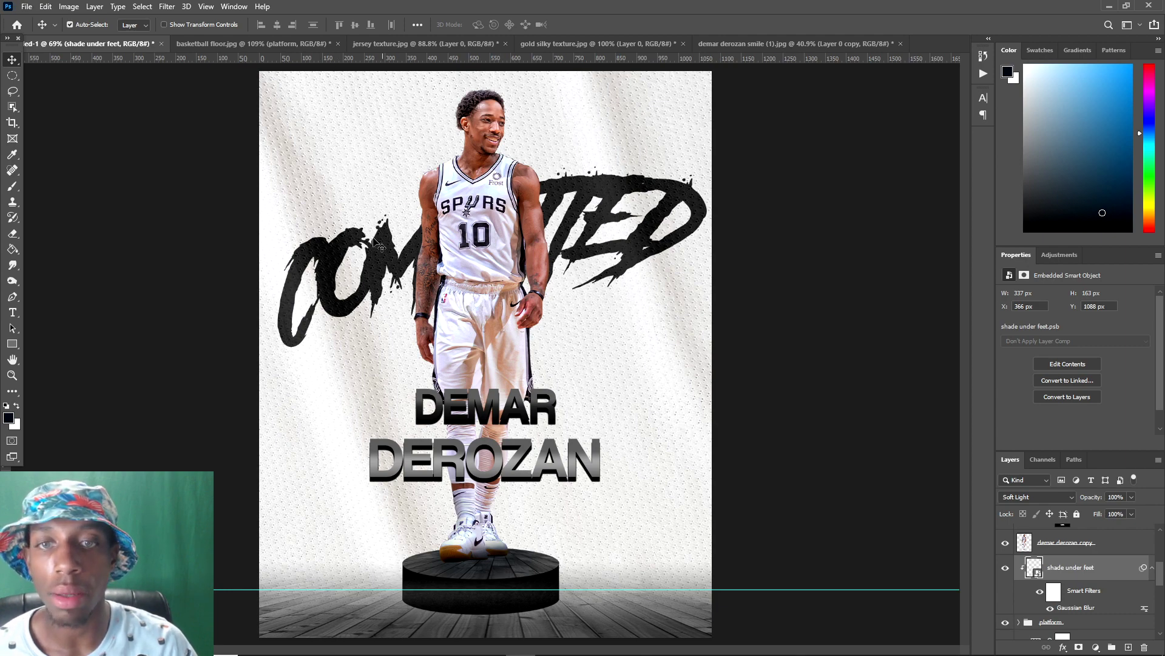
scroll(430, 353, down, 3)
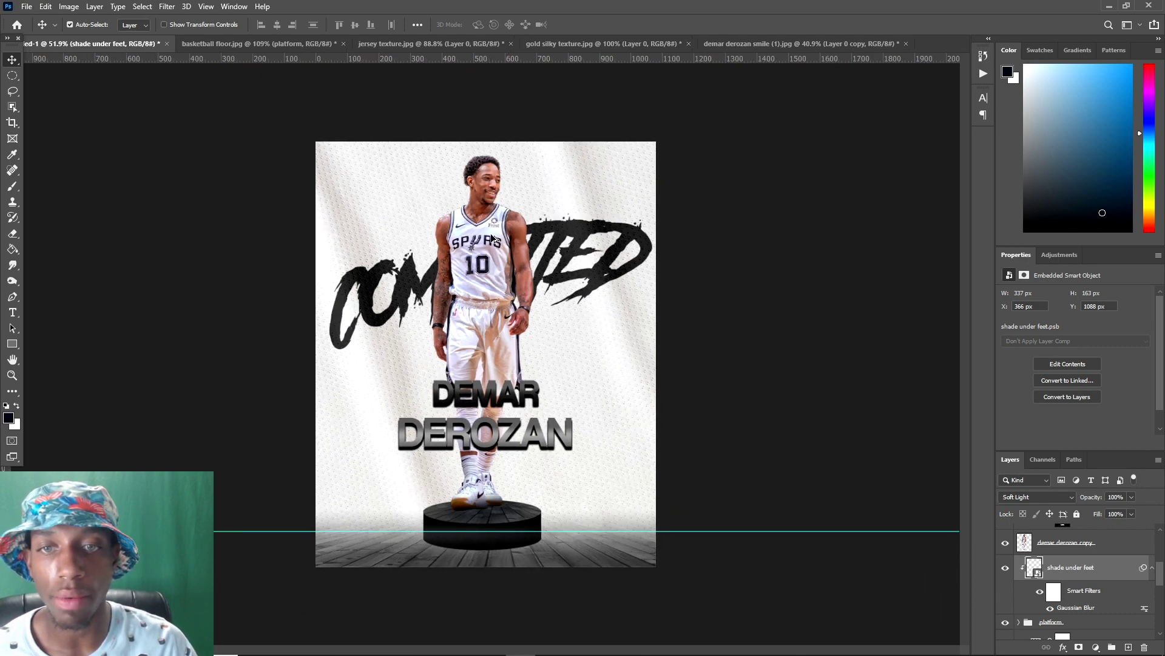
scroll(490, 239, up, 3)
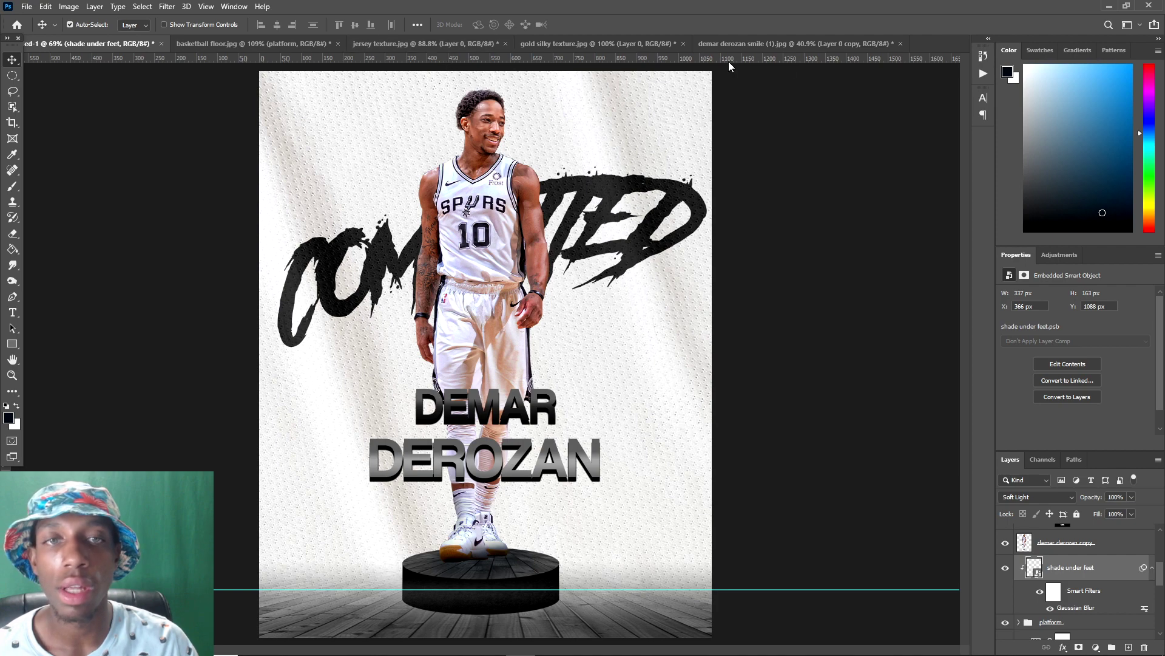
- Select the JERSEY TEXTURE layer and choose the 04.psd brush from the Torn Paper Brushes set
click(314, 128)
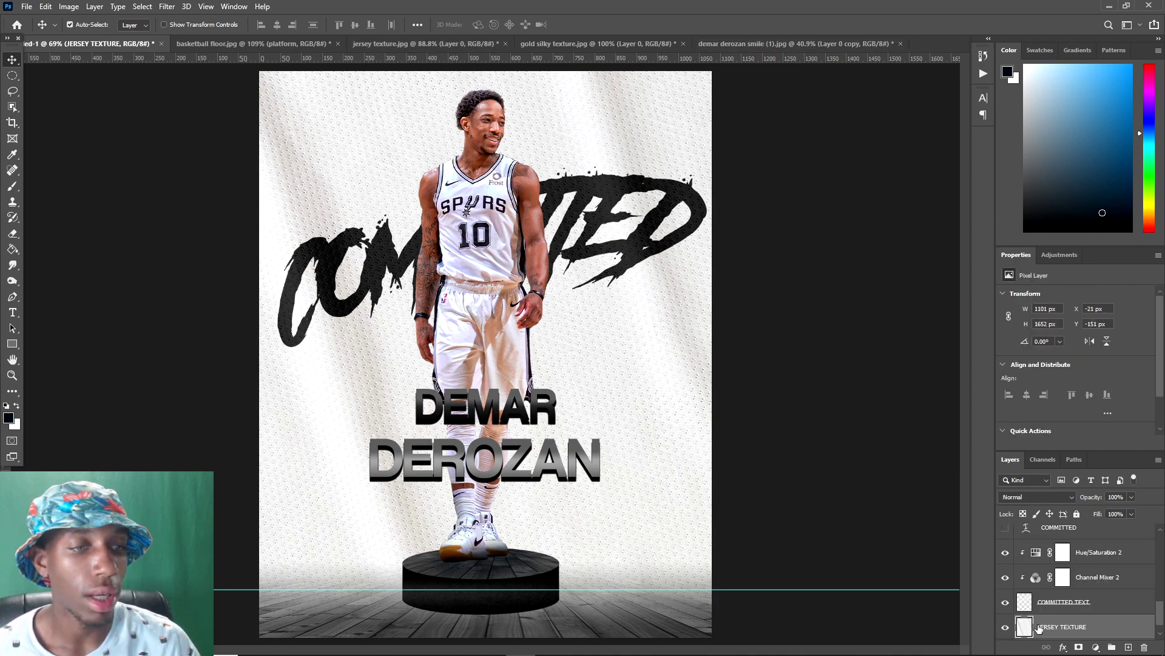
scroll(509, 152, down, 4)
scroll(519, 235, up, 3)
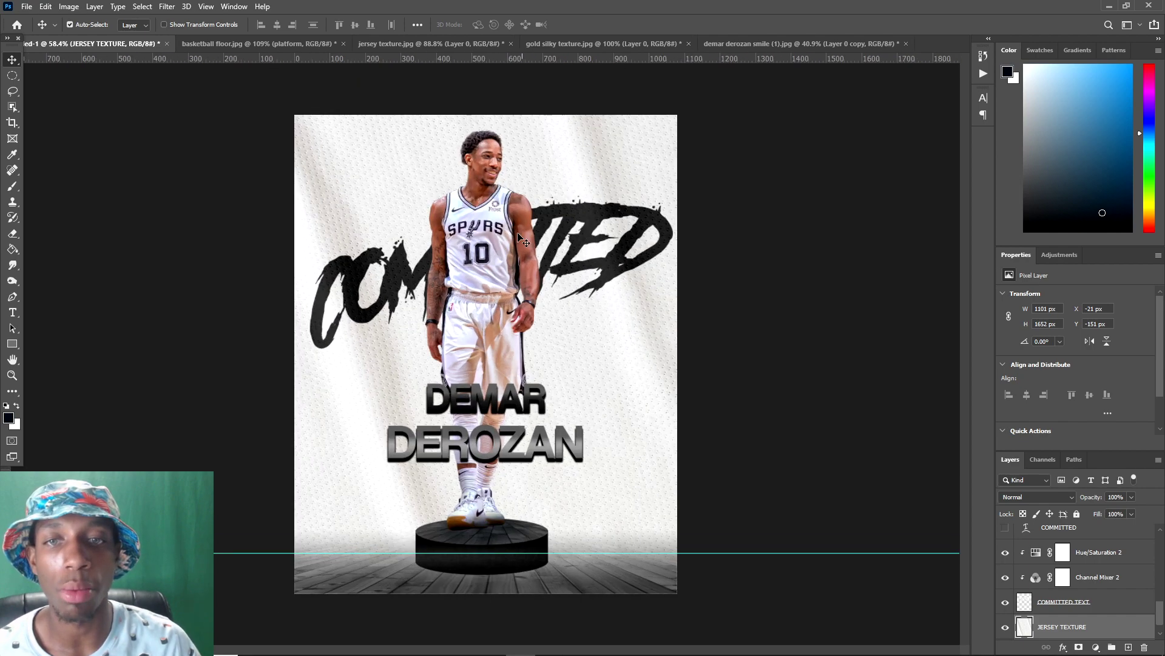
scroll(325, 256, up, 2)
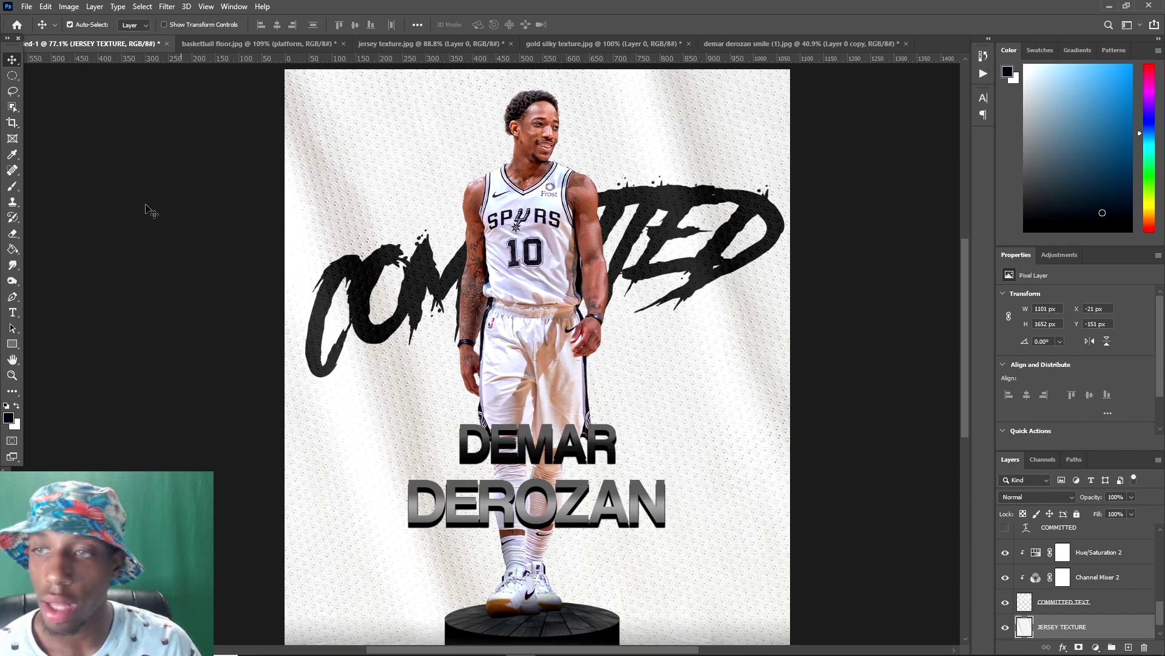
click(13, 186)
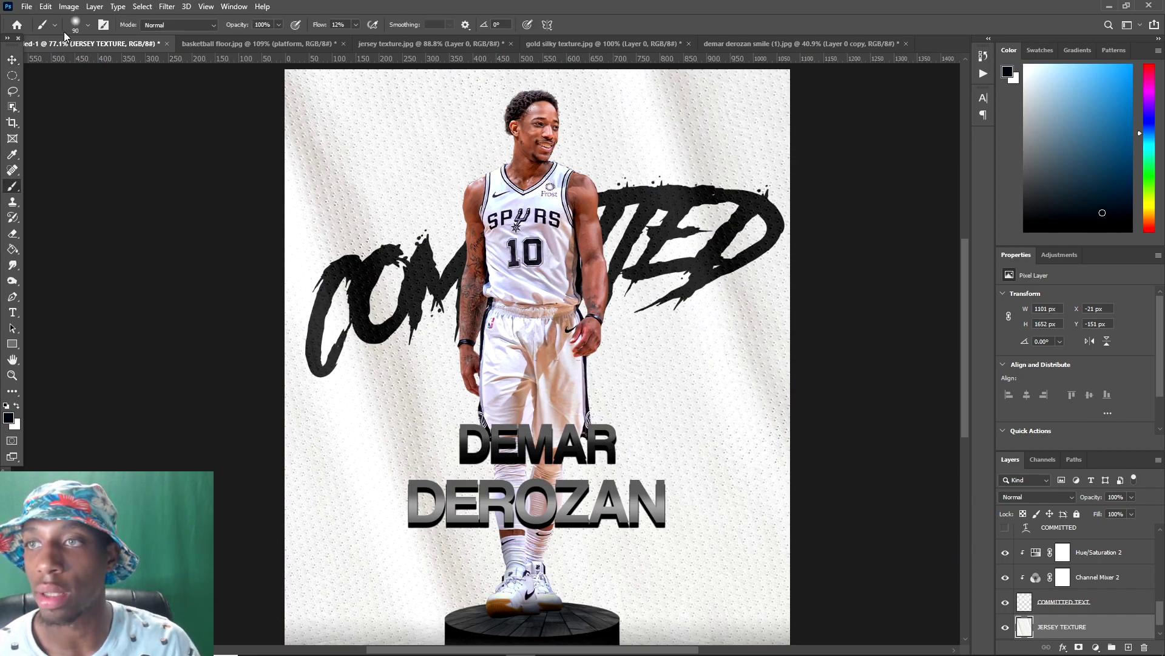
click(104, 25)
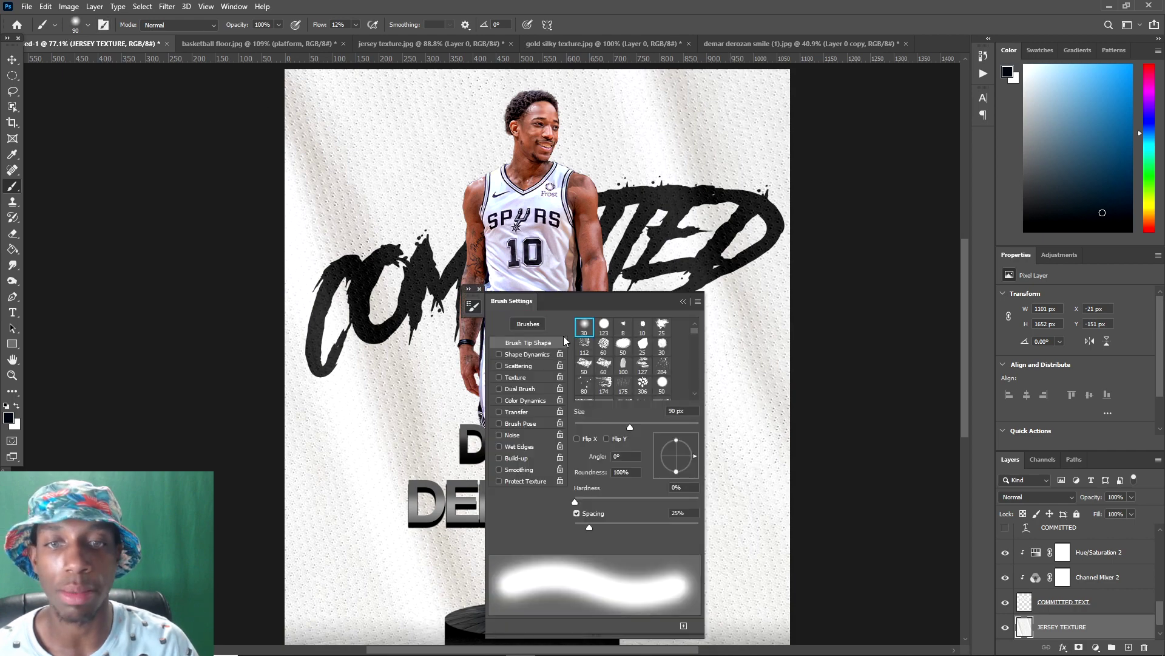
click(527, 324)
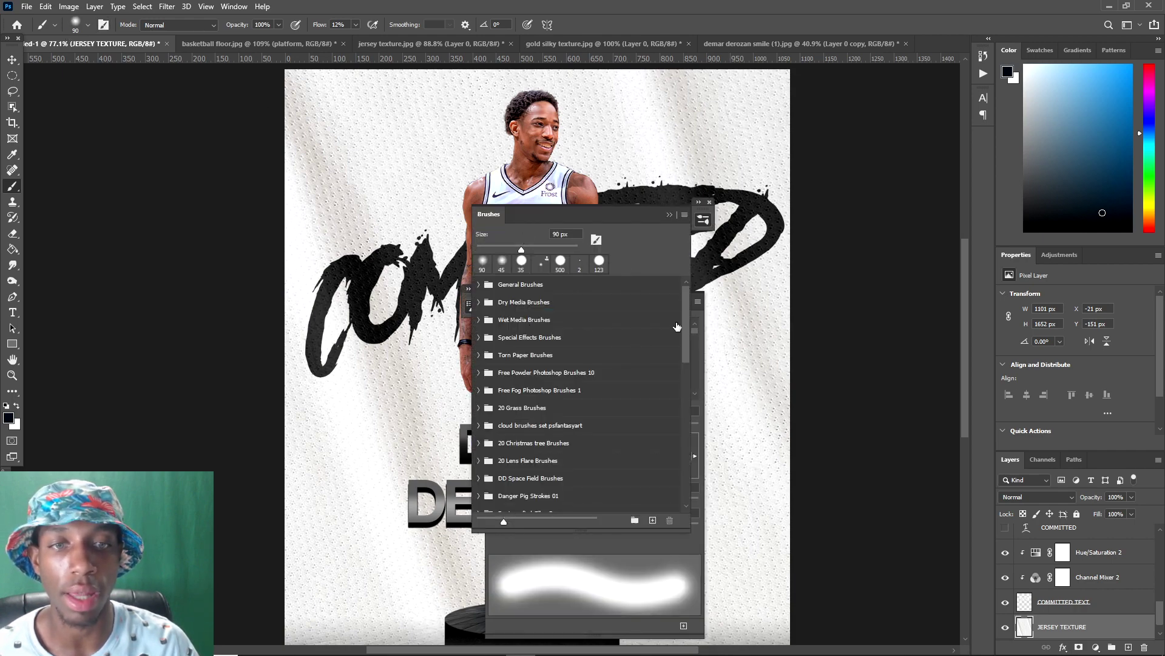
click(480, 355)
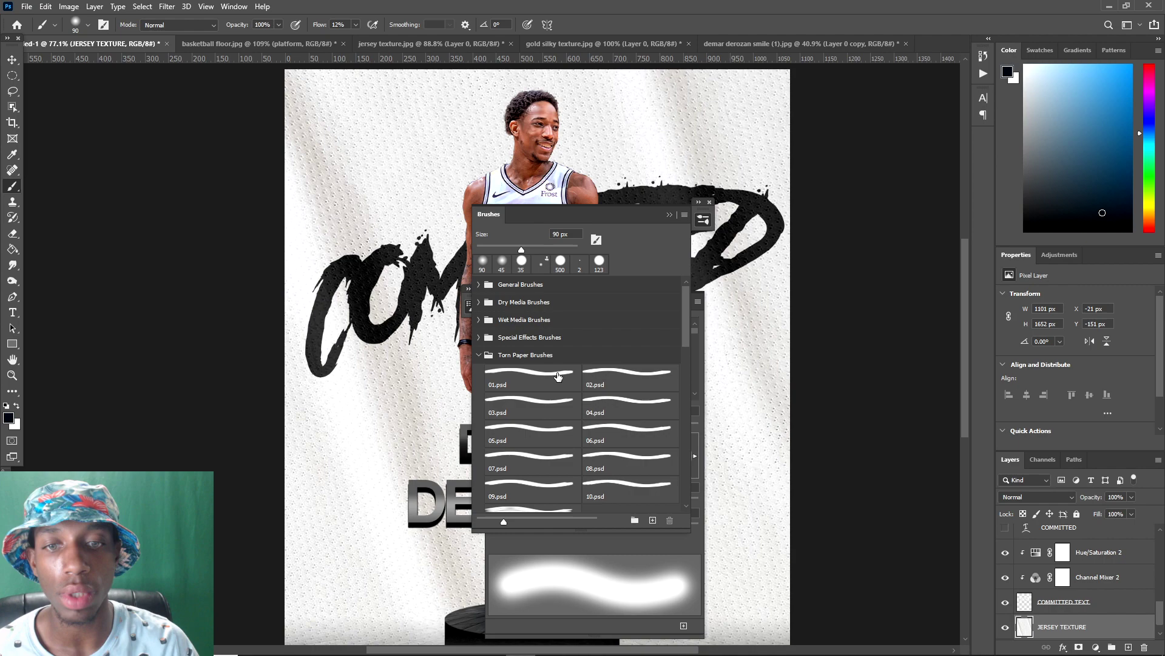
click(607, 411)
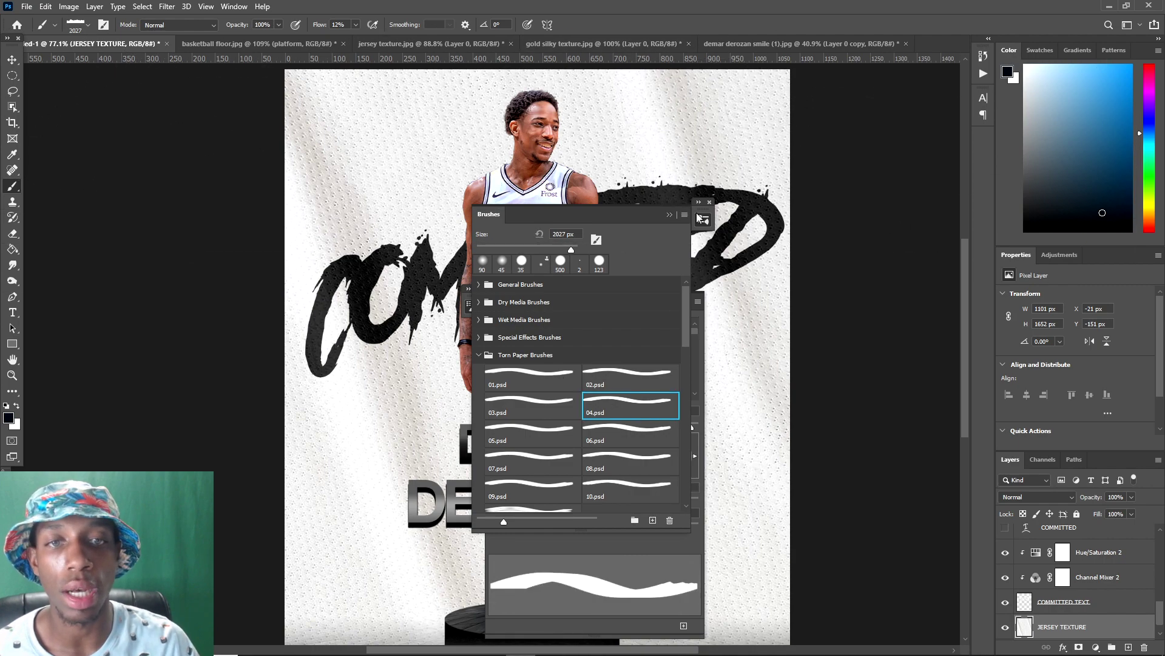
click(669, 215)
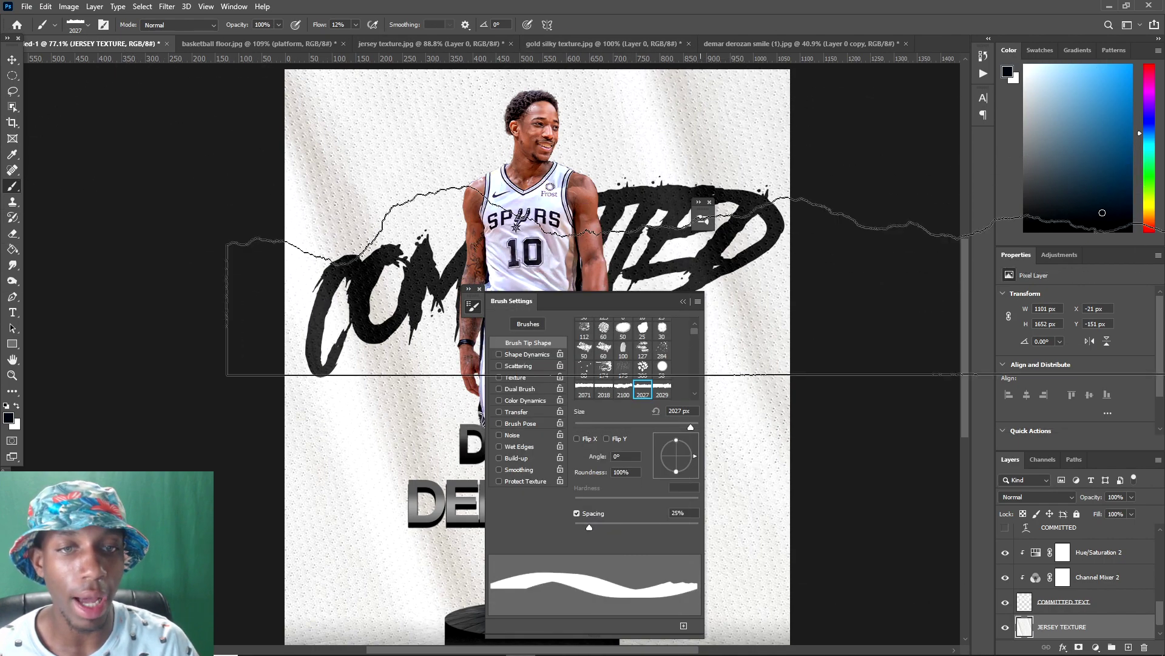
click(684, 302)
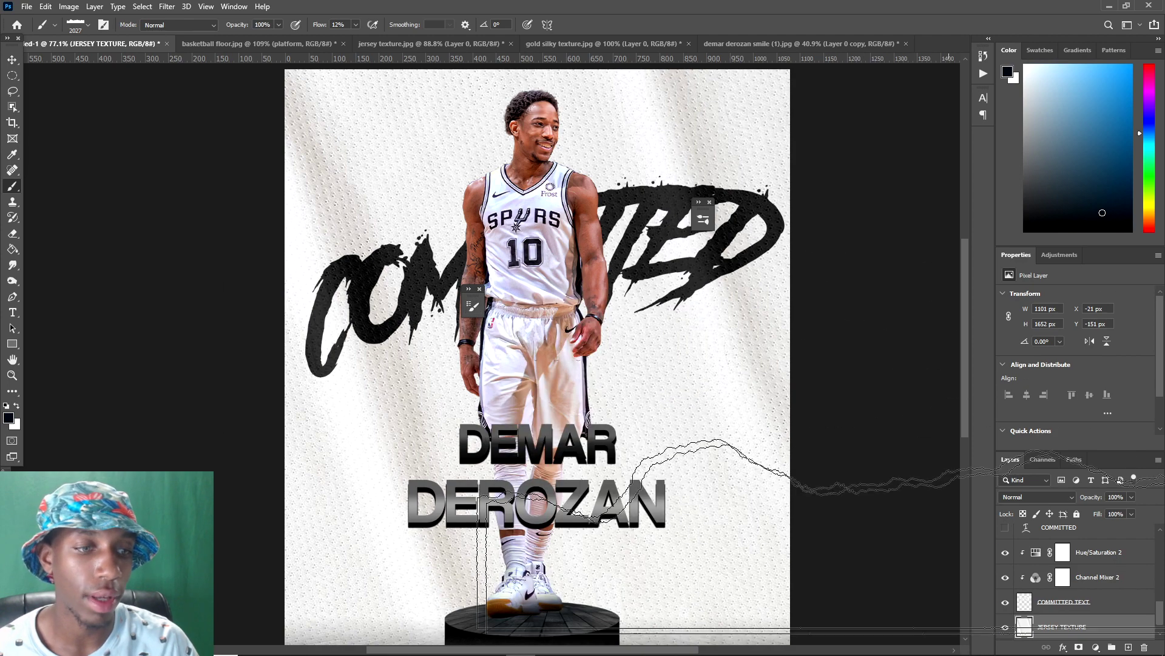
- Add a layer mask to JERSEY TEXTURE and set the brush to black, a -143° angle and 100% flow
click(1080, 647)
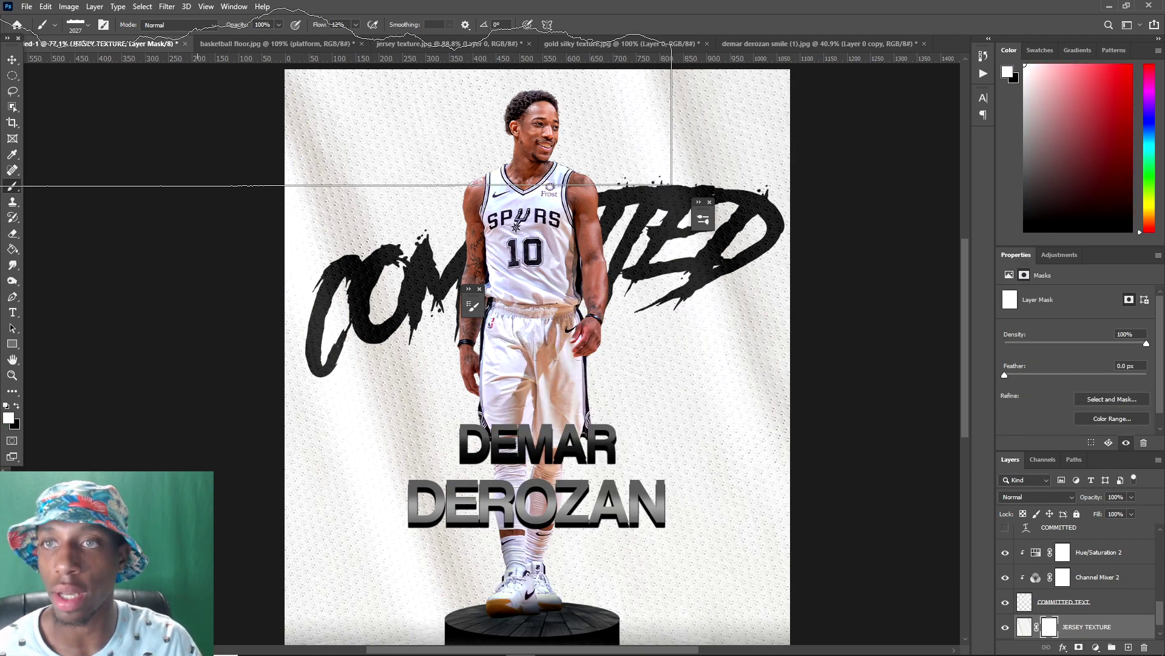
right_click(450, 244)
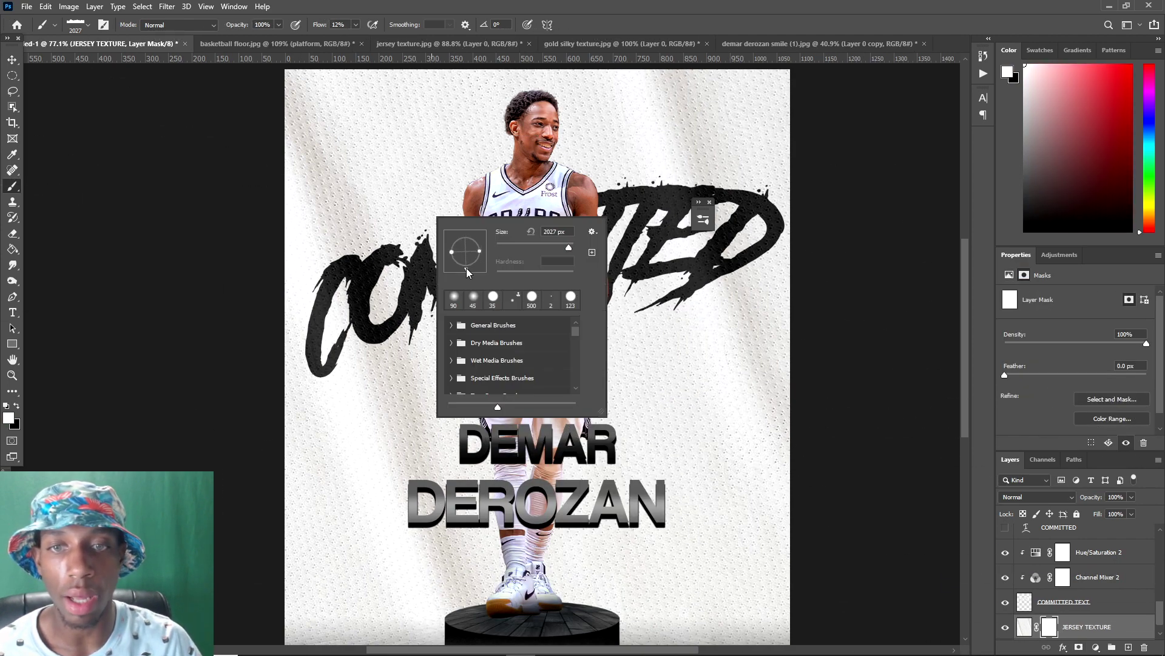
drag(466, 268, 467, 269)
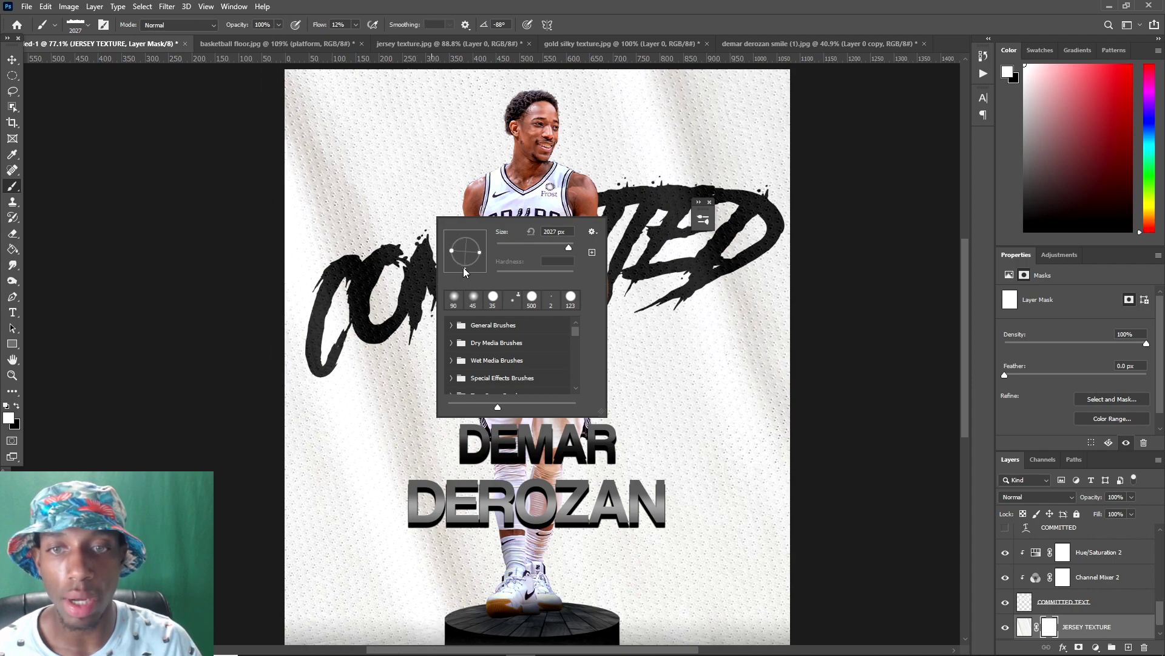
click(446, 266)
key(Return)
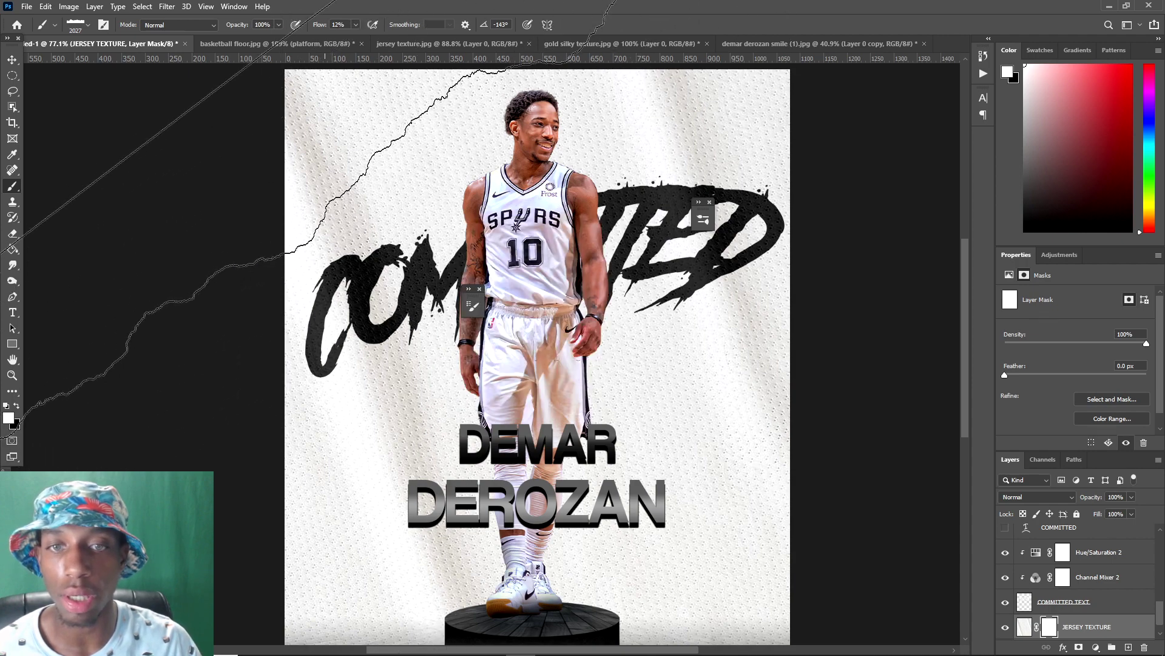
key(x)
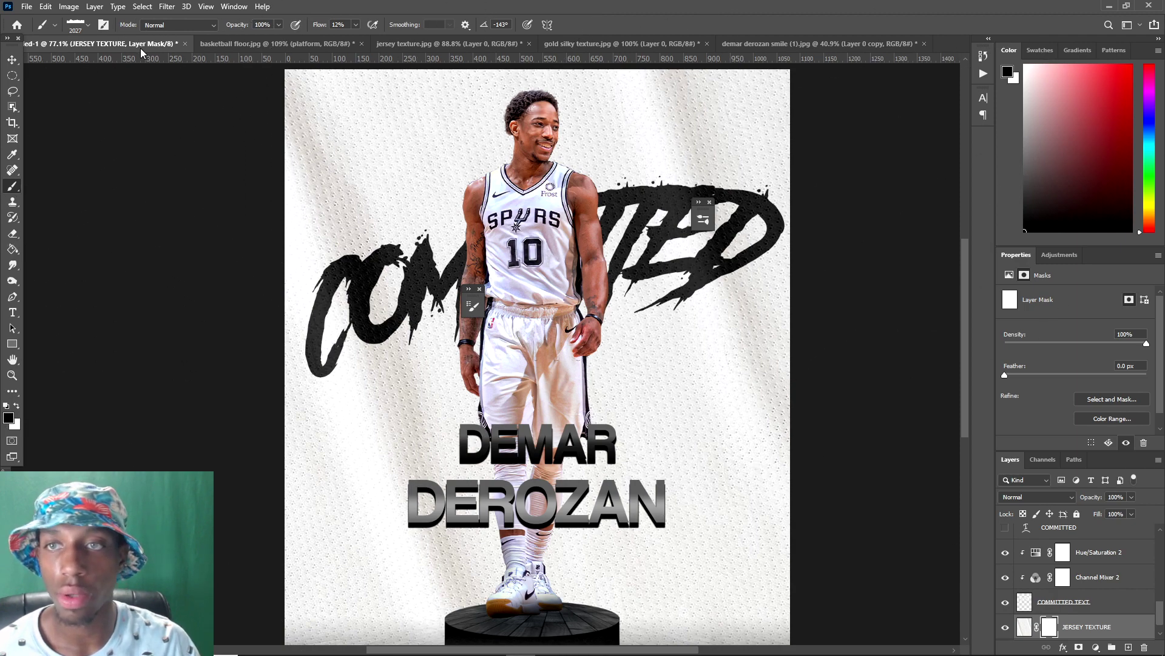
click(356, 25)
drag(402, 46, 417, 43)
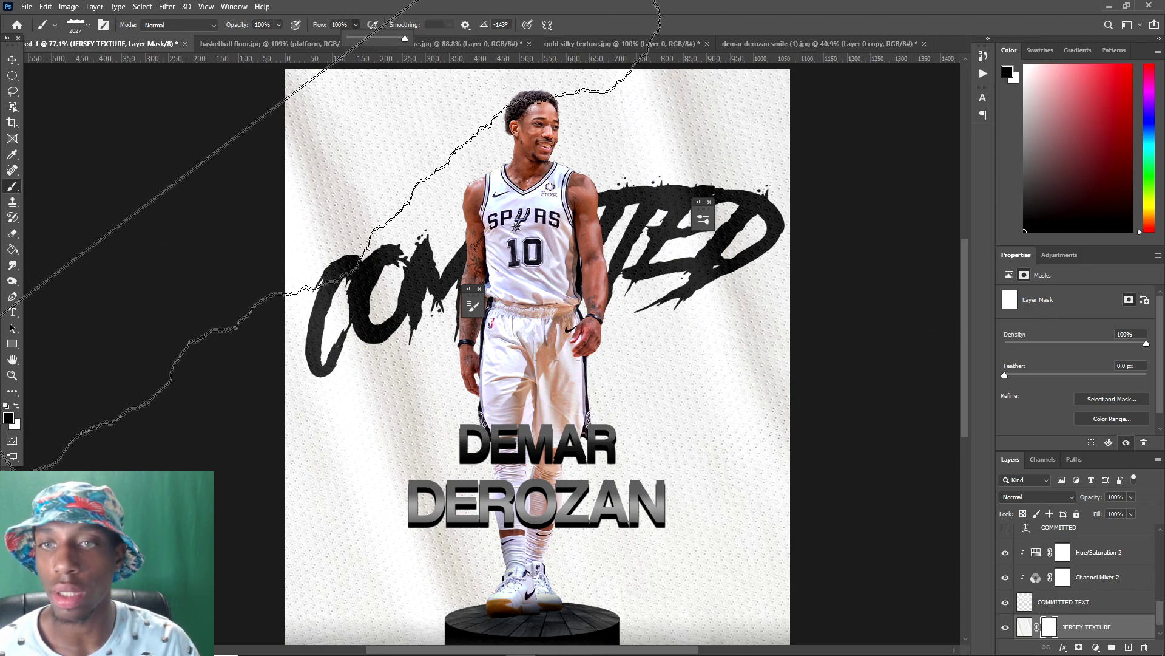
- Reduce the brush to 1500 px and mask away the jersey texture's upper-left corner with a torn edge
scroll(276, 101, down, 5)
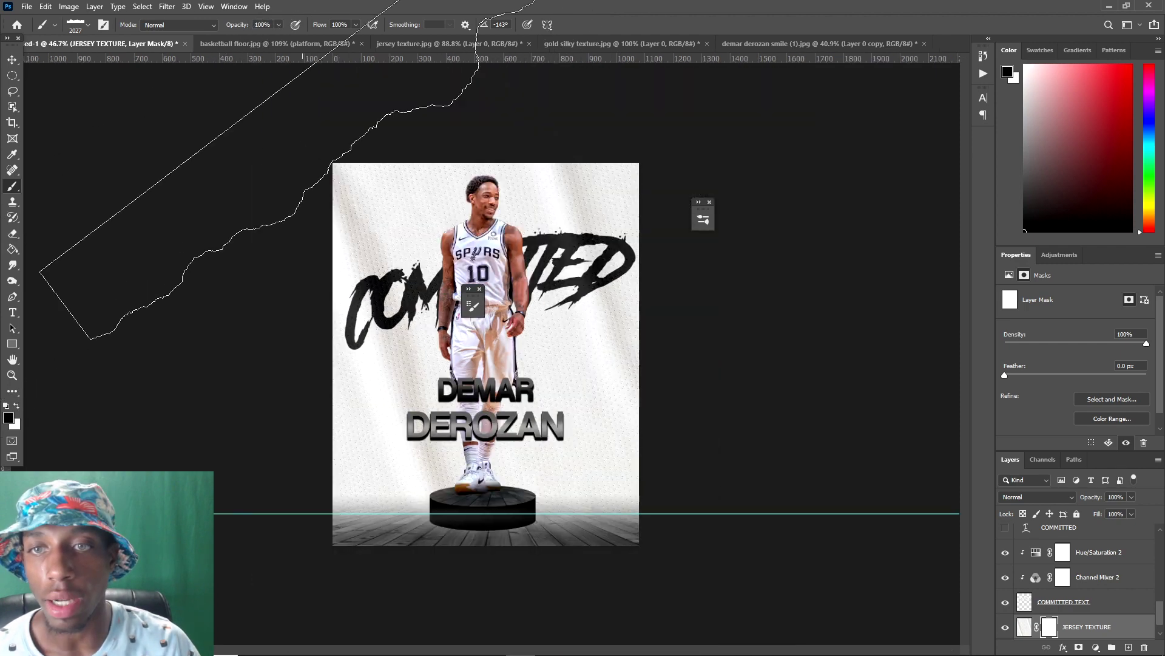
key(bracketleft)
key(bracketleft)
key(bracketleft)
key(bracketleft)
key(bracketleft)
key(bracketleft)
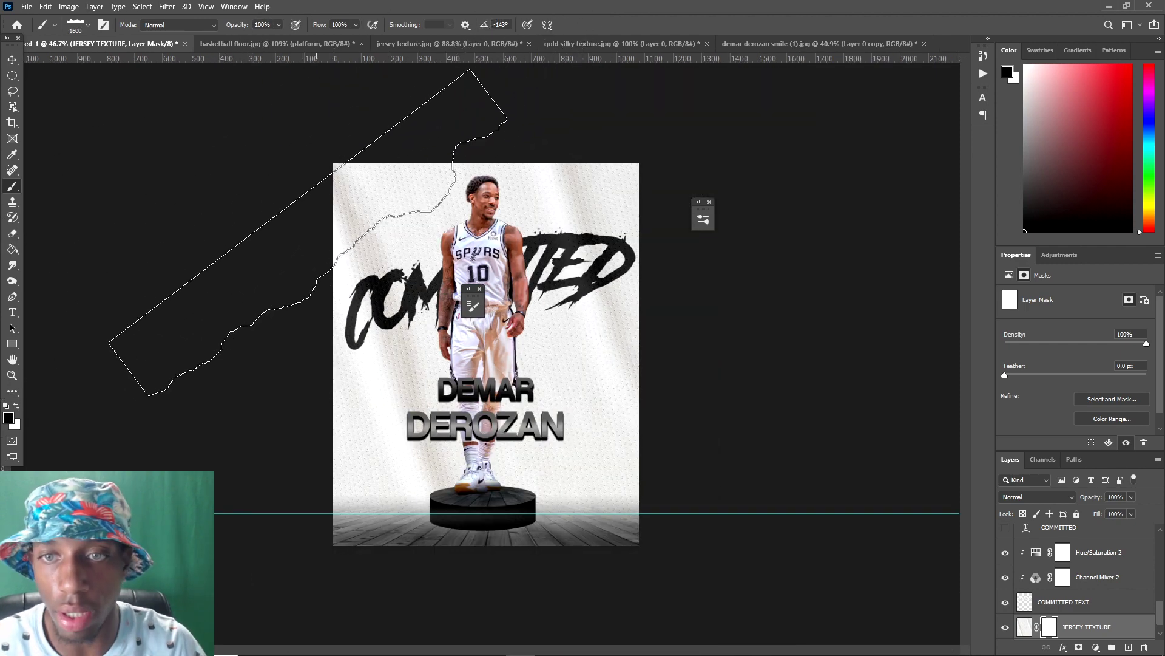
click(286, 237)
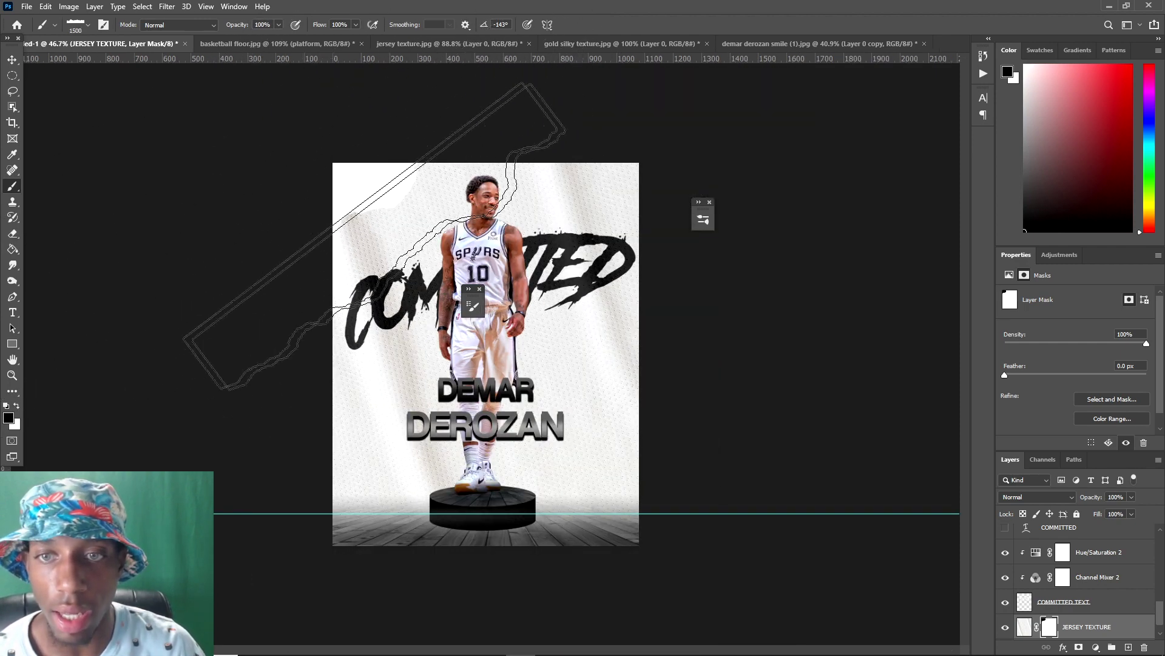
click(291, 220)
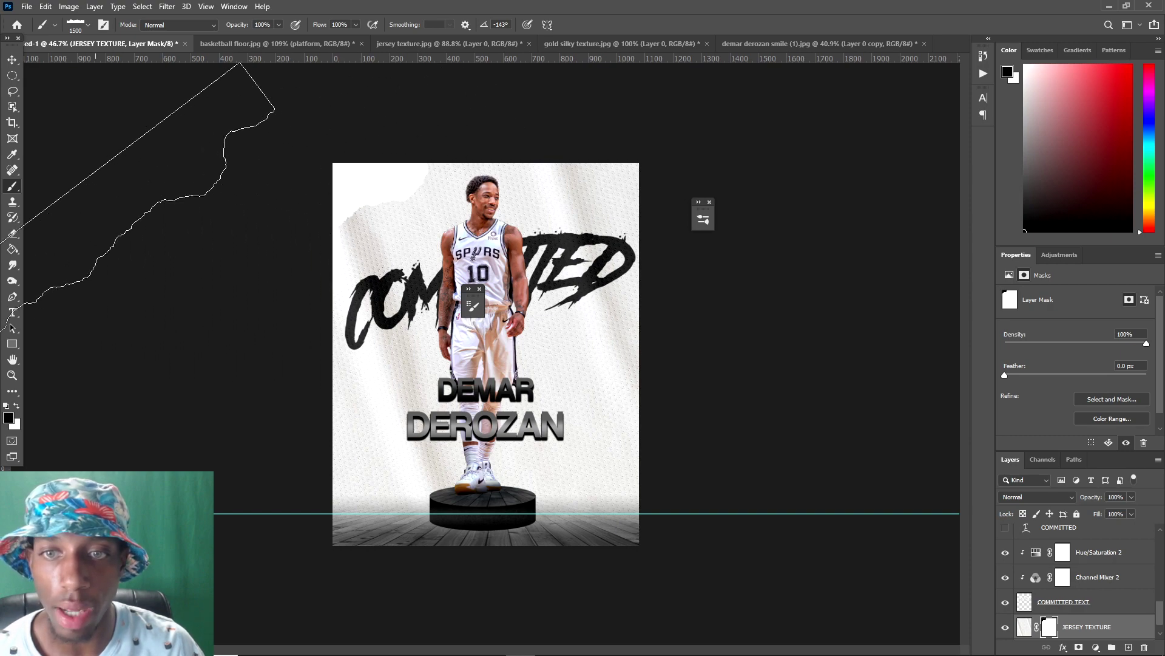
scroll(459, 323, up, 3)
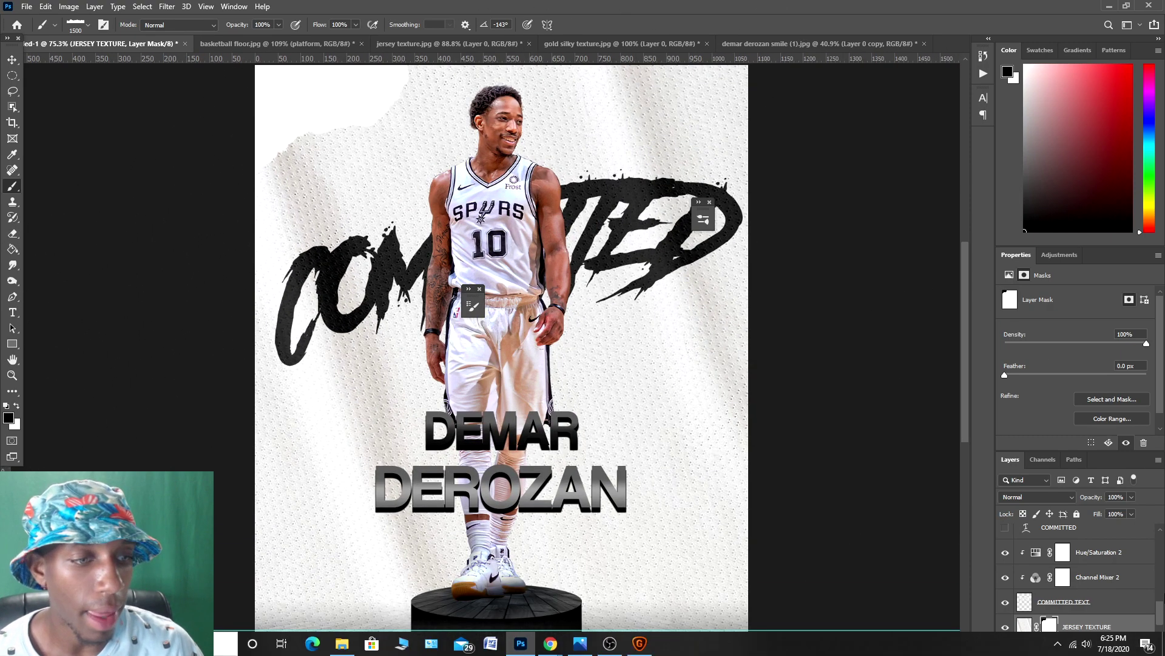
- Create a new layer between Layer 0 and JERSEY TEXTURE and name it rip shade
scroll(1093, 609, down, 1)
click(1093, 609)
click(1089, 628)
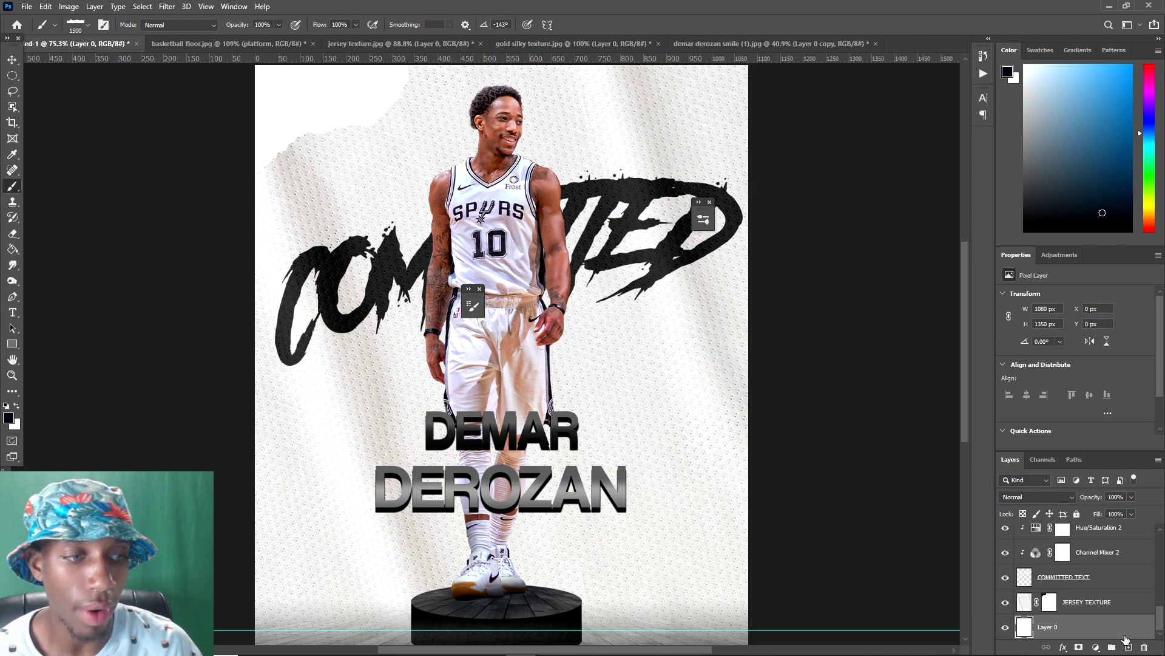
key(ctrl+shift+alt+n)
double_click(1050, 627)
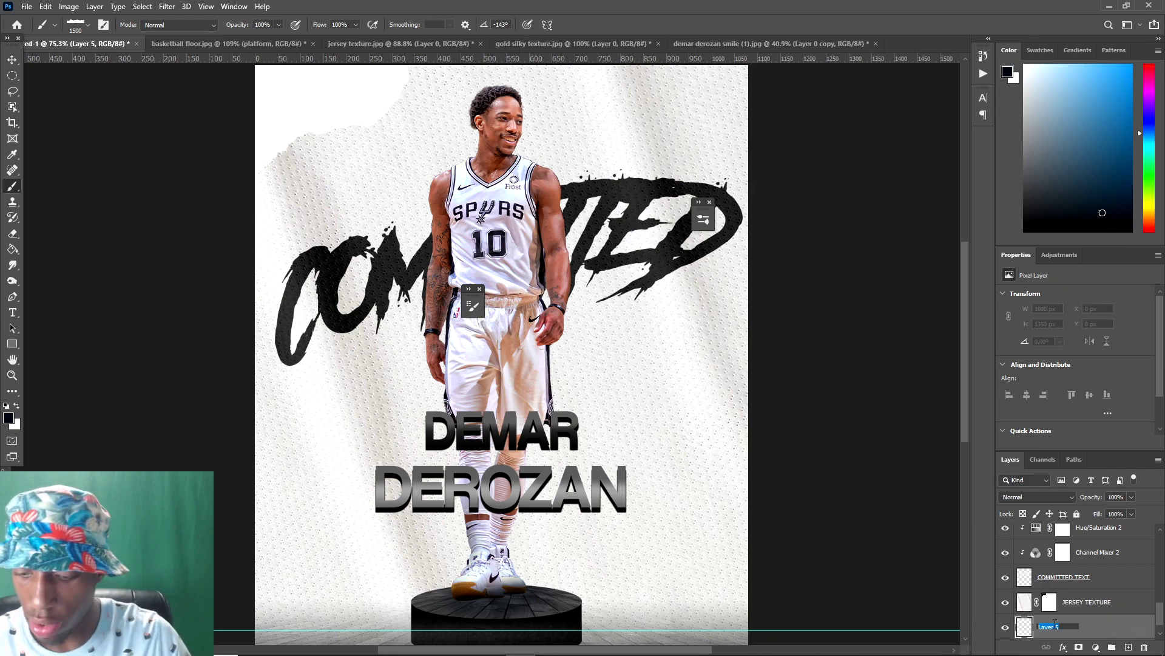
text(rip shade)
key(Return)
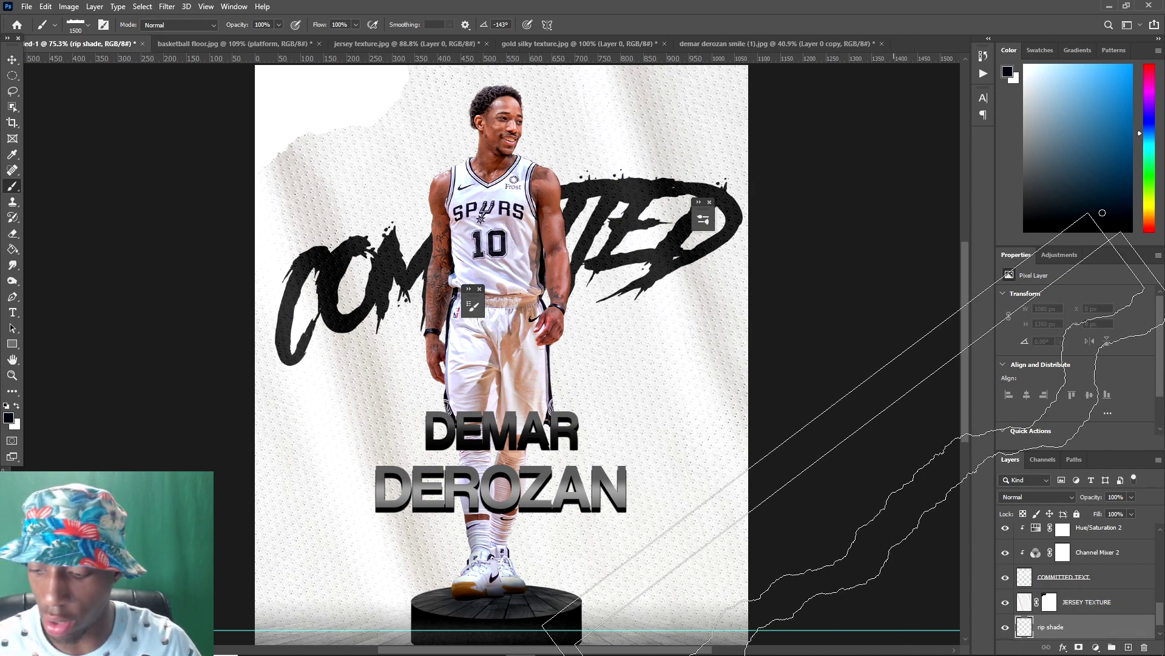
- Rotate the torn paper brush tip to a 36° angle for painting on the rip shade layer
right_click(397, 295)
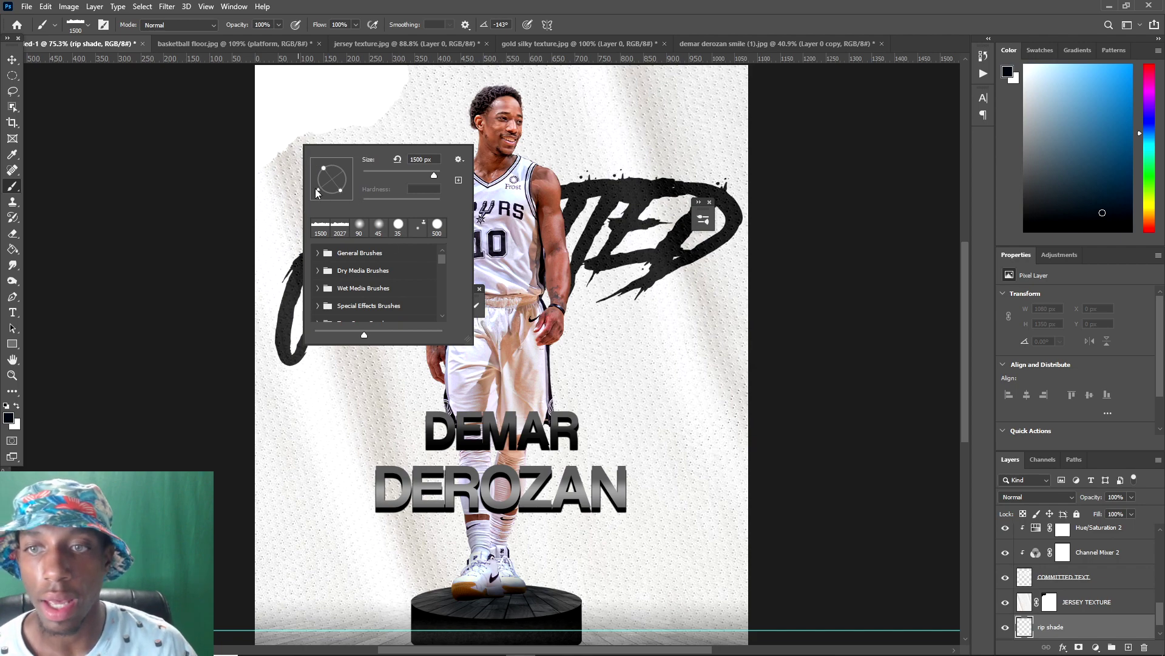
drag(342, 158, 347, 168)
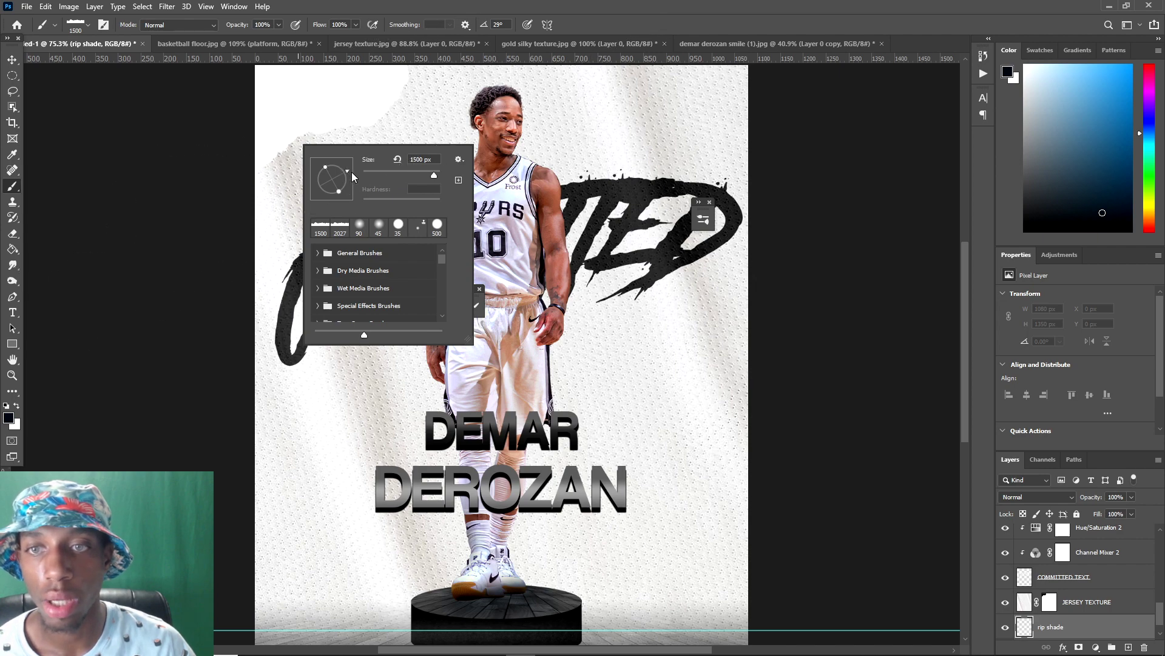
drag(348, 167, 346, 169)
scroll(928, 340, up, 1)
scroll(929, 340, up, 1)
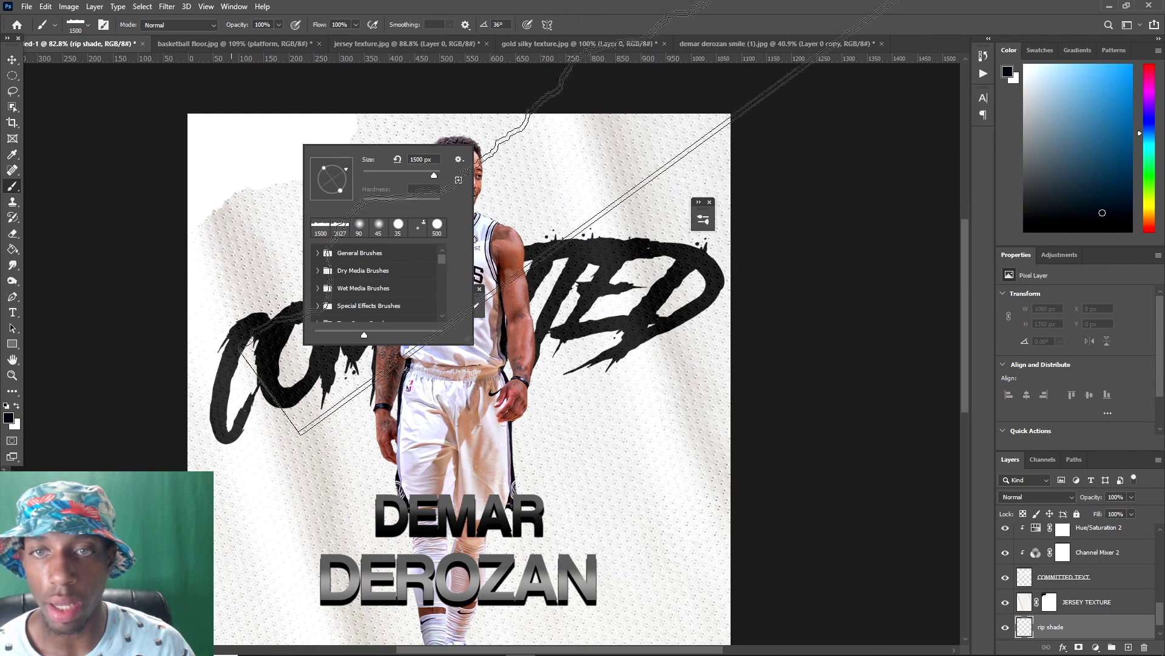
click(886, 273)
click(868, 261)
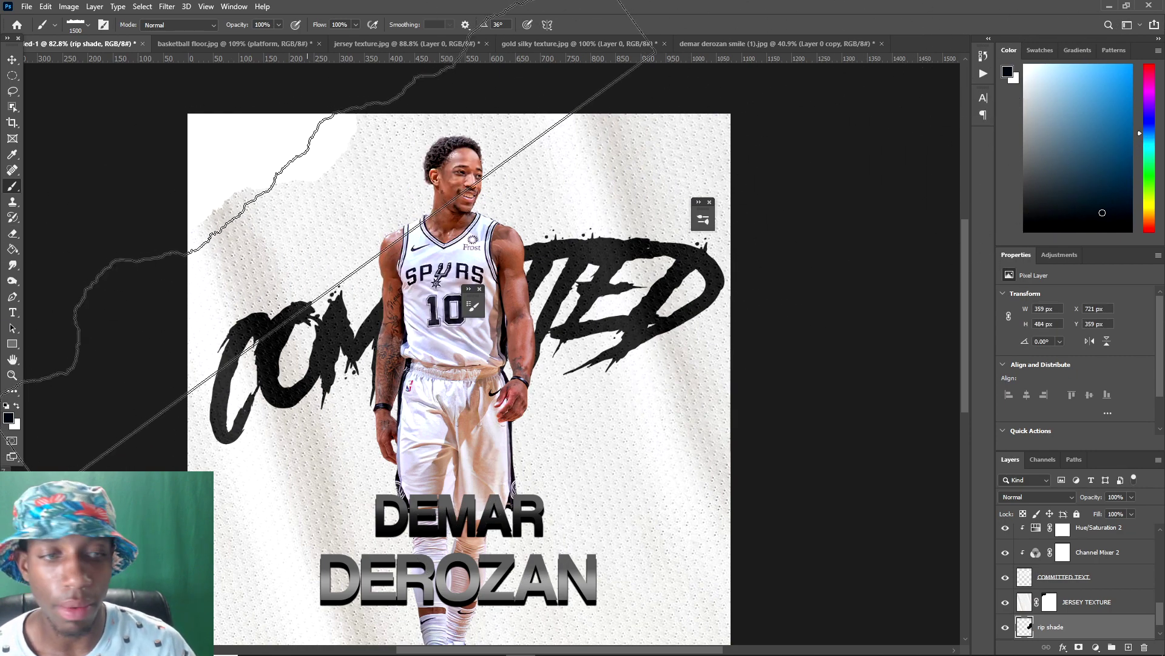
- Stamp a black torn edge behind the upper-left rip on the rip shade layer, undoing each misplaced attempt
click(243, 203)
key(ctrl+z)
click(177, 285)
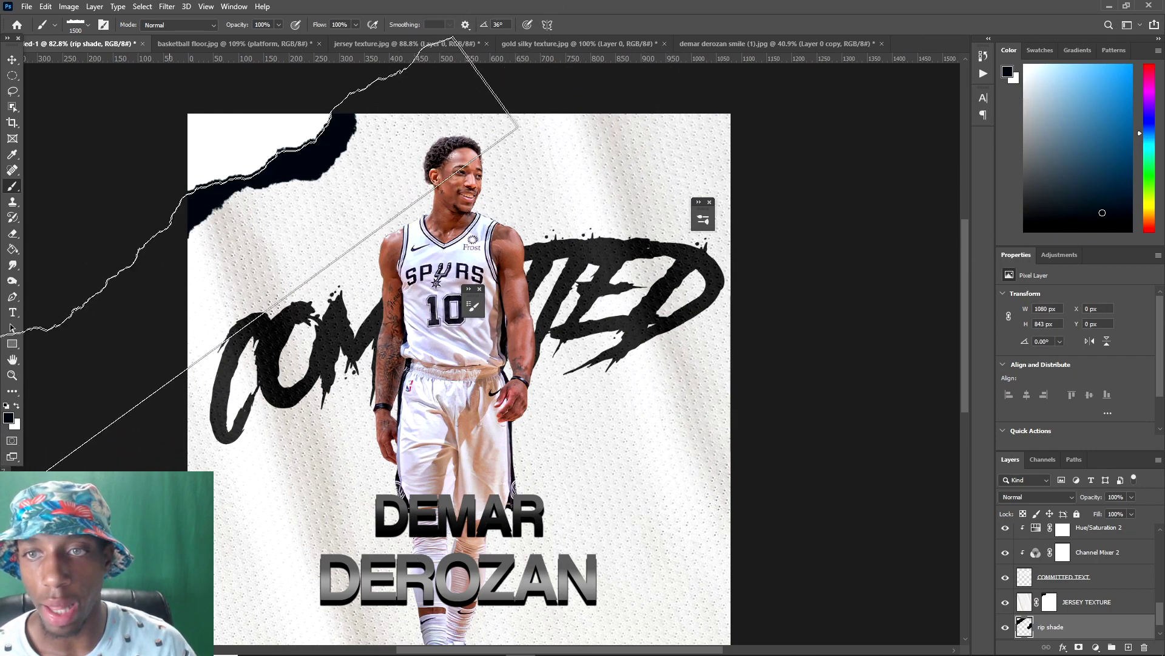
key(ctrl+z)
click(161, 314)
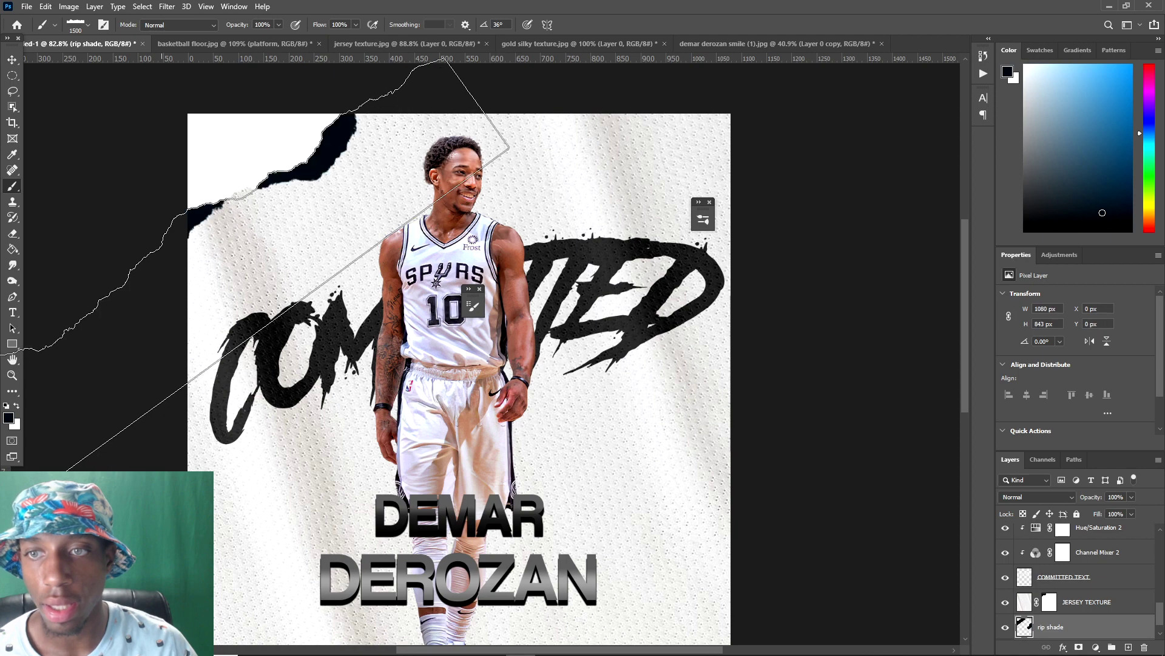
key(ctrl+z)
click(148, 299)
key(ctrl+z)
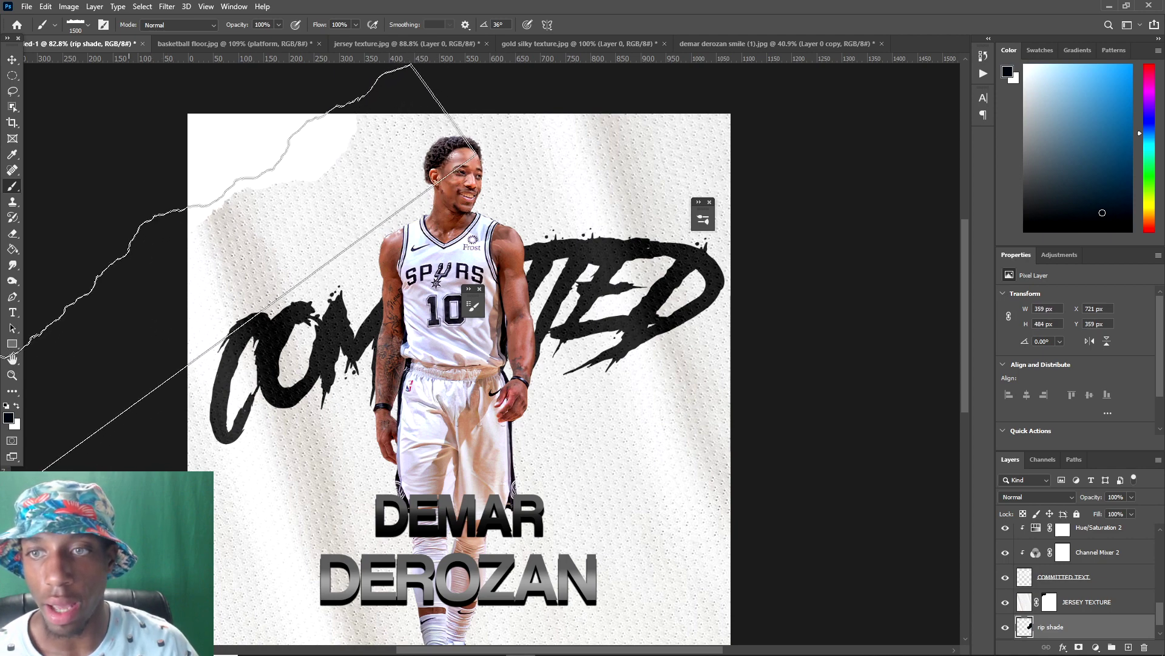
click(124, 322)
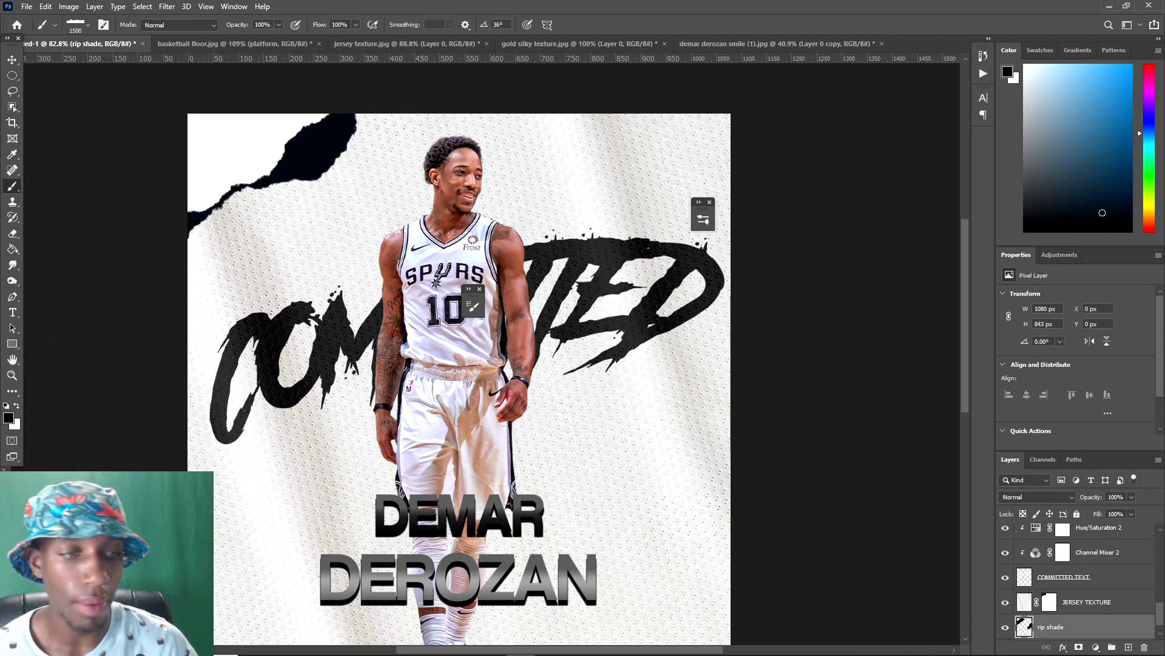
- Shift the rip shade layer slightly left and warp its upper edge so the black shadow follows the torn corner to the canvas edge
key(ctrl+t)
mouse_move(369, 173)
mouse_down()
mouse_move(390, 167)
mouse_move(359, 176)
mouse_up()
right_click(350, 153)
click(373, 238)
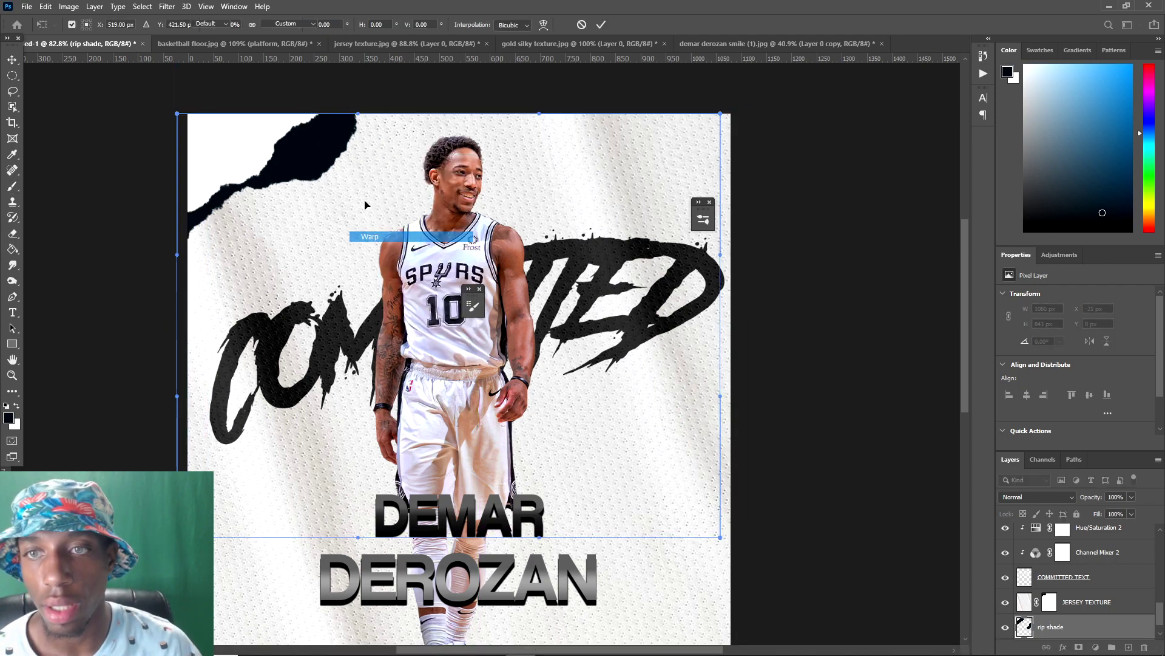
alt+click(285, 146)
drag(296, 152, 384, 130)
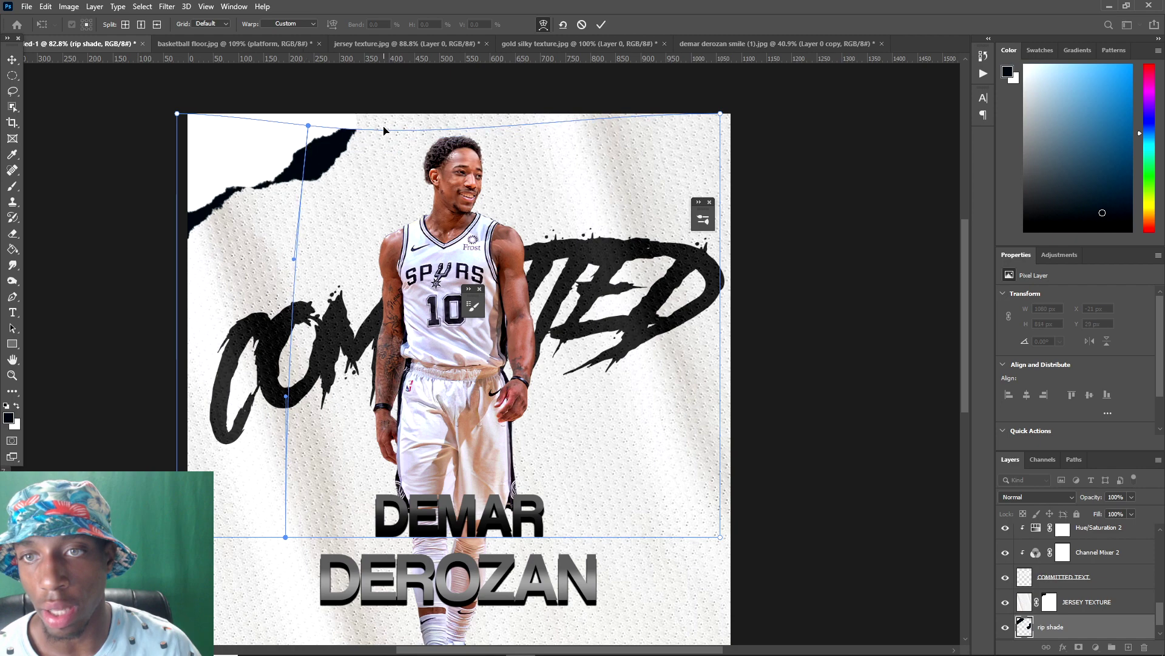
drag(723, 113, 723, 78)
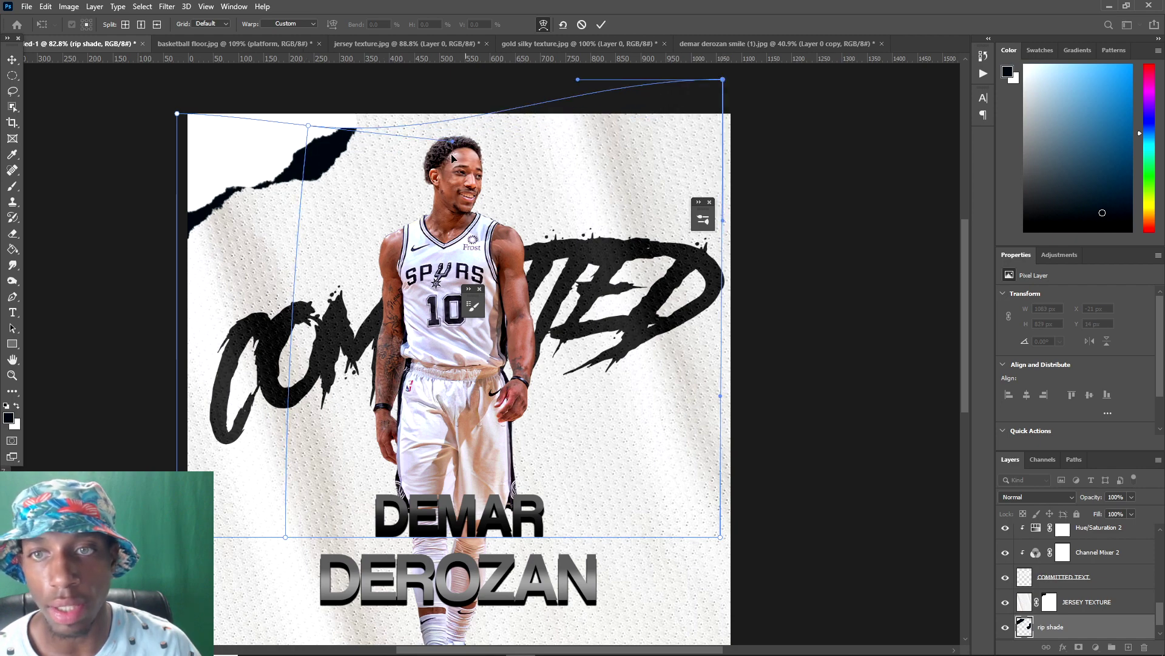
drag(454, 146, 441, 105)
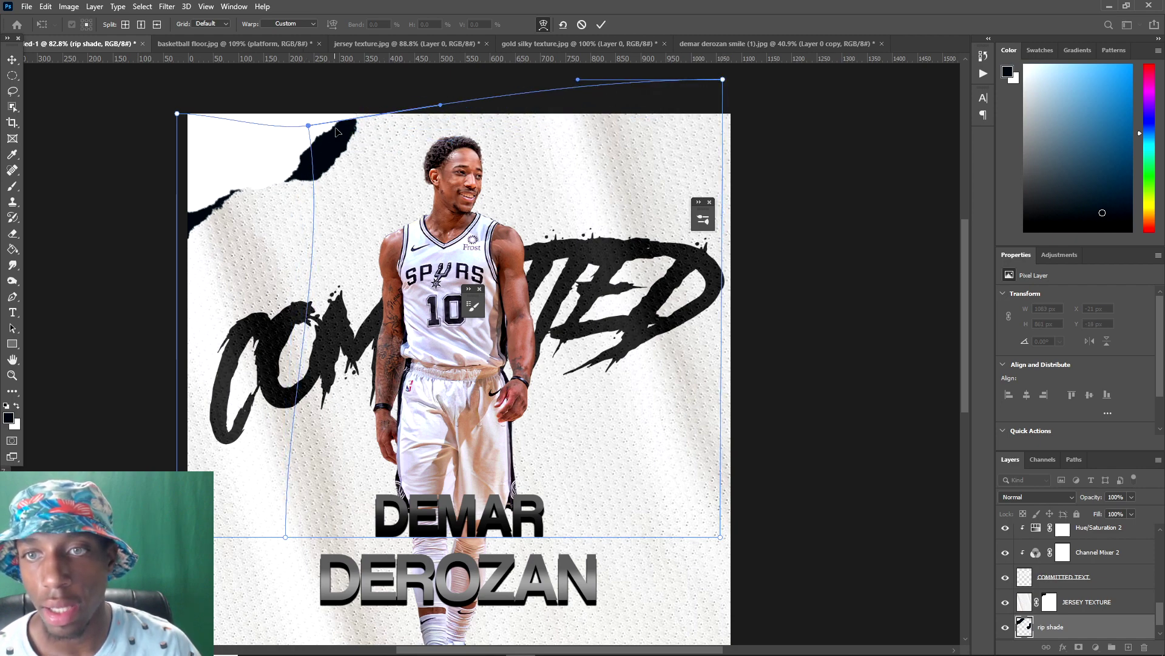
drag(337, 132, 338, 113)
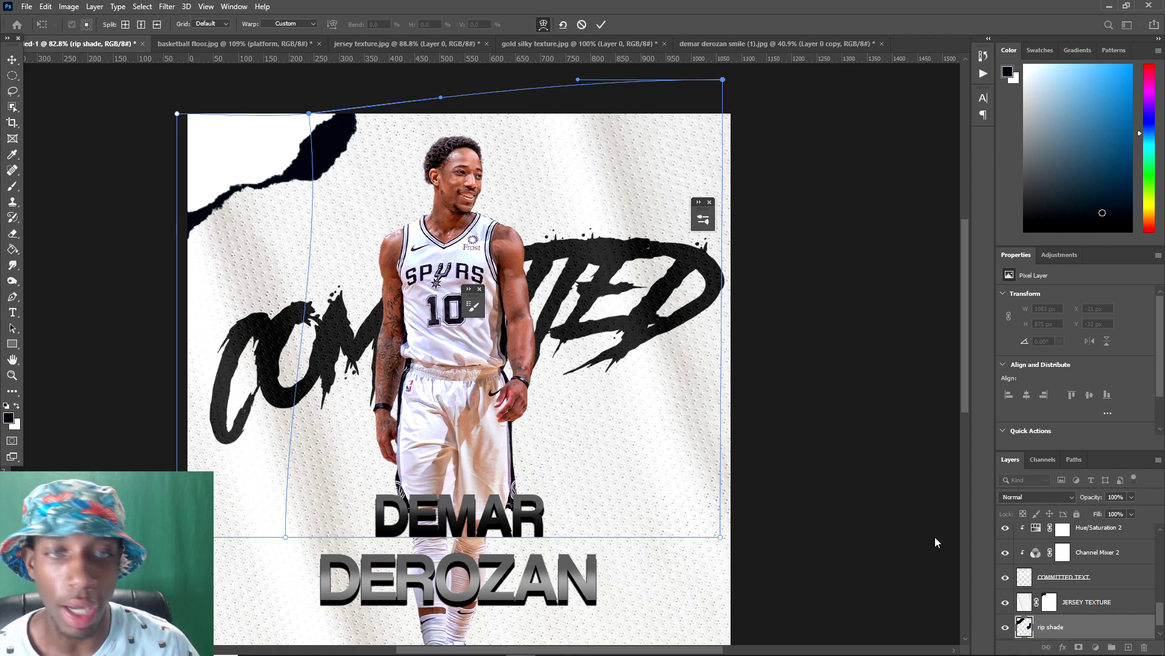
key(Return)
key(b)
- Convert the rip shade layer to a smart object and apply a Gaussian Blur with a 2.5 px radius
right_click(1060, 624)
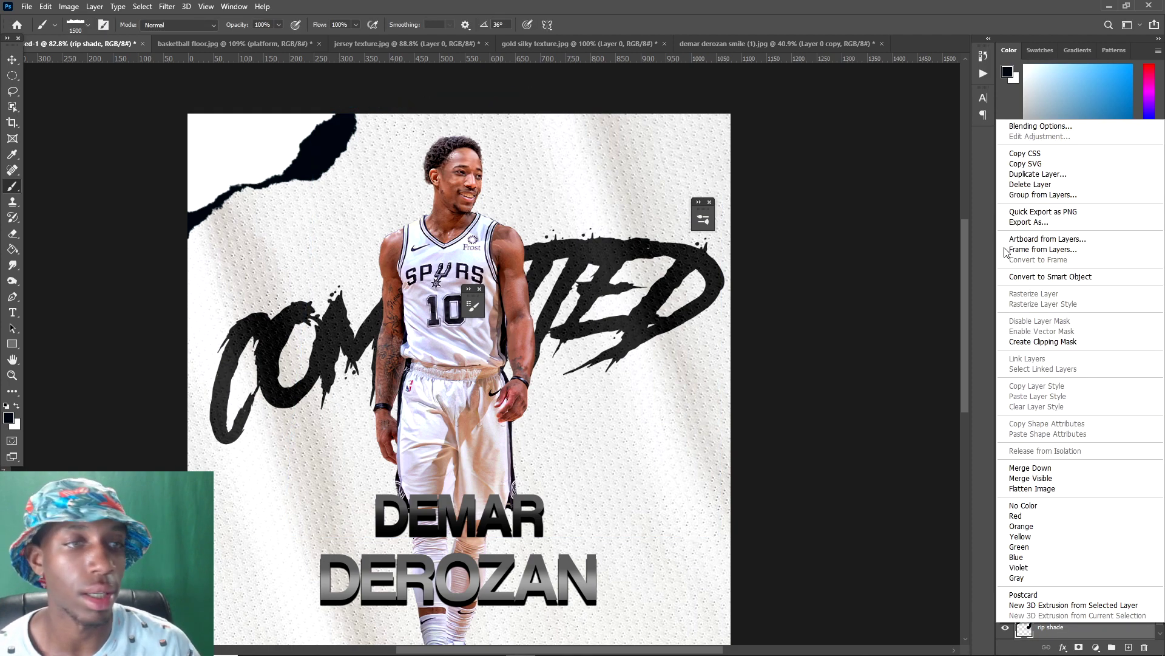
click(1044, 278)
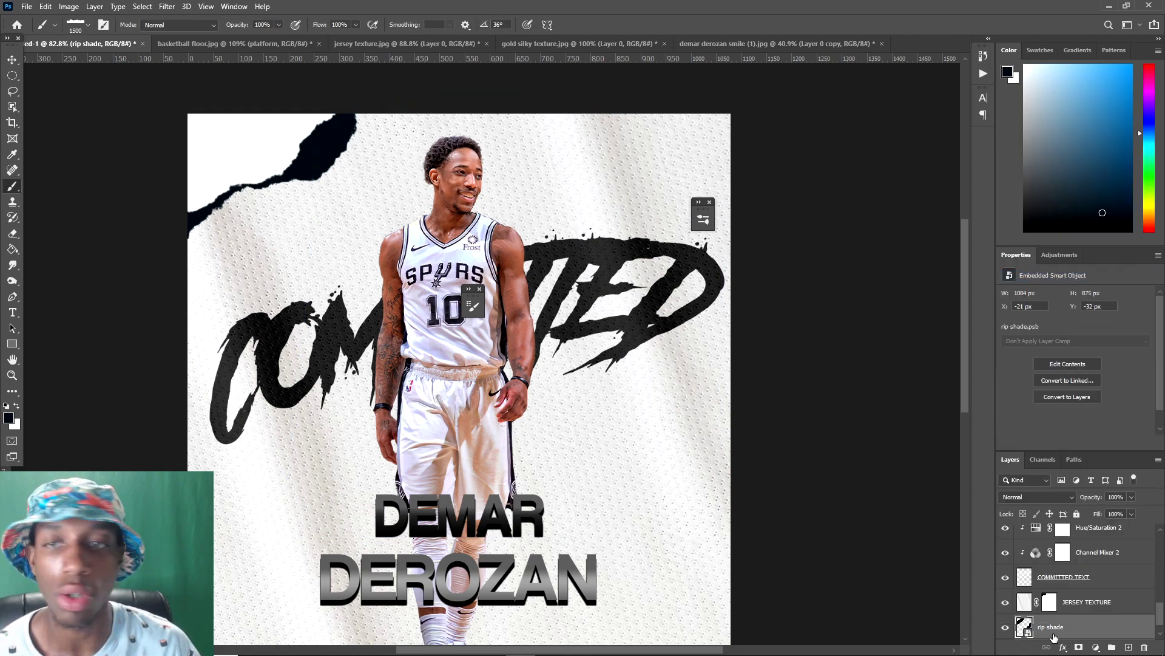
click(167, 6)
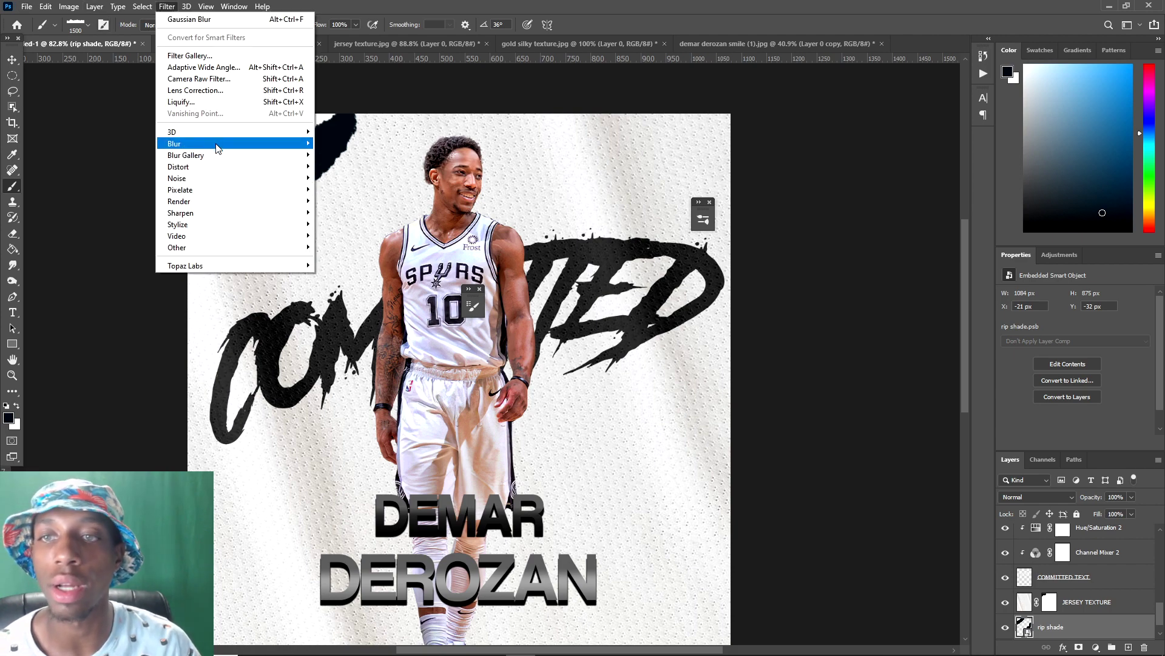
mouse_move(217, 148)
click(346, 190)
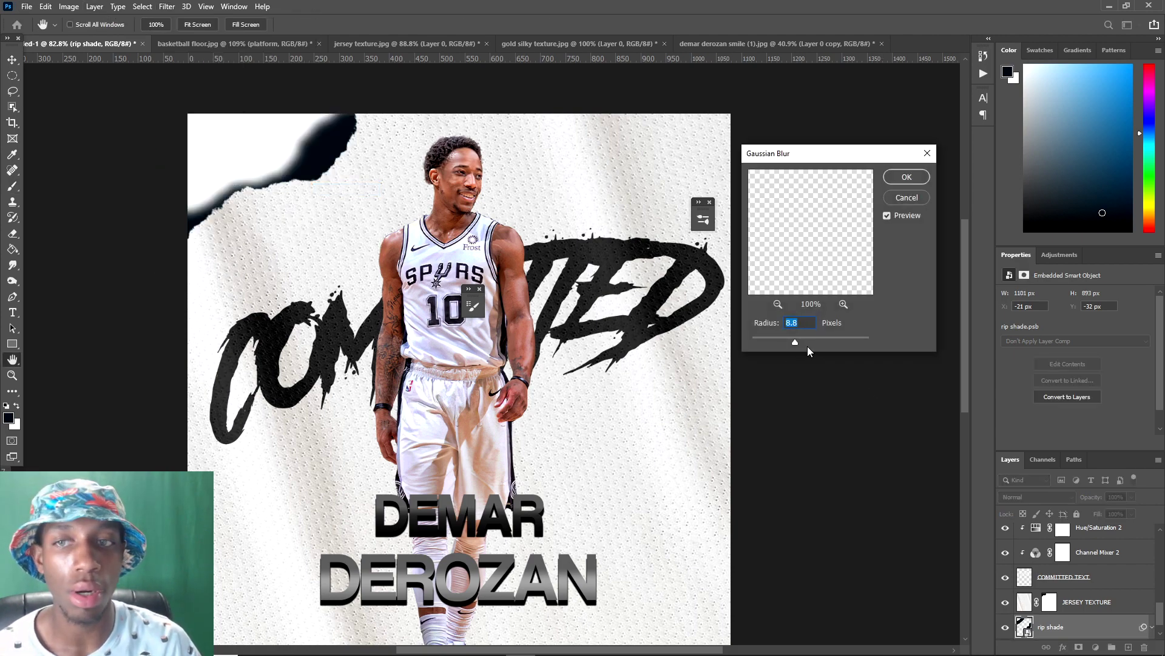
drag(780, 341, 767, 341)
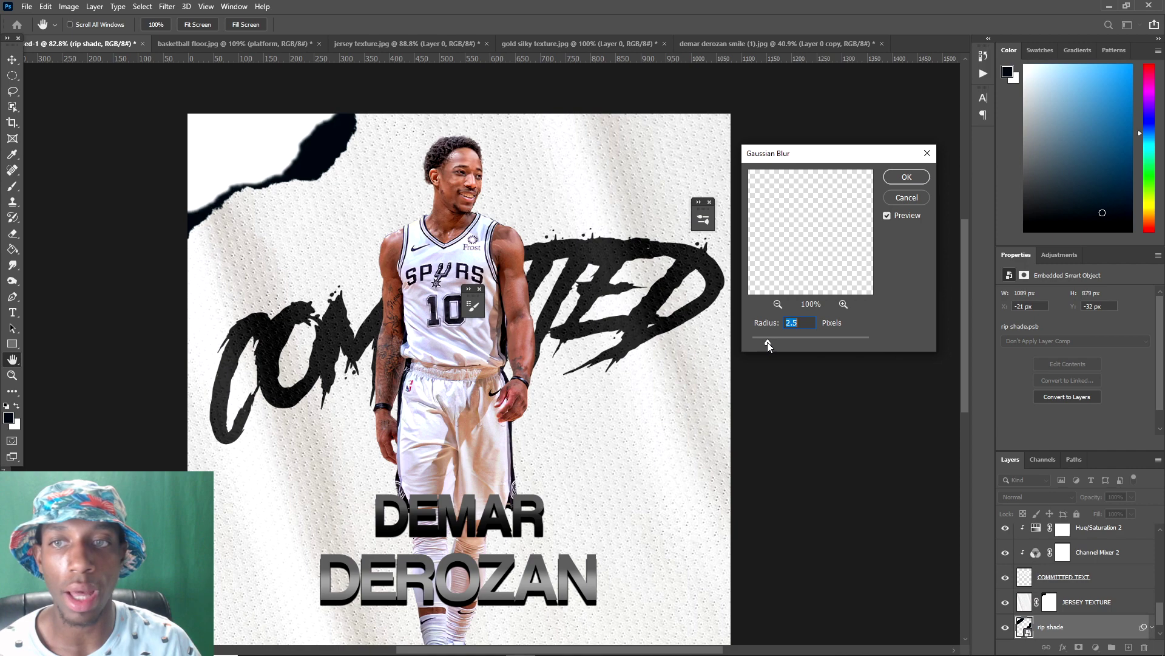
click(896, 180)
scroll(153, 162, down, 4)
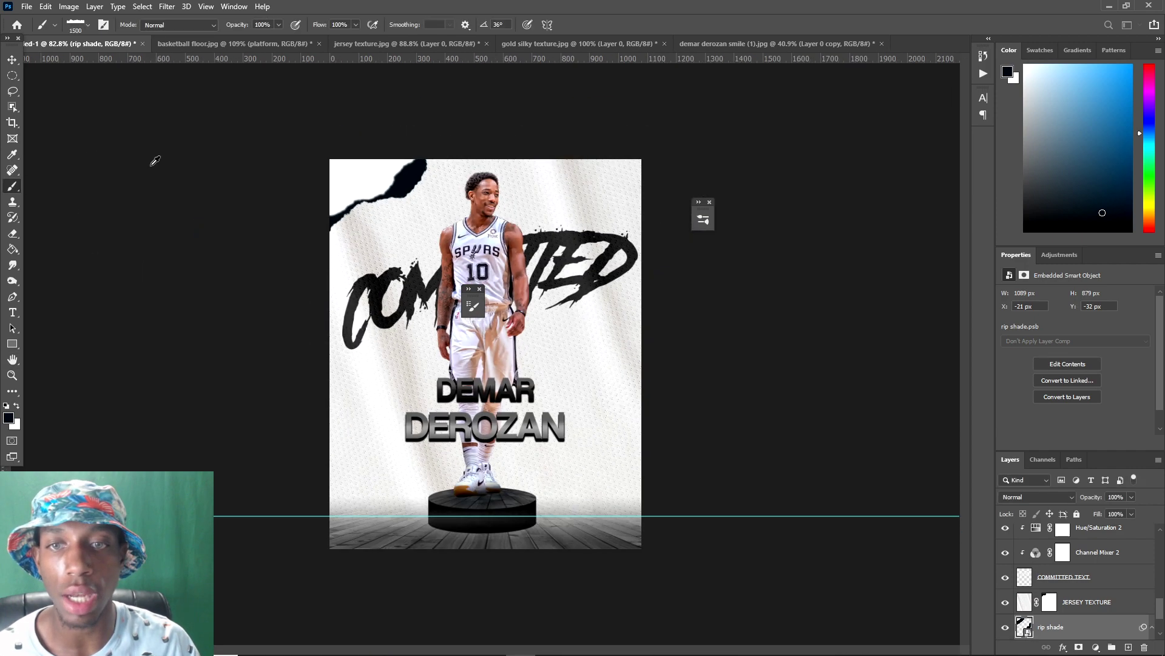
scroll(154, 162, up, 2)
- Create a new layer directly above Layer 0 and name it brick layer
click(1152, 627)
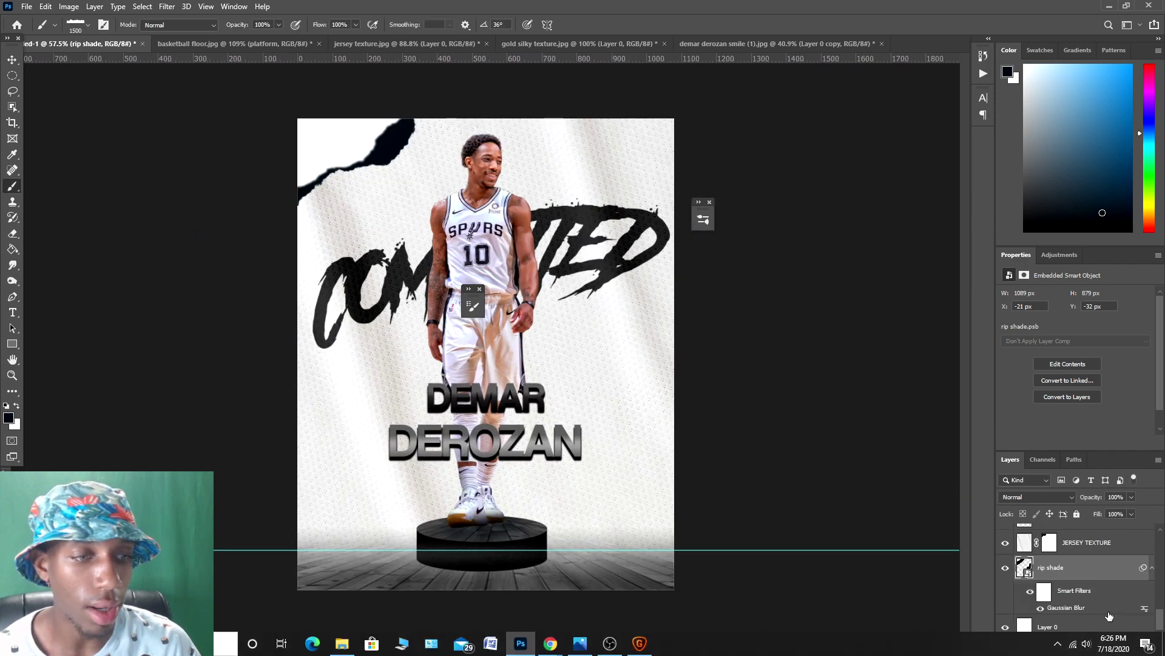
click(1077, 625)
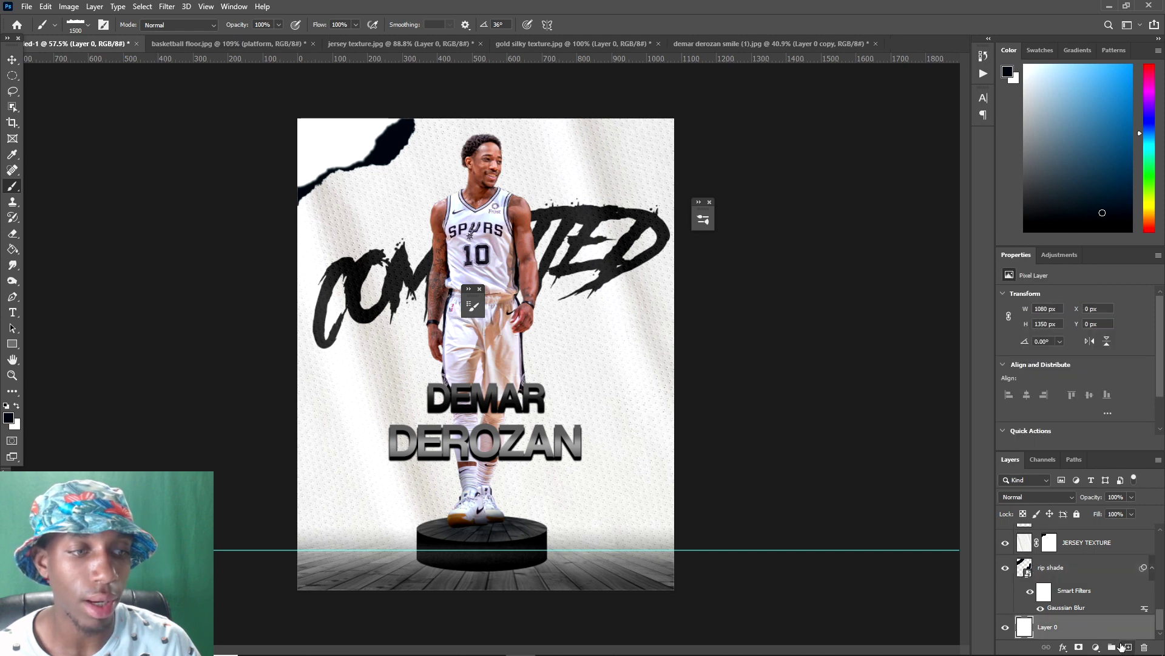
click(1129, 647)
double_click(1058, 628)
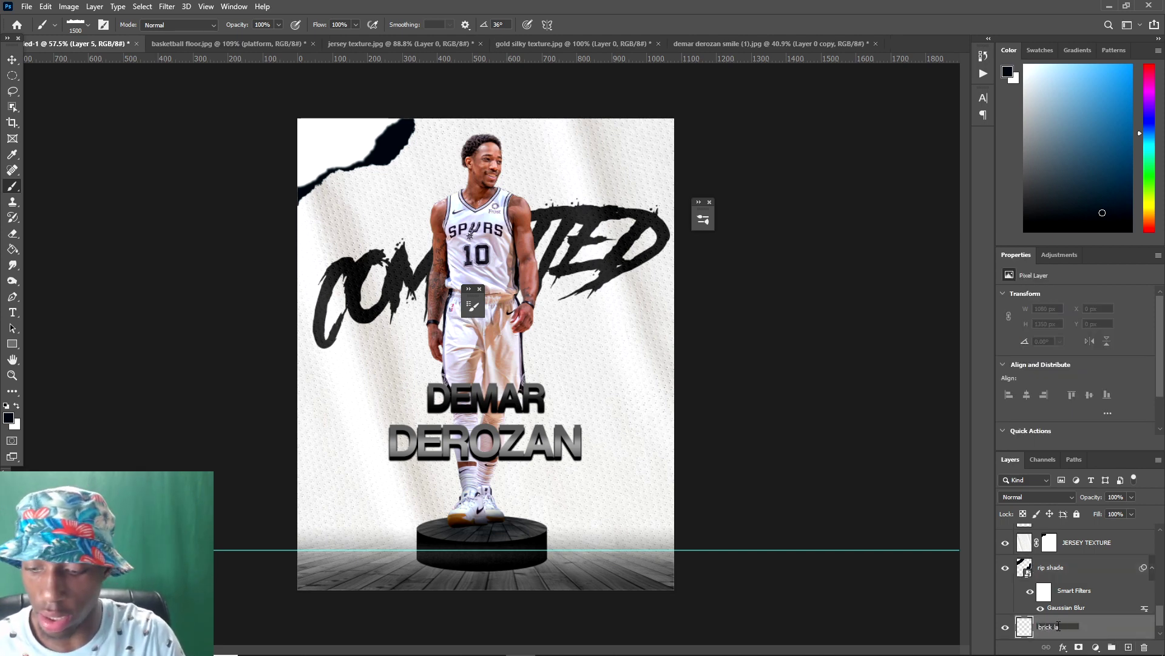
key(Return)
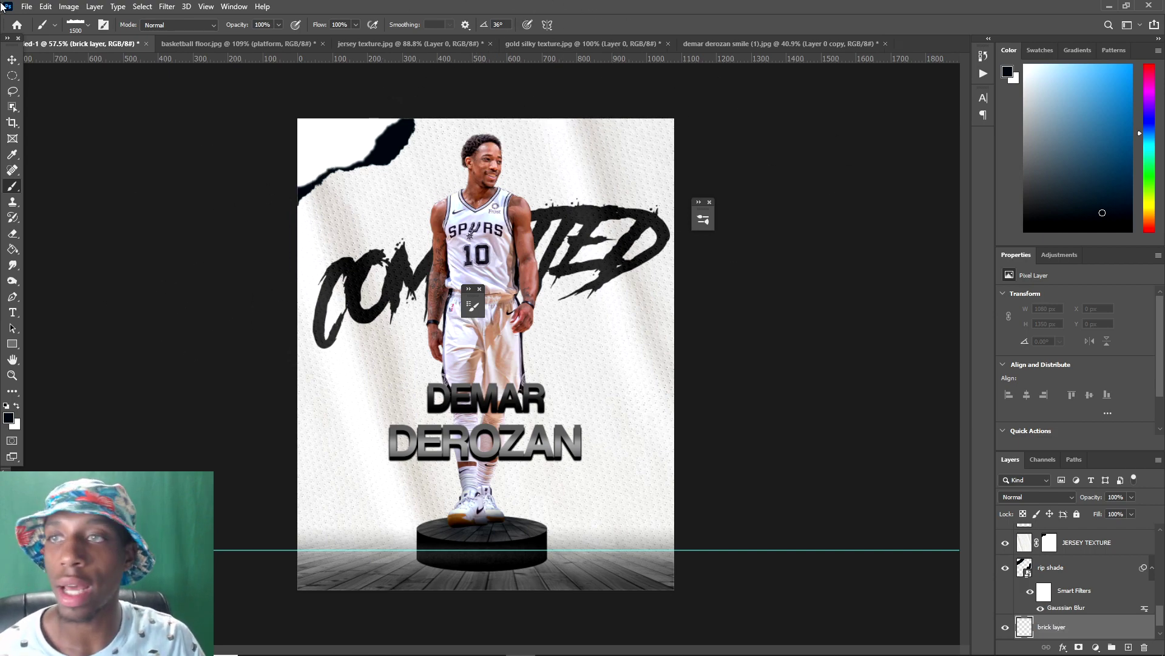
- Open brick wall texture.jpg from the effects folder on the USB drive
click(26, 7)
click(40, 31)
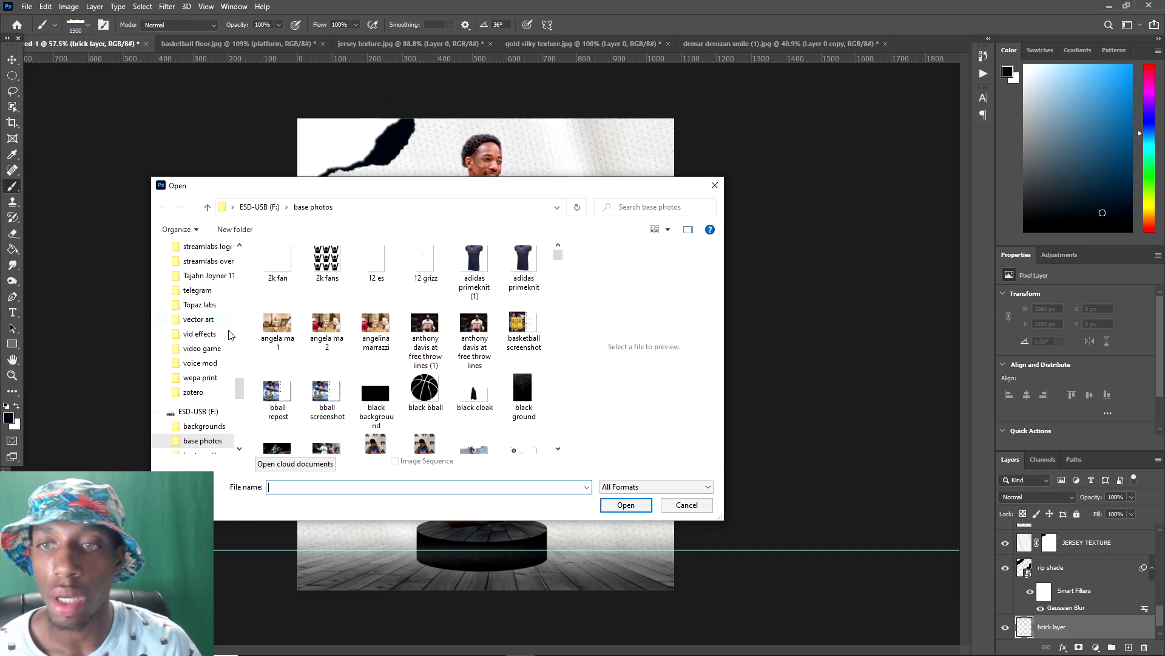
scroll(194, 416, down, 5)
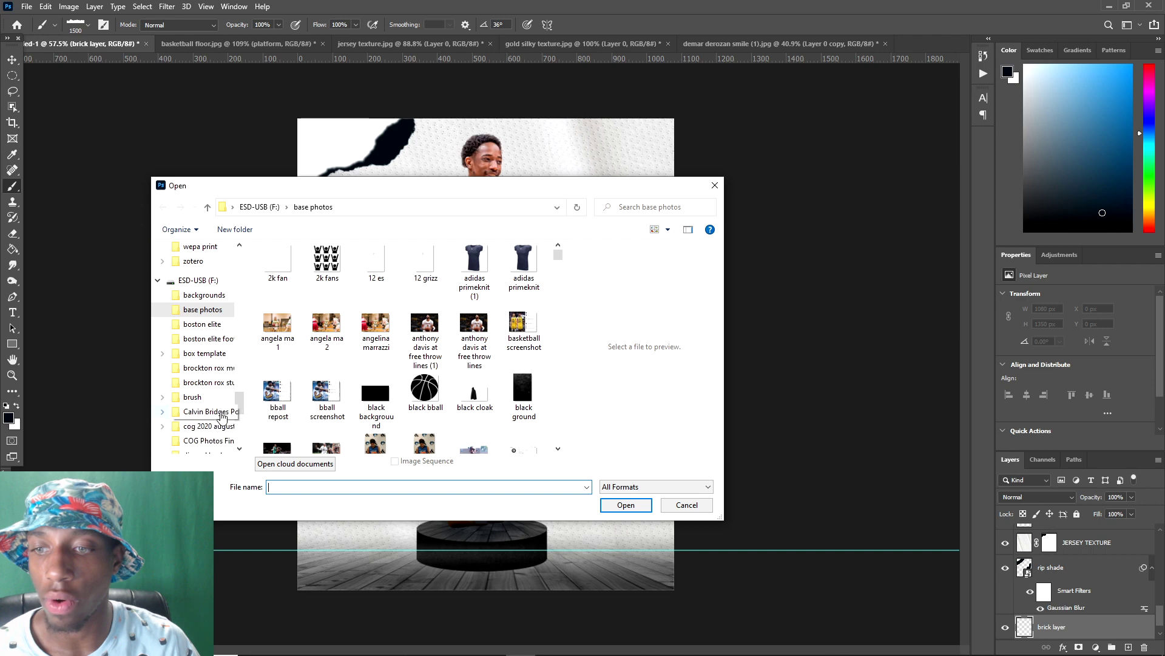
click(195, 420)
click(315, 486)
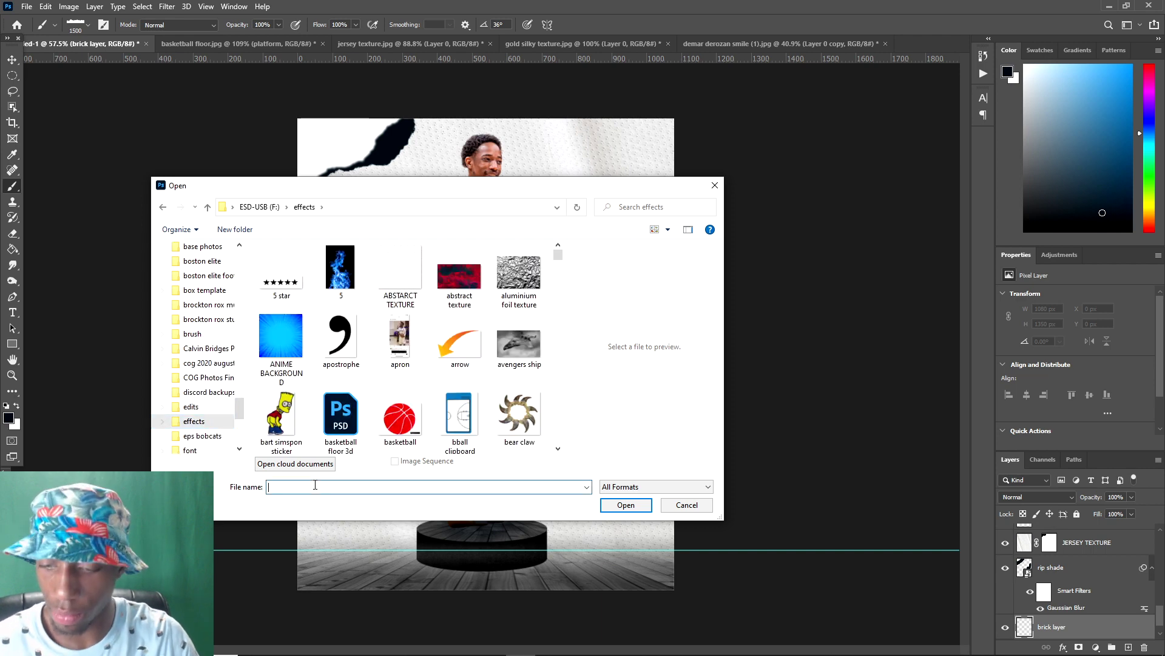
text(bric)
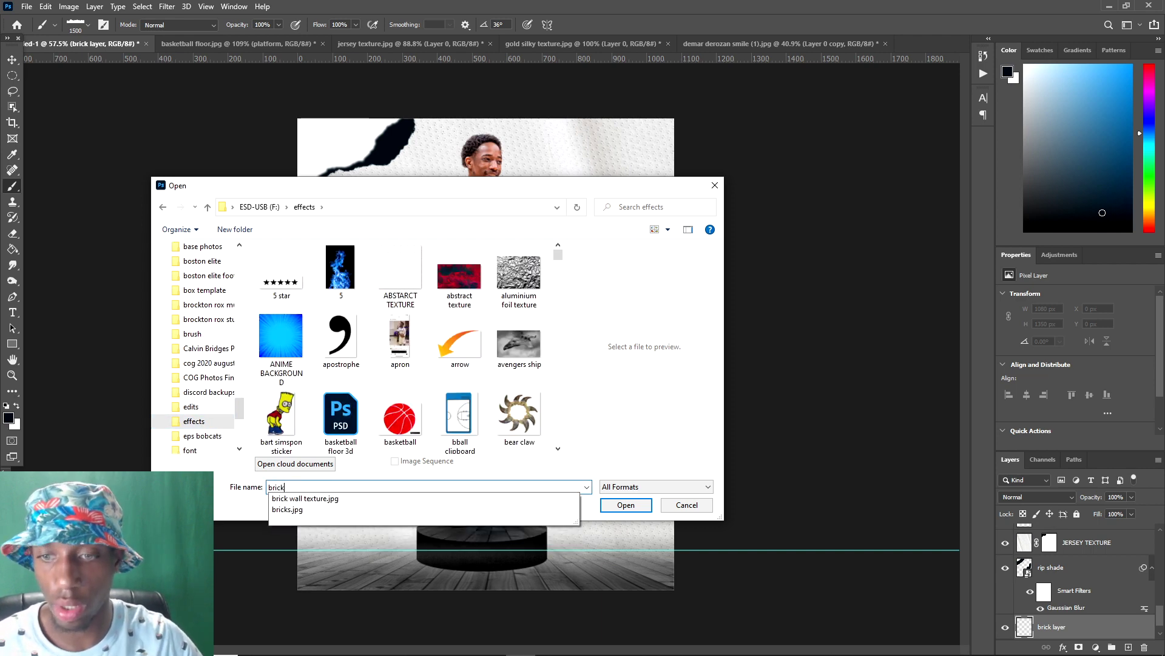
text(k)
key(Down)
key(Return)
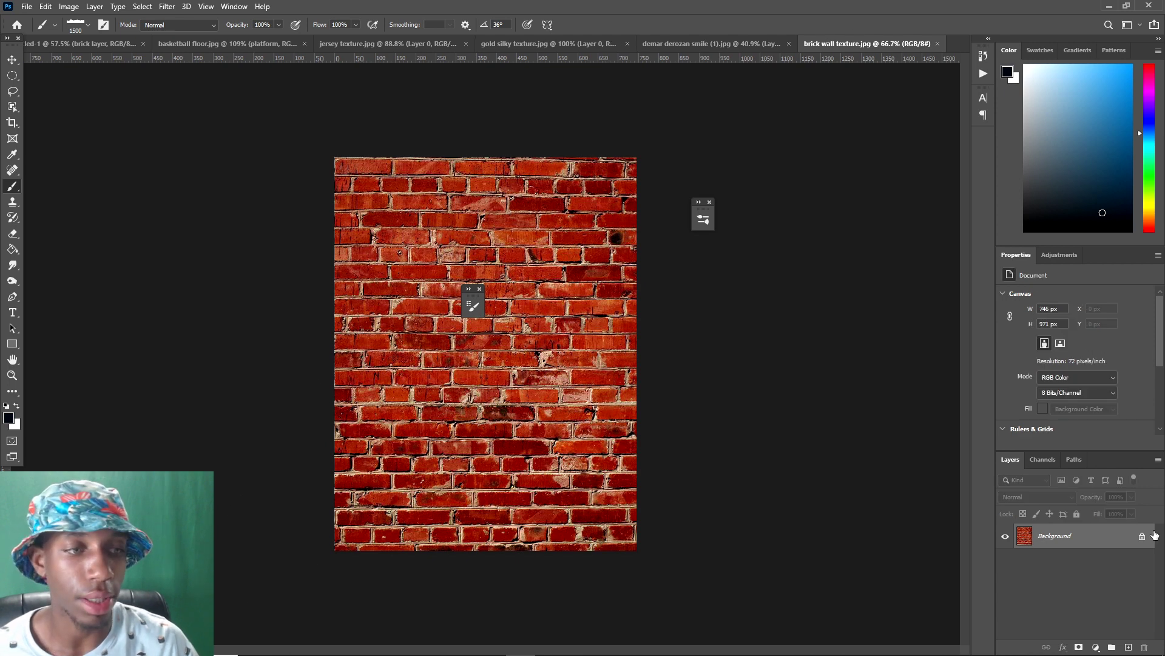
- Unlock the brick image, copy it into the poster document above brick layer, and position it behind the upper-left tear
click(1142, 536)
drag(1138, 539, 89, 49)
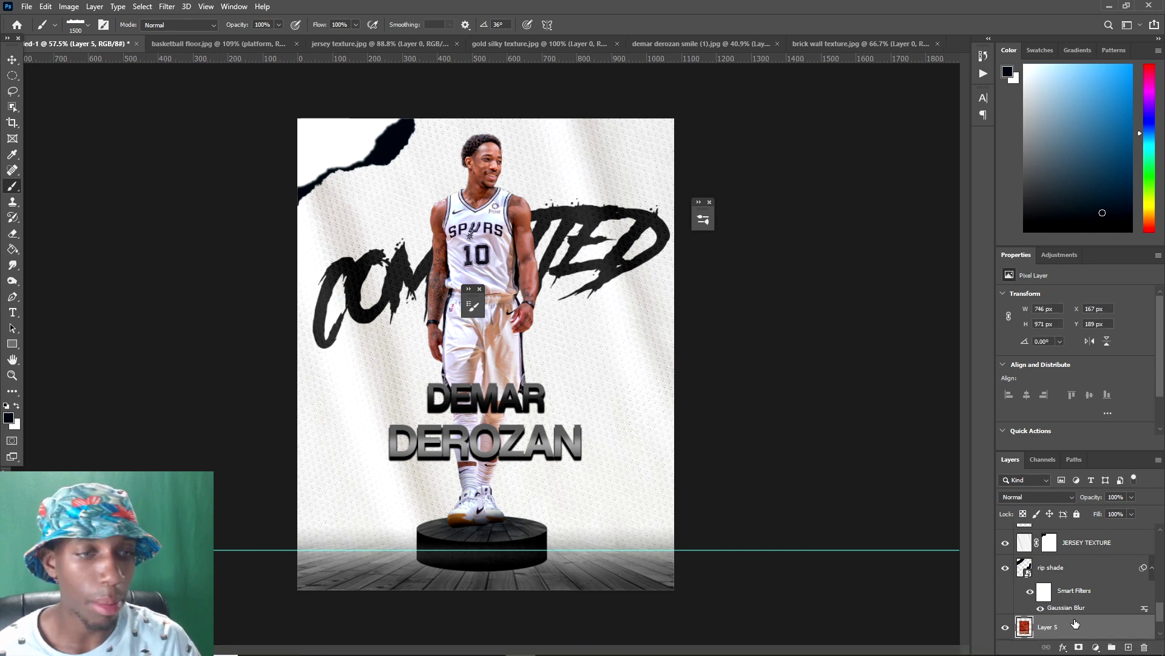
key(ctrl+t)
drag(404, 294, 308, 193)
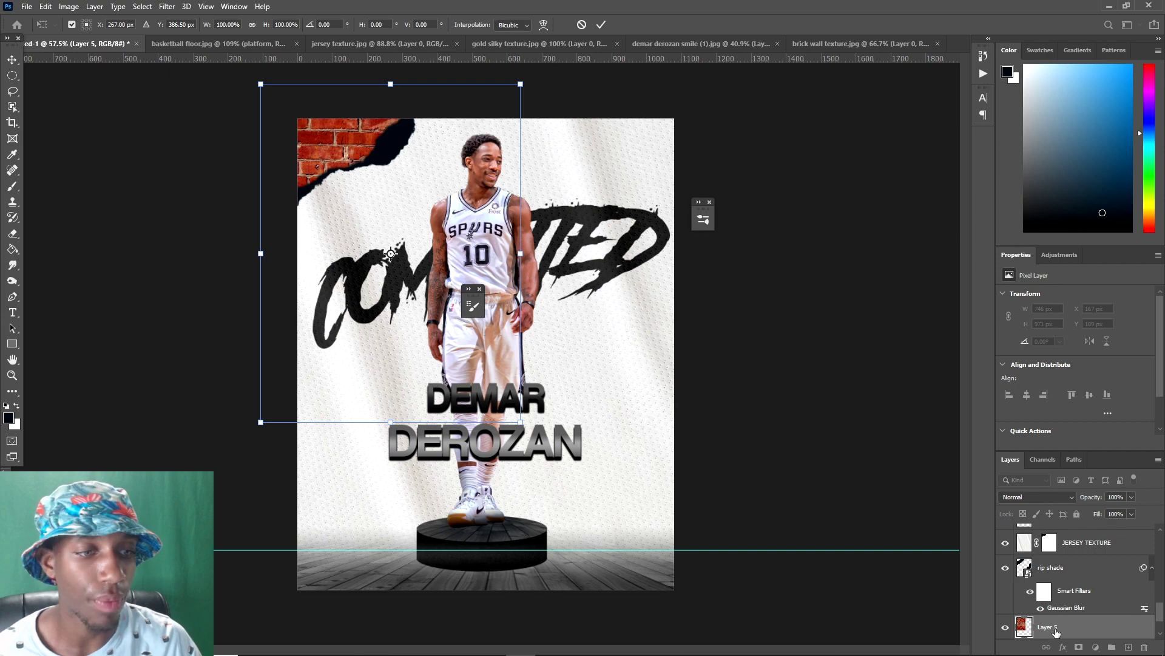
key(Return)
- Clip a Hue/Saturation adjustment to the brick texture and set its saturation to -100
click(1095, 647)
click(1084, 560)
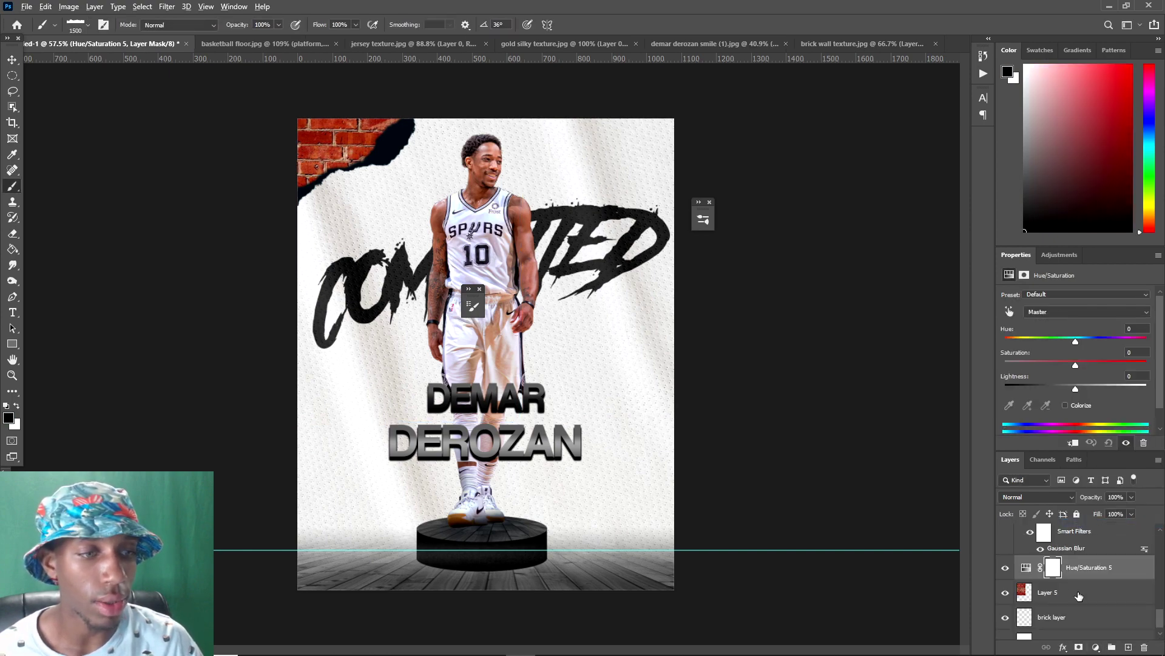
key(ctrl+alt+g)
drag(1076, 365, 1004, 365)
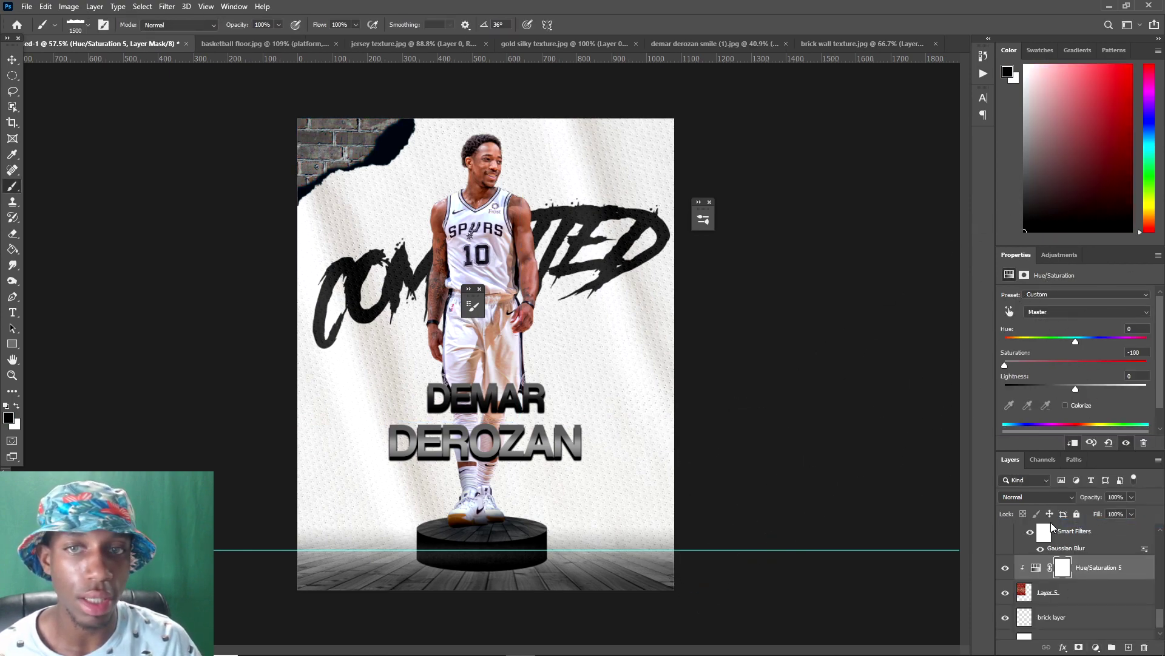
- Add a monochrome Channel Mixer adjustment above the brick texture with Red at +15% and Blue at +77%
click(1072, 592)
click(1095, 647)
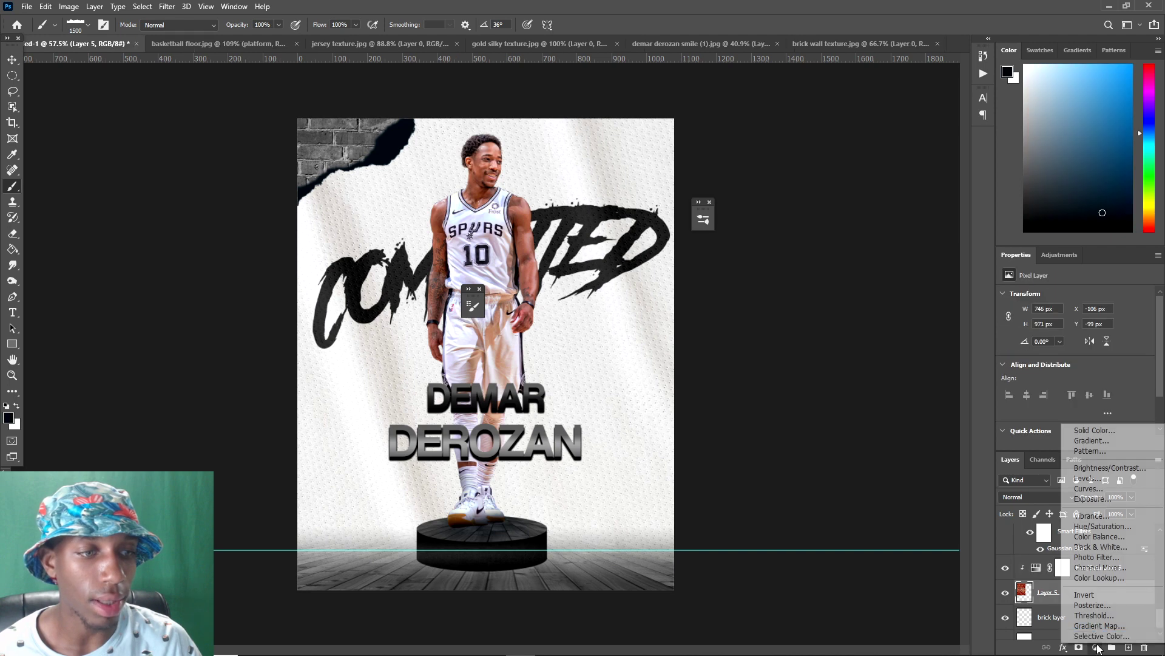
click(1098, 576)
click(1003, 325)
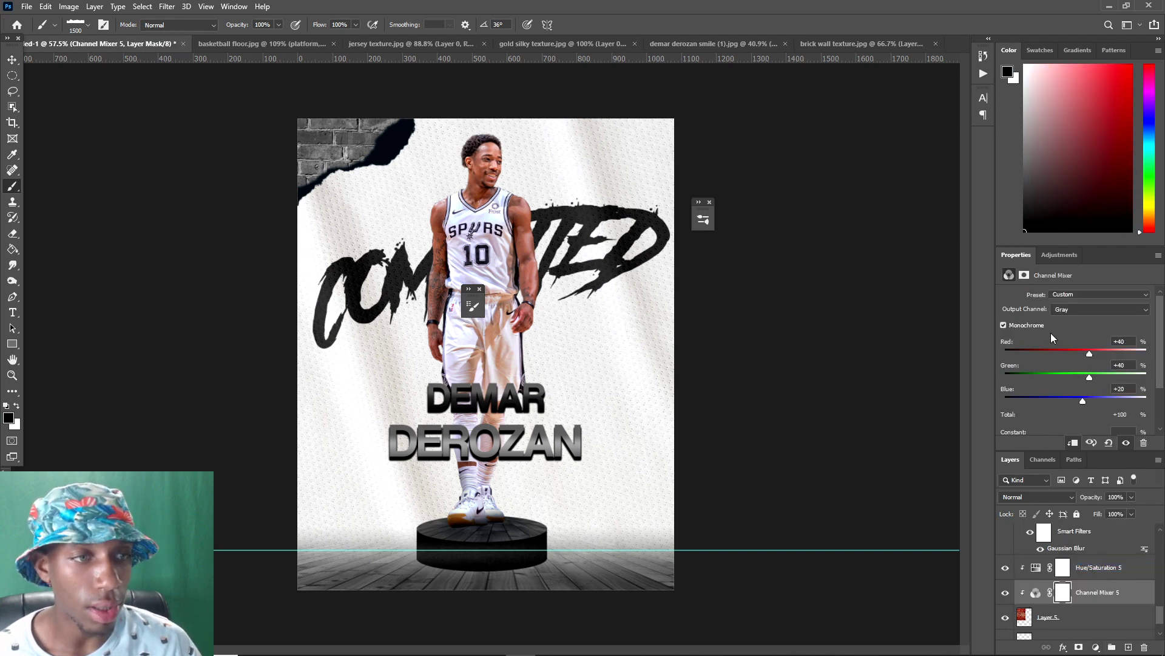
mouse_move(1090, 352)
mouse_down()
mouse_move(1068, 352)
mouse_move(1080, 350)
mouse_up()
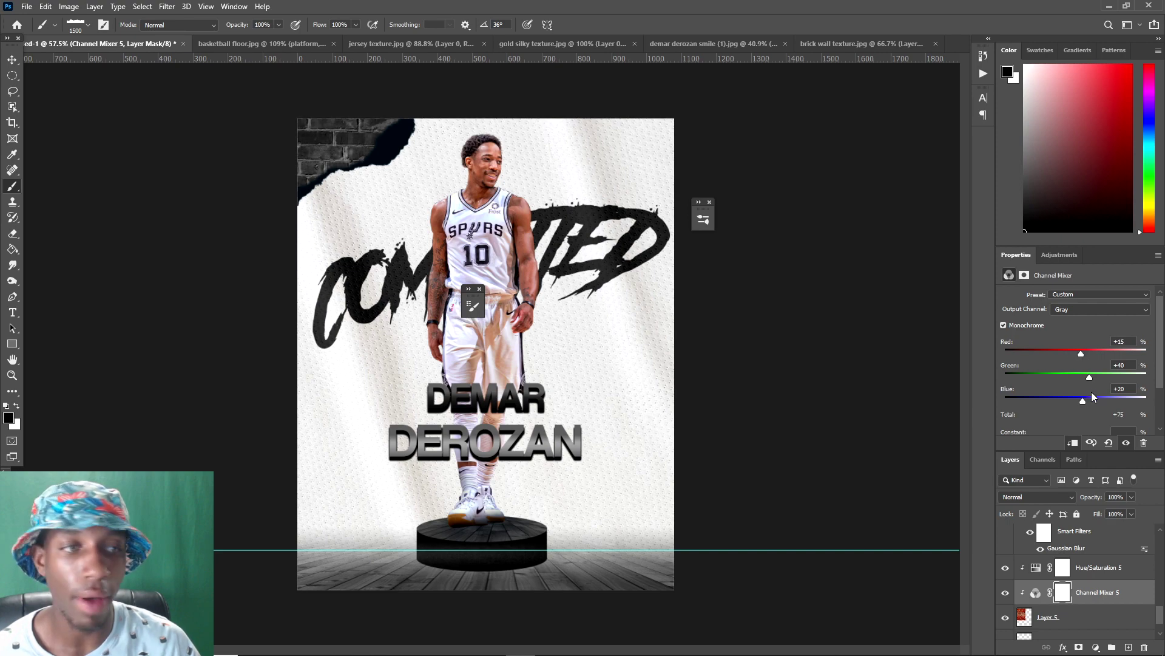
drag(1084, 403, 1102, 396)
- Examine the whole composition with its brick-filled torn corner, and inspect the small orange shape at the player's neckline up close
scroll(302, 194, down, 2)
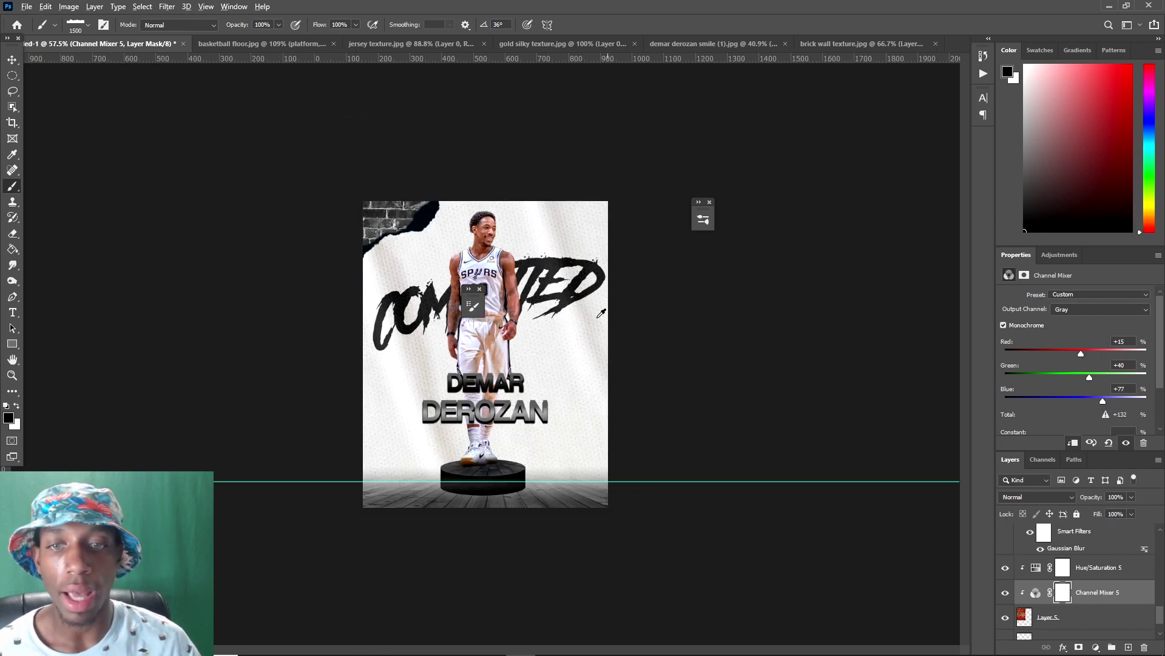
scroll(391, 188, up, 5)
key(v)
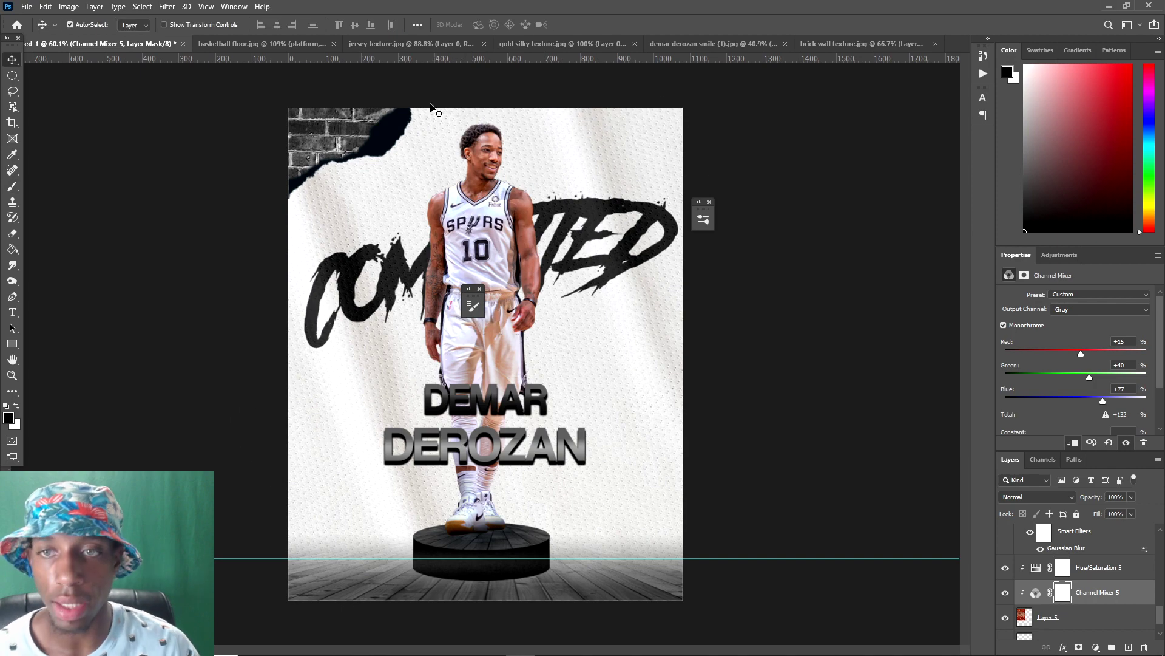
scroll(322, 210, down, 3)
scroll(503, 412, up, 1)
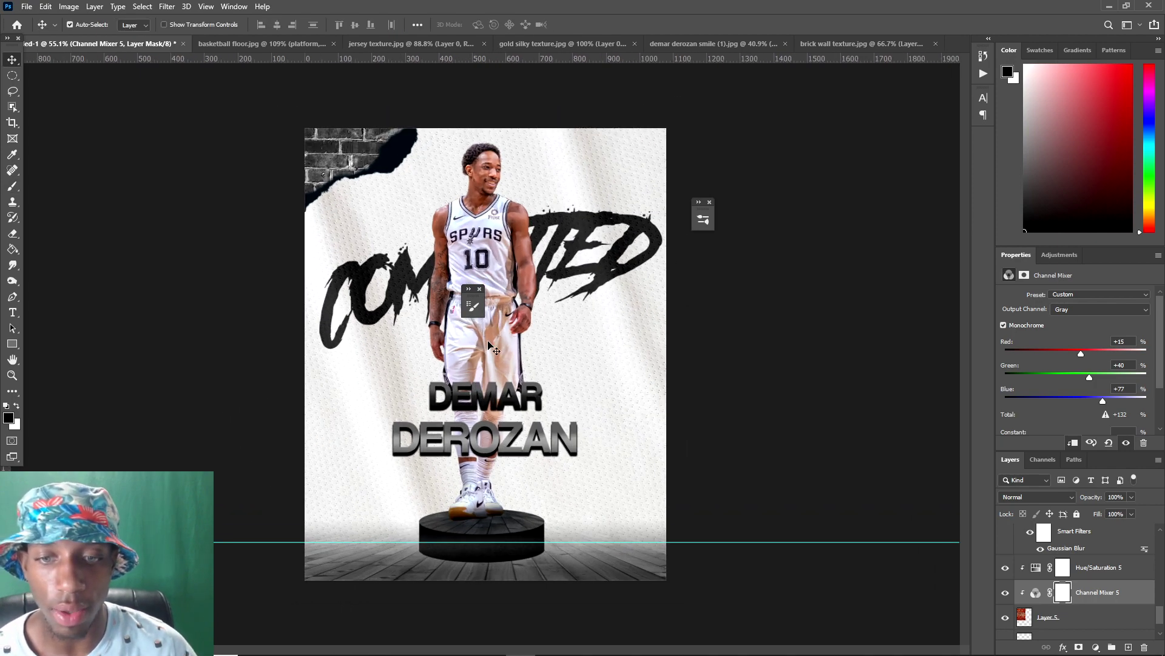
scroll(477, 361, down, 1)
scroll(471, 339, down, 1)
scroll(476, 331, up, 2)
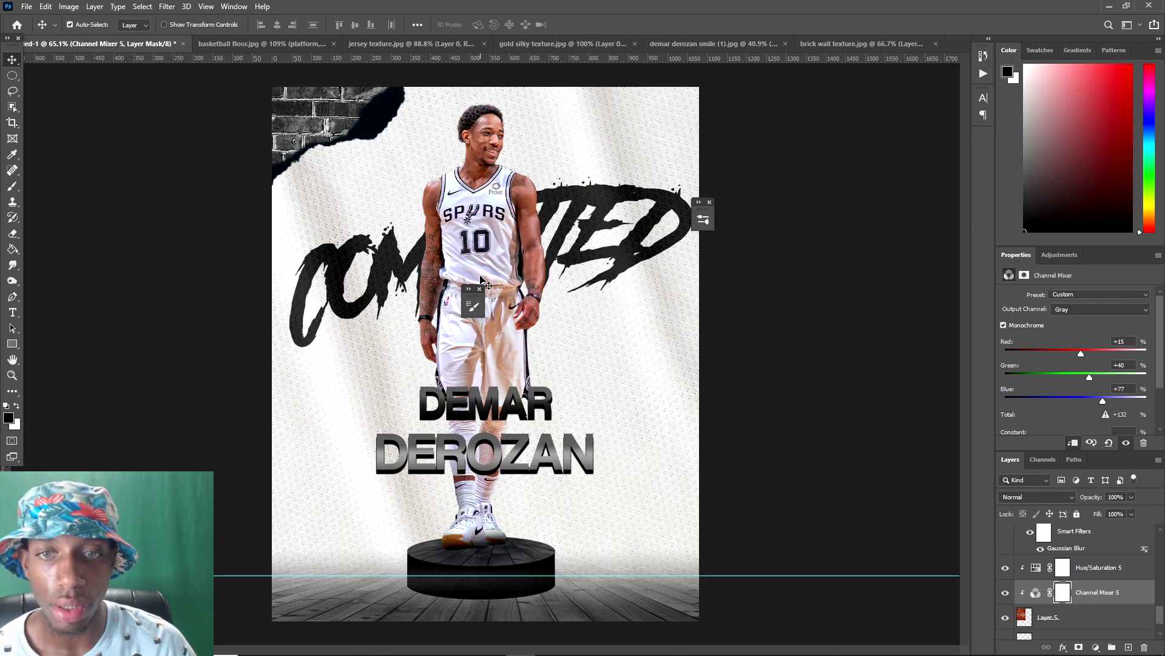
click(481, 289)
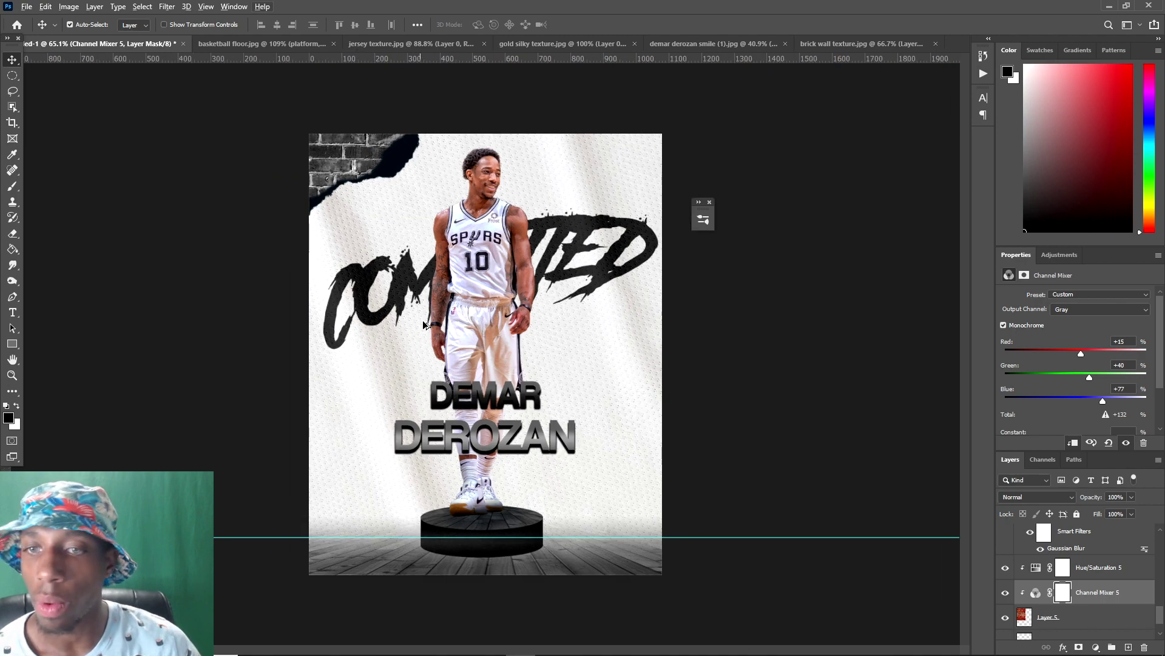
scroll(488, 379, down, 1)
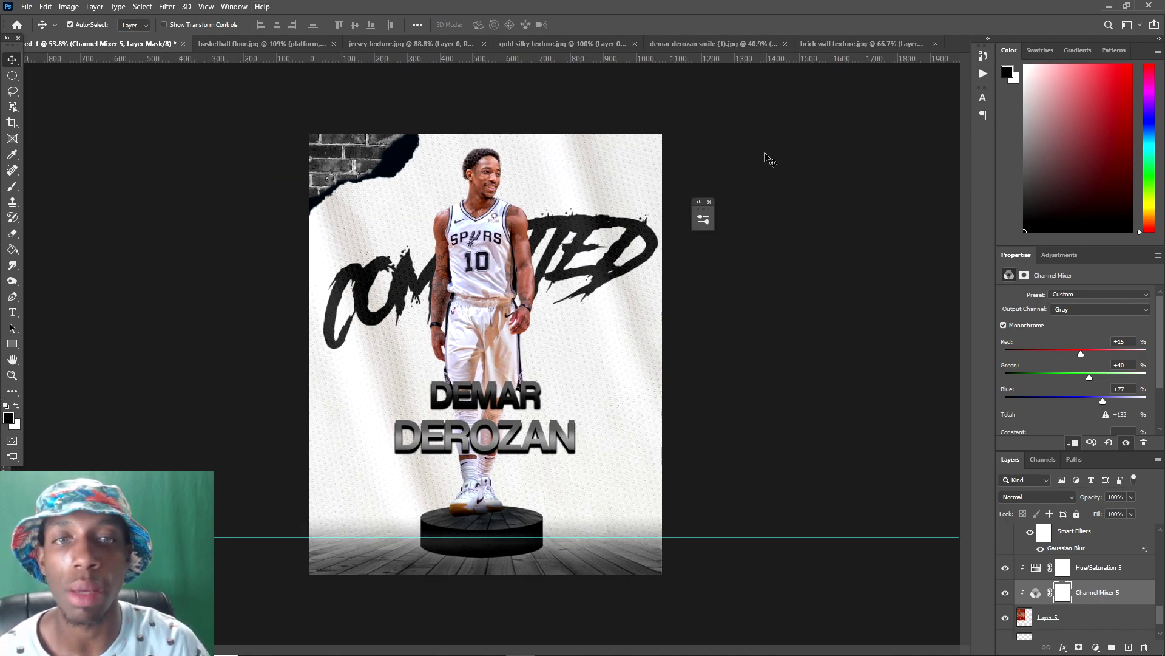
scroll(489, 340, down, 1)
scroll(487, 344, up, 2)
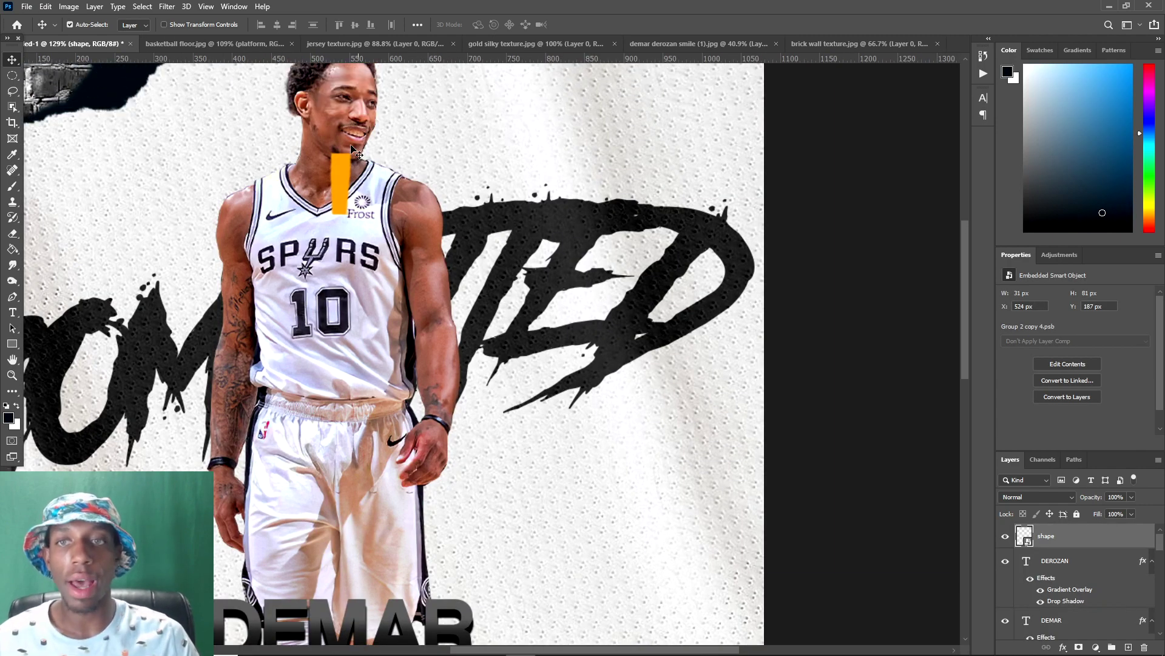
scroll(347, 200, up, 3)
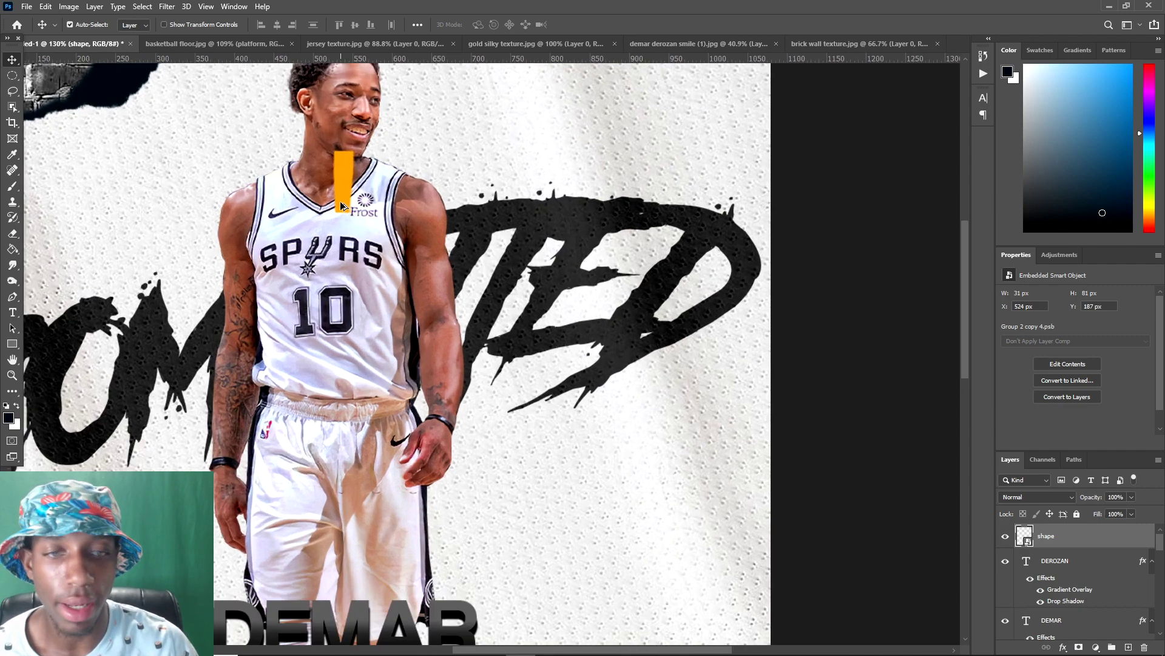
- Duplicate the orange shape layer at the player's neckline, leaving the copy in place
scroll(341, 183, down, 2)
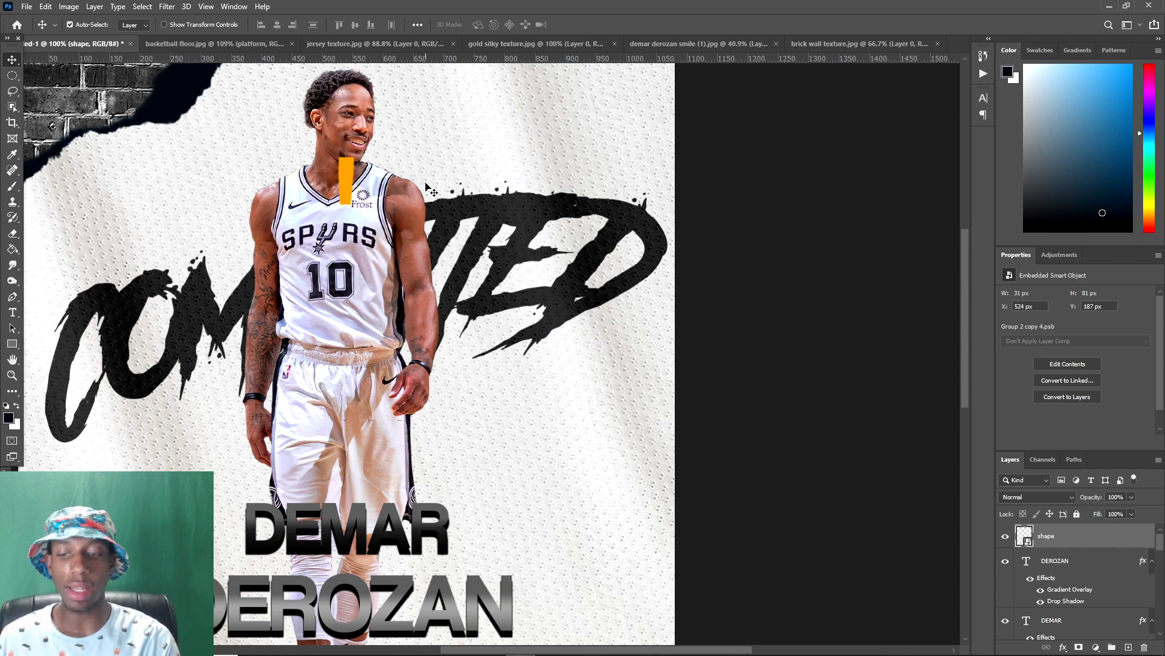
key(ctrl+j)
drag(335, 186, 344, 186)
key(ctrl+t)
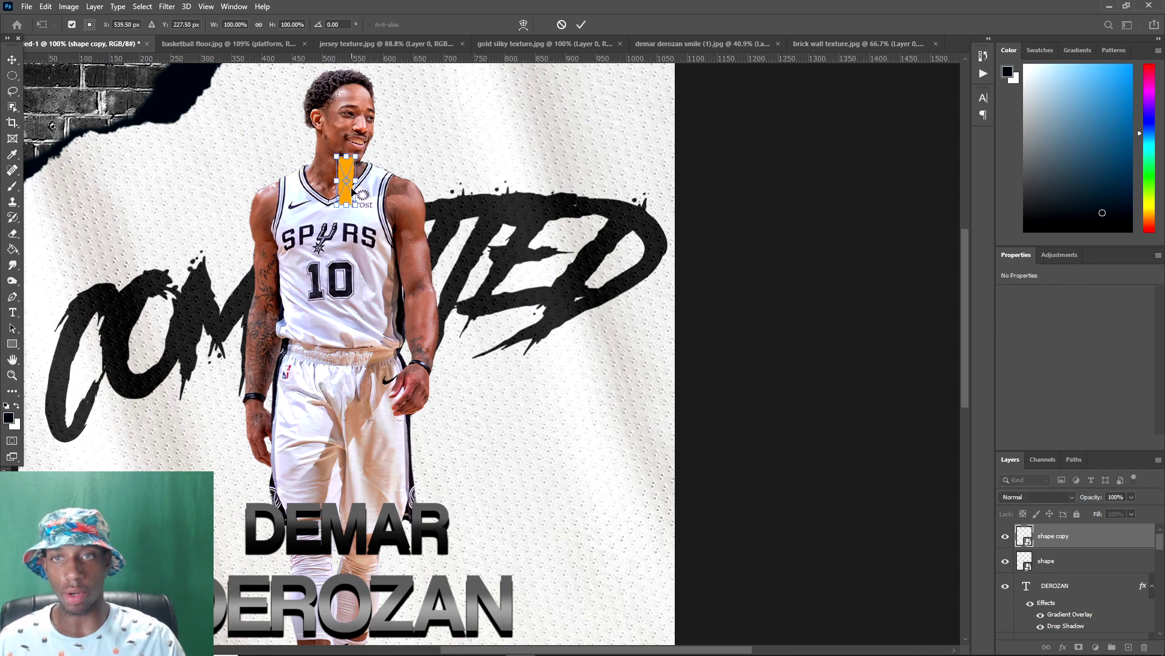
scroll(352, 191, down, 1)
scroll(354, 193, down, 2)
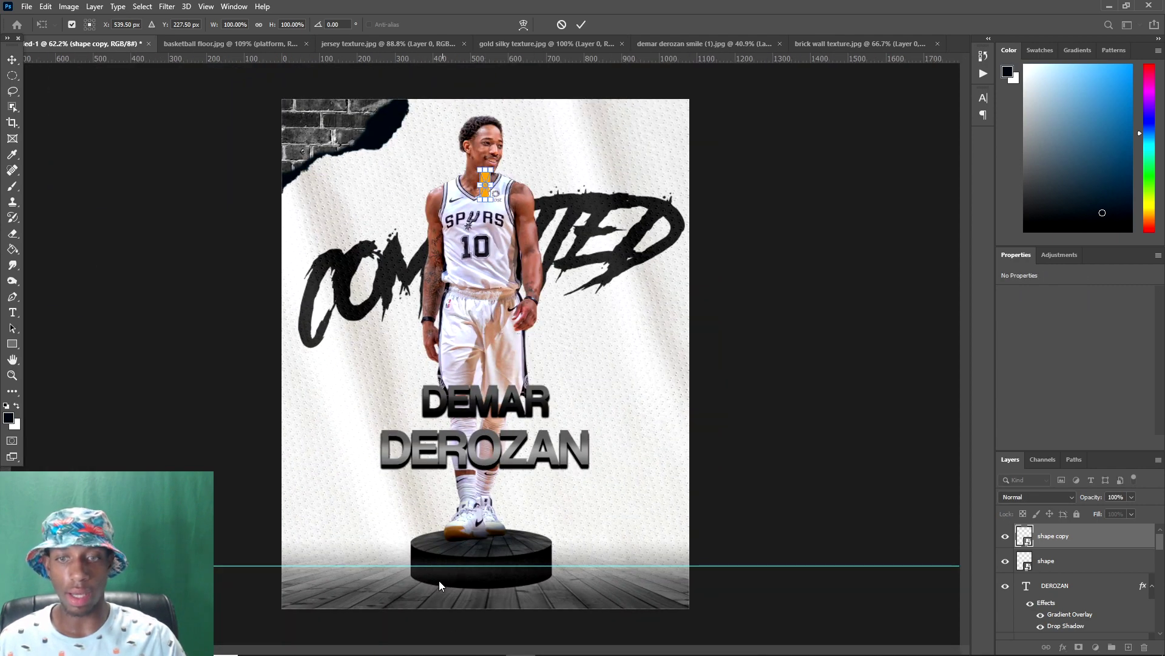
key(Return)
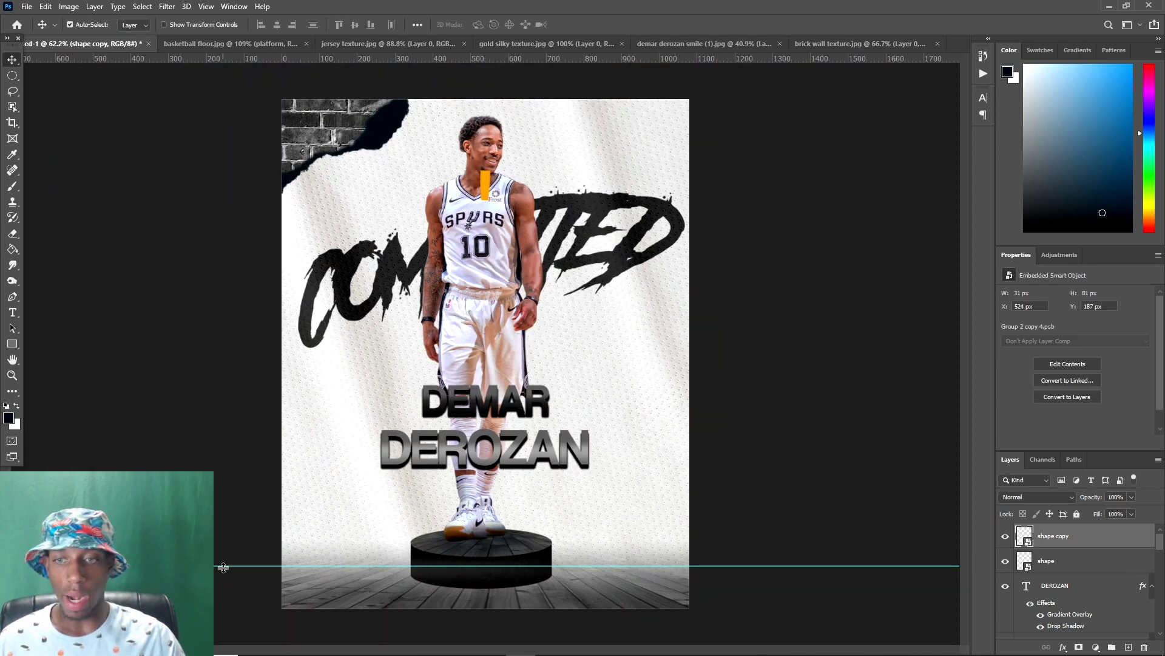
- Move the horizontal guide up from the platform to the player's hand level, just below the waistband
drag(228, 561, 247, 323)
scroll(476, 214, up, 3)
drag(503, 168, 523, 169)
key(ctrl+z)
key(ctrl+z)
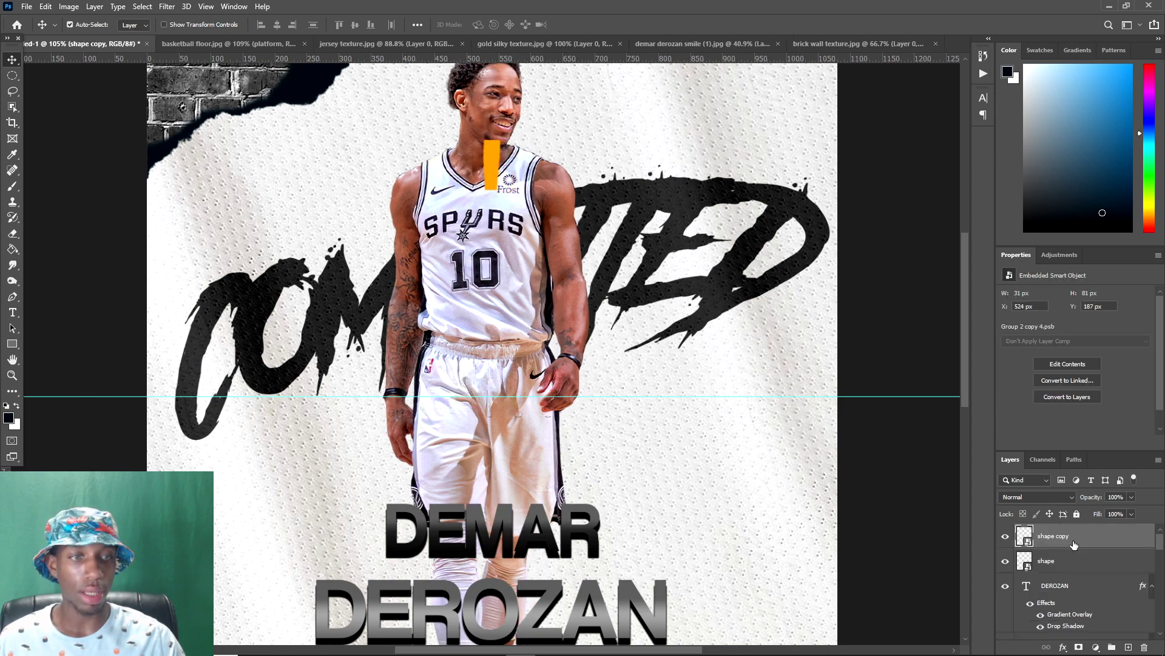
key(ctrl+t)
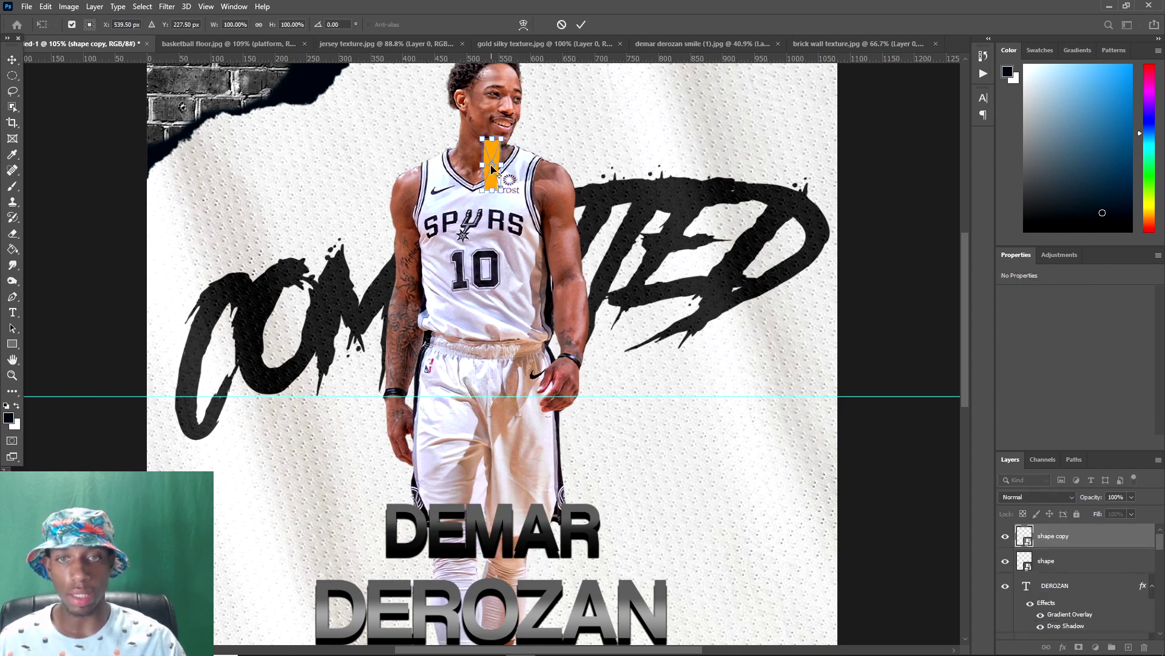
drag(493, 169, 484, 399)
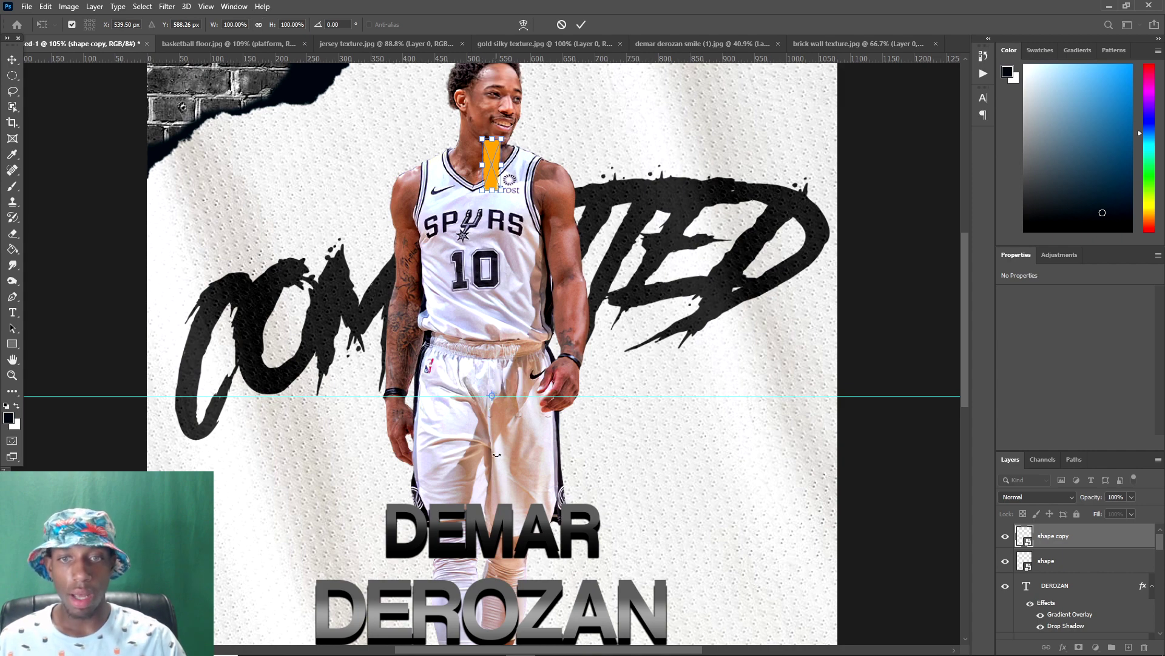
key(Escape)
- Rotate the duplicated orange shape 13.5° clockwise around a pivot placed straight below it on the horizontal guide
key(ctrl+t)
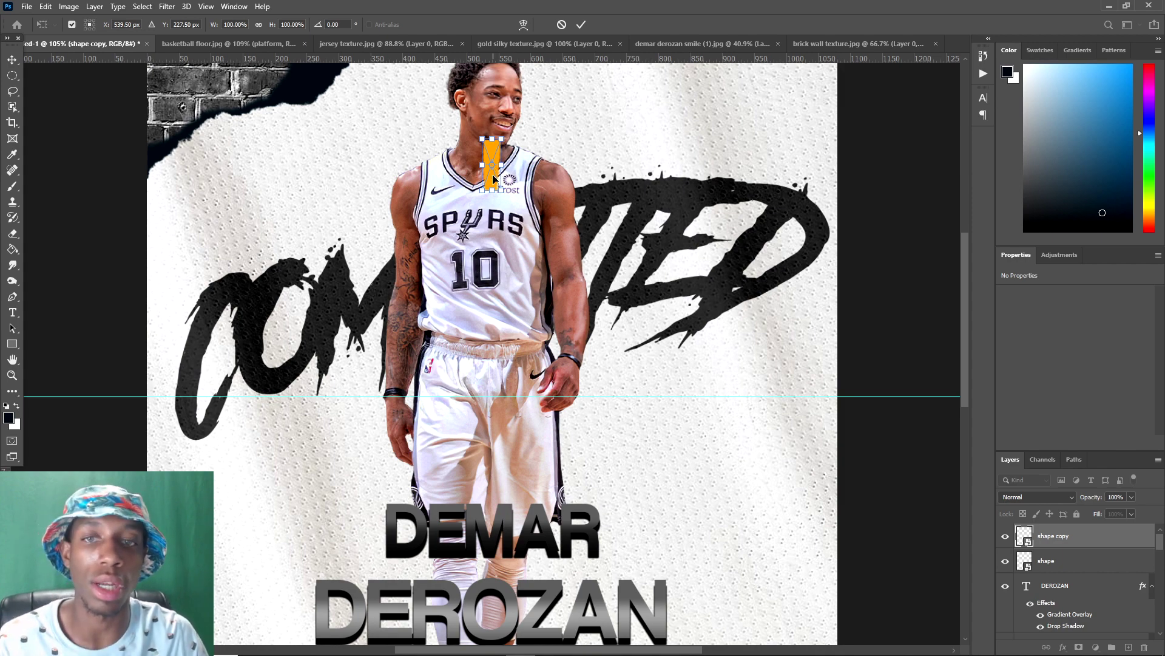
drag(506, 130, 492, 396)
key(ctrl+z)
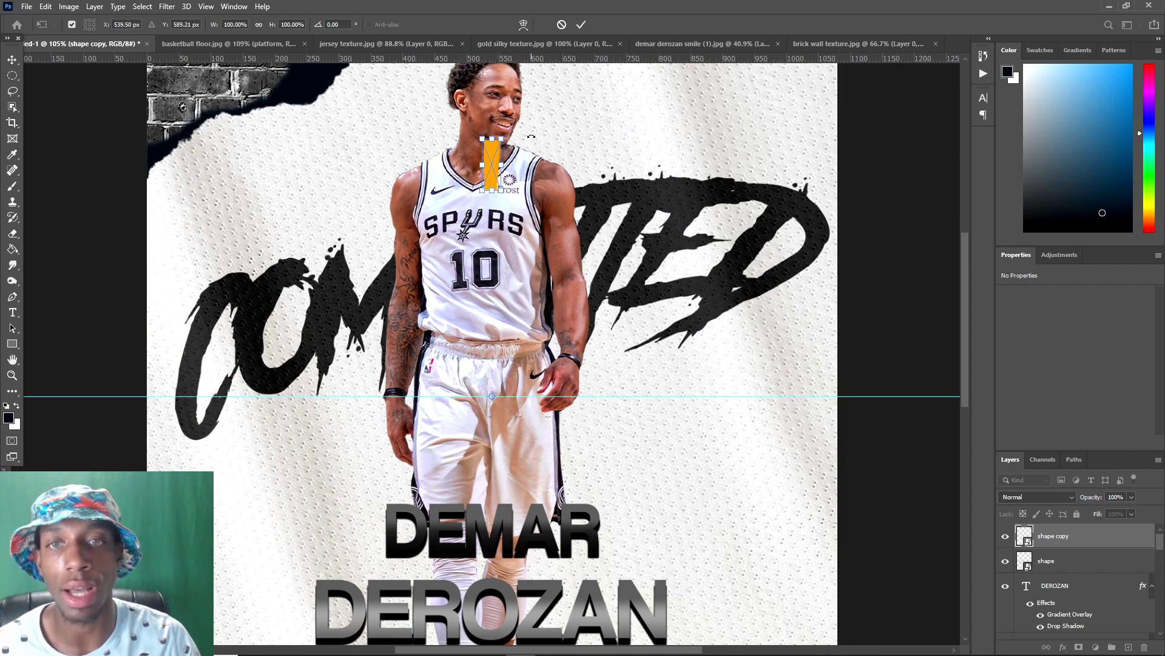
drag(531, 136, 590, 148)
click(1075, 534)
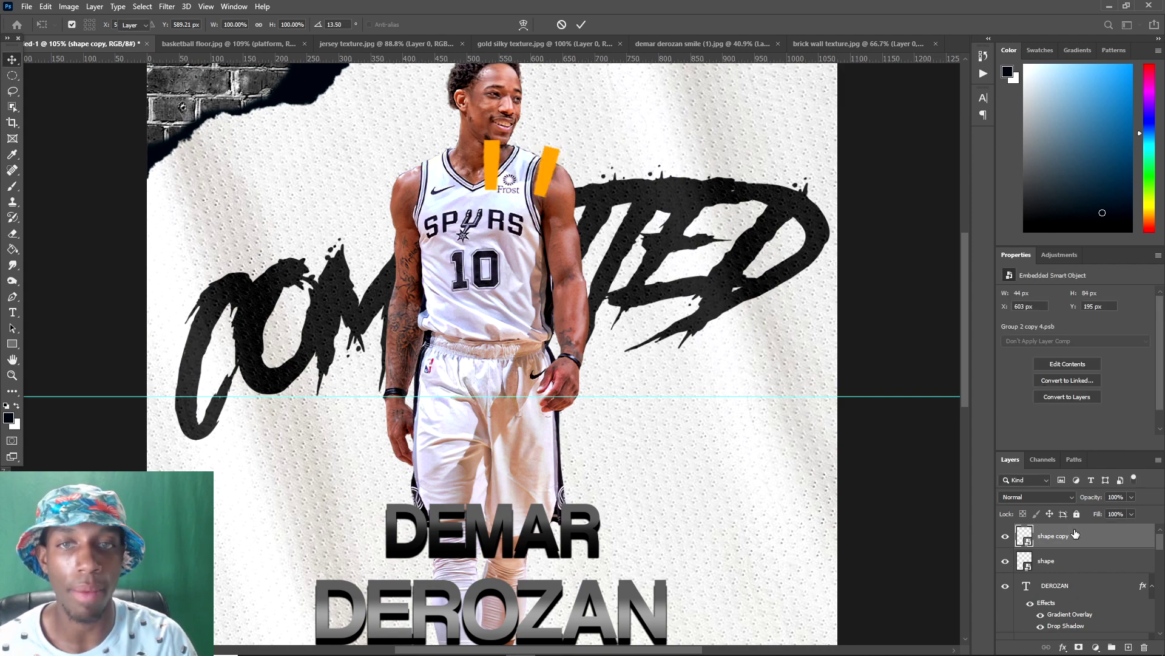
- Duplicate the tilted orange shape and rotate the copy to 29.05° around the same pivot on the horizontal guide
key(ctrl+j)
key(ctrl+t)
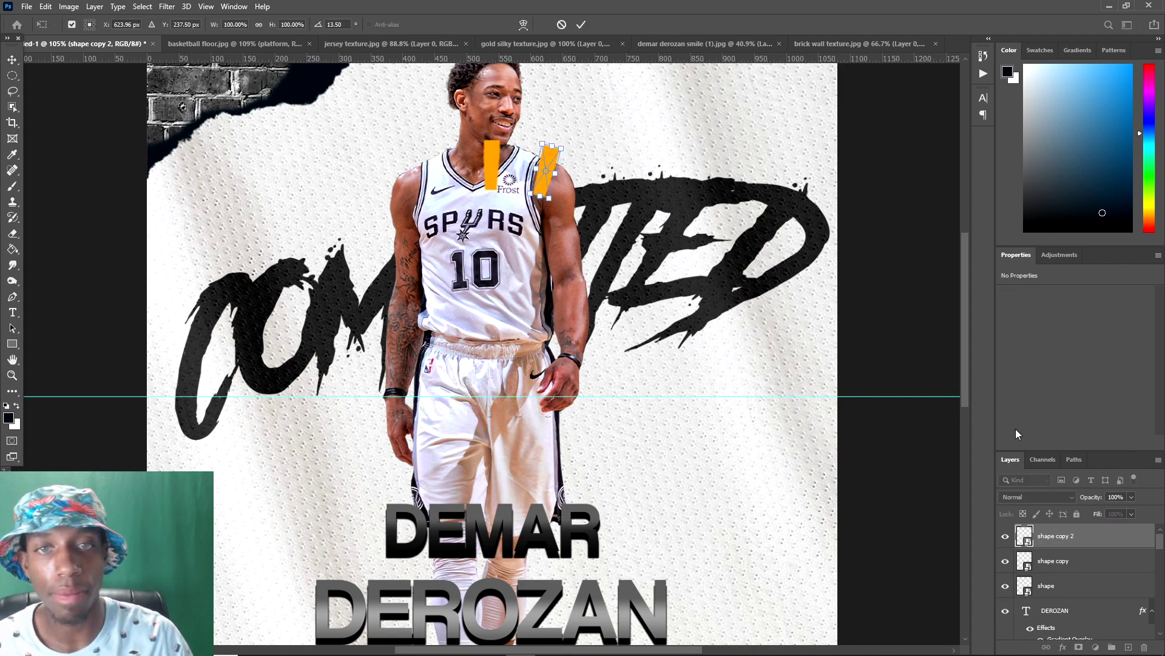
drag(546, 172, 489, 399)
drag(490, 397, 491, 399)
drag(590, 137, 643, 207)
key(Return)
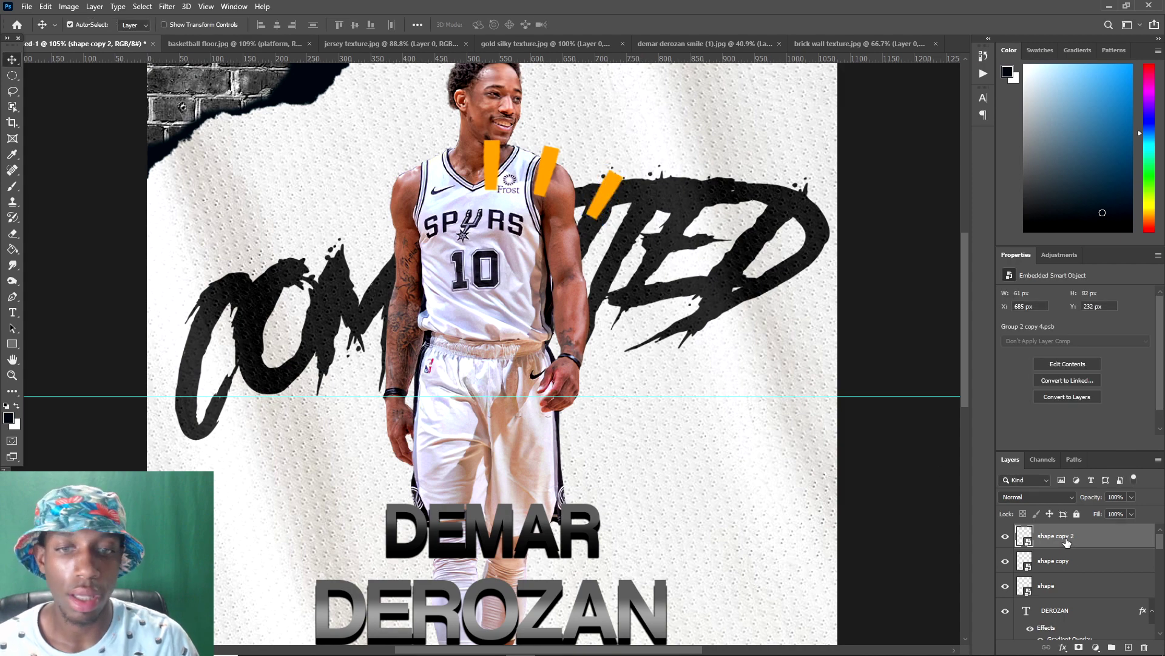
- Add a vertical guide and position it at the canvas's horizontal centre, through the first orange shape
click(205, 6)
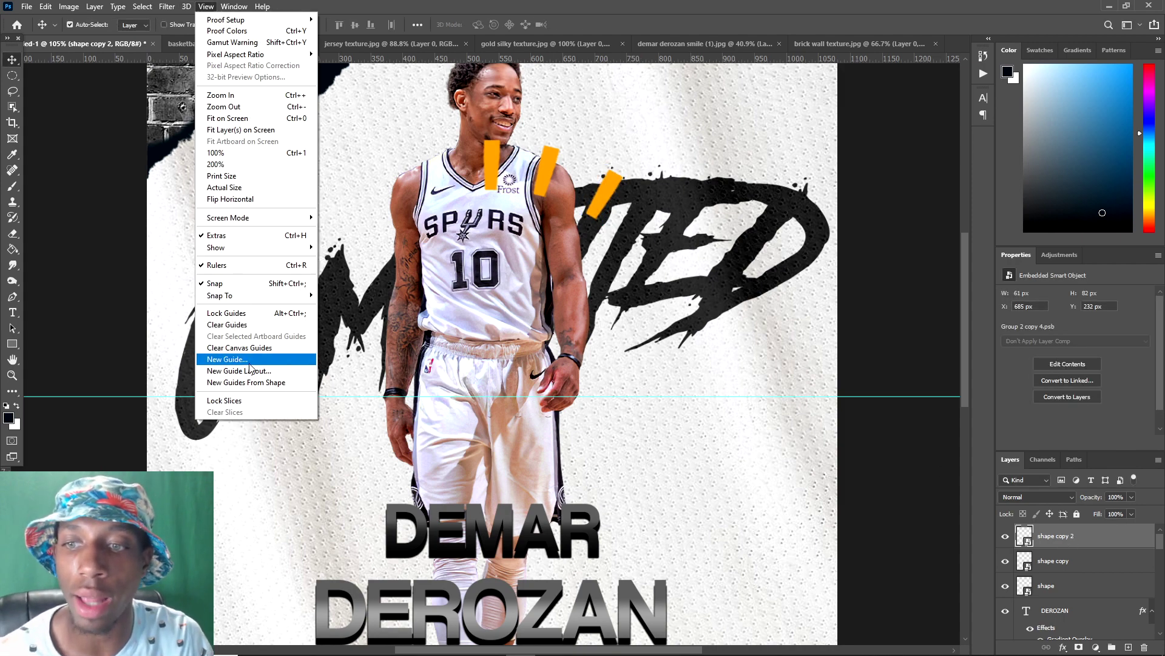
click(227, 359)
click(621, 202)
scroll(506, 194, down, 2)
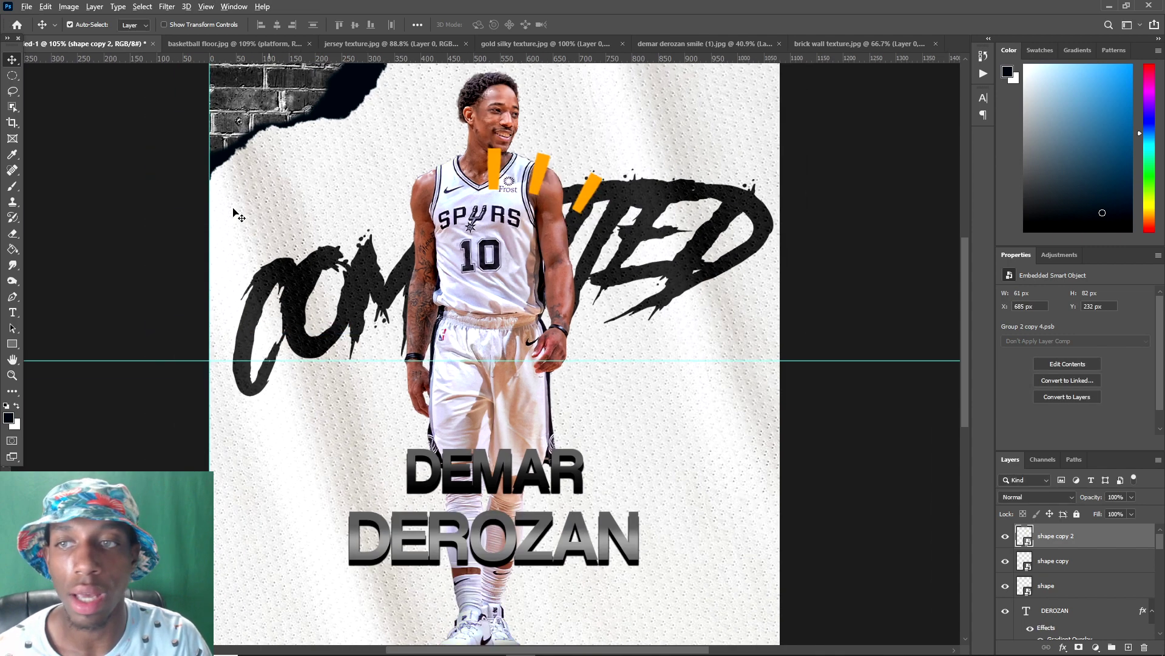
drag(208, 163, 499, 148)
scroll(549, 243, up, 2)
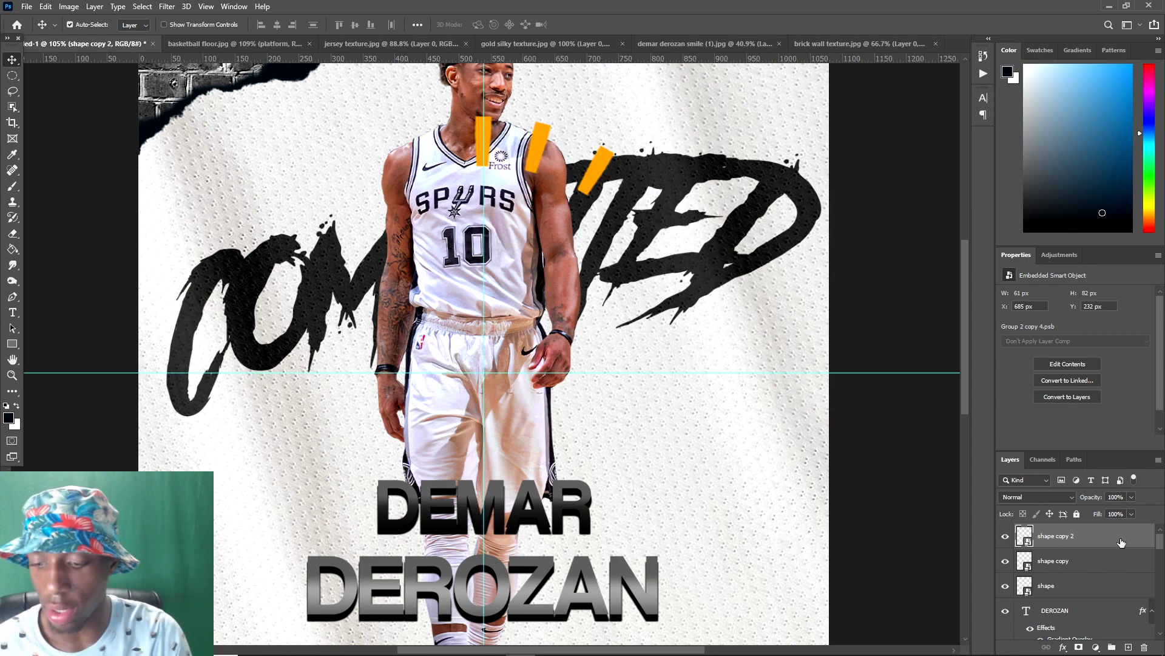
- Duplicate the outermost orange shape and rotate the copy to 49.6° around the intersection of the two guides
key(ctrl+t)
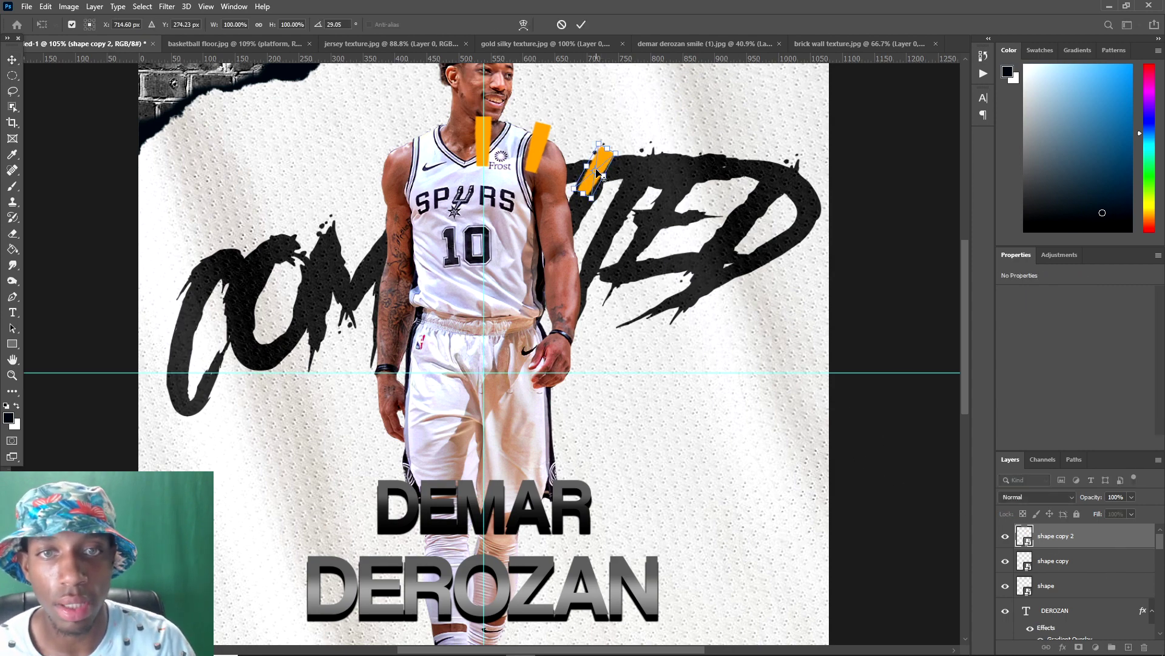
key(Return)
click(1110, 559)
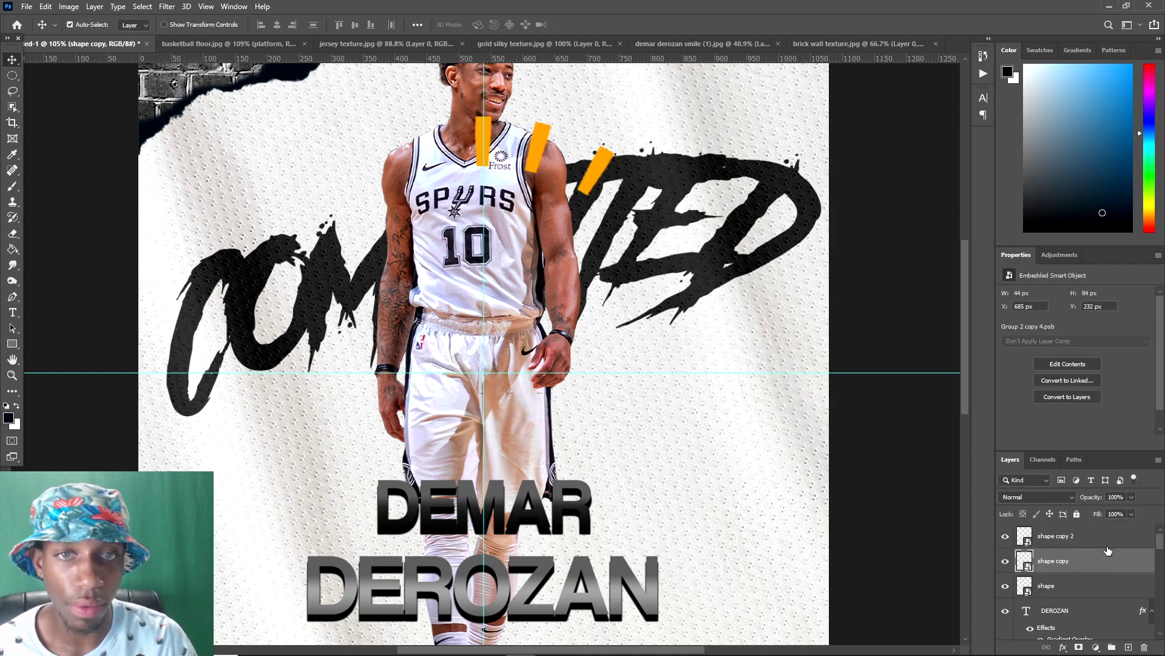
key(ctrl+j)
key(ctrl+t)
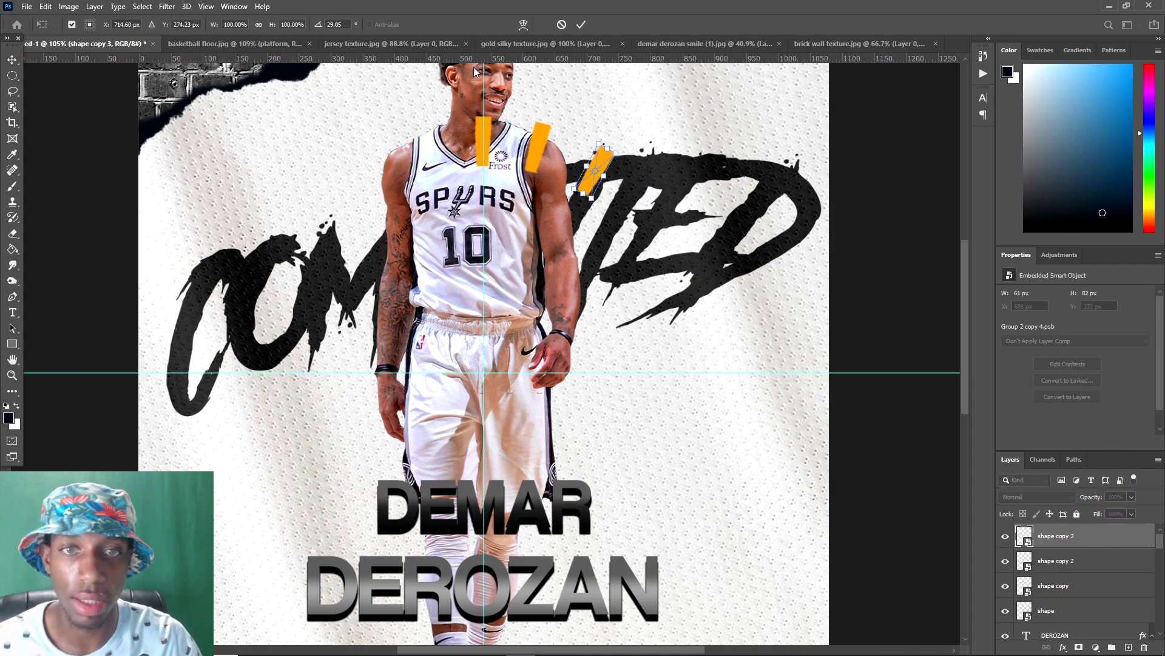
drag(597, 176, 483, 376)
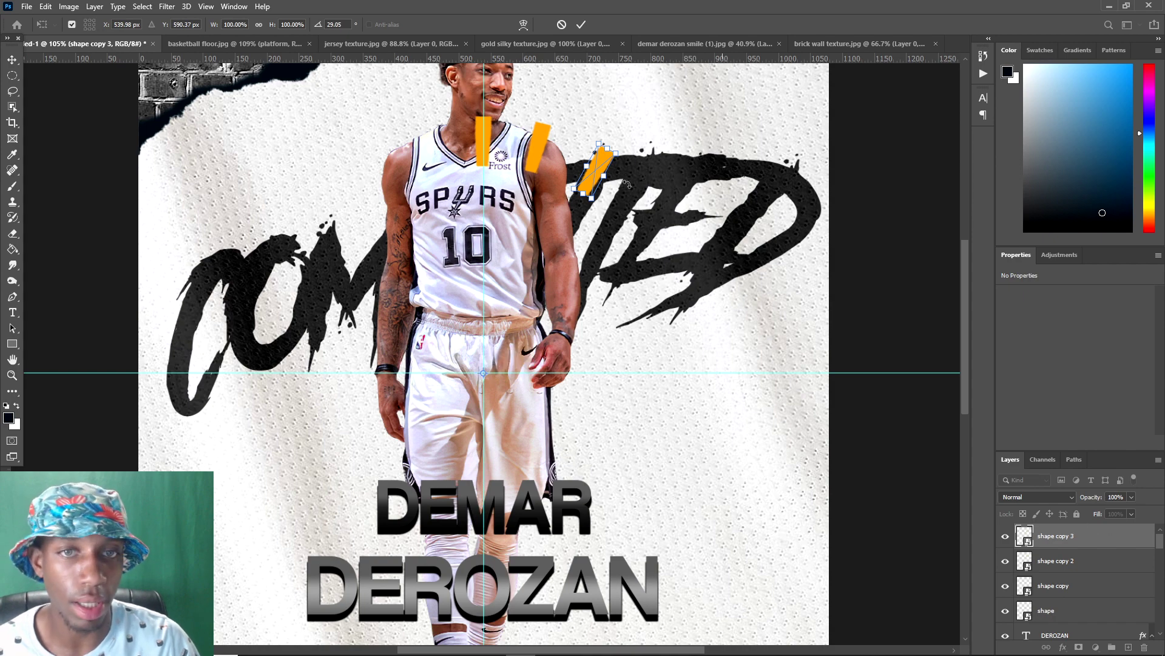
drag(646, 155, 714, 225)
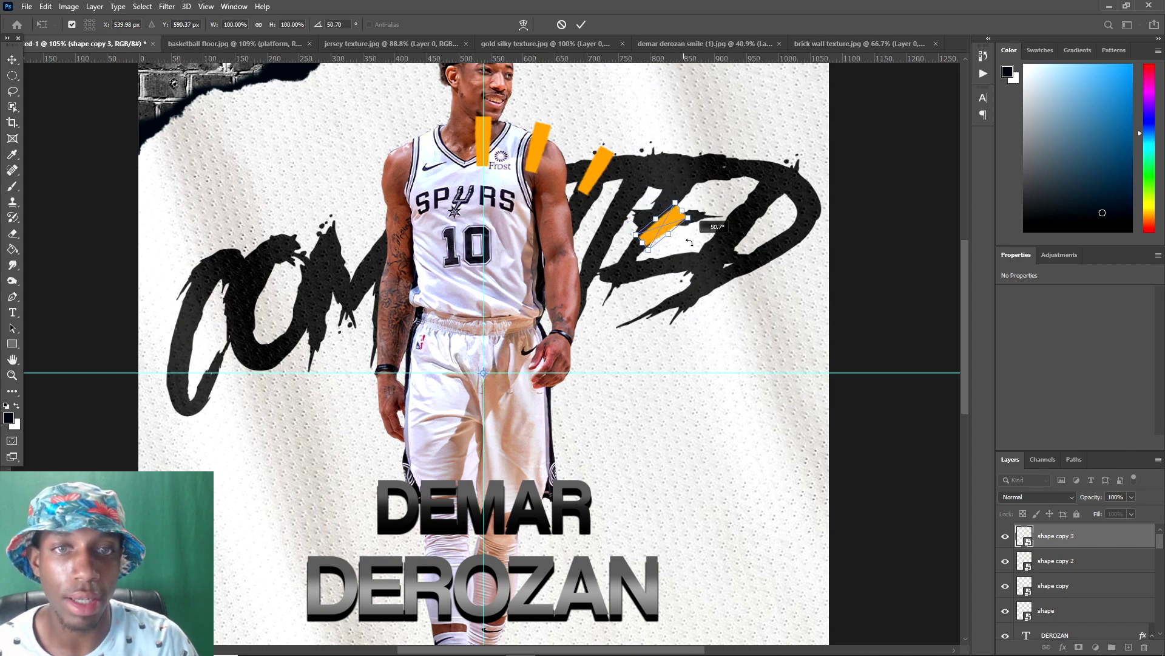
key(Return)
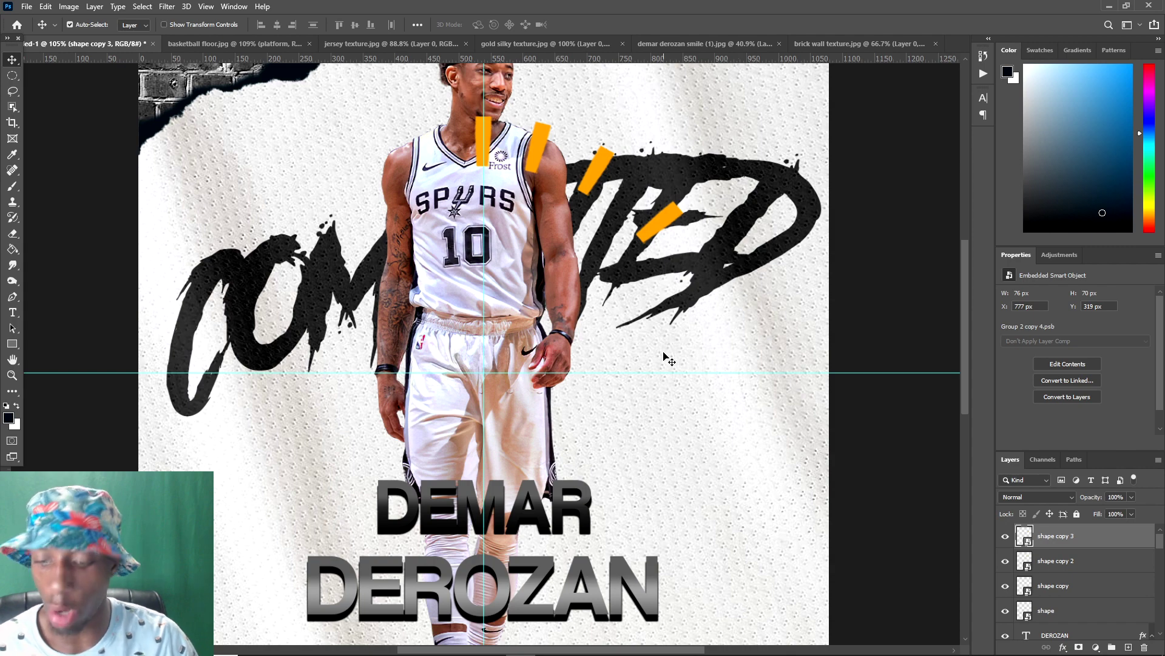
- Duplicate the 49.6° orange shape and rotate the copy to 68.46° around the guide intersection
key(ctrl+j)
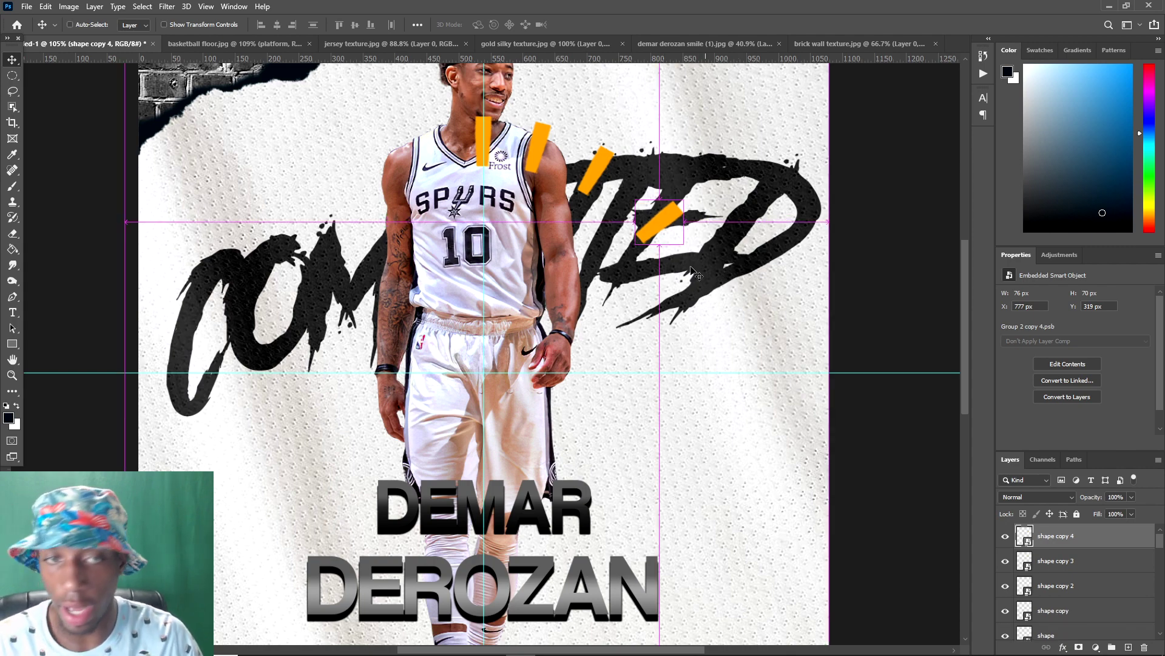
key(t)
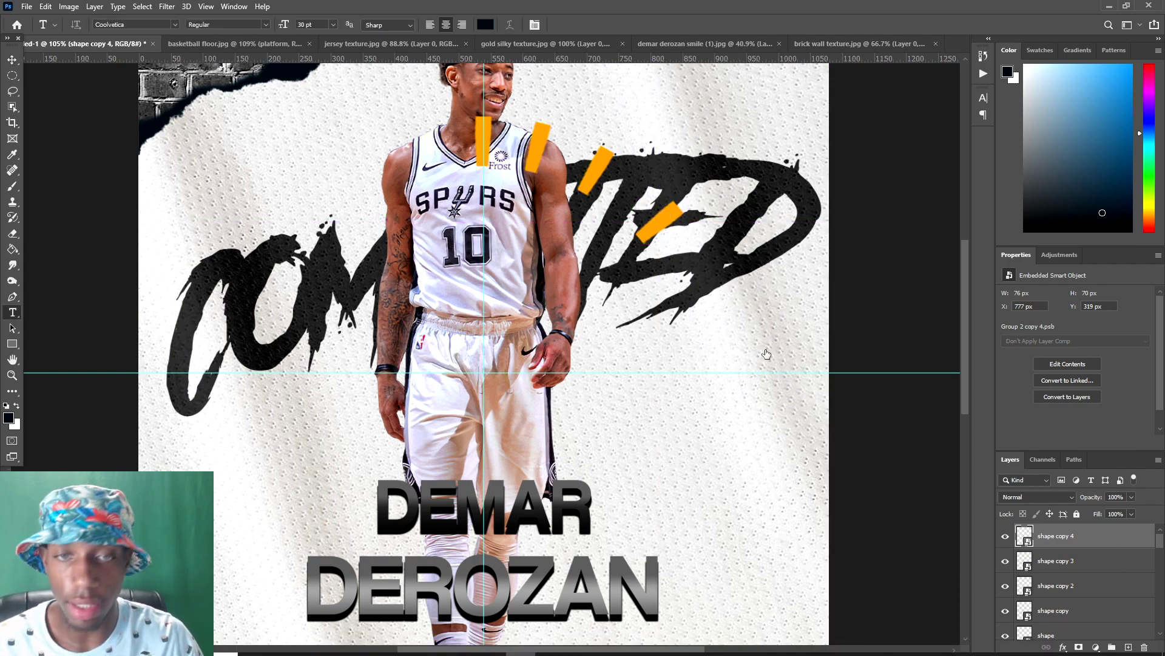
key(ctrl+t)
drag(660, 223, 483, 374)
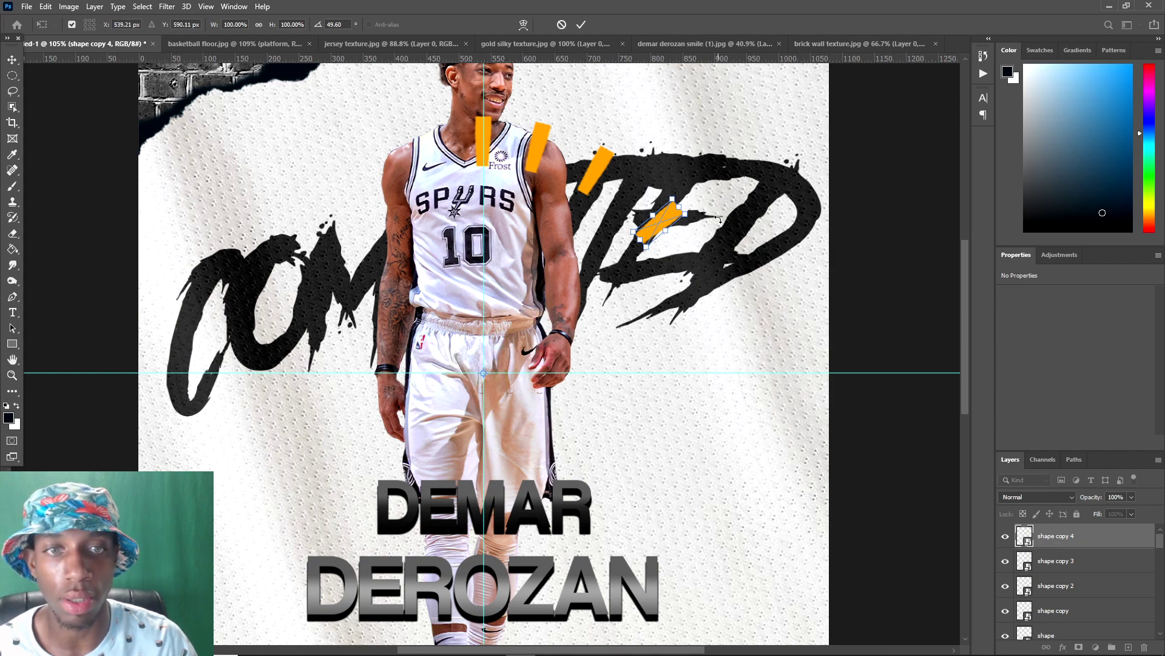
drag(718, 220, 774, 277)
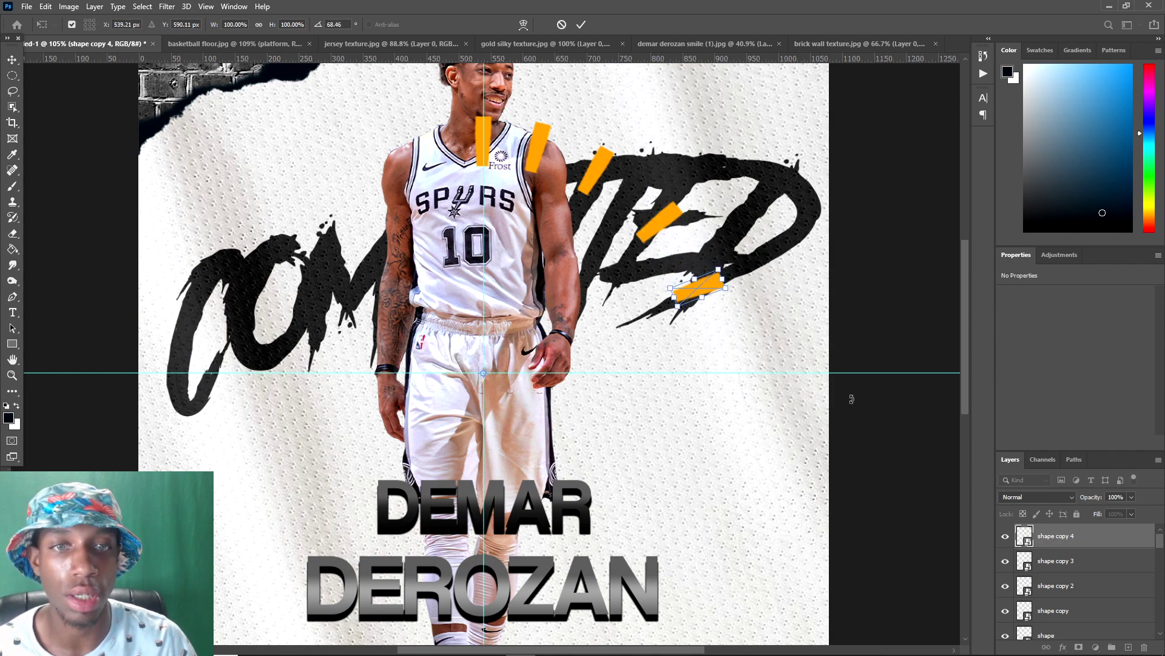
key(Return)
- Duplicate the 68.46° orange shape and rotate the copy around the guide intersection until it lies just above the horizontal guide
key(t)
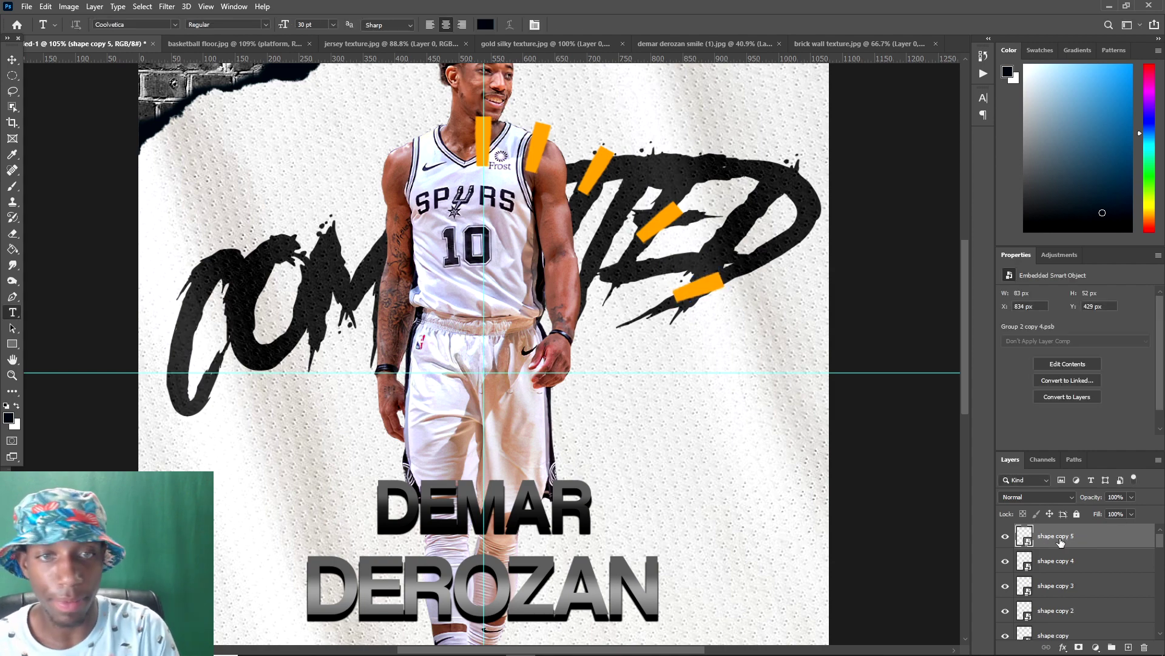
key(ctrl+t)
drag(699, 294, 484, 375)
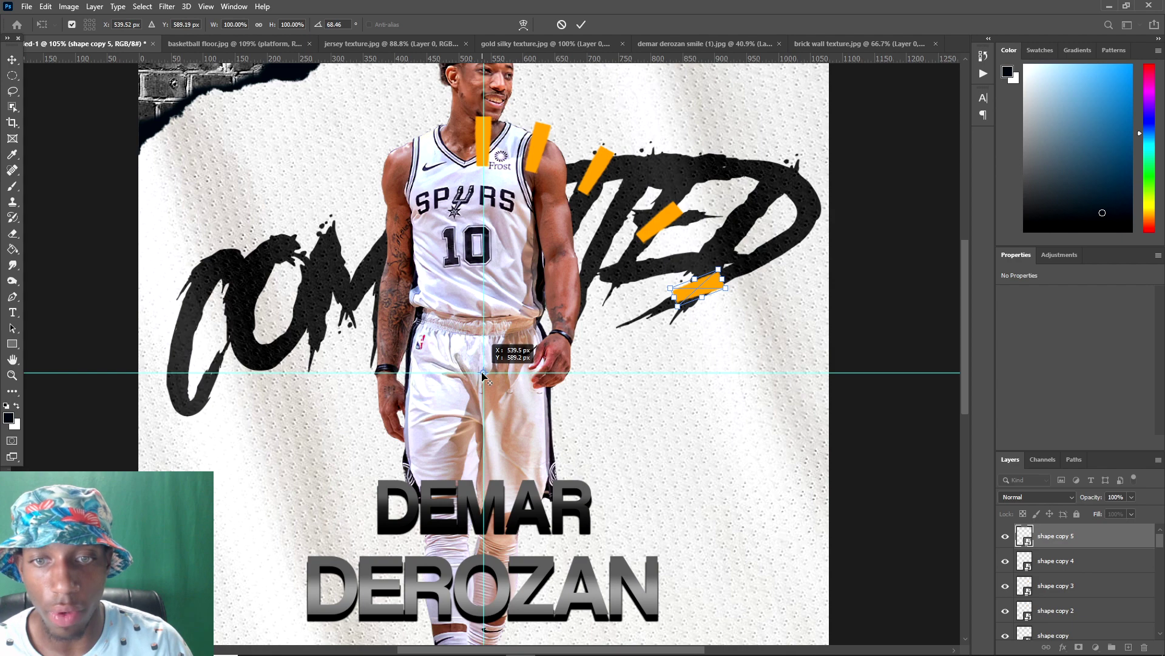
drag(770, 320, 783, 369)
click(1075, 538)
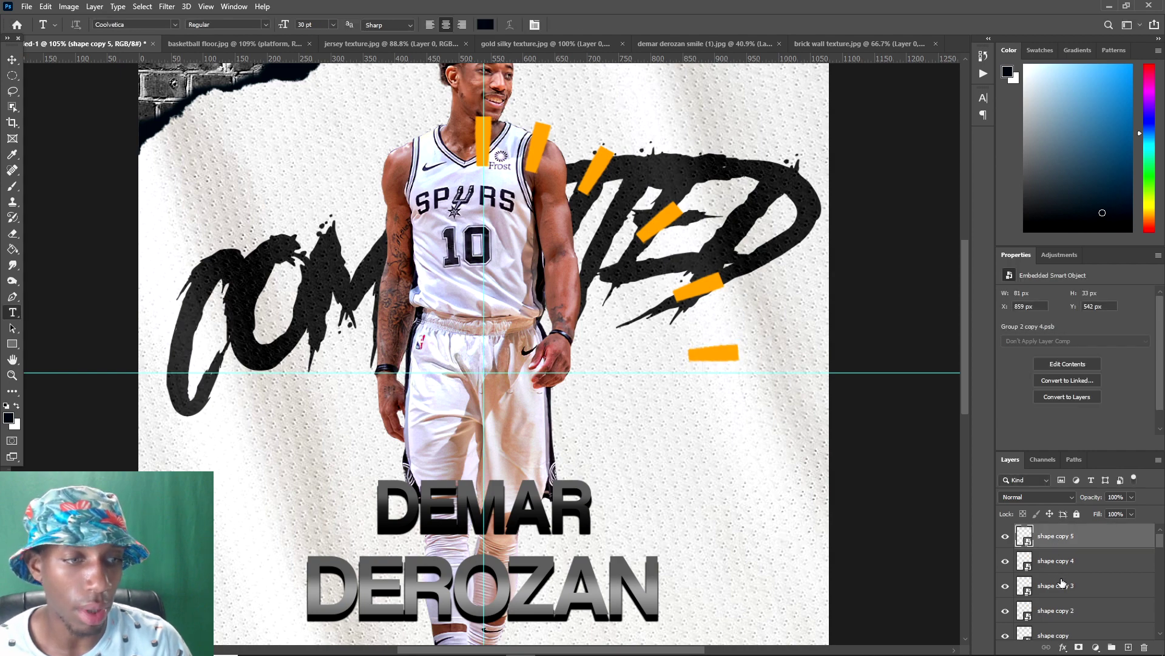
- Merge all six orange shape layers, from the original shape to the last copy, into one layer
scroll(1062, 579, down, 1)
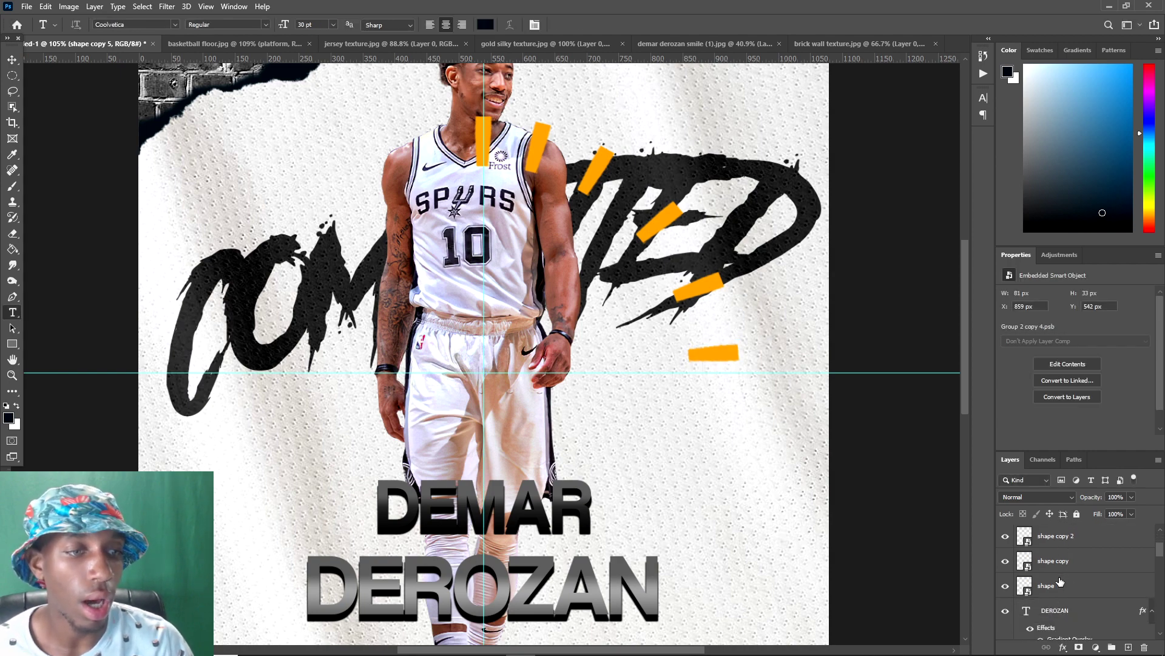
shift+click(1055, 588)
key(ctrl+e)
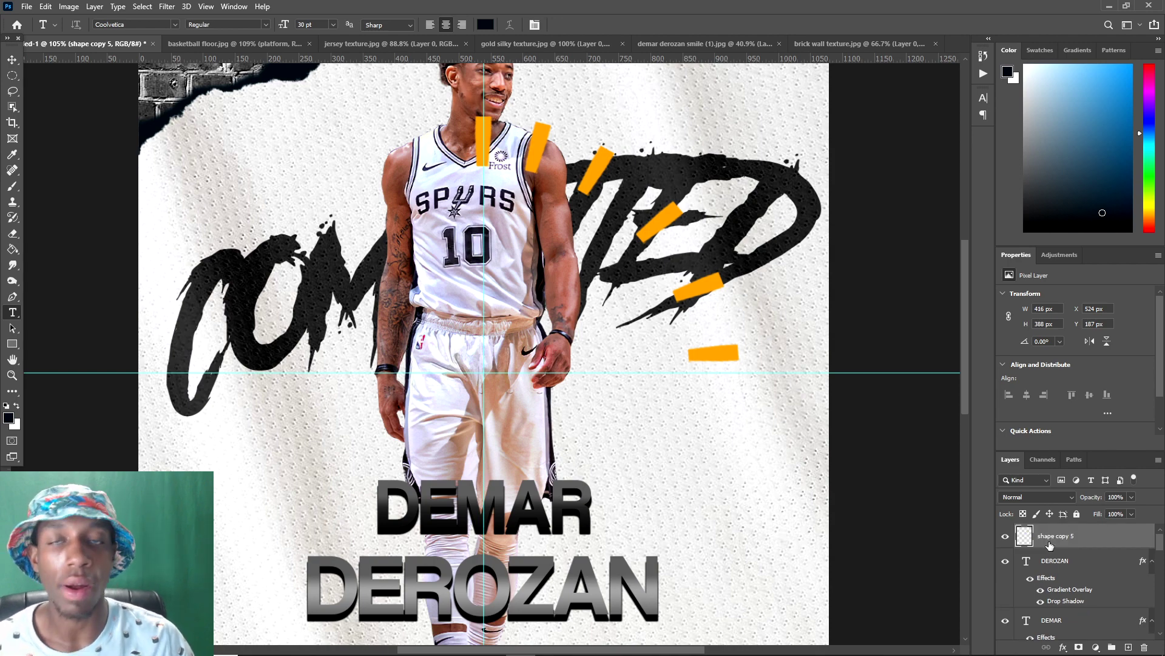
key(ctrl+t)
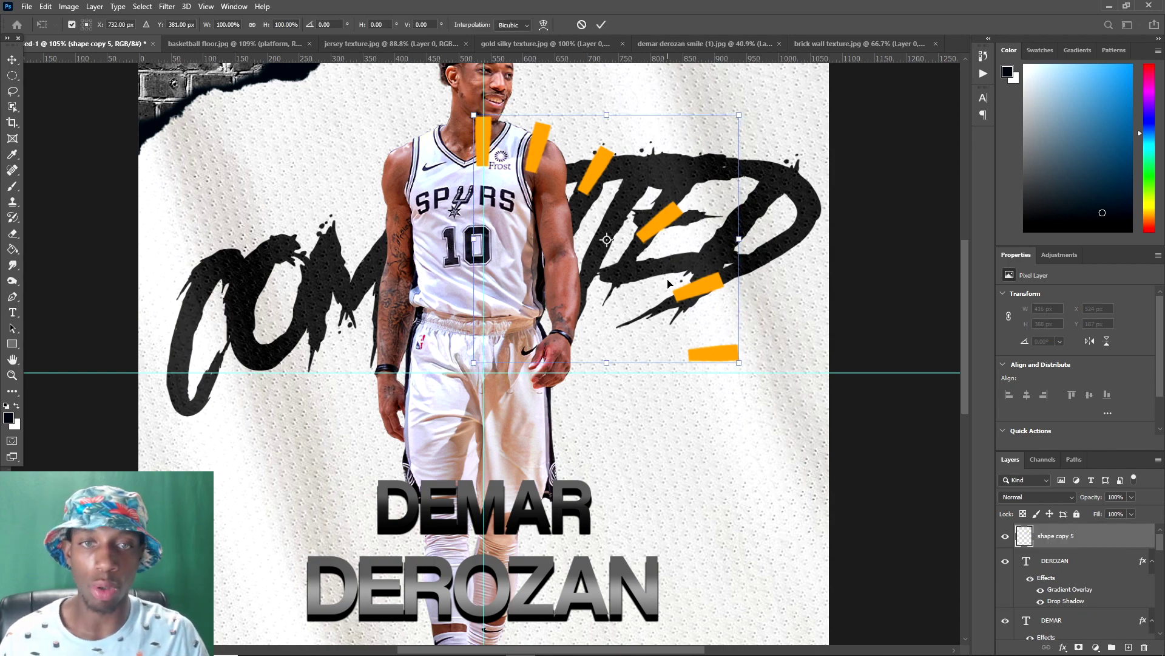
drag(673, 282, 239, 281)
key(ctrl+z)
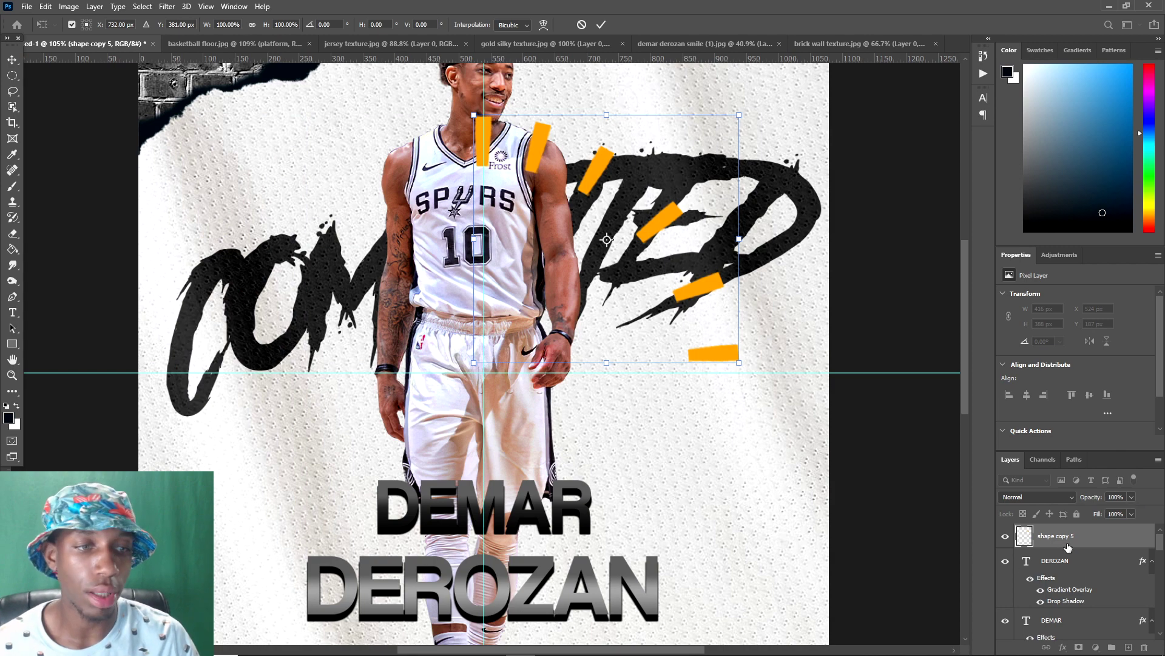
key(Return)
key(t)
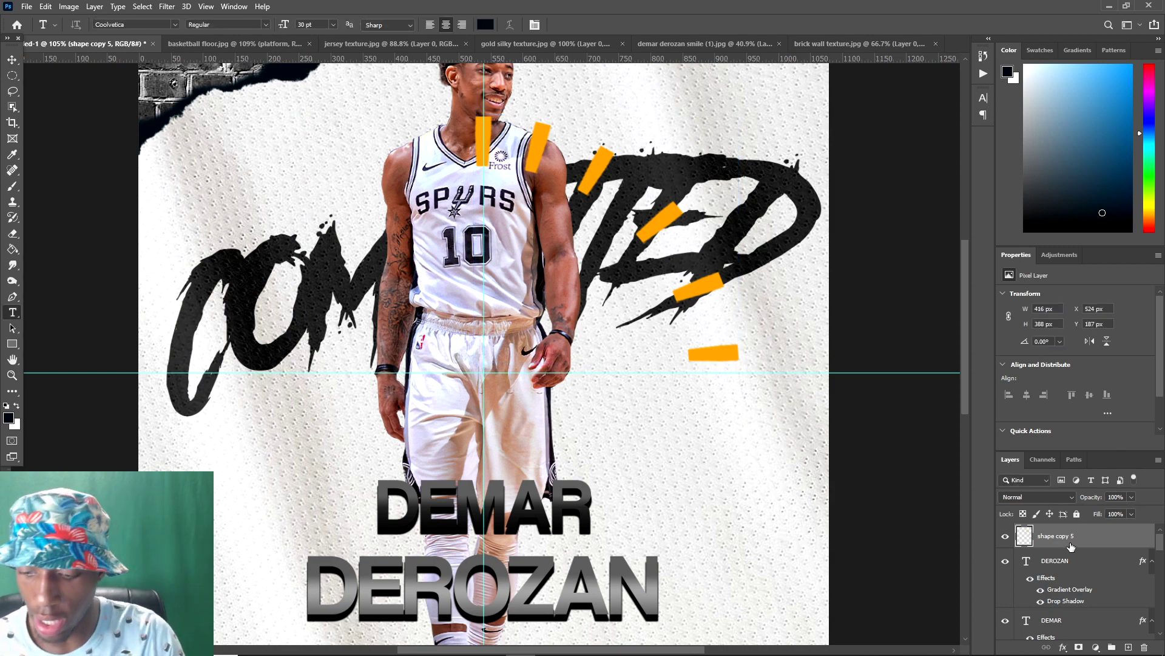
- Duplicate the merged orange shapes, flip the copy horizontally and place it left of the vertical guide to complete a symmetrical arc
key(ctrl+j)
key(ctrl+t)
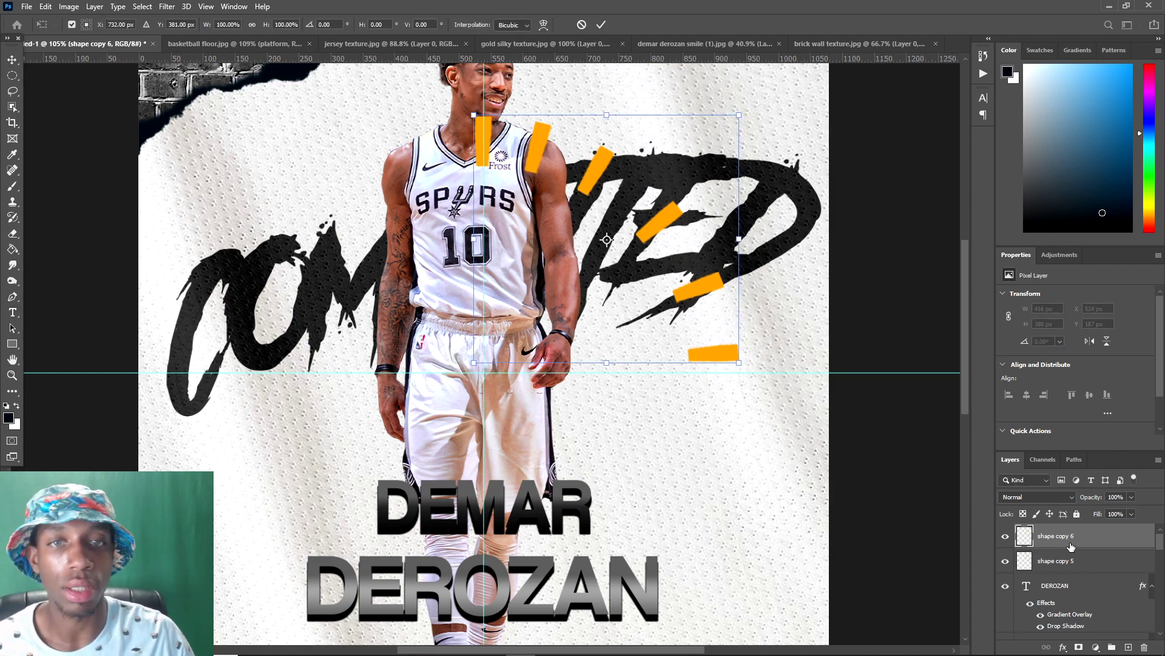
right_click(568, 175)
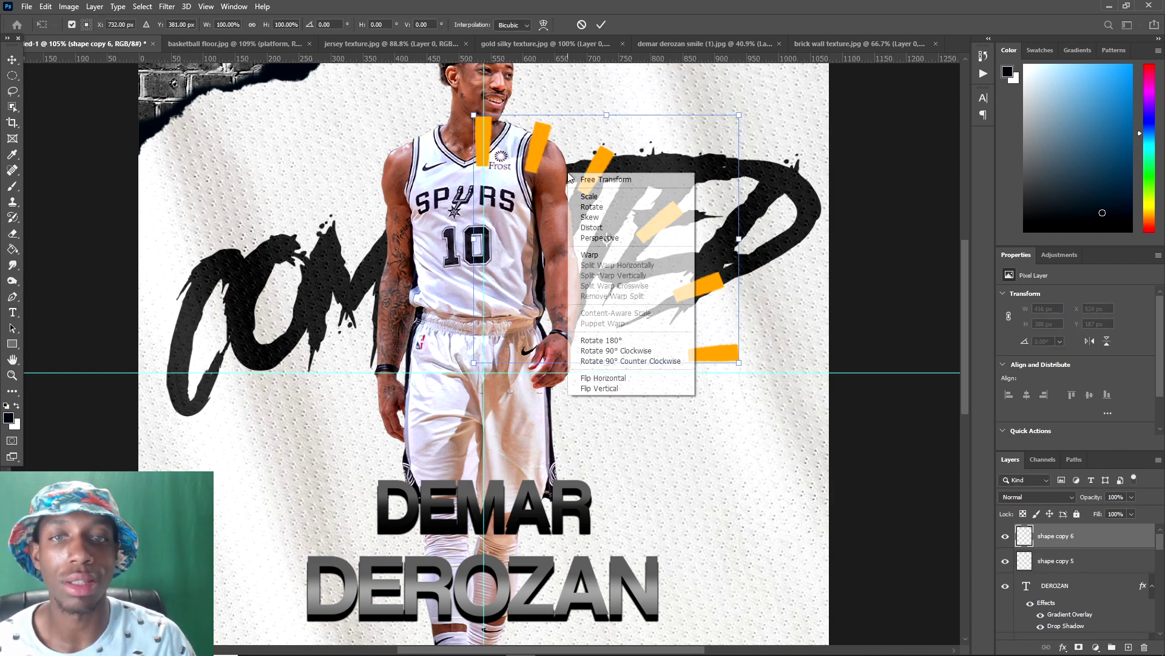
click(614, 378)
drag(677, 168, 429, 165)
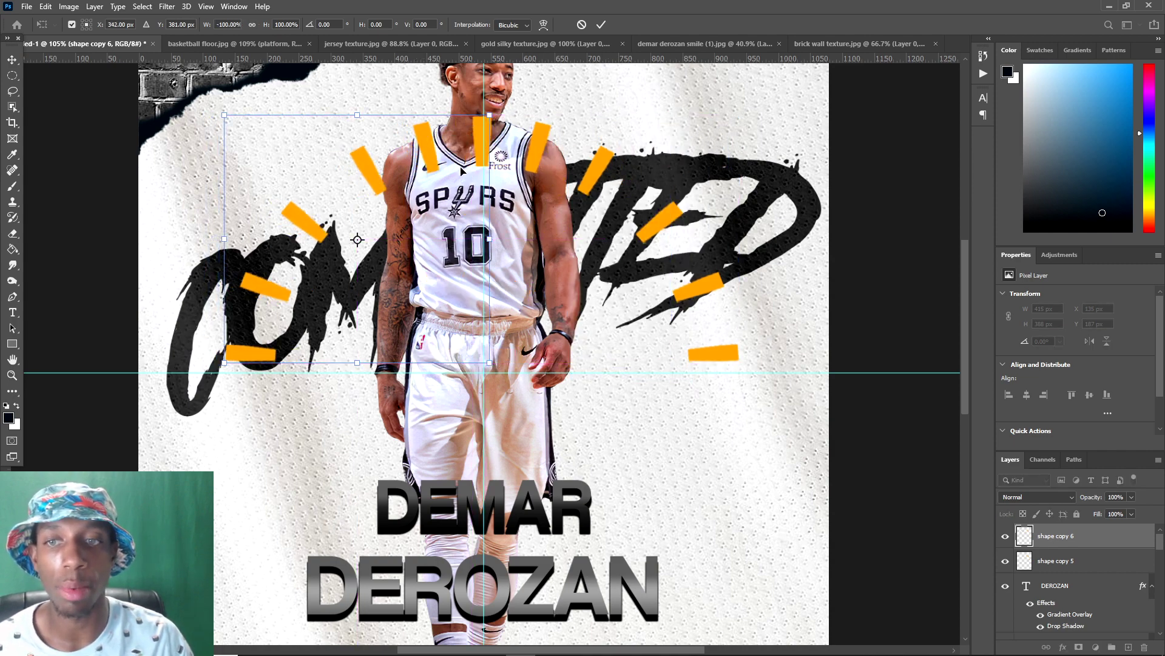
key(Return)
key(ctrl+0)
key(t)
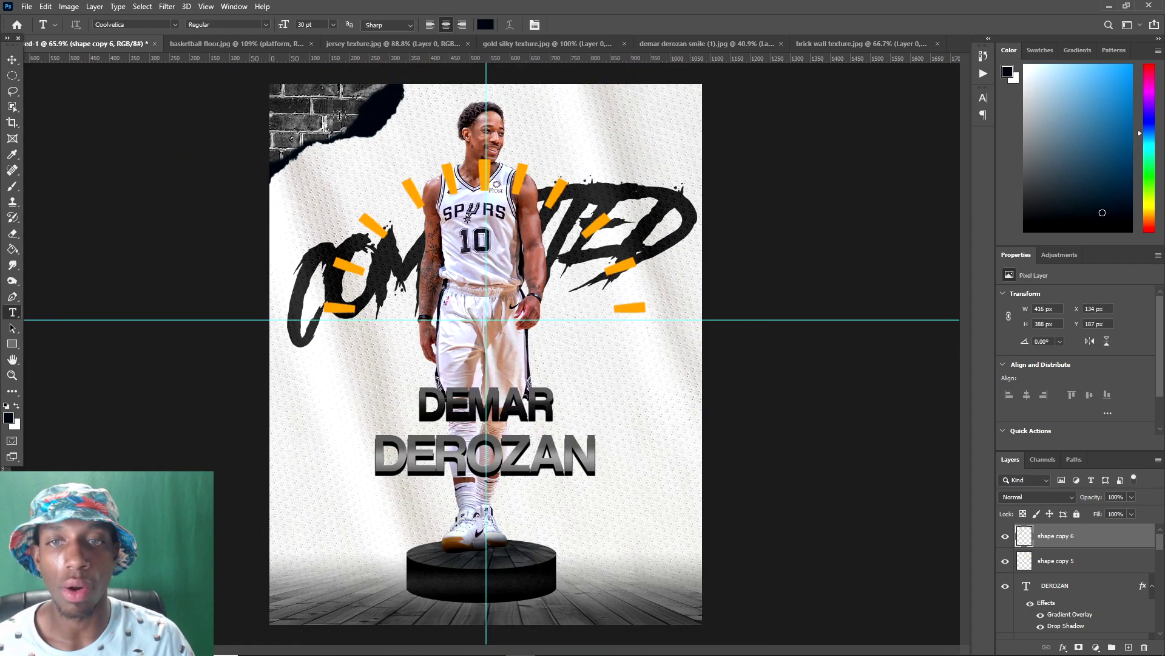
- Merge the two orange shape layers into one and move the arc down until its ends sit beside the DEMAR text
shift+click(1081, 559)
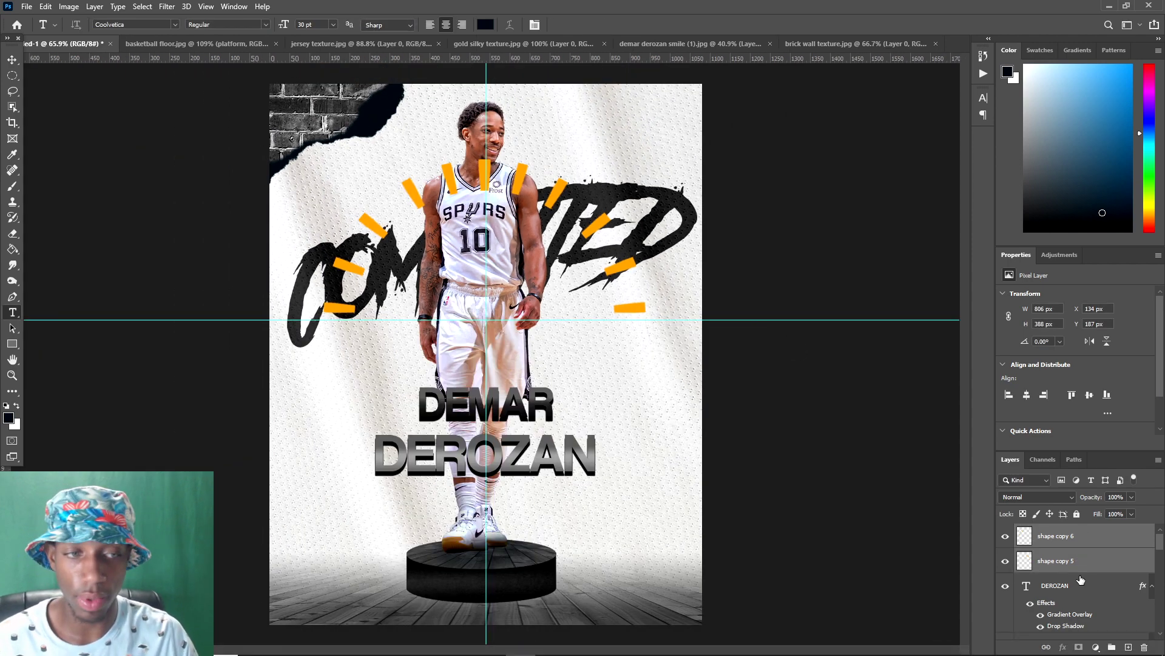
key(ctrl+e)
key(ctrl+t)
drag(549, 221, 548, 312)
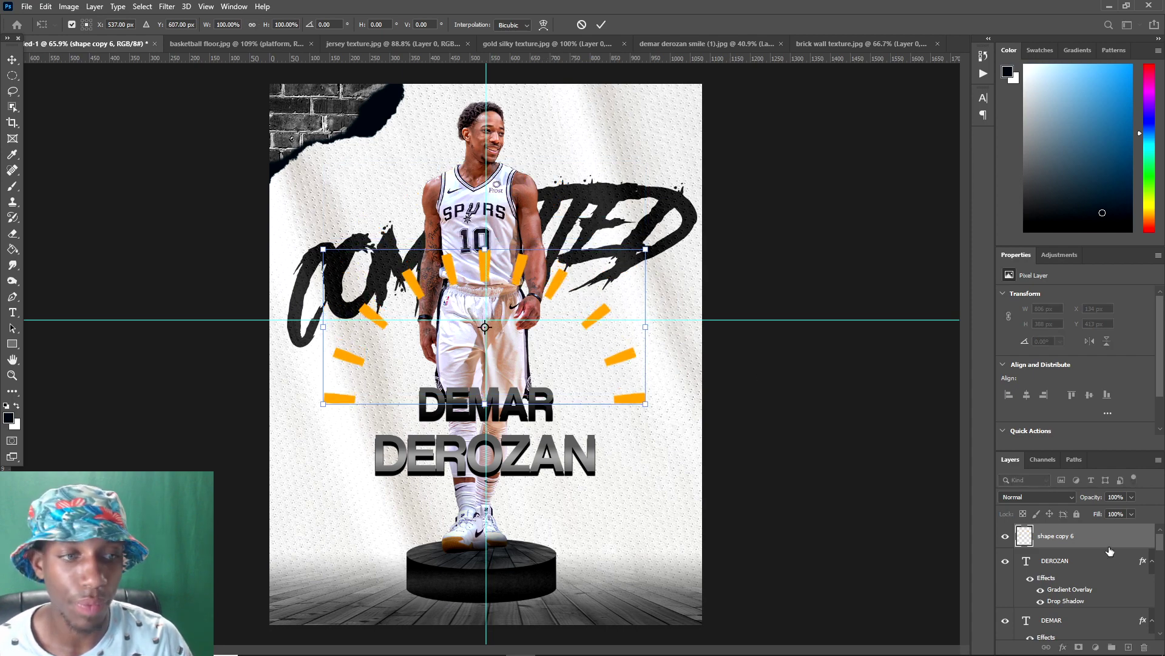
key(Return)
key(t)
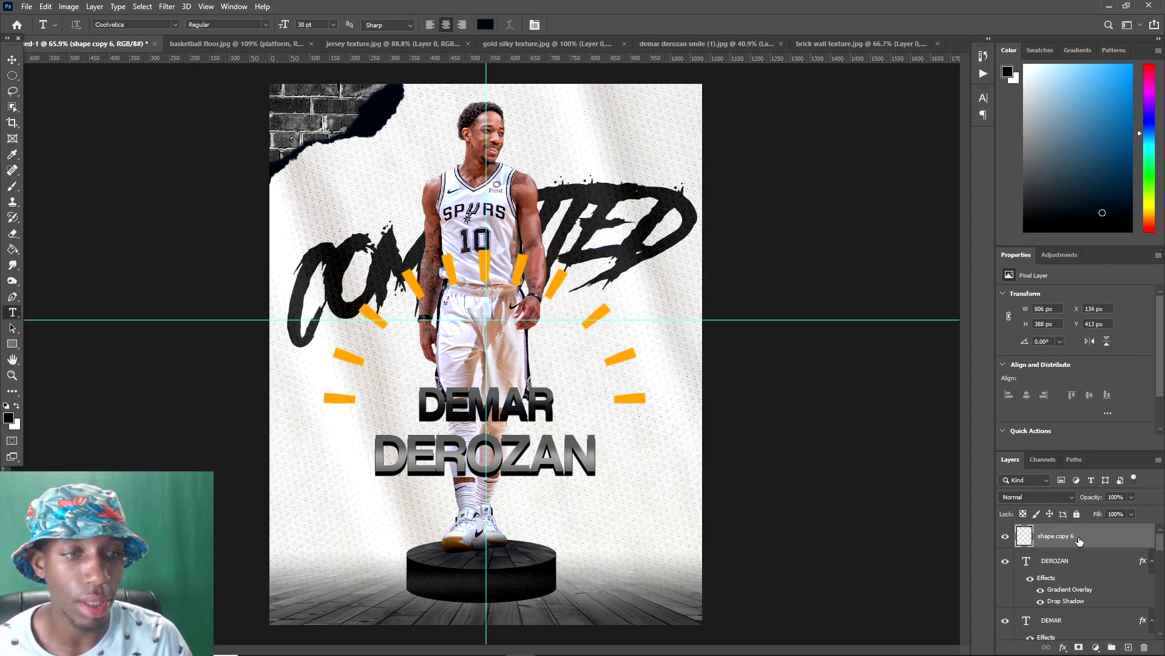
- Apply a color overlay of ffffff to the merged arc shapes
click(1063, 647)
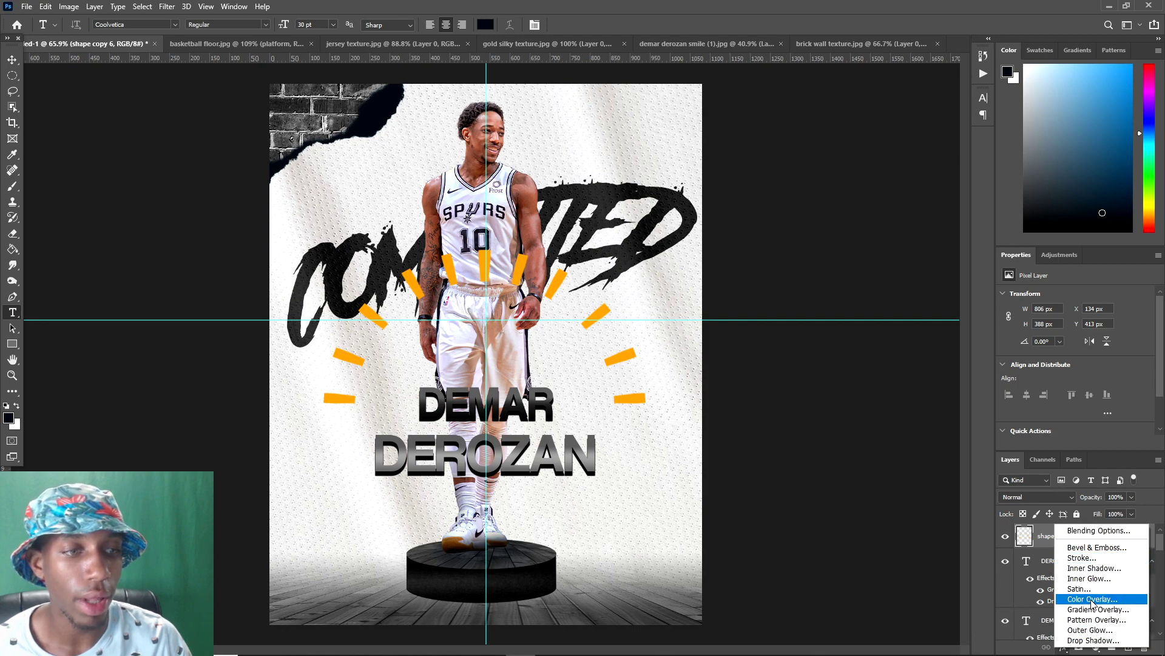
click(1044, 541)
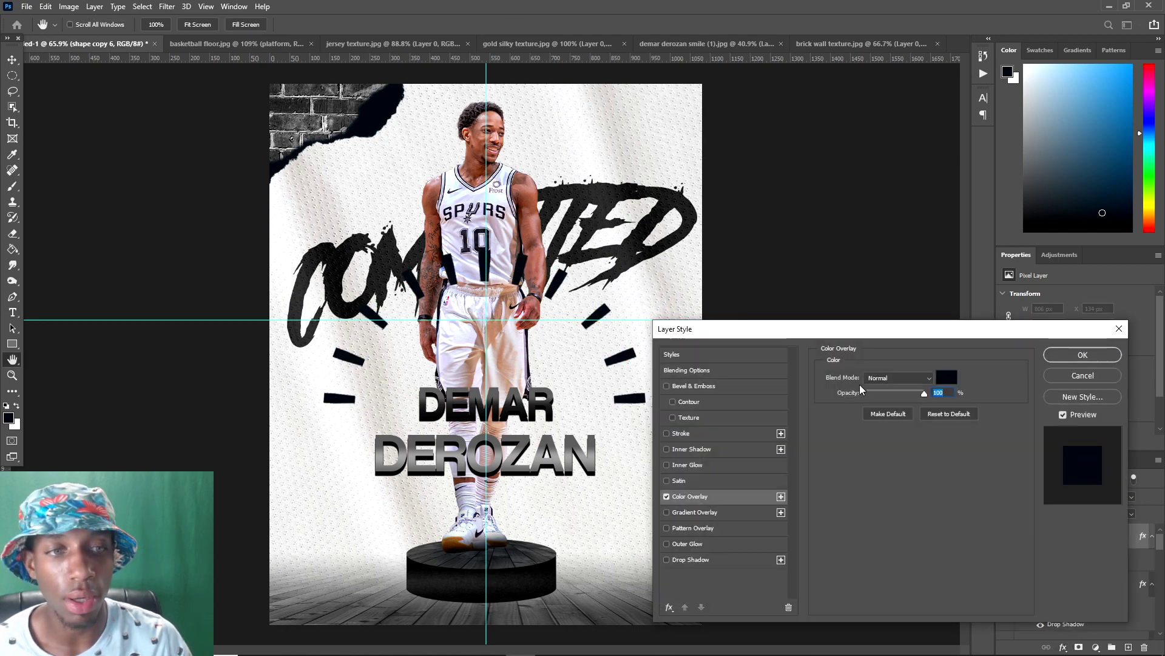
click(946, 381)
text(ffffff)
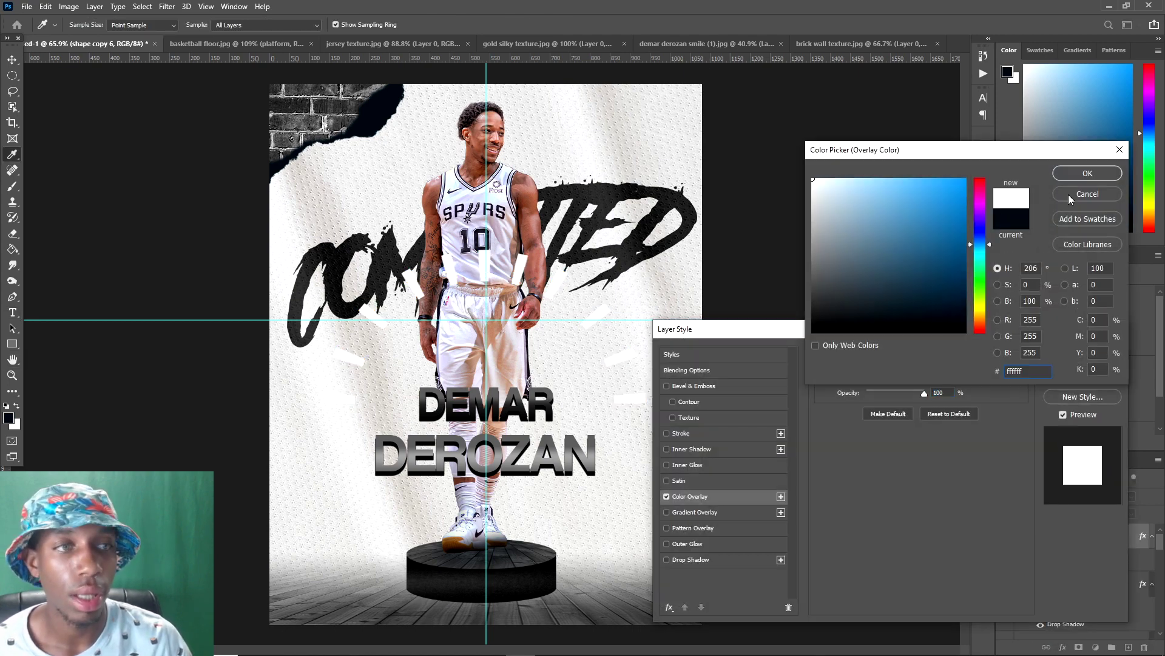
key(Return)
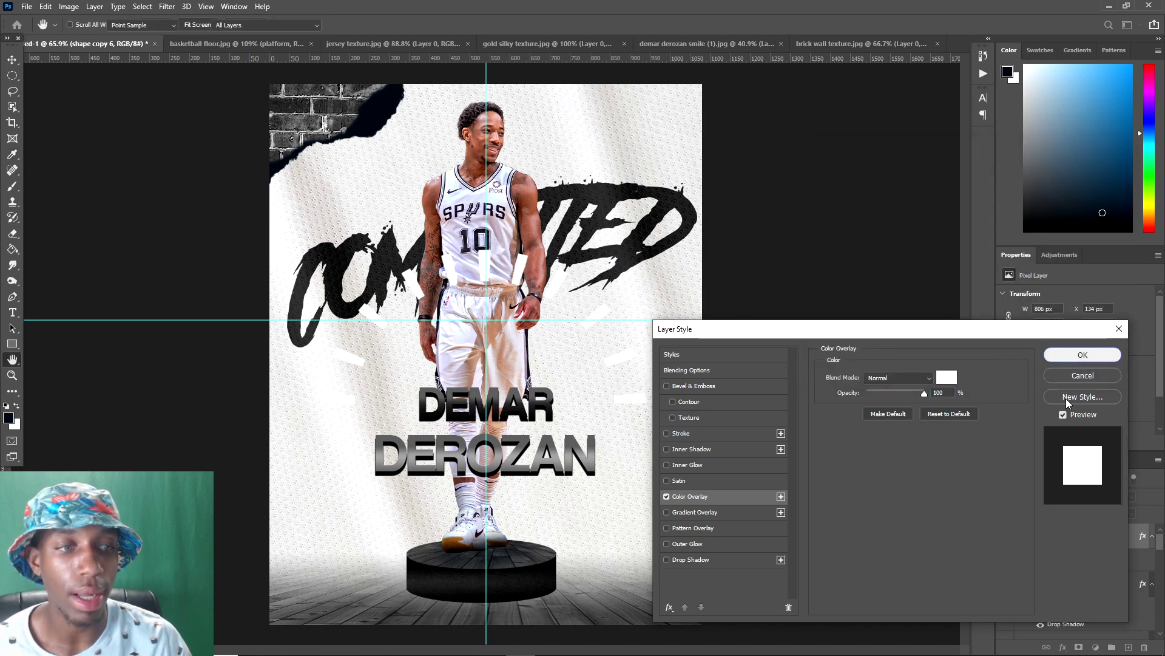
key(Return)
- Add a black drop shadow to the arc shapes with 5 px distance, 15% spread and 3 px size
click(1062, 647)
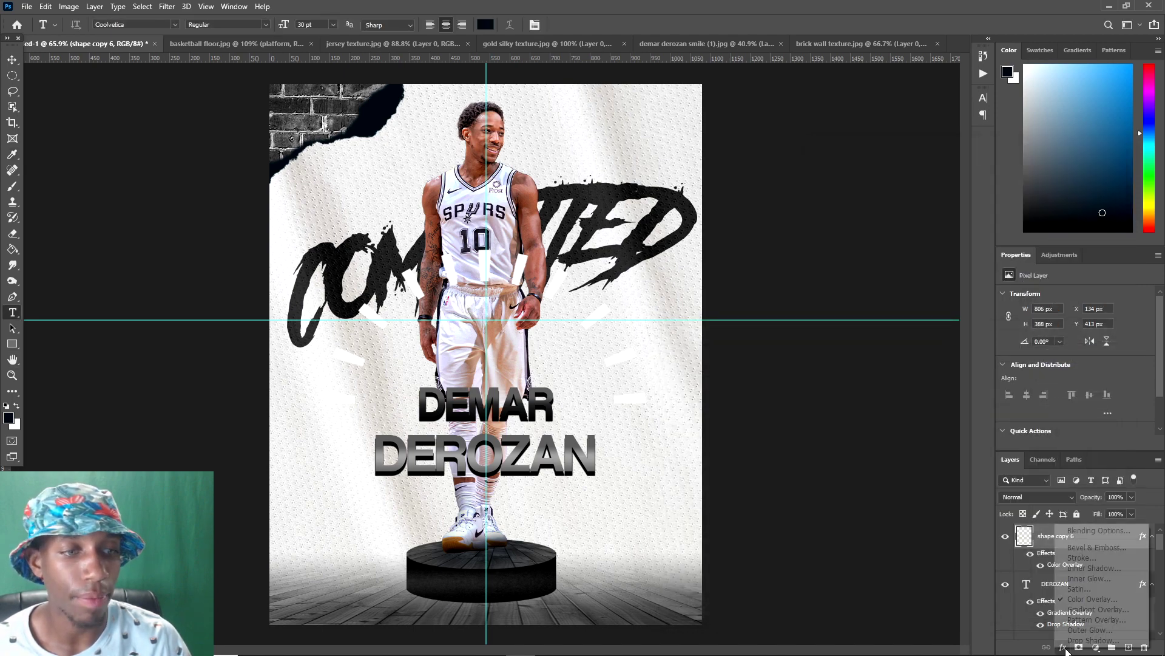
click(1086, 640)
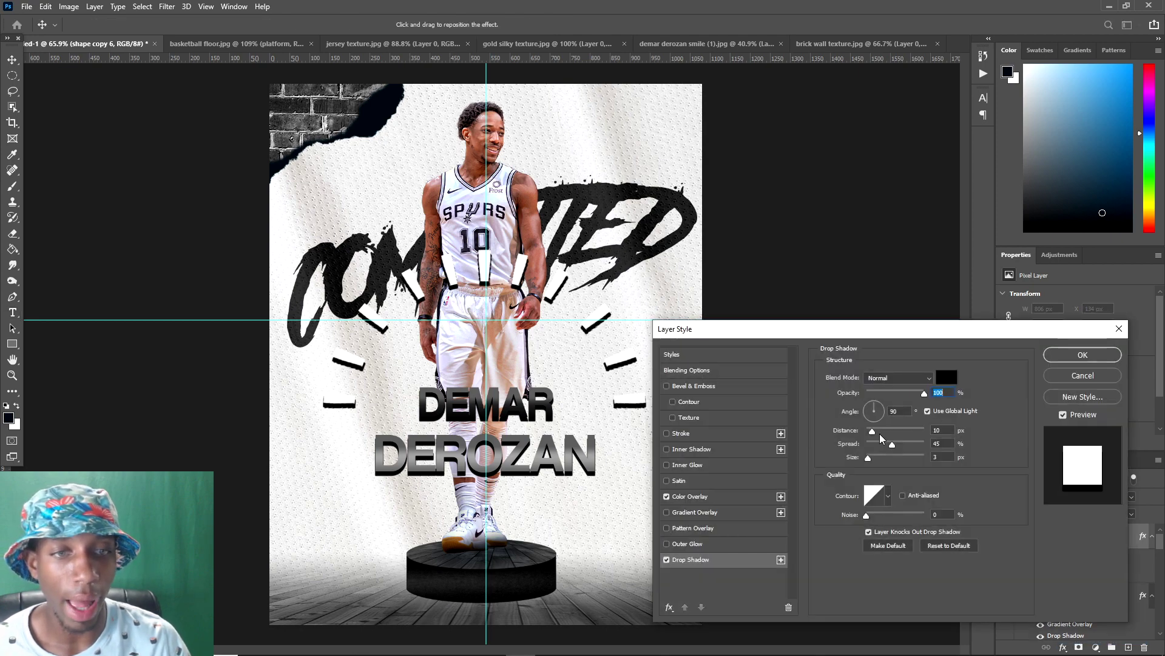
drag(872, 431, 875, 445)
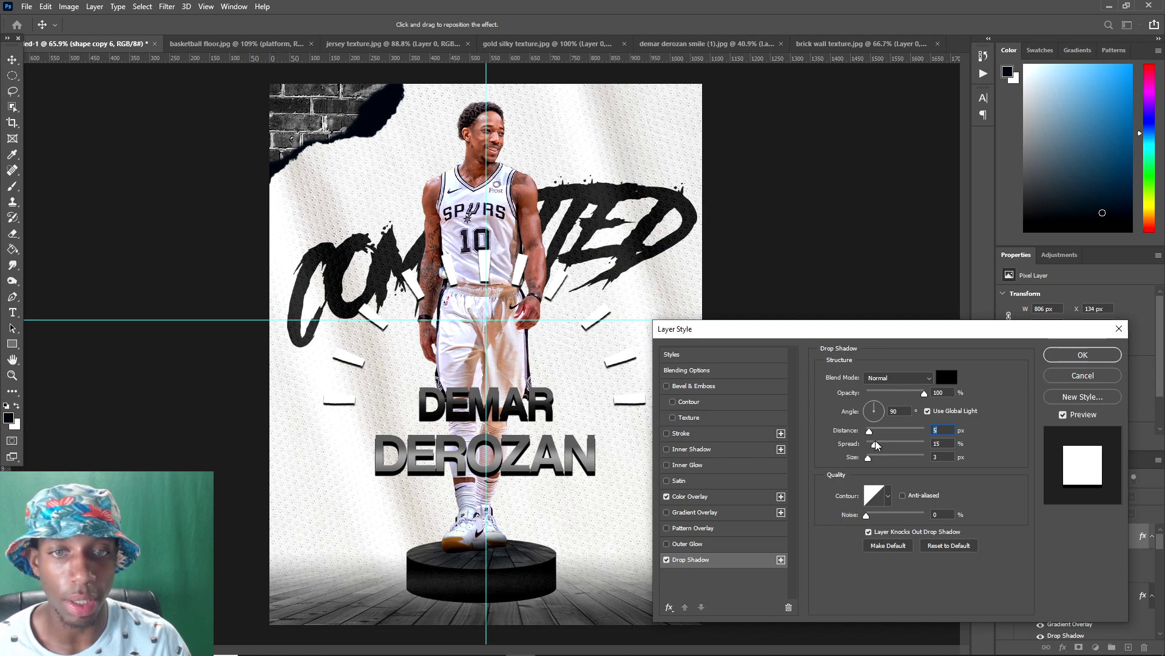
click(694, 512)
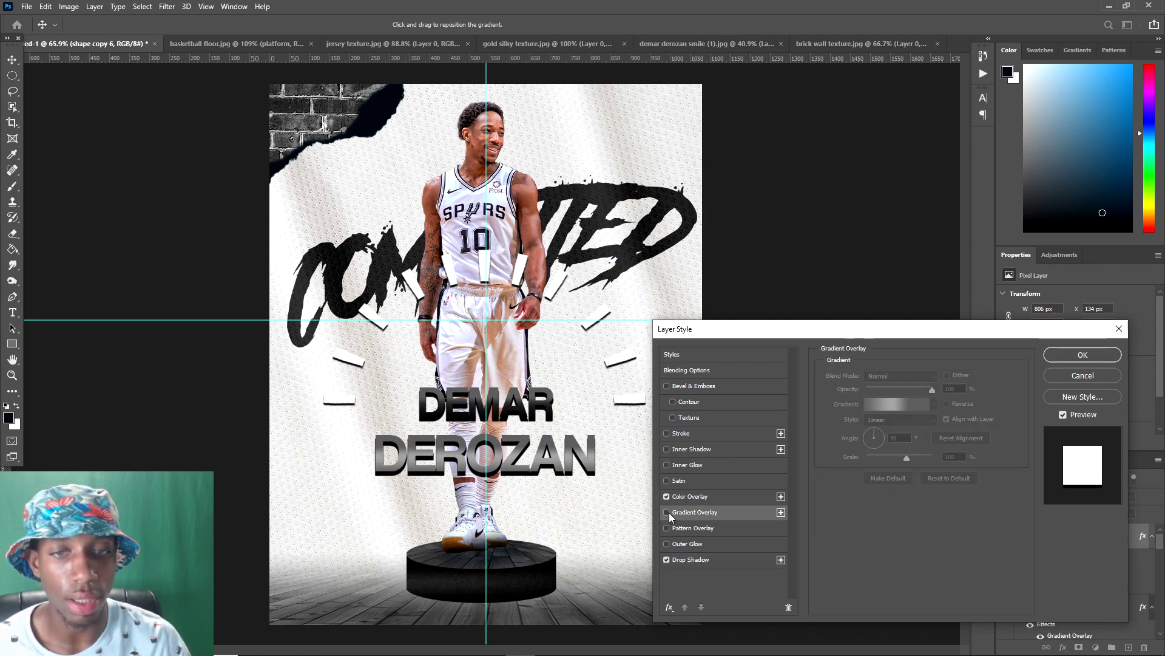
click(1082, 355)
- Hide the arc shapes' drop shadow and convert their layer to a smart object
right_click(1057, 536)
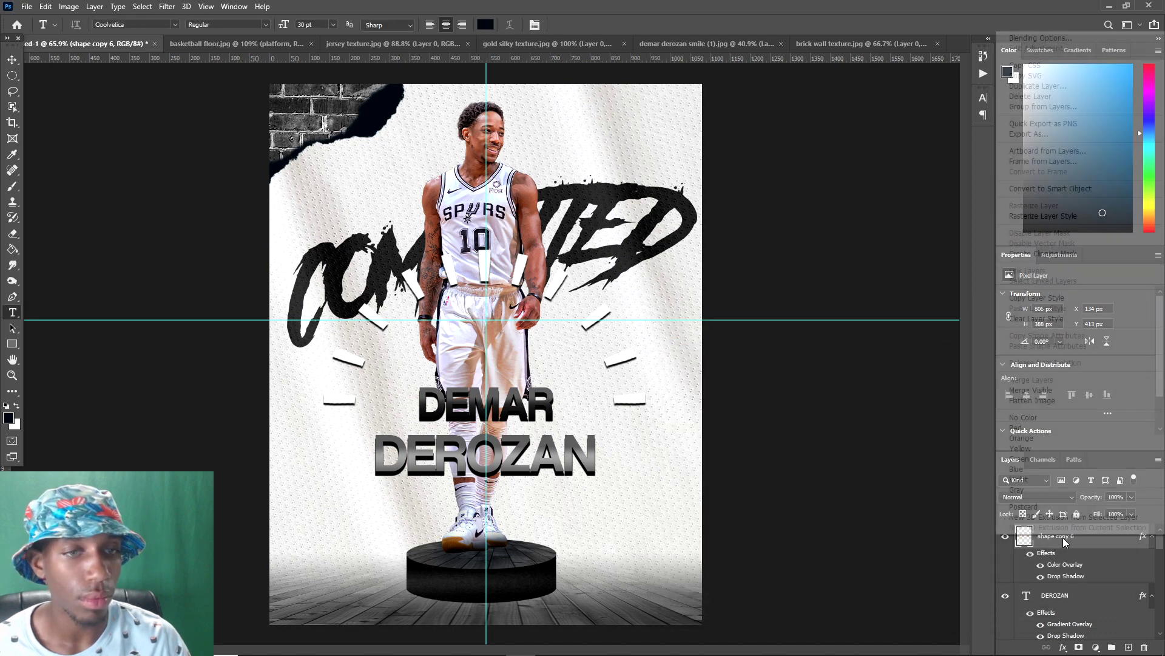
click(1047, 559)
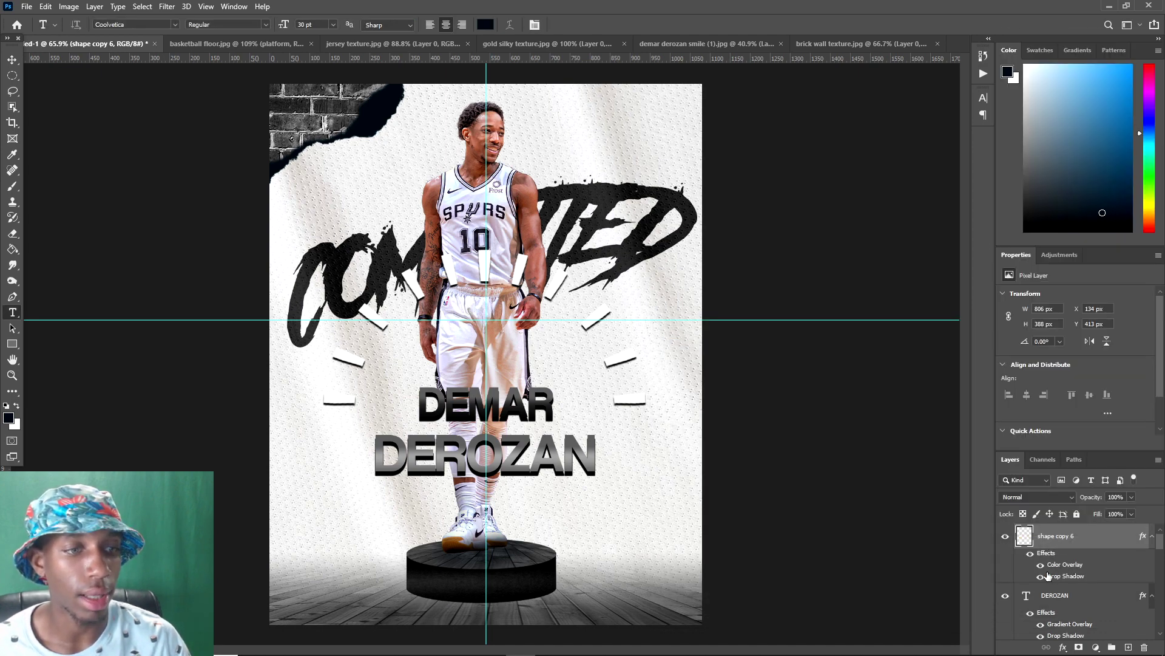
right_click(1057, 544)
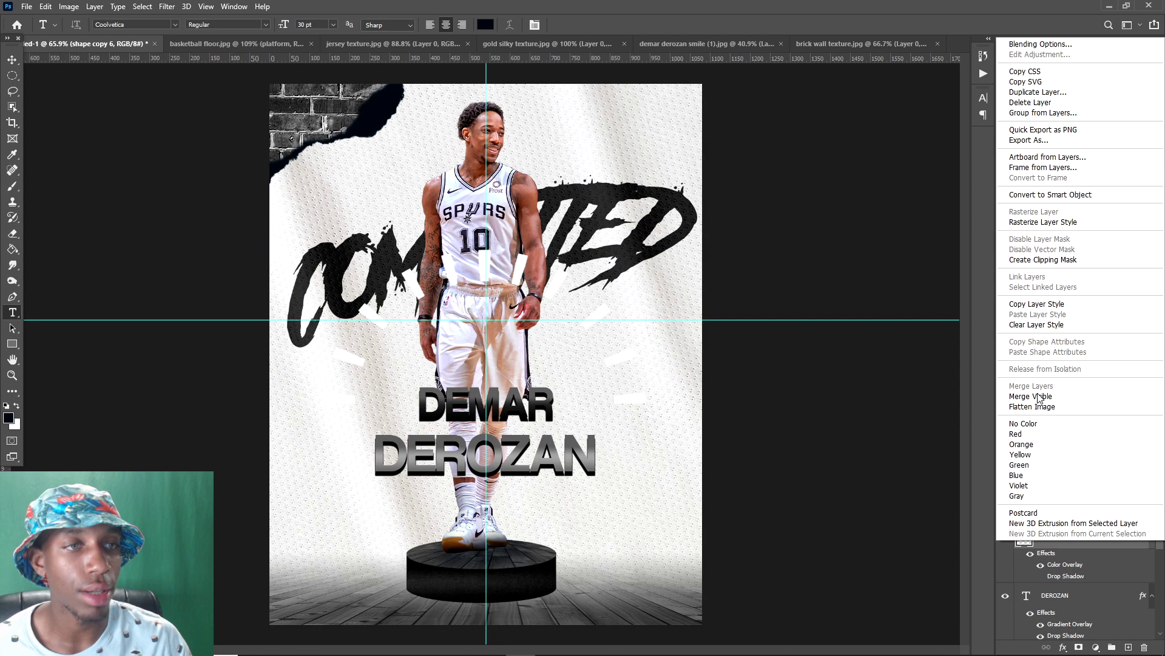
click(1058, 195)
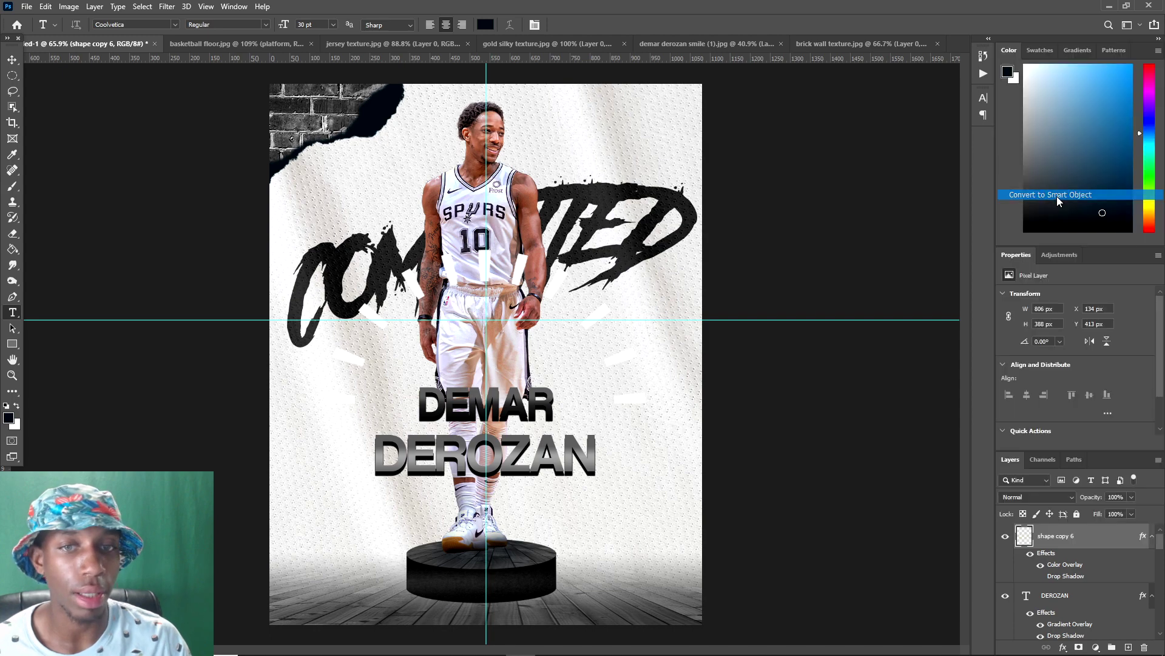
- Give the arc smart object a gradient overlay with the Off white_01 preset from Neutrals, plus a drop shadow
click(1064, 647)
click(1095, 605)
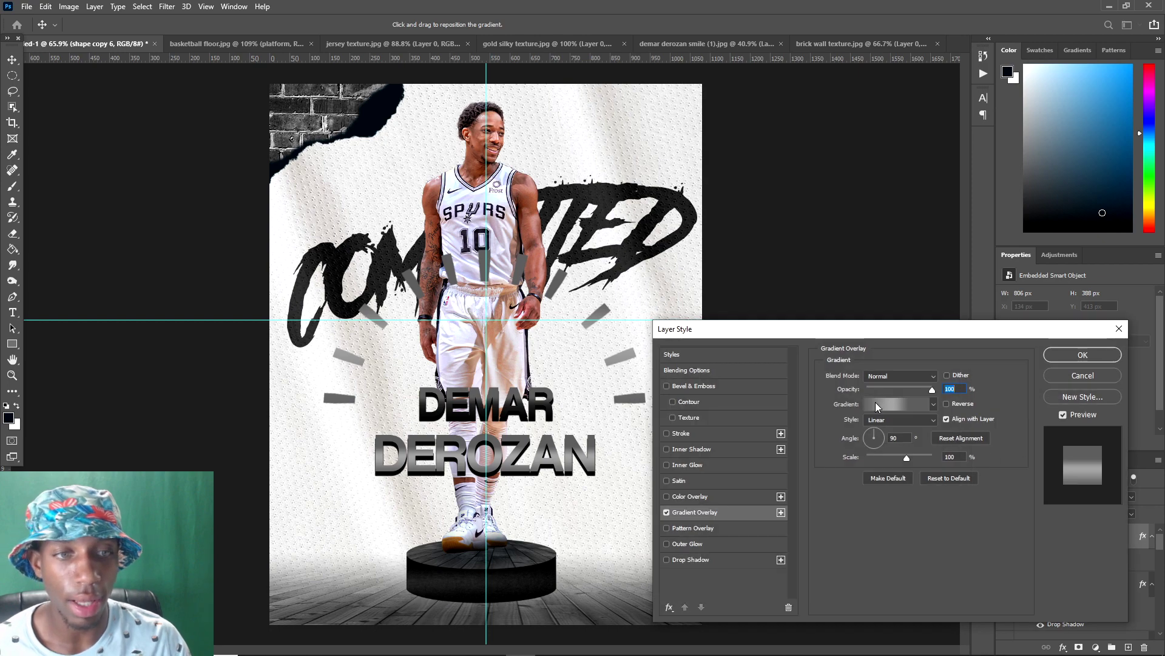
click(876, 404)
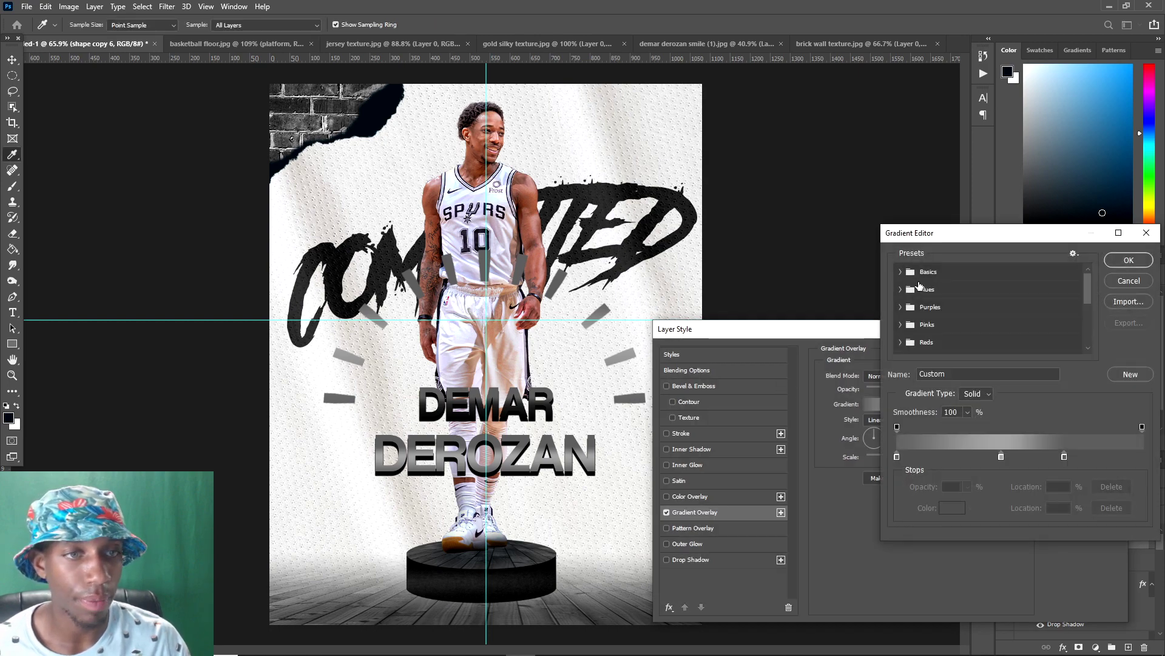
scroll(920, 285, down, 5)
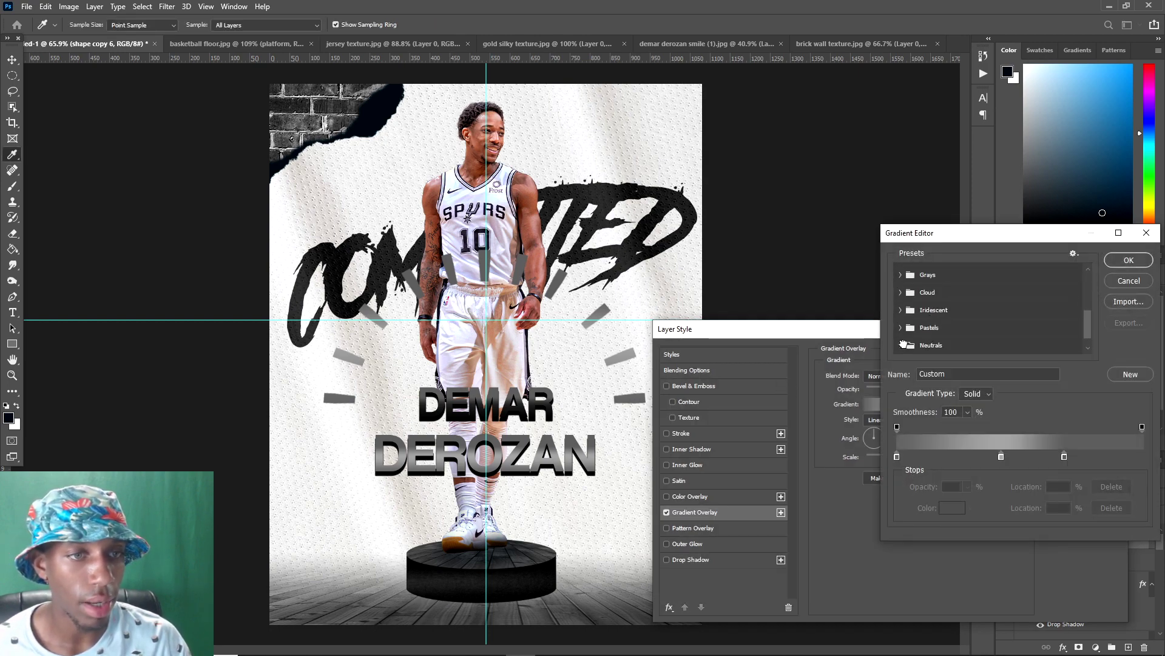
click(902, 344)
click(916, 344)
click(936, 345)
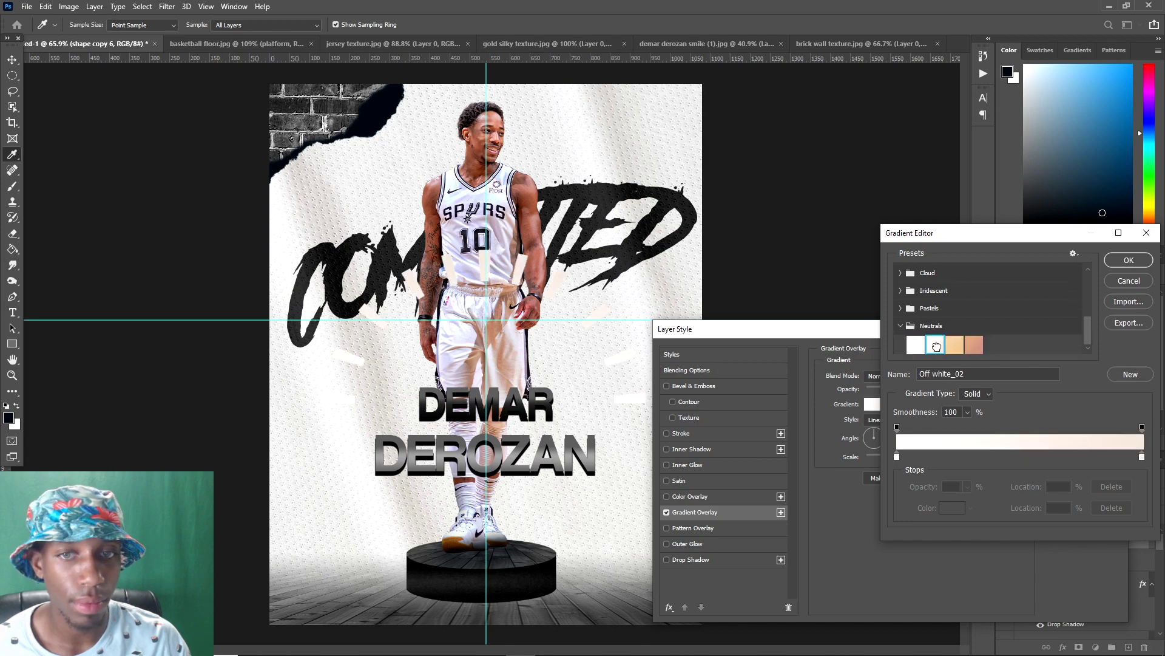
click(917, 346)
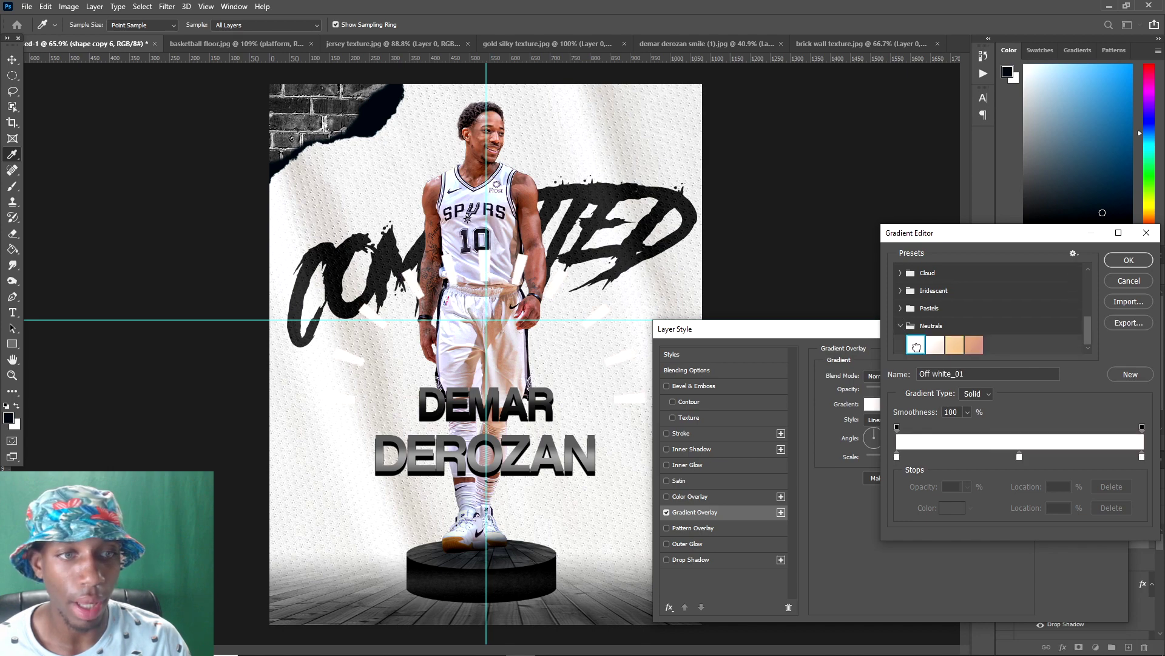
click(1143, 262)
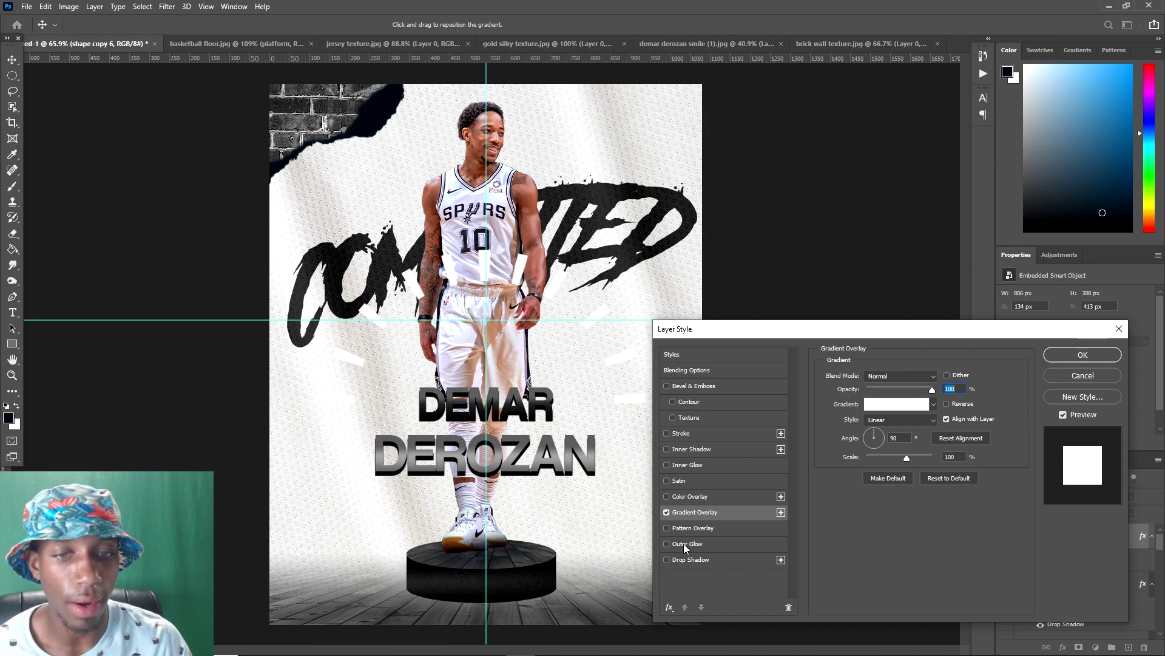
click(686, 559)
click(1082, 356)
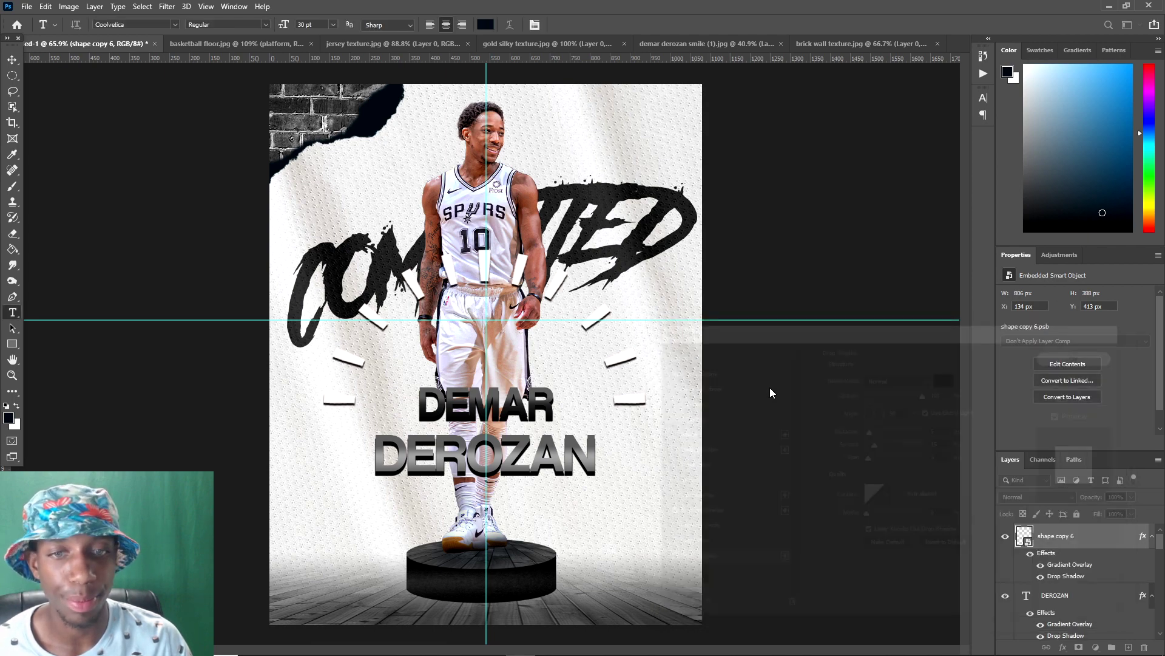
key(t)
- Move the DEMAR and DEROZAN text layers slightly up so they sit within the arc of shapes
scroll(510, 405, up, 3)
key(b)
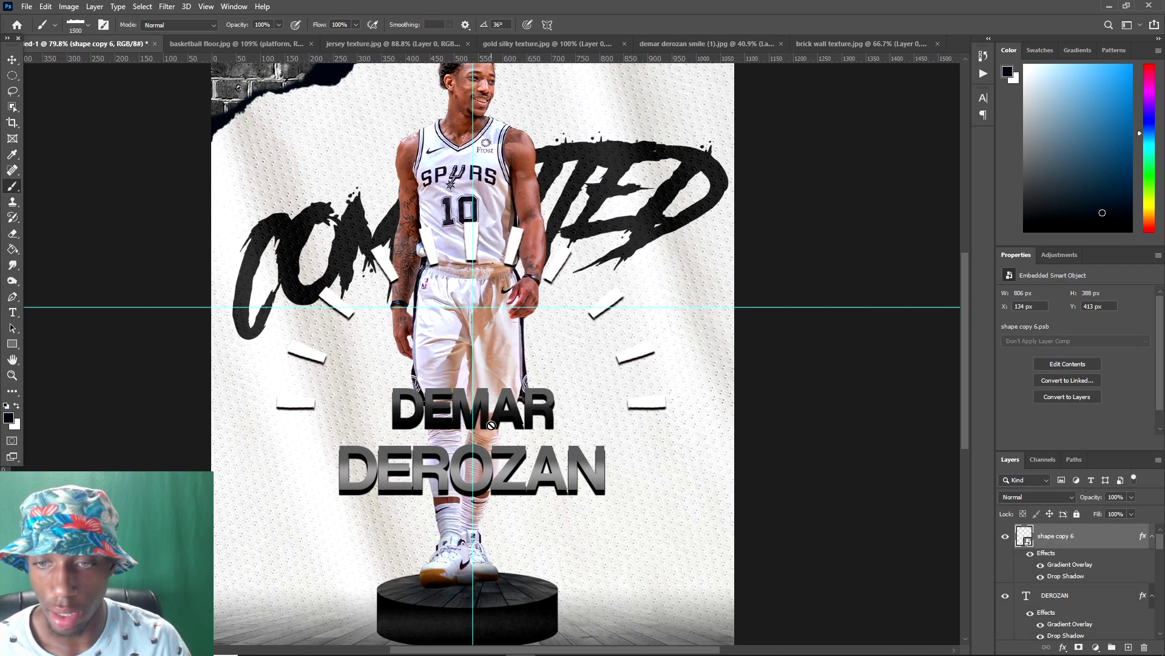
key(v)
drag(461, 409, 462, 369)
drag(463, 462, 467, 427)
scroll(364, 114, down, 3)
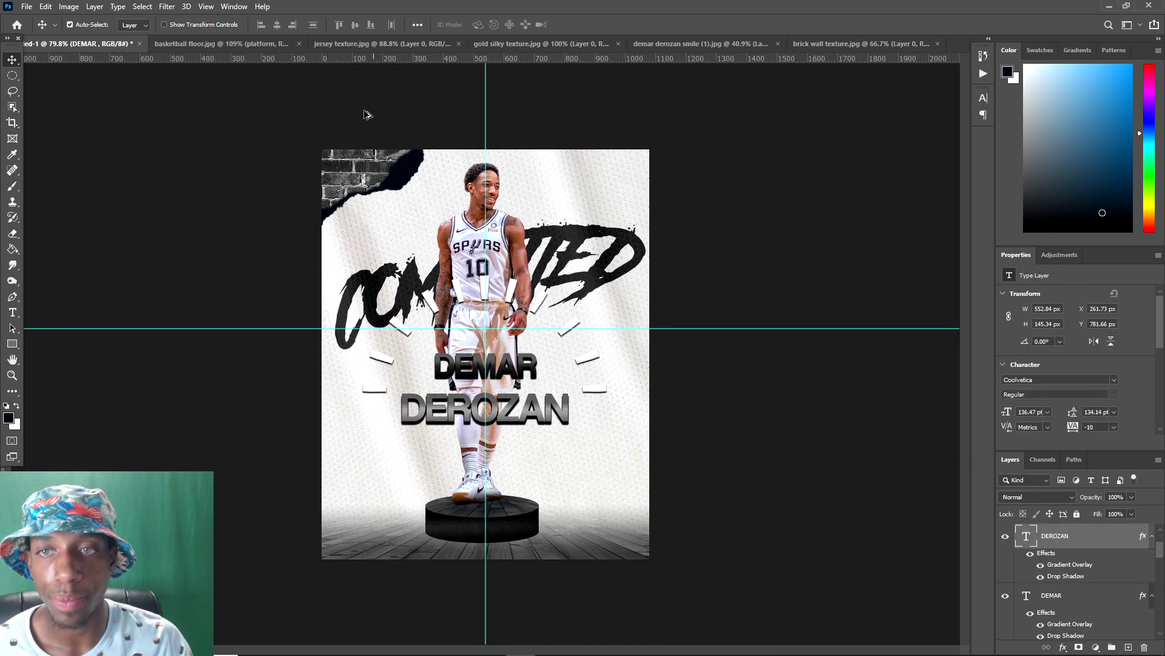
scroll(299, 89, up, 5)
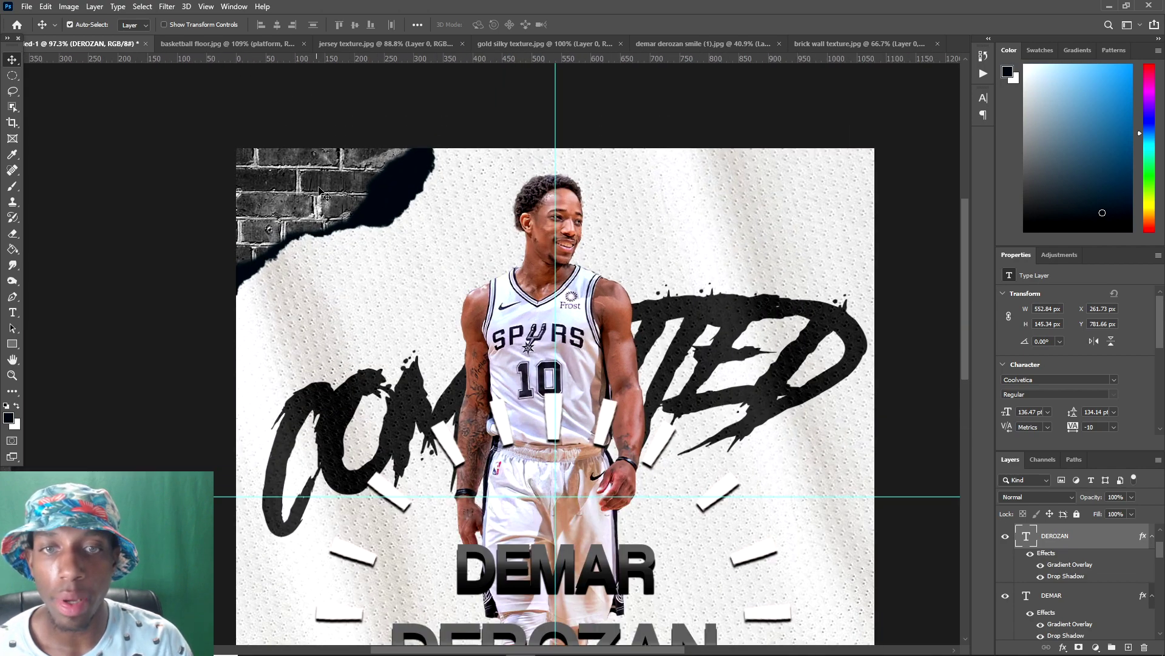
scroll(467, 258, down, 2)
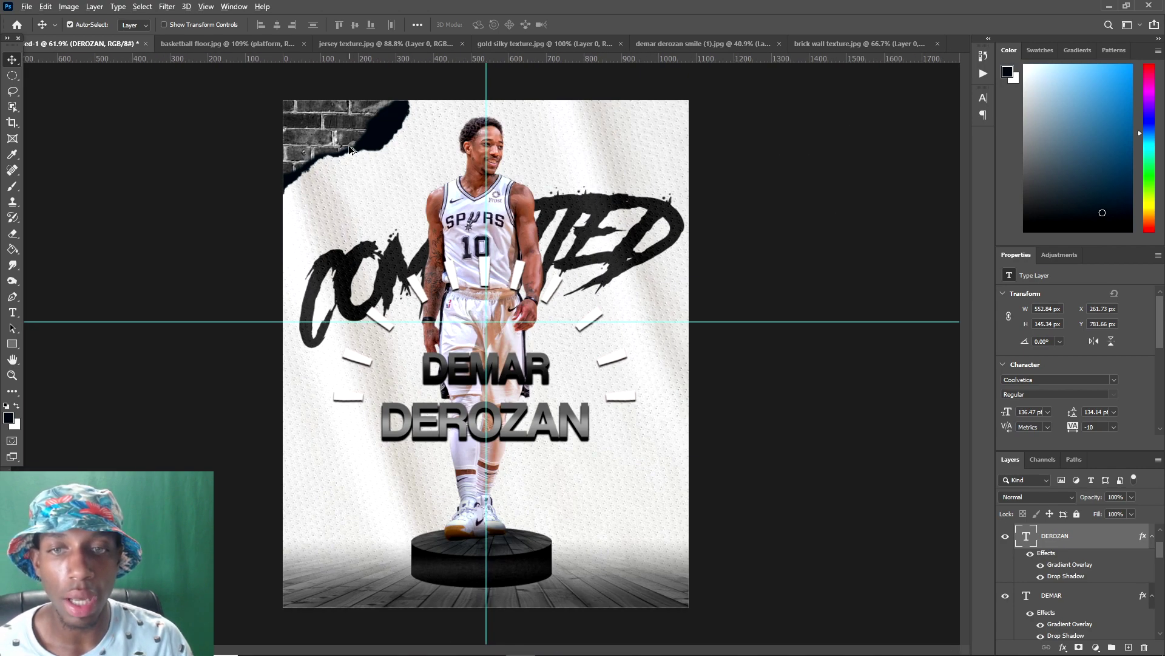
scroll(351, 150, up, 1)
scroll(315, 122, down, 1)
scroll(315, 121, up, 1)
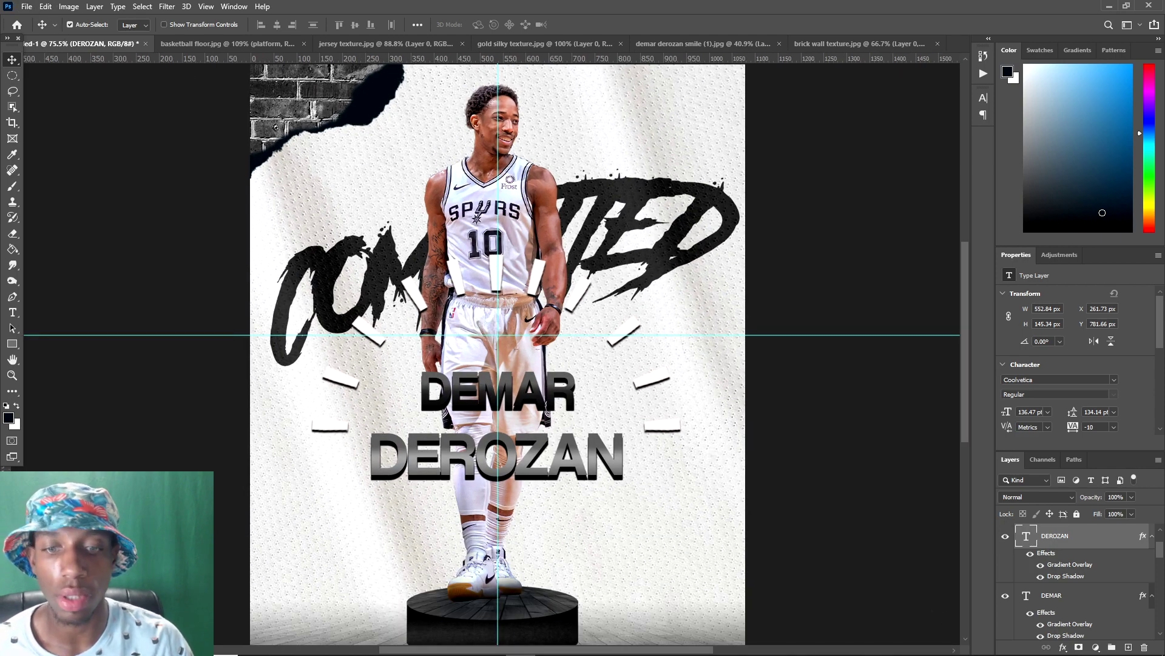
- Switch to Chrome and search Google Images for "spurs logo" in a new tab
mouse_move(551, 650)
click(413, 577)
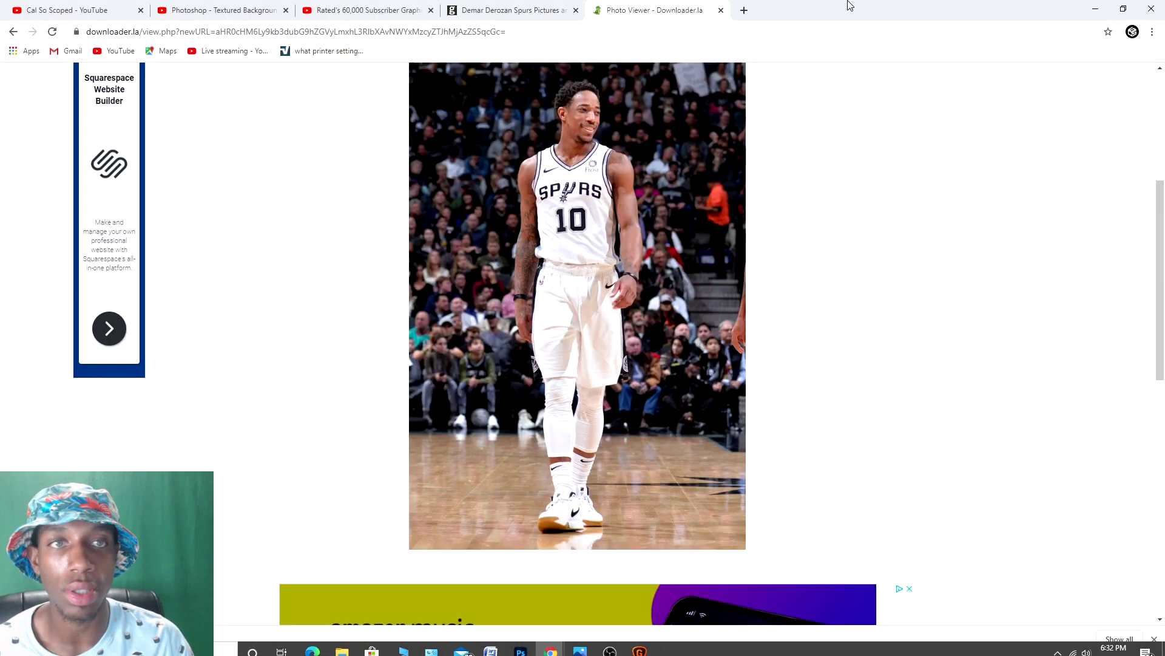
click(742, 10)
text(spi)
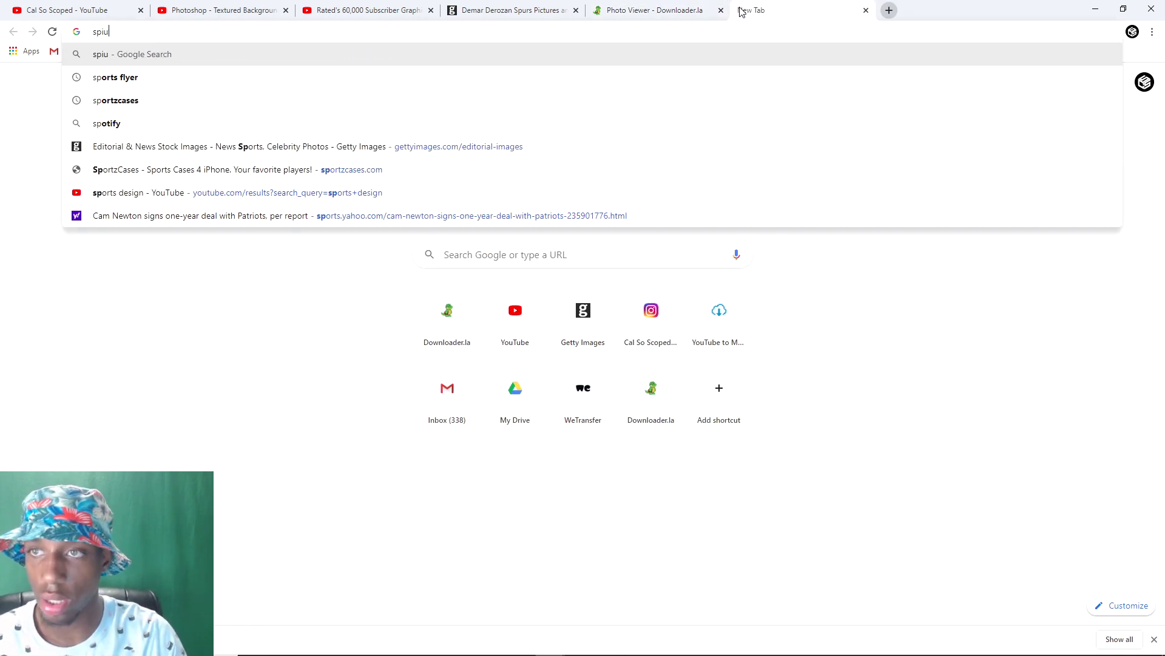
key(BackSpace)
text(urs logo)
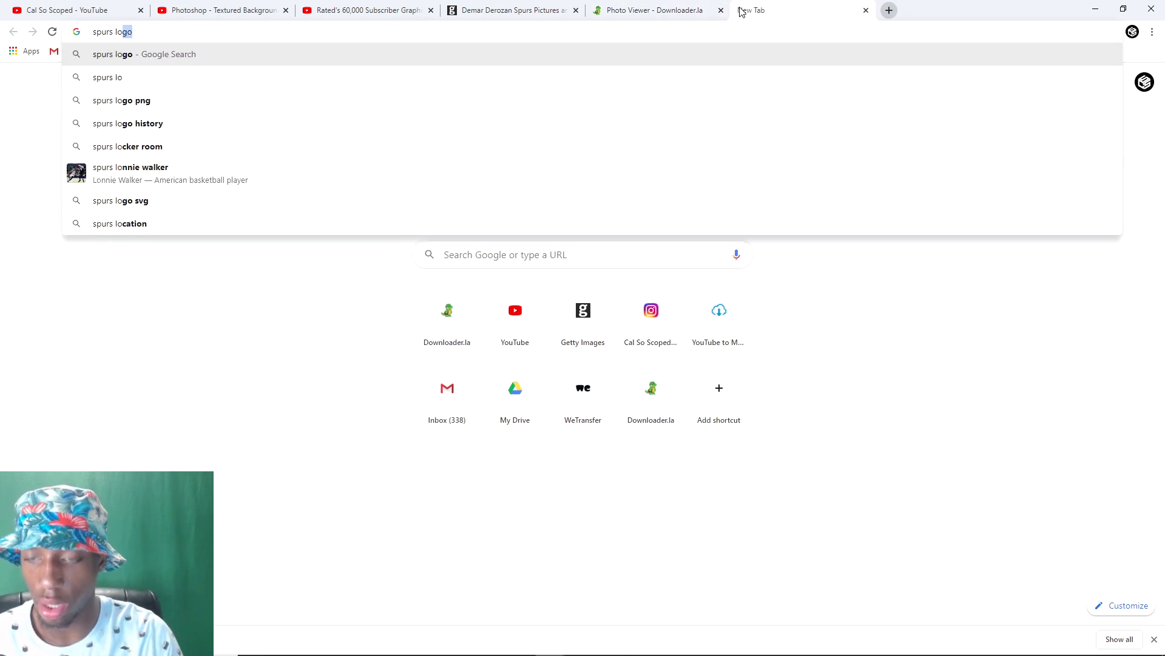
key(Return)
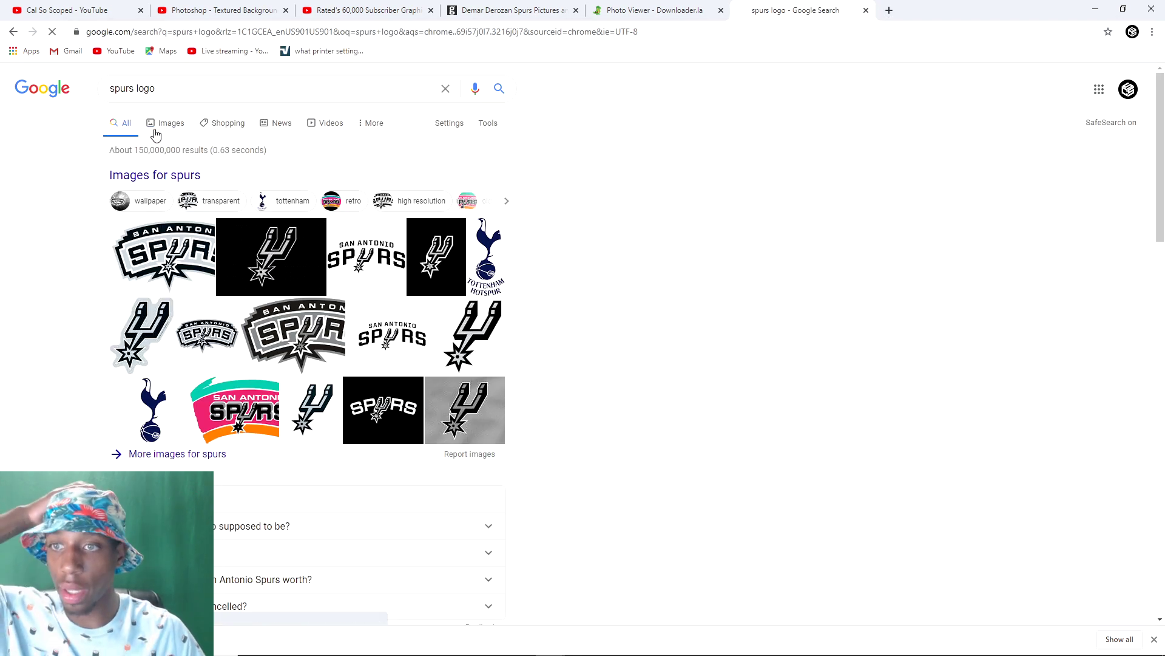
click(153, 125)
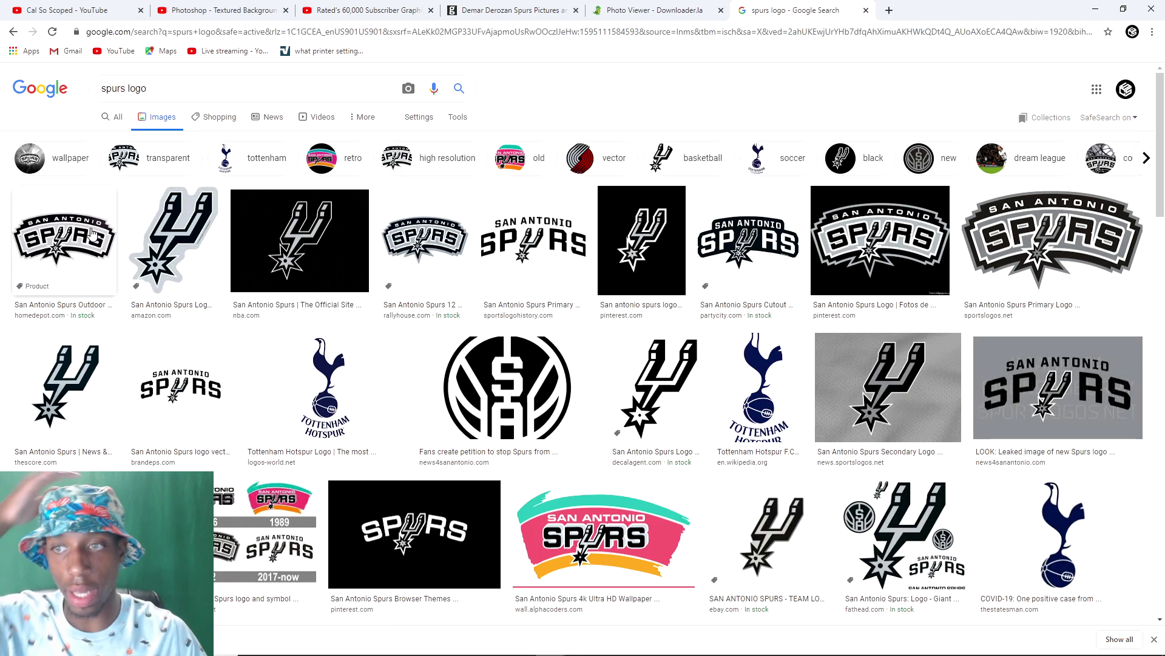
- Open the San Antonio Spurs Primary Logo result from sportslogohistory.com and start saving its image
click(534, 243)
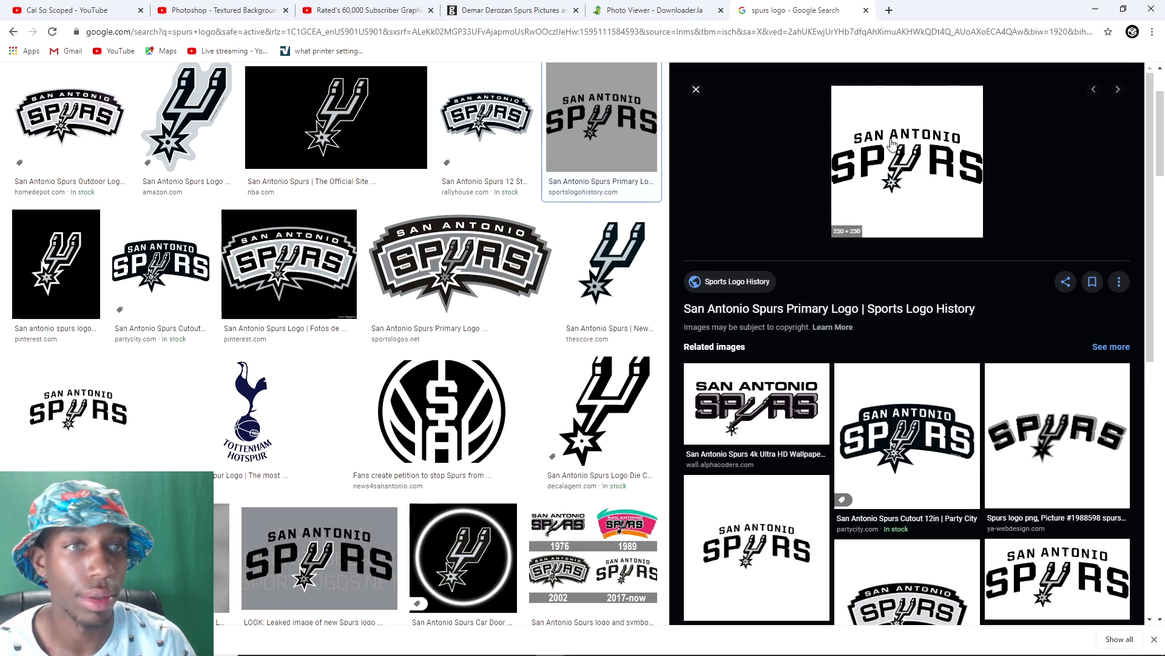
right_click(920, 157)
click(965, 261)
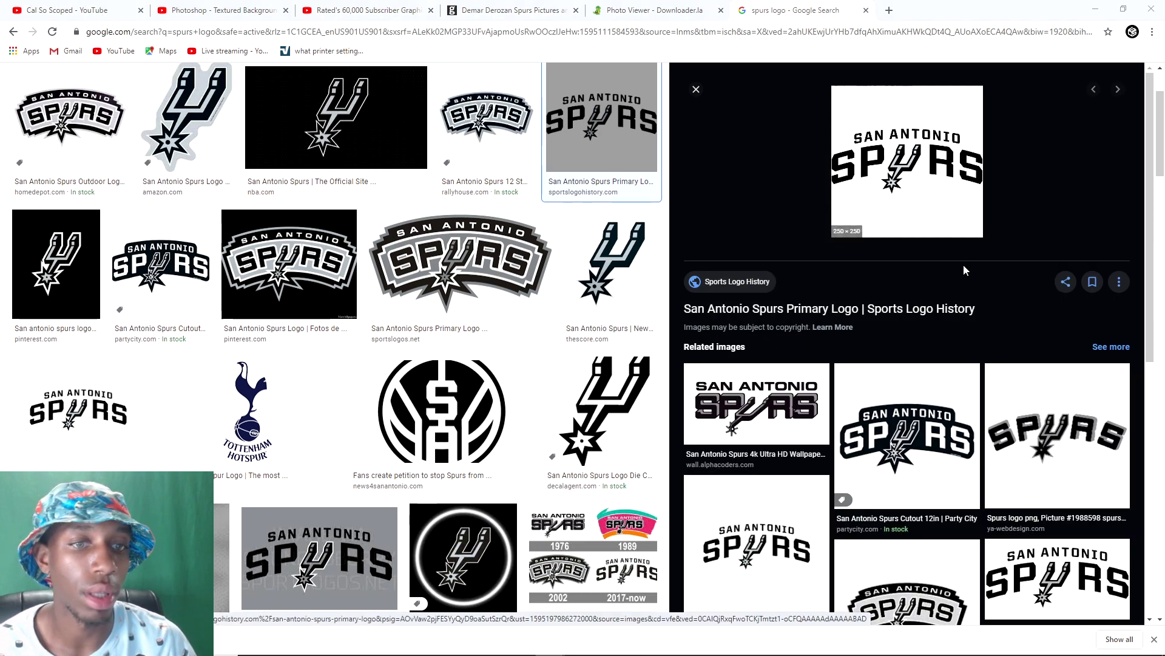
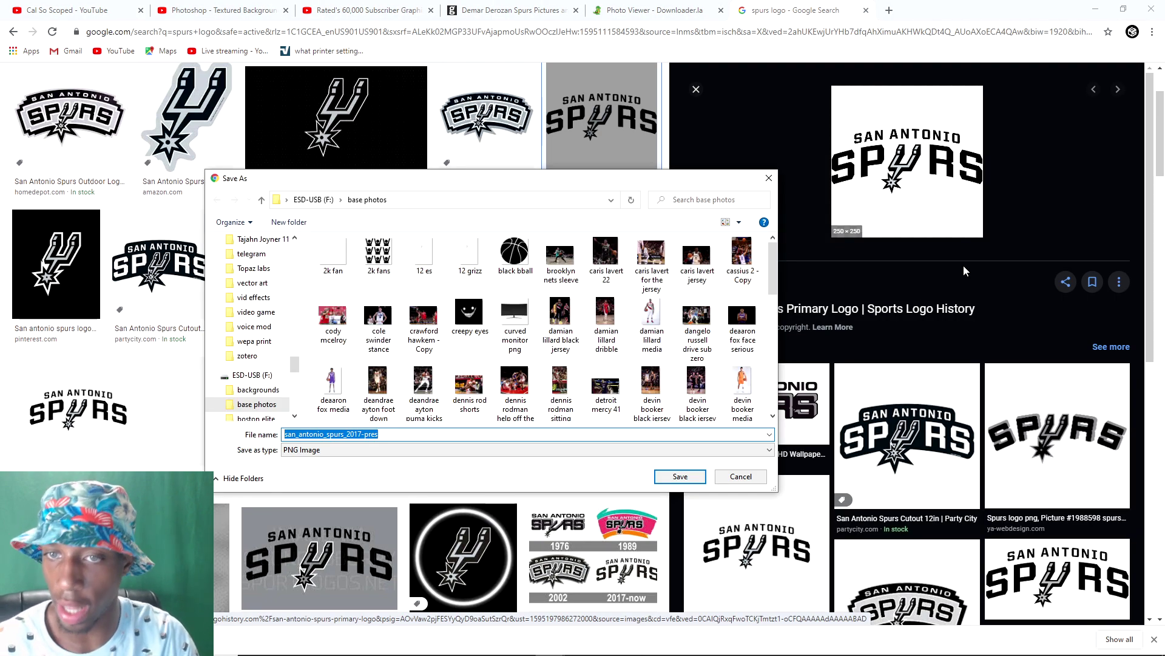
- Save the Spurs logo image as "spurs logo" in the logos folder on the ESD-USB (F:) drive
text(spurs logo)
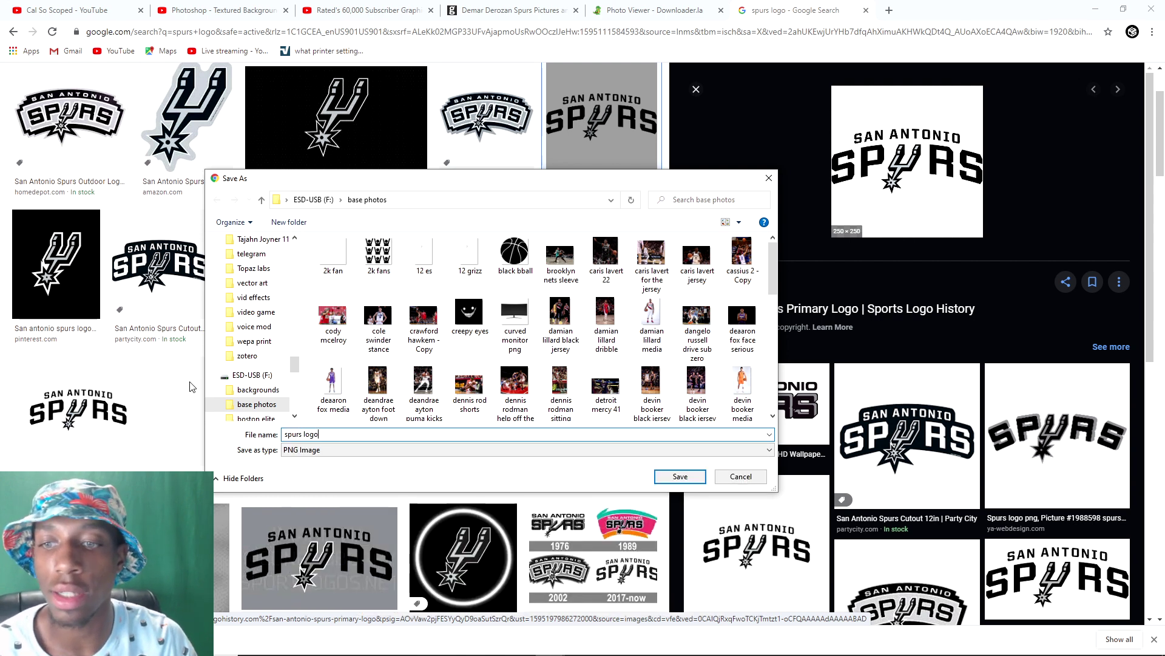
scroll(191, 387, down, 2)
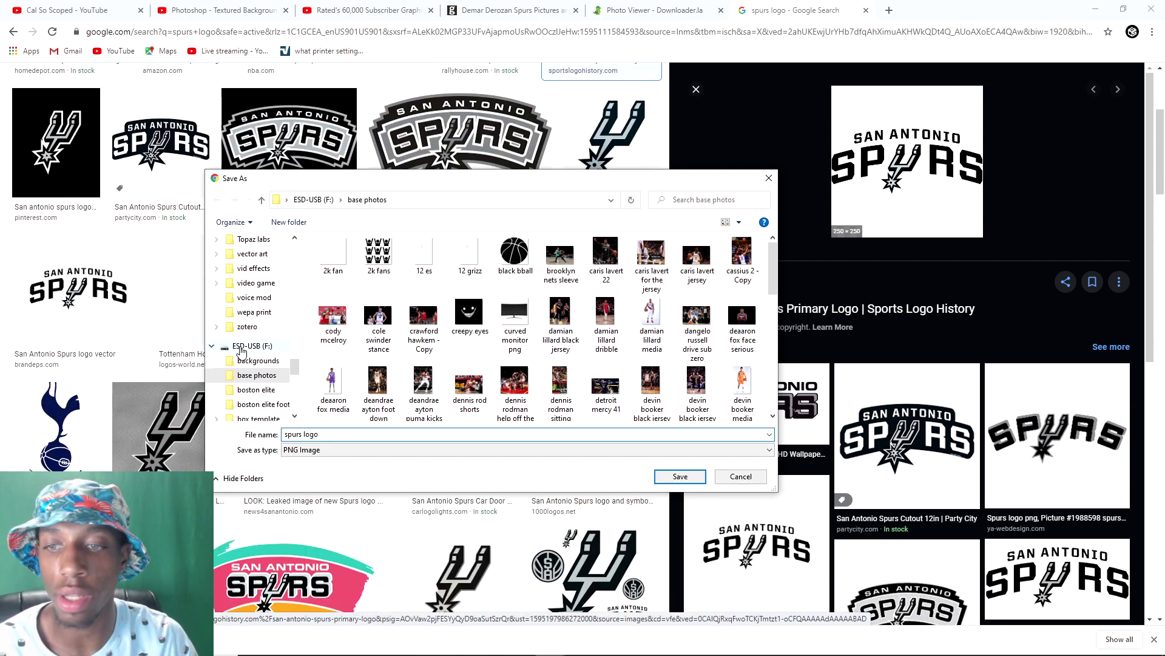
scroll(261, 376, down, 4)
scroll(263, 377, down, 2)
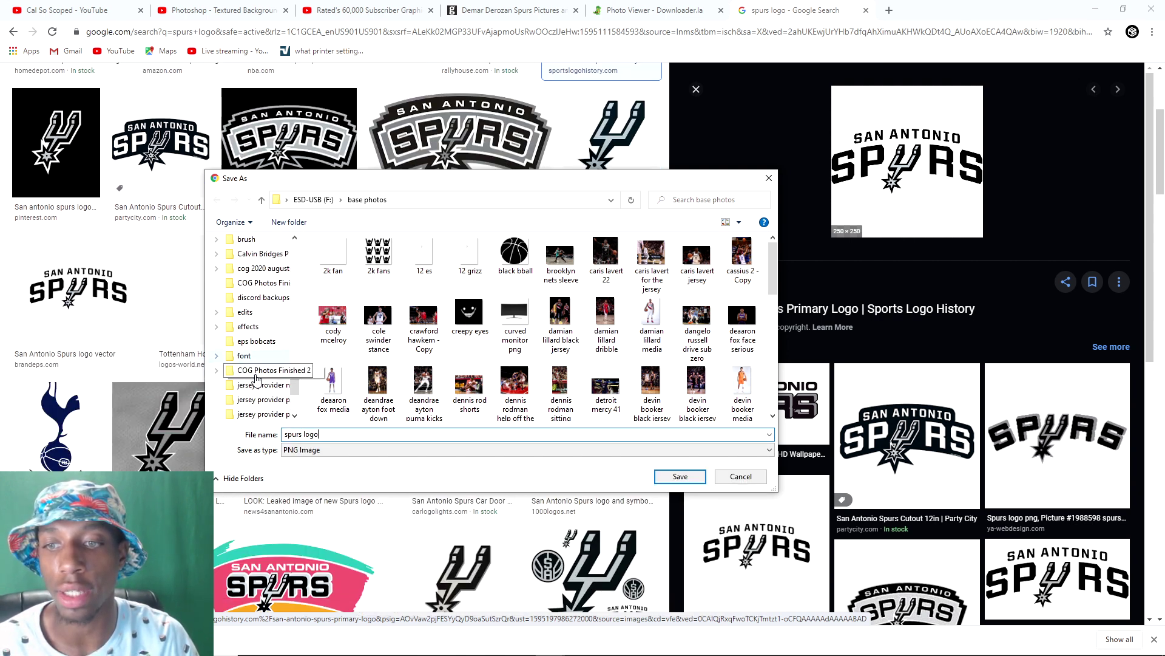
click(246, 369)
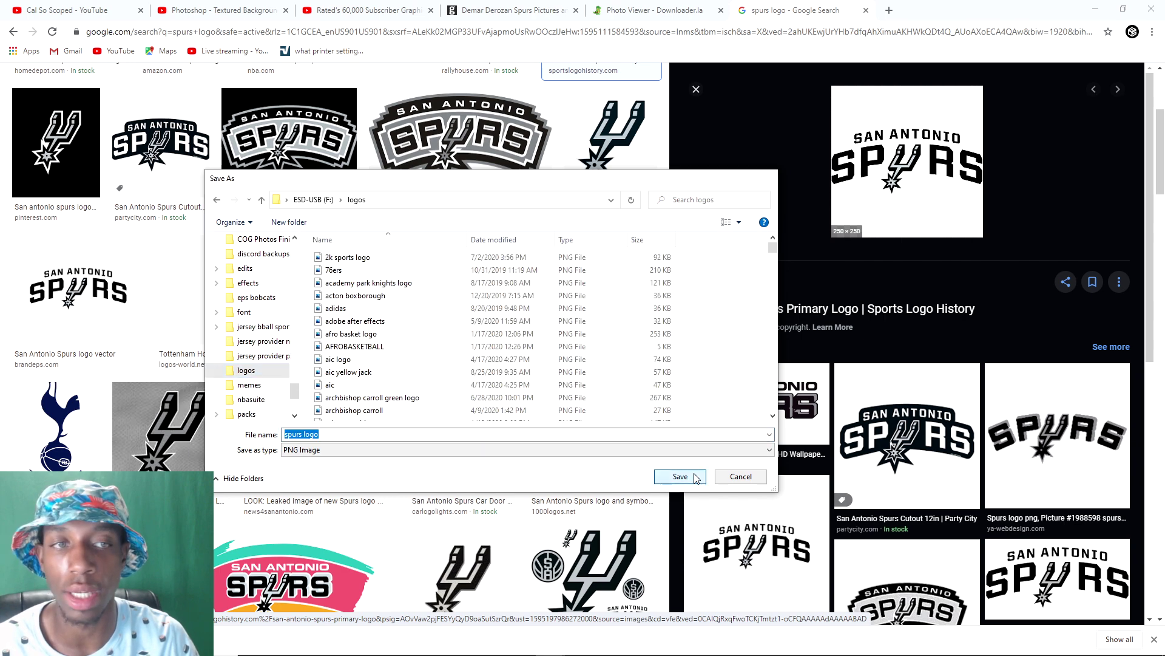
click(680, 476)
- Switch to Photoshop and open spurs logo.png from the logos folder on the ESD-USB (F:) drive
click(525, 646)
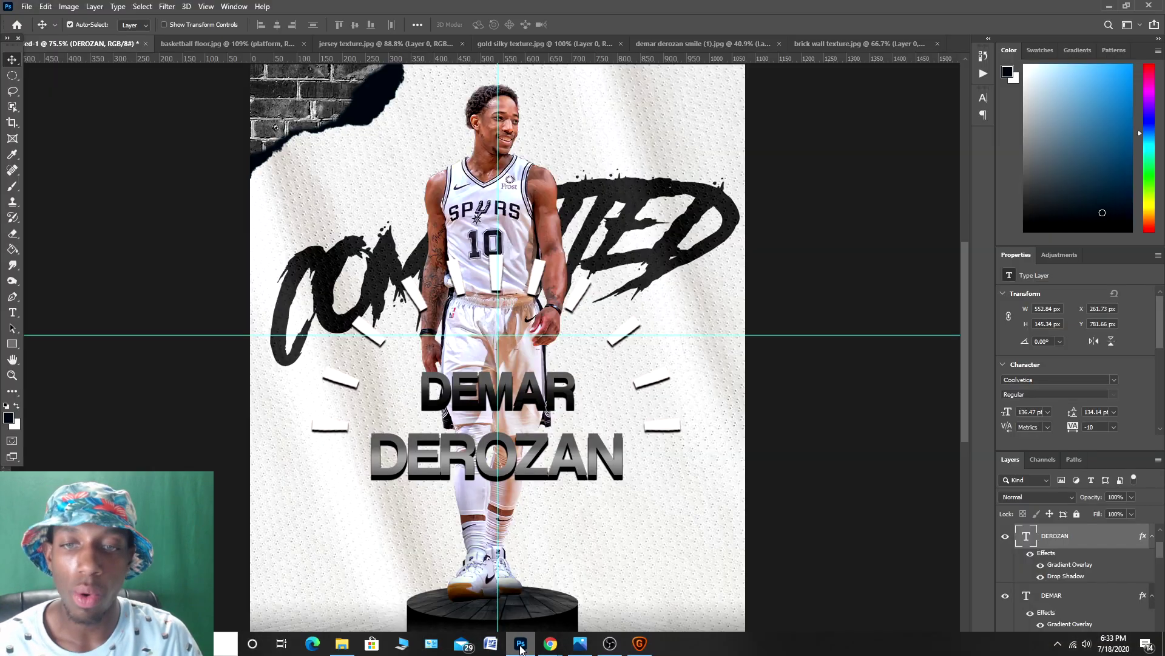
scroll(104, 49, down, 3)
click(26, 6)
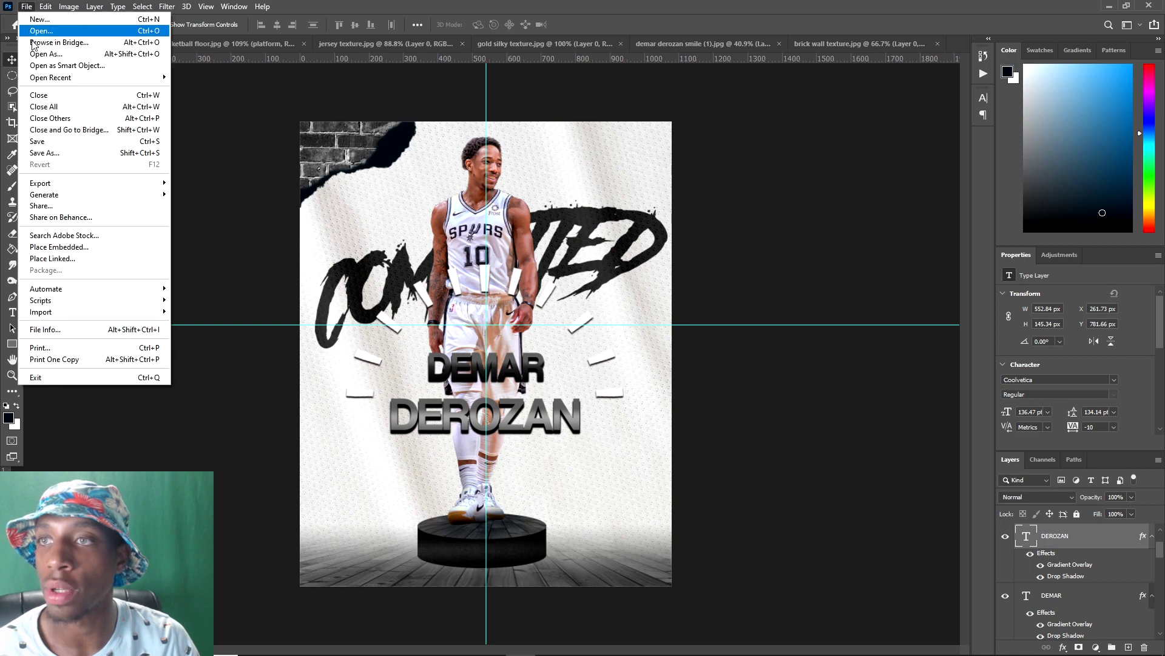
click(38, 40)
click(630, 505)
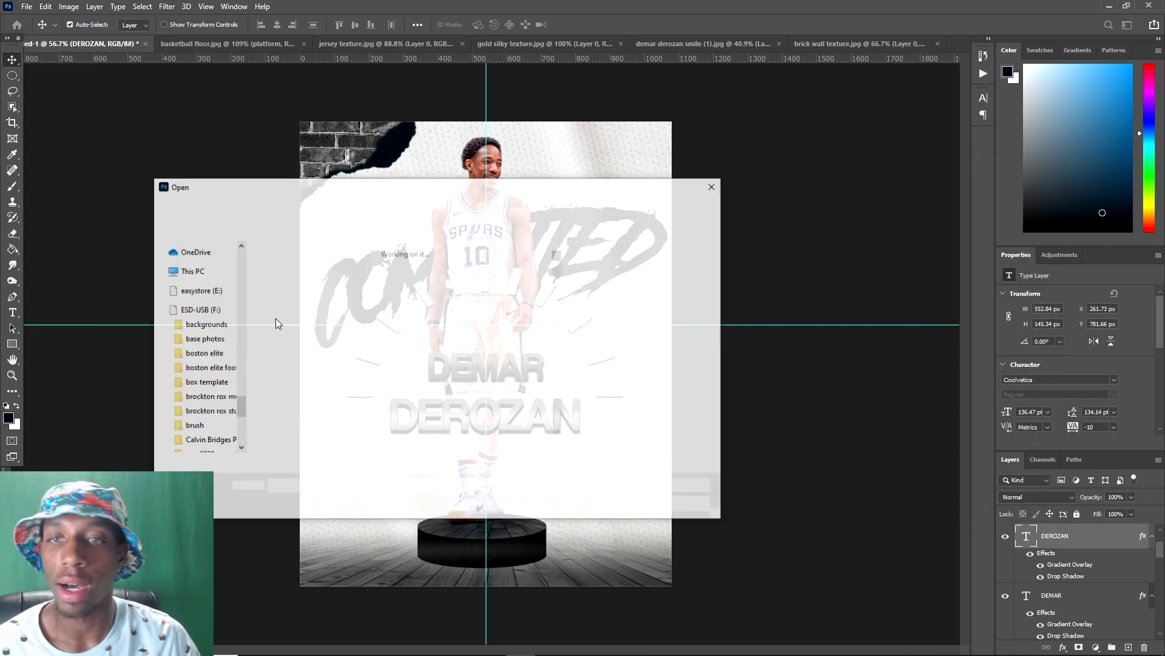
scroll(204, 401, down, 3)
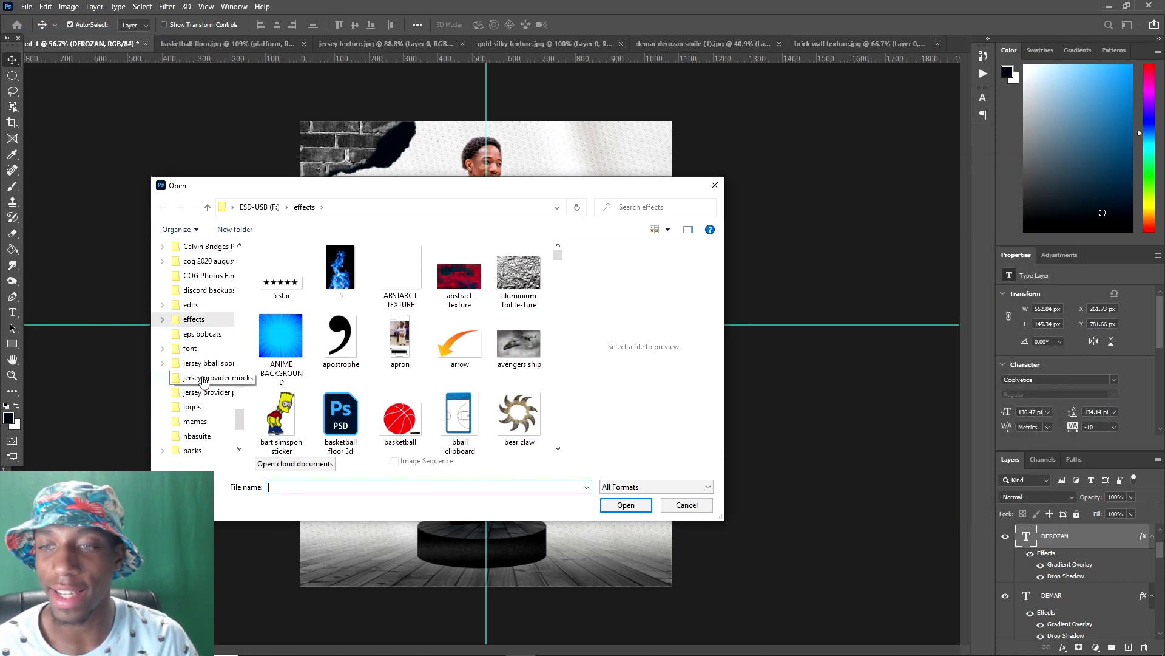
click(192, 406)
click(346, 487)
text(spurs)
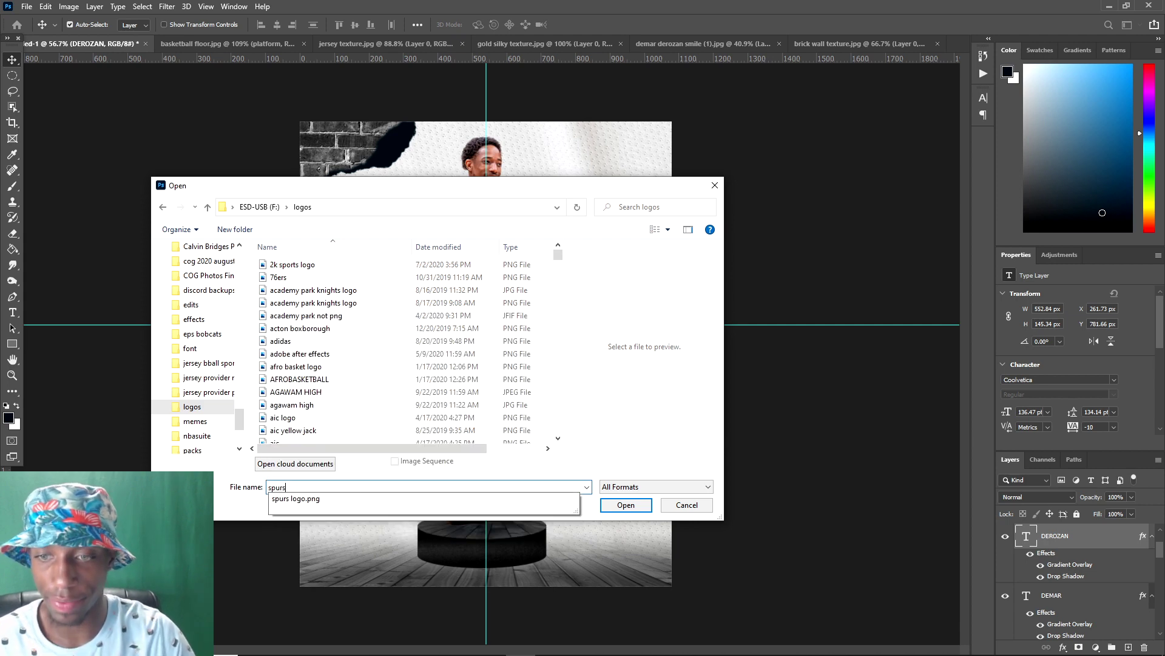
key(Down)
key(Return)
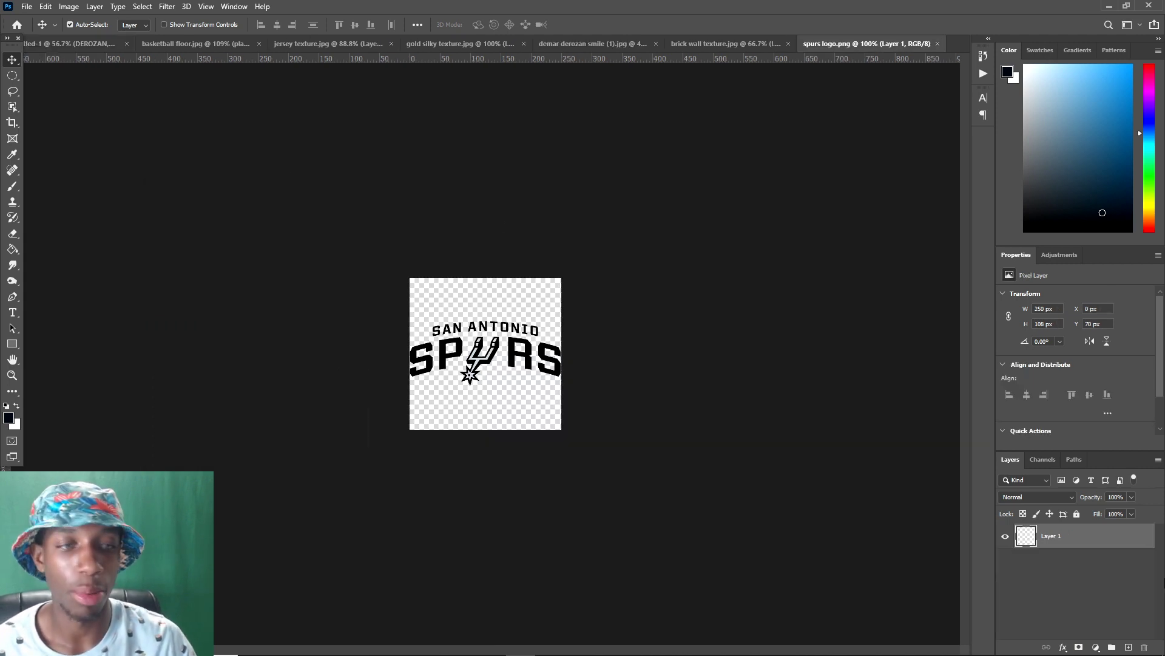
- Bring the Spurs logo into the poster document above the Hue/Saturation 5 layer and clip it to the brick wall layer
click(70, 24)
click(62, 44)
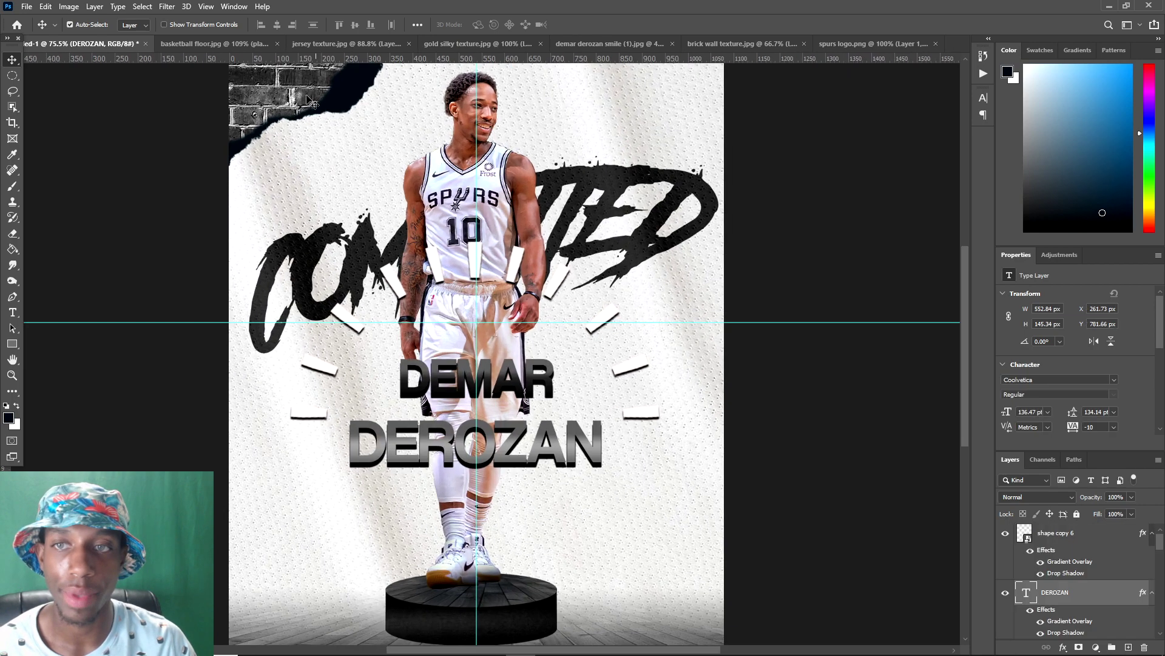
ctrl+click(307, 96)
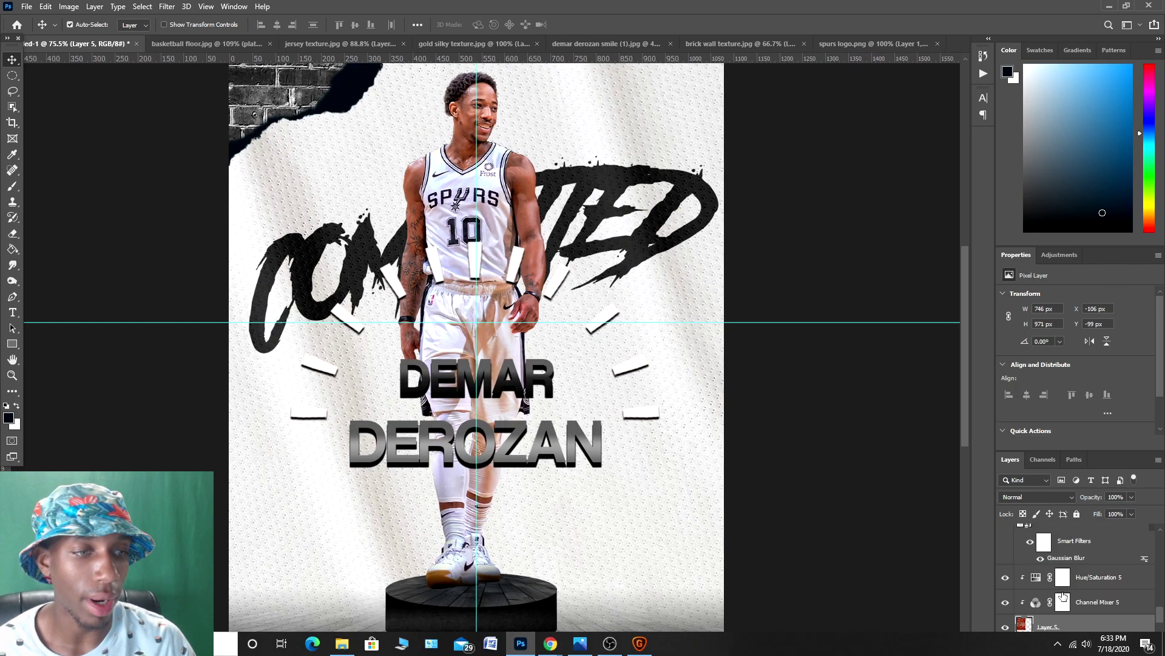
click(1085, 588)
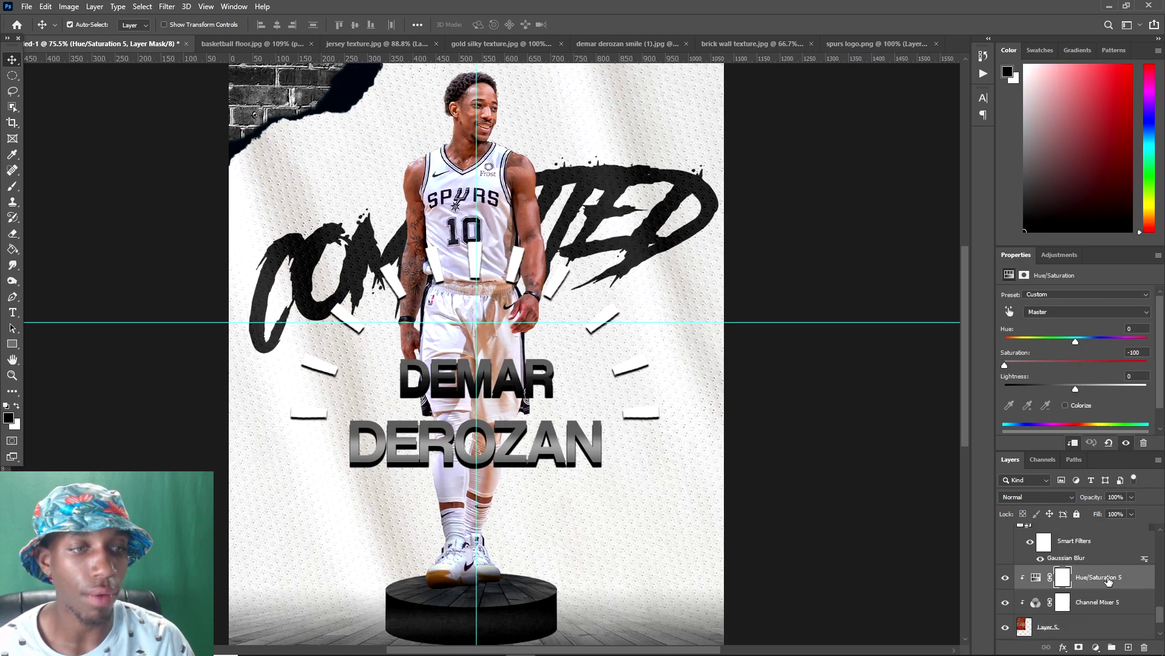
key(ctrl+shift+alt+n)
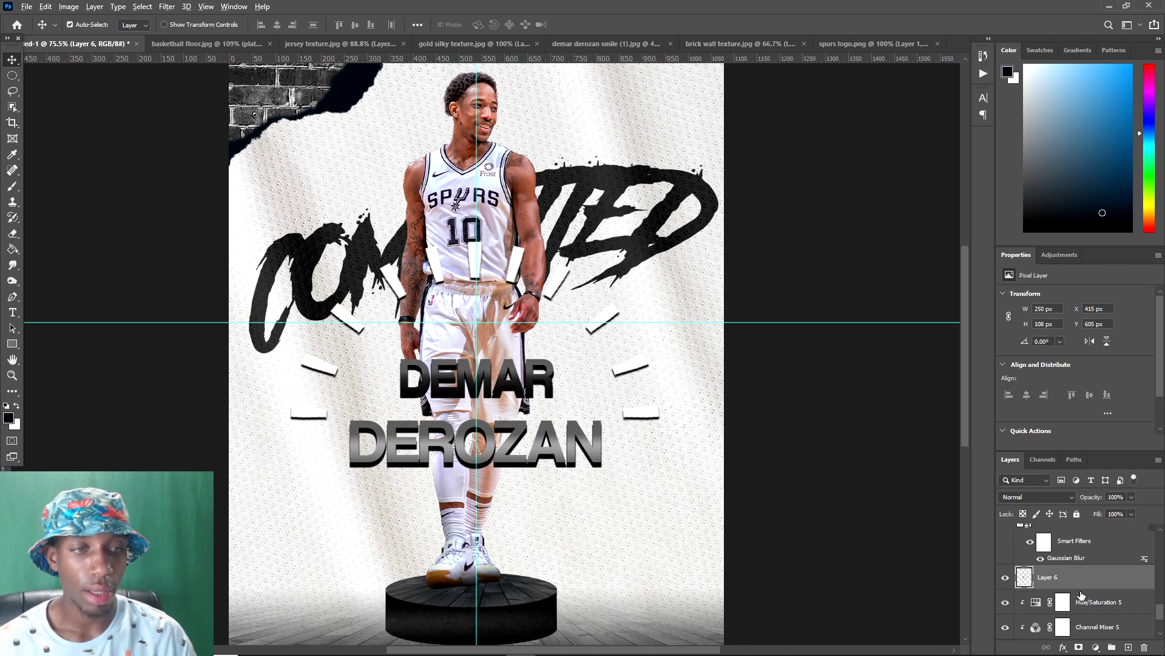
alt+click(1081, 589)
- Move the logo onto the brick corner, scale it to about 129%, and rotate it about -25.5° to follow the torn edge
key(ctrl+t)
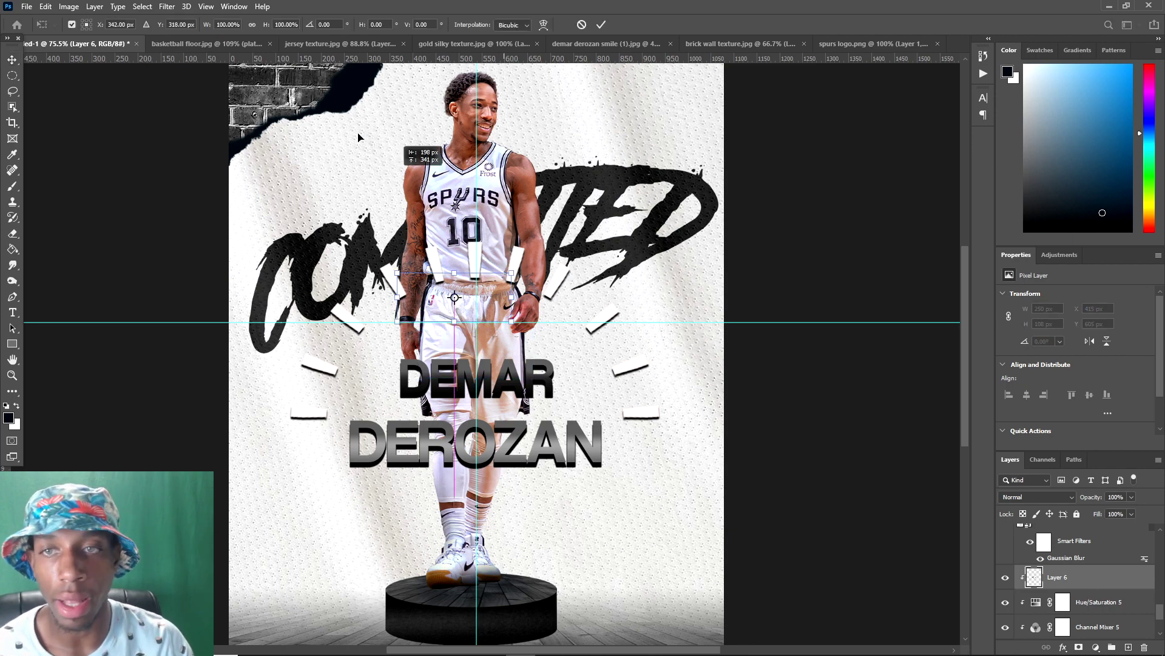
drag(358, 138, 339, 104)
key(ctrl+minus)
drag(419, 128, 395, 89)
drag(364, 145, 375, 141)
key(ctrl+z)
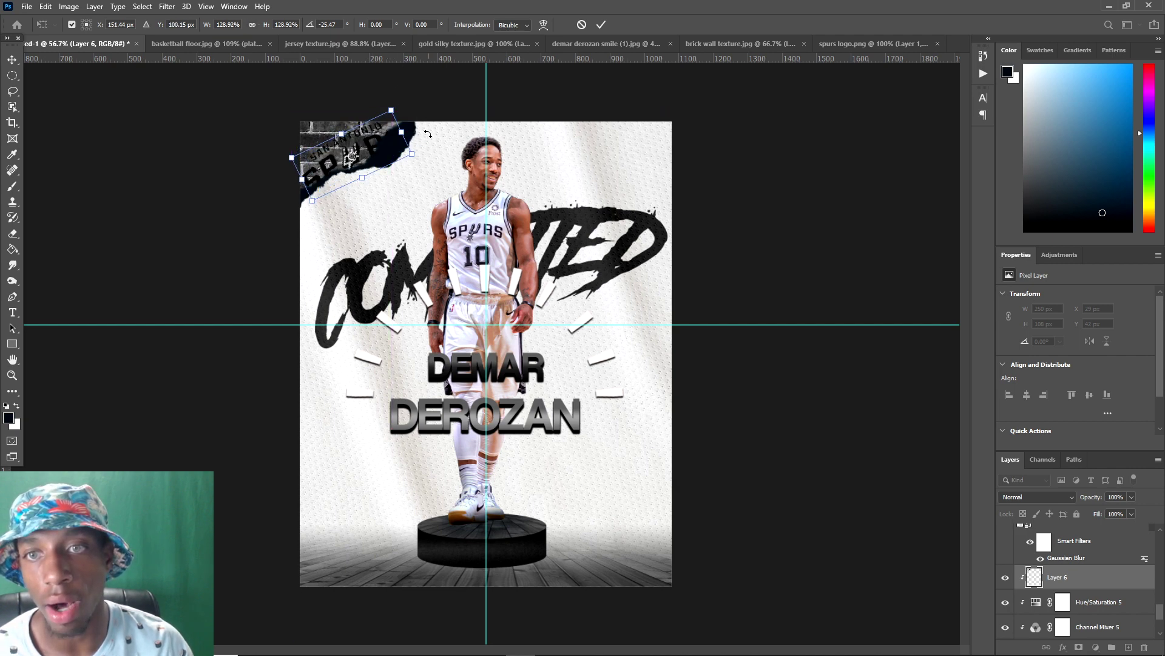
key(Return)
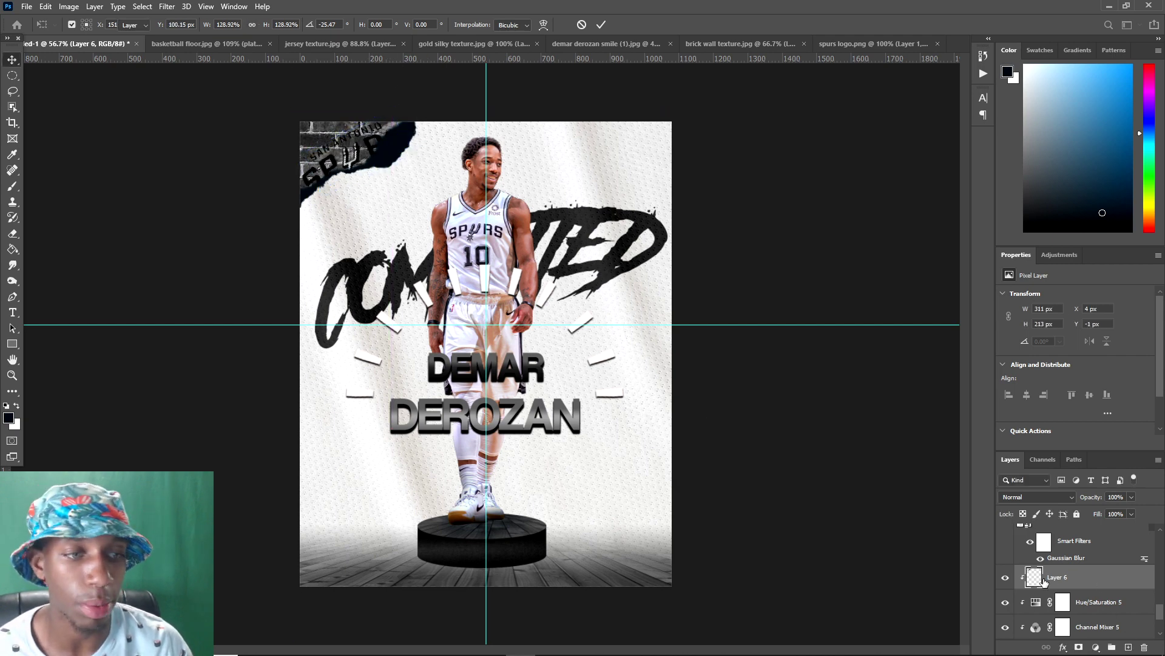
- Rename the clipped logo layer as "spurs logo"
right_click(1033, 580)
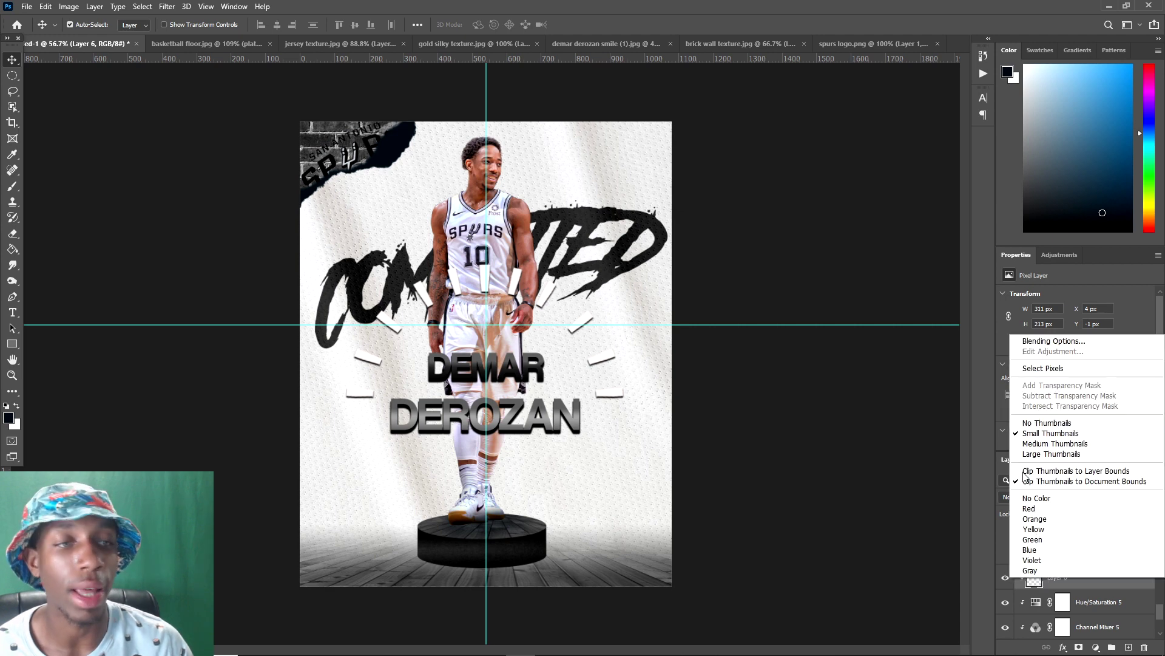
click(1042, 586)
double_click(1059, 577)
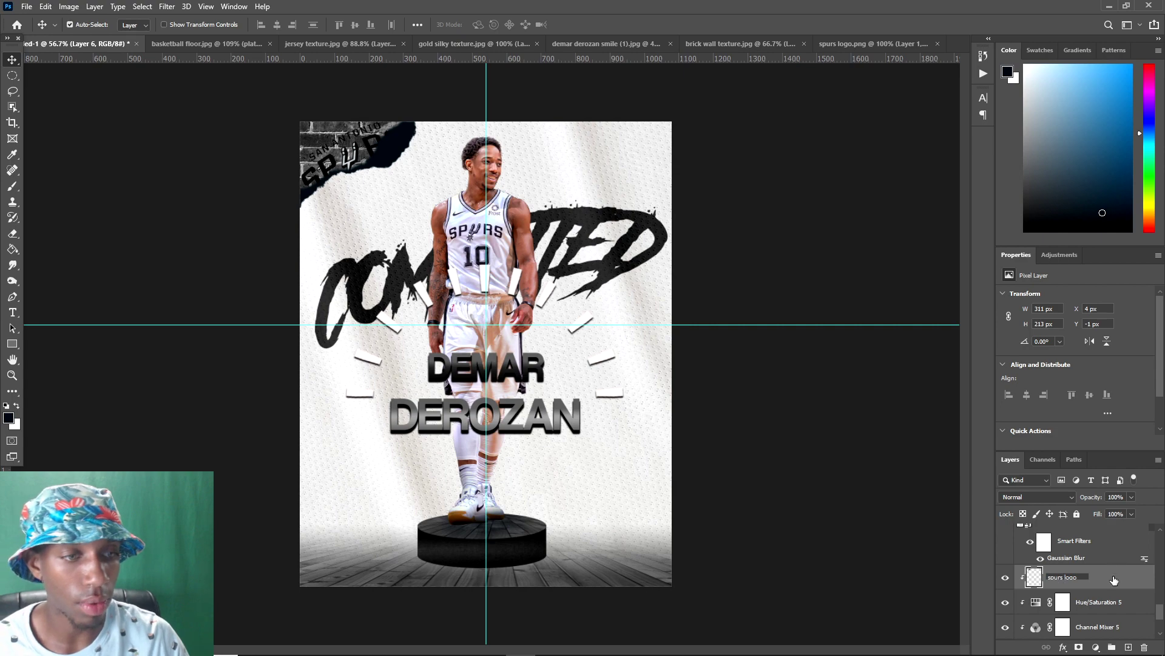
key(Return)
- Blend the spurs logo layer into the bricks by splitting its Blend If underlying-layer black slider to about 37 / 91
right_click(1034, 577)
click(1073, 343)
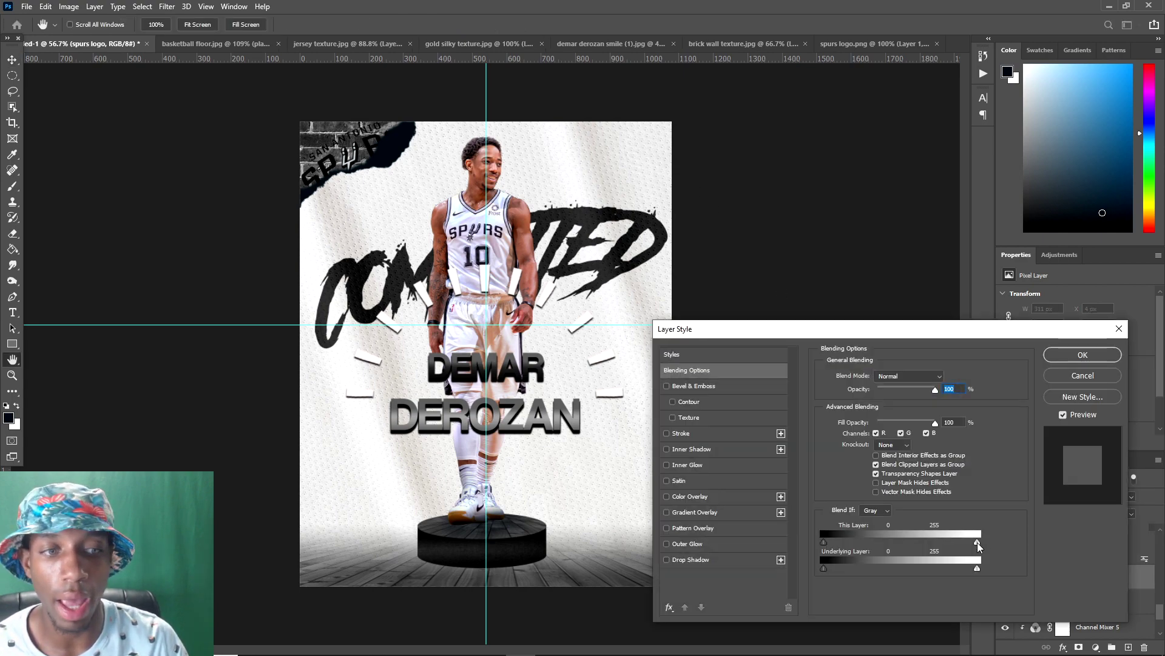
mouse_move(978, 542)
mouse_down()
mouse_move(904, 534)
mouse_move(970, 536)
mouse_up()
drag(825, 567, 883, 563)
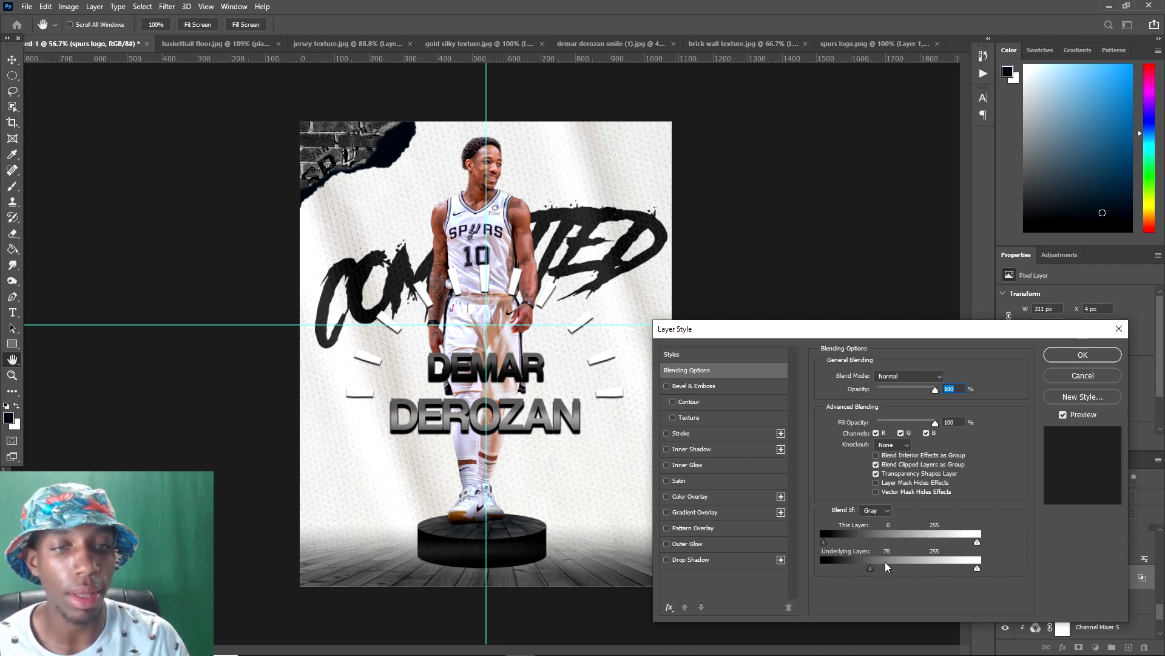
mouse_move(870, 568)
mouse_down()
mouse_move(827, 569)
mouse_move(923, 563)
mouse_move(885, 570)
mouse_up()
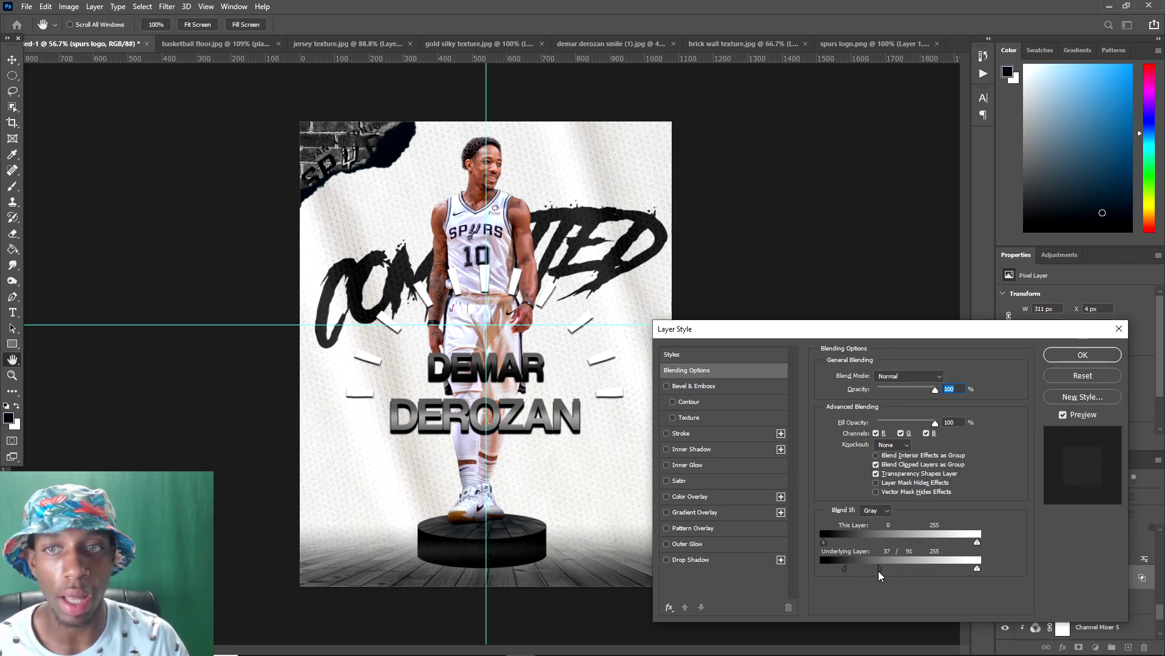
click(1070, 352)
key(v)
scroll(571, 288, down, 2)
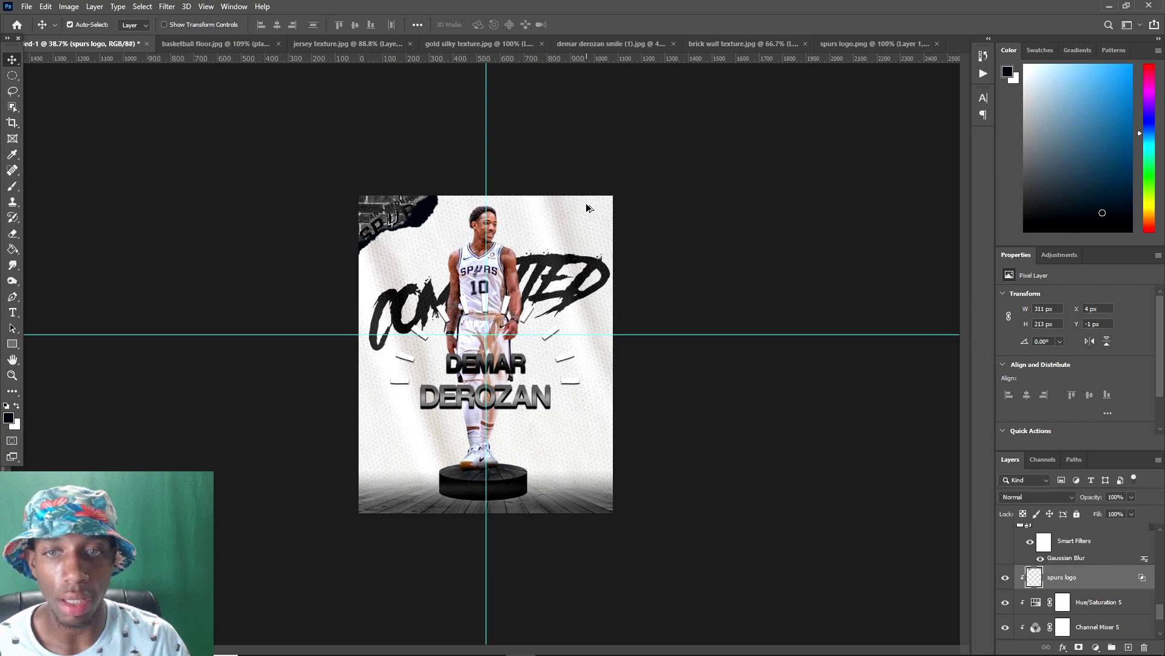
scroll(570, 288, up, 3)
scroll(393, 159, down, 3)
scroll(756, 467, up, 4)
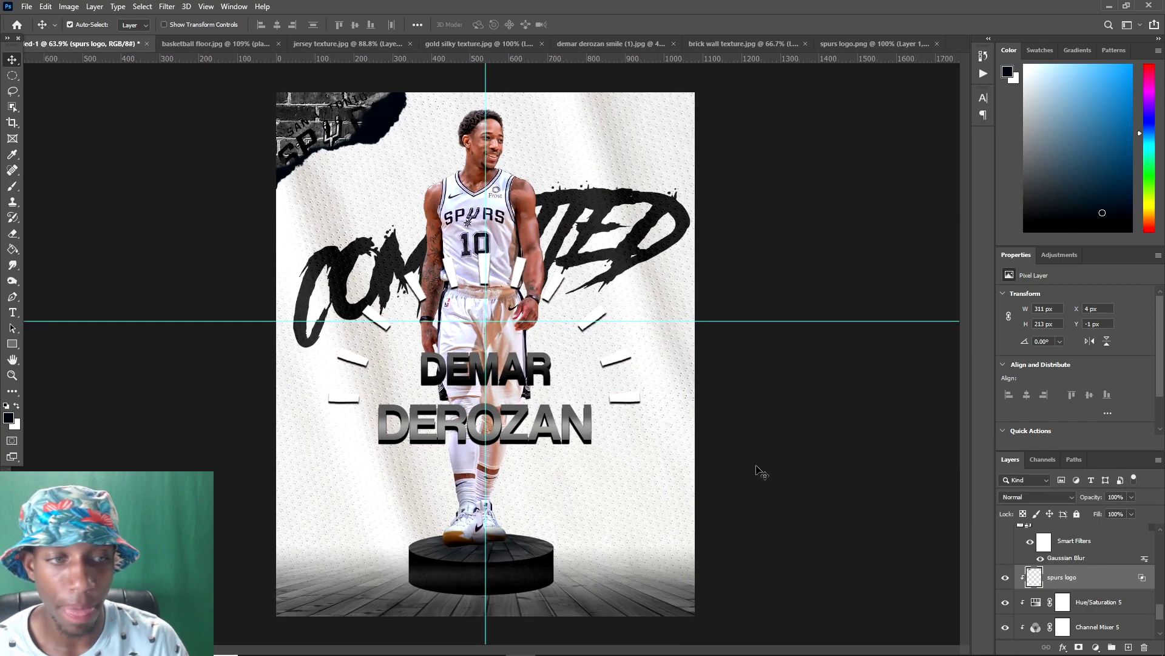
- Place lens flare blacklight.jpg from the effects folder as an embedded object above shape copy 6, and set its blend mode to Screen
drag(1162, 605, 1161, 533)
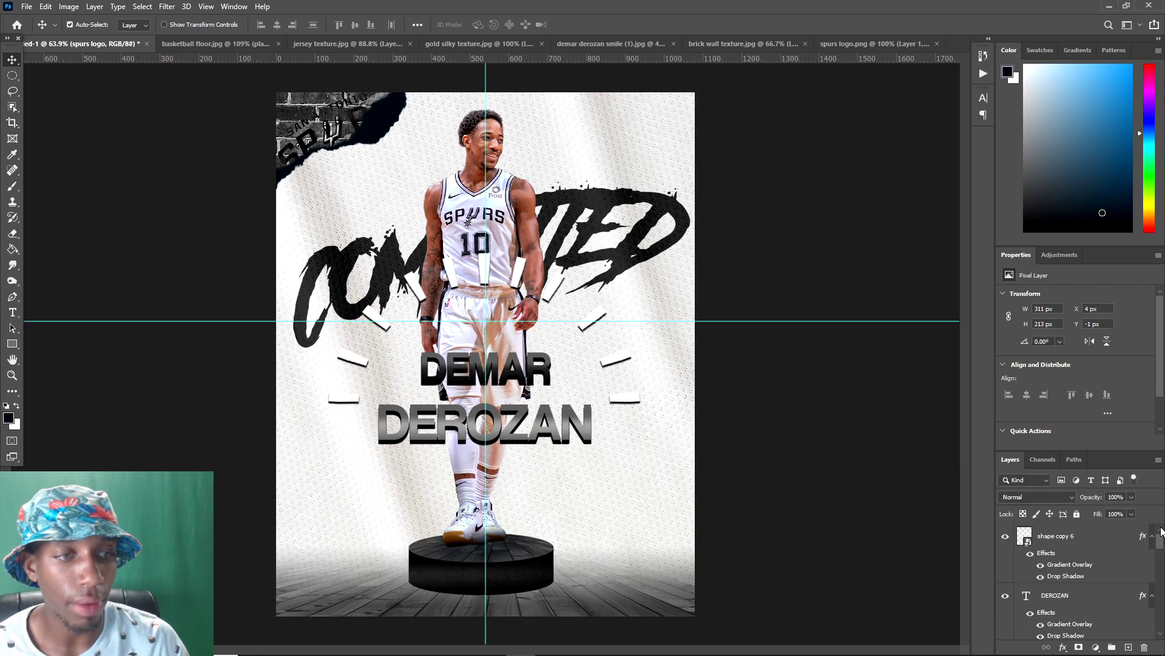
click(1096, 542)
click(25, 6)
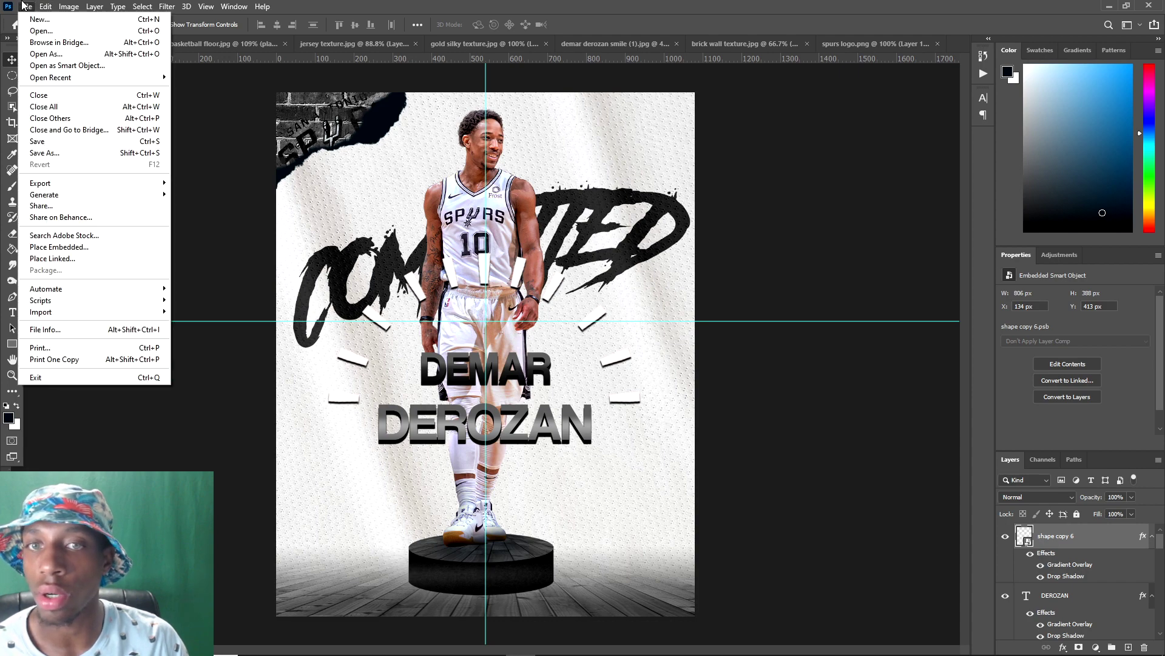
click(59, 246)
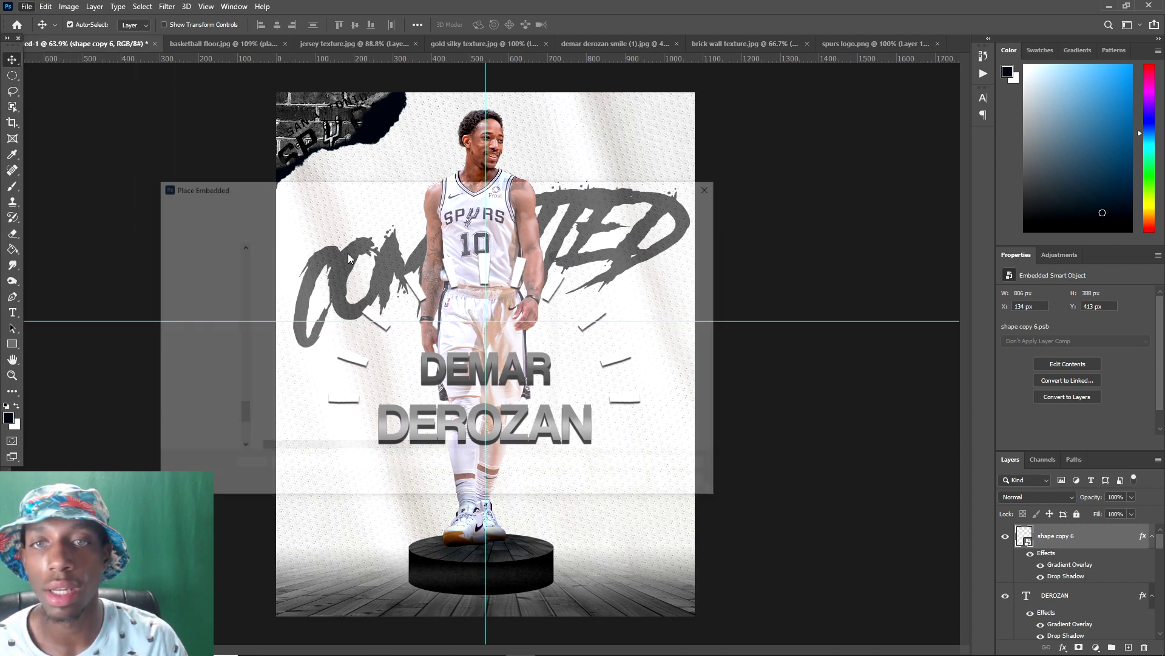
scroll(182, 395, up, 1)
click(194, 377)
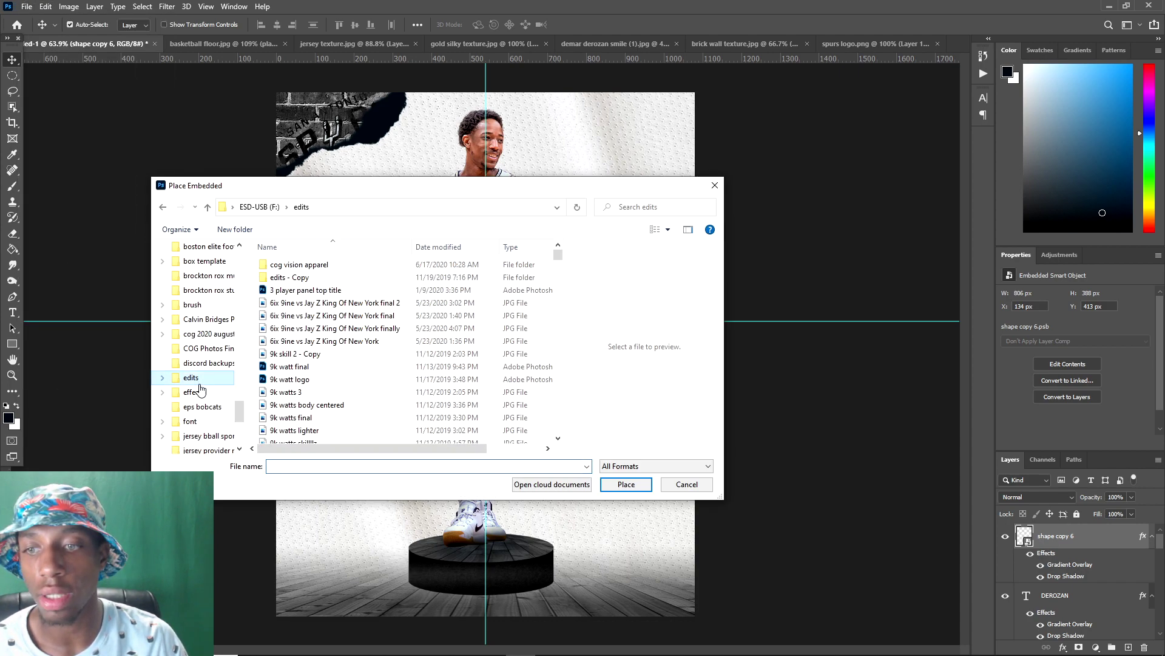
click(194, 392)
click(287, 466)
text(lens)
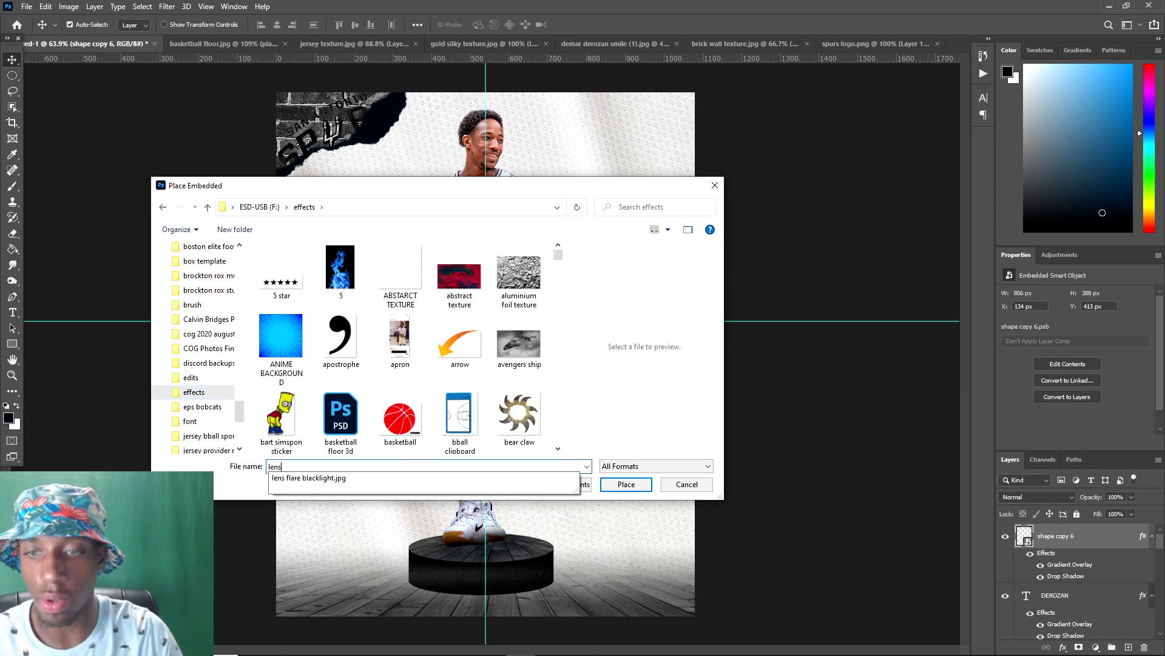
key(Down)
key(Return)
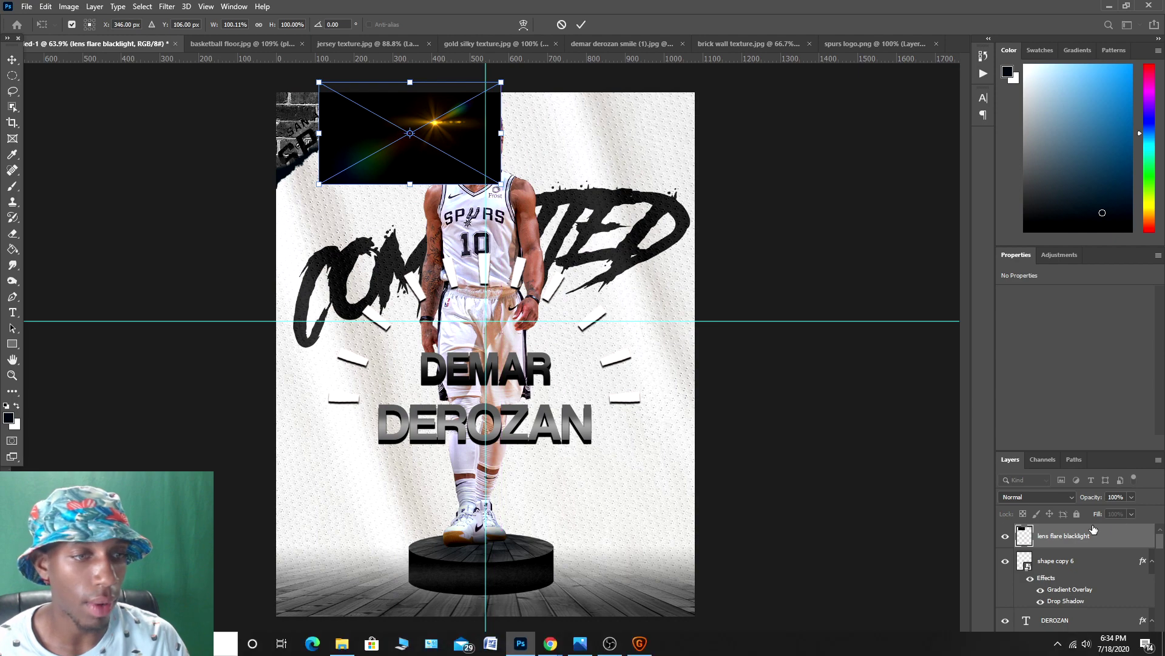
key(Return)
click(1036, 496)
click(1024, 454)
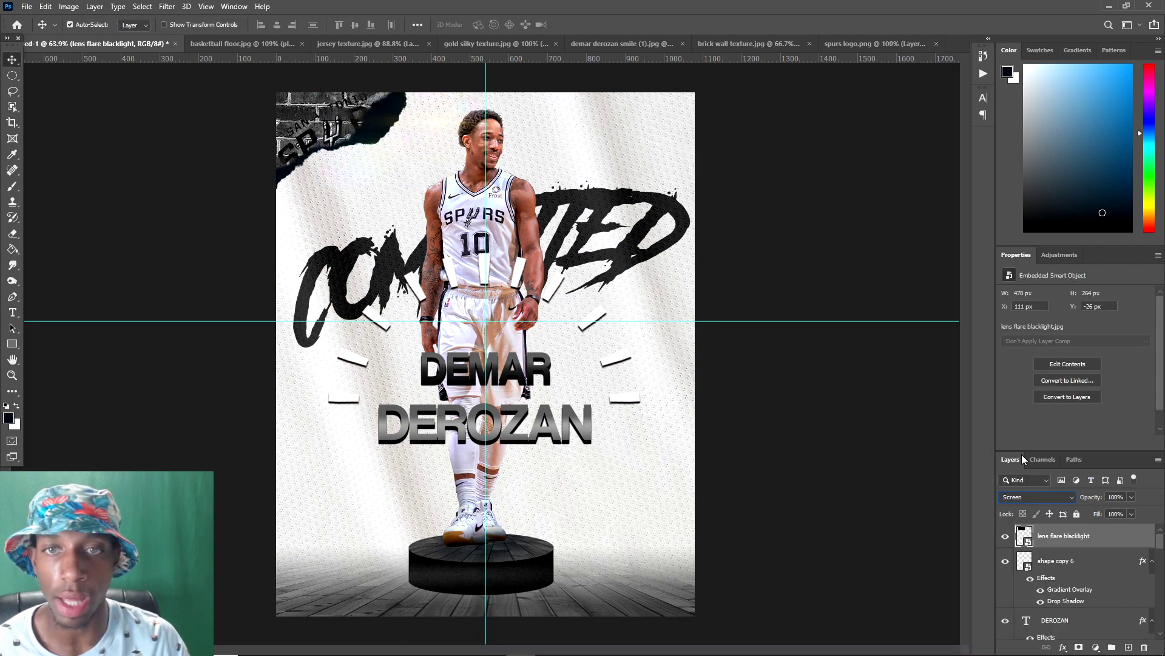
- Scale the lens flare blacklight layer to about 246% and position it over the brick corner and the player's head
key(ctrl+r)
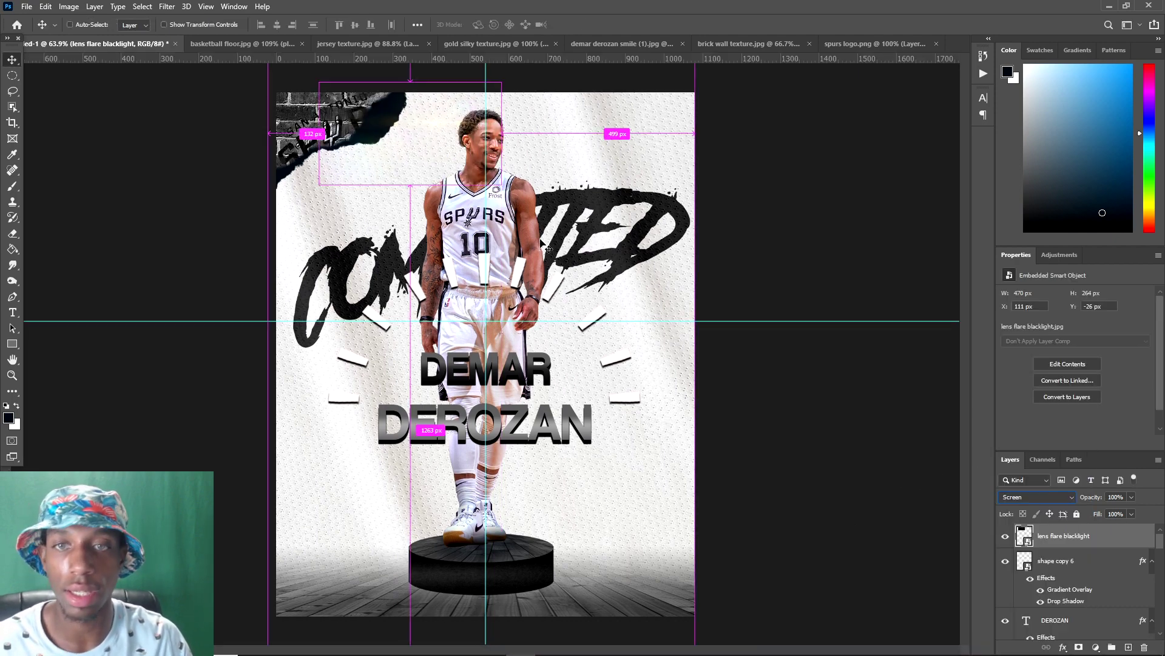
key(ctrl+t)
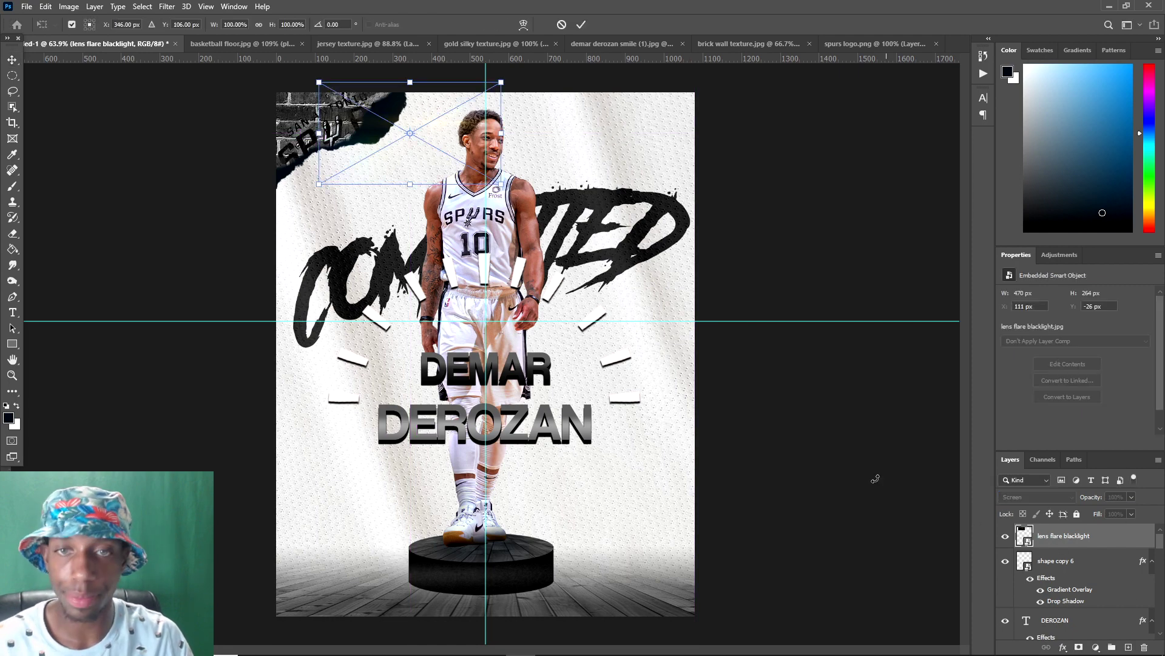
drag(517, 190, 810, 350)
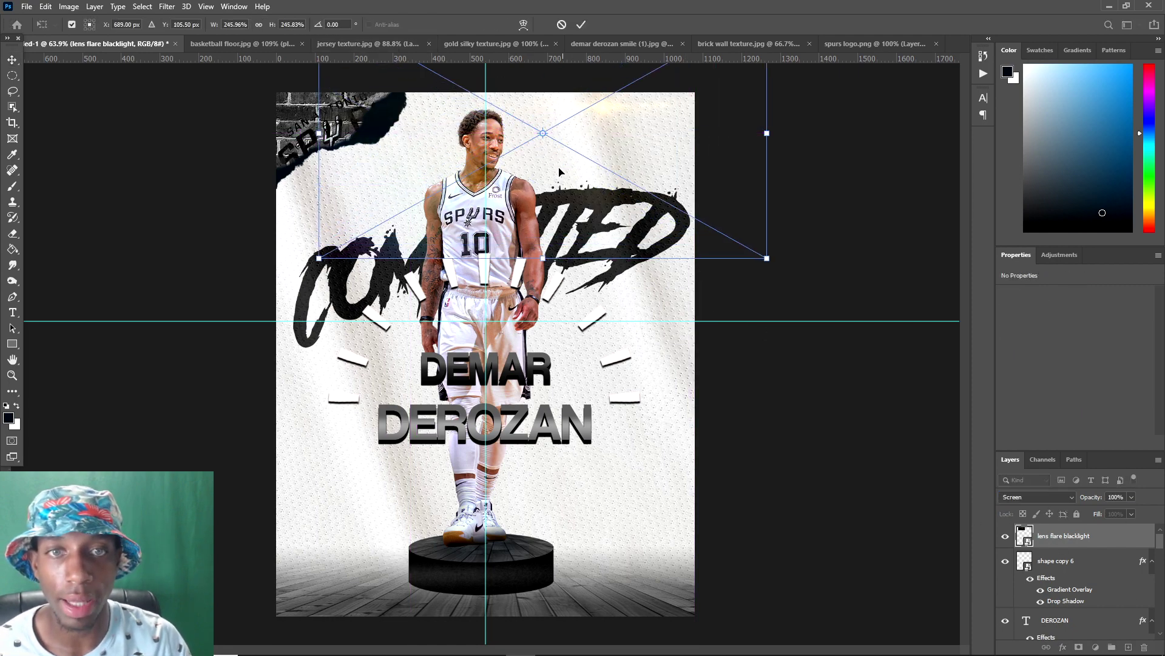
drag(563, 168, 387, 231)
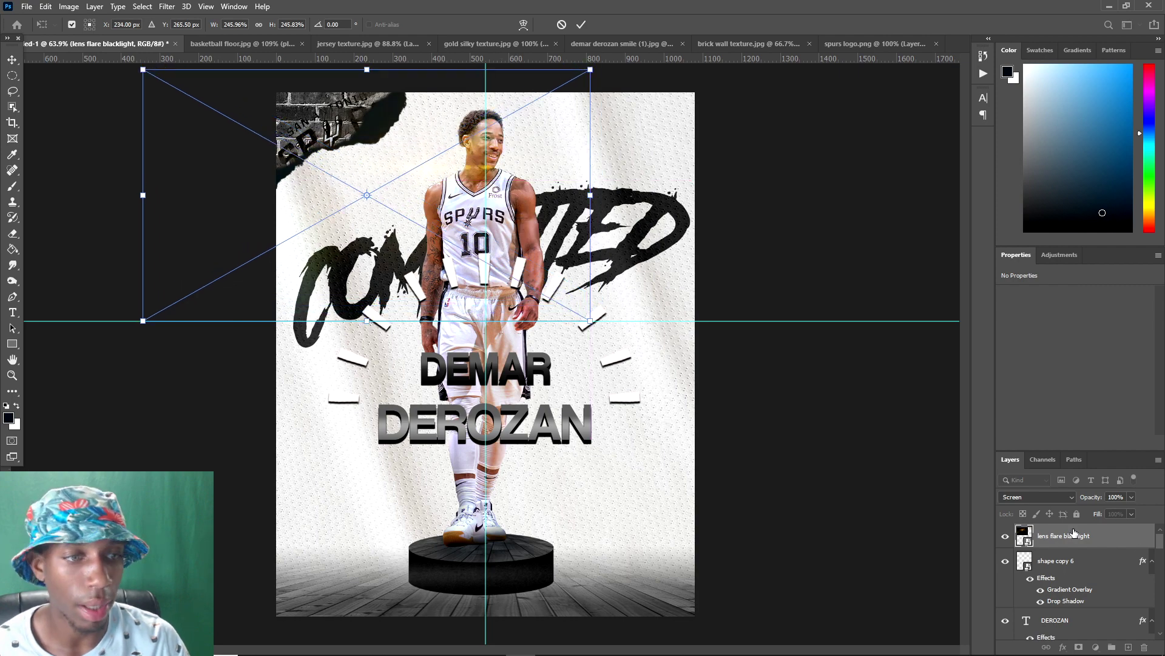
key(Return)
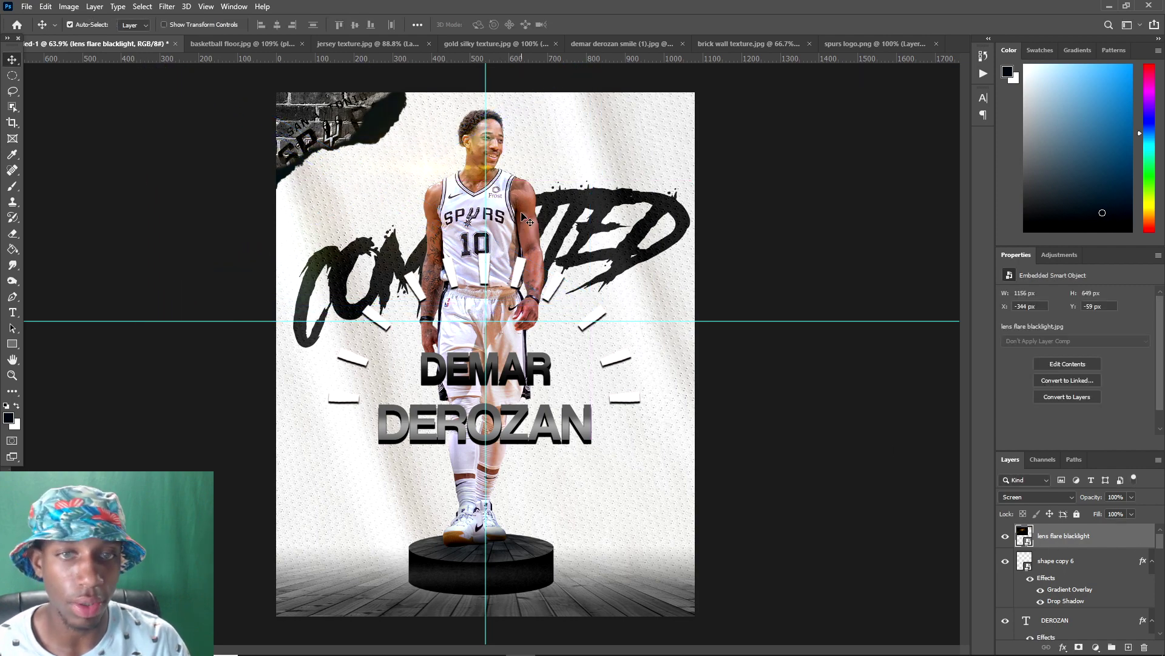
- Add a Curves adjustment clipped to demar derozan copy, raise its curve steeply to brighten the player, and invert the mask to black
scroll(1047, 562, down, 4)
scroll(1036, 573, down, 1)
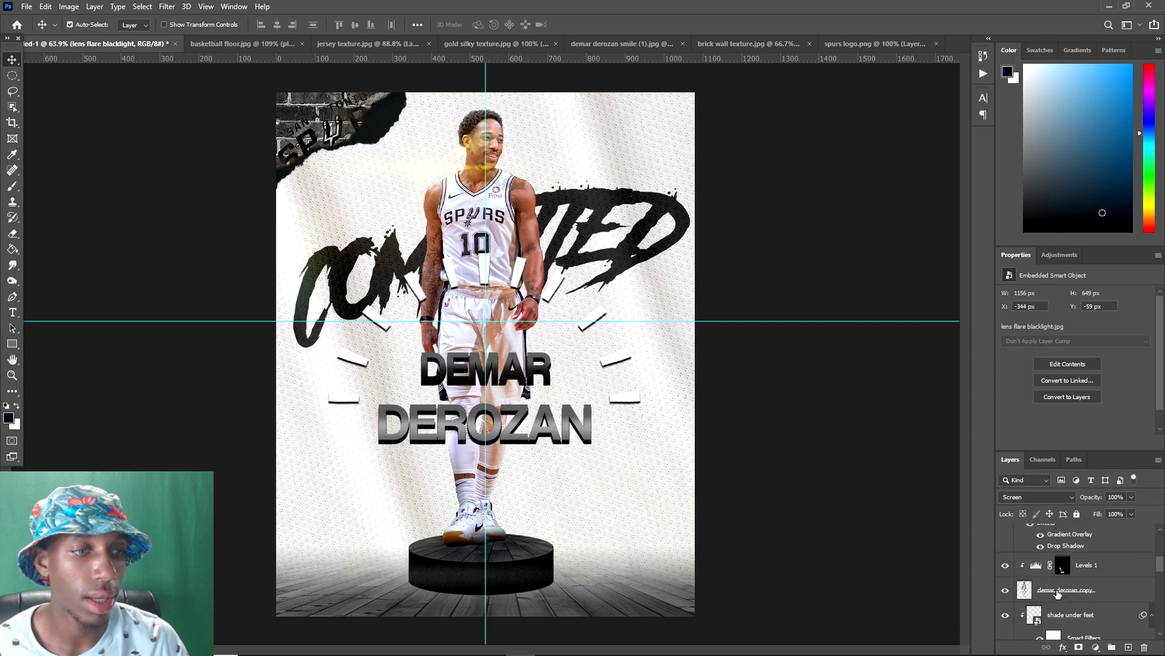
click(1056, 590)
click(1096, 647)
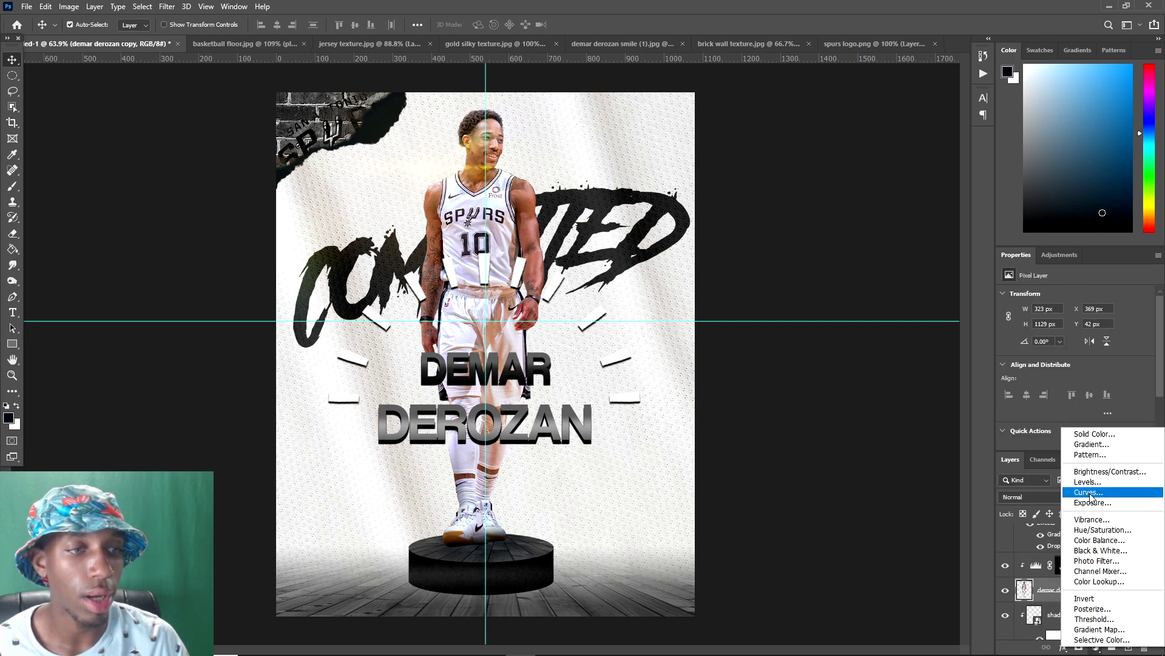
click(1090, 497)
drag(1072, 388, 1042, 332)
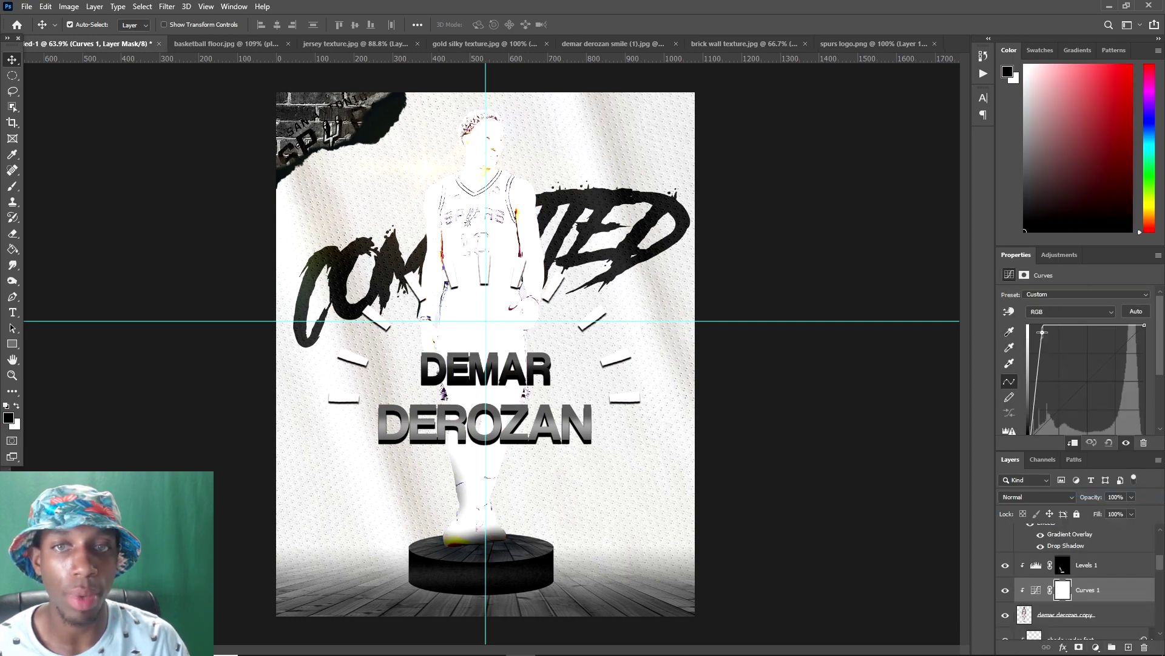
key(ctrl+i)
- Set up a soft round brush at 175 px with 2% flow and white as the foreground color
key(b)
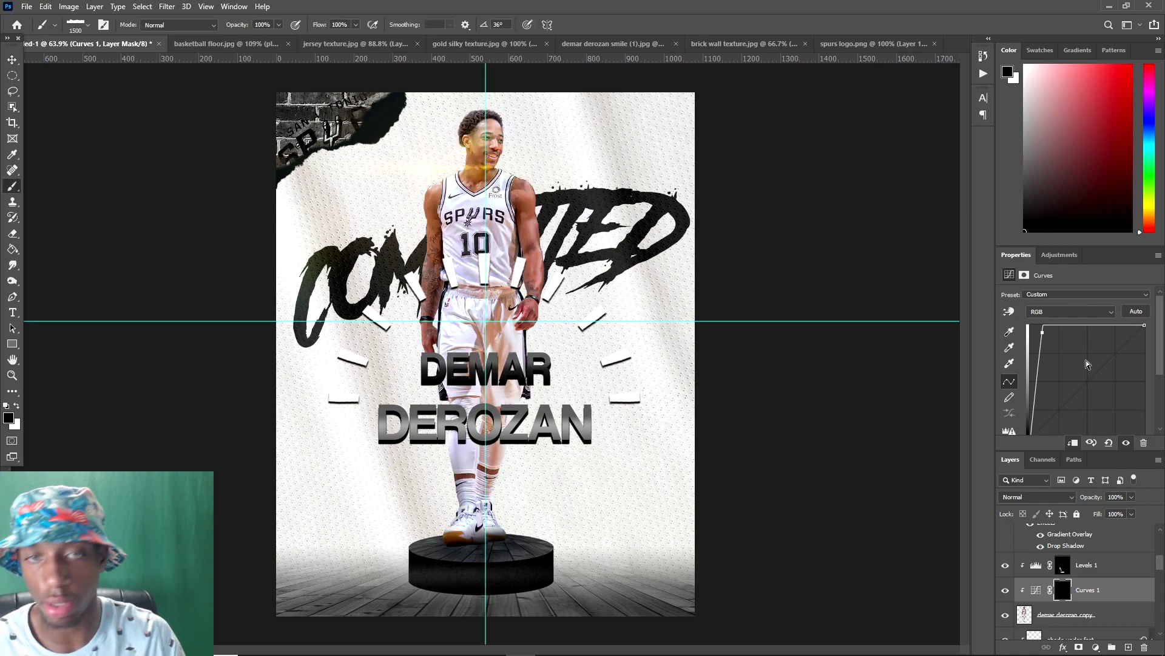
click(103, 24)
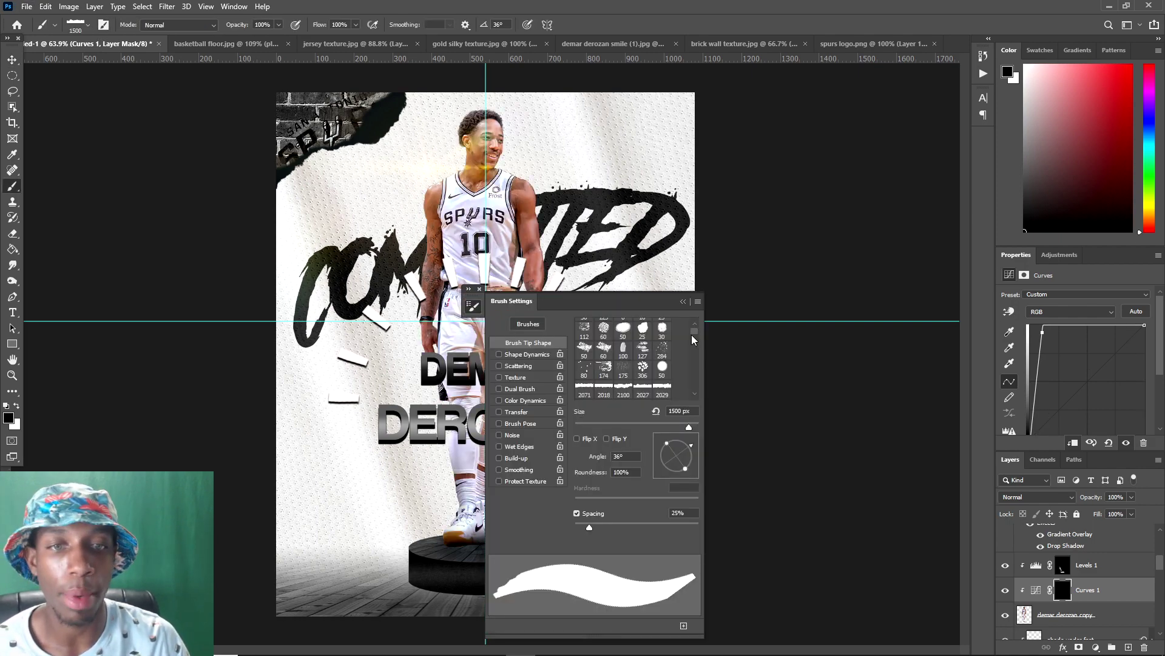
scroll(696, 335, up, 1)
click(584, 326)
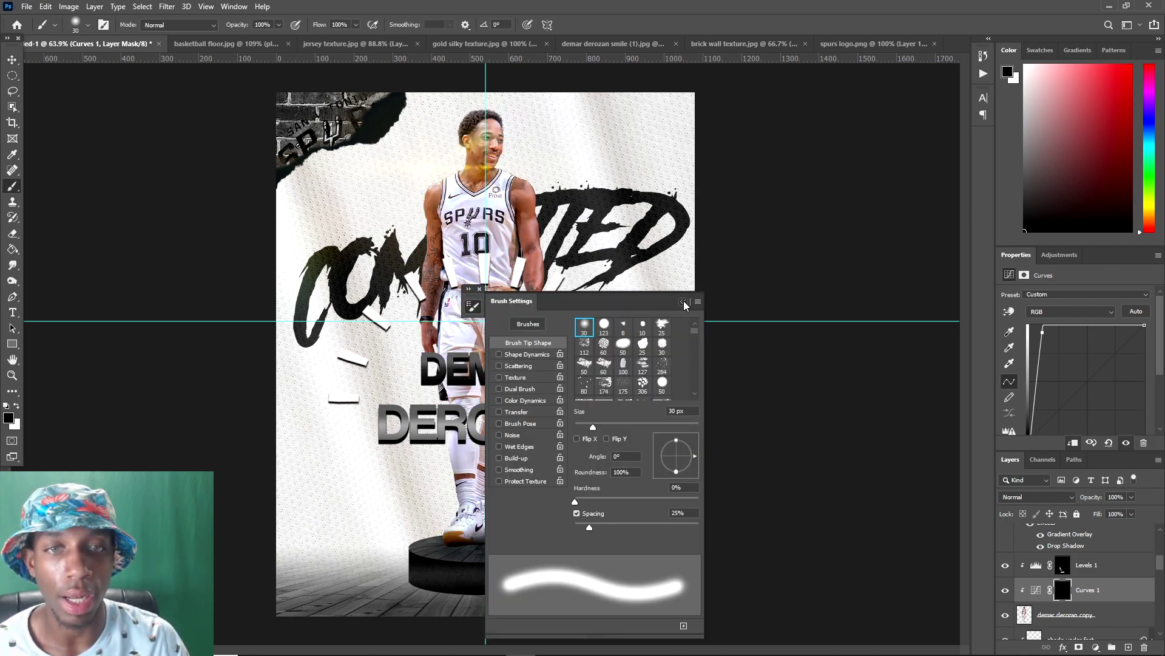
click(684, 302)
click(355, 25)
drag(330, 41, 302, 46)
key(x)
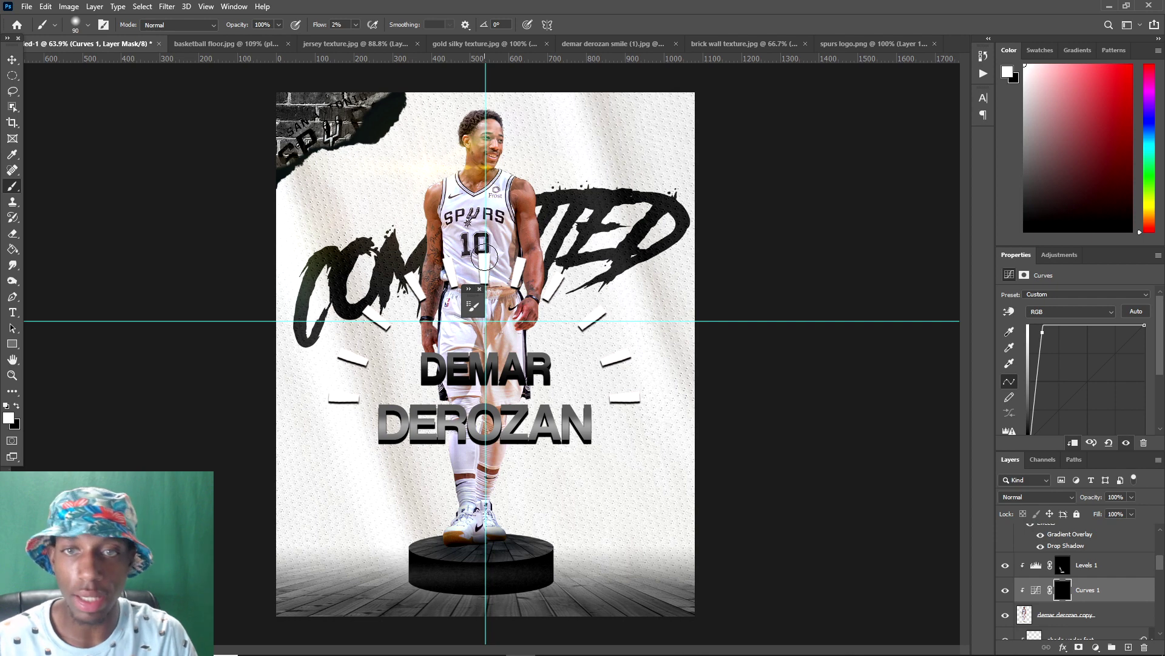
key(bracketright)
key(bracketright)
key(bracketright)
key(bracketright)
key(bracketright)
key(bracketright)
key(bracketright)
key(bracketright)
key(bracketright)
key(bracketright)
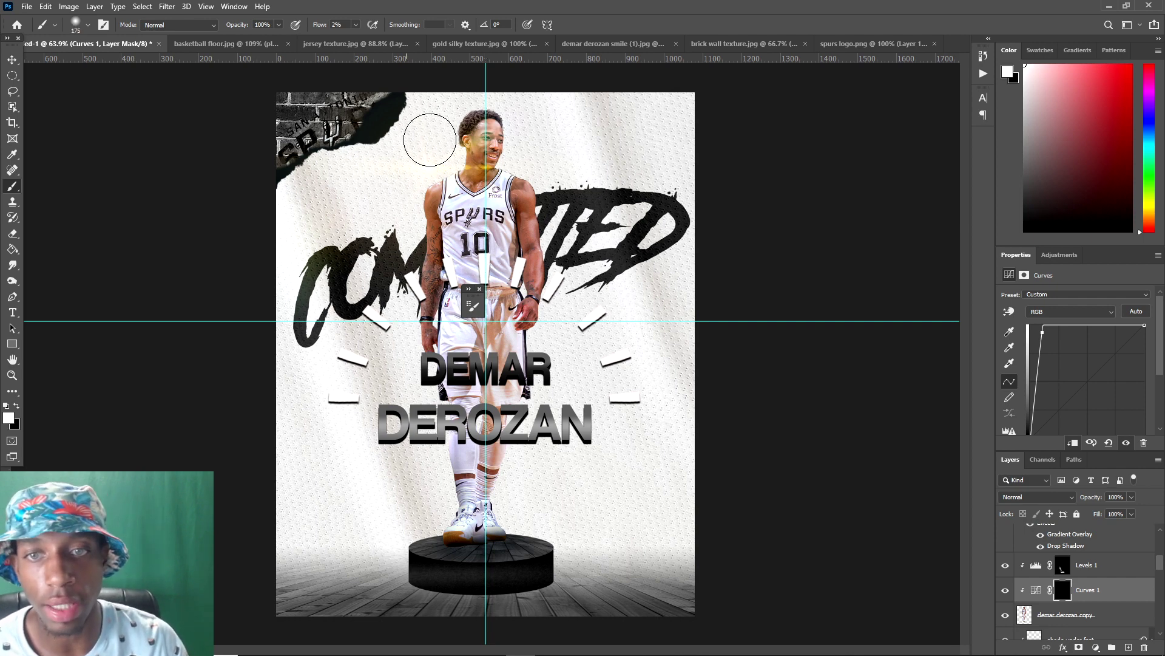
- Paint faint highlights on the Curves 1 mask around the player's head and down the side of his body nearest the flare
mouse_move(429, 140)
mouse_down()
mouse_move(436, 176)
mouse_move(458, 125)
mouse_move(449, 129)
mouse_move(460, 159)
mouse_move(470, 156)
mouse_move(489, 111)
mouse_move(466, 103)
mouse_move(494, 131)
mouse_up()
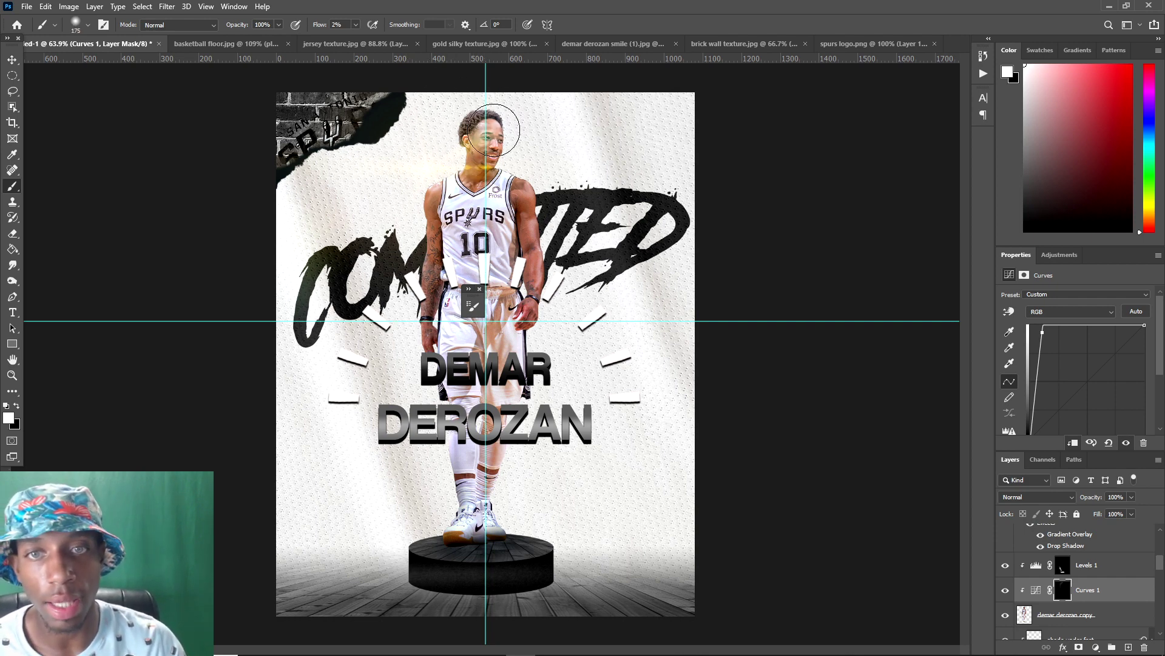
mouse_move(399, 336)
mouse_down()
mouse_move(418, 299)
mouse_move(453, 446)
mouse_move(421, 378)
mouse_move(470, 439)
mouse_up()
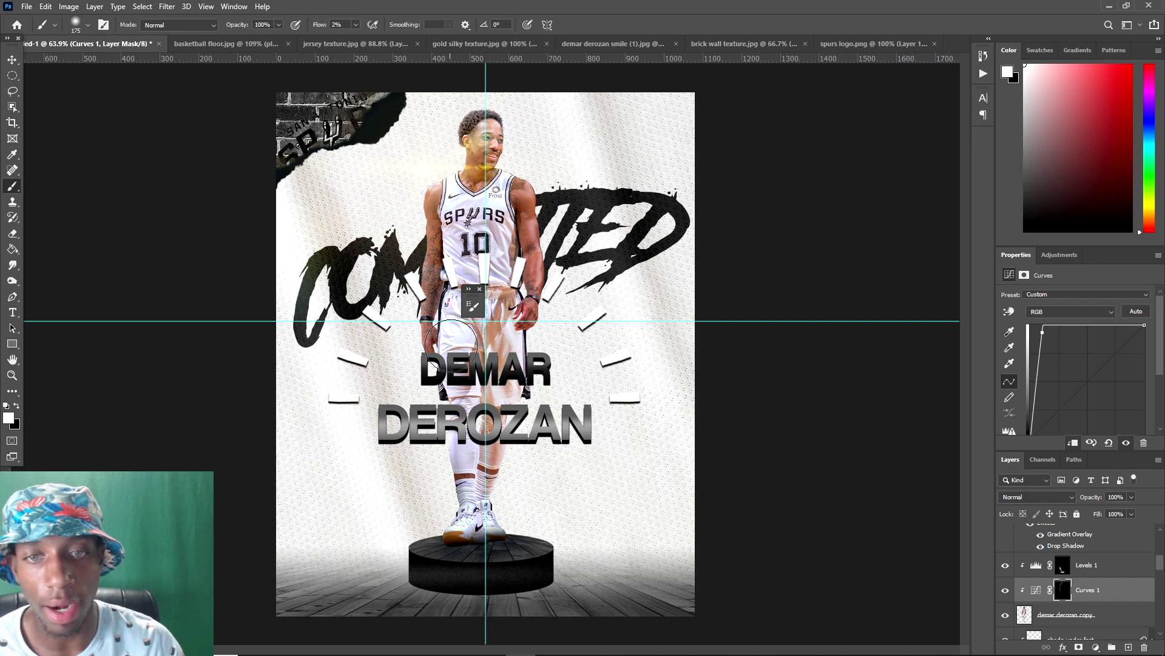
key(x)
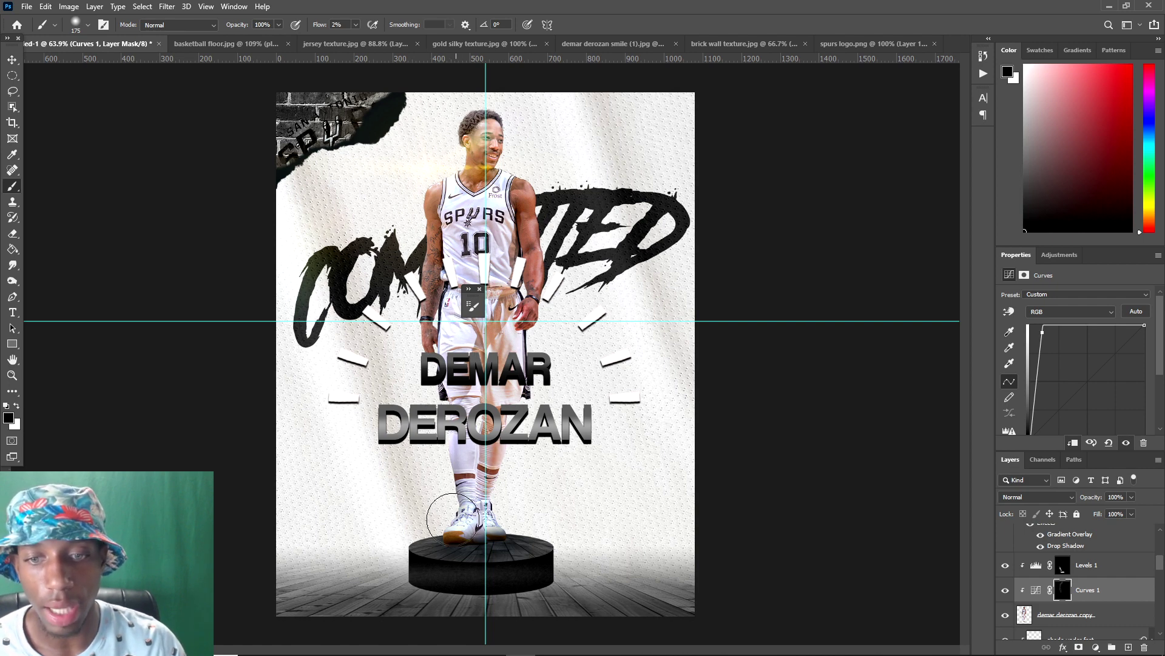
key(x)
mouse_move(490, 118)
mouse_down()
mouse_move(461, 136)
mouse_move(408, 390)
mouse_up()
- Move the lens flare blacklight layer up and slightly toward the torn brick corner
scroll(437, 460, down, 3)
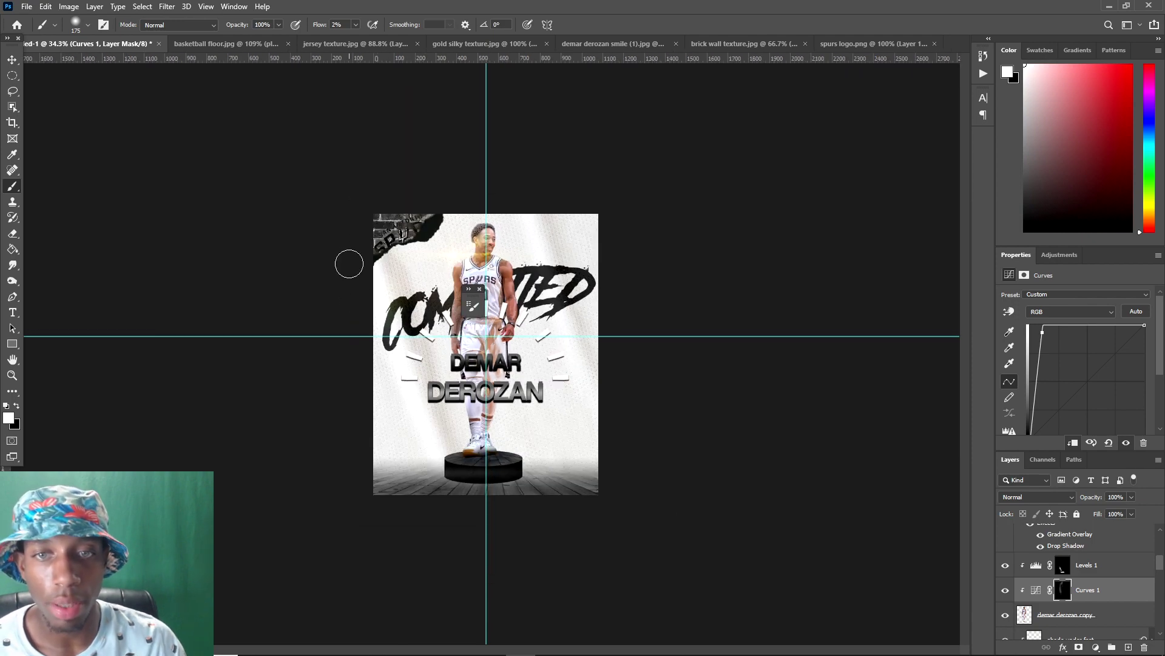
scroll(454, 266, up, 2)
key(v)
drag(440, 218, 435, 189)
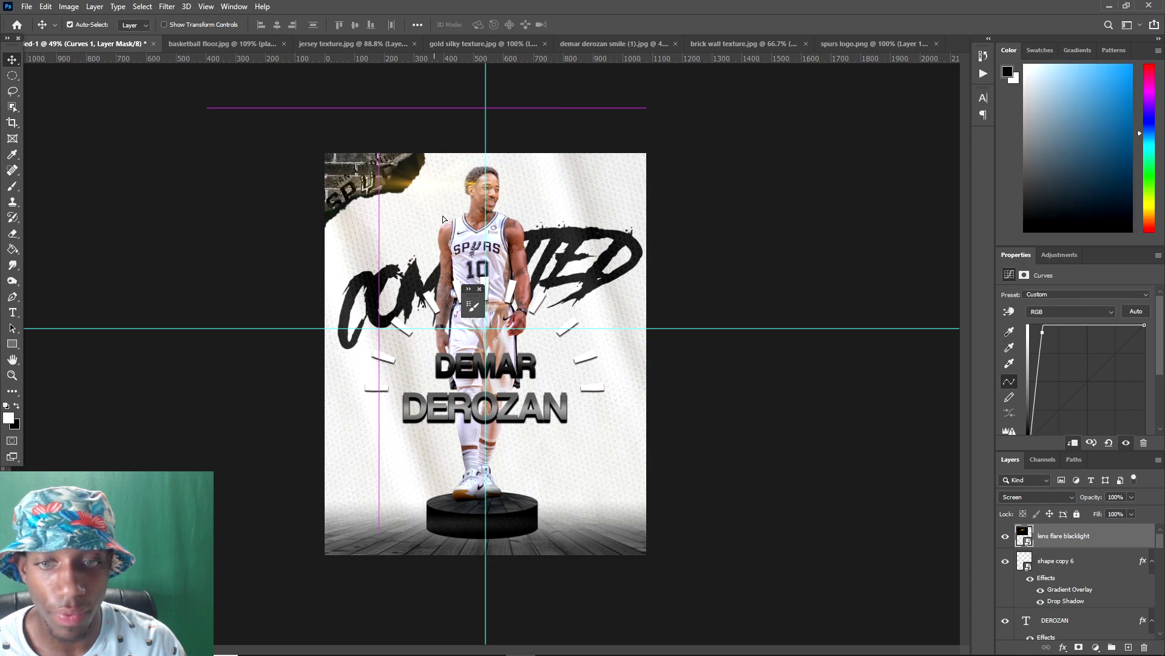
- Examine the player's shoes, the round podium and the wooden floor up close, and check the whole graphic
scroll(496, 513, up, 4)
scroll(498, 557, up, 1)
scroll(496, 549, down, 1)
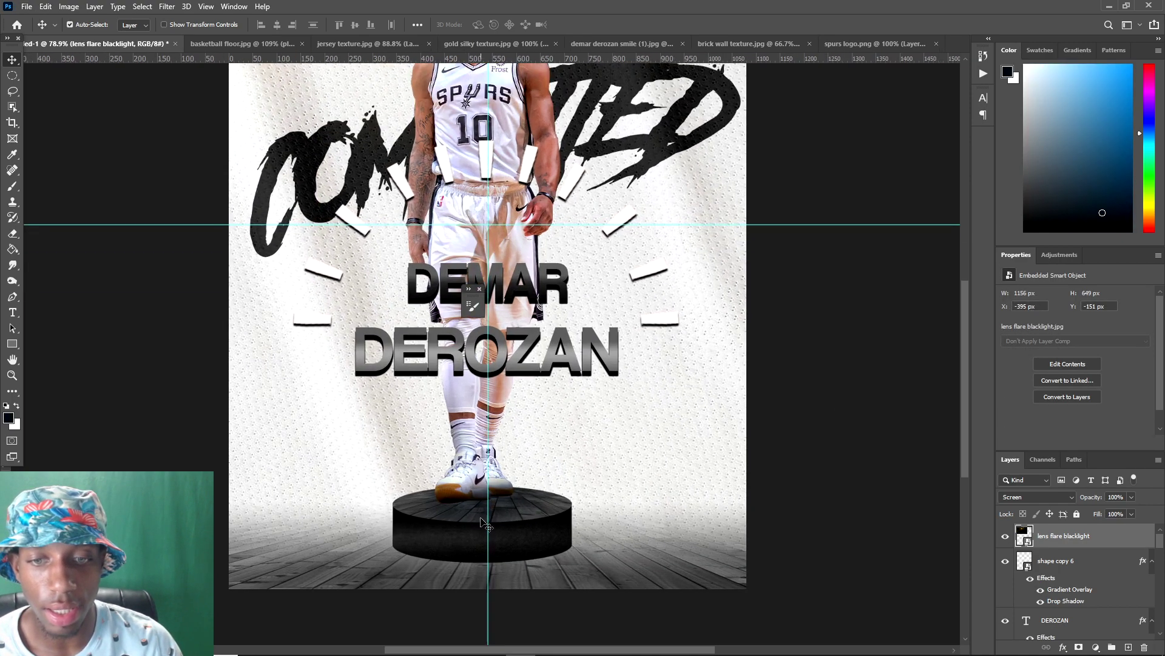
scroll(484, 523, up, 5)
scroll(455, 490, down, 4)
scroll(455, 489, down, 3)
scroll(468, 513, up, 4)
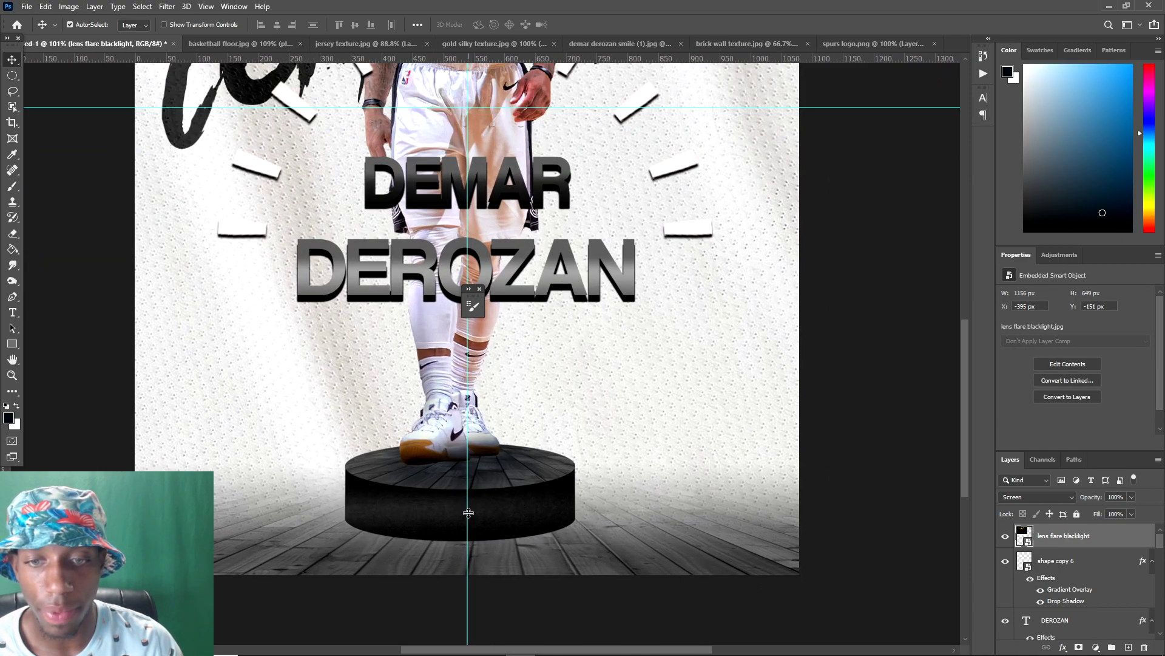
scroll(428, 494, down, 4)
scroll(459, 524, up, 3)
scroll(459, 524, down, 5)
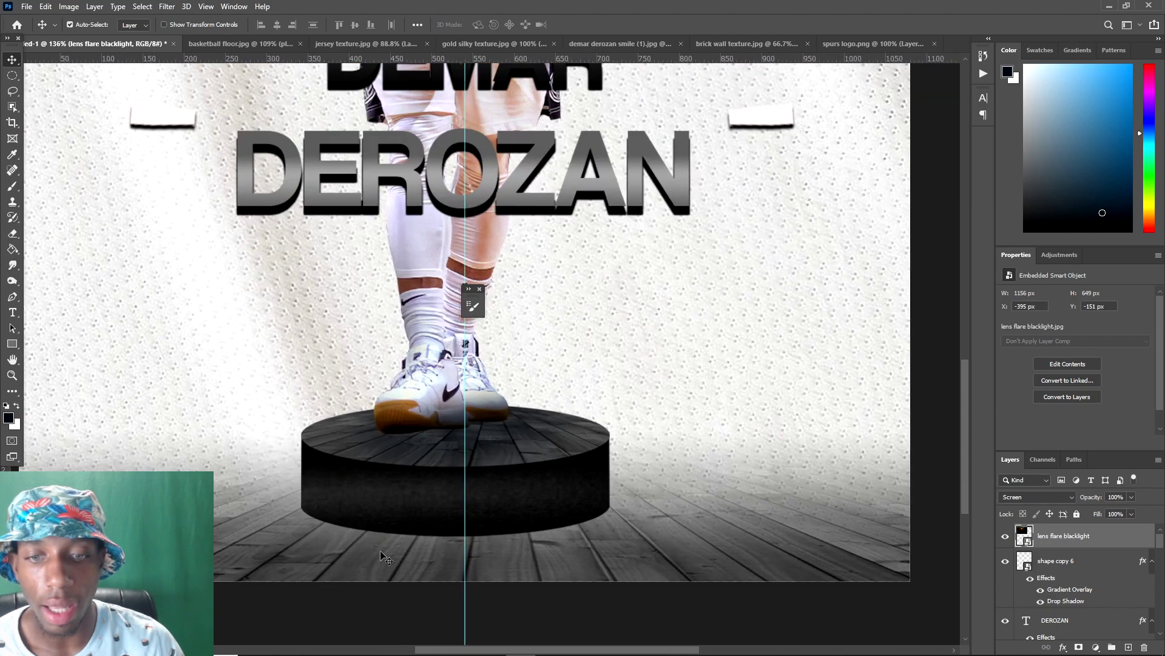
scroll(461, 528, up, 8)
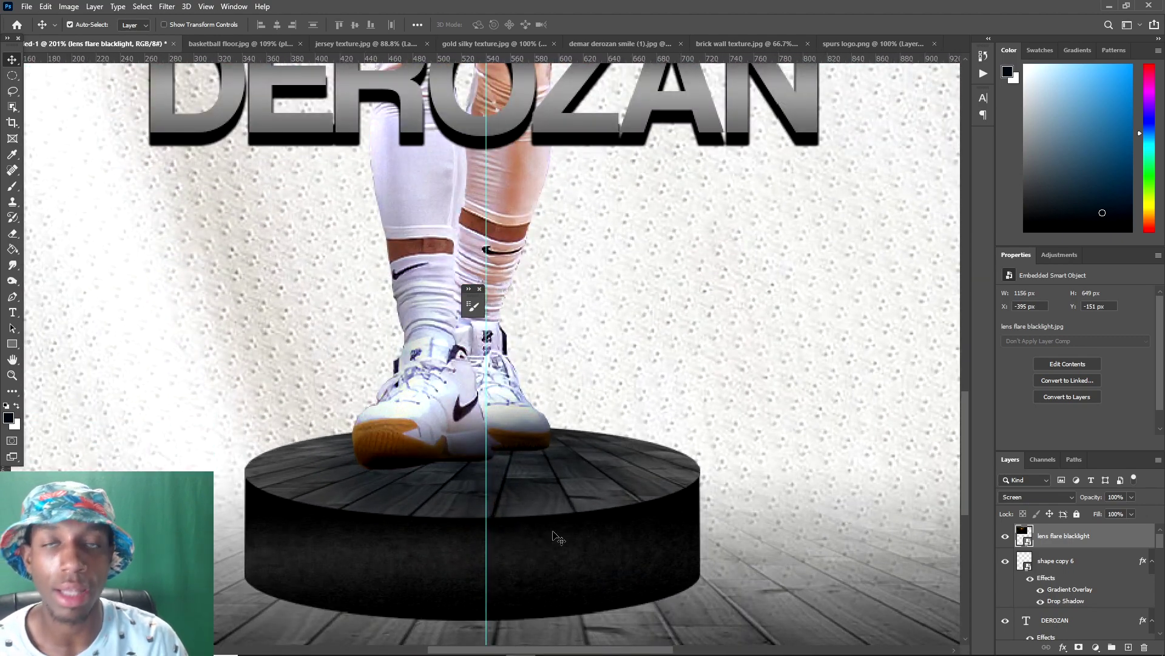
scroll(494, 533, down, 6)
scroll(752, 425, down, 2)
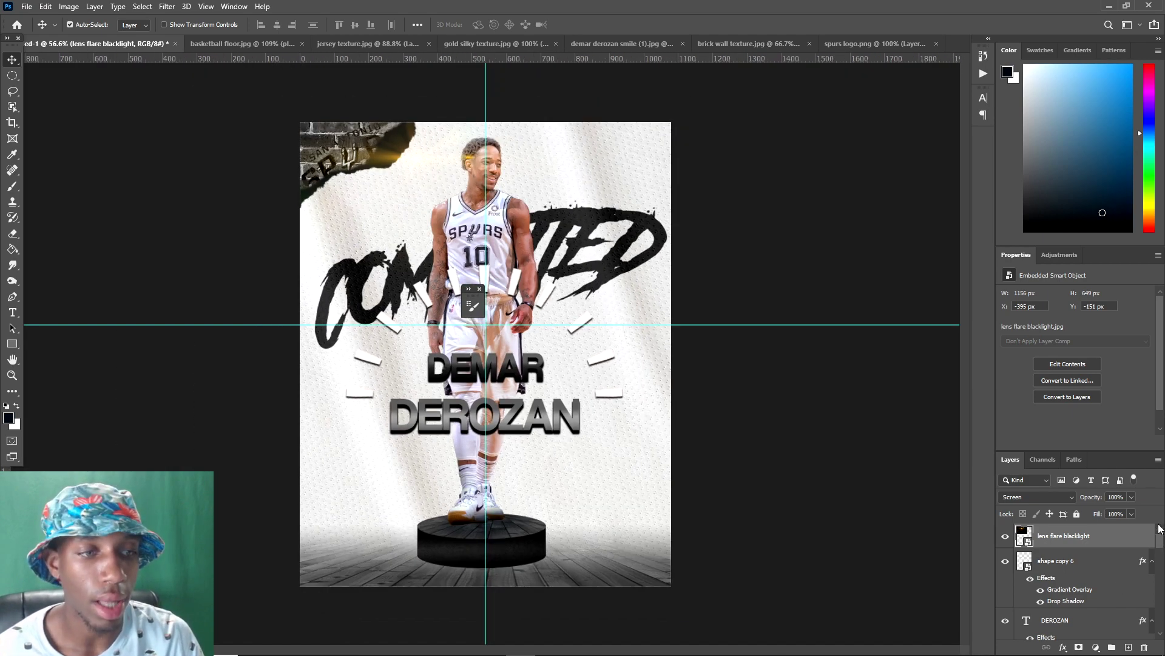
- Add a Color Lookup adjustment above the lens flare blacklight layer and load the (11) u2 studio.cube 3D LUT
click(1096, 647)
click(1100, 580)
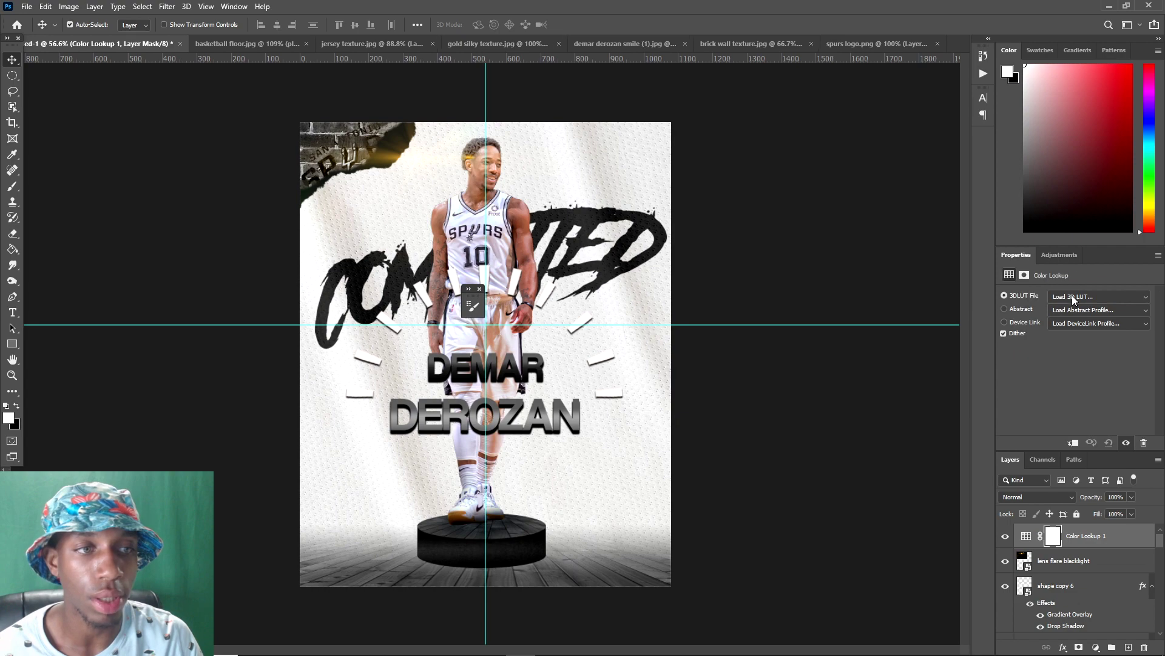
click(1075, 294)
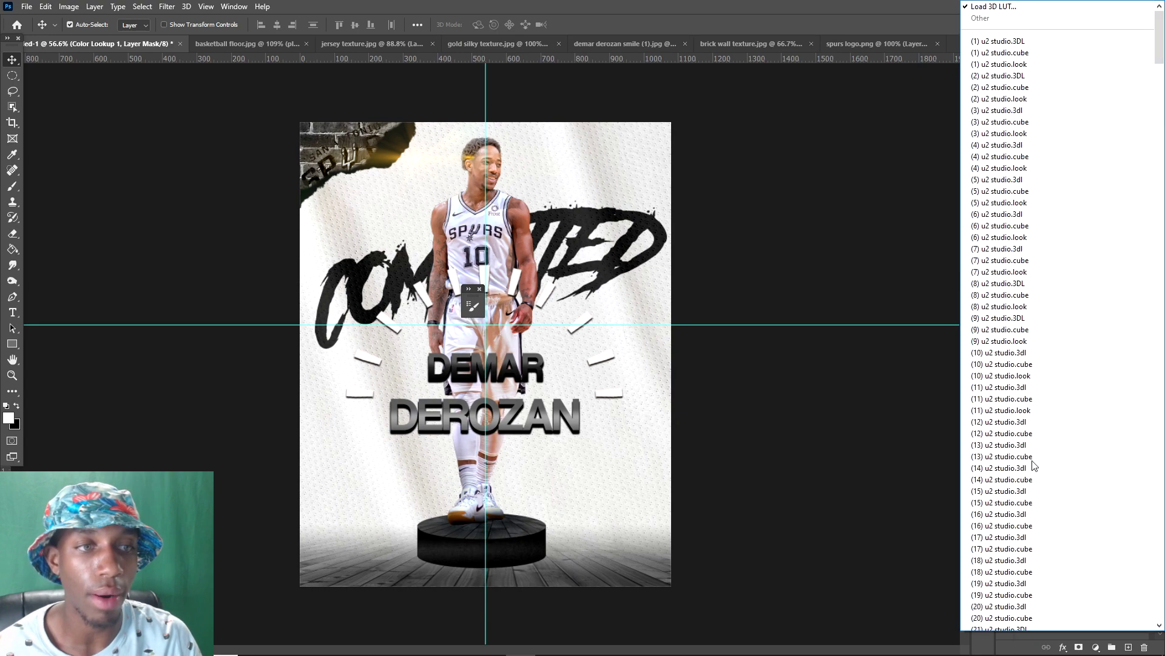
click(1026, 399)
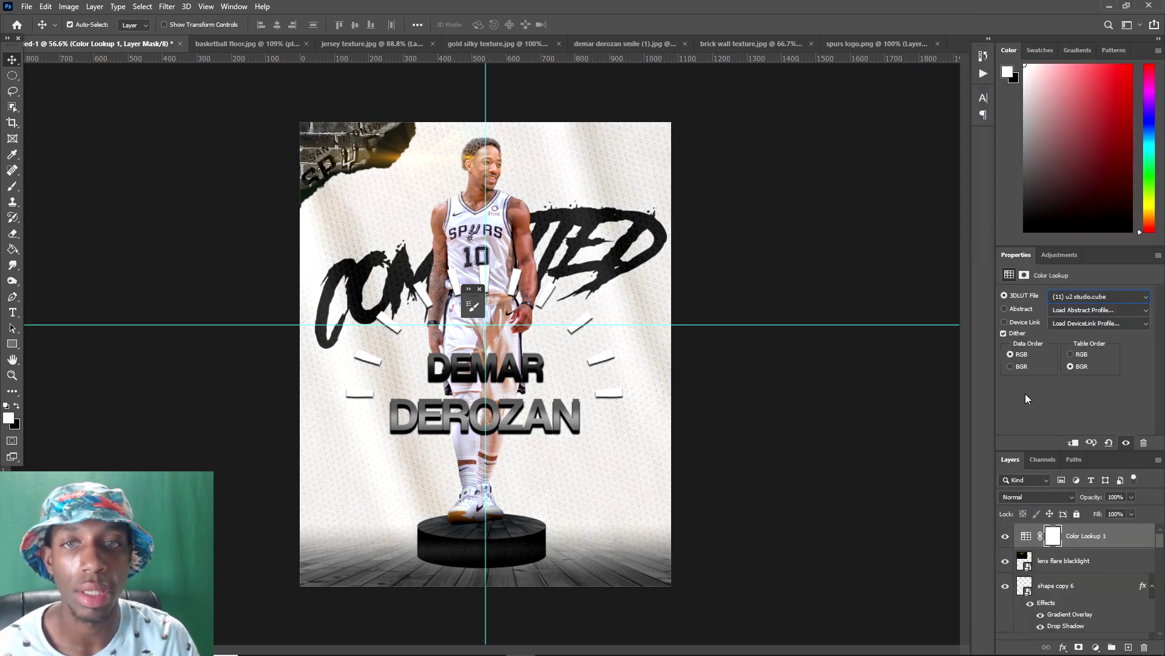
- Compare the (27) u2 studio.3dl and (58) u2 studio.cube LUTs, and set the Color Lookup to (91) u2 studio.cube
click(1103, 293)
click(1080, 376)
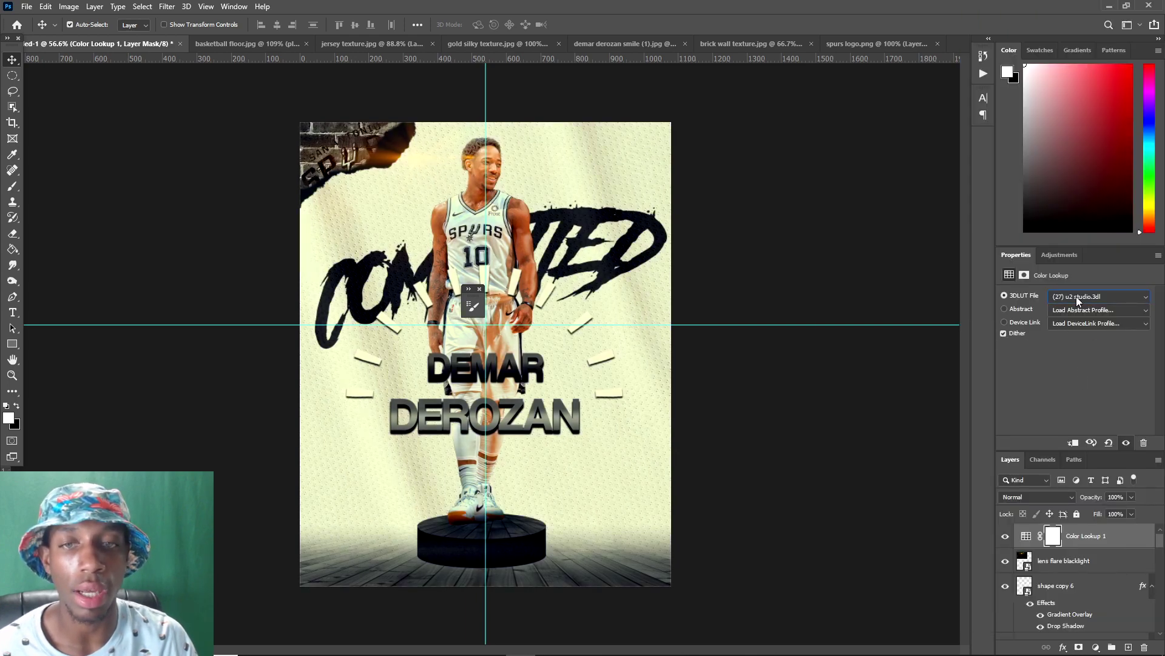
click(1076, 296)
click(1052, 385)
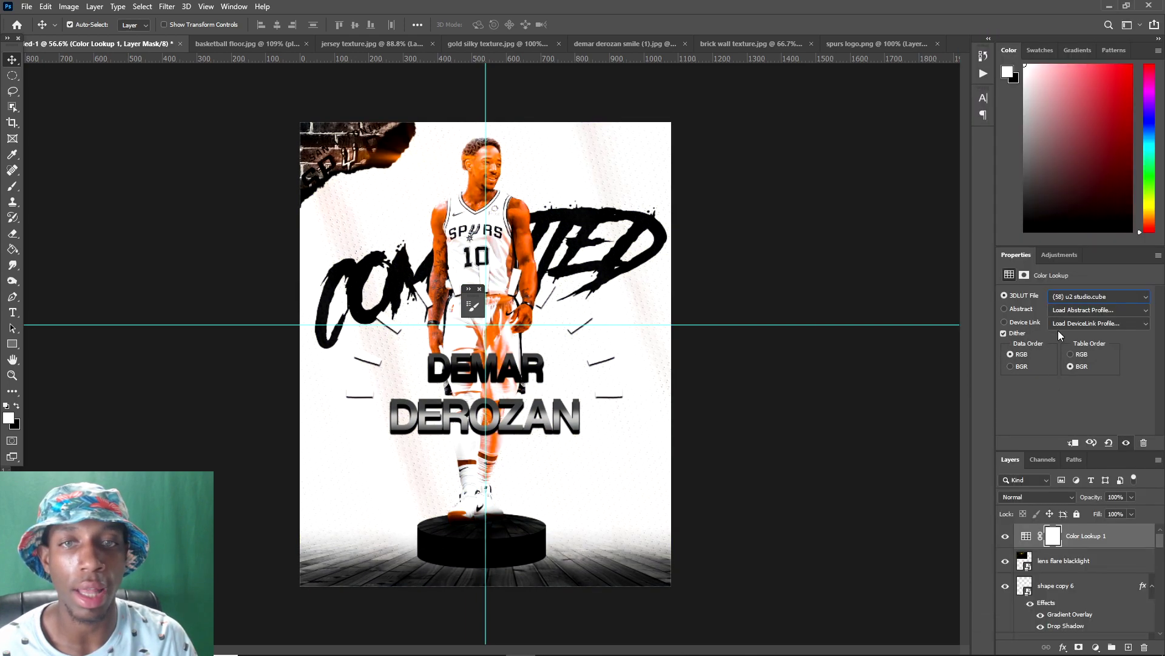
click(1067, 297)
click(1014, 388)
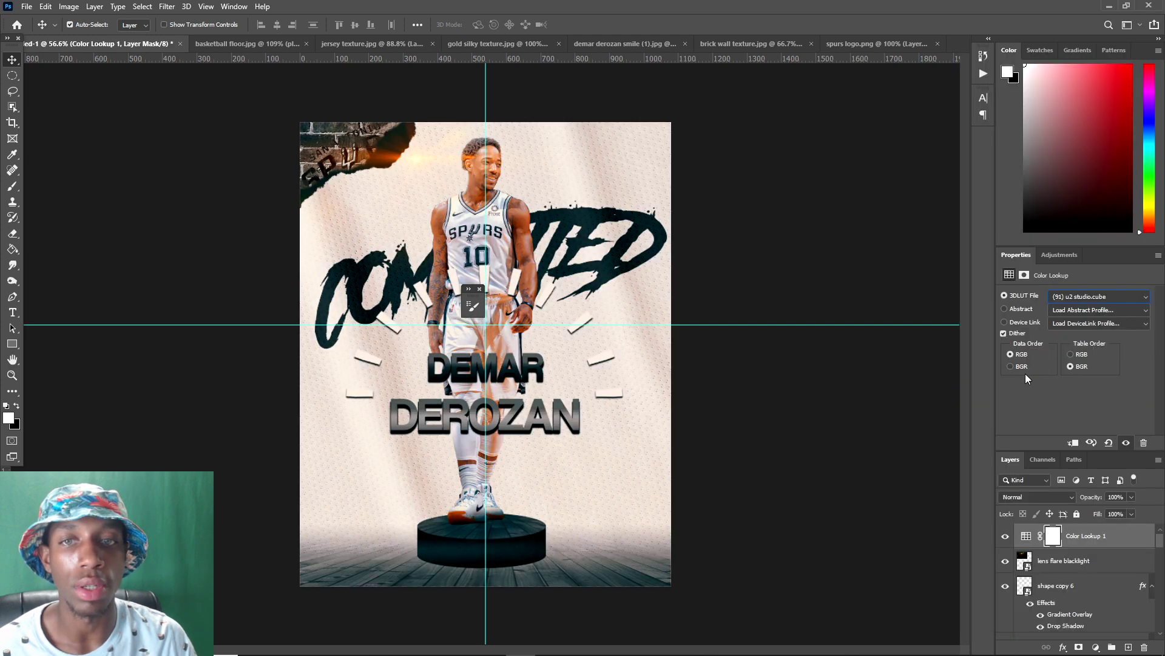
- Switch to the Gradient tool for fading the Color Lookup 1 mask
click(12, 249)
click(61, 249)
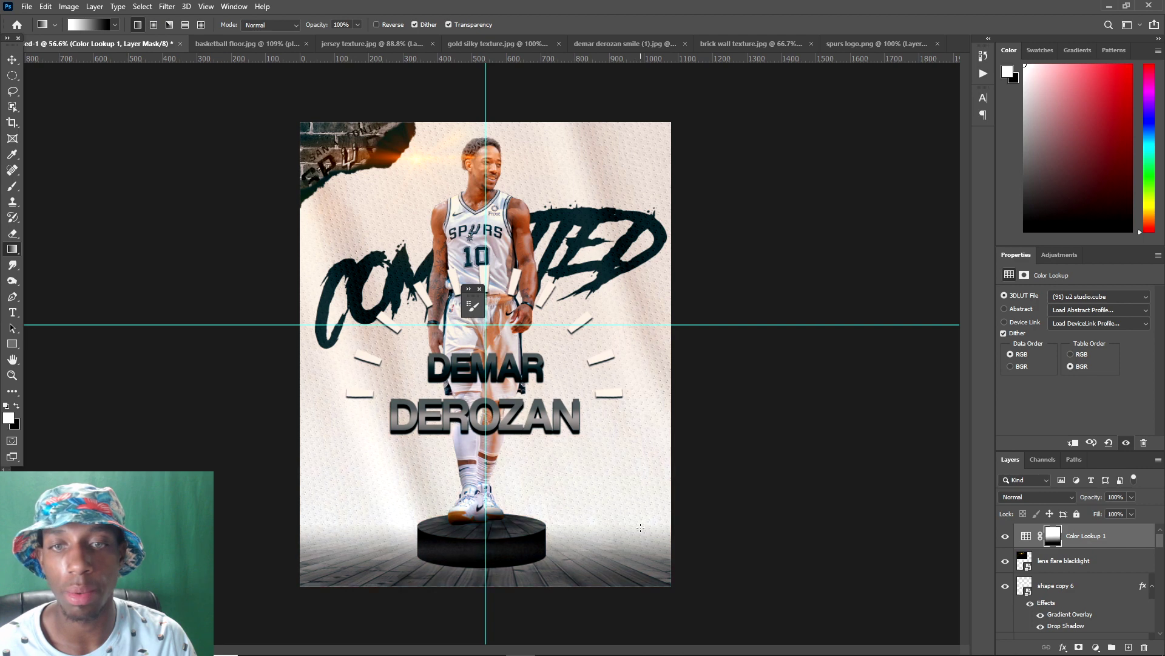
- Try several near-vertical white-to-black gradients on the Color Lookup 1 mask, starting around the player's legs and lettering
drag(524, 457, 559, 67)
key(ctrl+z)
drag(489, 448, 515, 573)
key(ctrl+z)
drag(513, 380, 525, 181)
key(ctrl+z)
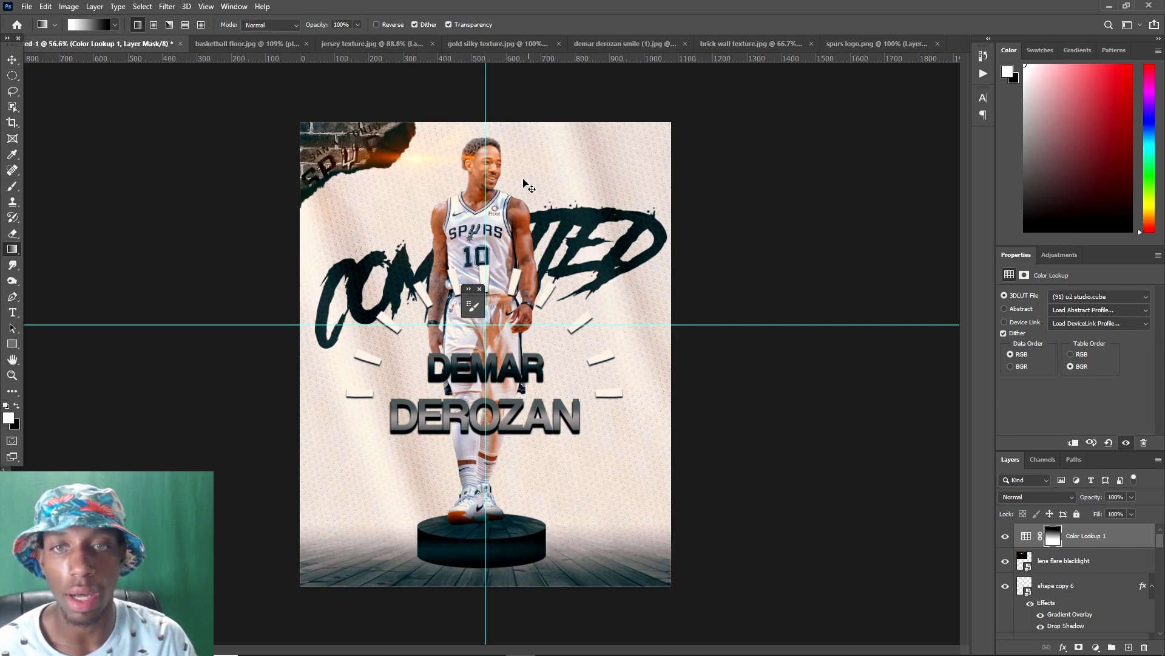
drag(522, 413, 504, 197)
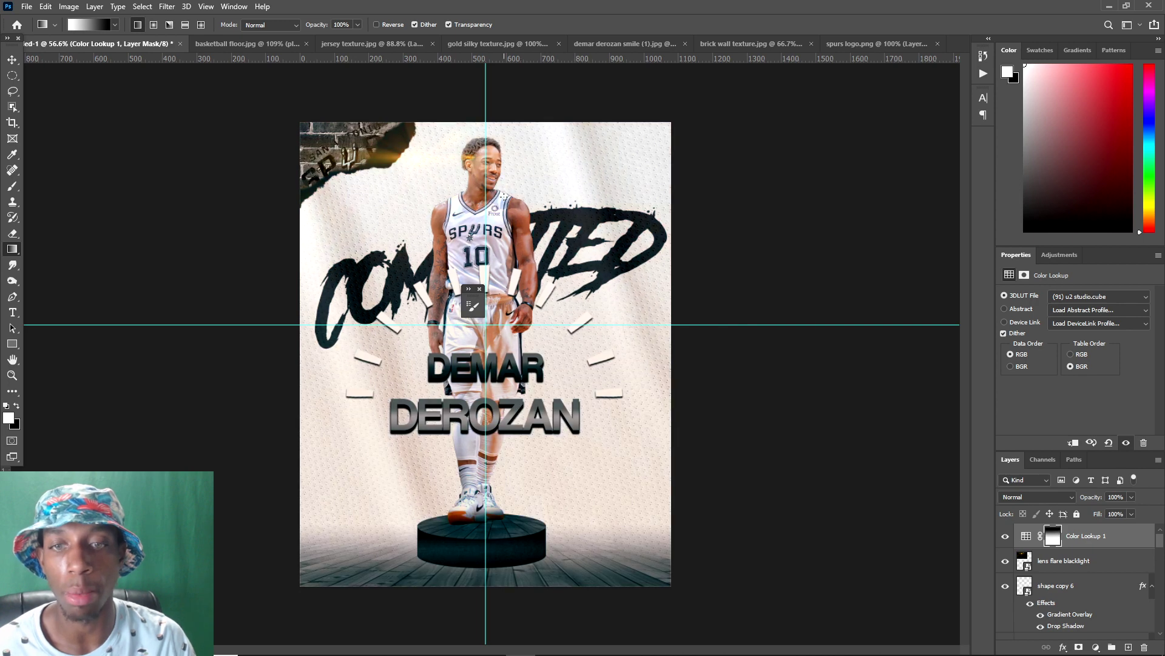
- Fade the Color Lookup 1 mask with a white-to-black gradient from the player's chest down to just below the DEROZAN lettering
key(x)
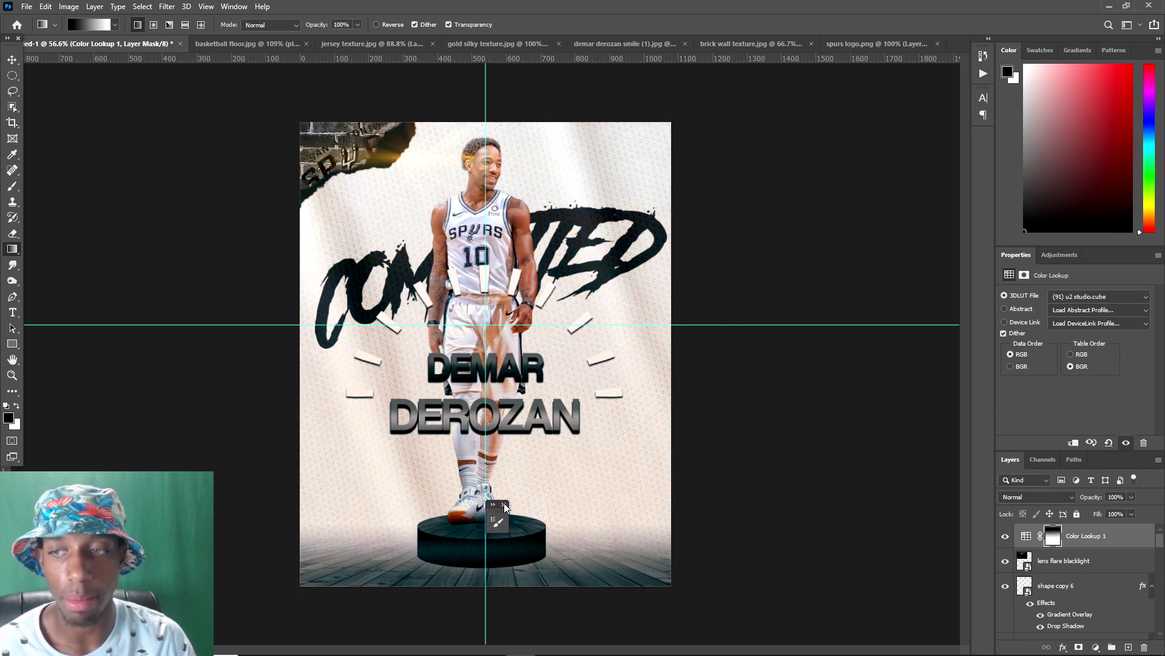
key(x)
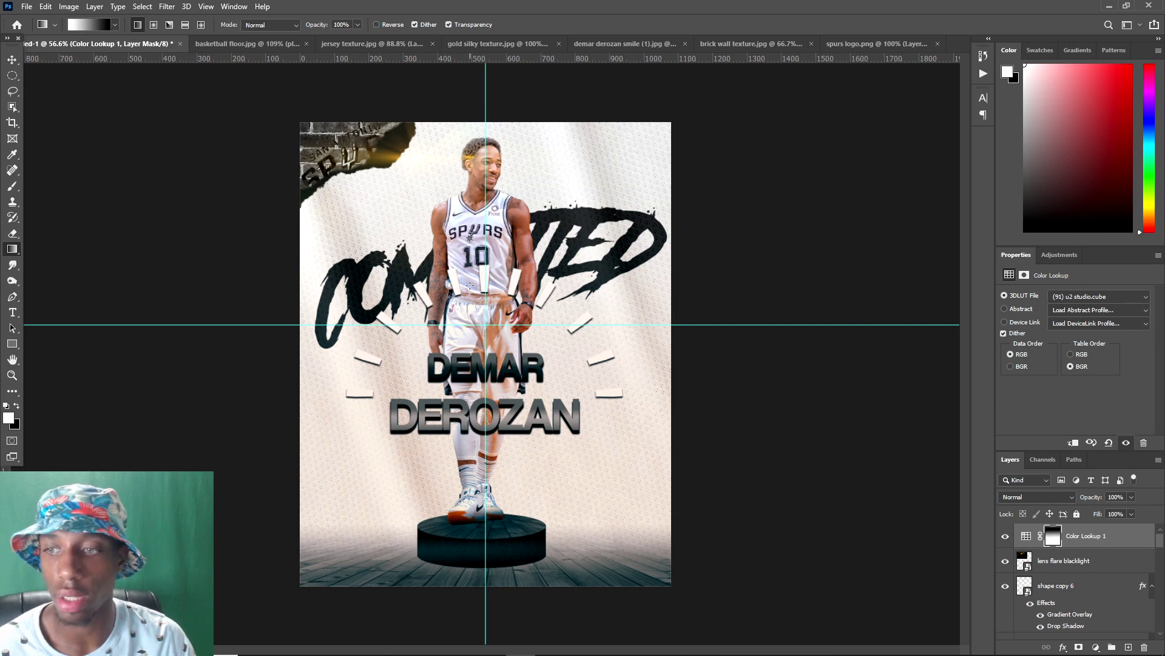
drag(465, 235, 475, 442)
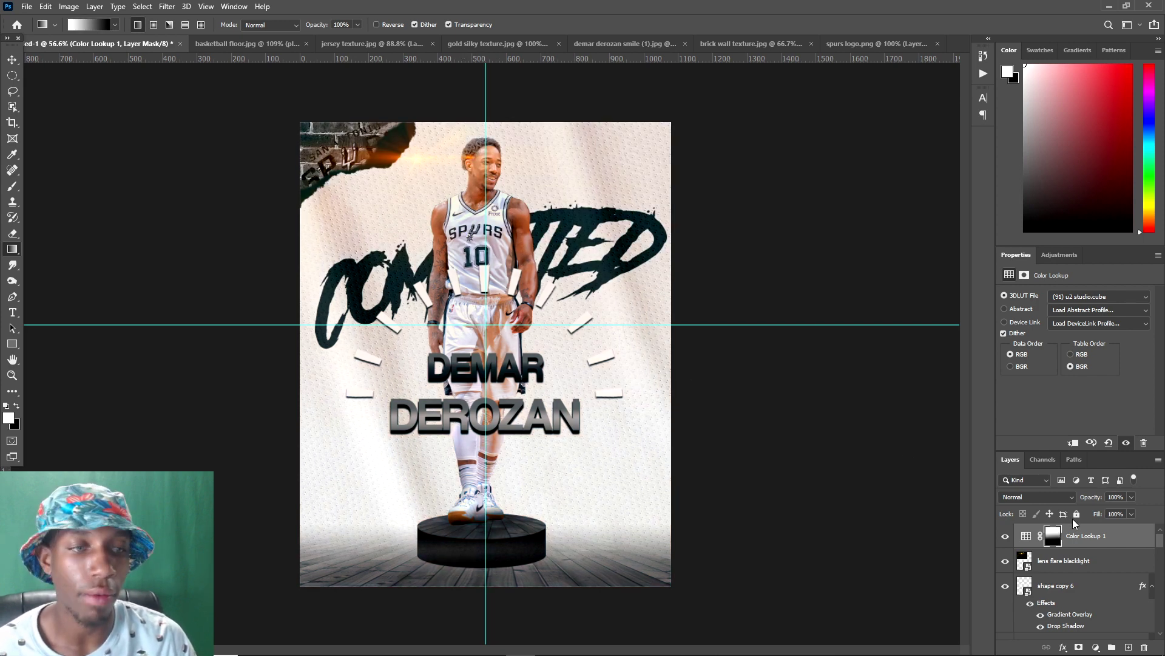
- Add a new layer above the lens flare blacklight layer, reset the colours to default and fill it with solid black
click(1080, 556)
click(1129, 647)
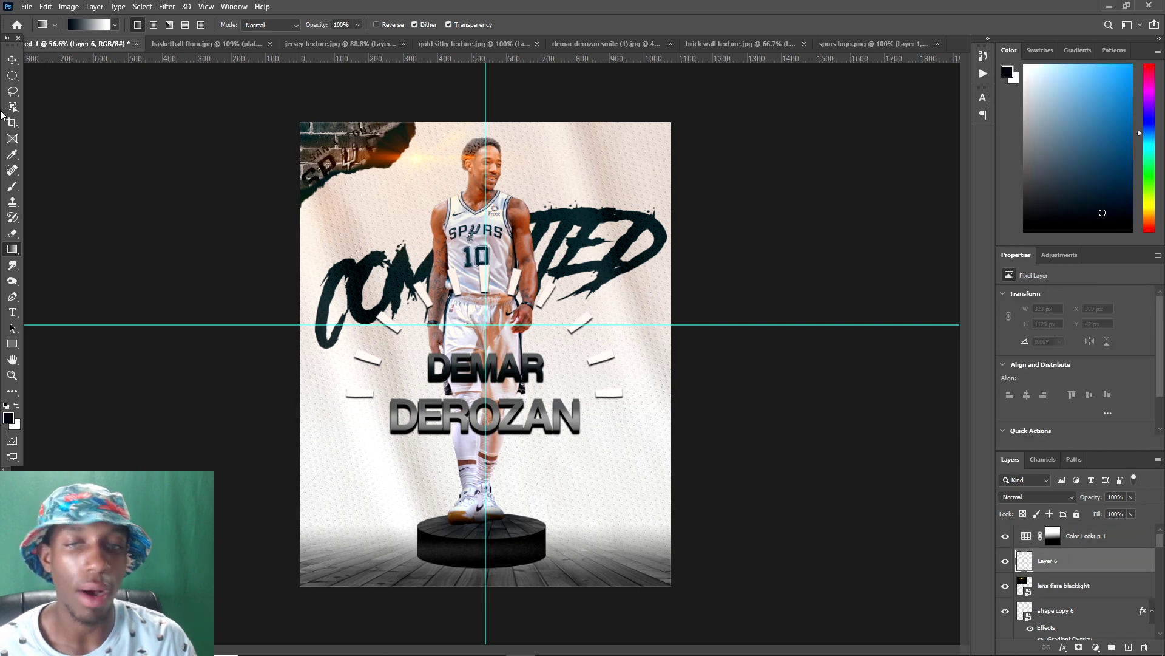
right_click(19, 252)
click(119, 263)
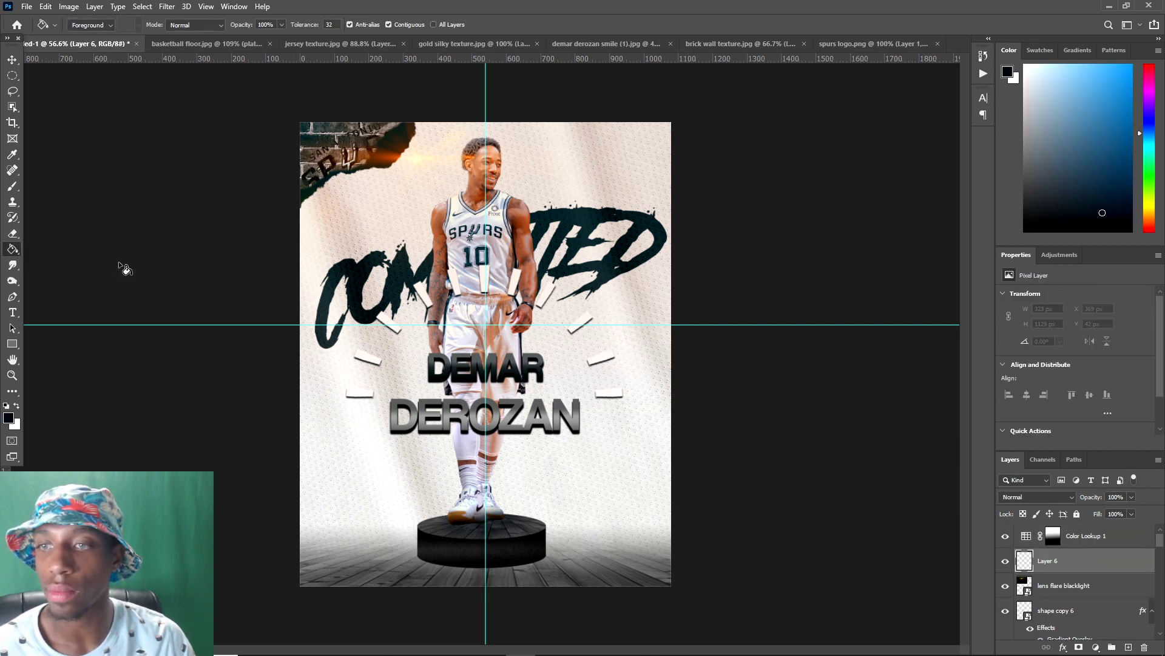
click(431, 224)
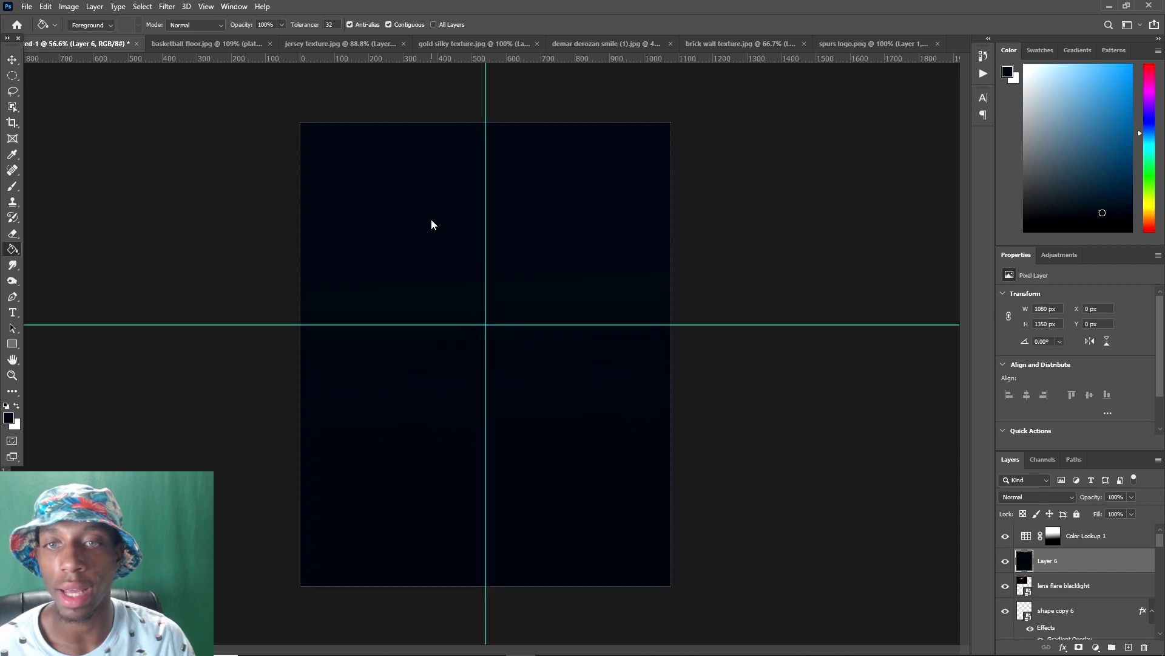
click(7, 406)
click(523, 247)
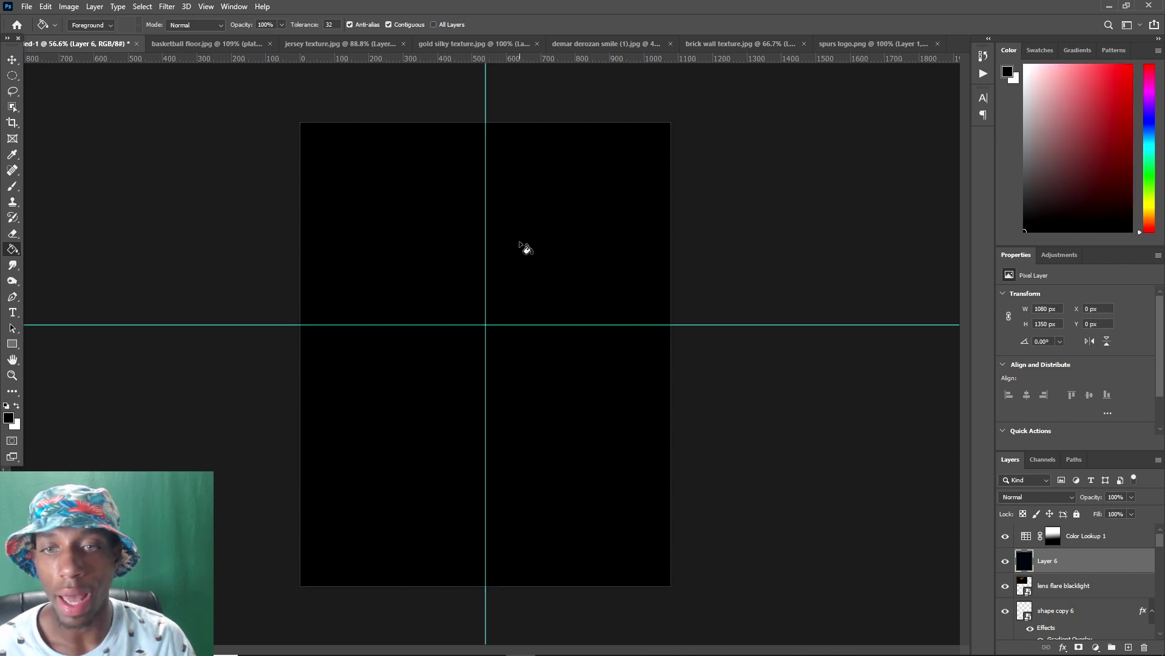
- Add a layer mask to the black-filled Layer 6 and switch to the Gradient tool
click(1078, 647)
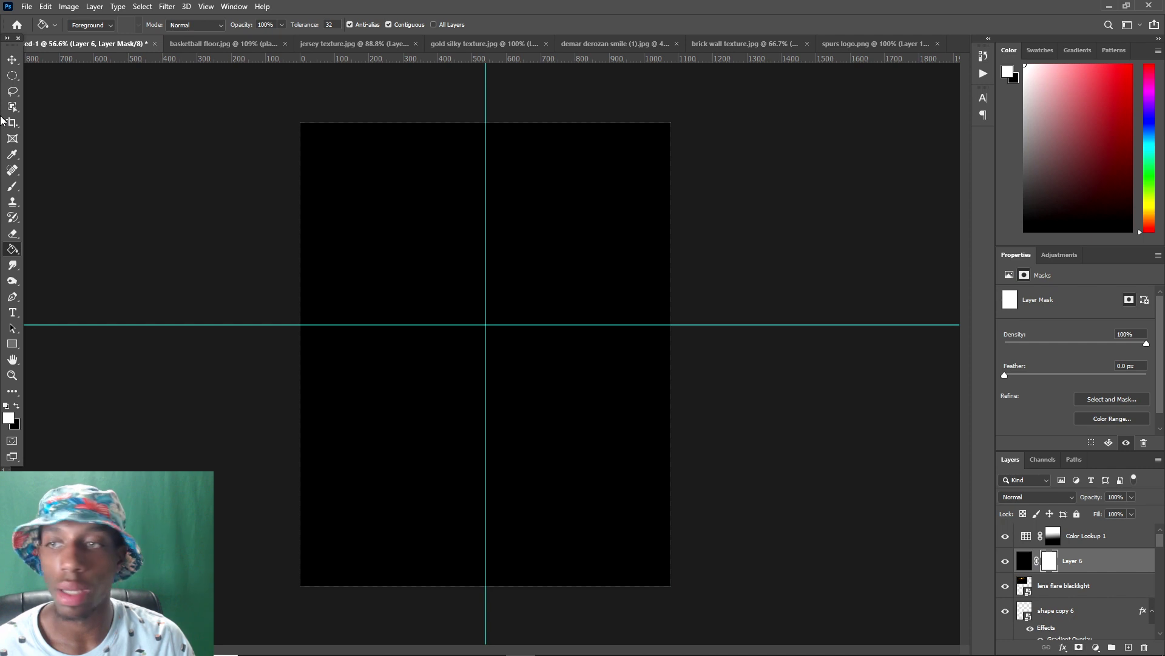
right_click(11, 248)
click(47, 251)
- Try near-vertical gradients on the Layer 6 mask from the lower half past the canvas edge, swapping foreground and background colours between attempts
drag(522, 401, 551, 625)
key(ctrl+z)
key(x)
drag(468, 444, 473, 654)
key(ctrl+z)
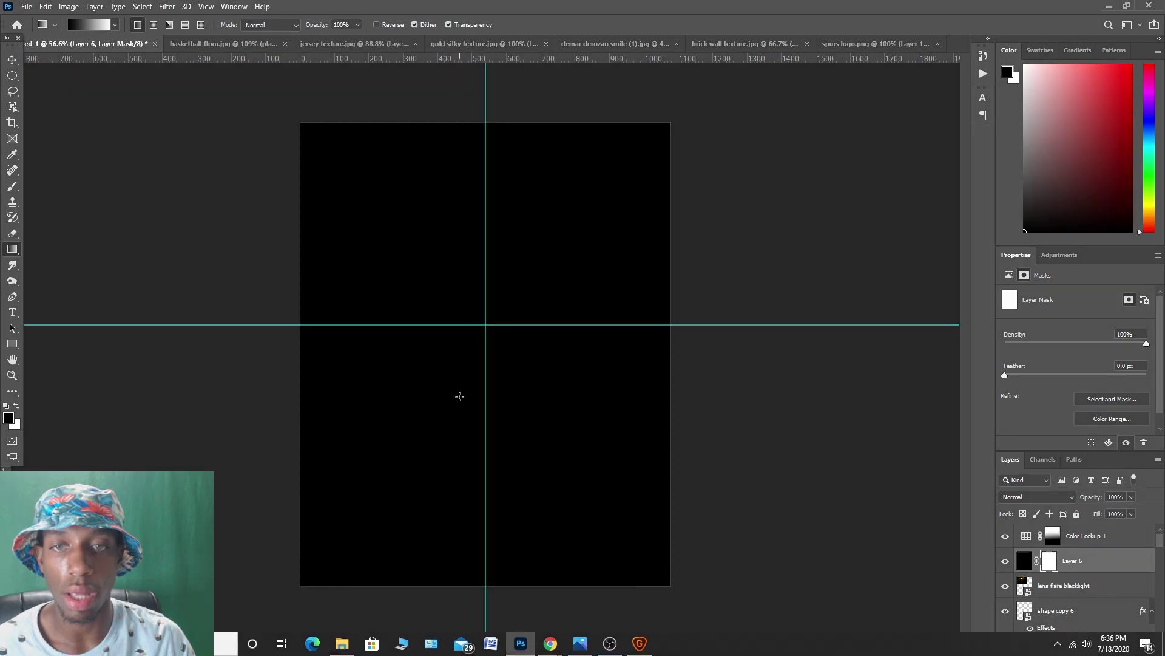
- Fade the Layer 6 mask with a near-vertical black-to-white gradient, keeping the black shading only along the floor at the poster's lower edge
drag(459, 397, 473, 619)
scroll(255, 122, down, 5)
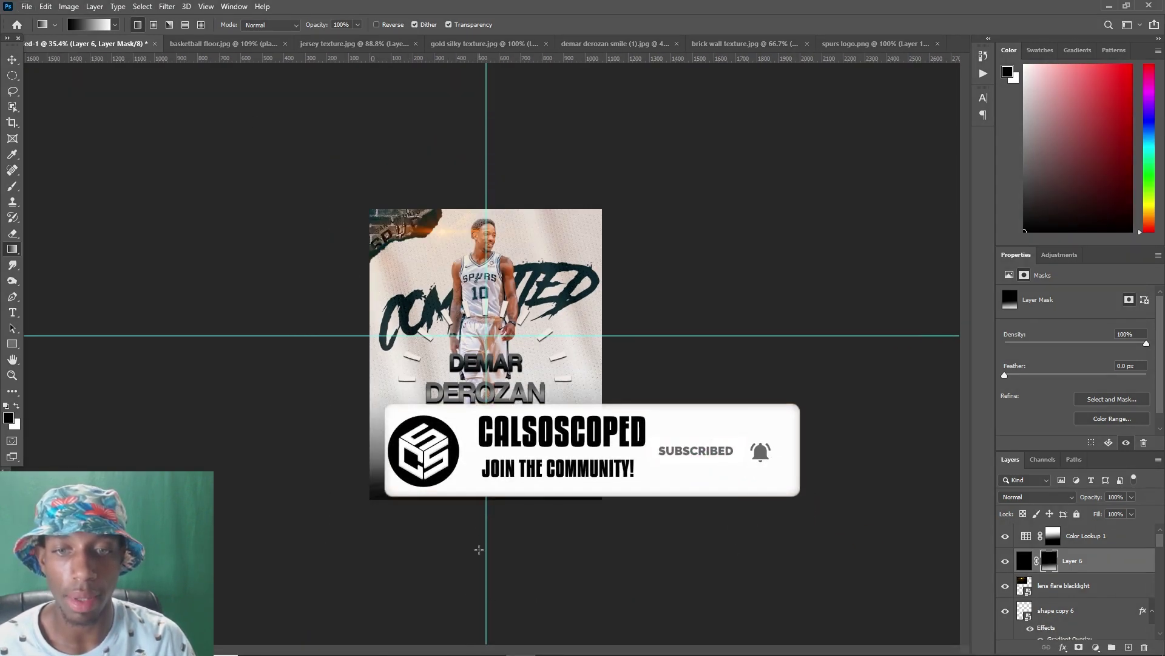
key(ctrl+z)
scroll(365, 234, up, 3)
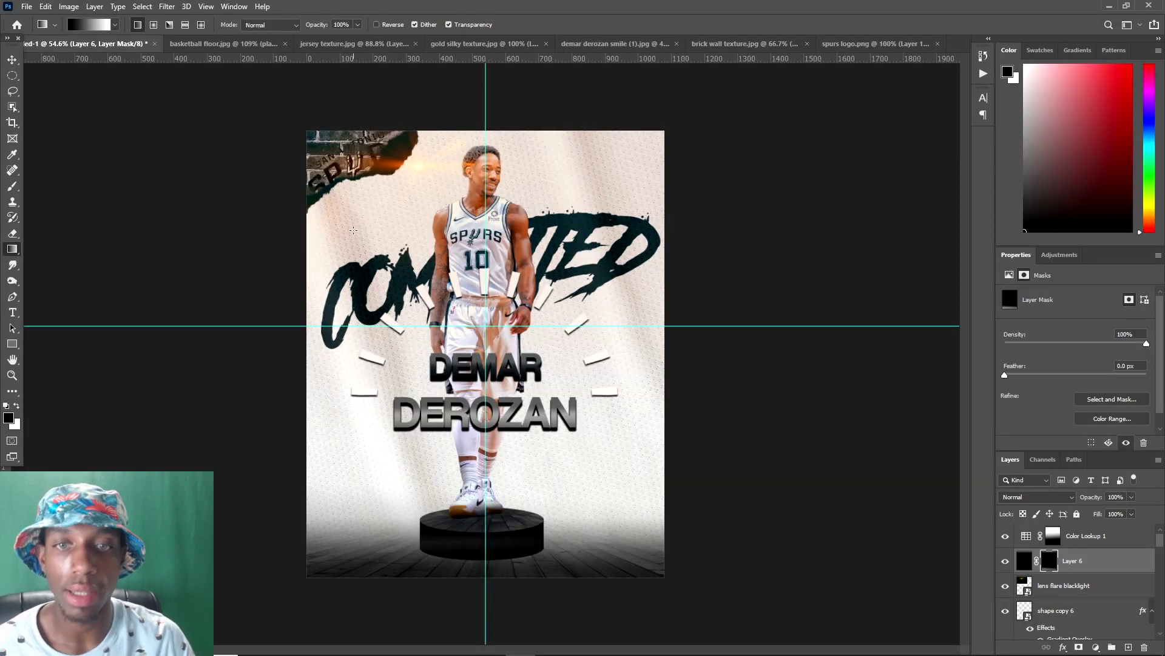